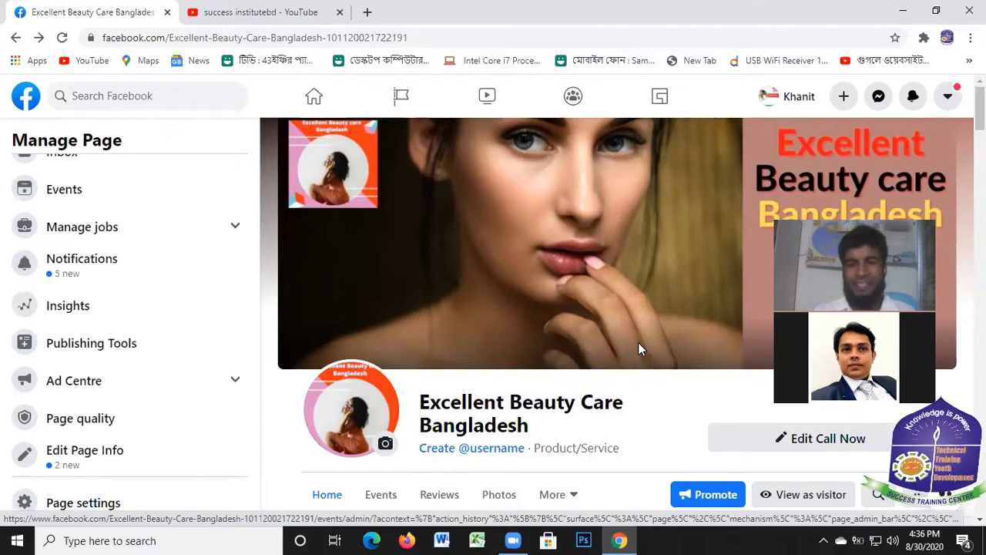
Step: Search Facebook for "Buy & sell" and choose the suggestion "women's fashion buy & sell bd"
scroll(199, 242, up, 2)
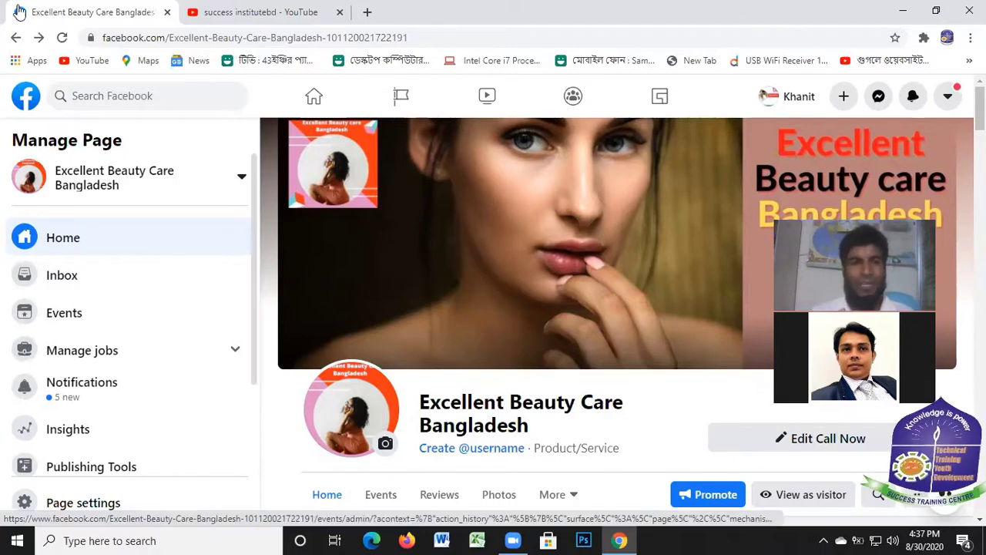
click(138, 94)
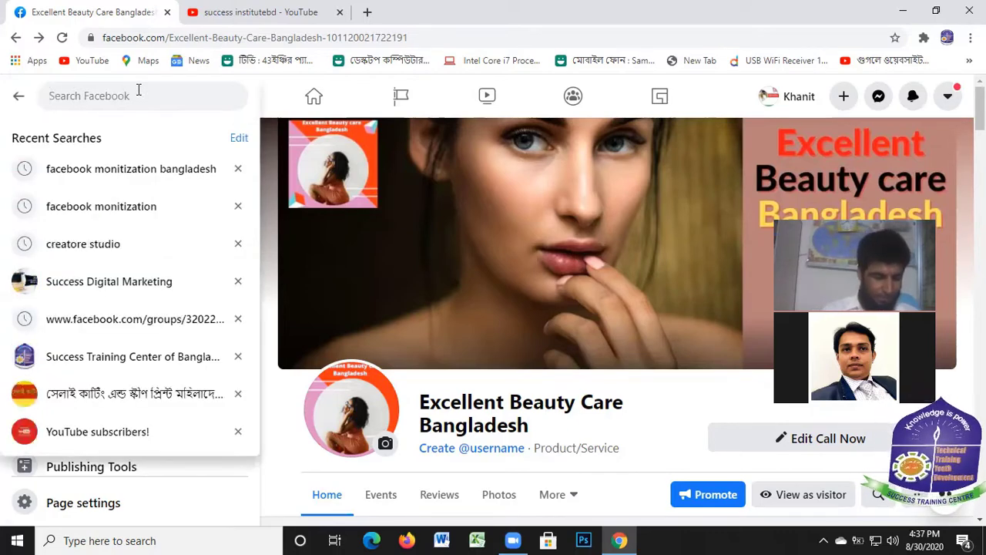
text(buy)
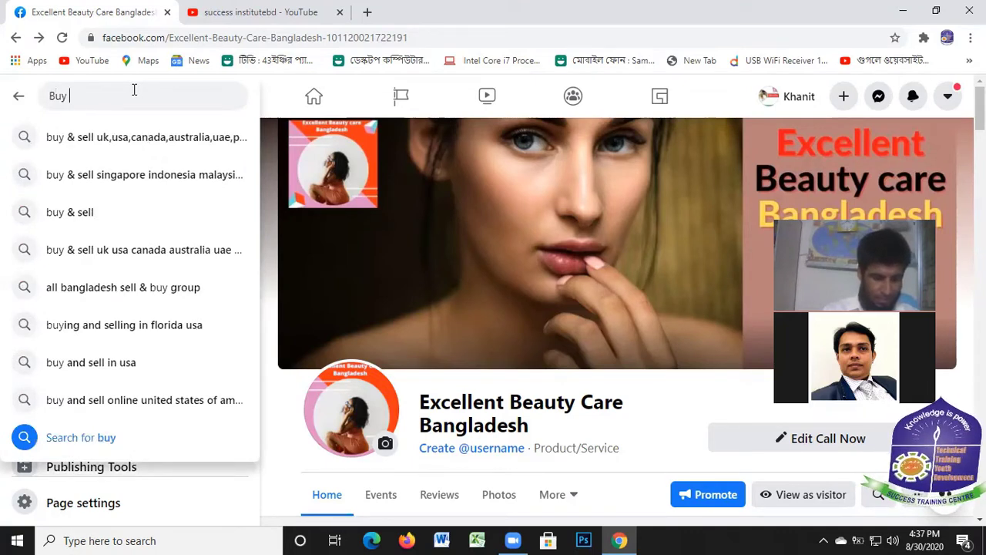
text(& )
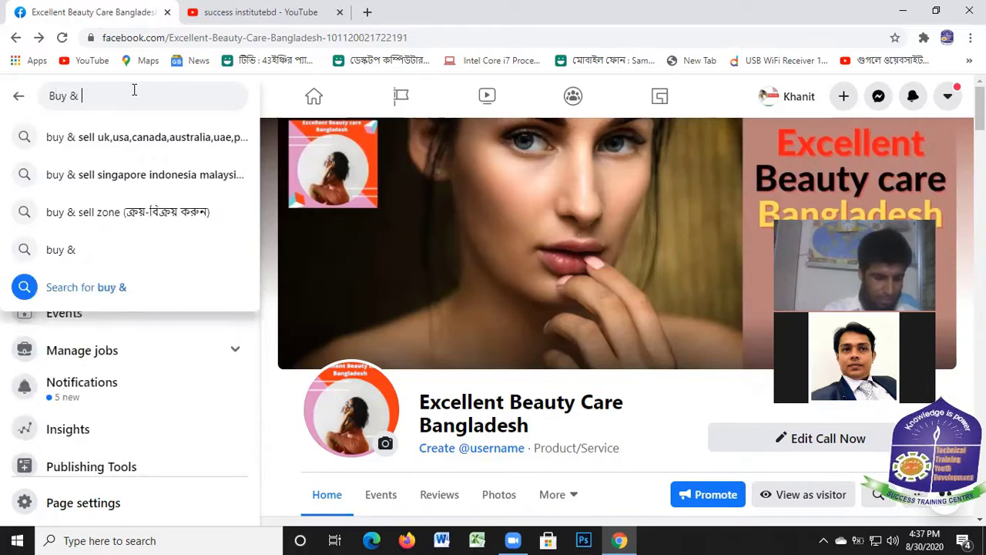
text(sell)
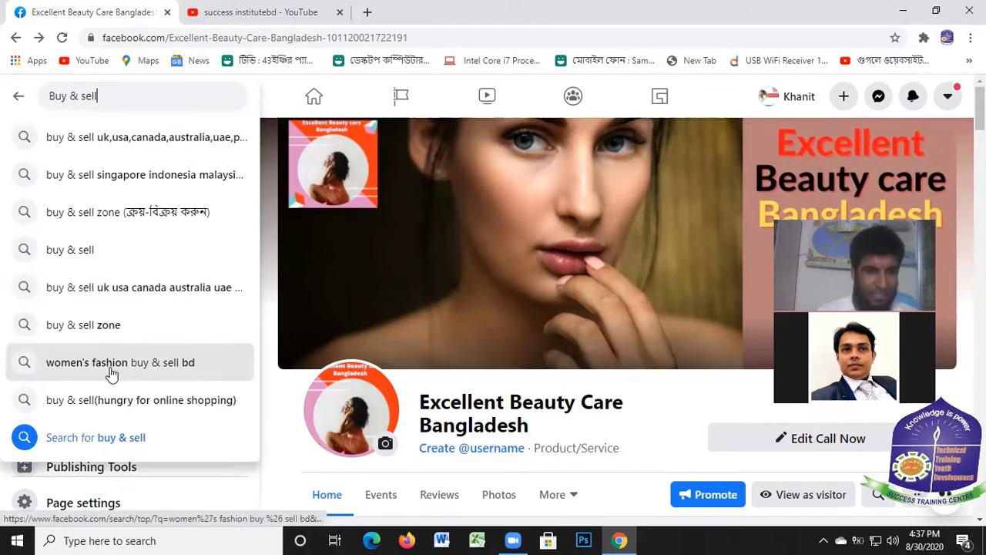
click(150, 373)
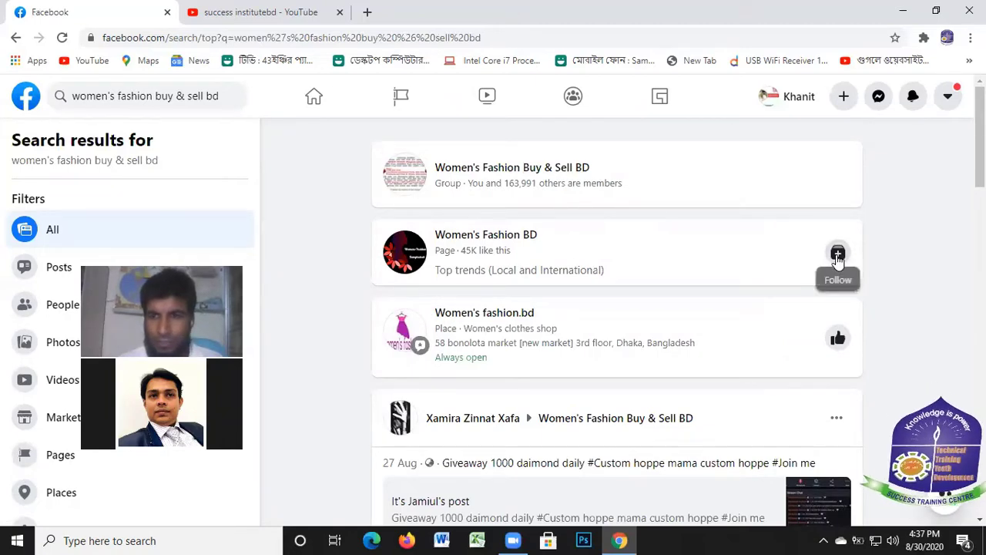
Step: Look through the search results and follow the Women's Fashion BD page
scroll(547, 322, down, 4)
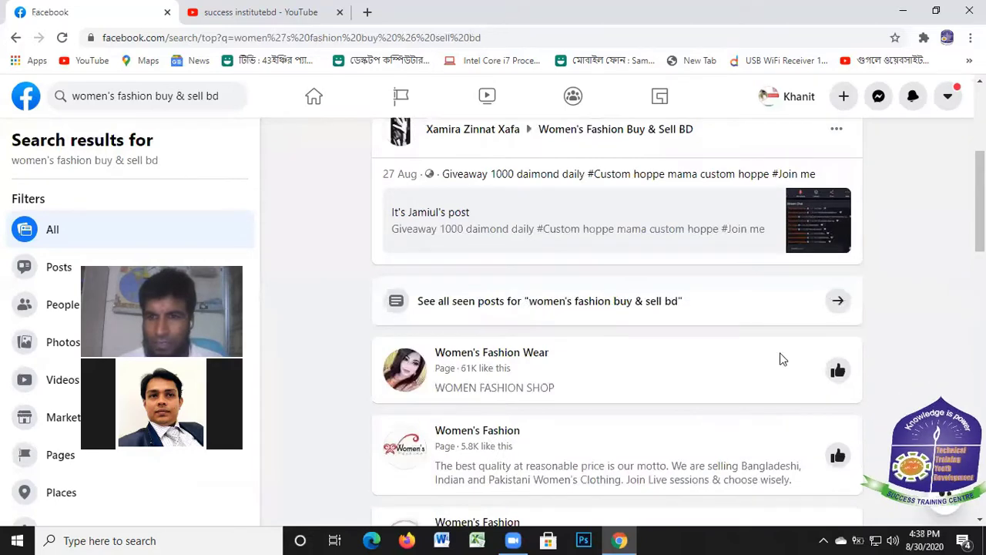
scroll(666, 230, down, 4)
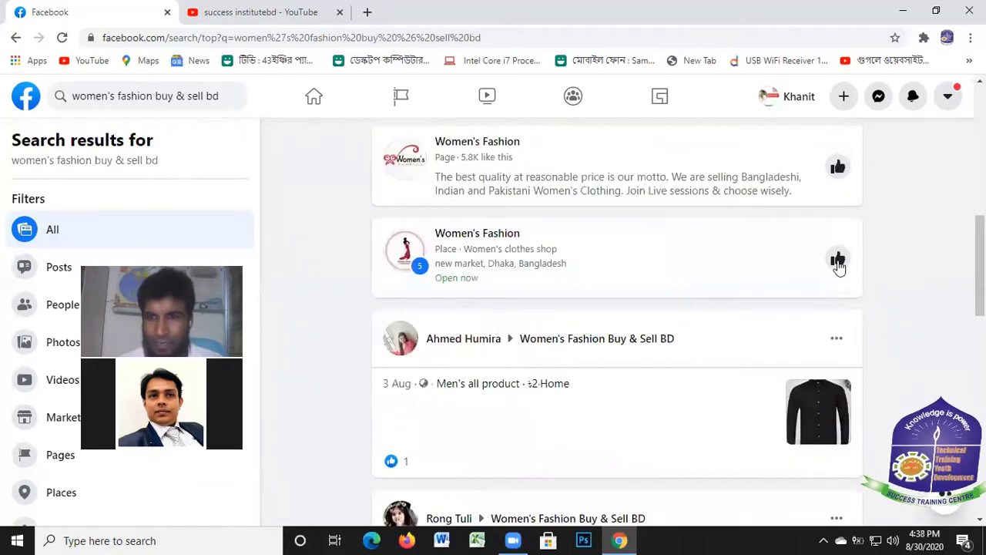
scroll(608, 347, down, 5)
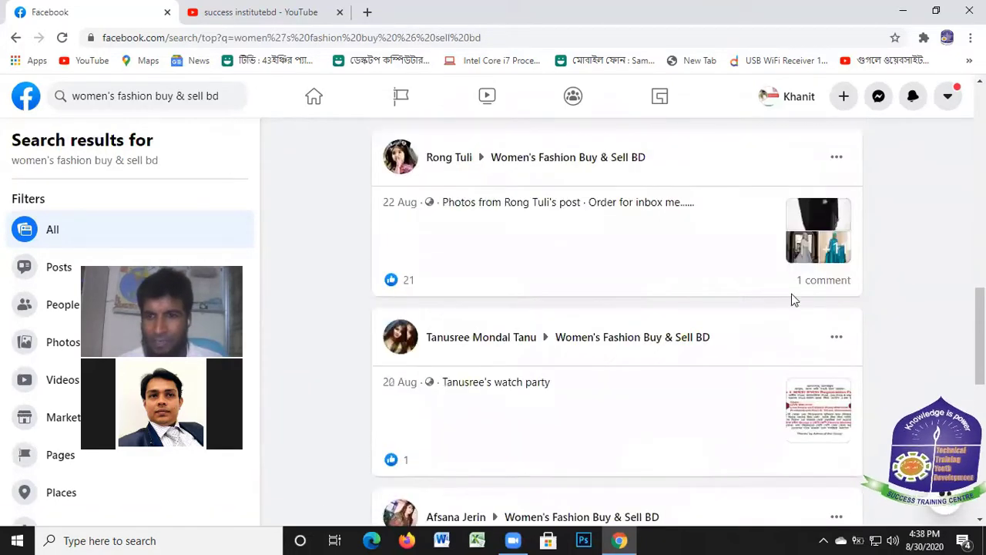
scroll(623, 308, down, 4)
scroll(608, 339, down, 4)
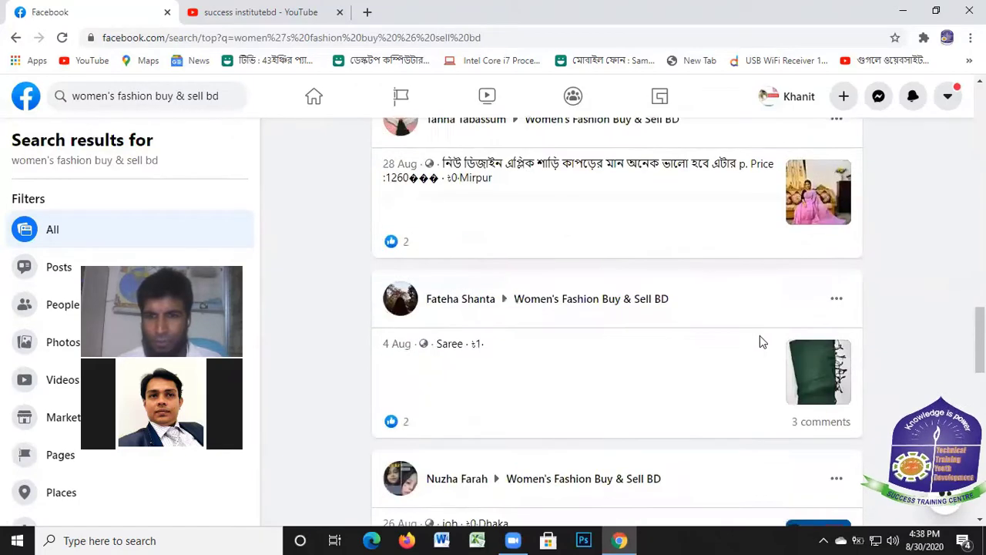
scroll(660, 331, up, 10)
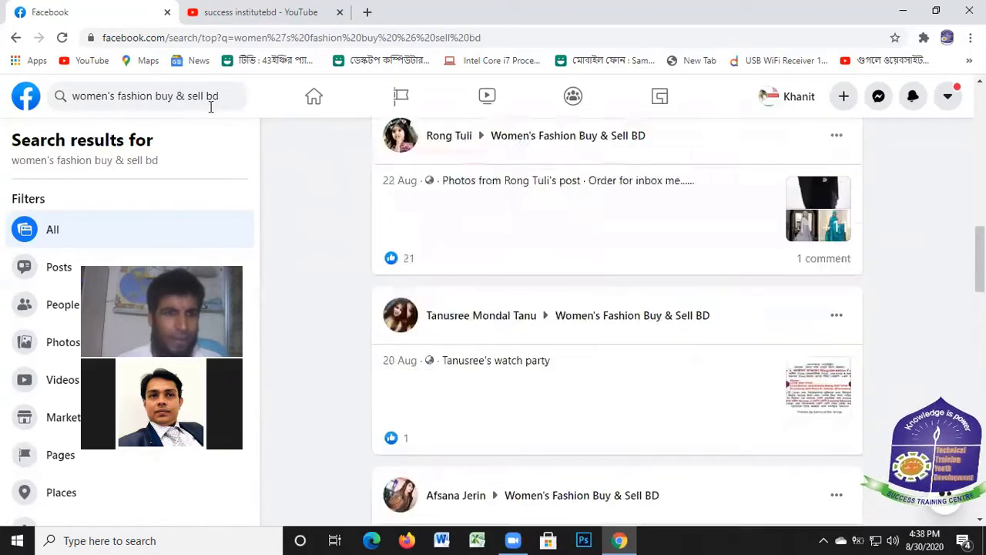
scroll(673, 288, up, 5)
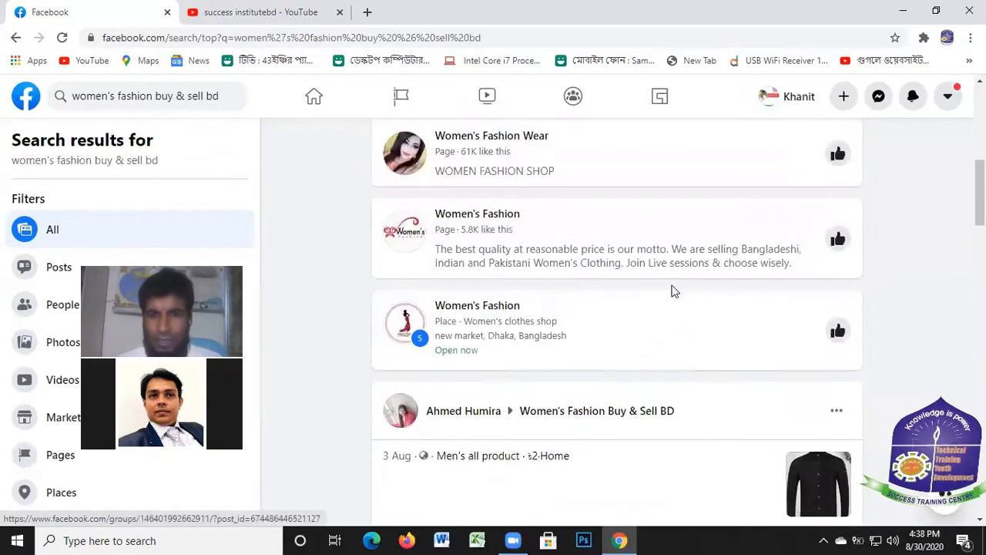
scroll(755, 328, up, 4)
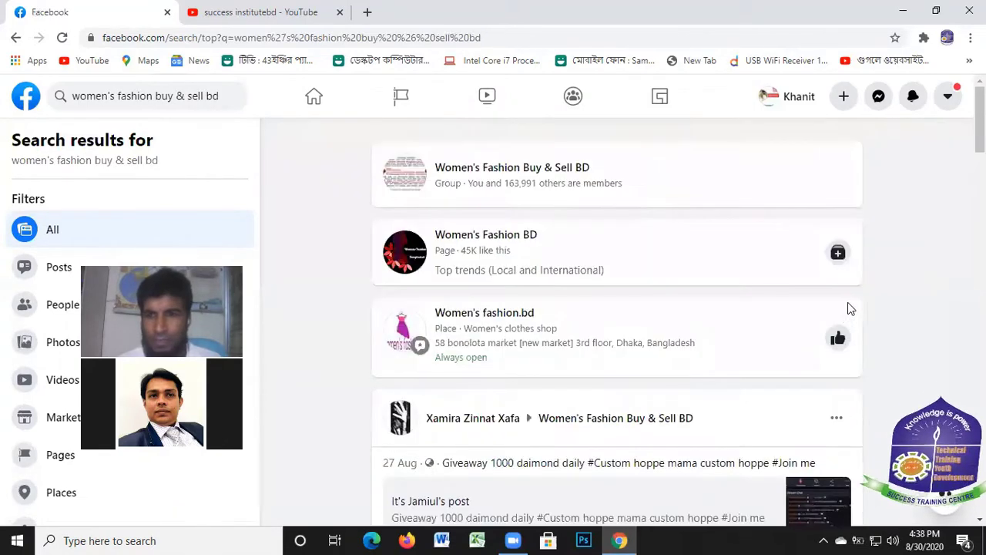
click(838, 254)
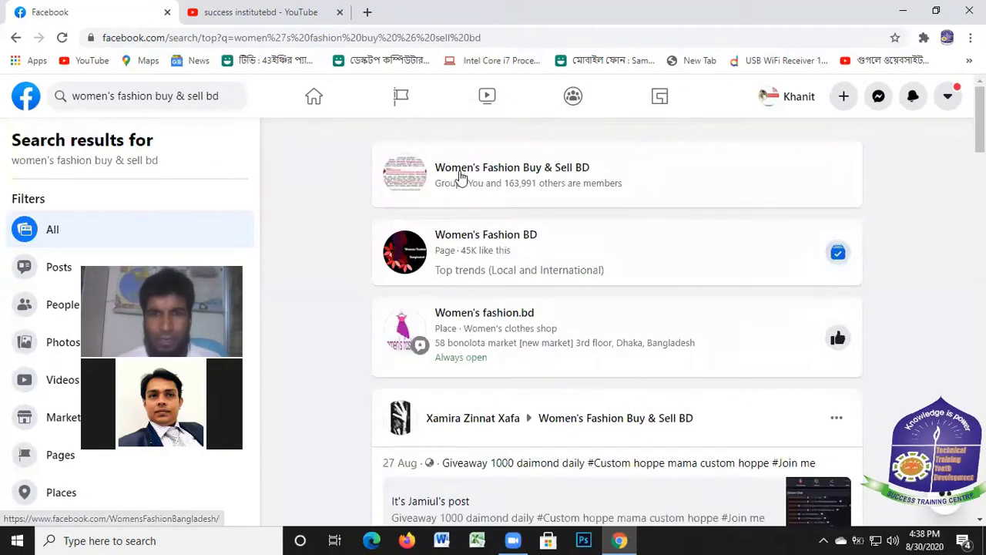
Step: Open the Women's Fashion Buy & Sell BD group and view its header and sections
mouse_move(531, 174)
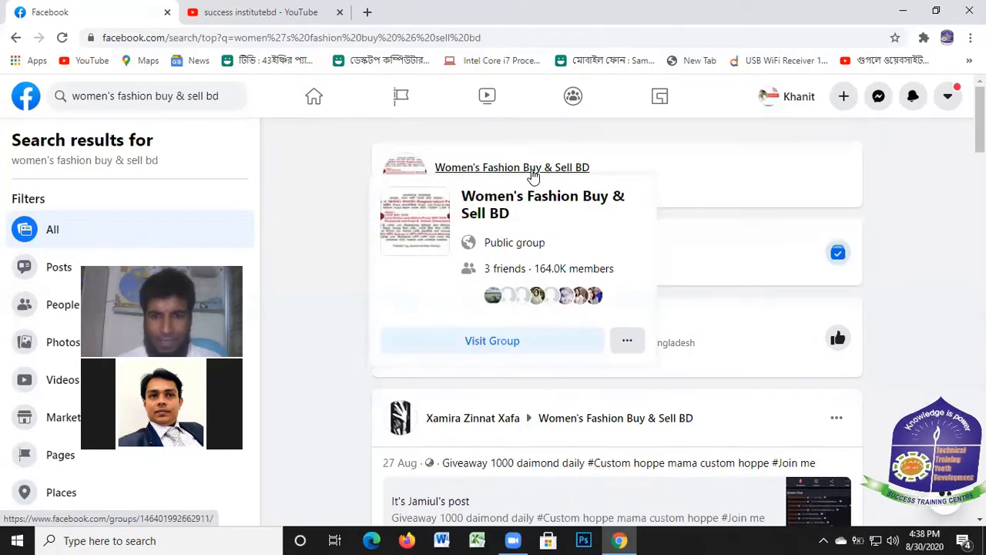
click(531, 174)
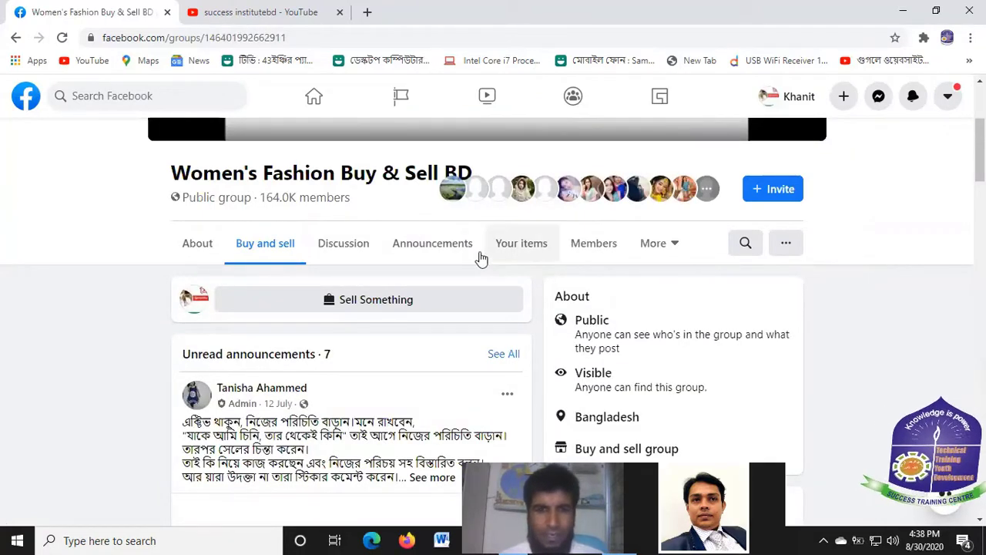
scroll(379, 285, up, 1)
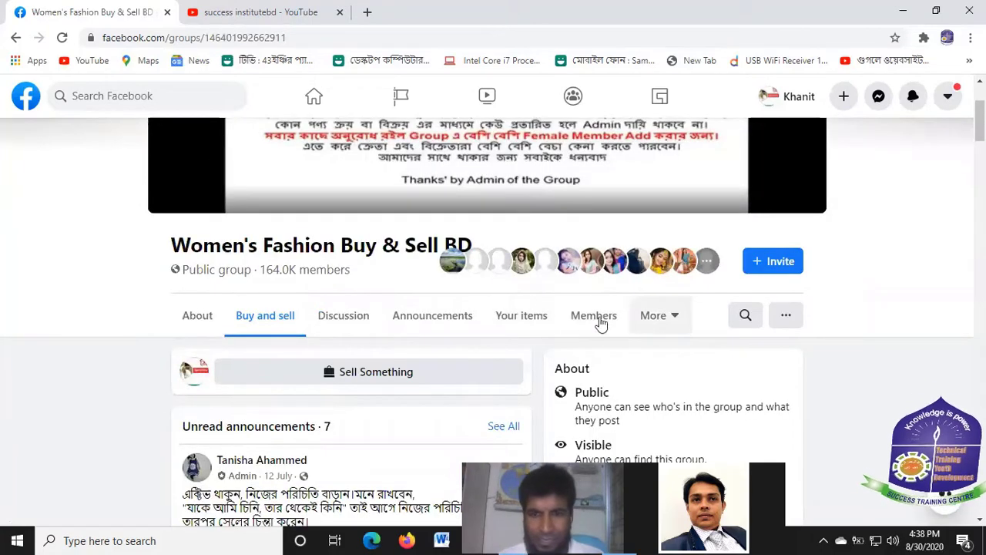
scroll(330, 298, down, 1)
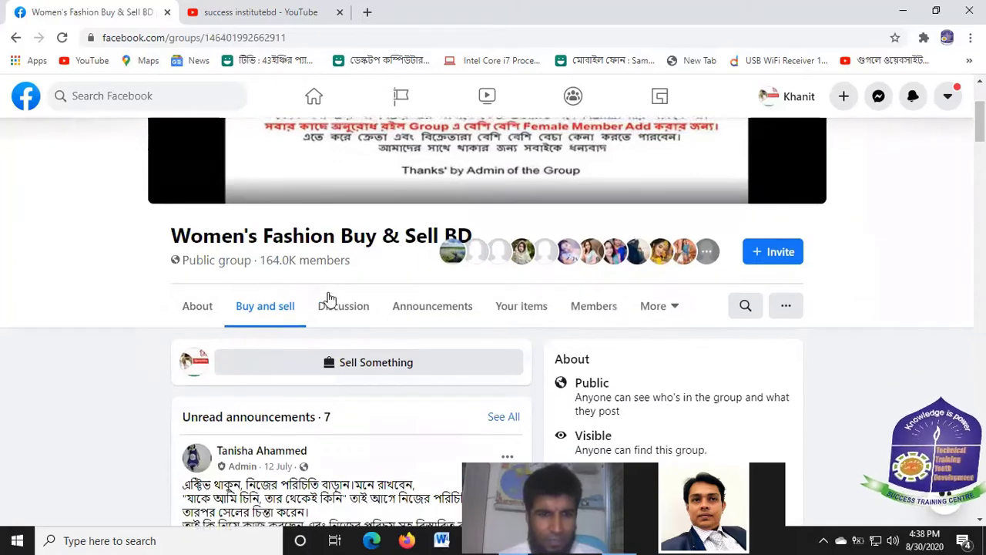
scroll(330, 298, down, 1)
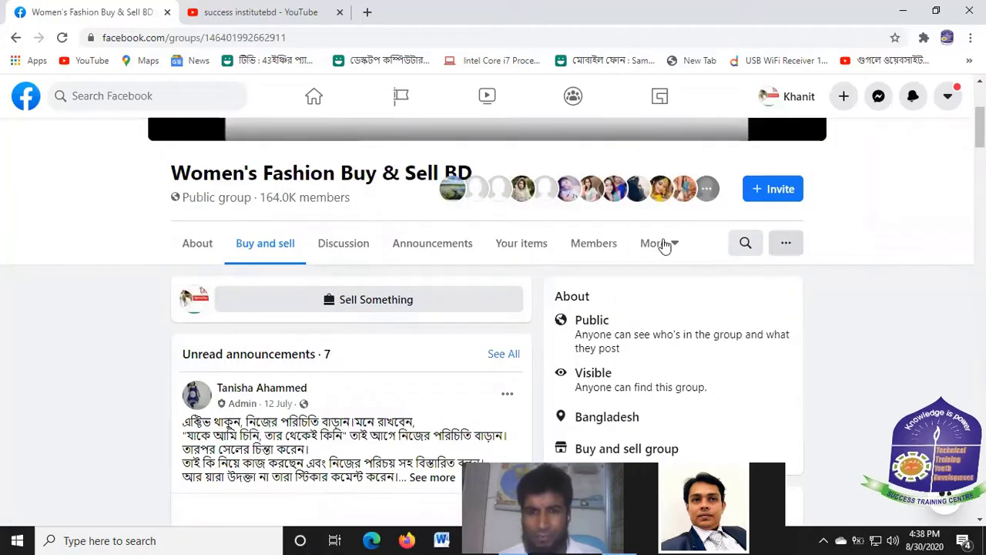
Step: Review the group's additional options and its announcement post, leaving all options unchosen
click(787, 243)
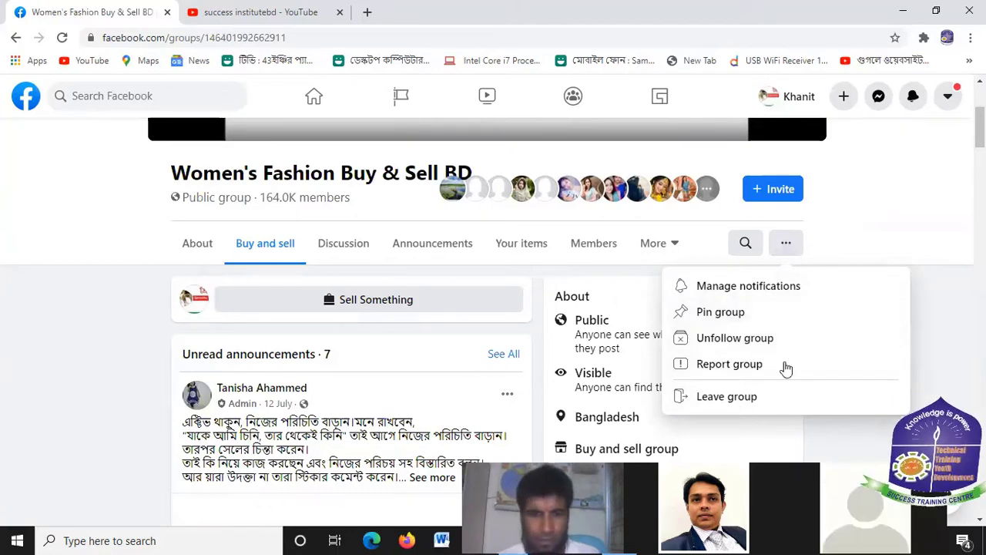
scroll(343, 315, down, 4)
scroll(468, 295, up, 2)
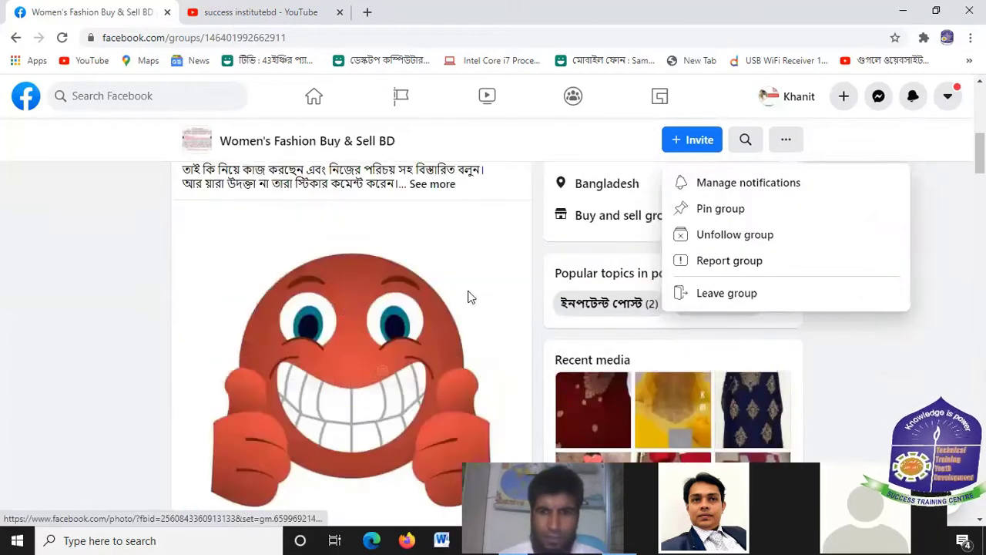
scroll(462, 298, down, 1)
scroll(689, 314, up, 3)
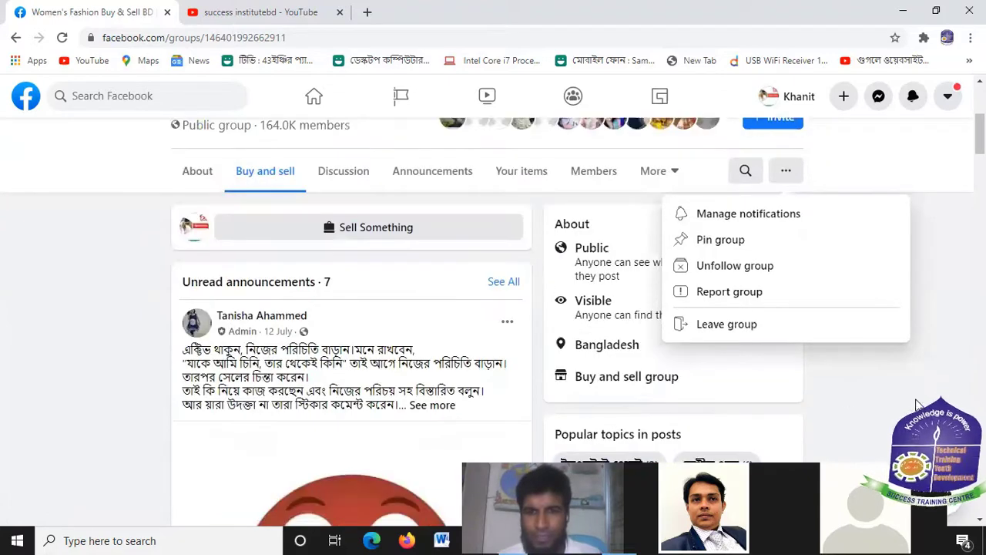
click(287, 265)
scroll(288, 264, down, 1)
scroll(339, 309, up, 3)
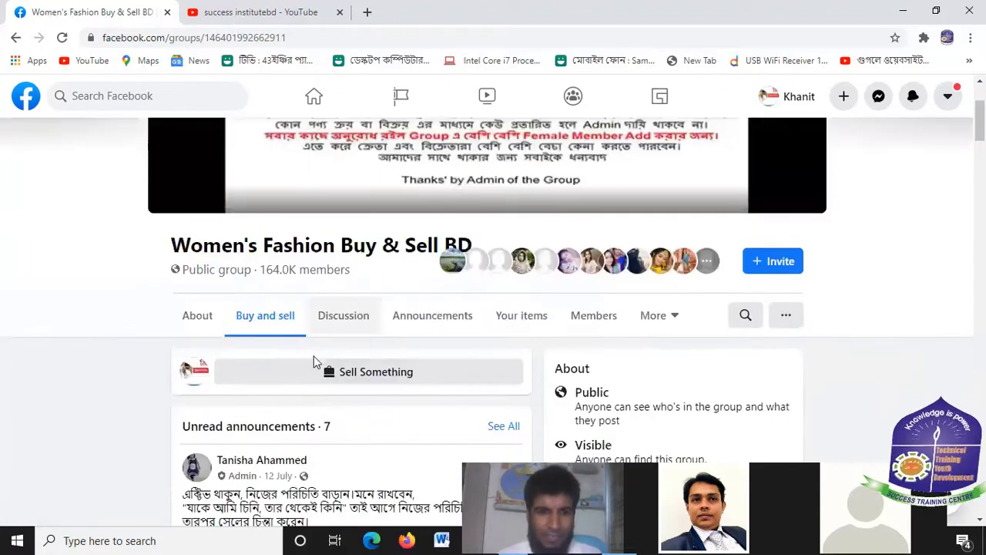
Step: Open the group's Discussion section, look over its posts and start a new post
click(339, 323)
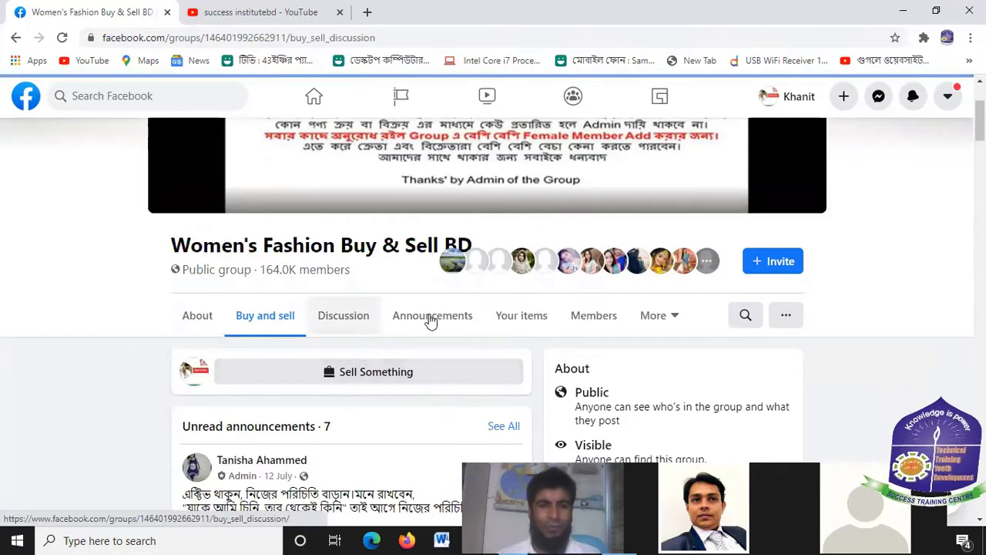
scroll(403, 329, down, 2)
scroll(377, 339, up, 2)
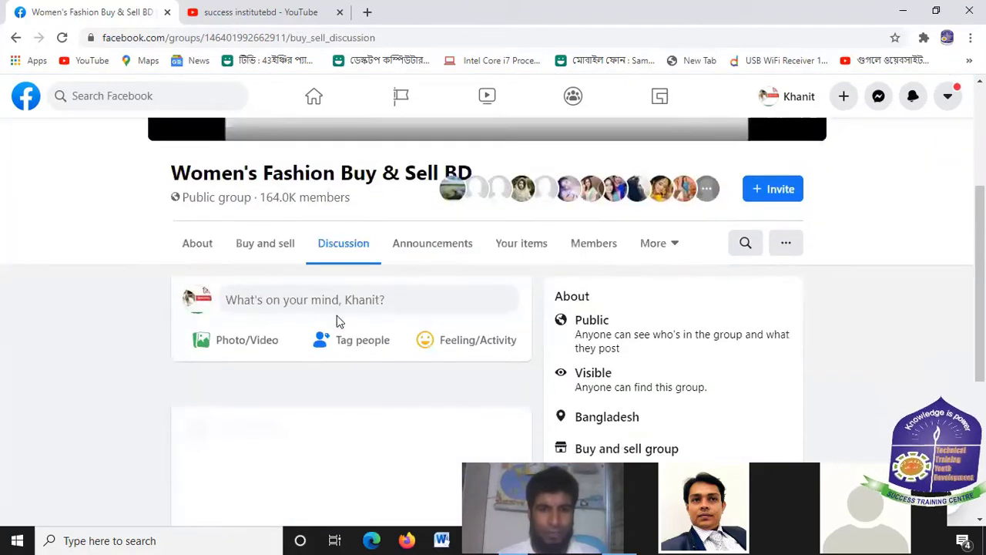
scroll(332, 322, down, 5)
scroll(347, 324, up, 6)
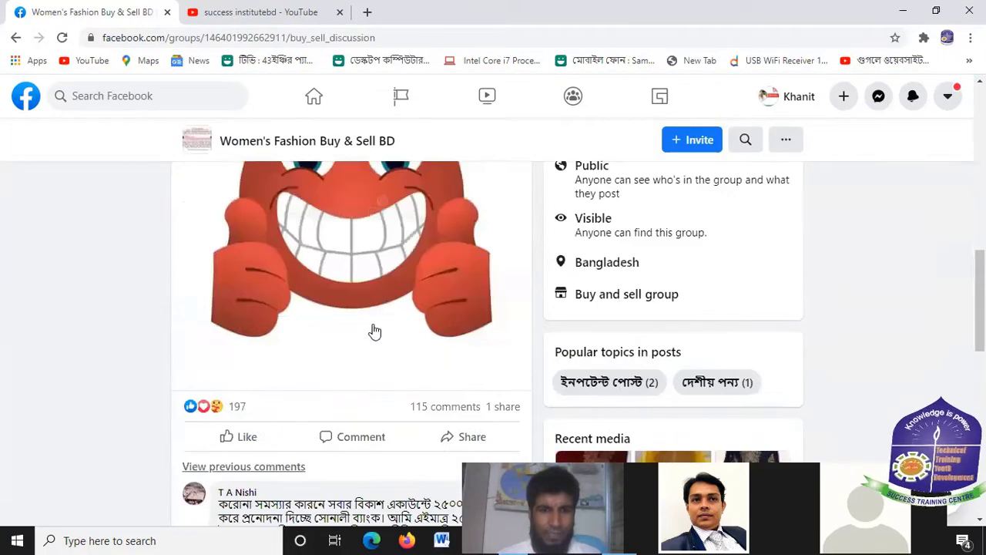
scroll(375, 309, up, 5)
scroll(346, 316, down, 2)
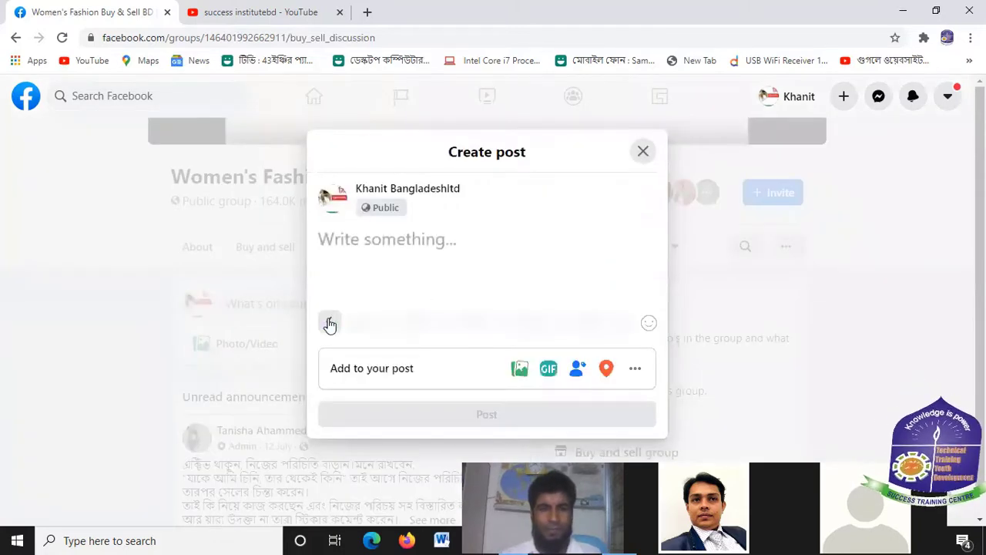
Step: Give the new post the pink background with the heart thumbnail
click(330, 324)
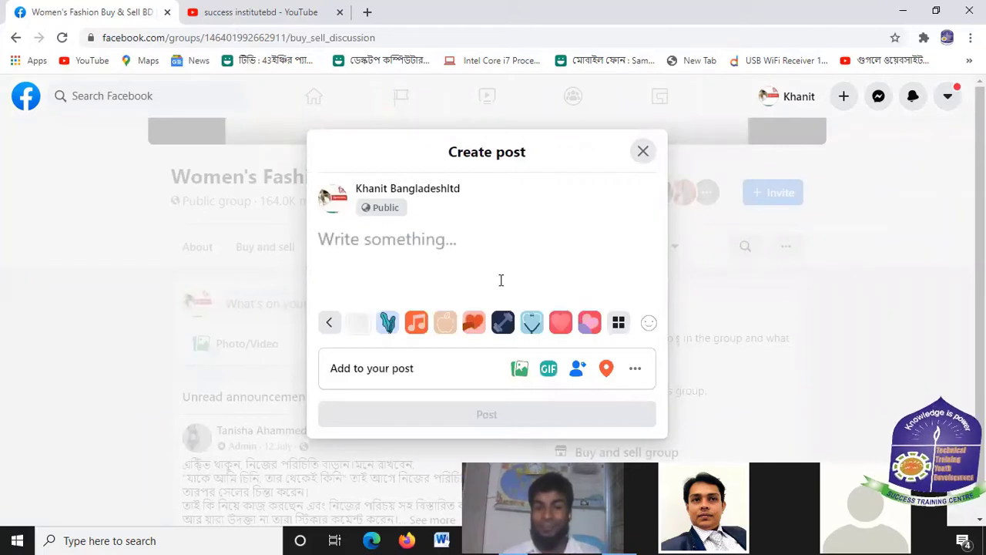
click(474, 323)
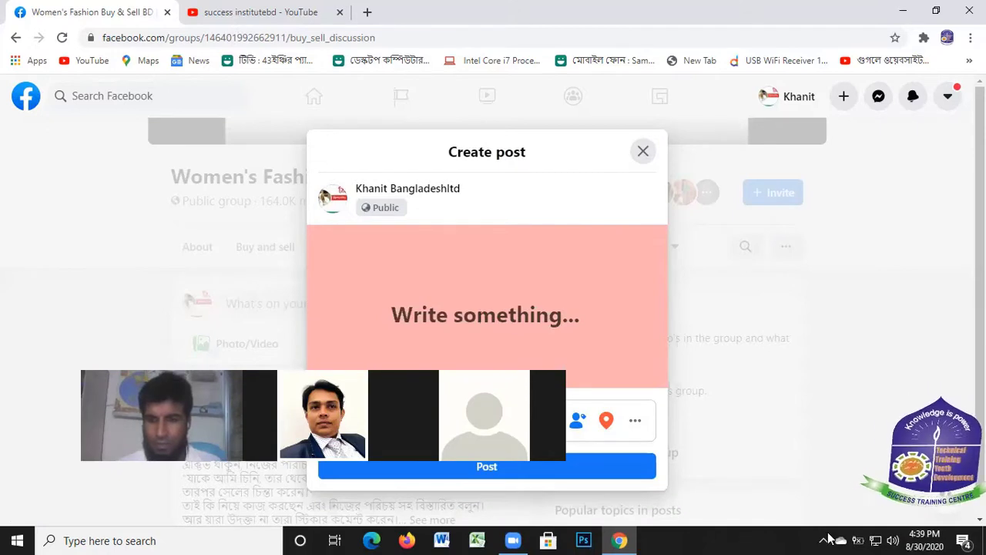
Step: Switch the keyboard input to Bangla and start the post's text with the word "সকলে"
click(824, 540)
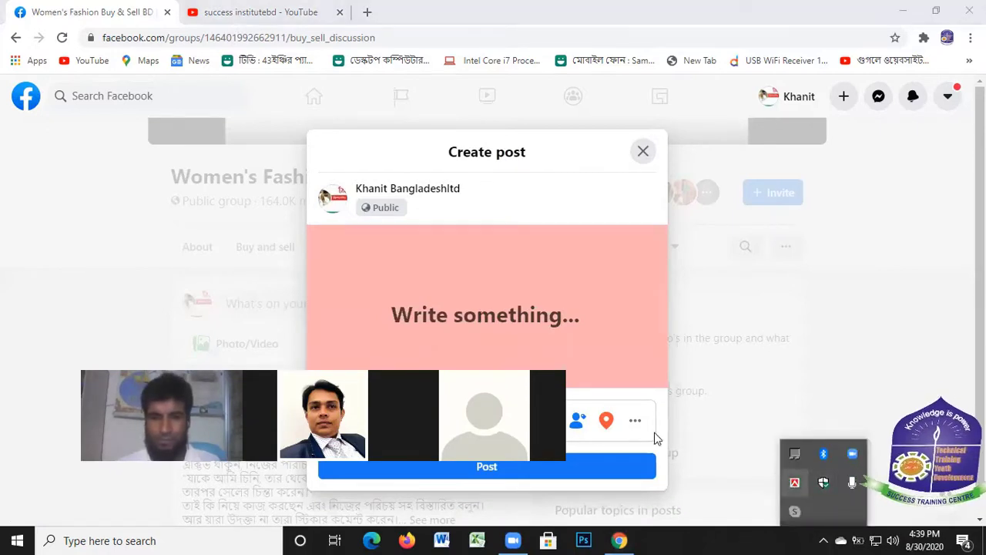
click(796, 484)
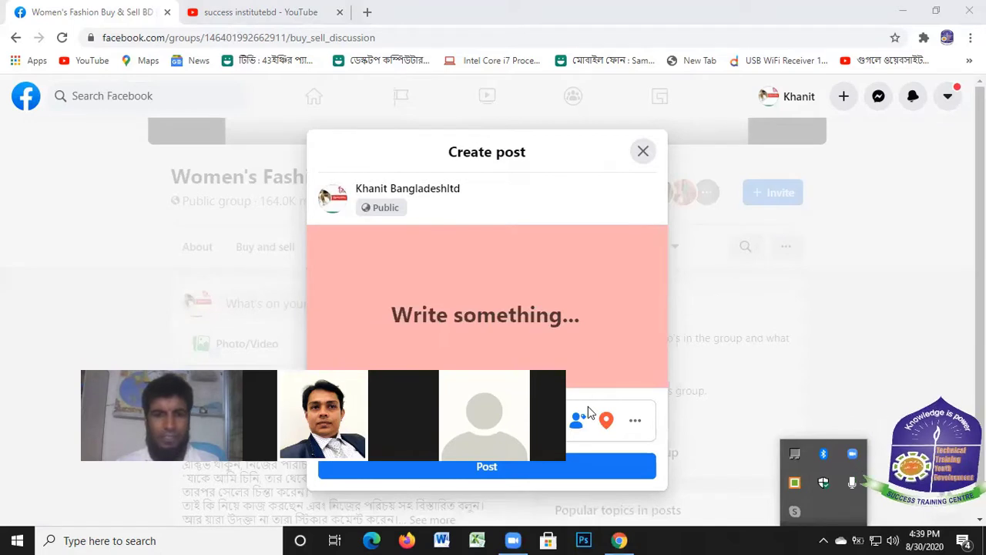
click(461, 318)
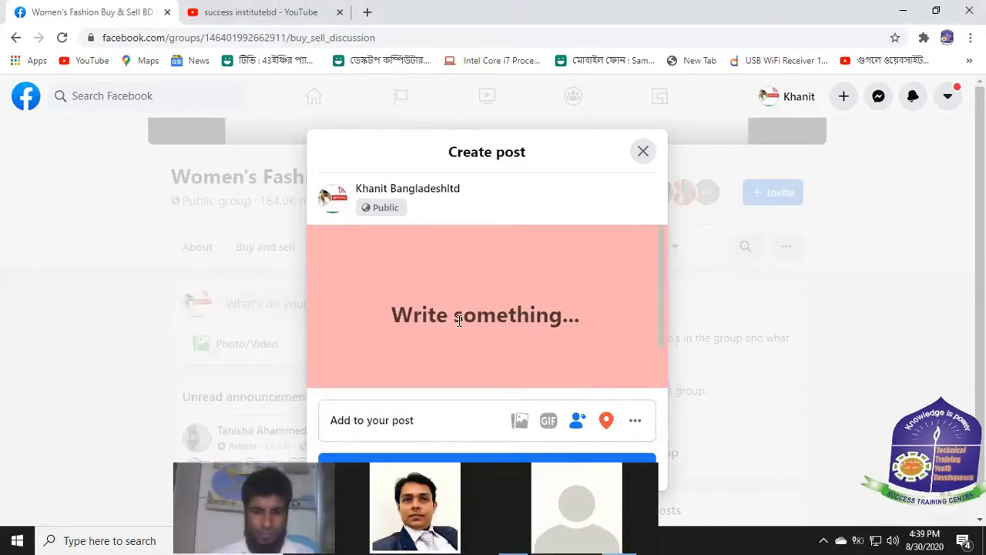
text(n)
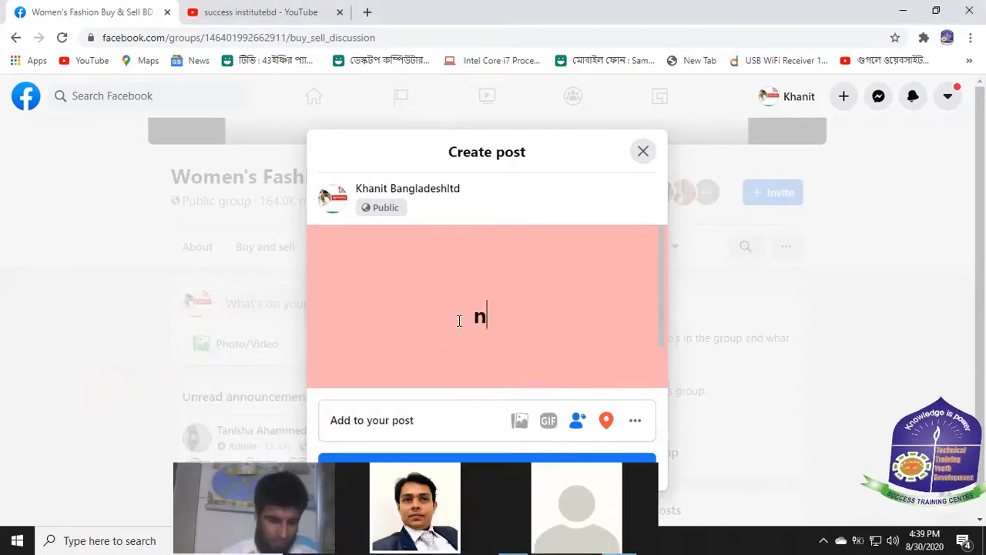
text(সকলে)
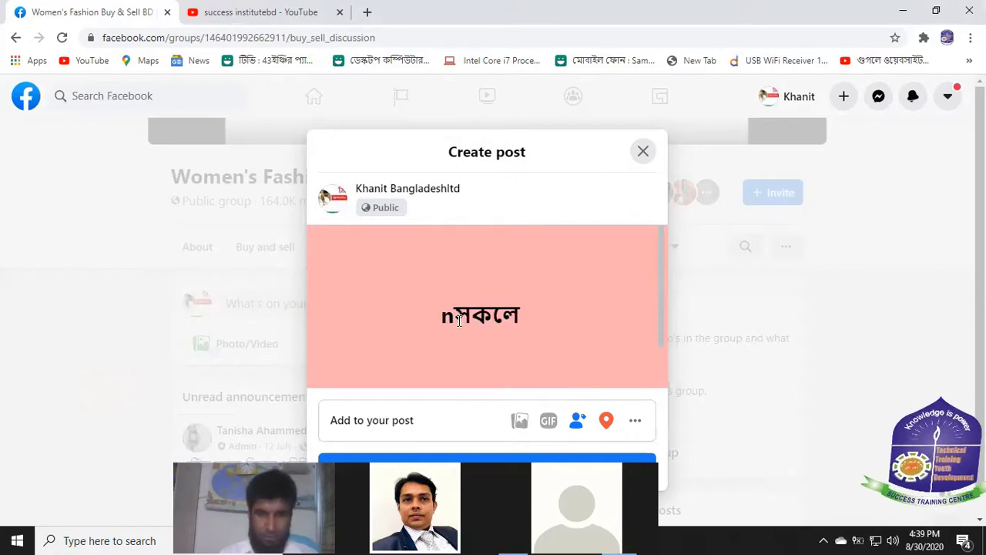
key(Left)
key(Left)
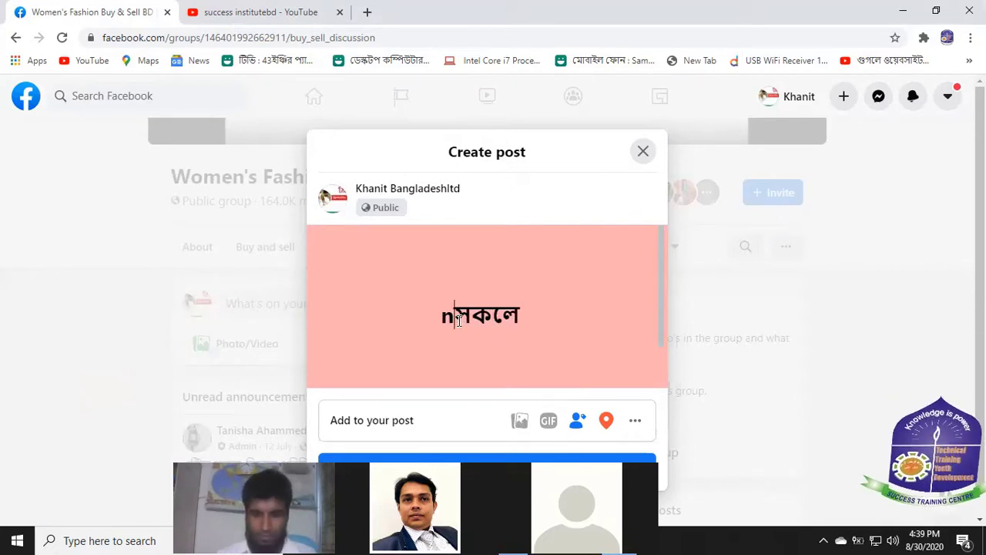
key(BackSpace)
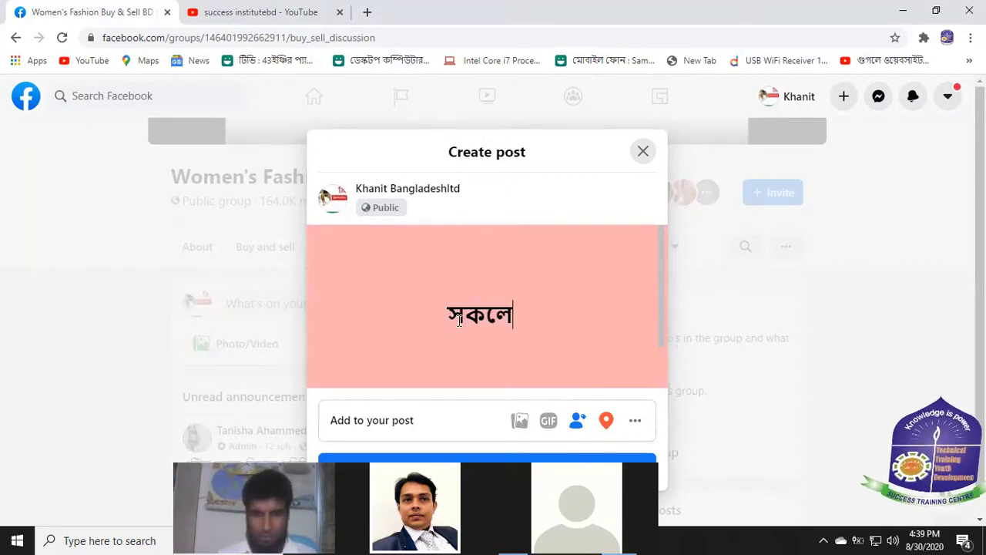
key(End)
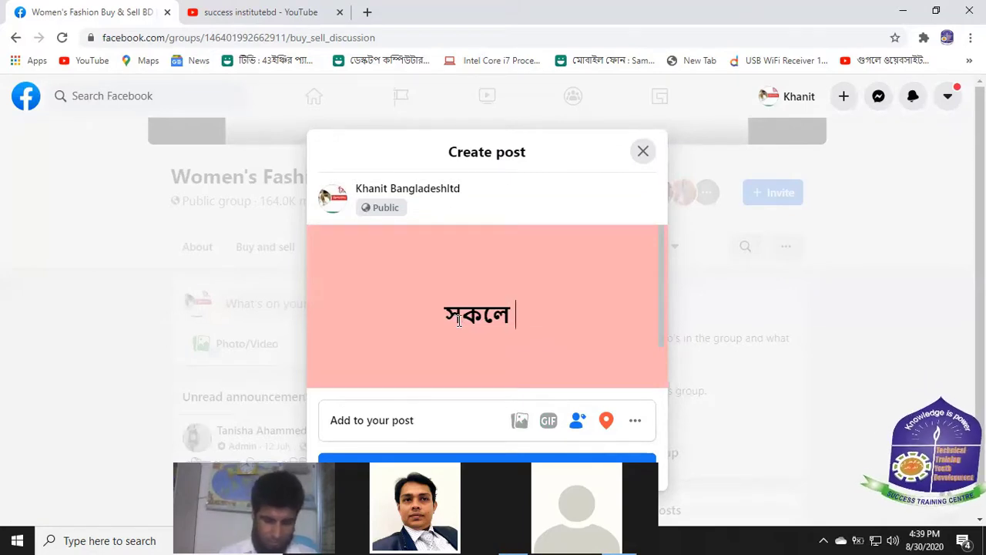
Step: Complete the post's text as "সকলে কেমন আছেন।" and publish it to the group
text(কেমন ো)
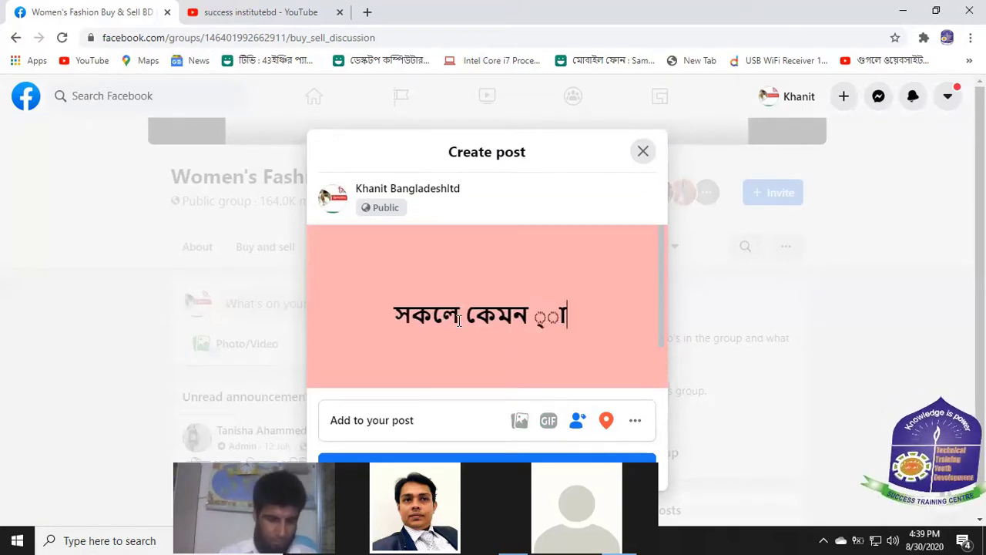
key(BackSpace)
text(আছেন)
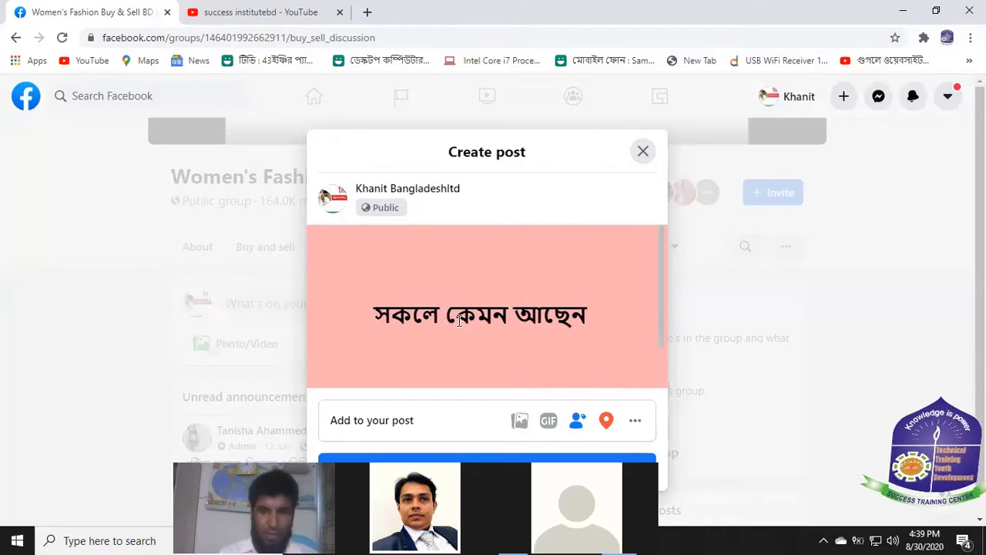
text(।)
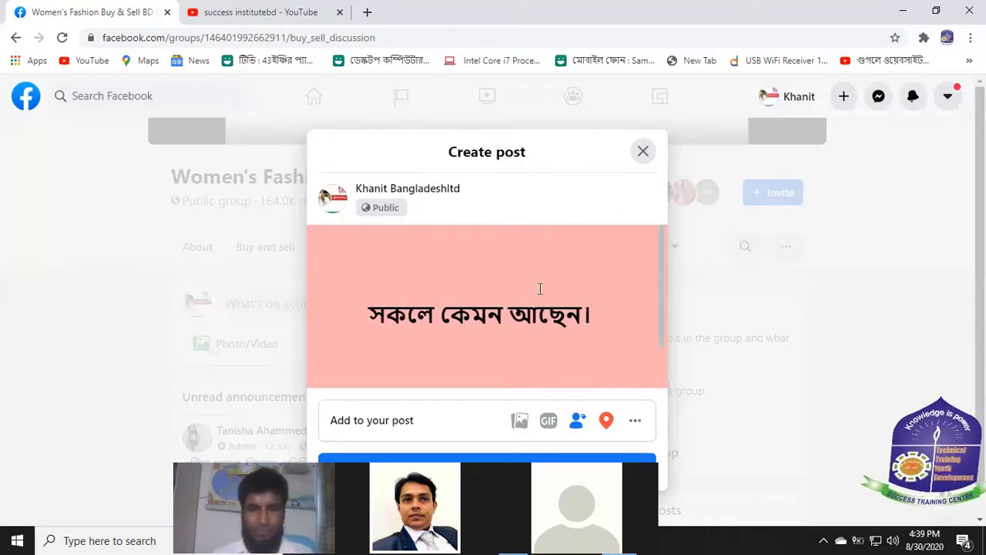
scroll(534, 331, down, 1)
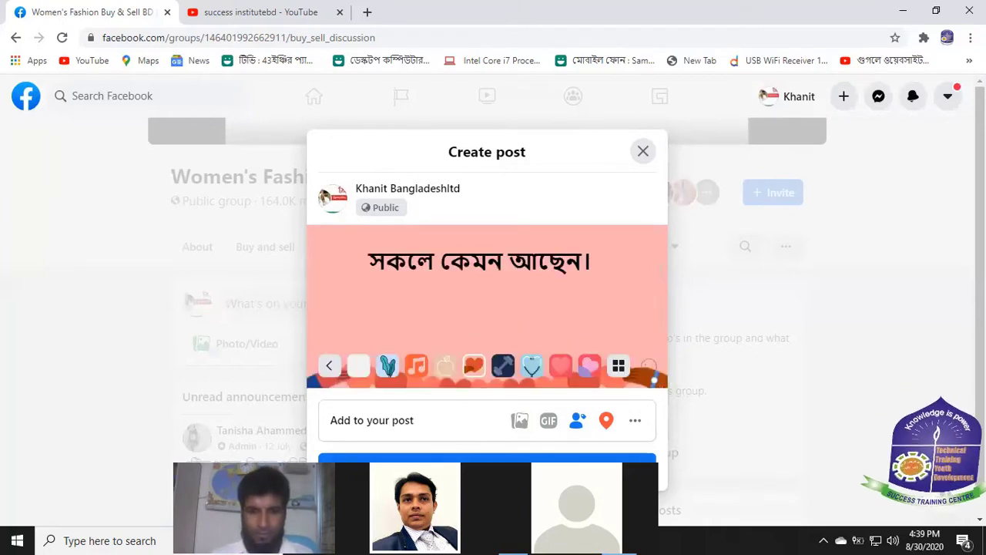
click(487, 465)
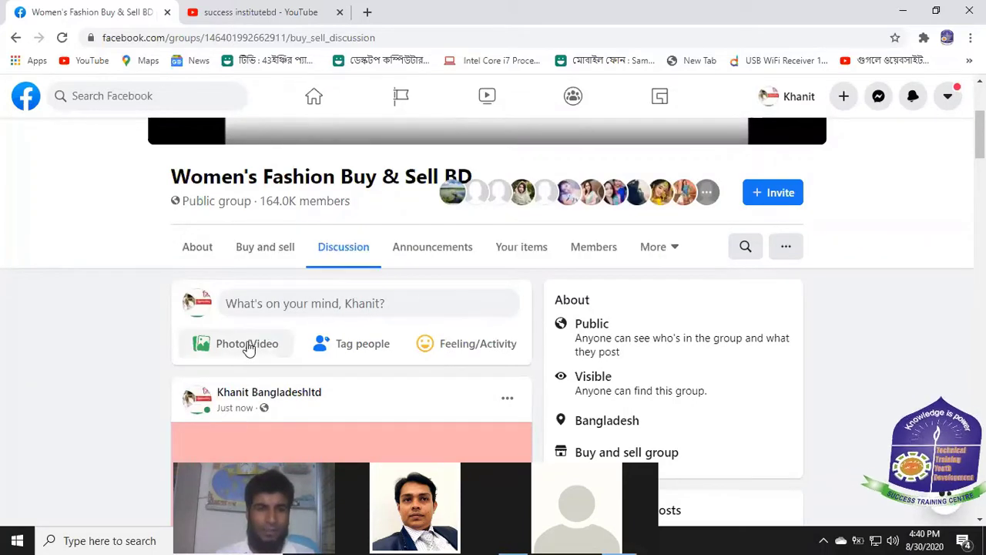
Step: Review the published post in the group's discussion along with the unread announcement beneath it
scroll(309, 366, down, 1)
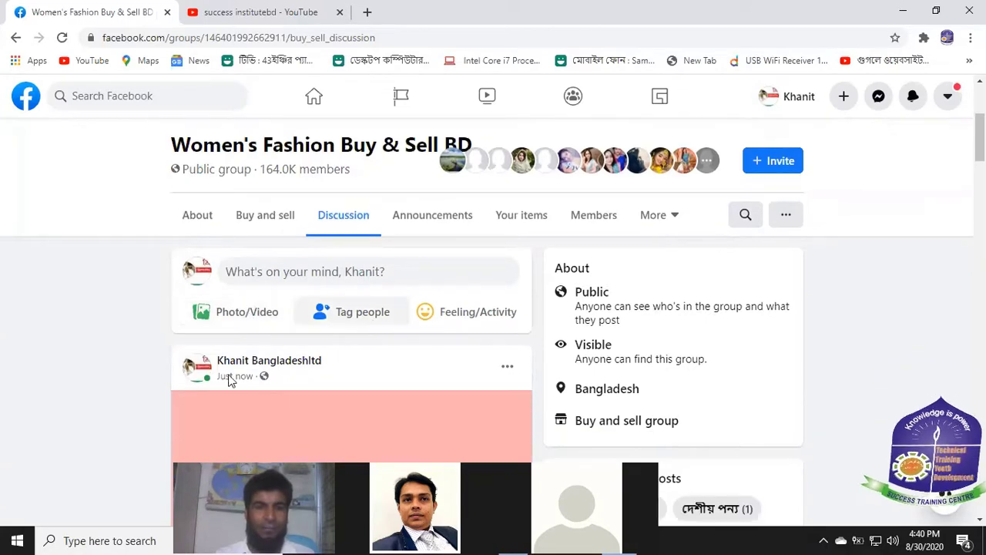
scroll(316, 310, down, 3)
scroll(496, 344, up, 2)
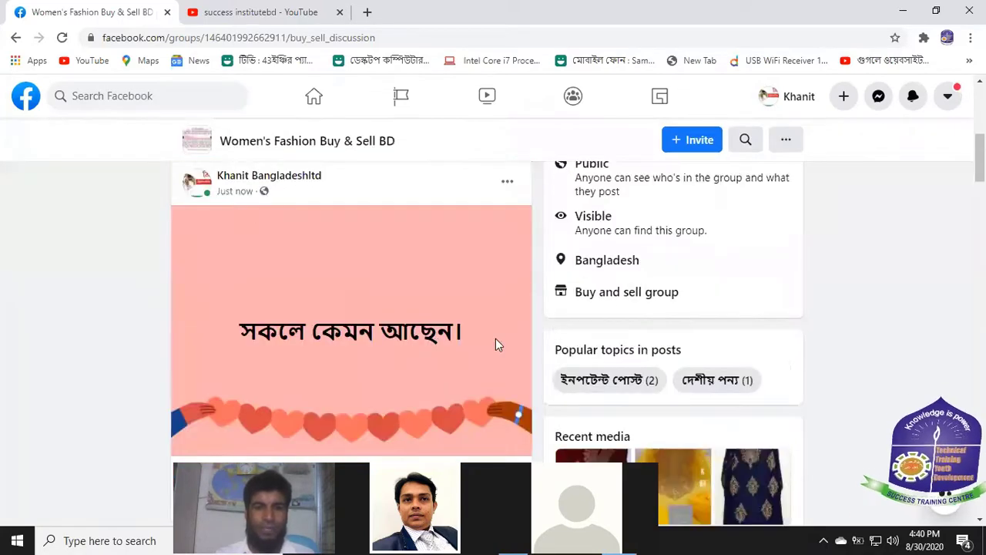
scroll(381, 346, up, 1)
scroll(411, 349, up, 2)
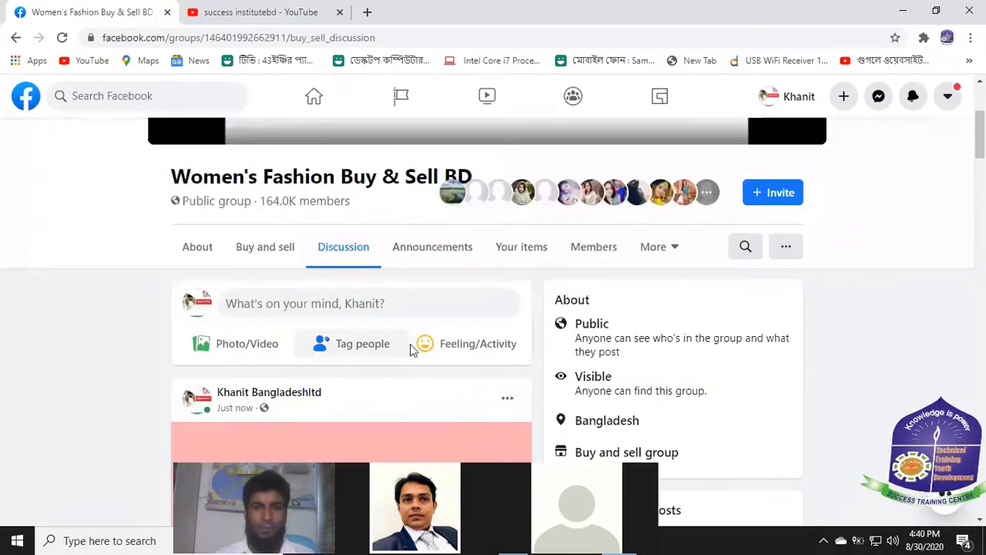
scroll(378, 324, down, 1)
scroll(323, 301, up, 2)
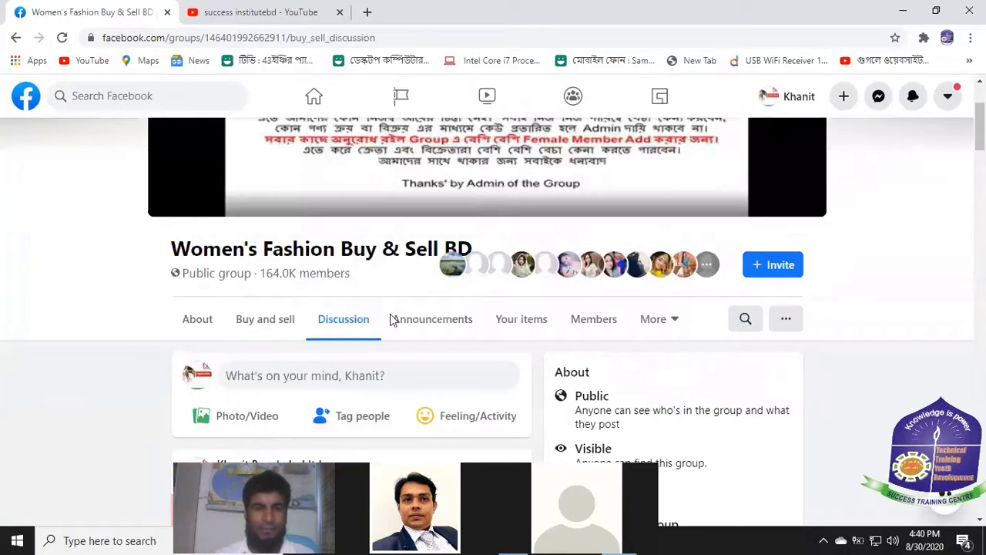
scroll(387, 341, down, 4)
scroll(329, 330, down, 4)
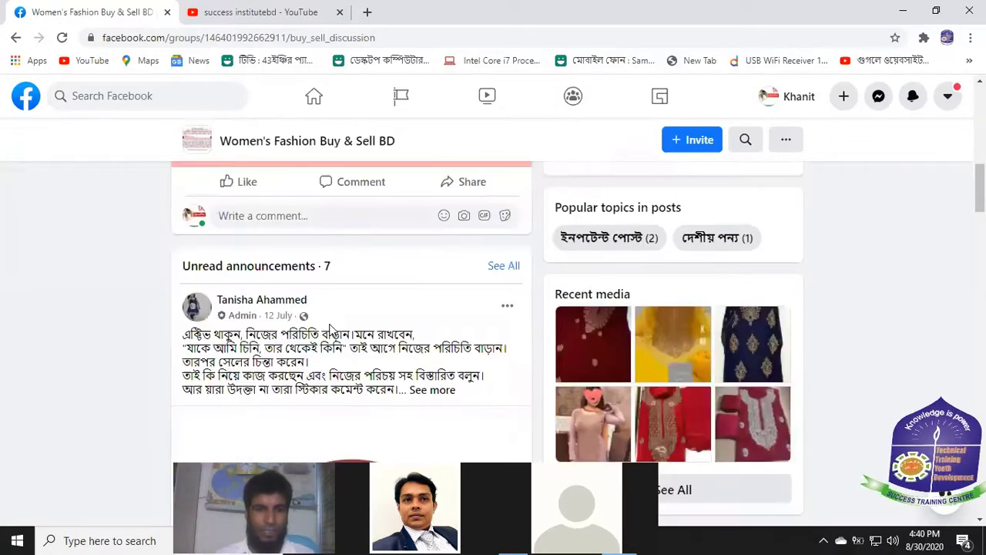
scroll(305, 318, up, 5)
scroll(320, 318, down, 6)
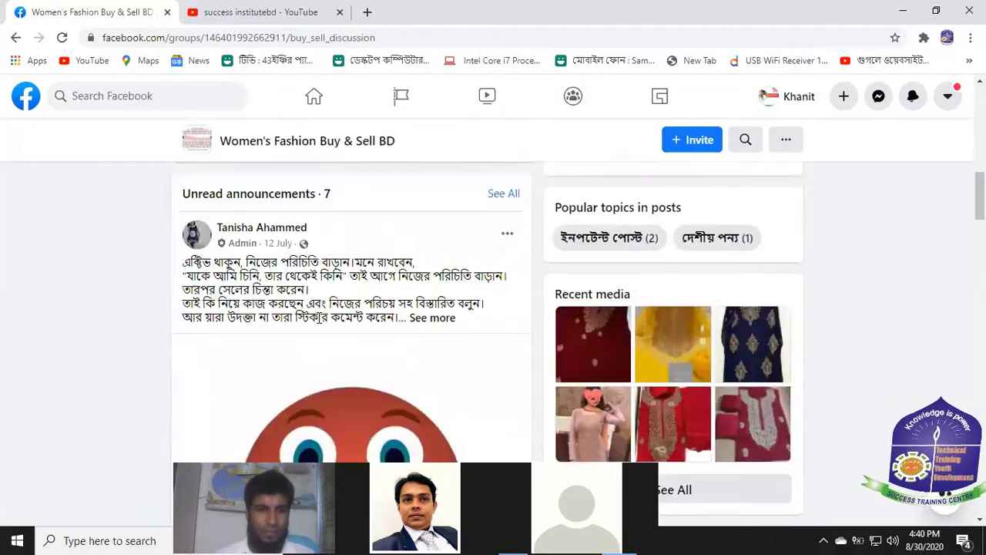
scroll(326, 316, up, 5)
scroll(371, 296, down, 6)
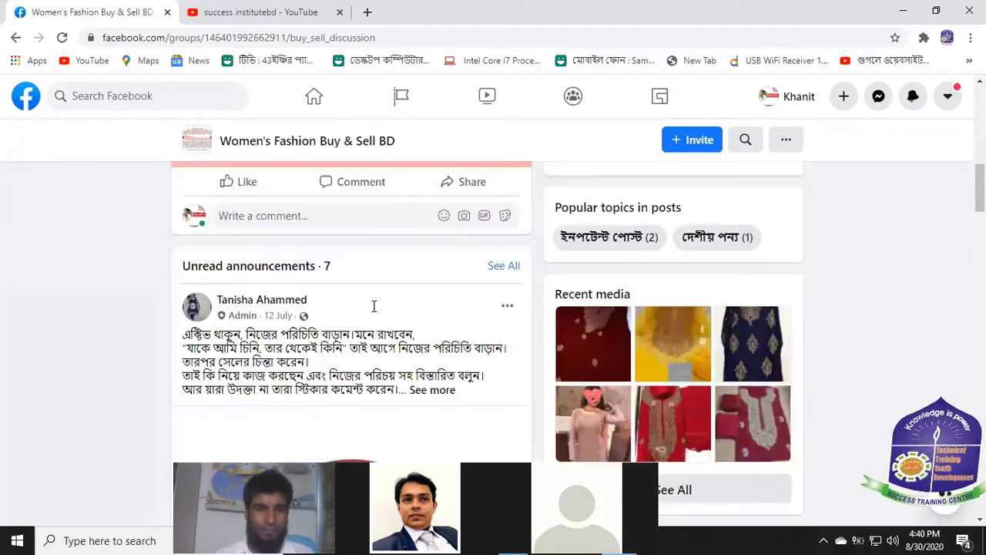
scroll(393, 254, down, 3)
scroll(408, 239, up, 6)
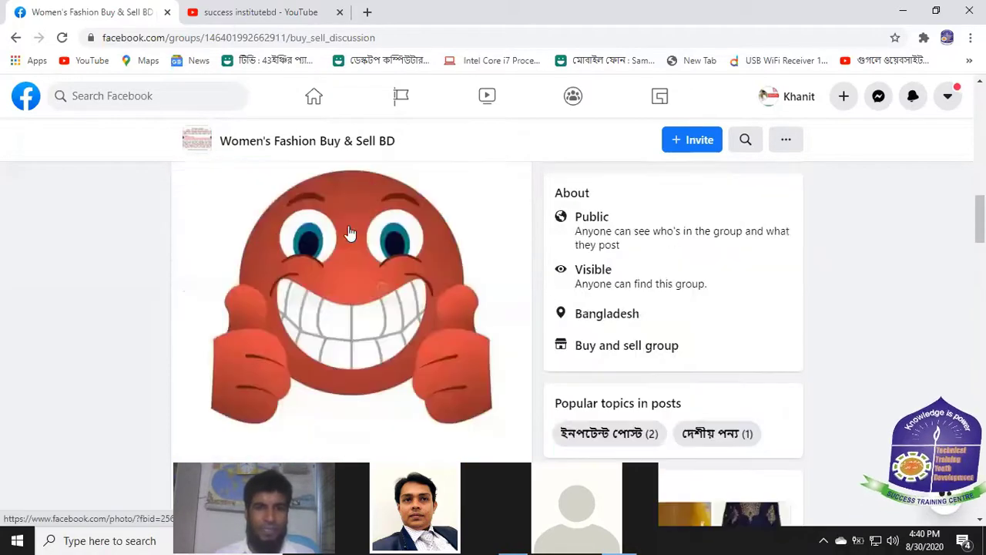
scroll(425, 231, up, 5)
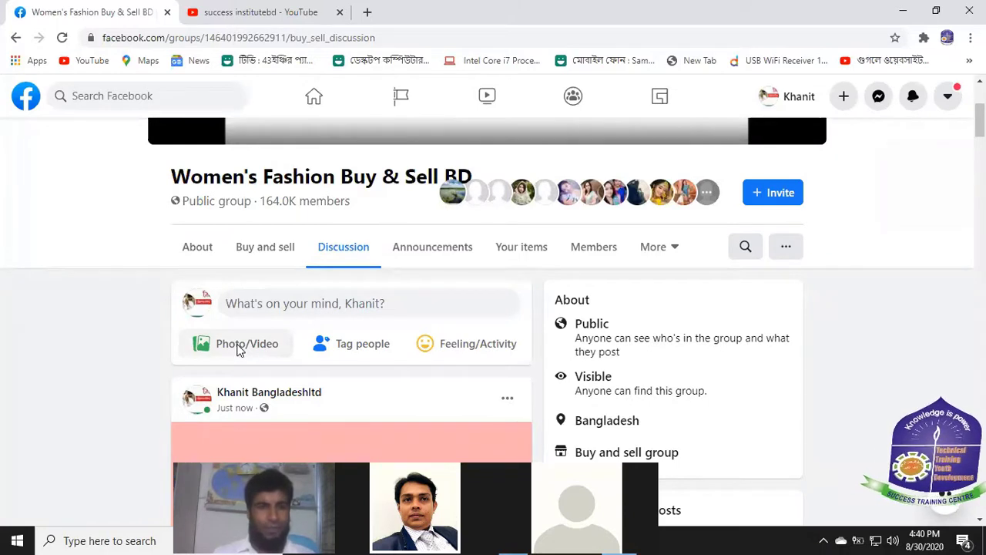
Step: Look through the images on New Volume (E:) and in Downloads for a photo to post, leaving none chosen
click(239, 347)
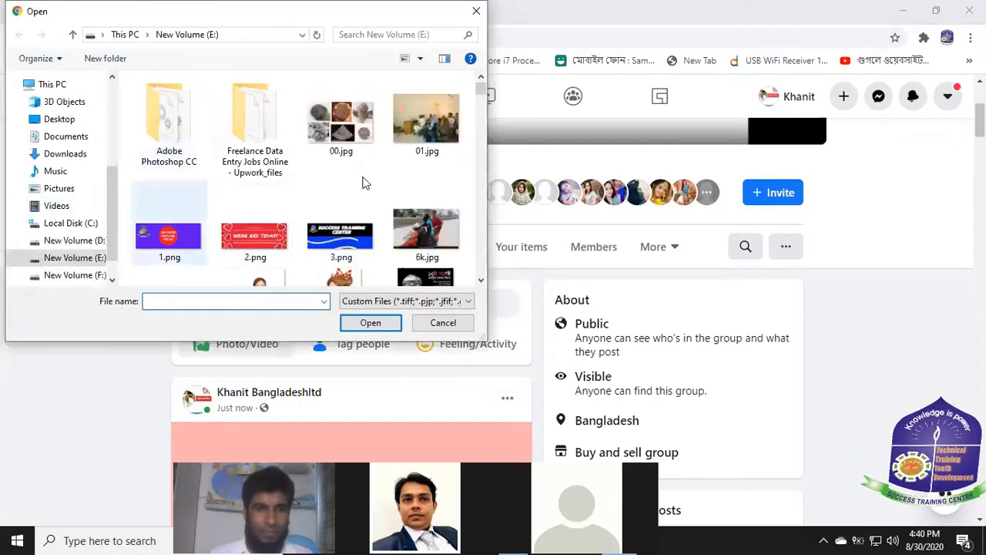
scroll(370, 216, down, 2)
scroll(271, 208, up, 2)
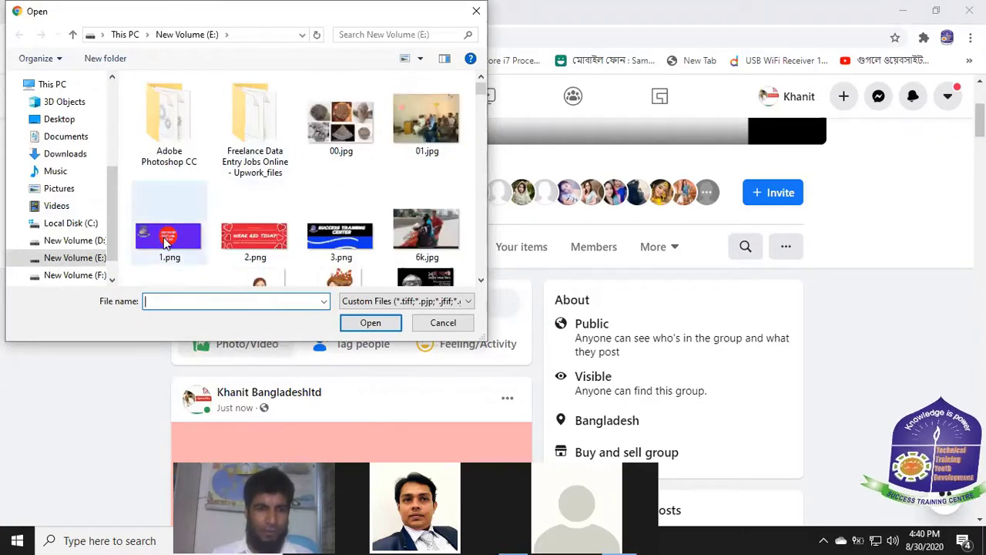
scroll(295, 213, down, 3)
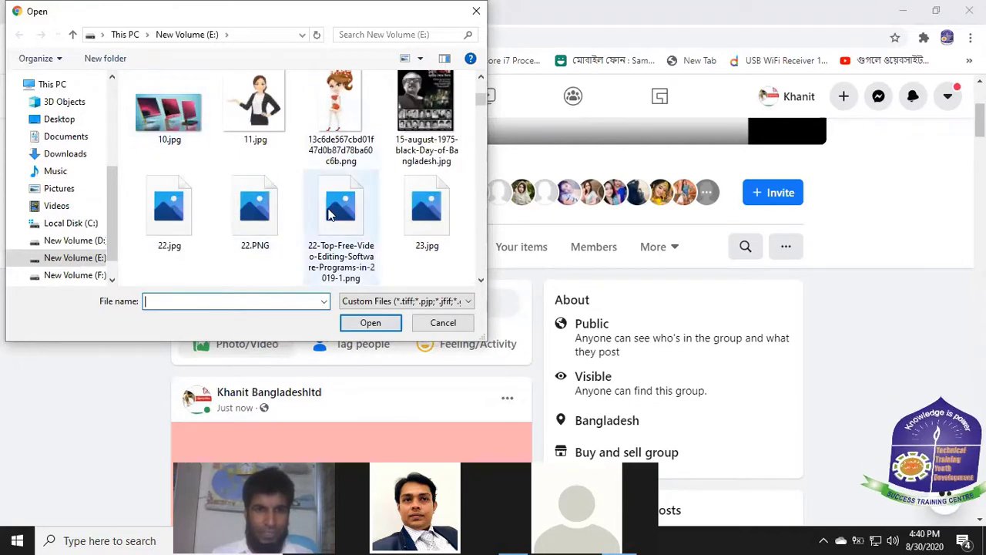
scroll(328, 215, down, 4)
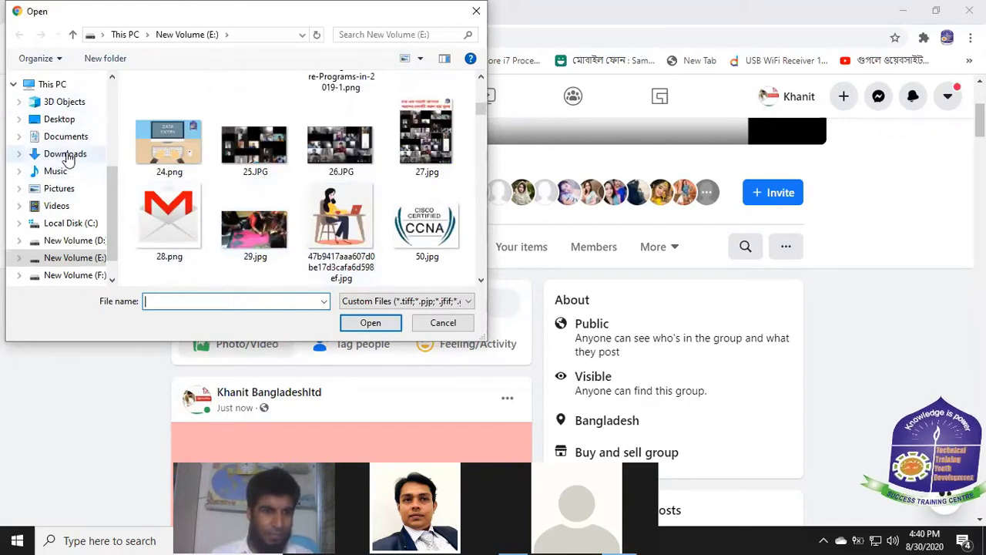
click(67, 156)
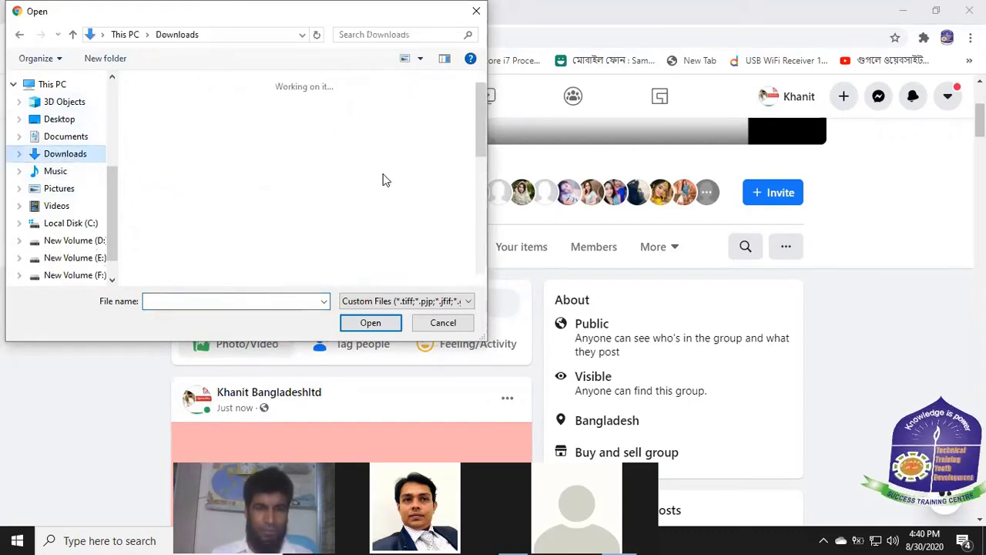
scroll(284, 168, down, 5)
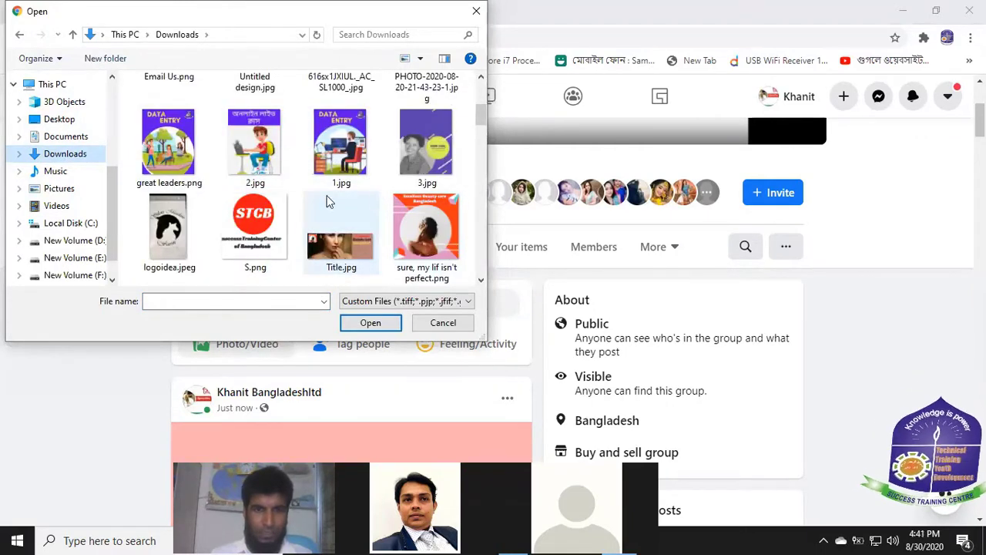
scroll(85, 192, up, 1)
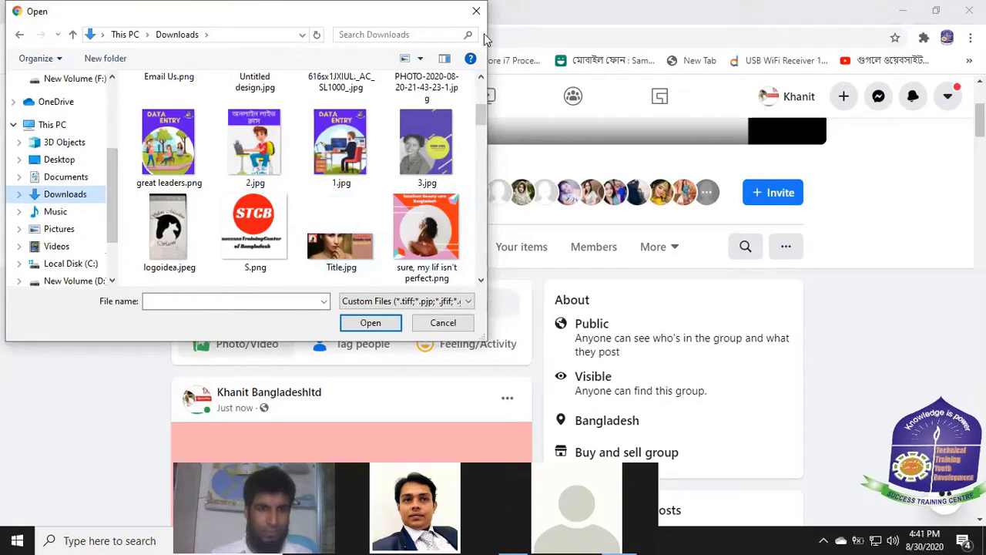
click(477, 11)
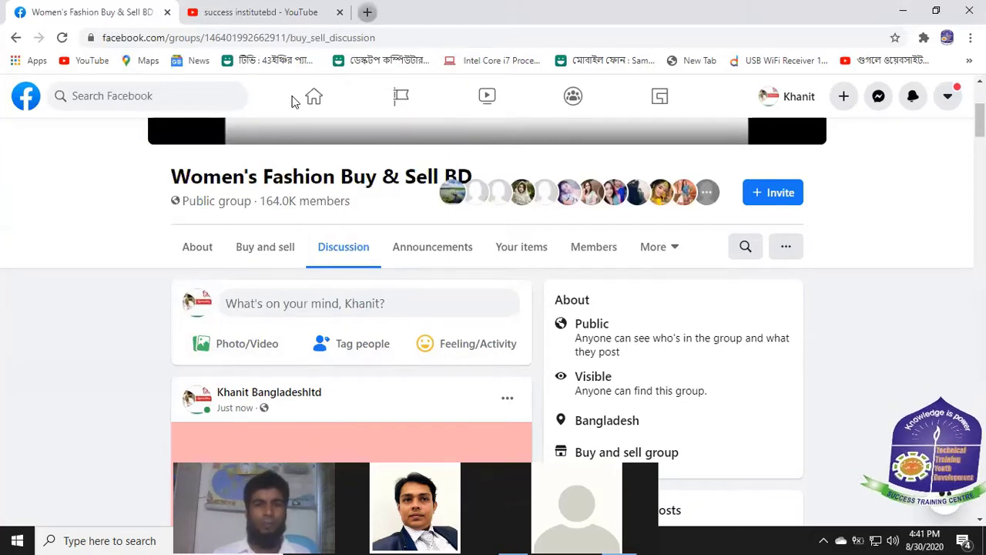
Step: Open a blank browser tab and return to the group's discussion to view the published post
key(ctrl+t)
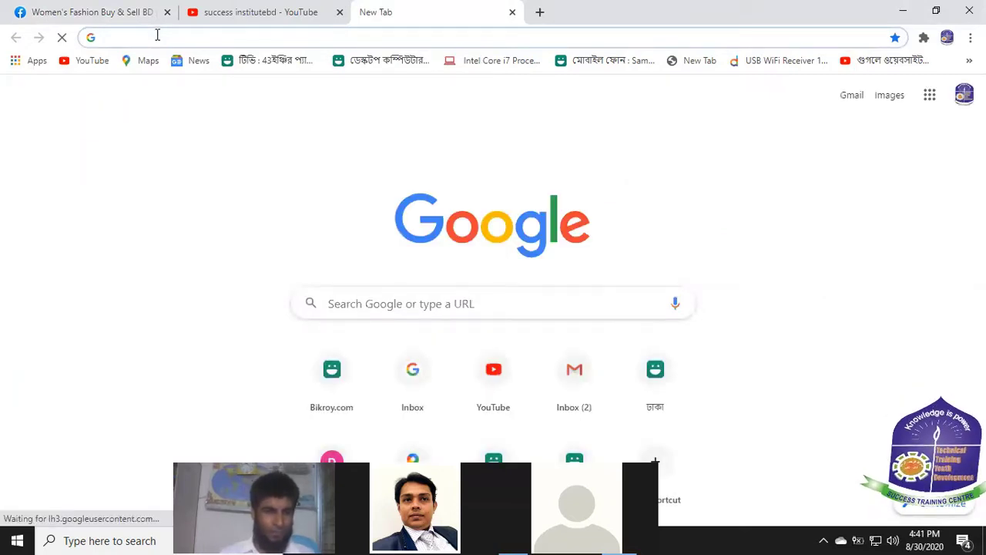
text(ো)
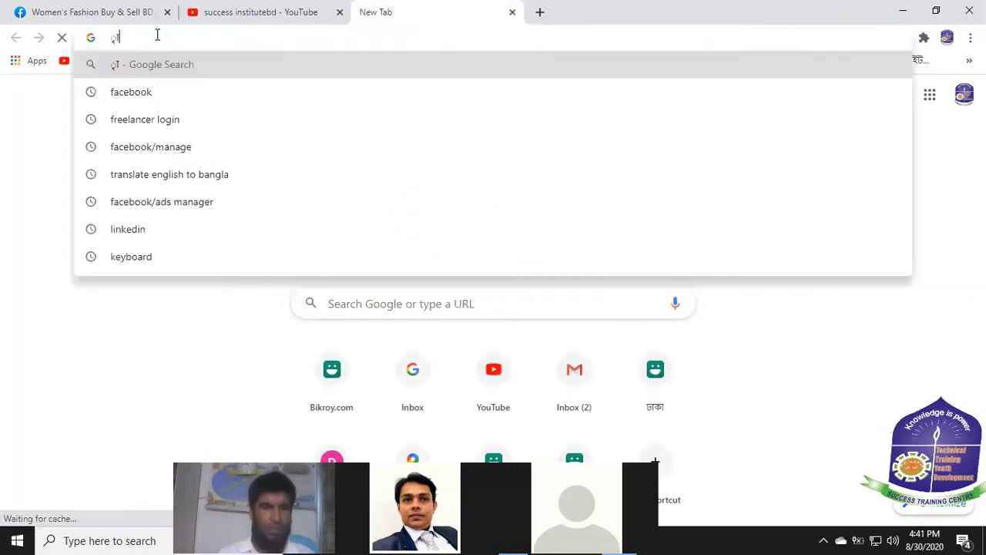
key(BackSpace)
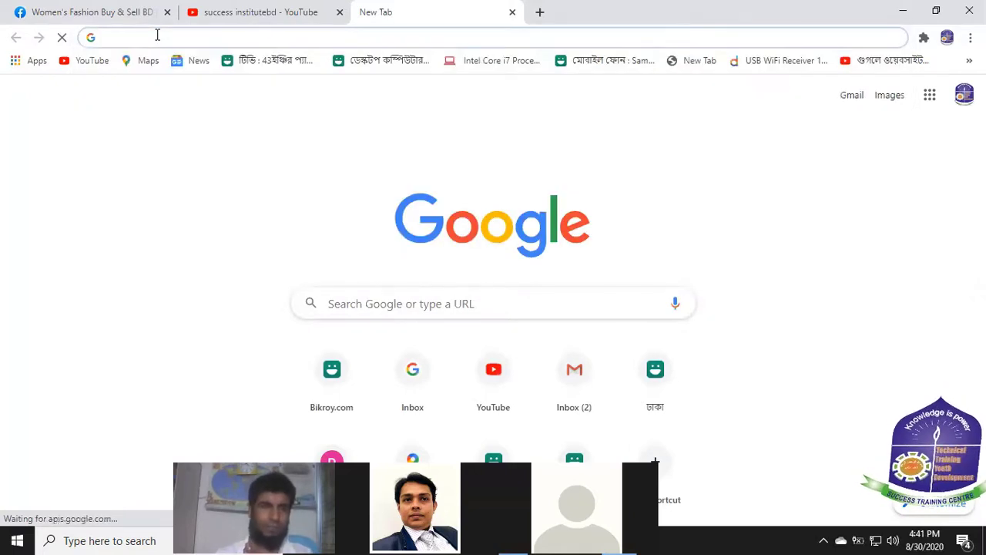
click(128, 12)
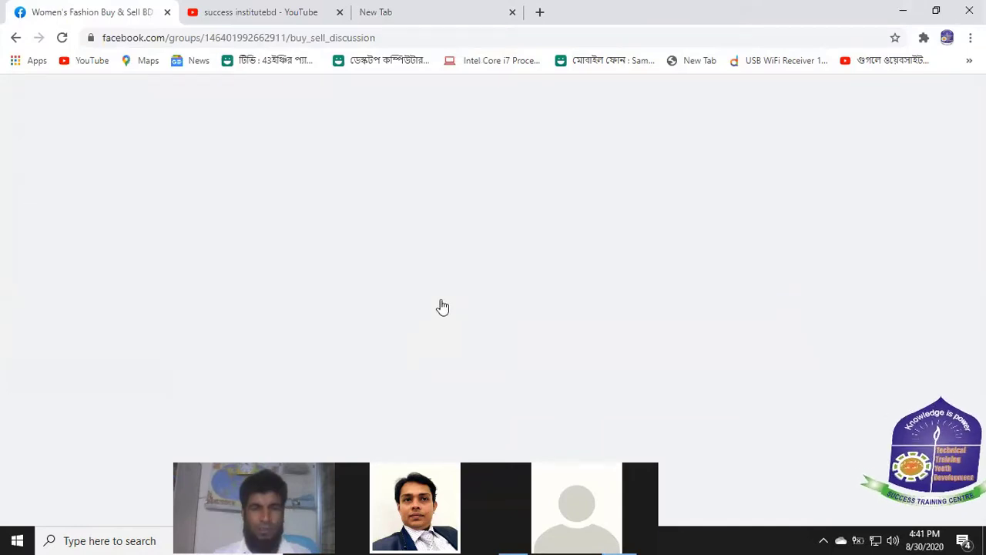
scroll(440, 311, down, 3)
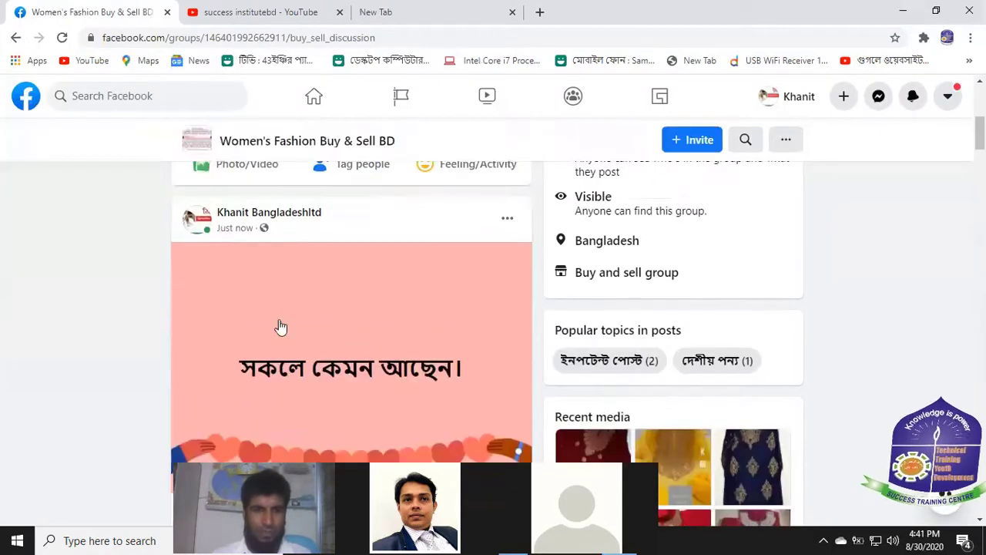
Step: Open the post author's profile from the group discussion in a new browser tab and switch to it
scroll(281, 327, up, 1)
right_click(289, 325)
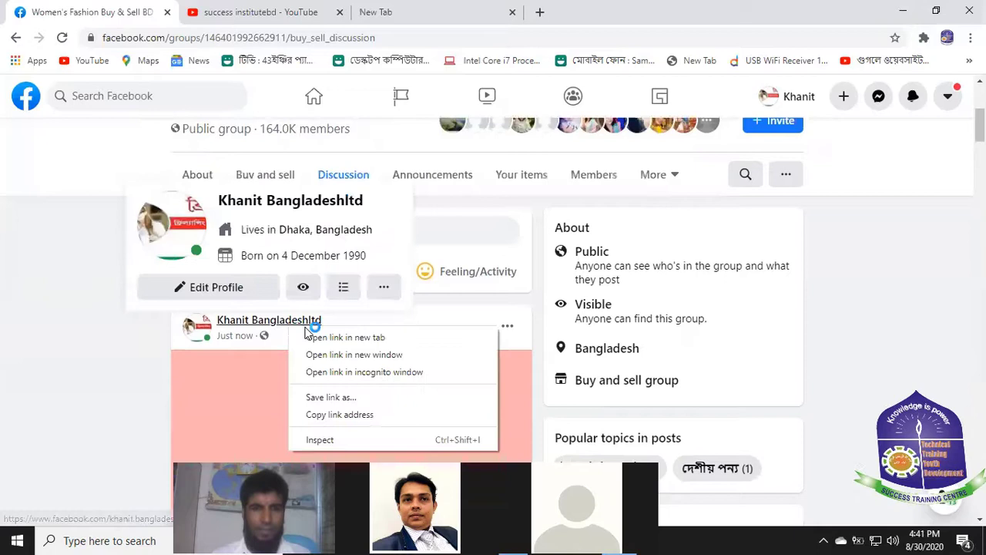
click(347, 338)
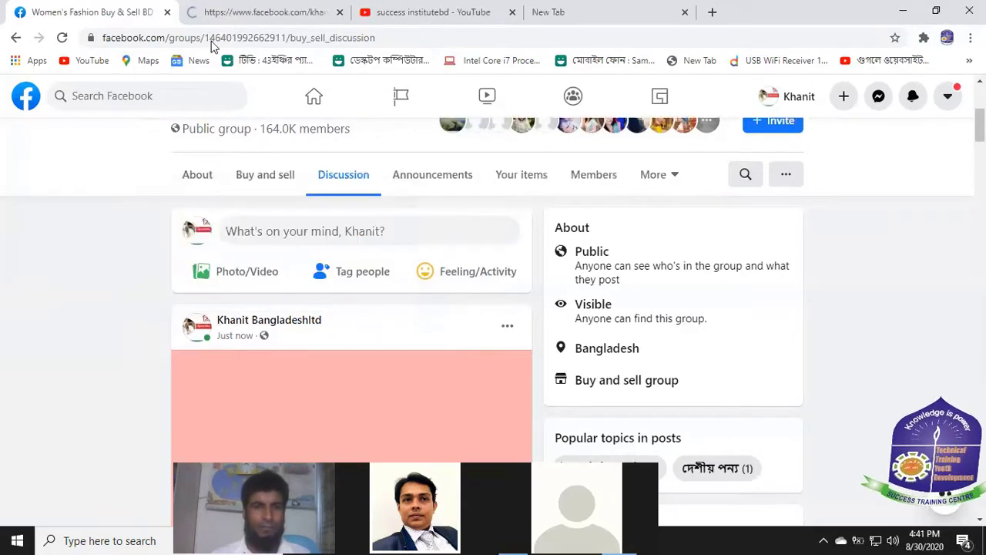
click(271, 13)
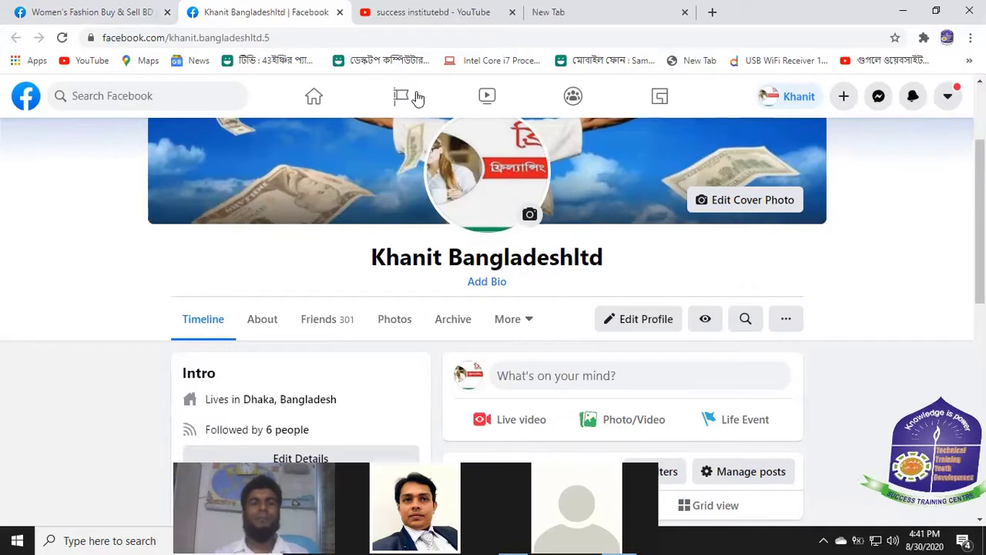
Step: Go from the profile to the list of managed pages and open the Success Training Center of Bangladesh page
scroll(417, 97, down, 6)
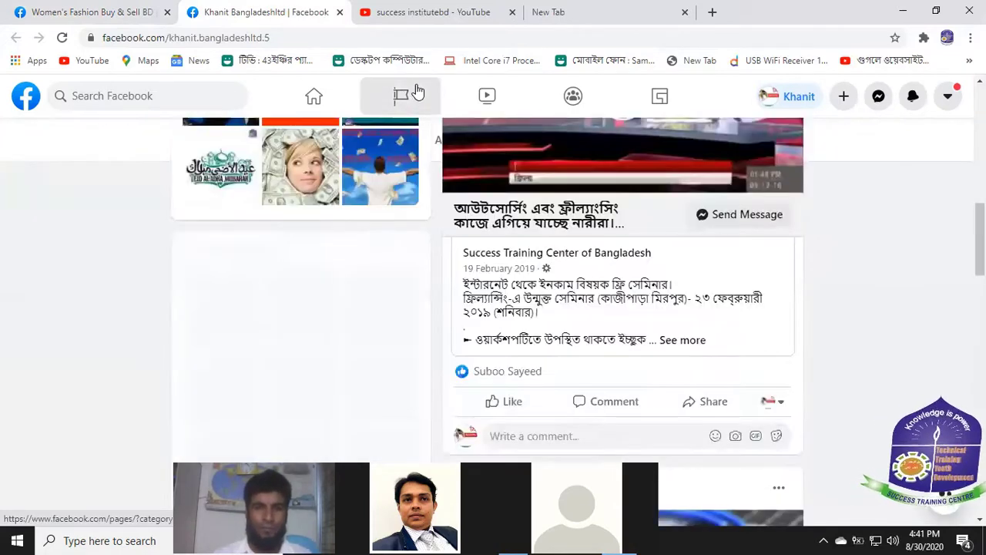
click(417, 91)
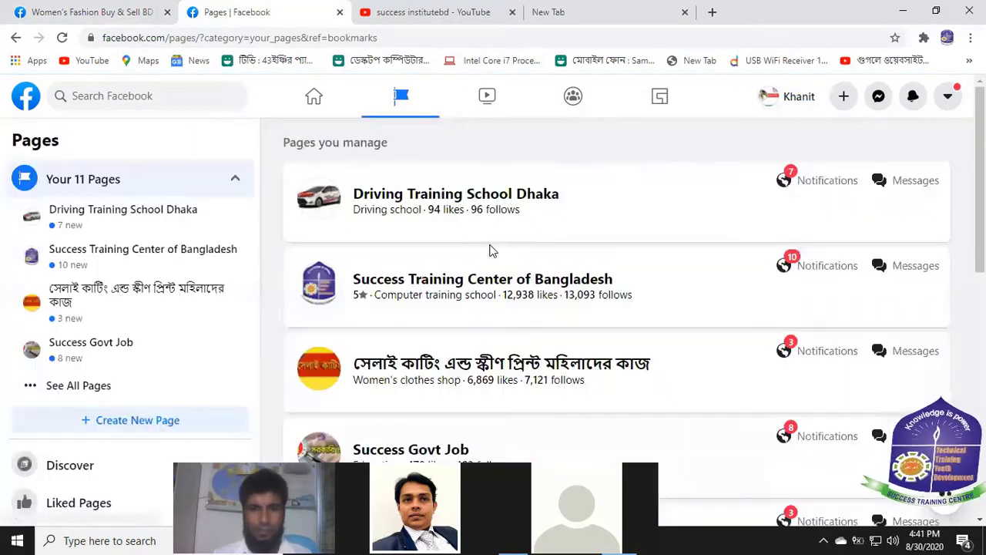
click(446, 285)
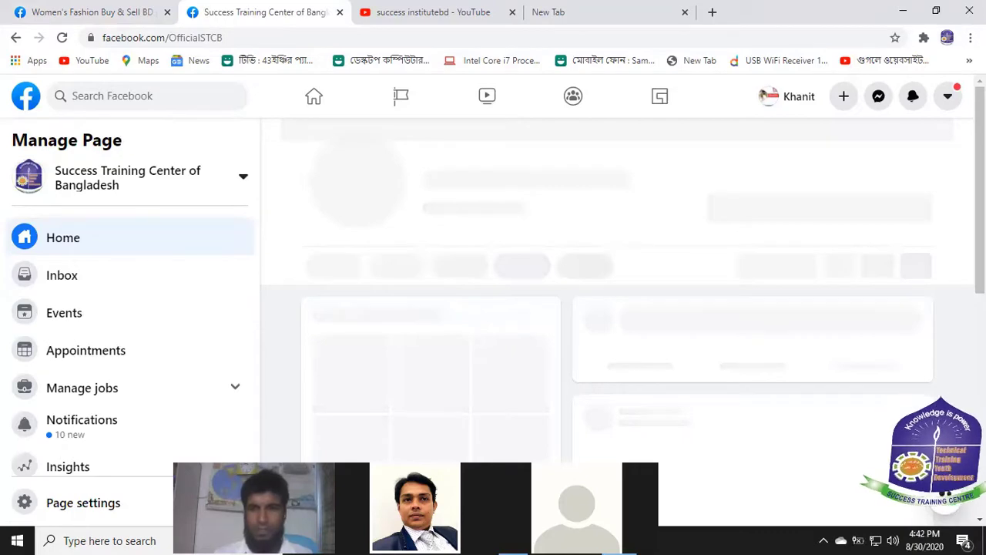
Step: Expand the page's free seminar post and copy its full text, from the first line through the final contact details
scroll(679, 247, down, 7)
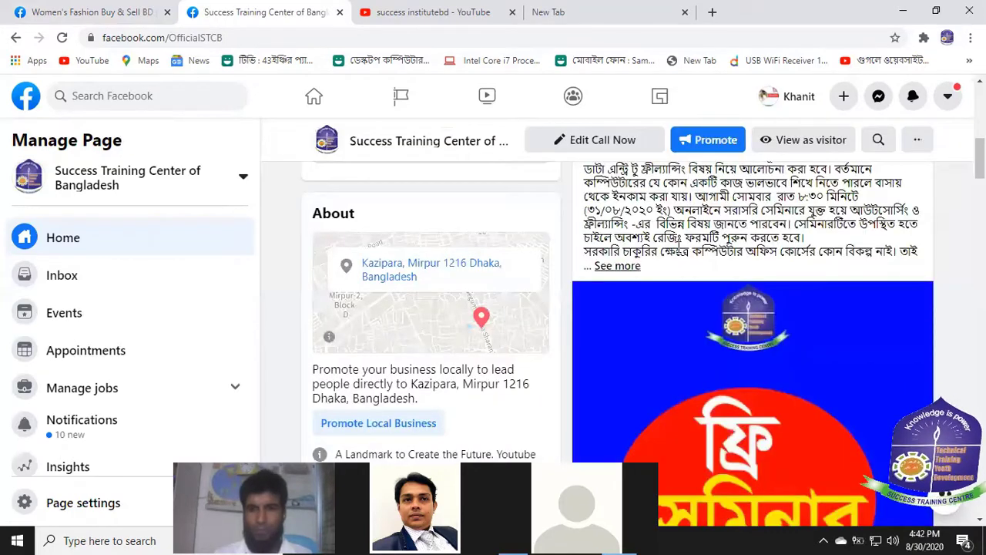
click(679, 246)
scroll(679, 246, down, 1)
scroll(583, 230, up, 2)
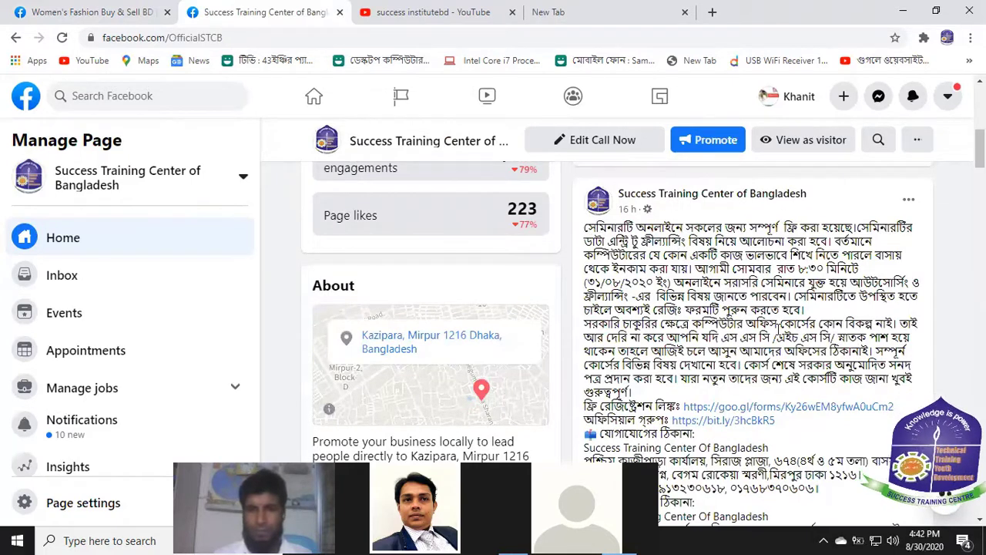
triple_click(789, 432)
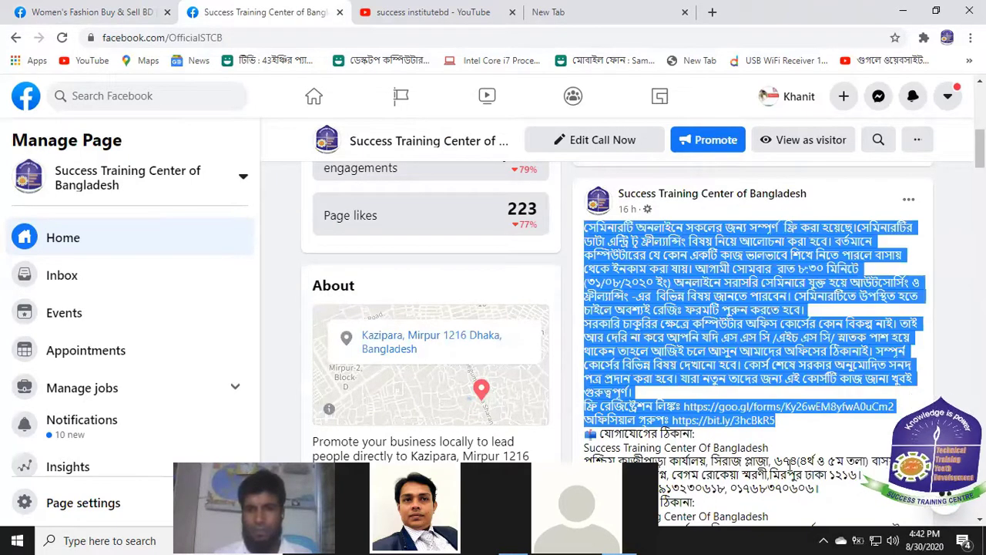
drag(790, 462, 789, 465)
scroll(815, 433, down, 1)
drag(815, 433, 832, 424)
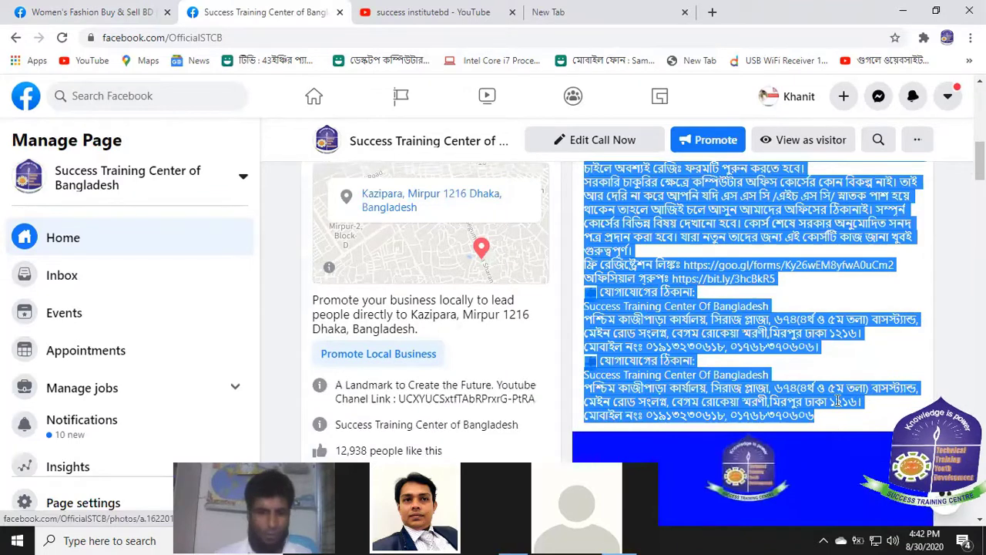
Step: Return to the women's fashion group and start a new discussion post containing the copied seminar text
click(121, 14)
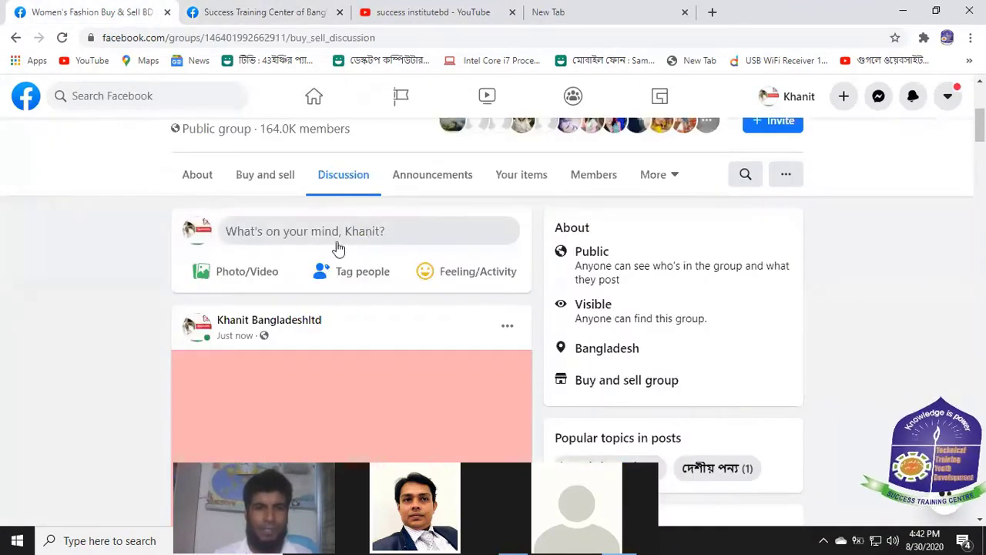
scroll(336, 247, up, 1)
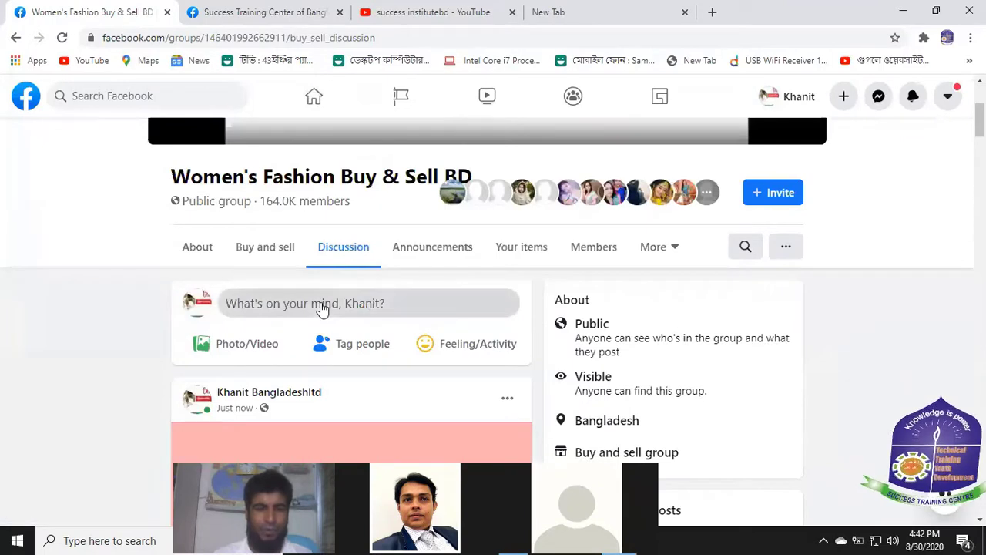
click(322, 304)
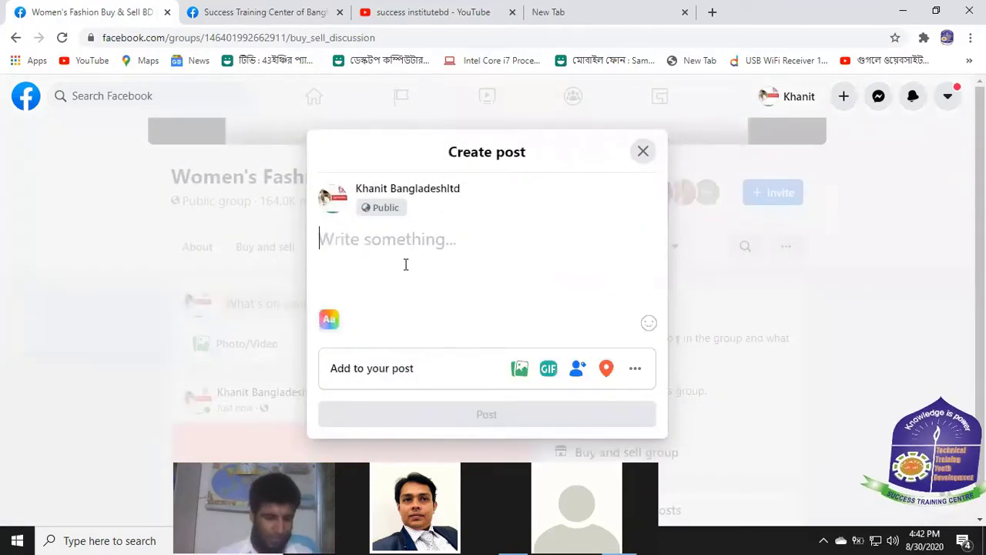
key(ctrl+v)
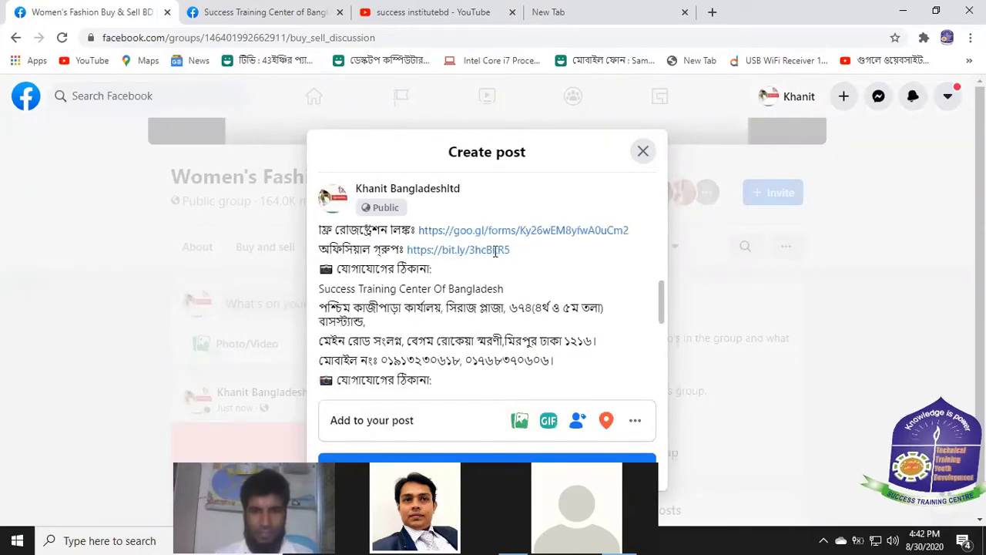
scroll(495, 252, up, 10)
scroll(489, 265, down, 5)
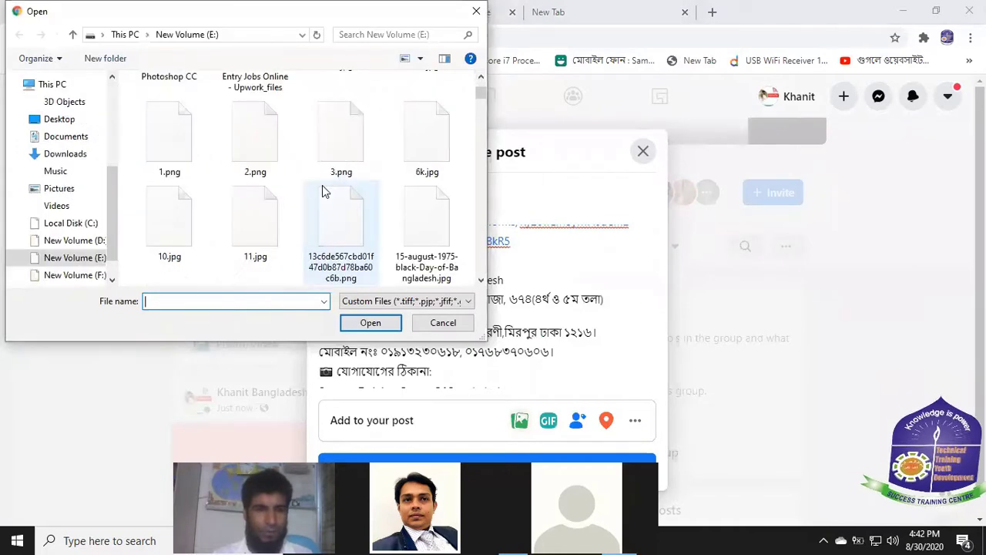
Step: Attach the image c2.jpg from New Volume (E:) to the draft post and try to publish it
scroll(331, 177, down, 5)
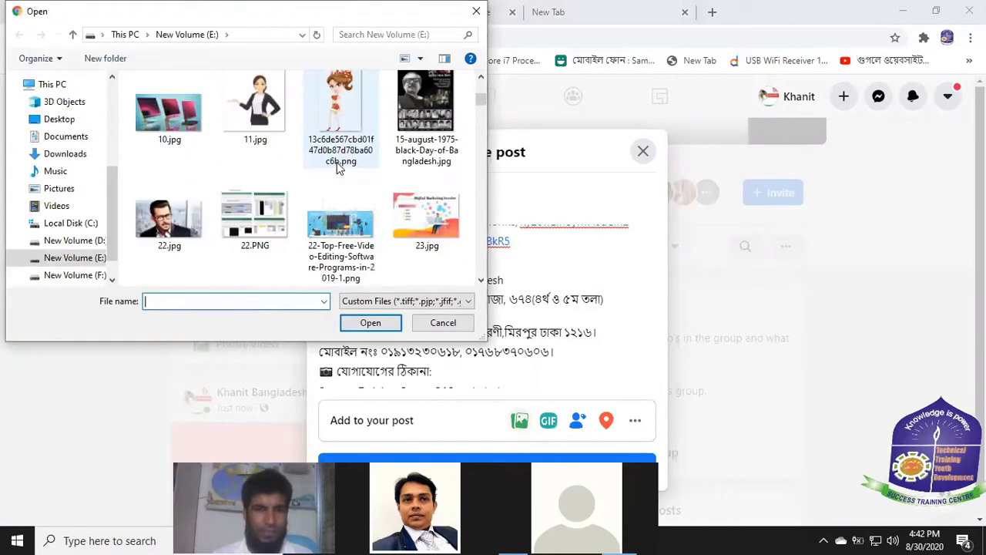
scroll(286, 193, down, 5)
scroll(290, 192, down, 3)
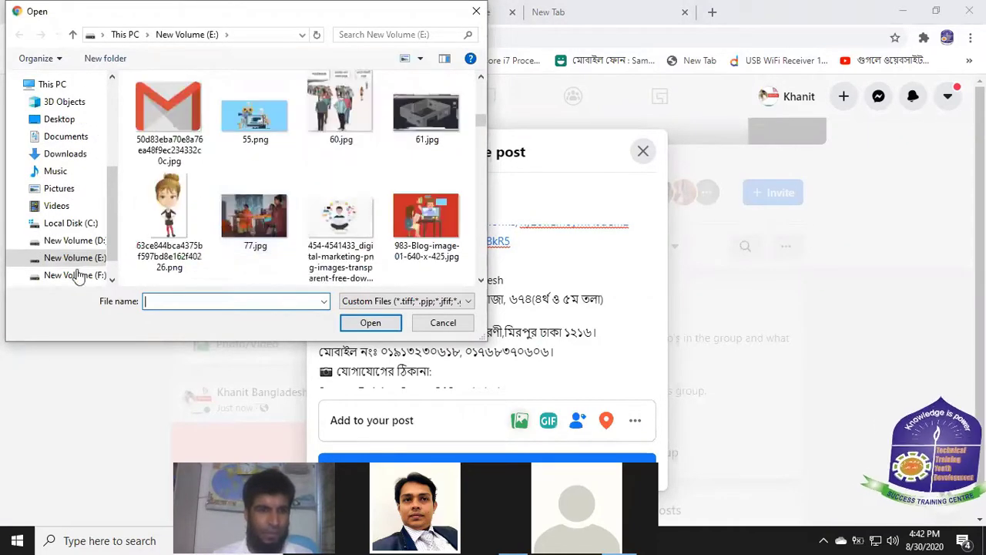
scroll(373, 197, down, 10)
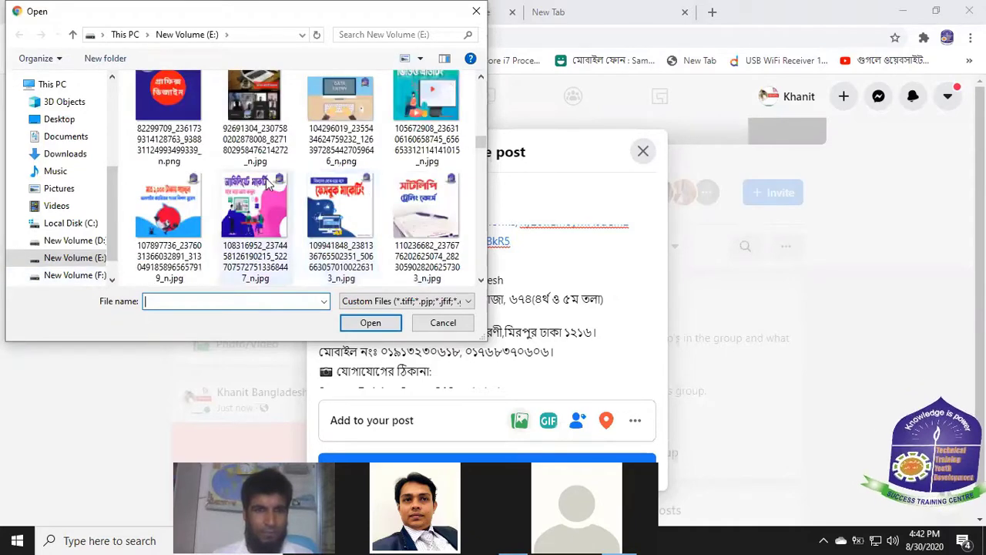
scroll(277, 199, down, 3)
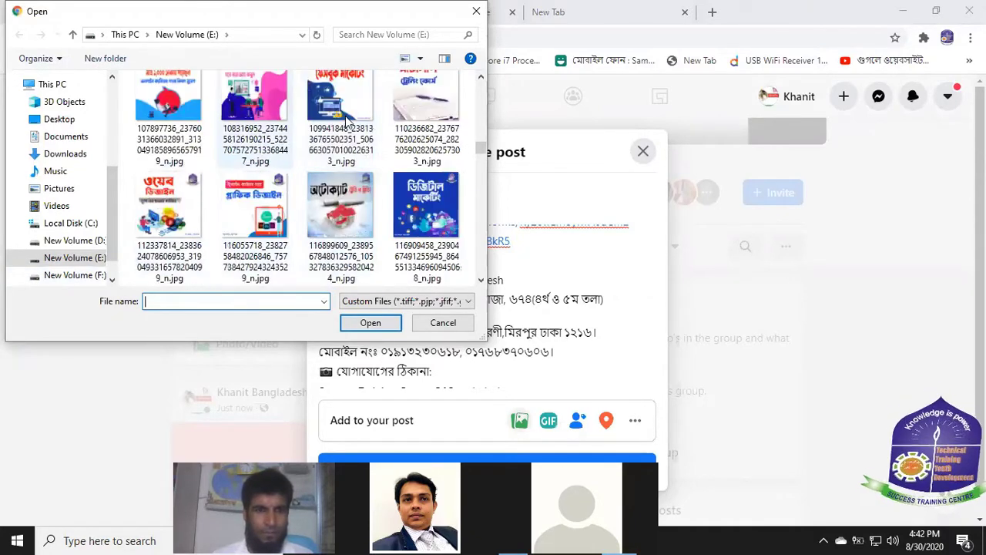
scroll(375, 138, down, 8)
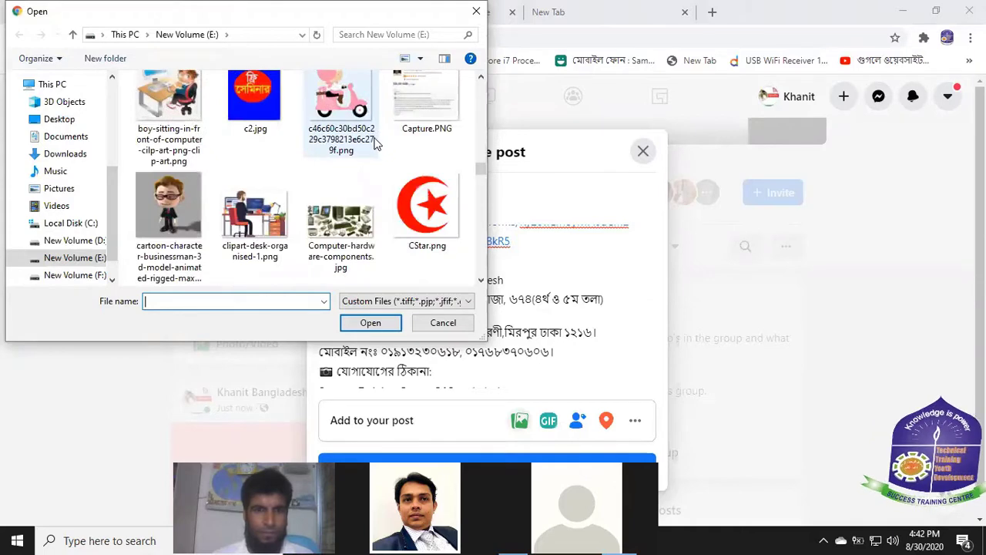
scroll(375, 144, up, 1)
click(242, 97)
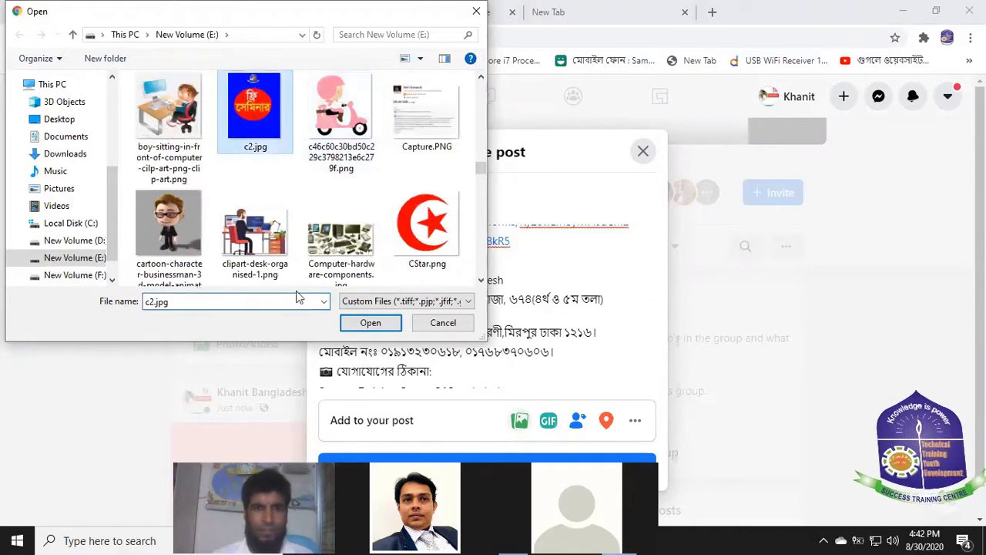
click(368, 325)
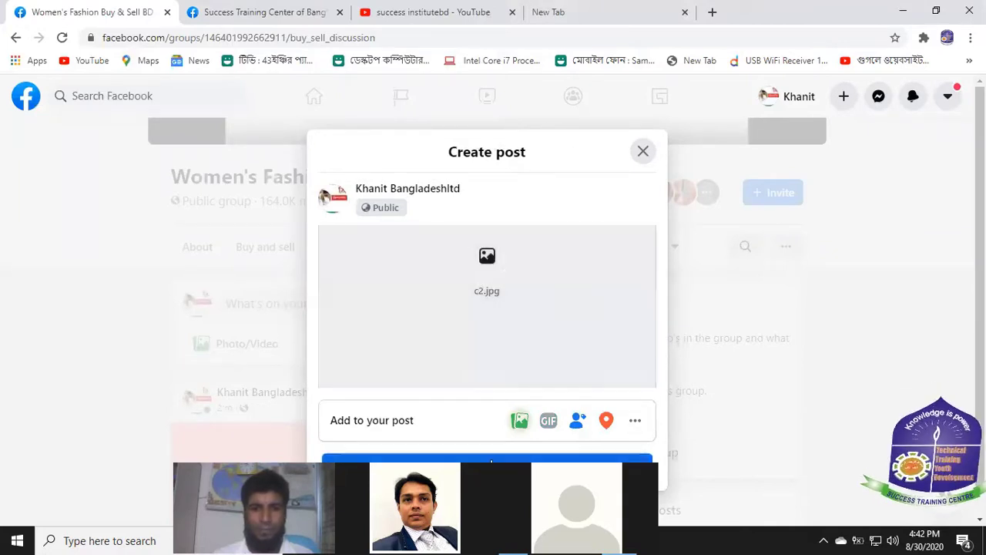
click(491, 458)
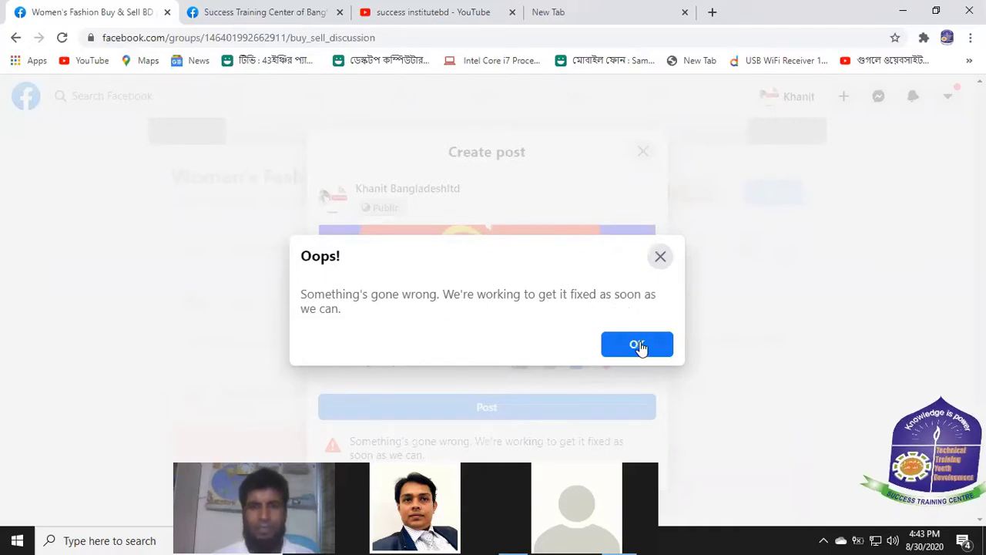
click(660, 256)
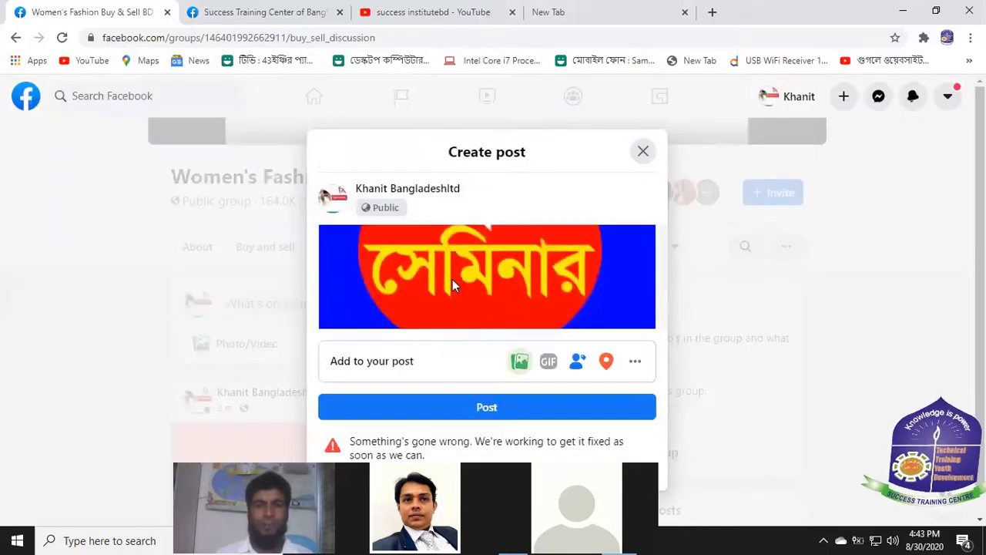
Step: Examine the draft post's attached image and its text, especially the repeated contact details near the end
scroll(454, 295, down, 2)
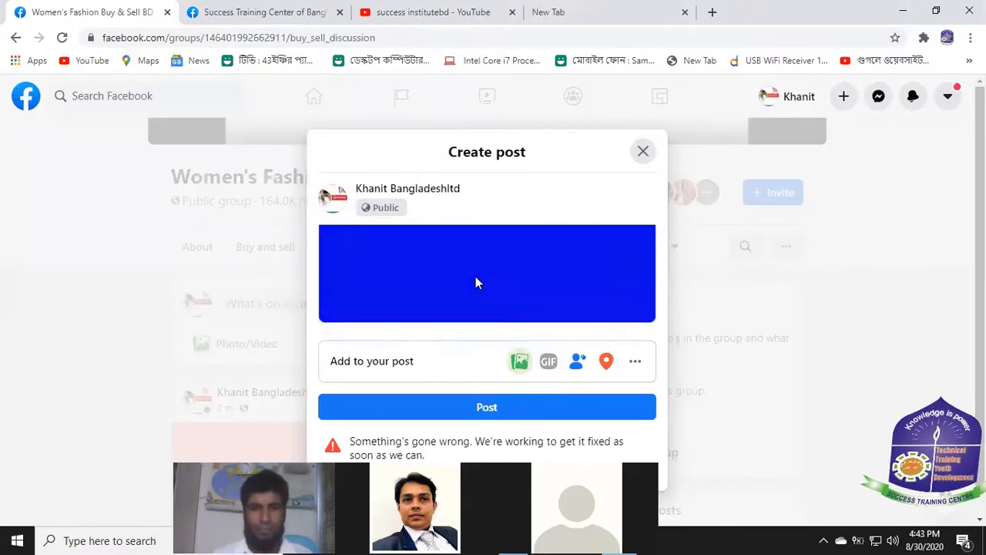
scroll(477, 279, up, 5)
scroll(477, 281, up, 5)
scroll(478, 279, down, 1)
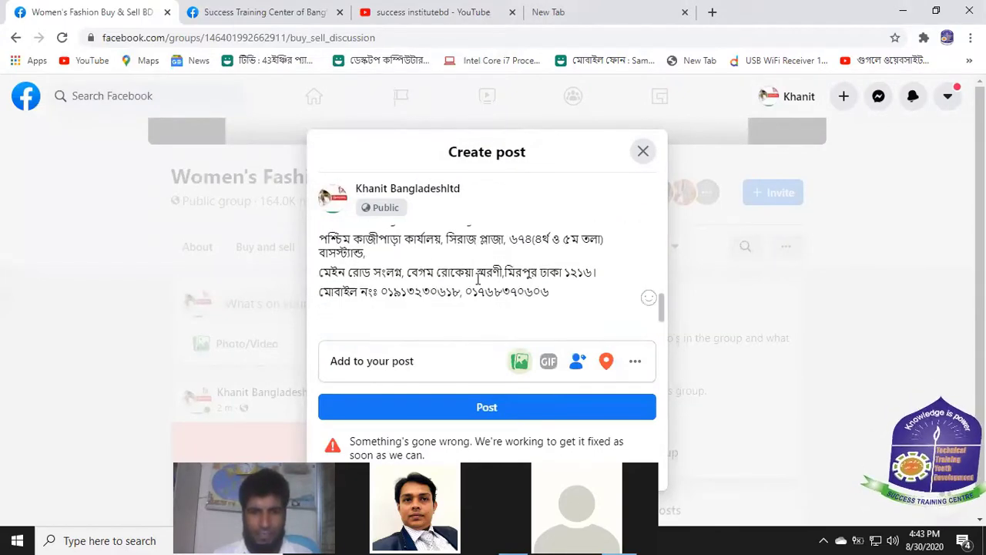
scroll(478, 279, up, 2)
scroll(478, 279, down, 2)
scroll(478, 279, up, 2)
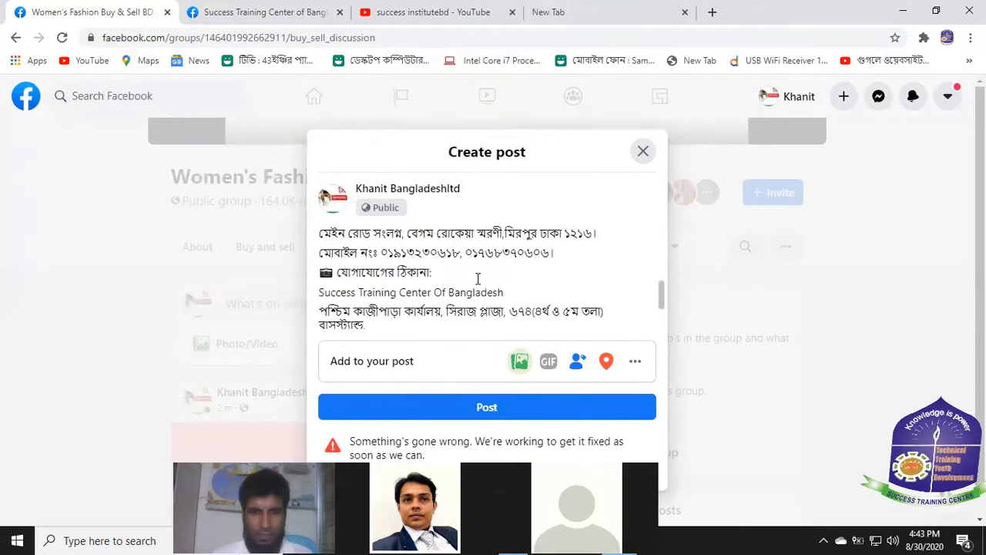
scroll(466, 279, up, 2)
scroll(443, 276, down, 2)
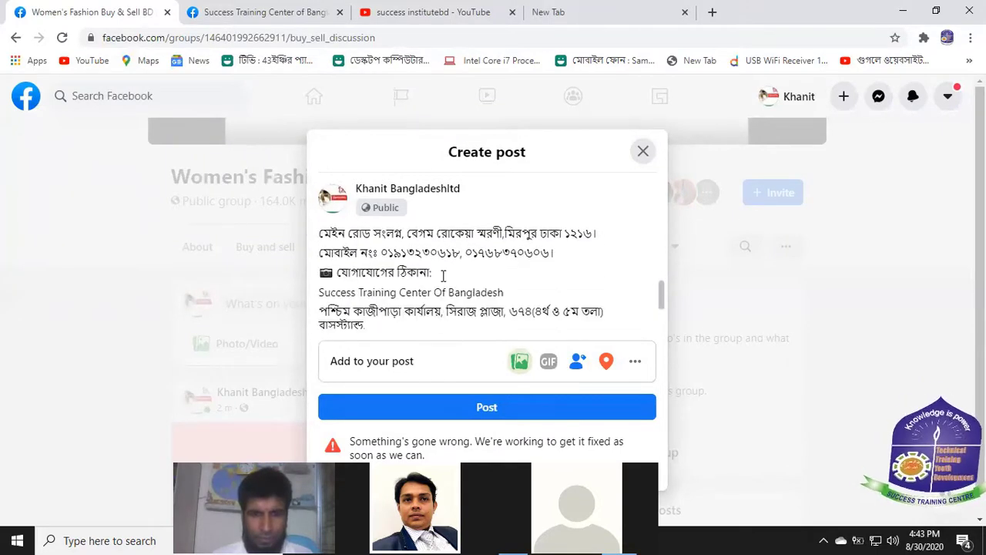
scroll(478, 278, up, 2)
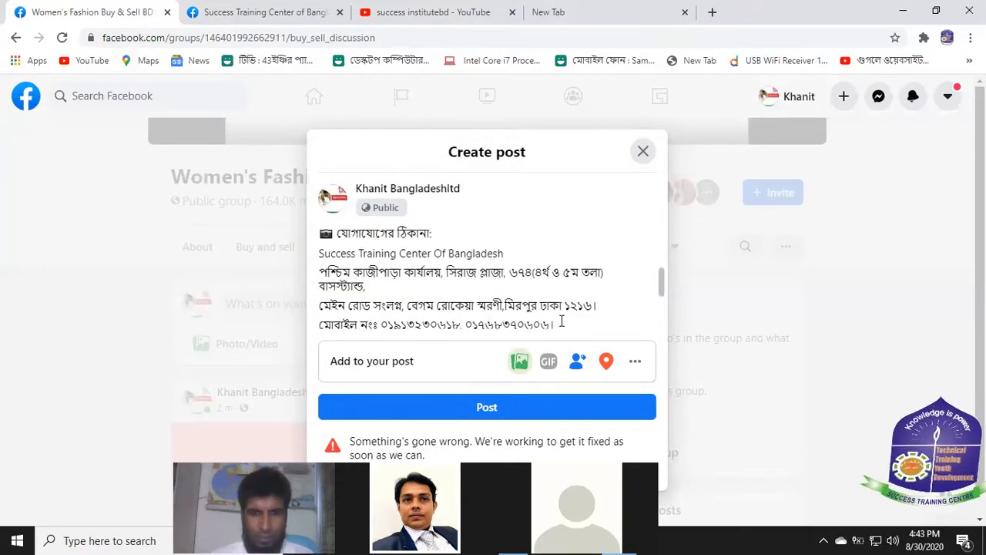
scroll(540, 290, down, 2)
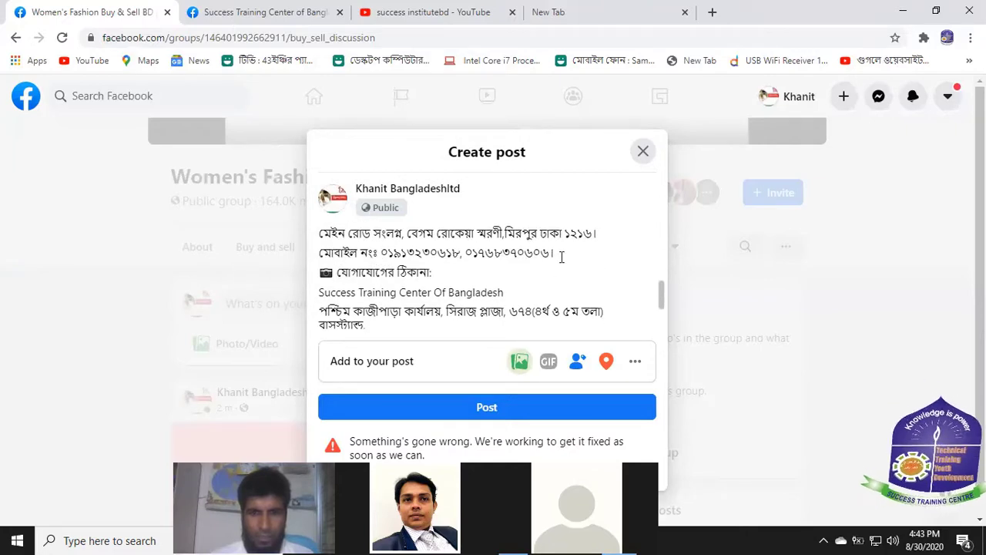
Step: Delete the official group link line and the first of the two duplicate contact blocks from the draft post's text
drag(554, 252, 539, 297)
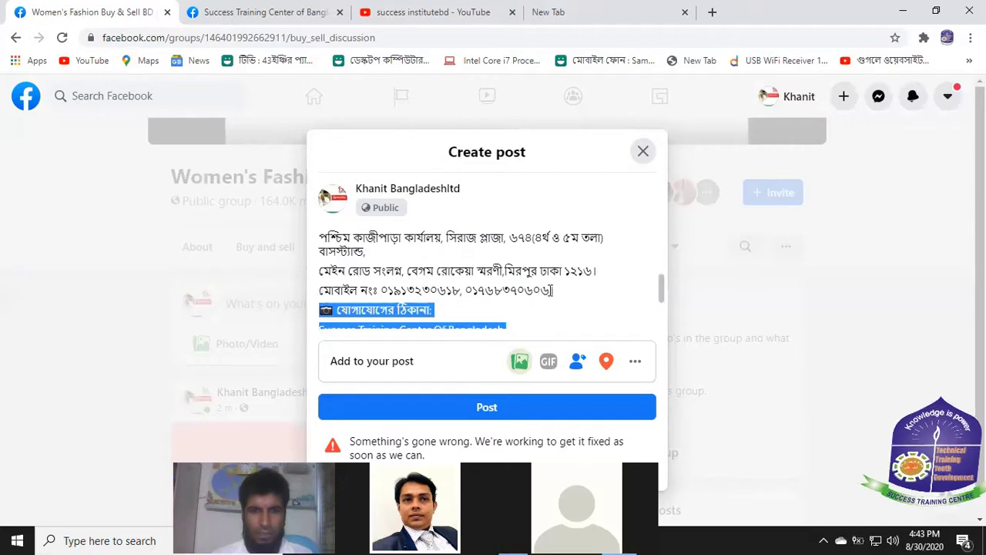
click(553, 289)
drag(554, 290, 353, 293)
key(Left)
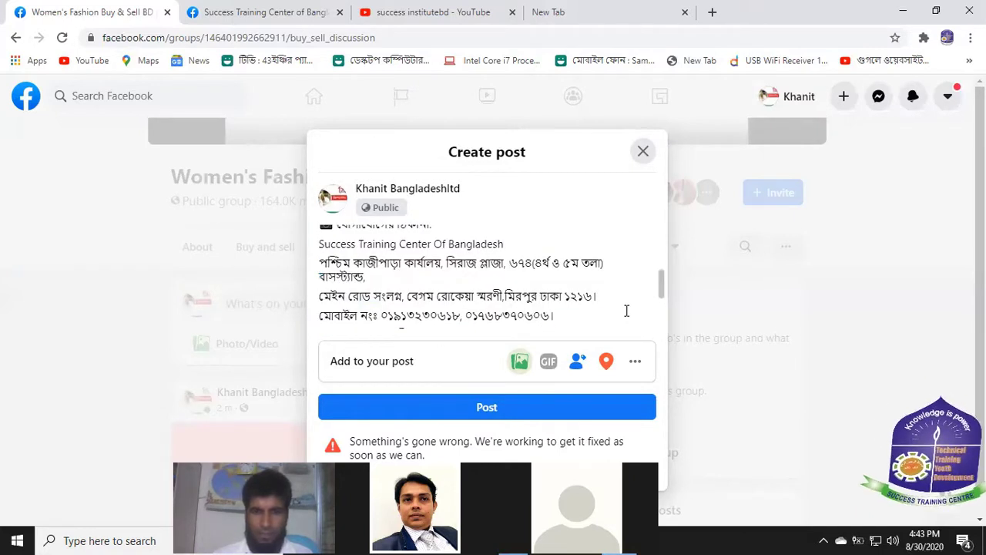
drag(560, 314, 322, 246)
click(322, 247)
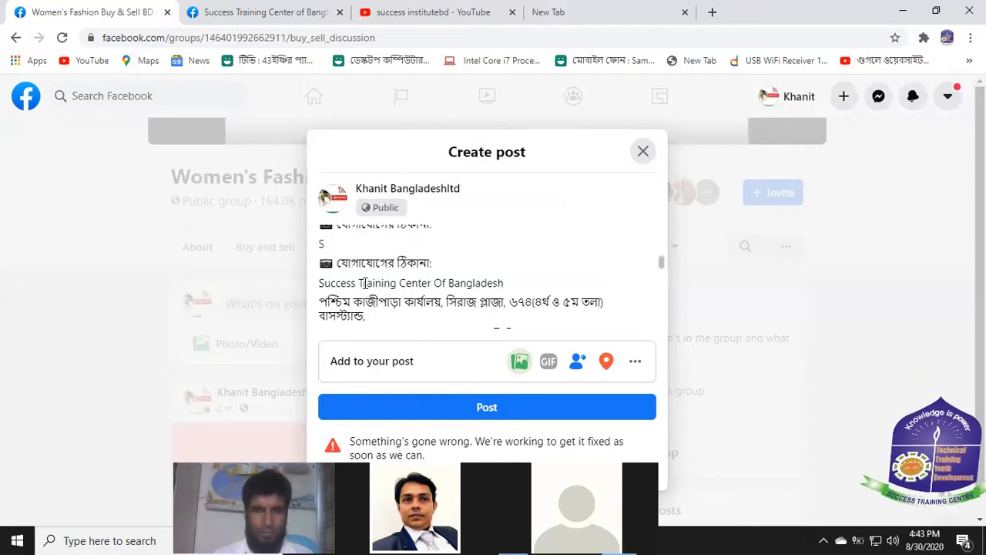
key(Return)
text(S)
drag(346, 319, 320, 271)
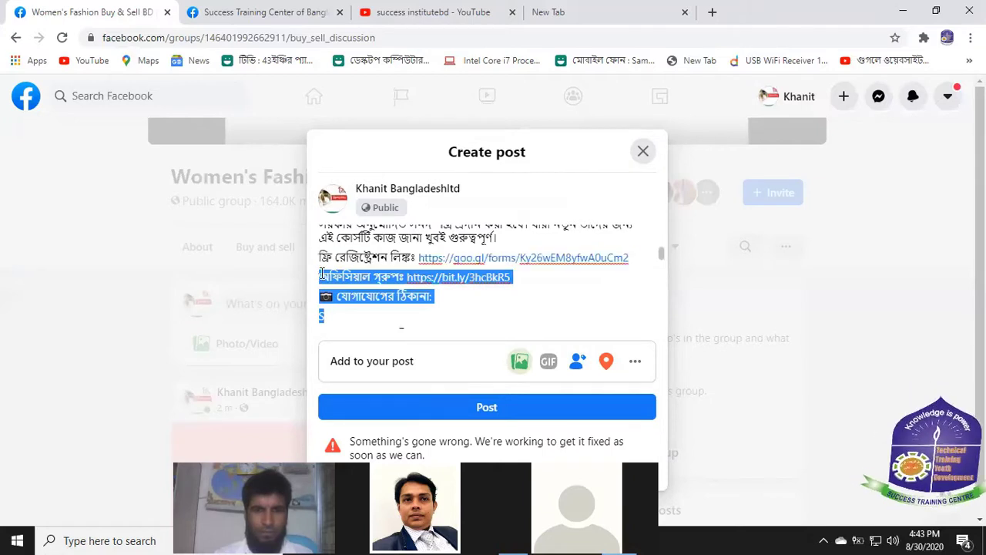
key(BackSpace)
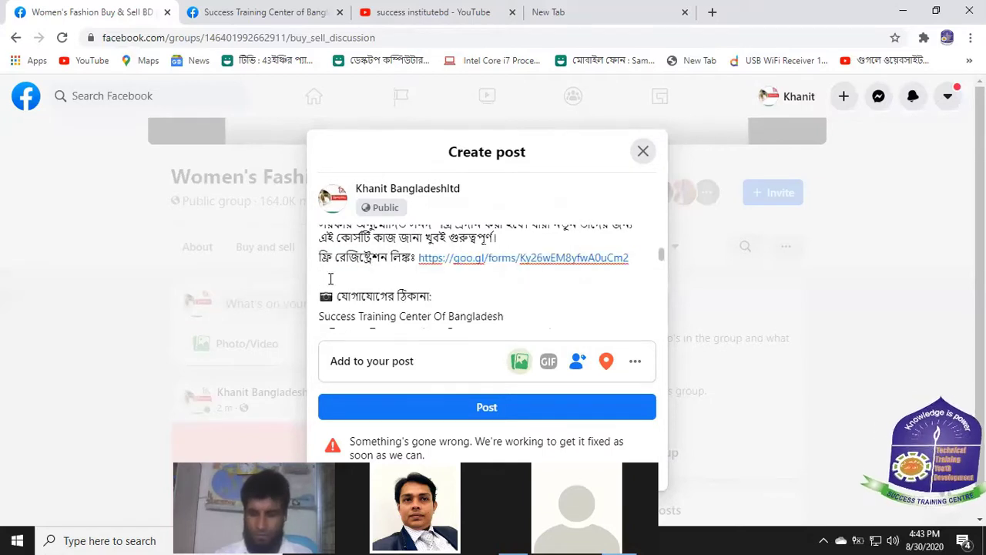
Step: Remove the blank line above the contact block in the draft post and try again to publish it
key(BackSpace)
scroll(441, 308, up, 1)
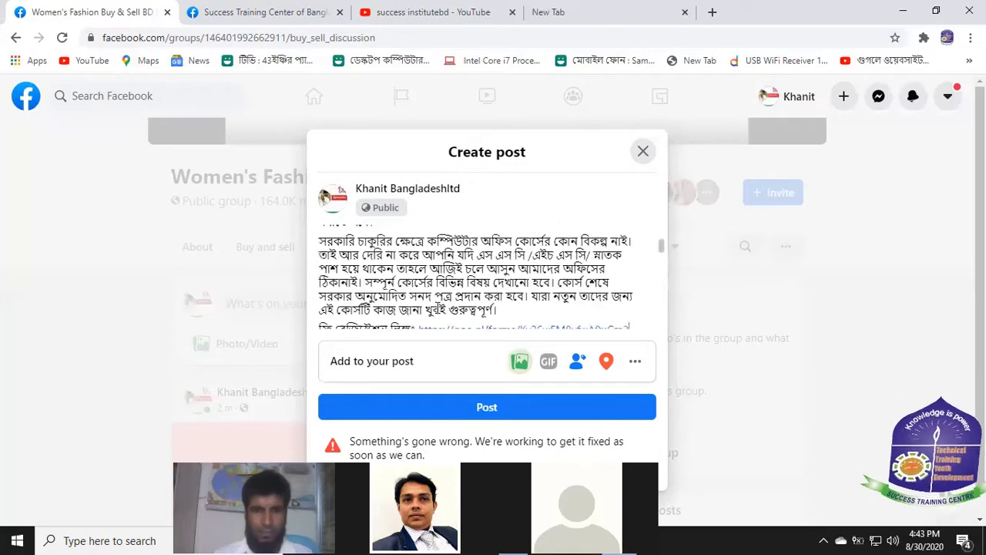
scroll(480, 281, down, 5)
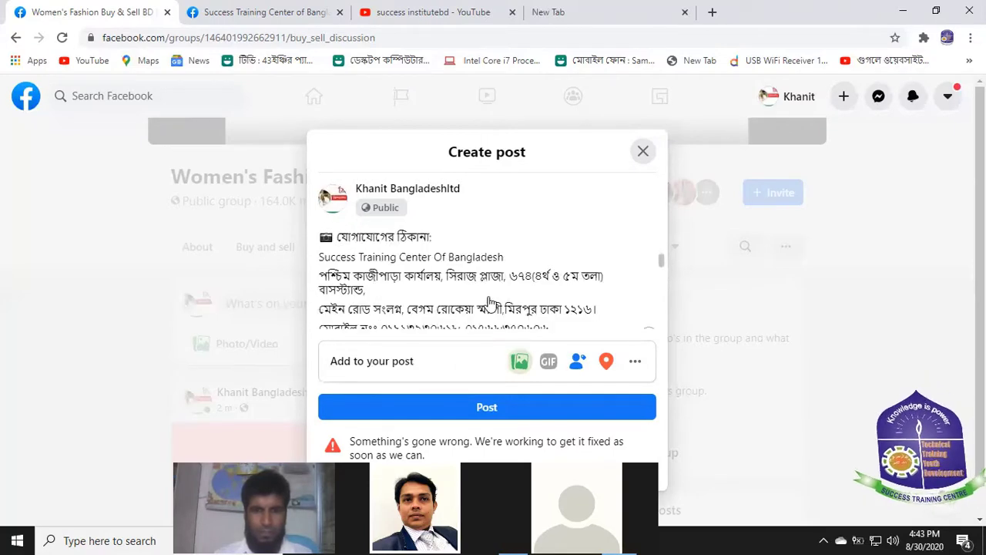
click(510, 401)
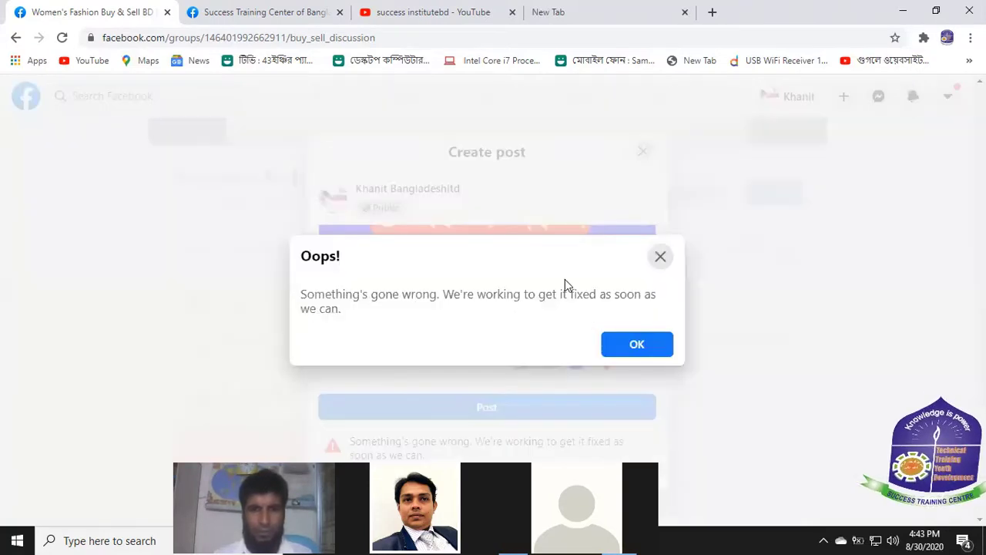
click(638, 345)
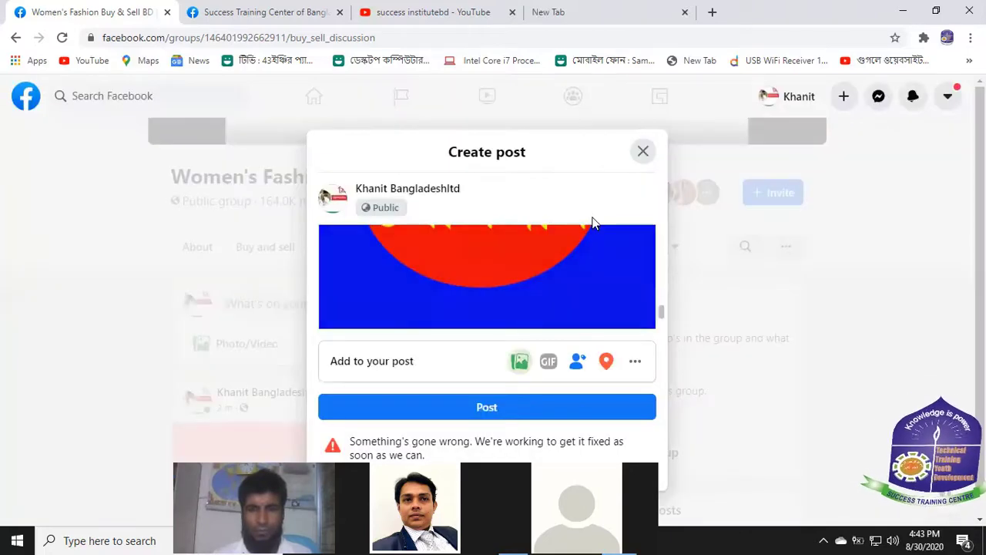
Step: Review the draft post's seminar text and its attached image once more
scroll(501, 280, up, 5)
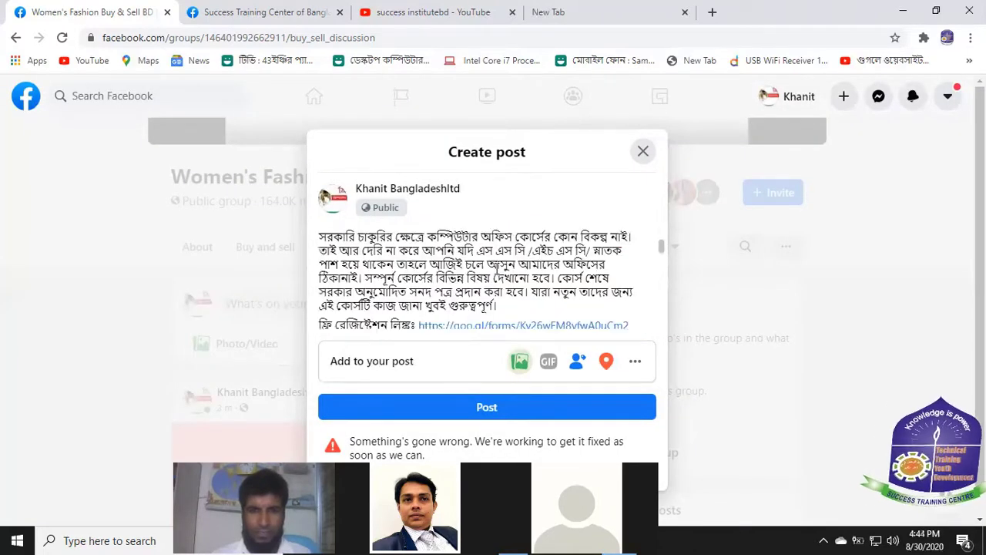
scroll(494, 264, down, 3)
scroll(498, 266, up, 5)
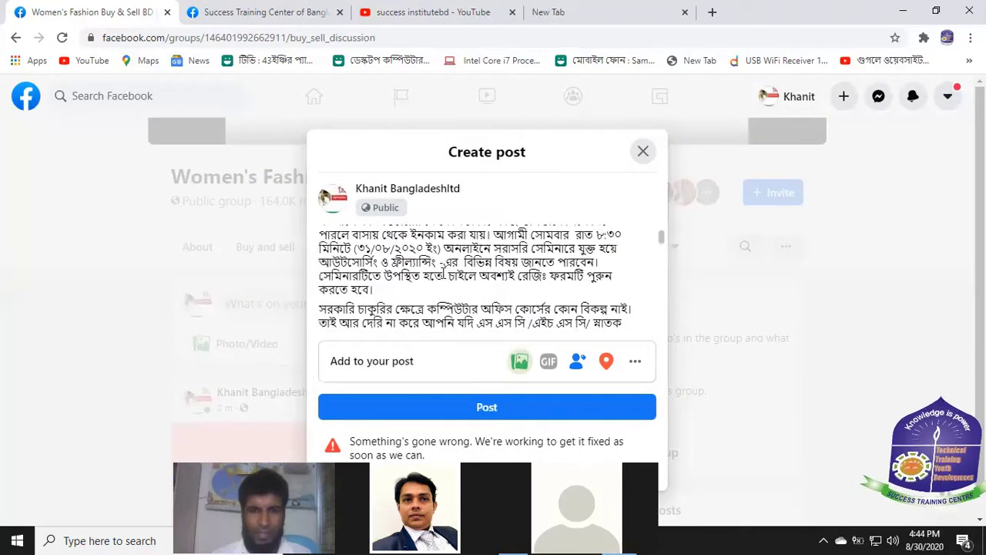
scroll(443, 272, up, 1)
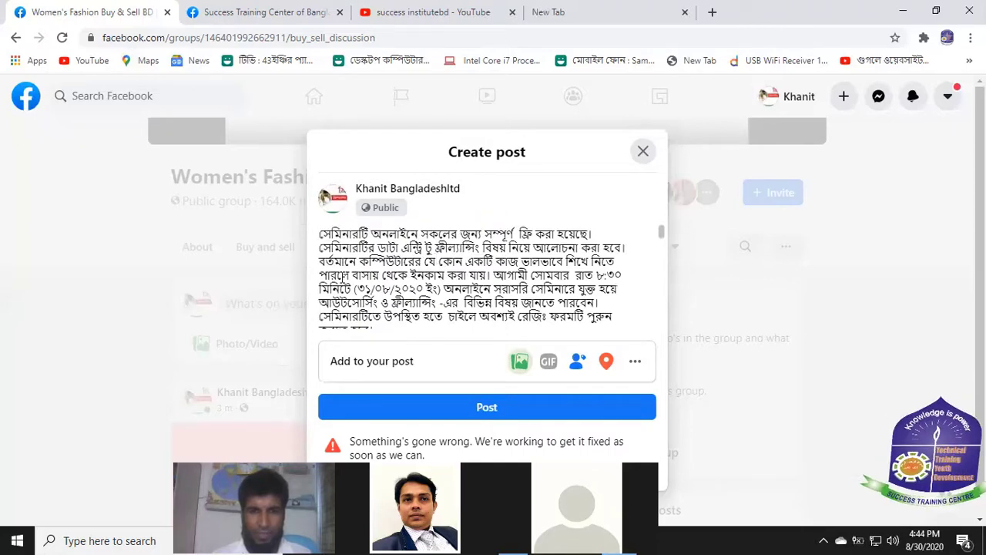
scroll(456, 287, down, 2)
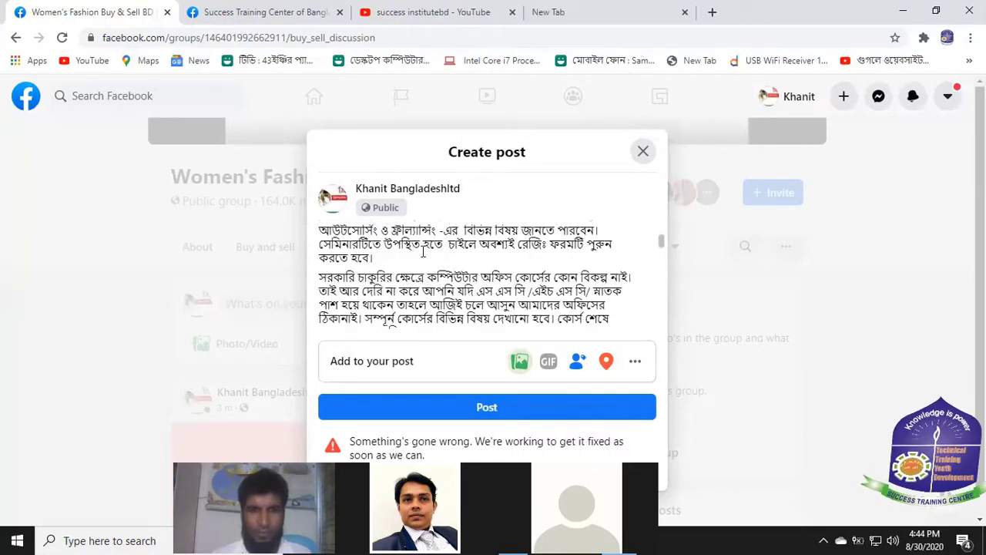
scroll(433, 264, down, 5)
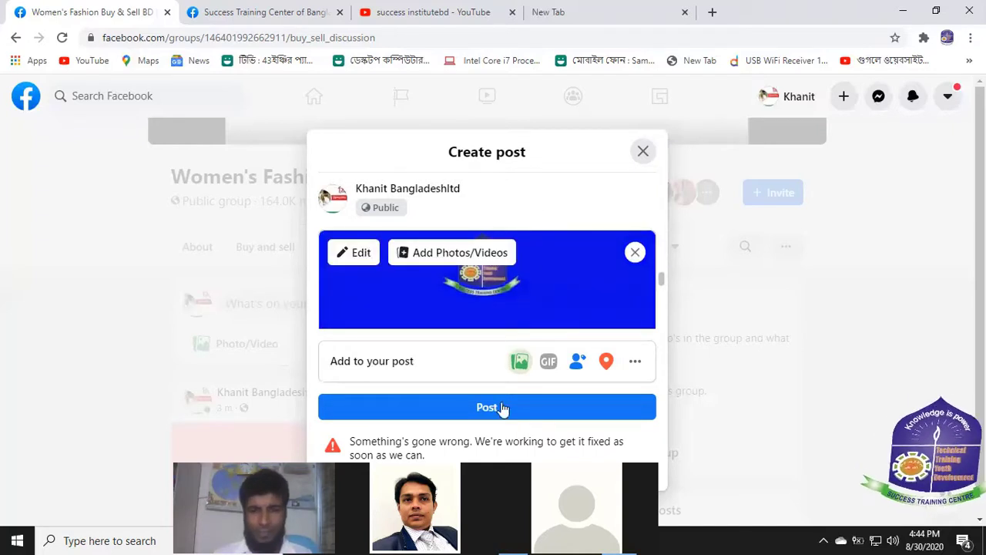
Step: Close the unpublished draft post and go back from the group to the earlier search results
click(642, 151)
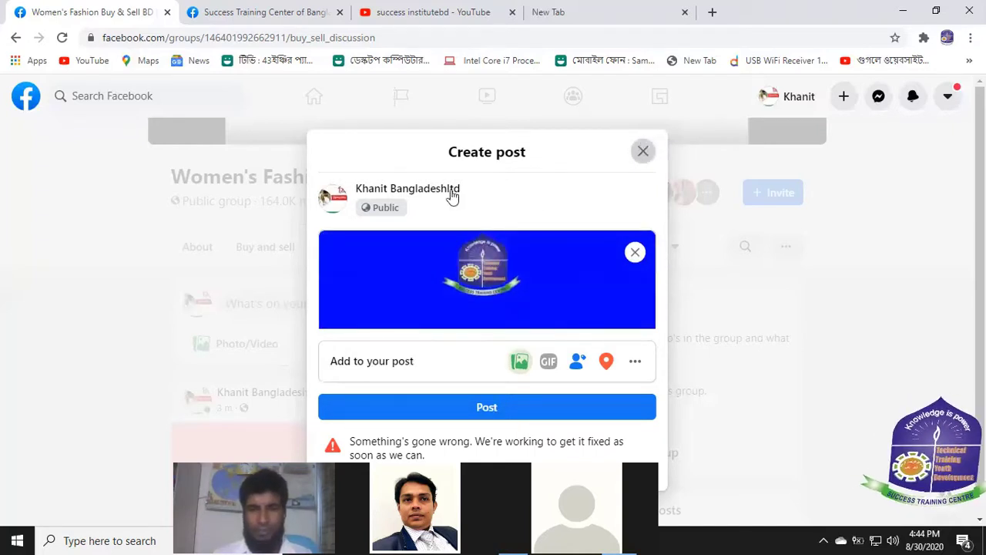
scroll(316, 331, down, 2)
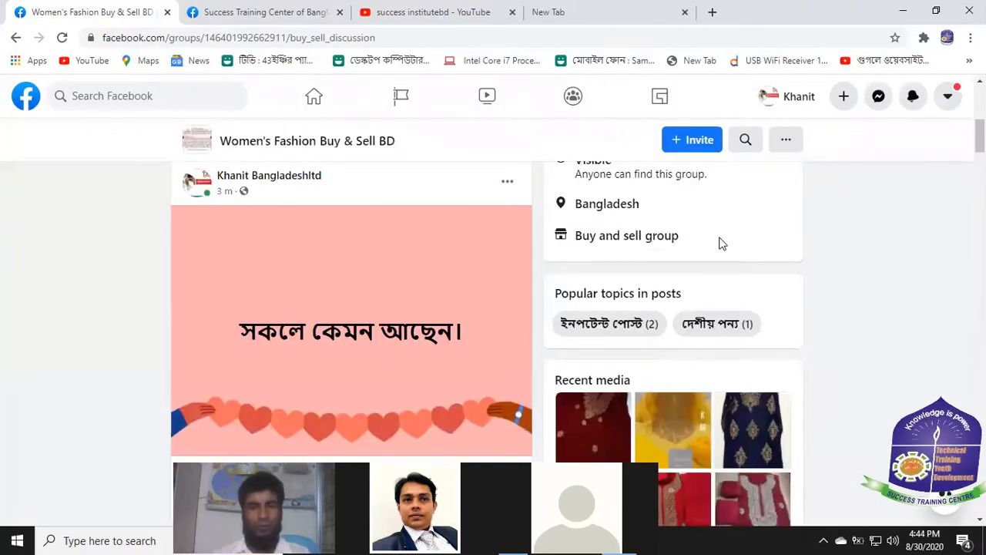
scroll(351, 278, down, 2)
scroll(308, 328, up, 2)
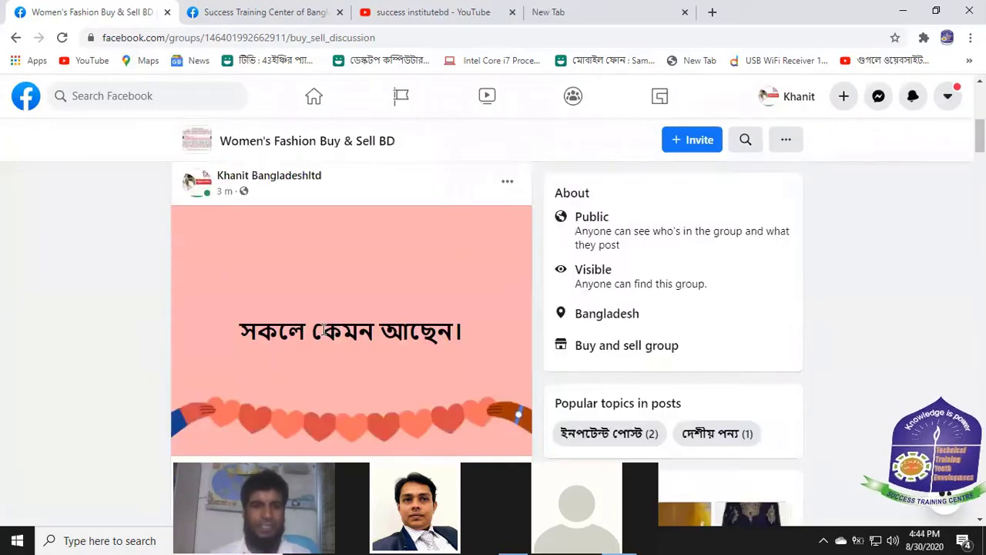
scroll(335, 259, up, 3)
scroll(270, 393, up, 1)
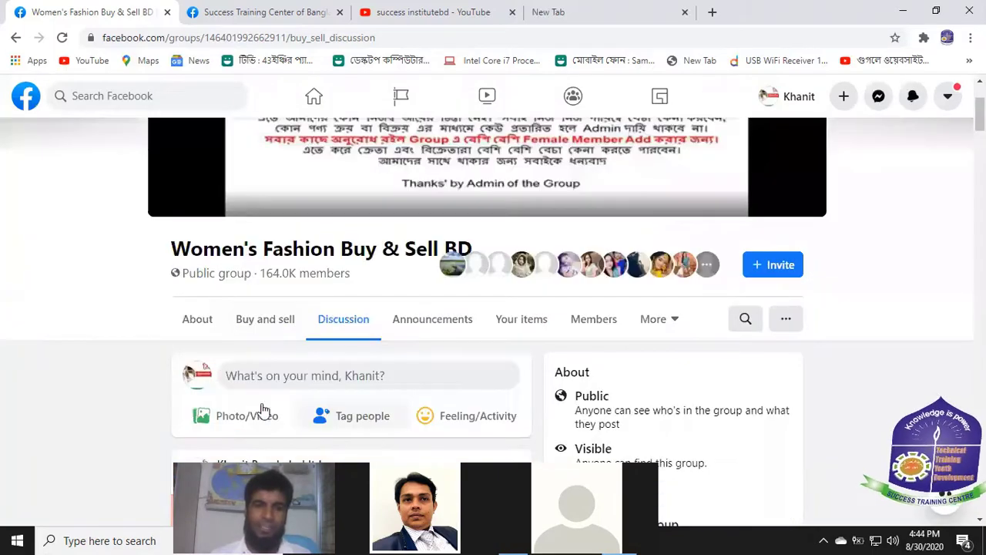
click(14, 41)
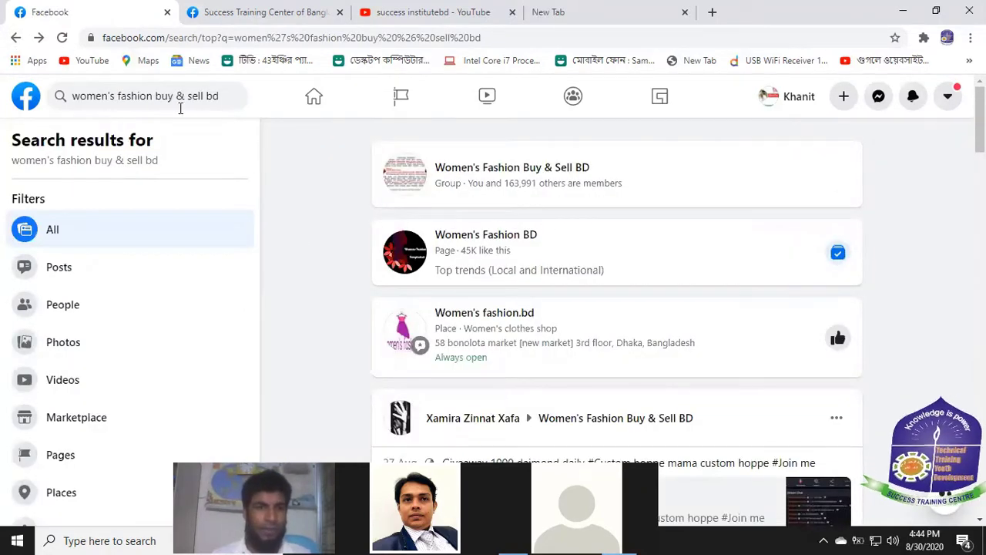
Step: Search Facebook for "women's fashion buy & sell Bangladesh"
click(218, 97)
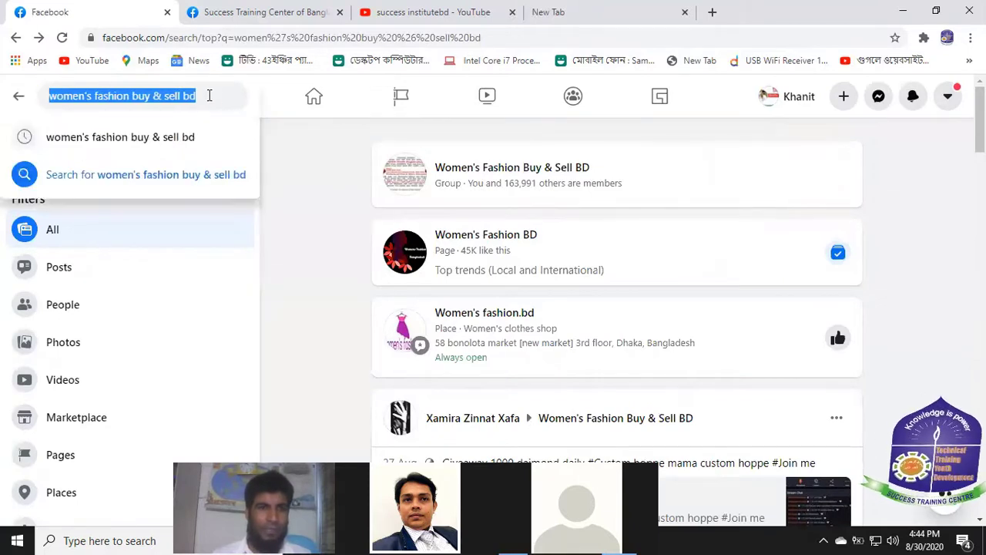
click(209, 95)
key(BackSpace)
key(BackSpace)
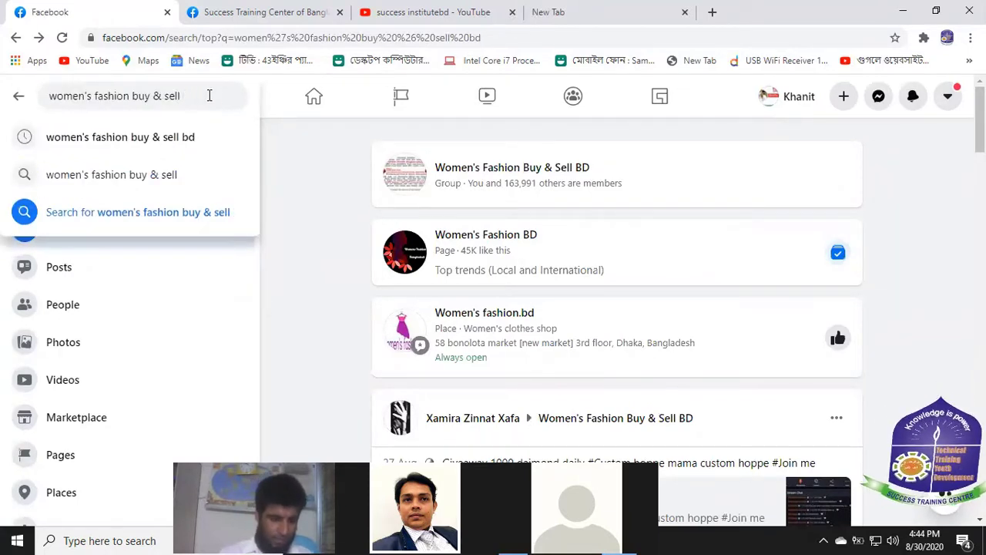
click(823, 539)
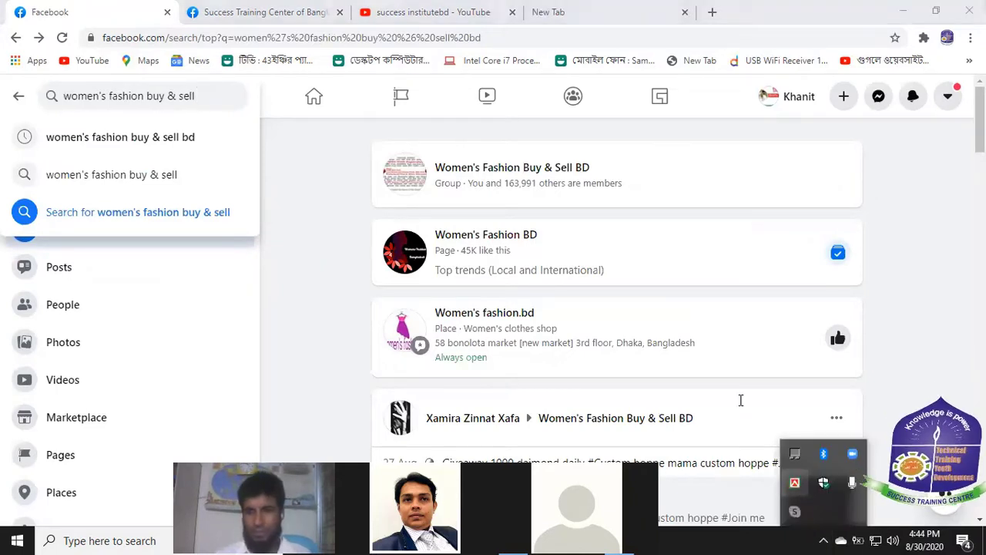
click(202, 93)
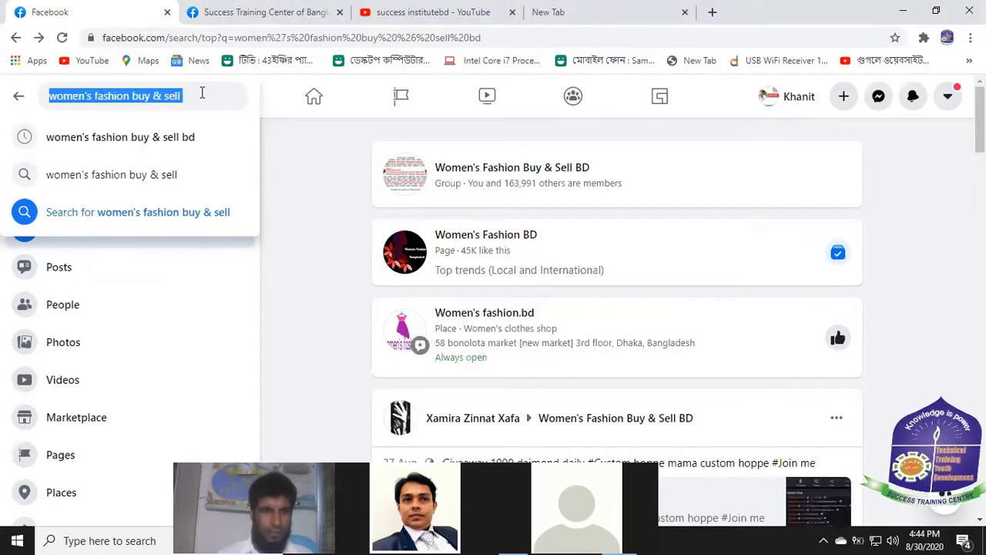
click(200, 93)
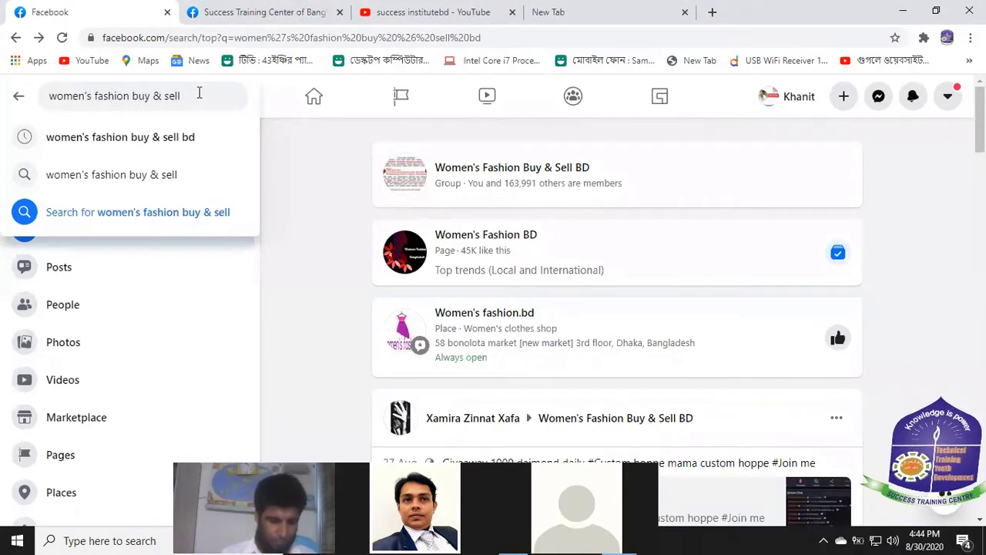
text(Ba)
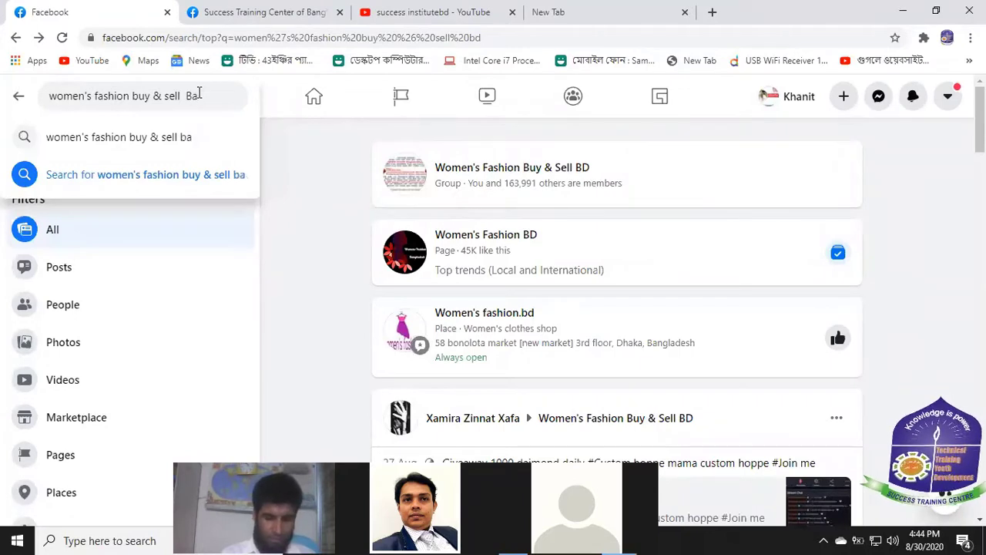
text(ngla)
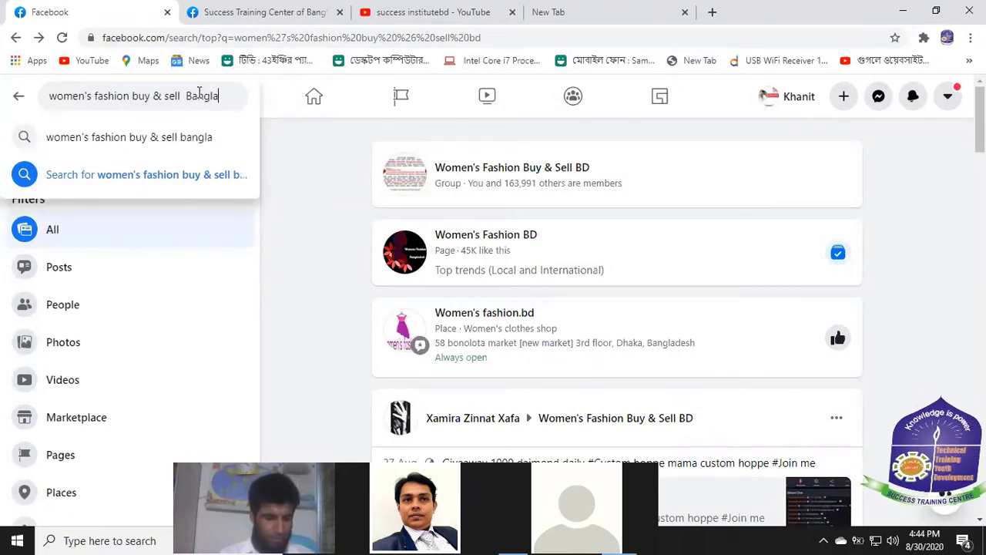
text(desh)
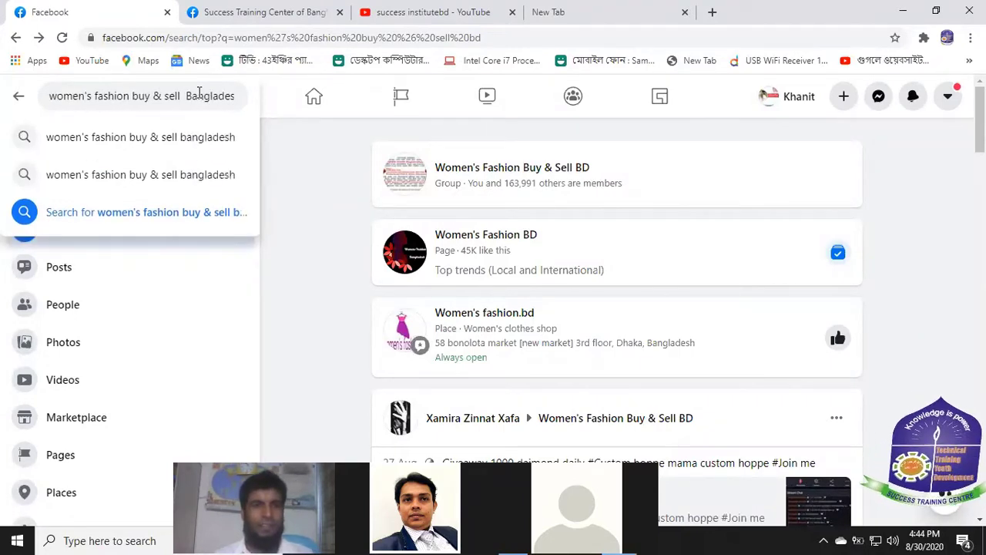
key(Return)
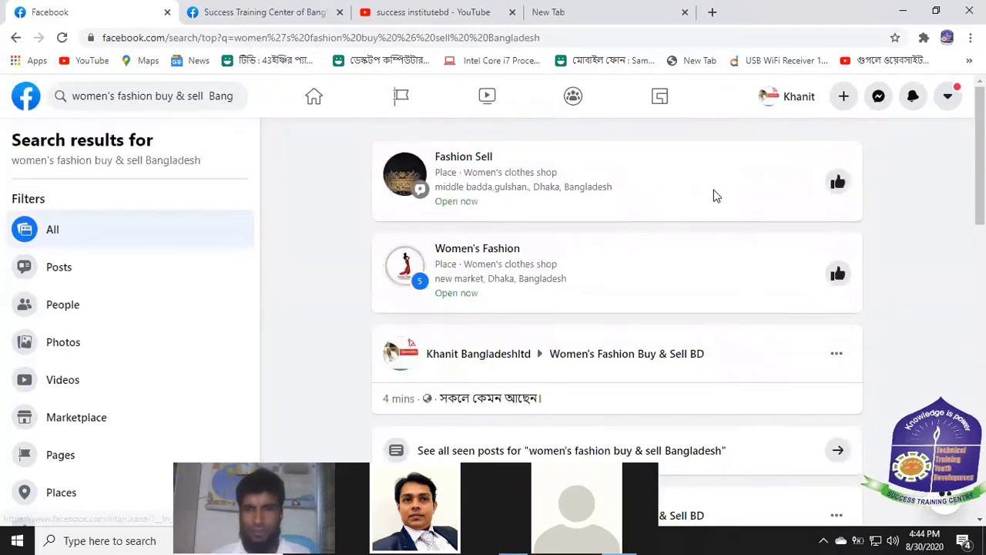
Step: Request to join the group "Girl's dresses and Ornaments sell & buy BD" from the search results
scroll(569, 265, down, 4)
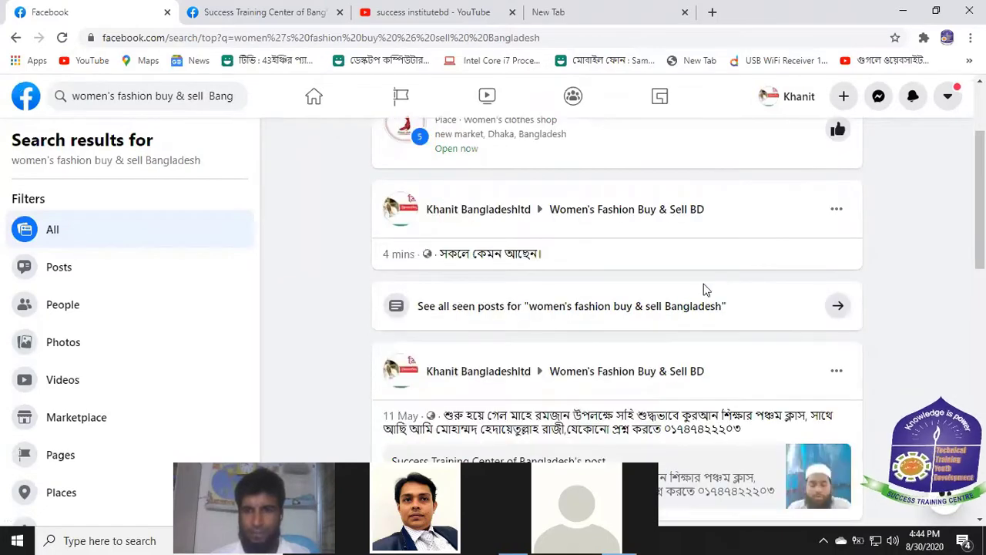
scroll(578, 315, down, 2)
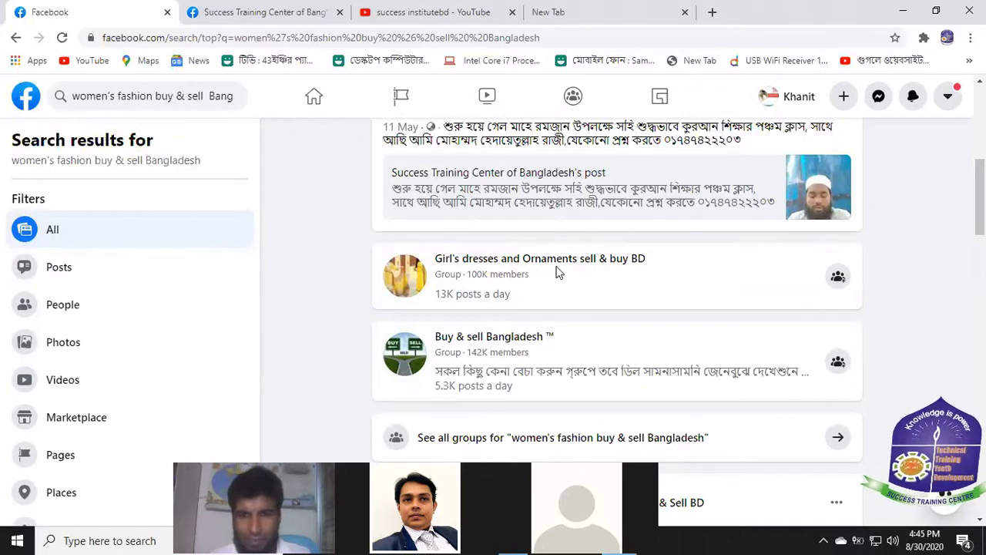
click(839, 278)
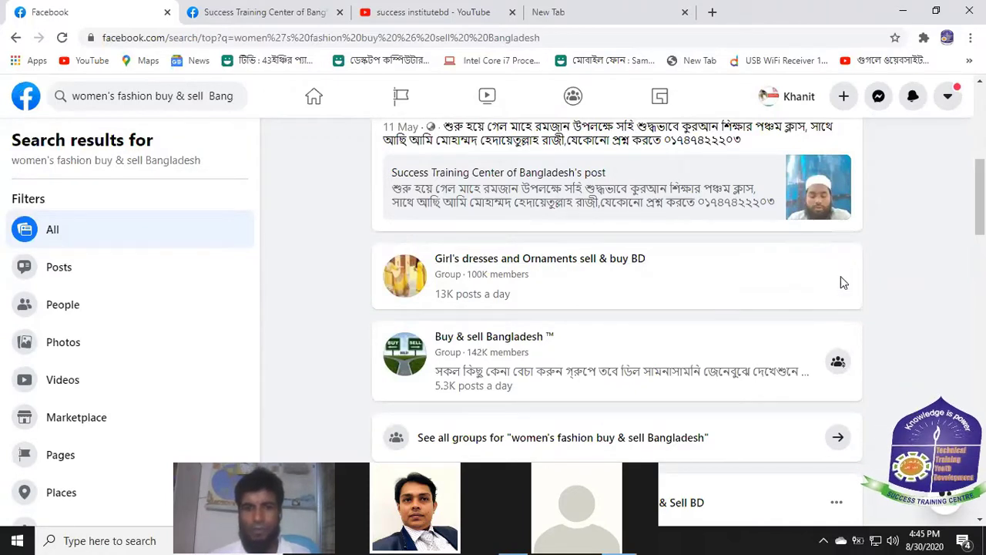
Step: Examine the search results for other buy-and-sell groups, places and earlier posts related to women's fashion
mouse_move(483, 360)
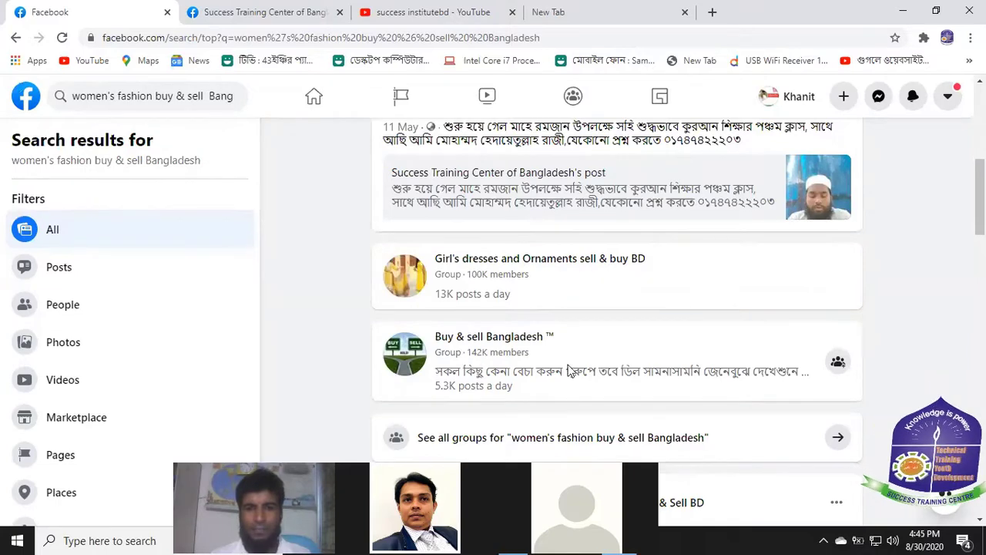
scroll(658, 346, down, 3)
scroll(655, 347, up, 2)
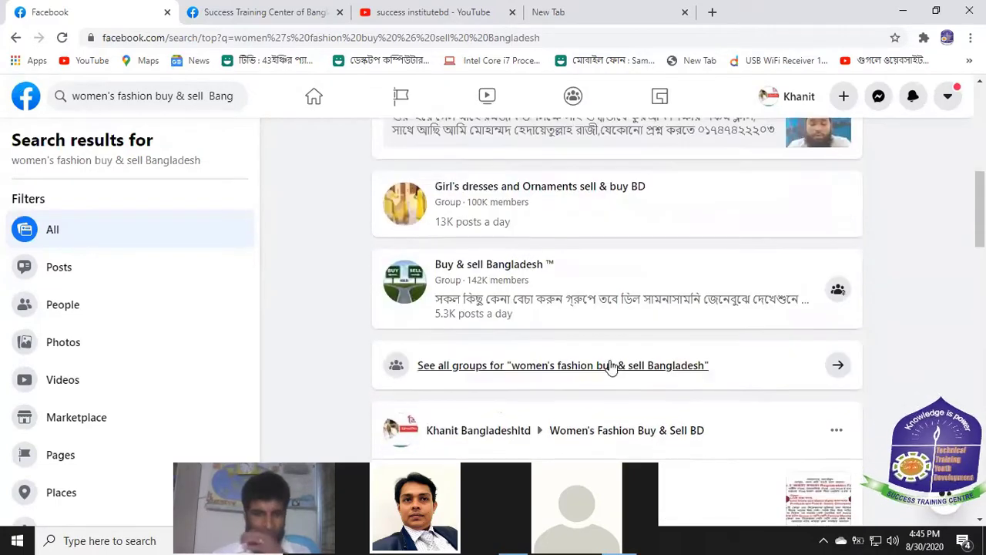
scroll(300, 235, up, 3)
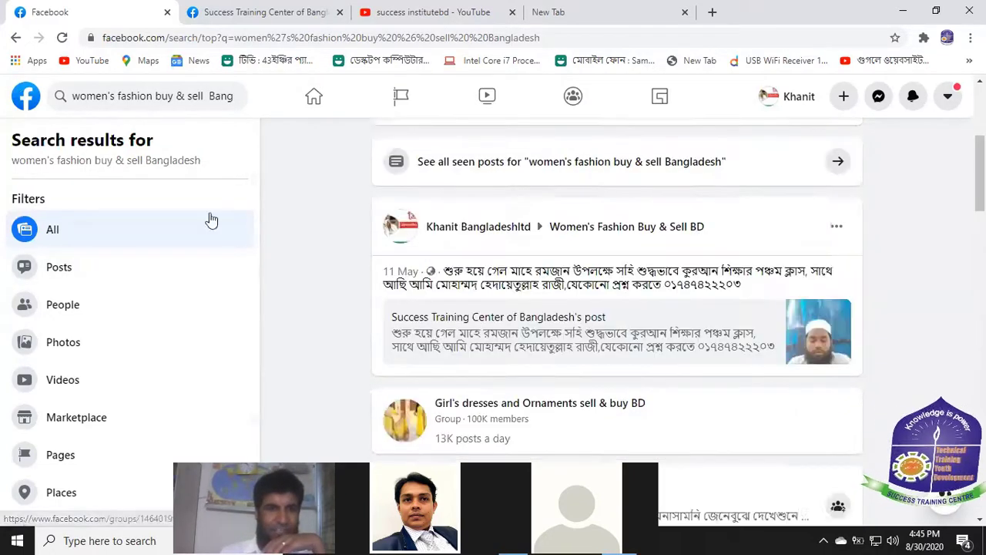
scroll(602, 289, down, 3)
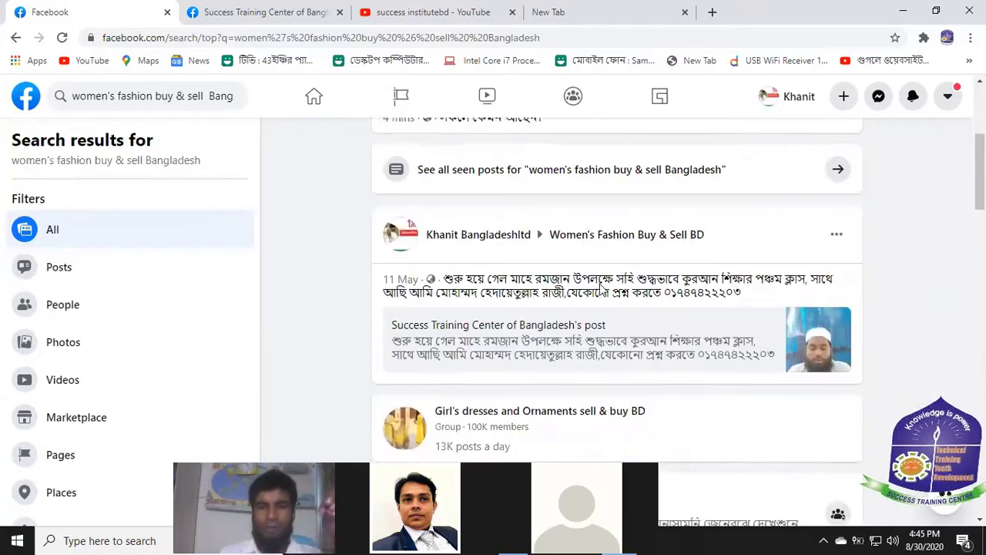
scroll(599, 285, down, 1)
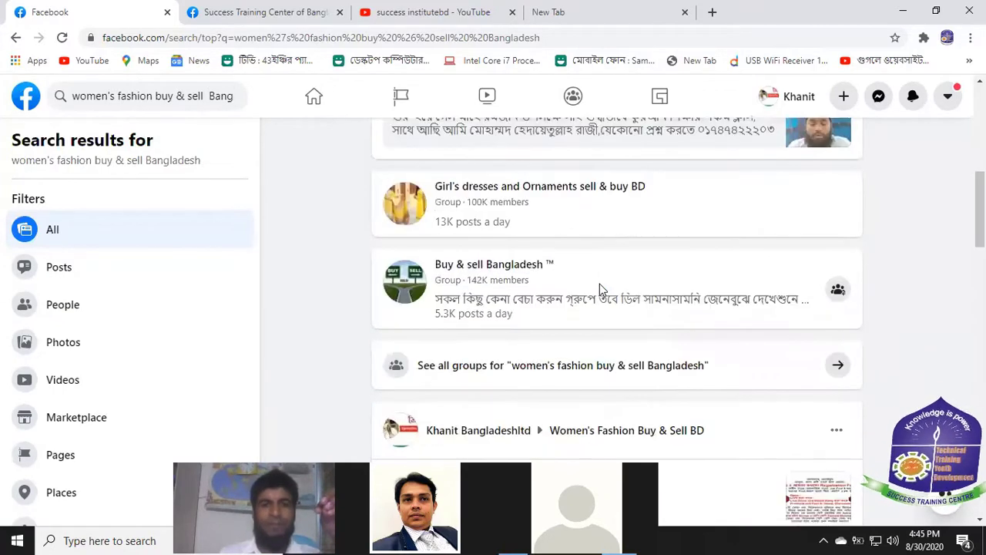
scroll(491, 246, up, 4)
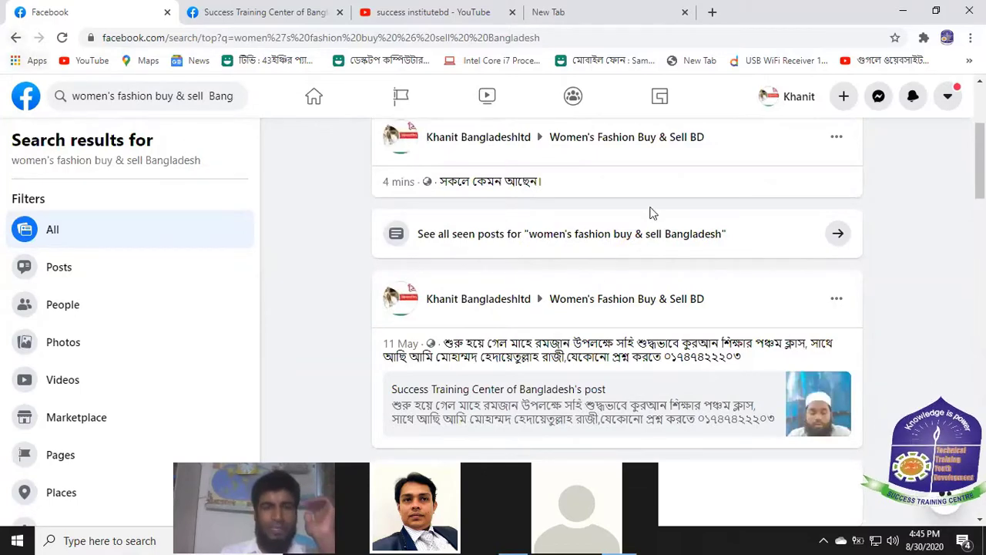
scroll(339, 147, up, 3)
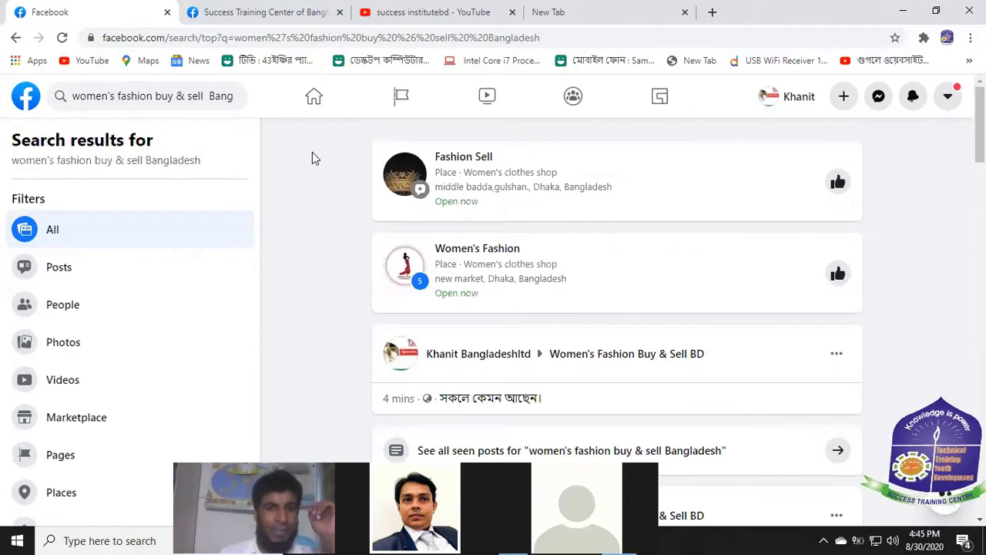
click(296, 13)
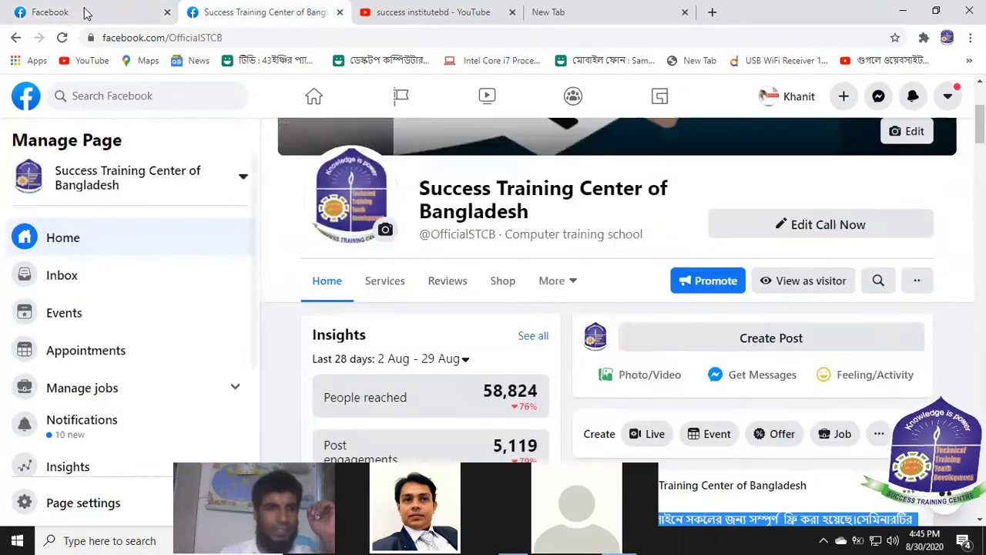
click(87, 12)
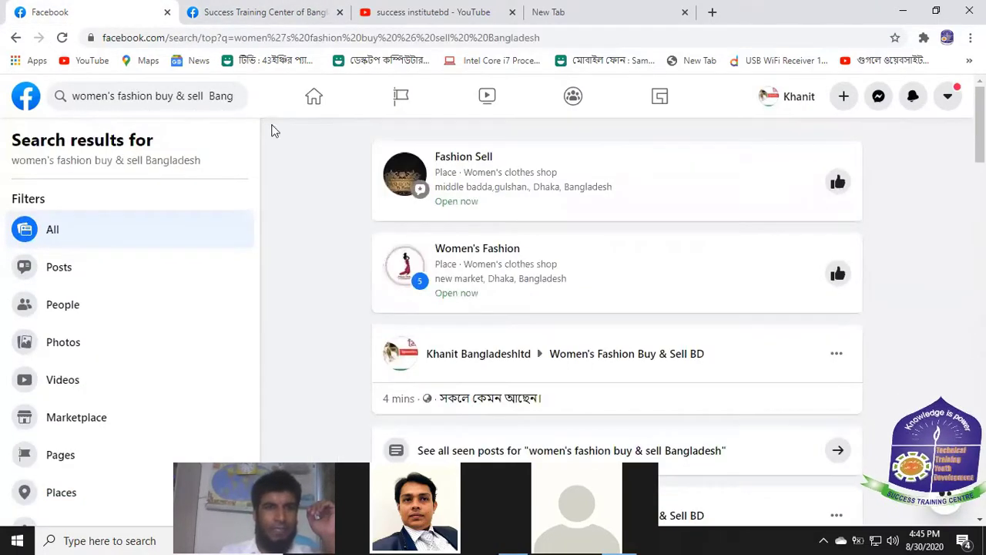
Step: Replace the current search with the suggested query "buy and sell in usa" and run it
click(242, 97)
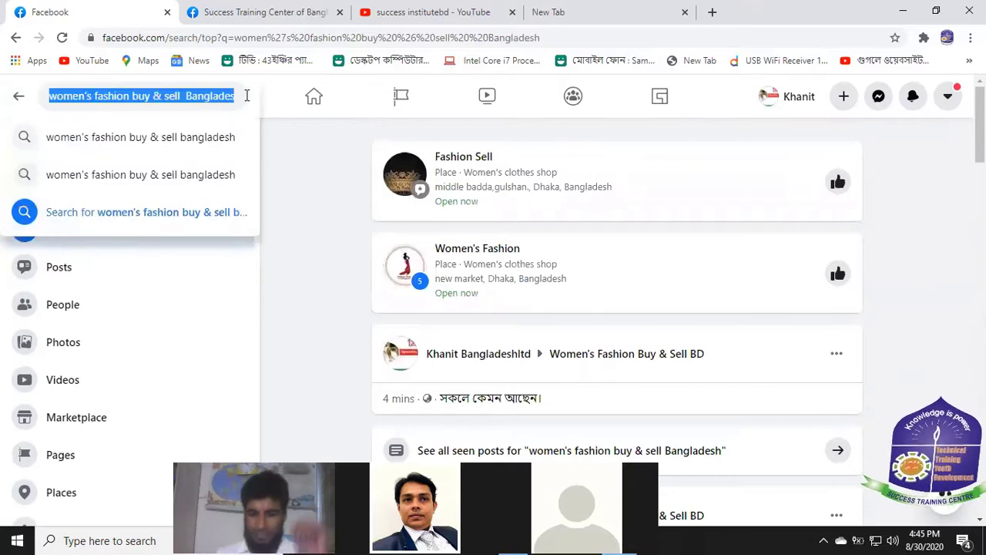
key(BackSpace)
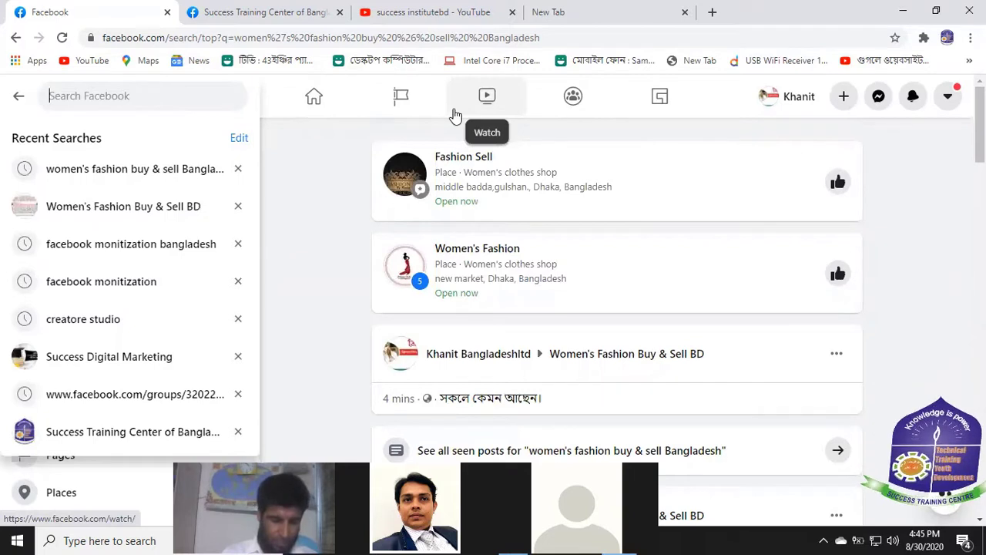
text(Buy)
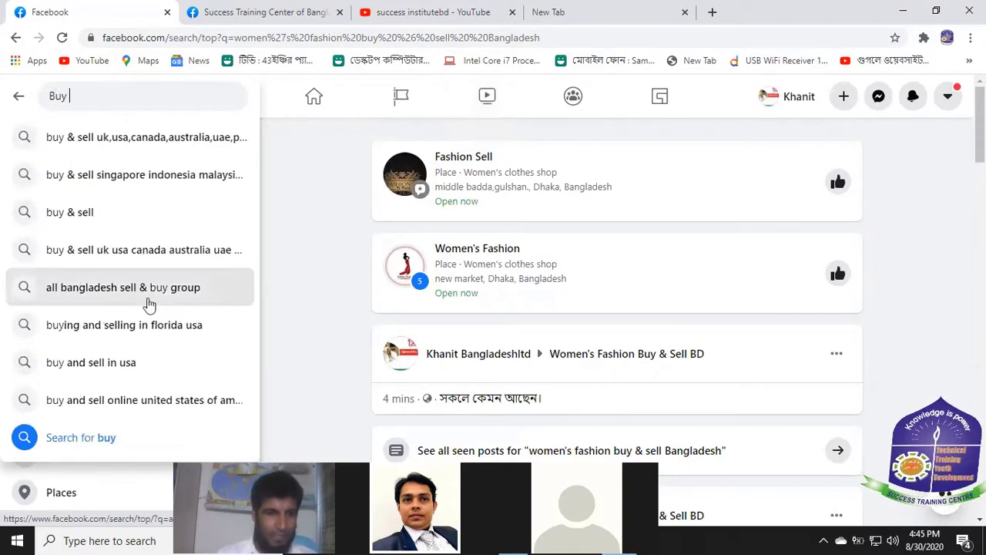
click(134, 373)
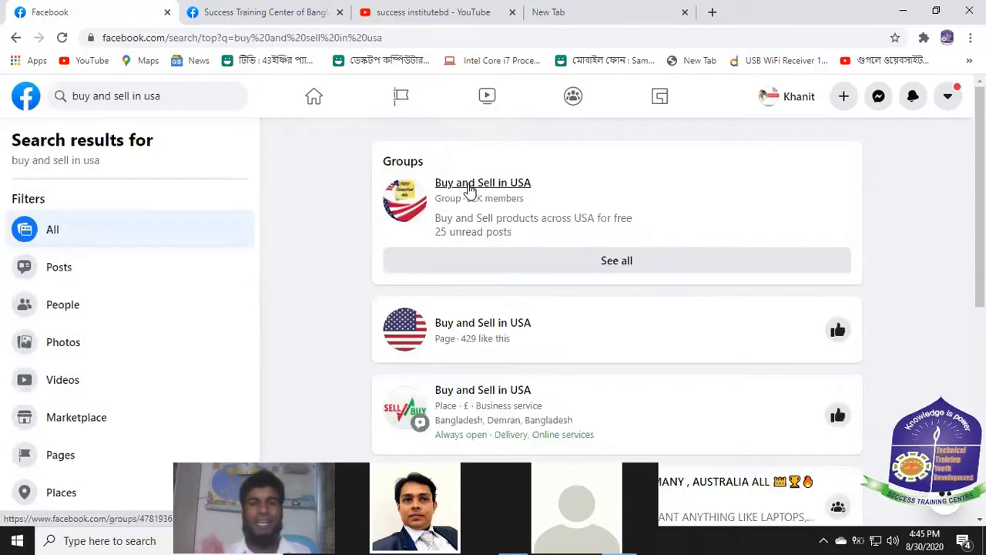
Step: Request to join the group "BUY AND SELL USA , UK , CANADA , GERMANY , AUSTRALIA ALL" from the search results
mouse_move(529, 192)
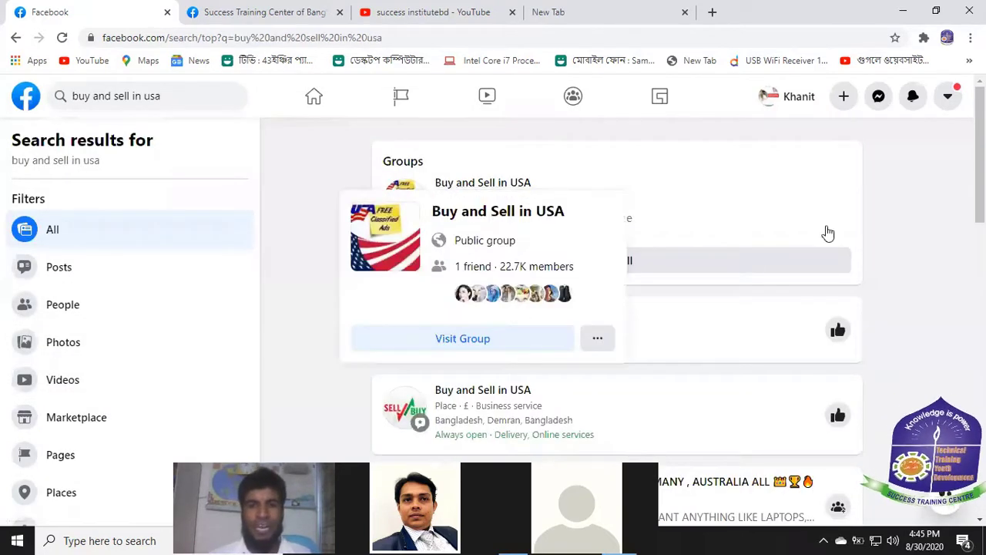
scroll(593, 270, down, 3)
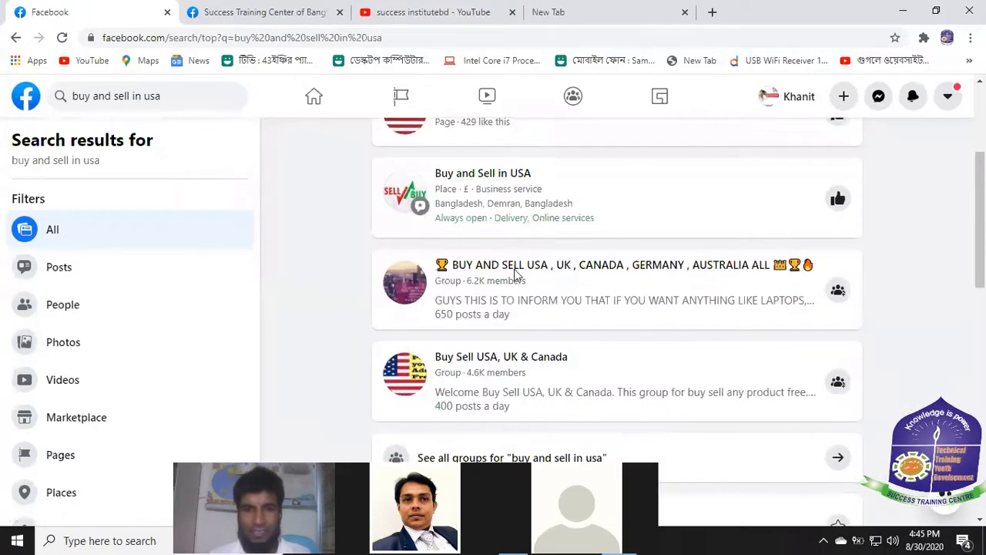
mouse_move(617, 266)
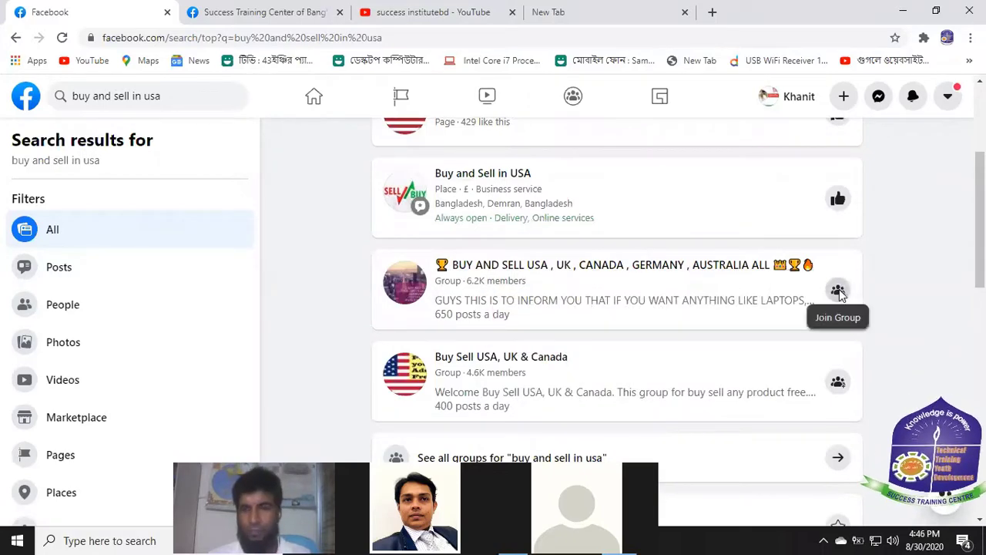
scroll(616, 339, down, 2)
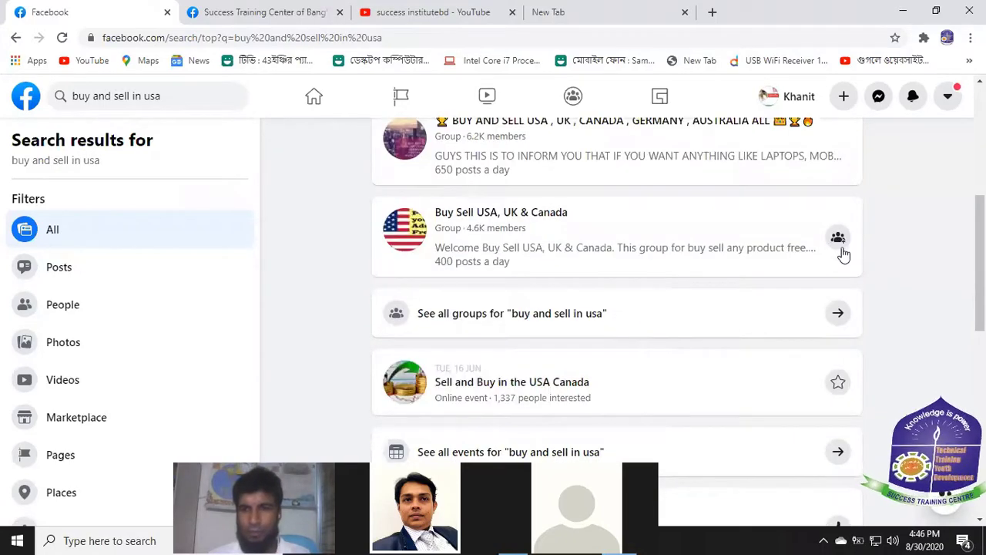
Step: Examine the remaining USA buy-and-sell results for other groups, pages and promotional posts shared in them
scroll(726, 378, down, 3)
scroll(726, 377, down, 3)
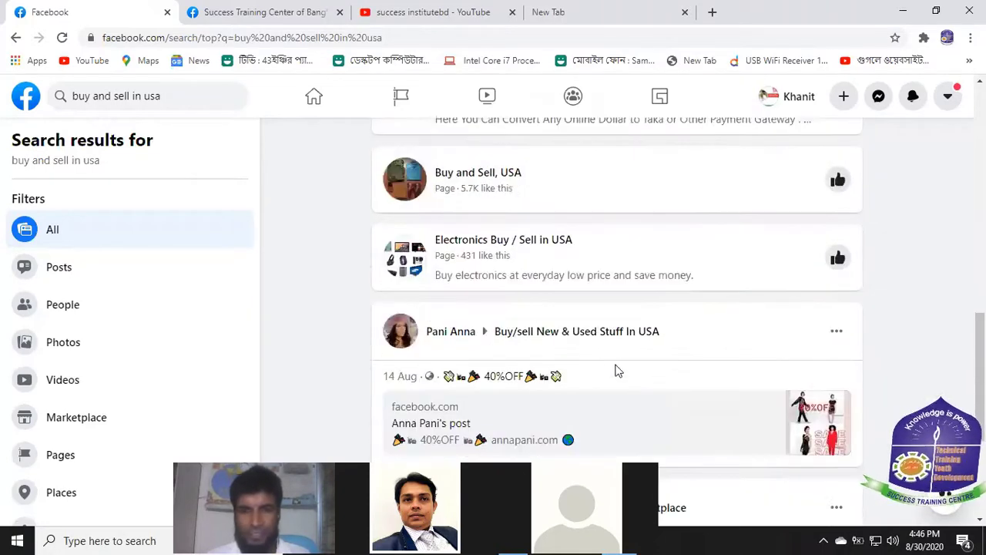
scroll(735, 346, down, 10)
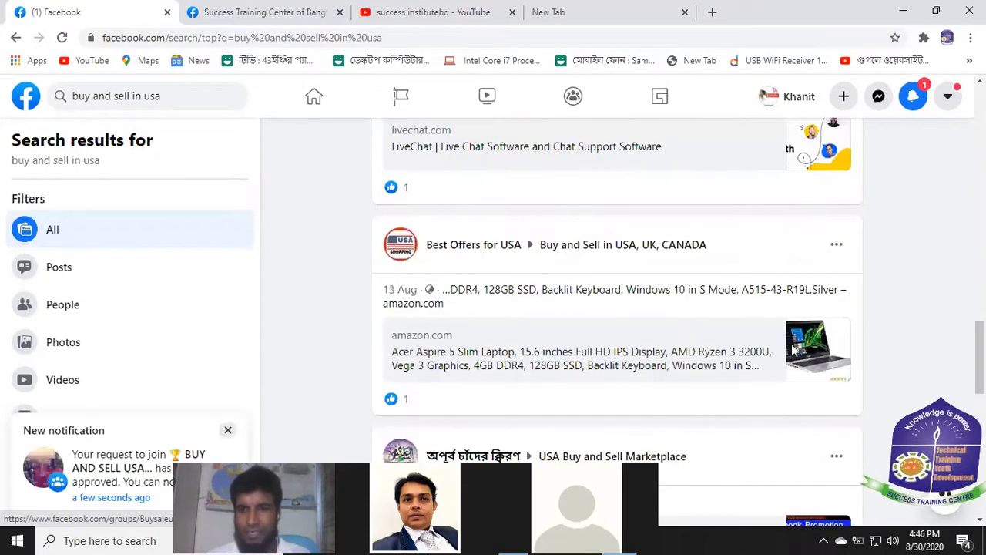
scroll(787, 353, down, 3)
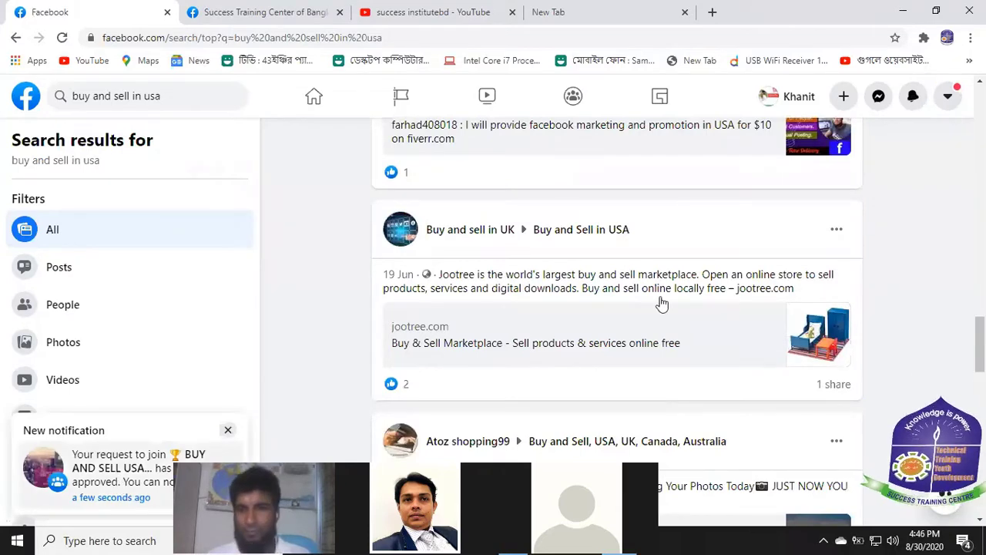
scroll(694, 306, down, 2)
scroll(702, 301, down, 5)
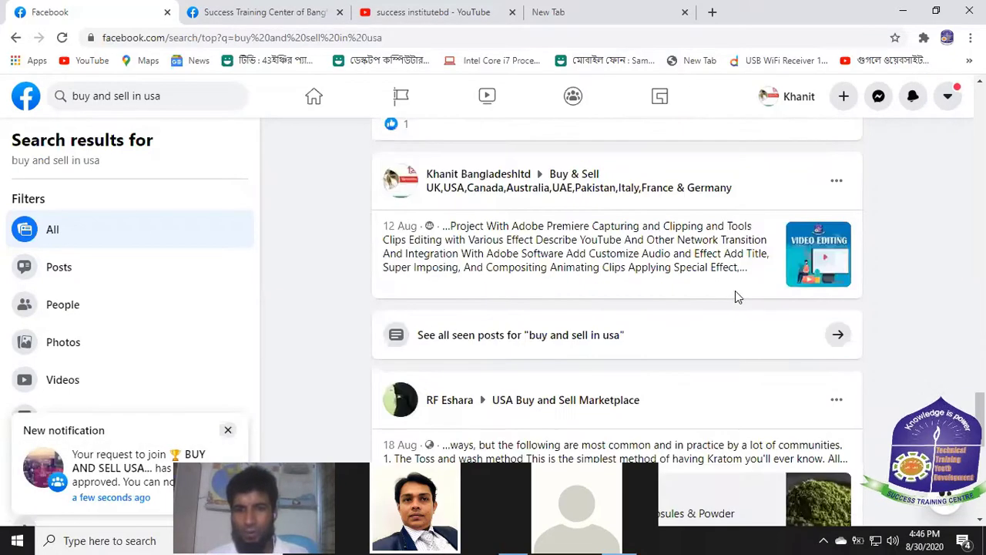
scroll(738, 295, down, 2)
scroll(366, 208, down, 3)
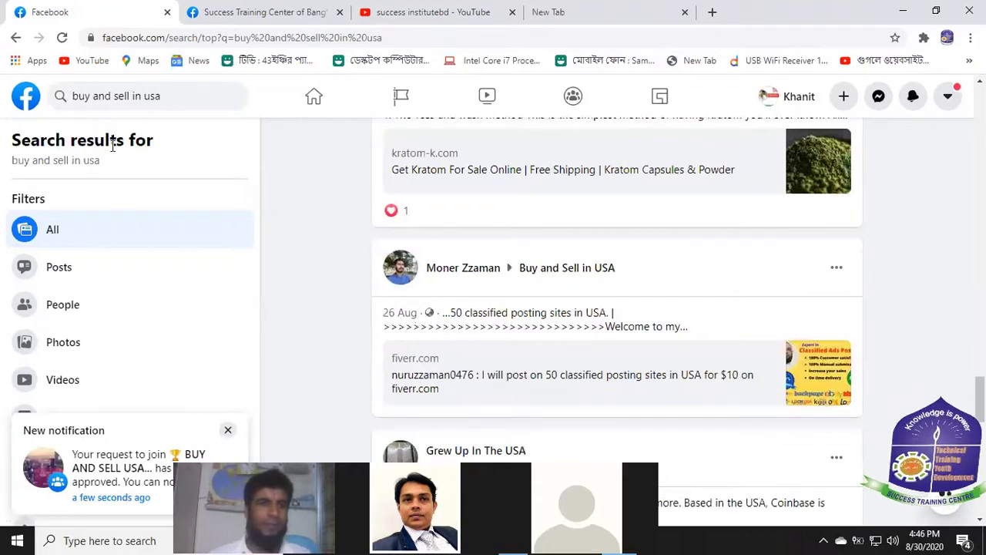
scroll(153, 97, up, 10)
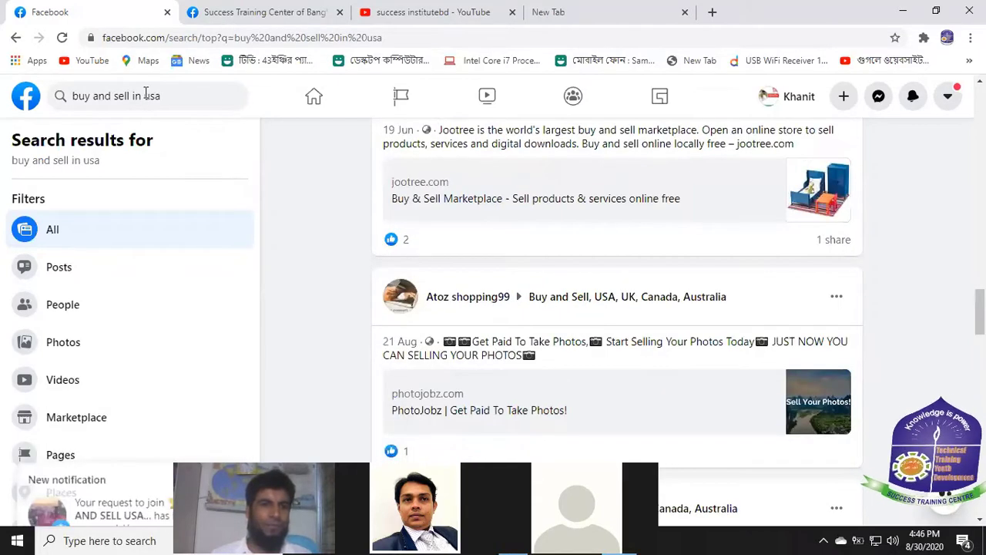
Step: Search Facebook for "buy and sell in india group"
click(146, 93)
key(BackSpace)
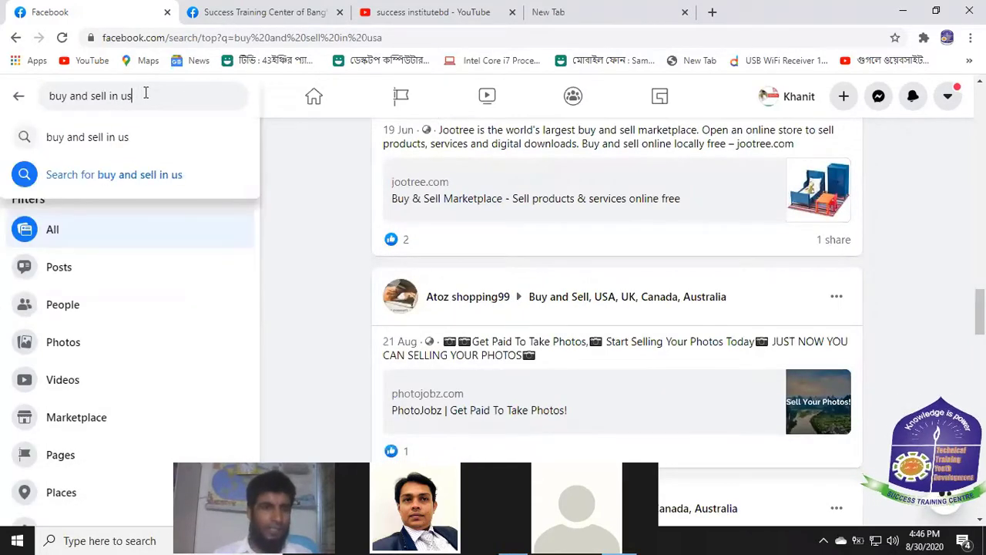
key(BackSpace)
key(BackSpace)
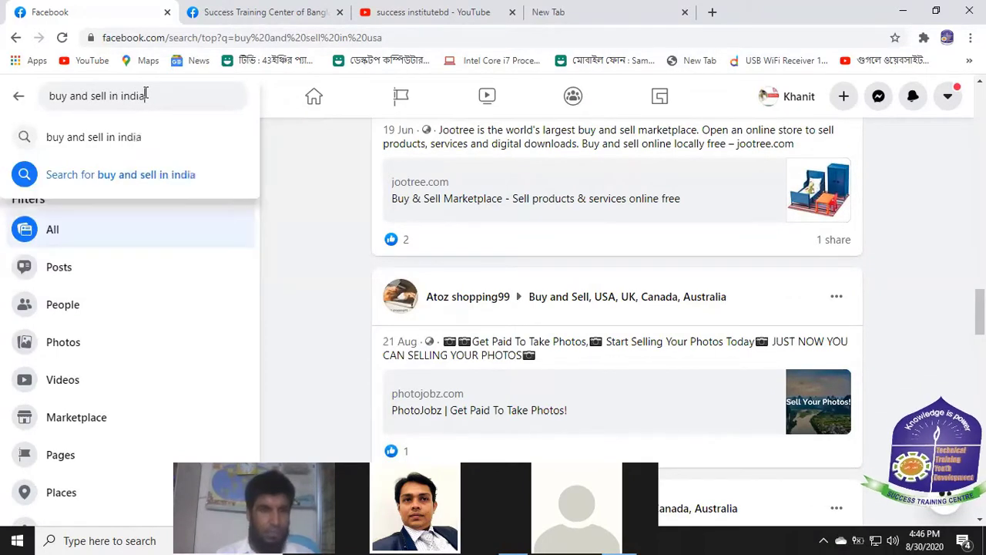
text(india gr)
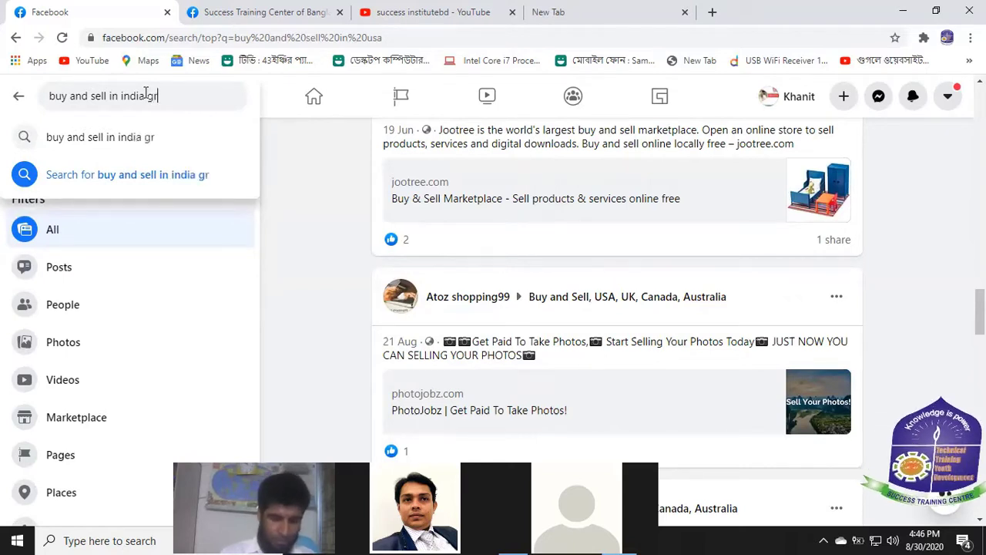
text(oup)
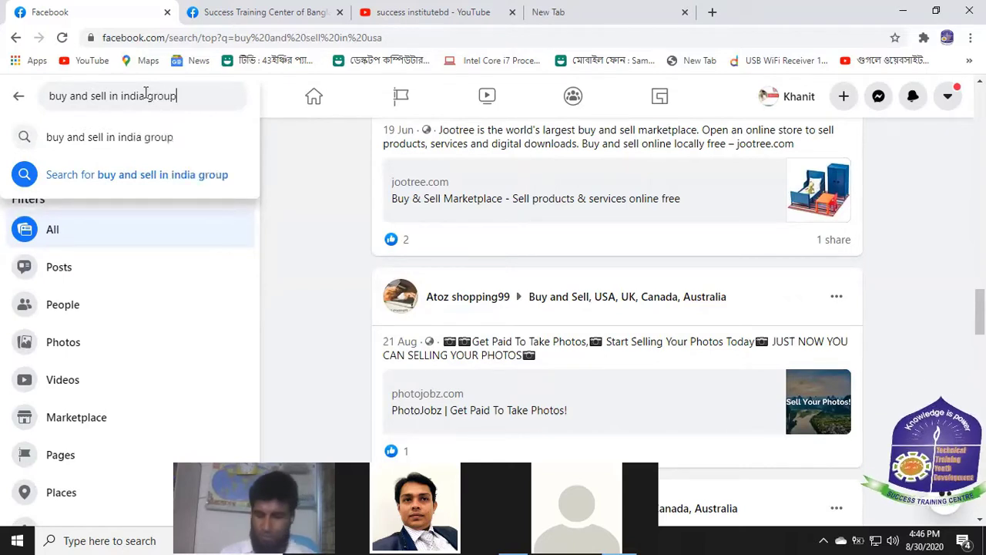
key(Return)
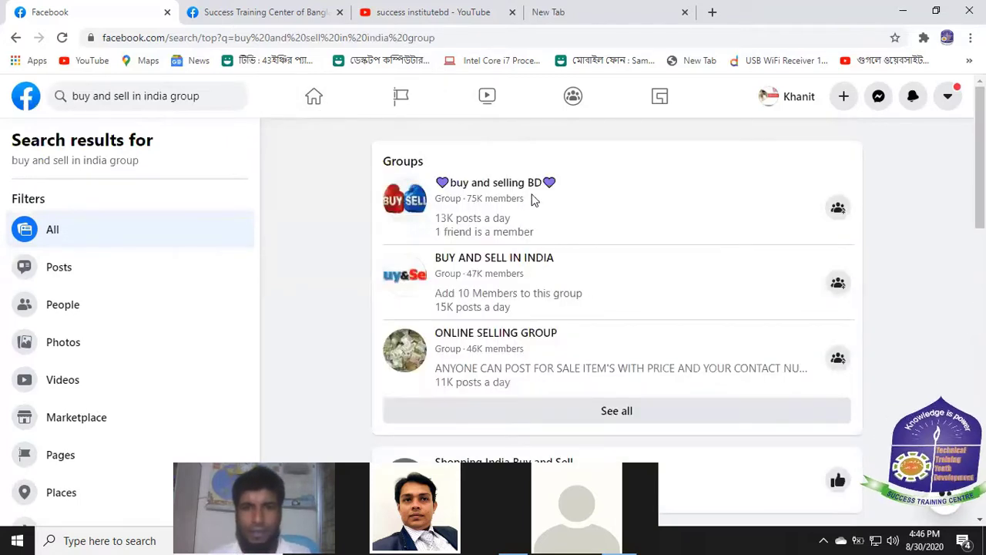
Step: Request to join the group "BUY AND SELL IN INDIA" and answer Yes to the question about adding 10 members
click(838, 286)
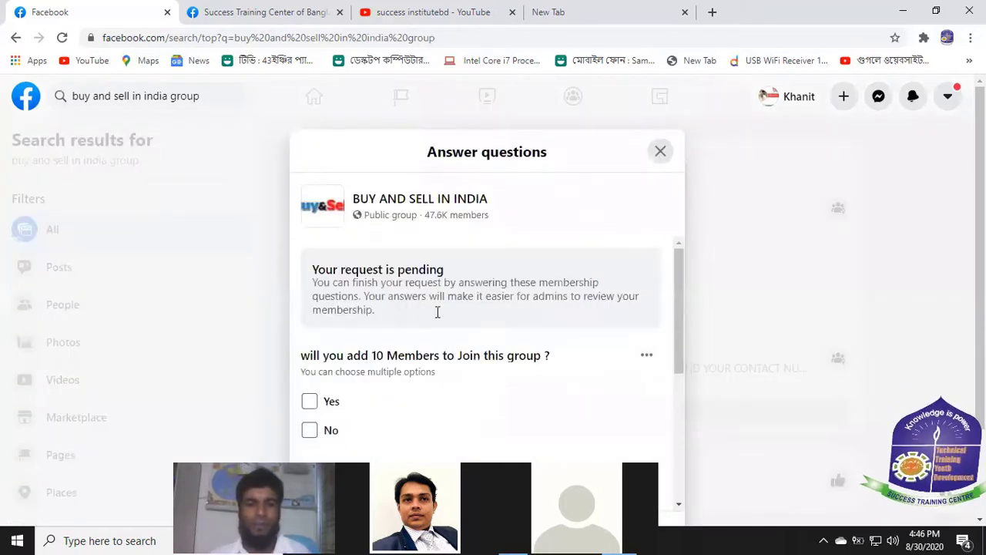
click(310, 402)
scroll(497, 350, down, 2)
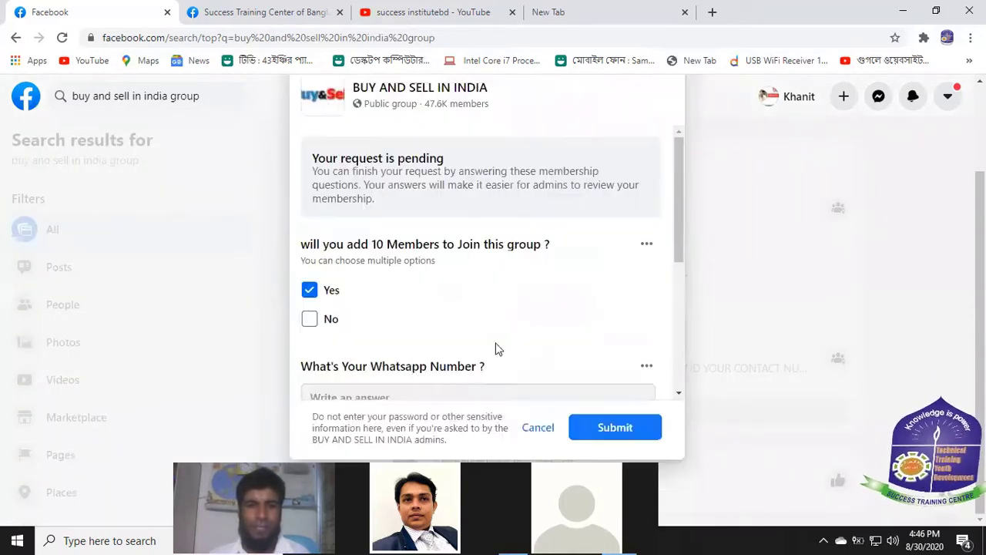
Step: Answer the WhatsApp number question with the filler text "hh", agree to the group rules and submit the membership answers
scroll(471, 322, down, 3)
scroll(473, 337, up, 2)
scroll(431, 280, down, 1)
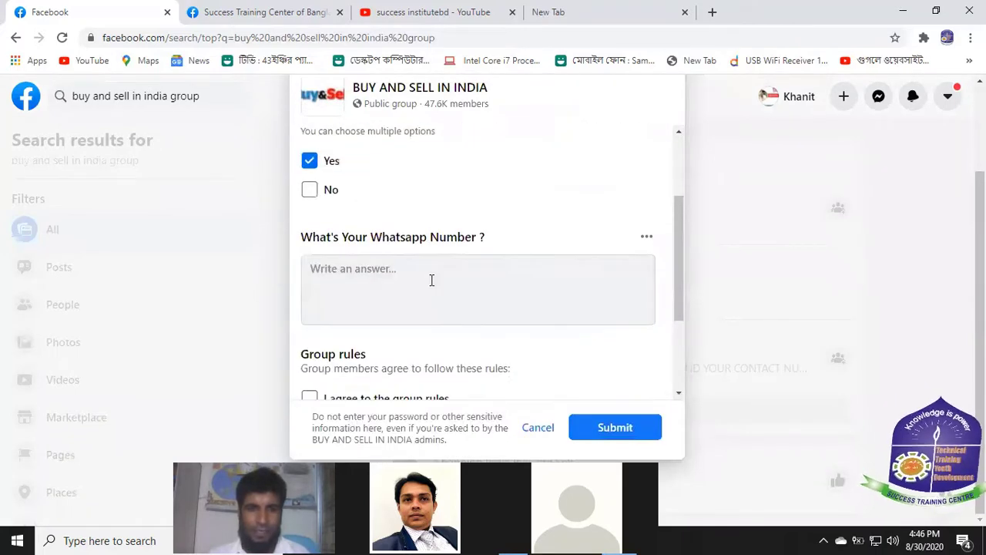
click(429, 277)
text(hh)
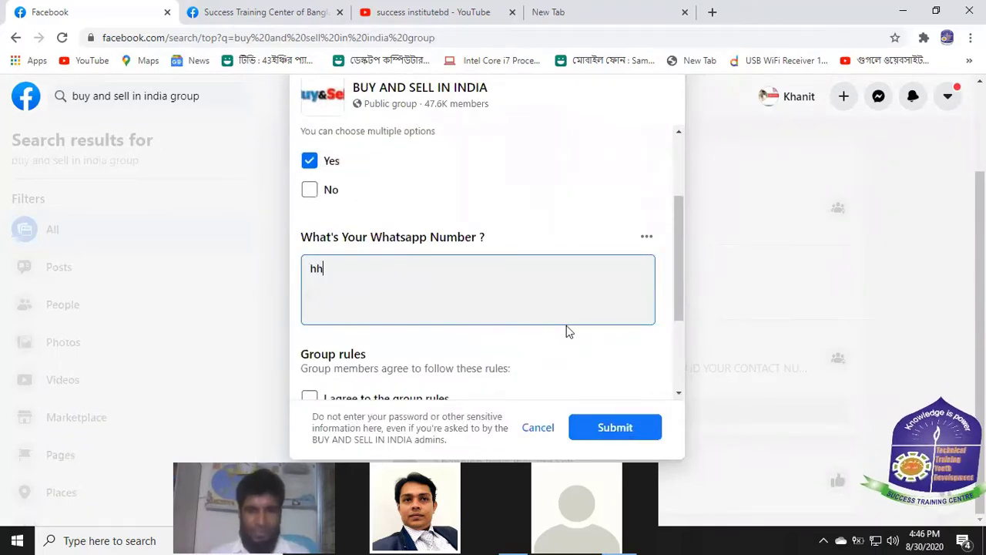
scroll(567, 331, down, 2)
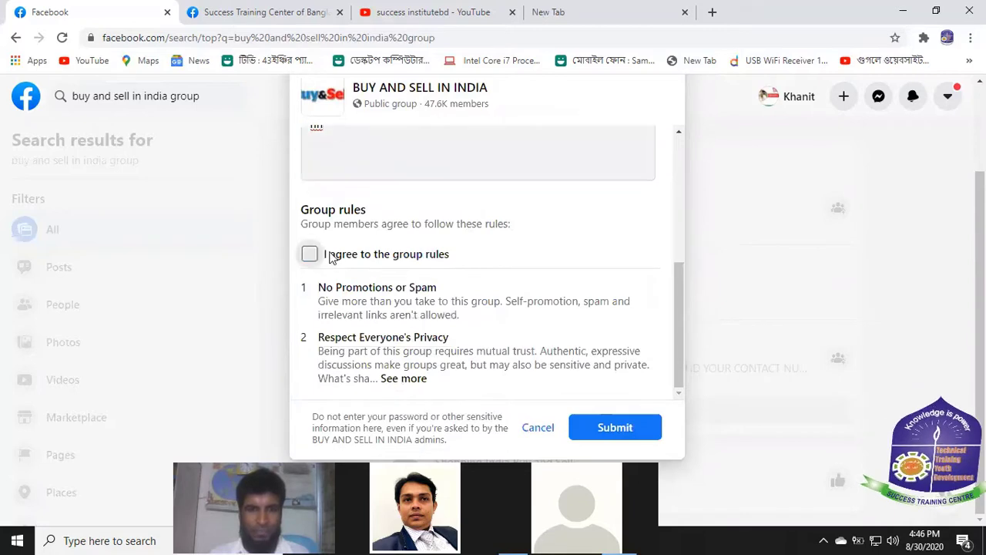
click(330, 255)
click(615, 427)
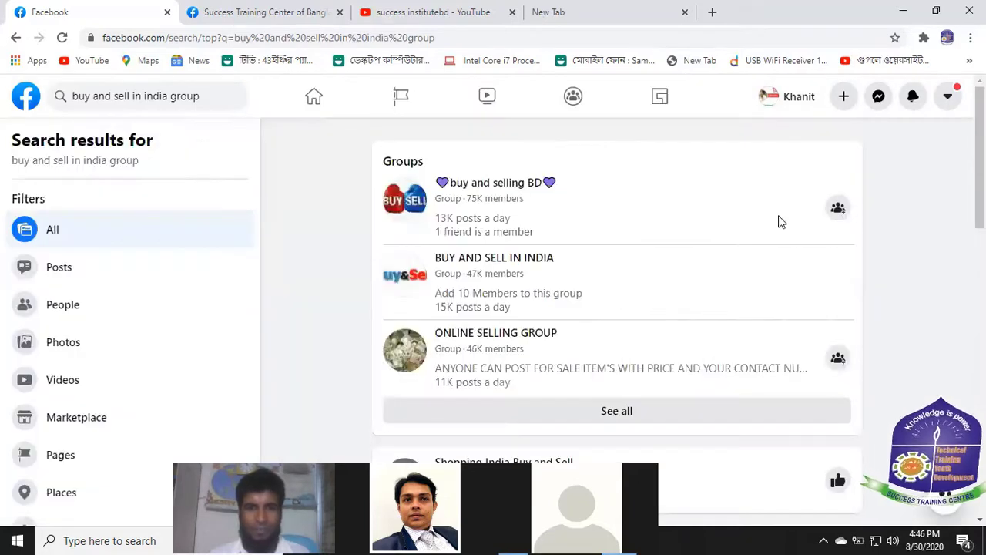
Step: Like the page "Shopping India Buy and Sell" in the search results
scroll(692, 339, down, 2)
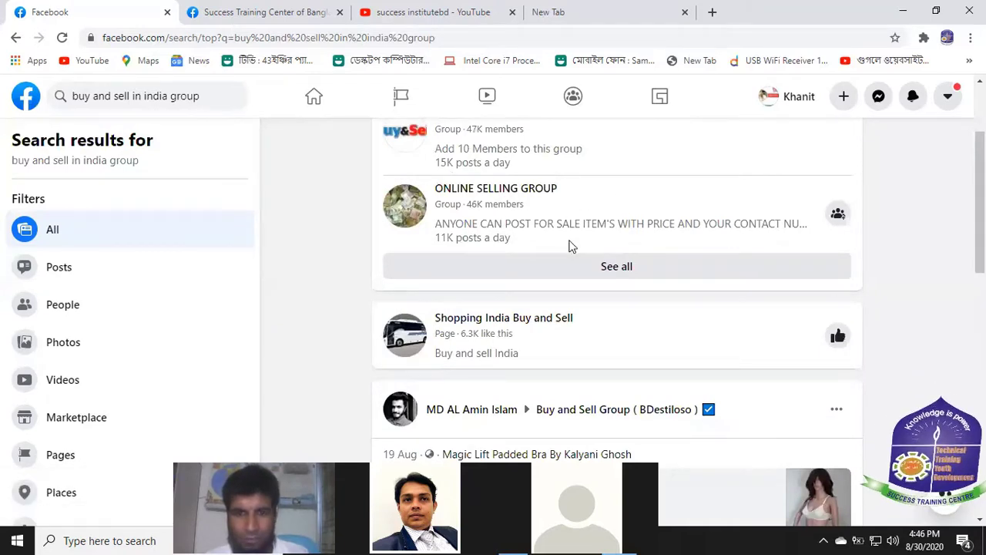
scroll(568, 265, down, 1)
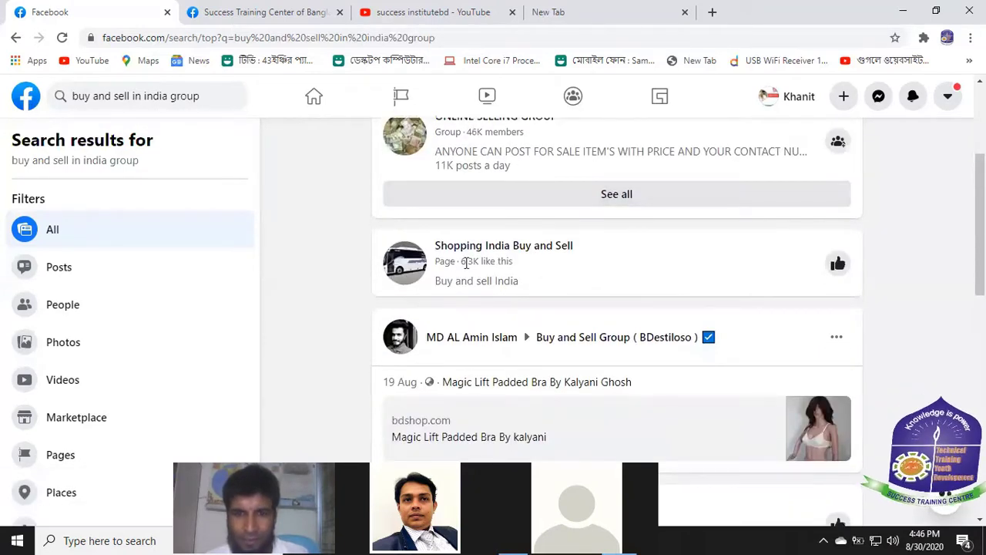
click(838, 264)
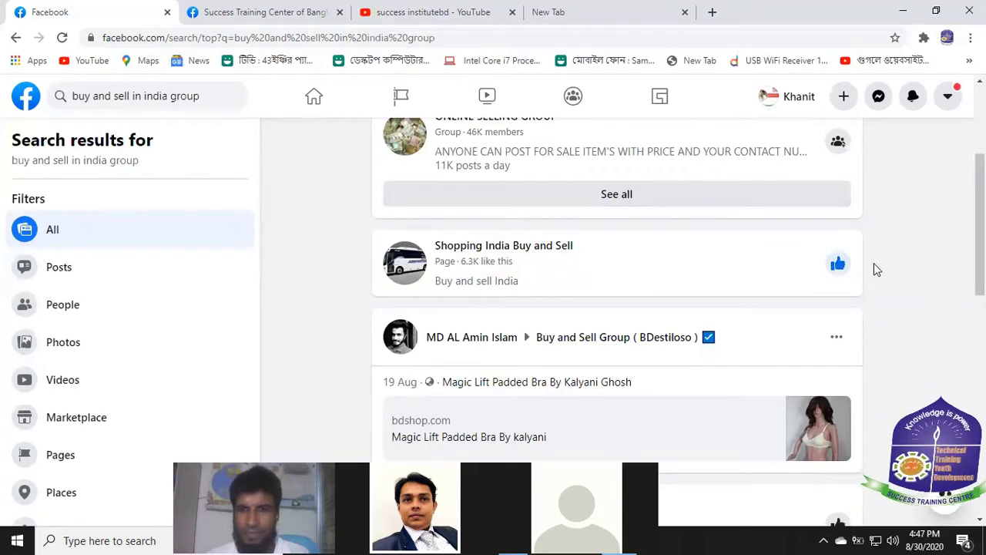
scroll(544, 297, down, 1)
scroll(543, 285, up, 4)
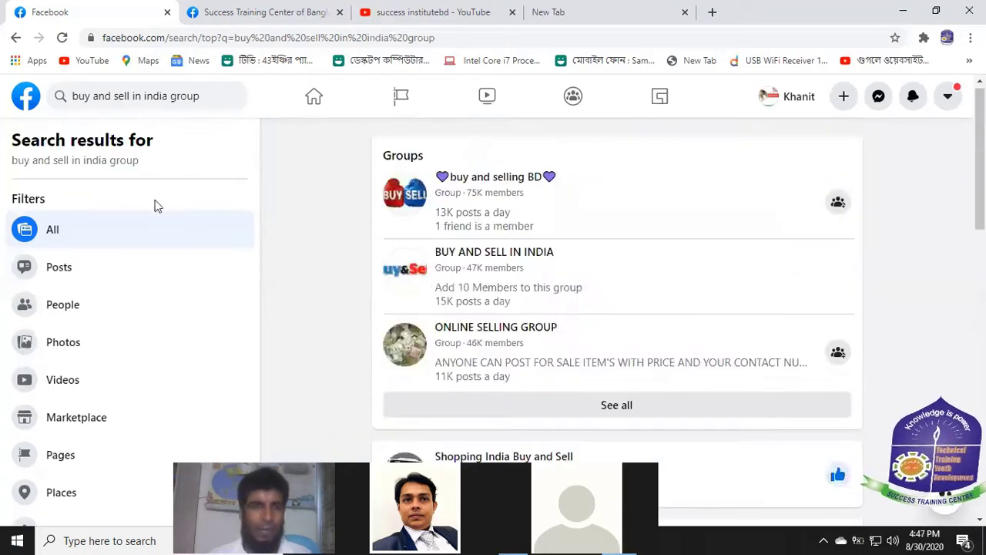
Step: Replace "india" with "canada" in the search query so it reads "buy and sell in canada group"
click(170, 95)
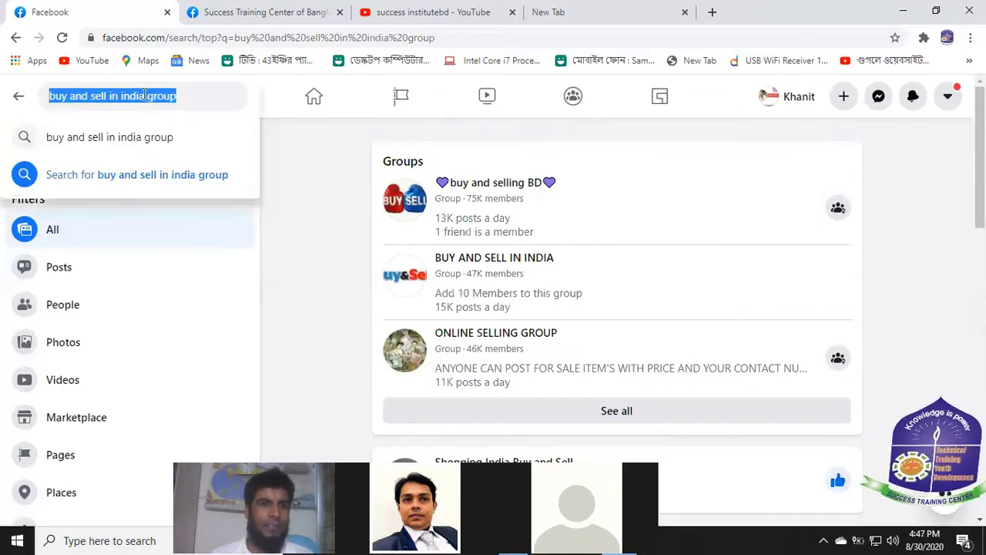
click(178, 95)
key(BackSpace)
key(BackSpace)
key(BackSpace)
key(BackSpace)
key(BackSpace)
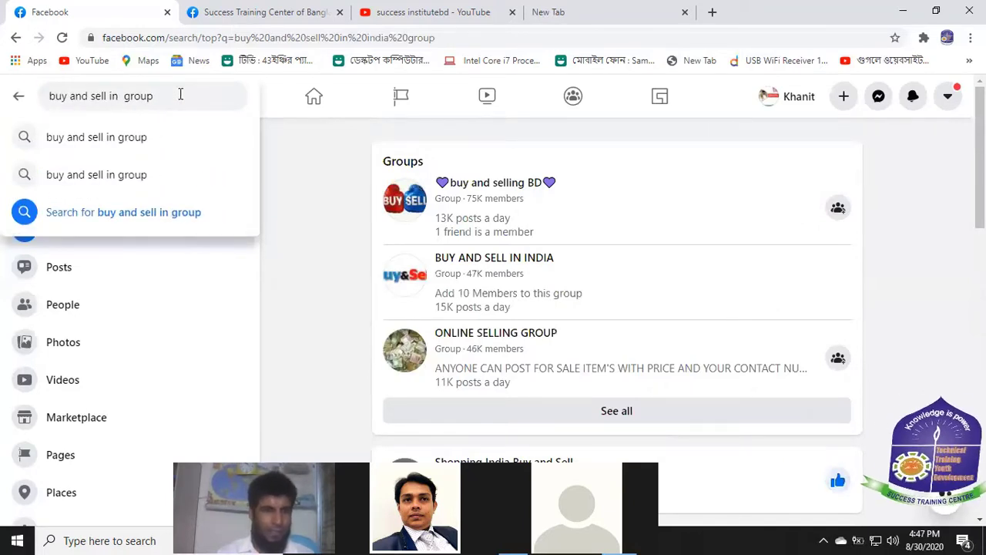
text(ca)
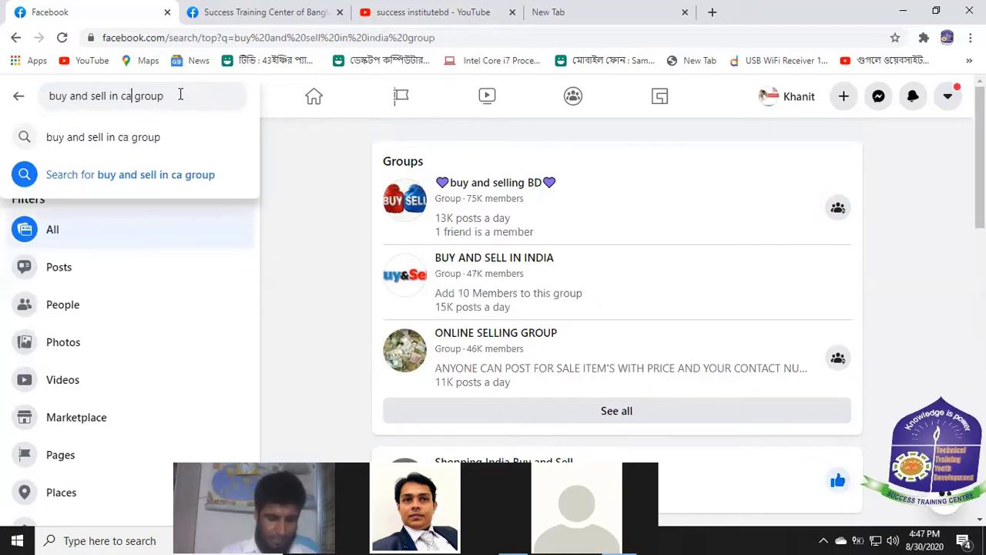
text(nada)
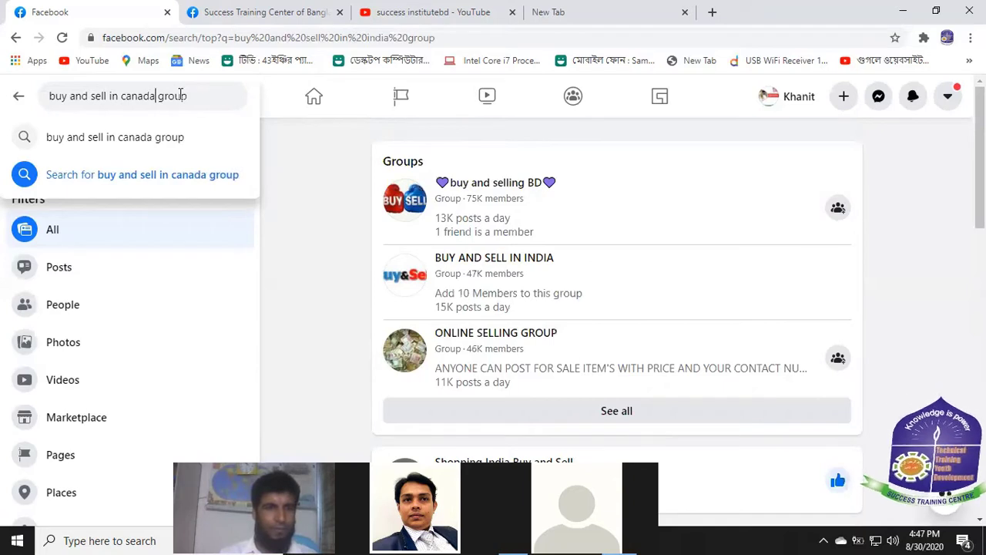
Step: Change the search query to "buy and sell car canada group" and run the search
click(118, 95)
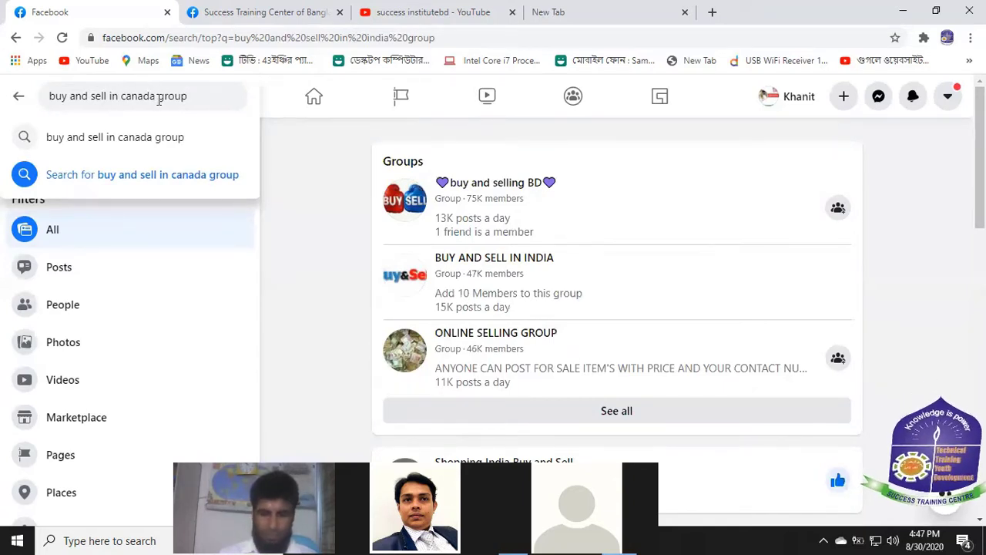
key(BackSpace)
key(BackSpace)
text(car)
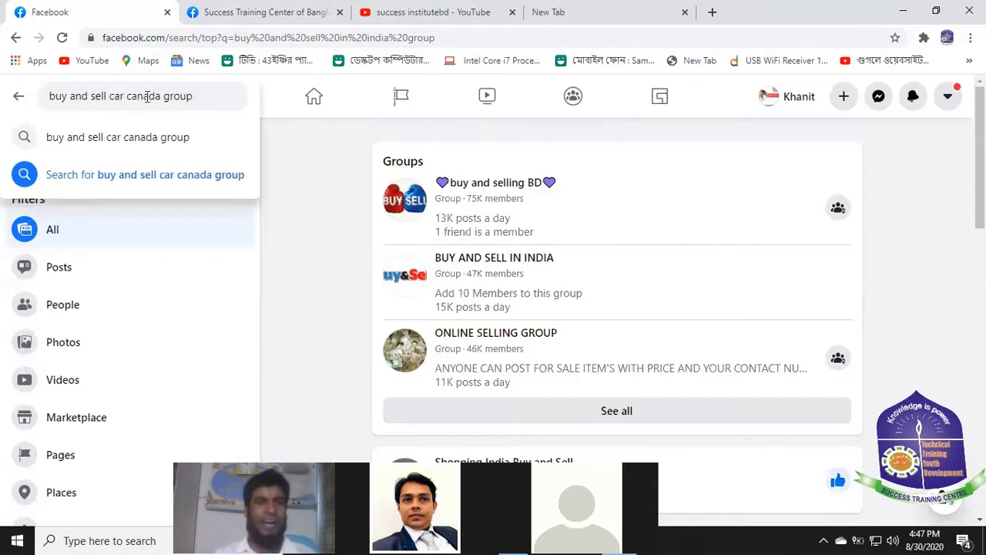
click(194, 97)
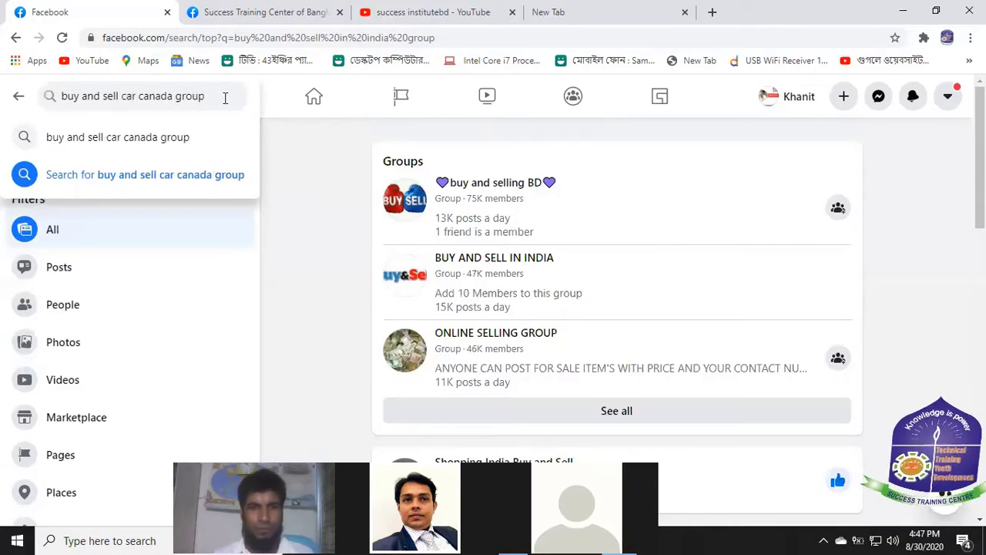
key(Return)
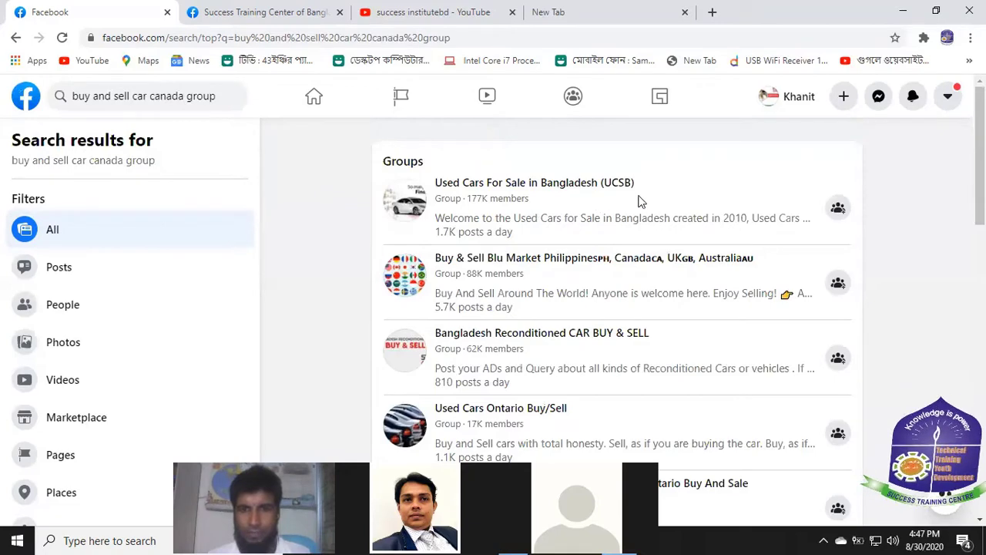
Step: Request to join the group "Used Cars For Sale in Bangladesh (UCSB)" and answer the car-ads-only terms question with "hmm"
click(839, 209)
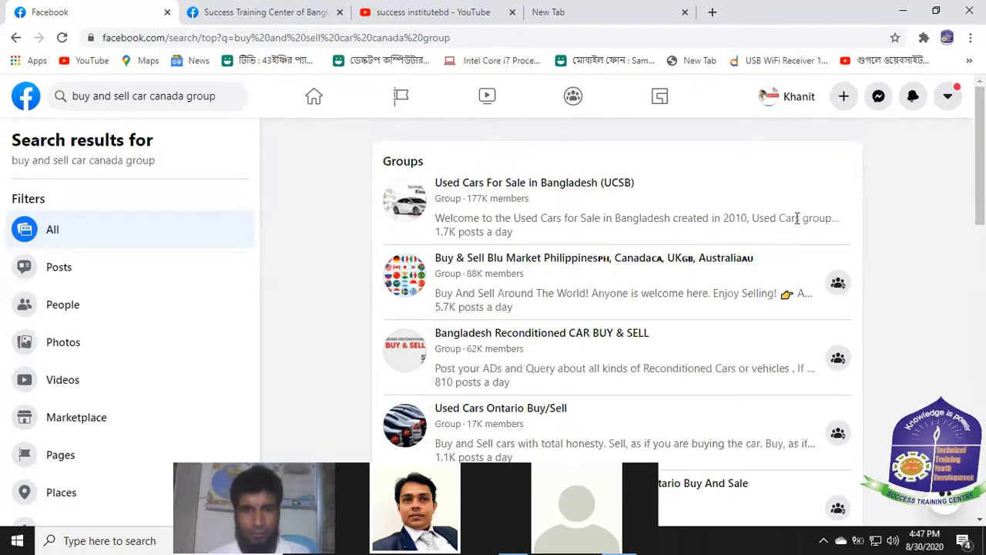
scroll(528, 295, down, 1)
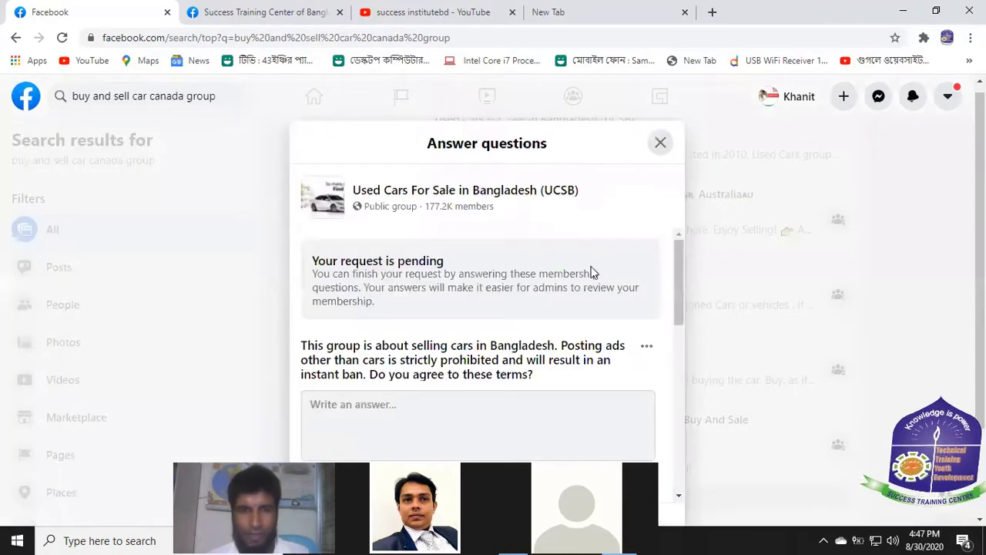
scroll(524, 270, down, 3)
scroll(390, 344, up, 3)
click(388, 345)
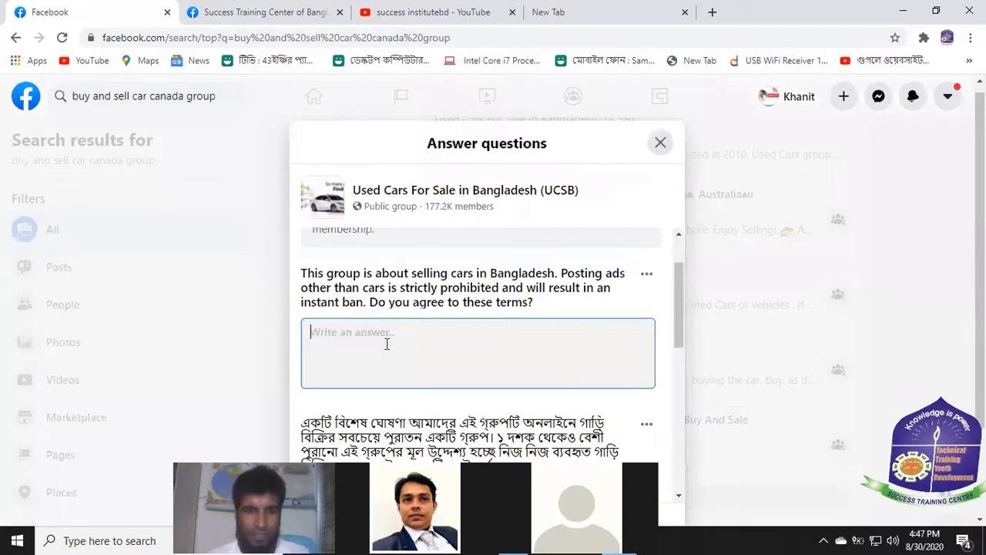
text(Yes)
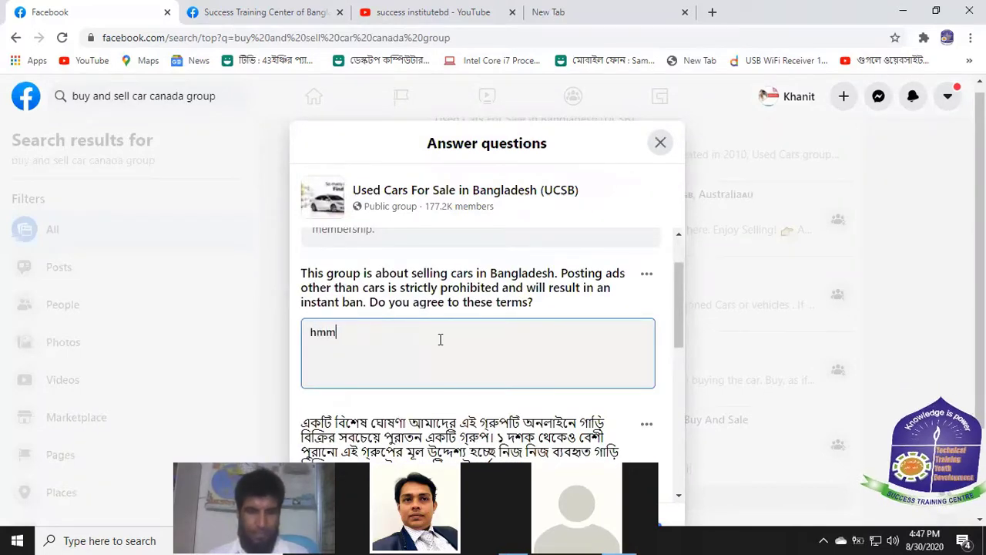
Step: Answer the Bengali membership question with "hmm", agree to the group rules and submit the answers
scroll(482, 340, down, 2)
scroll(482, 340, down, 2)
click(419, 291)
text(hmm)
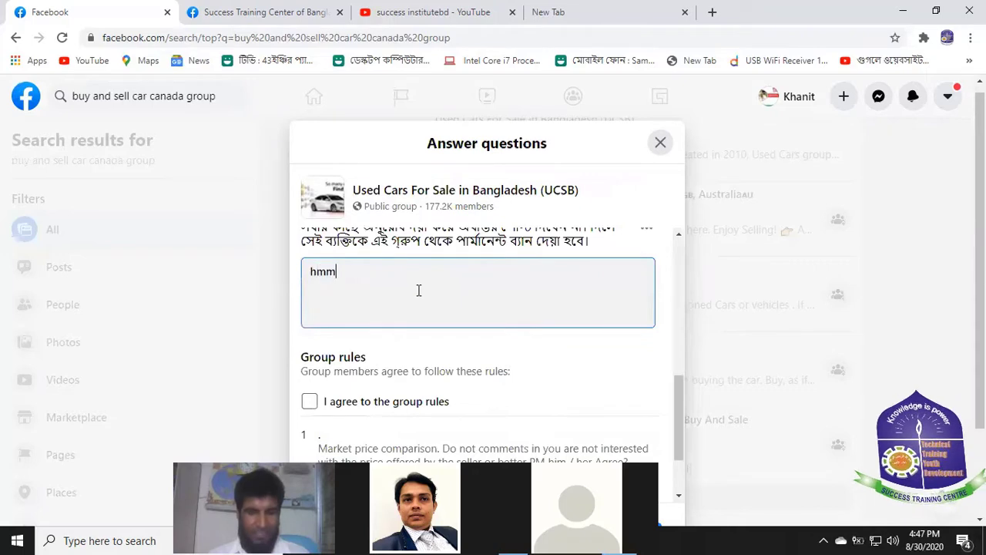
scroll(418, 290, down, 2)
click(310, 307)
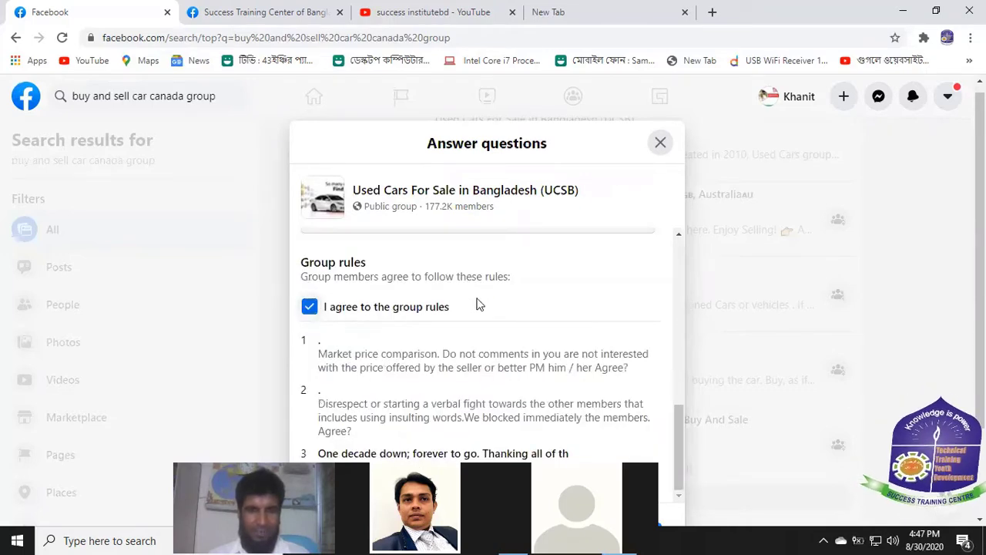
scroll(522, 299, down, 3)
click(623, 421)
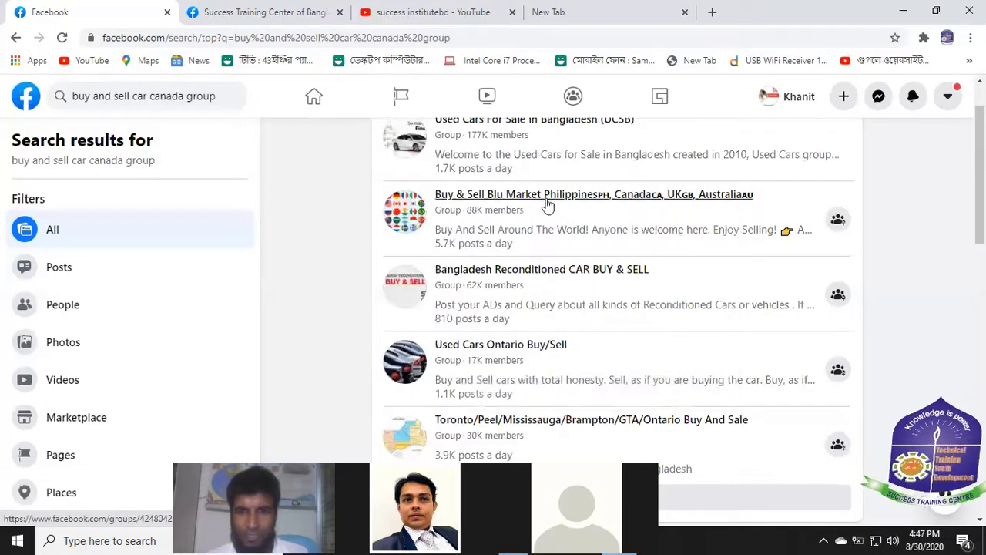
Step: Request to join the groups "Buy & Sell Blu Market Philippines, Canada, UK, Australia" and "Used Cars Ontario Buy/Sell" from the search results
mouse_move(540, 201)
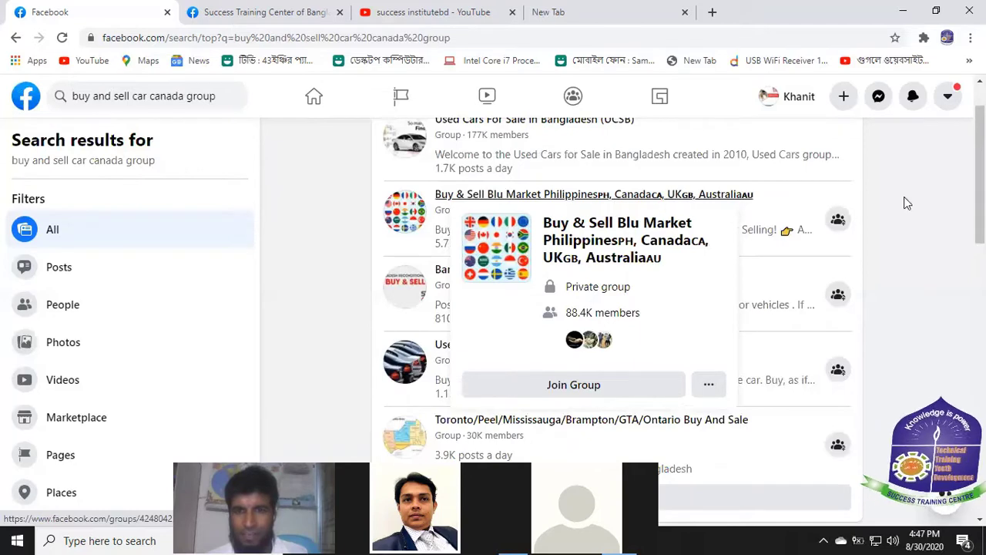
scroll(574, 432, down, 1)
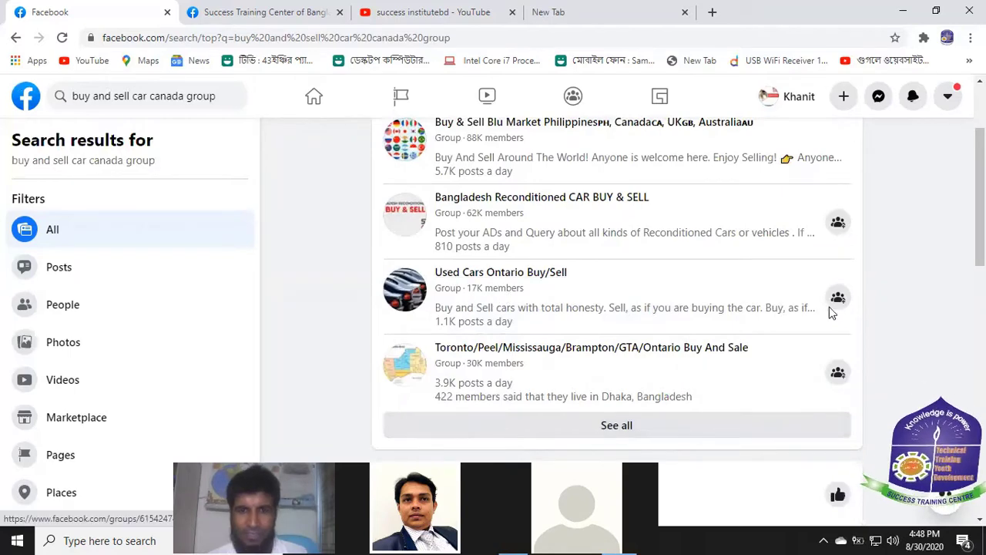
scroll(722, 280, up, 2)
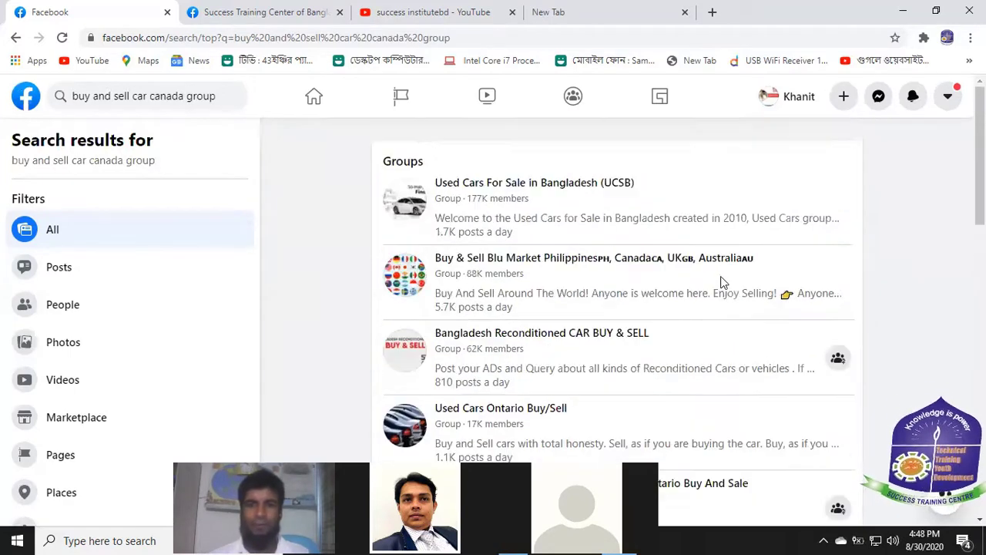
scroll(794, 303, down, 3)
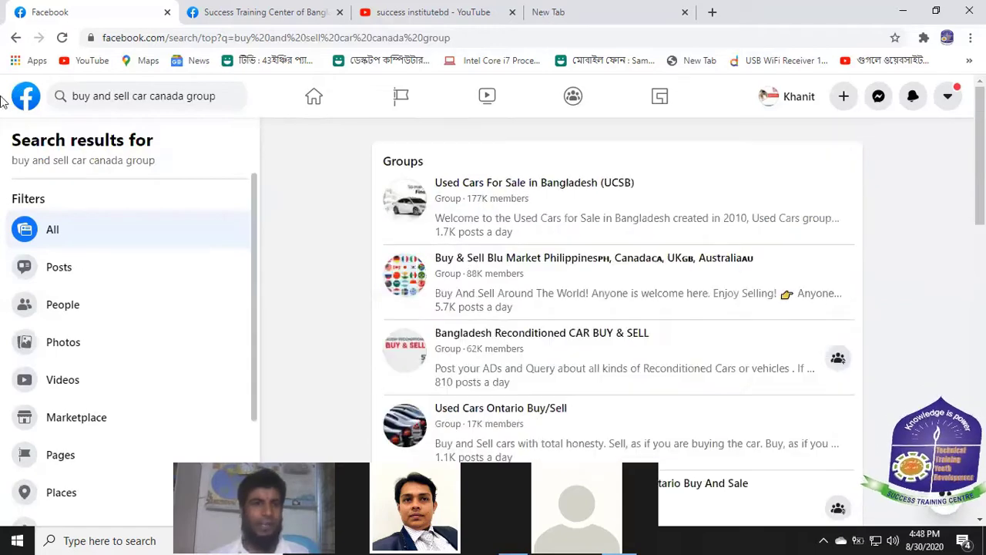
scroll(664, 235, up, 3)
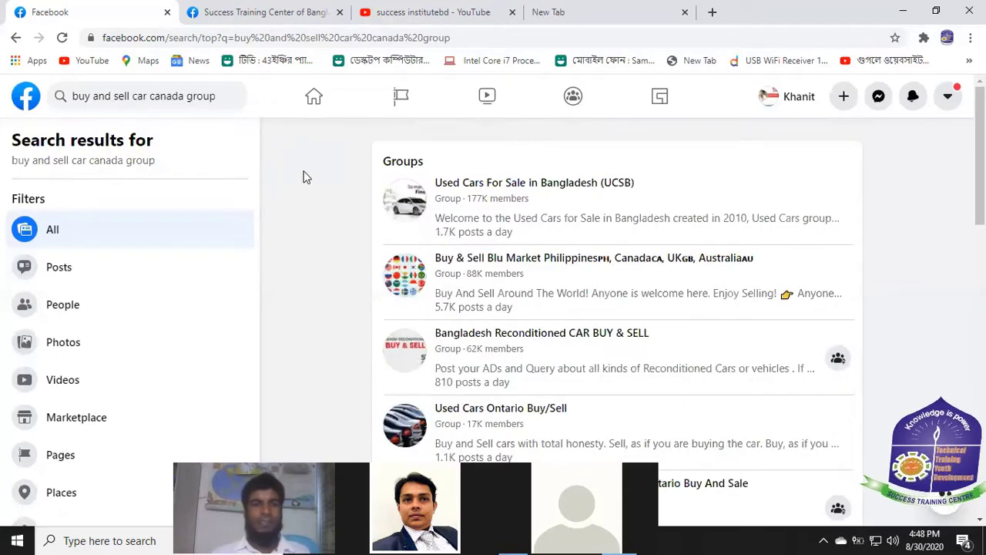
mouse_move(591, 198)
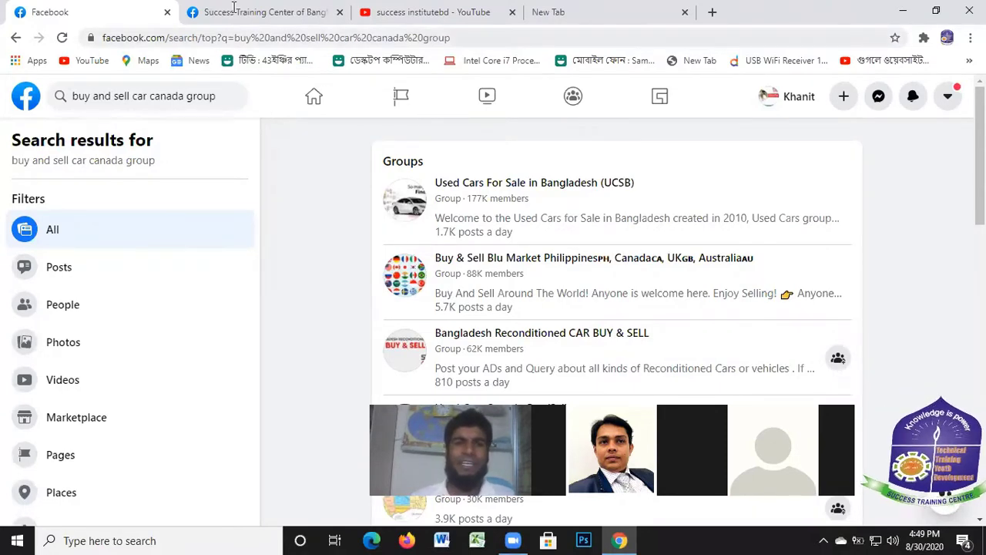
Step: Switch to the Success Training Center of Bangladesh page and examine the free seminar post's text, image and reach figures
click(260, 16)
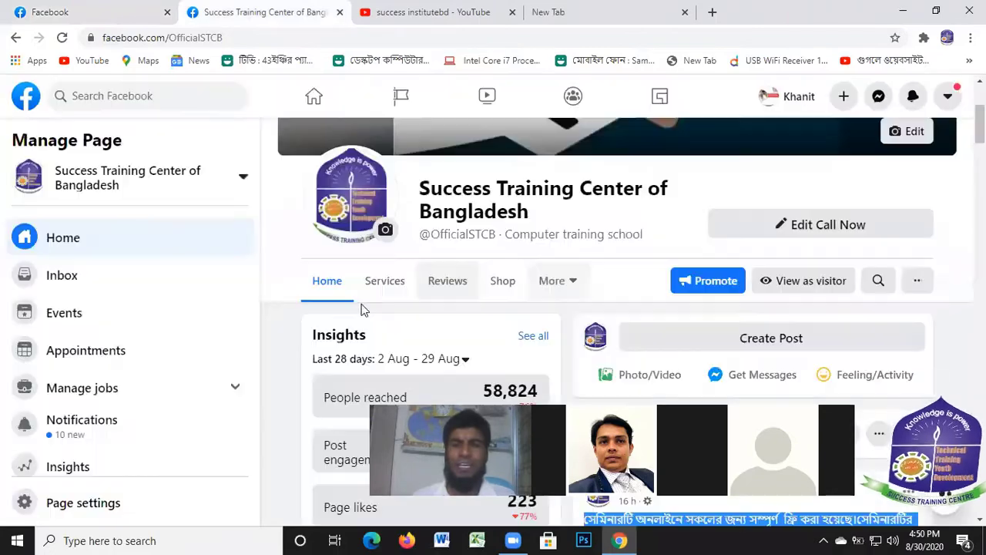
scroll(568, 326, down, 4)
triple_click(636, 295)
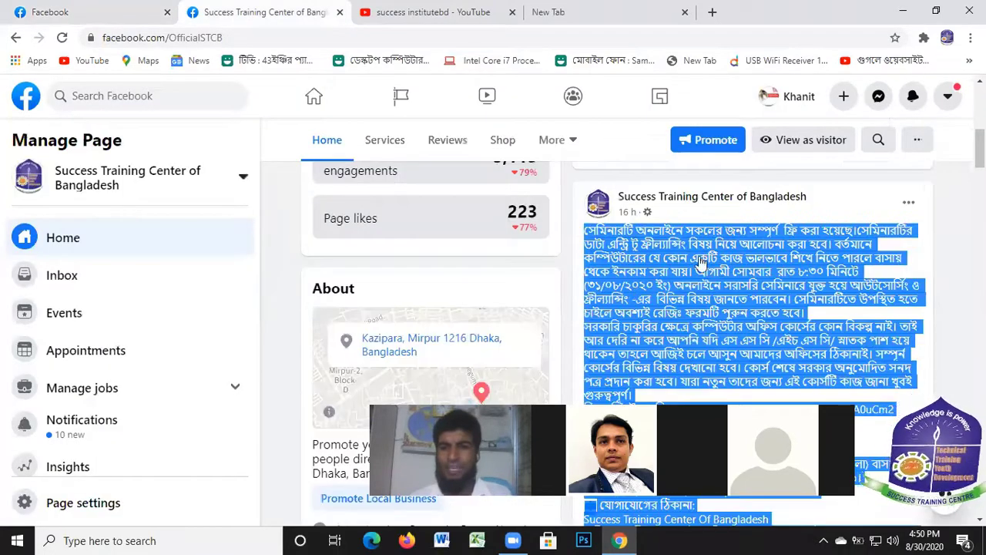
scroll(717, 255, down, 7)
scroll(188, 141, up, 2)
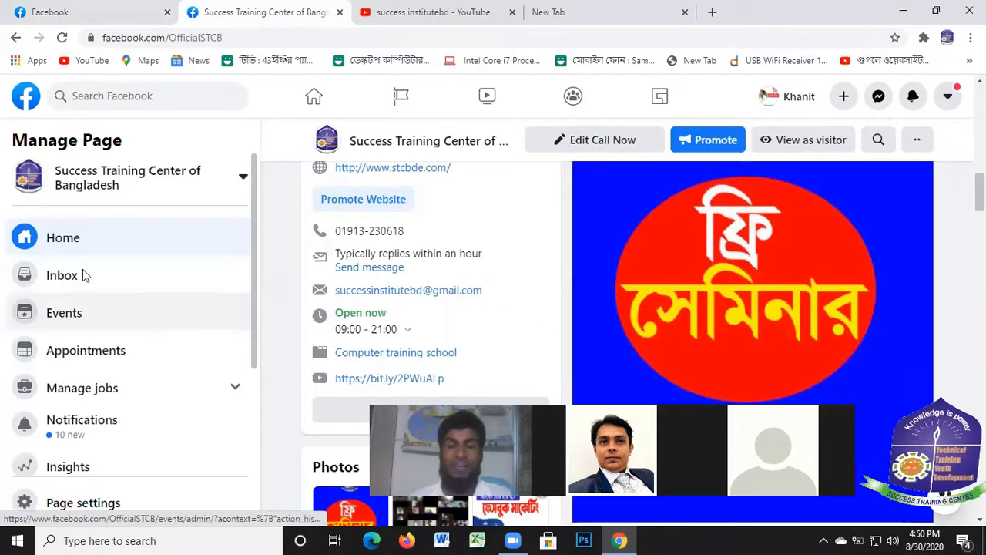
scroll(702, 256, up, 2)
scroll(710, 255, up, 1)
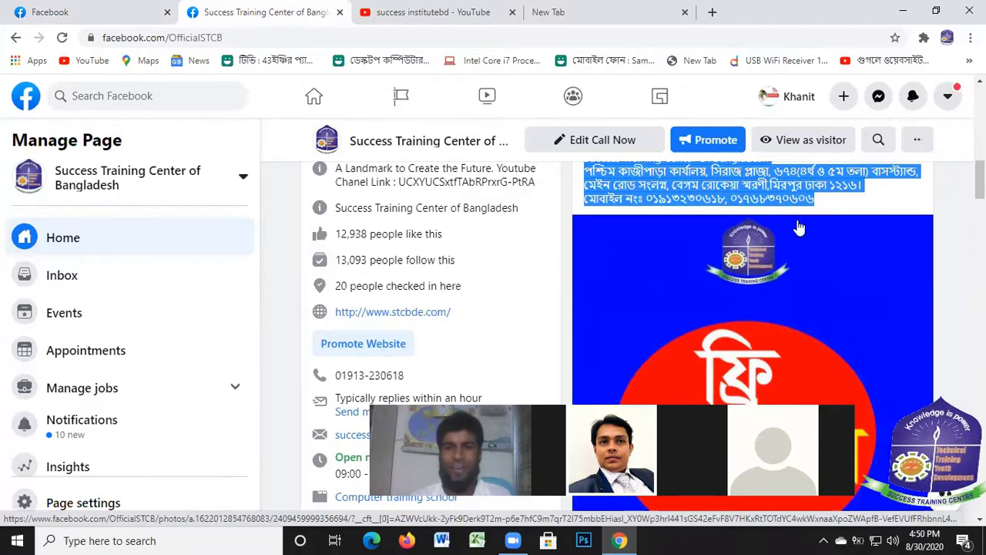
scroll(800, 229, down, 2)
scroll(771, 255, down, 1)
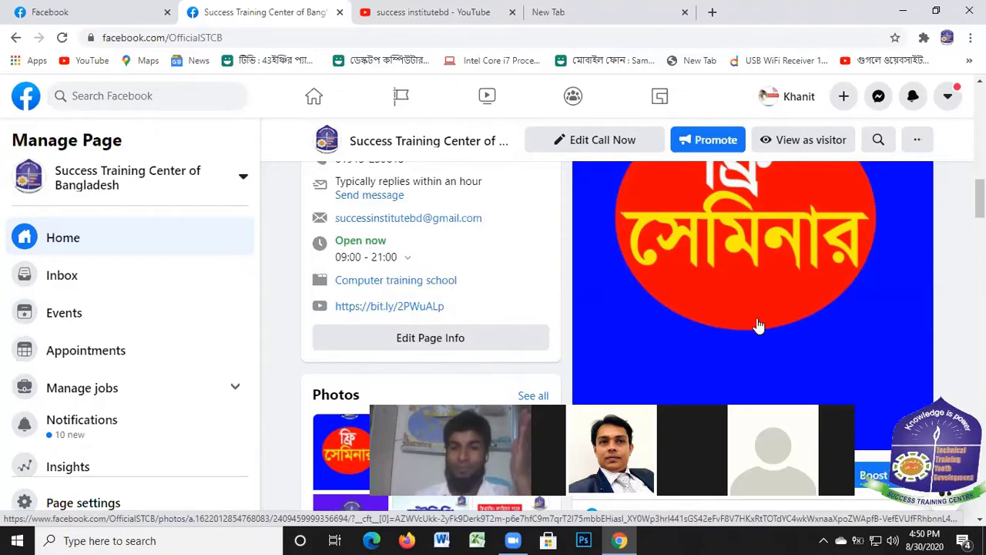
scroll(758, 326, down, 2)
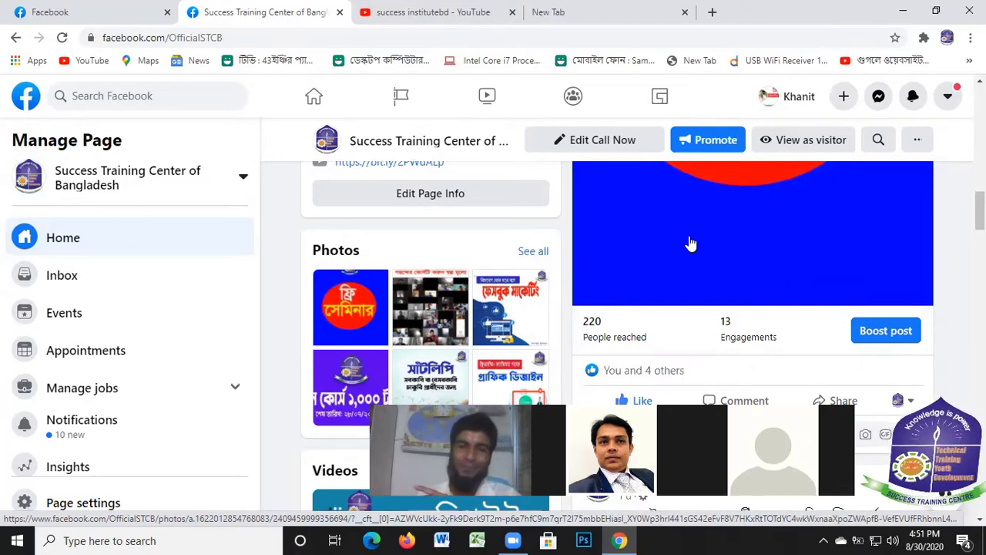
scroll(799, 301, up, 5)
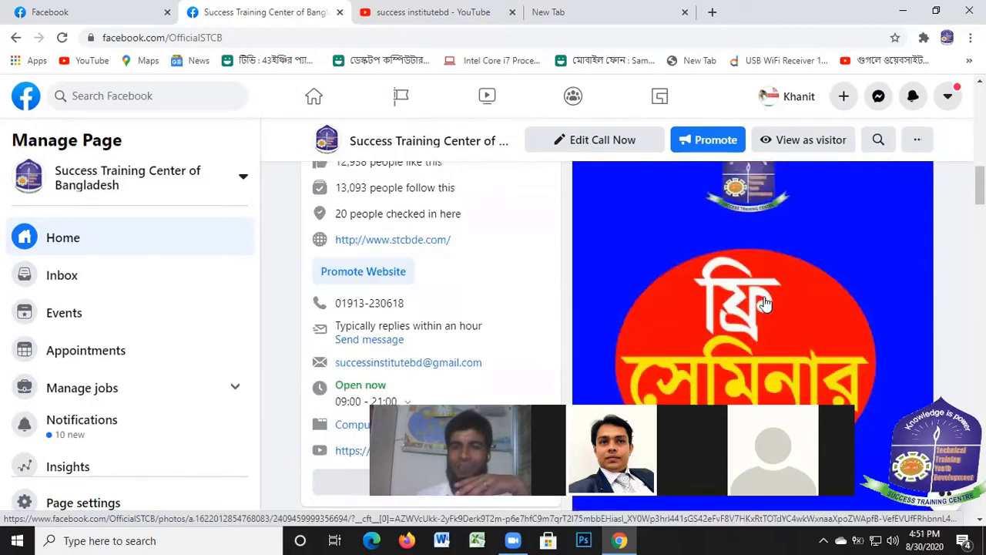
scroll(722, 258, up, 10)
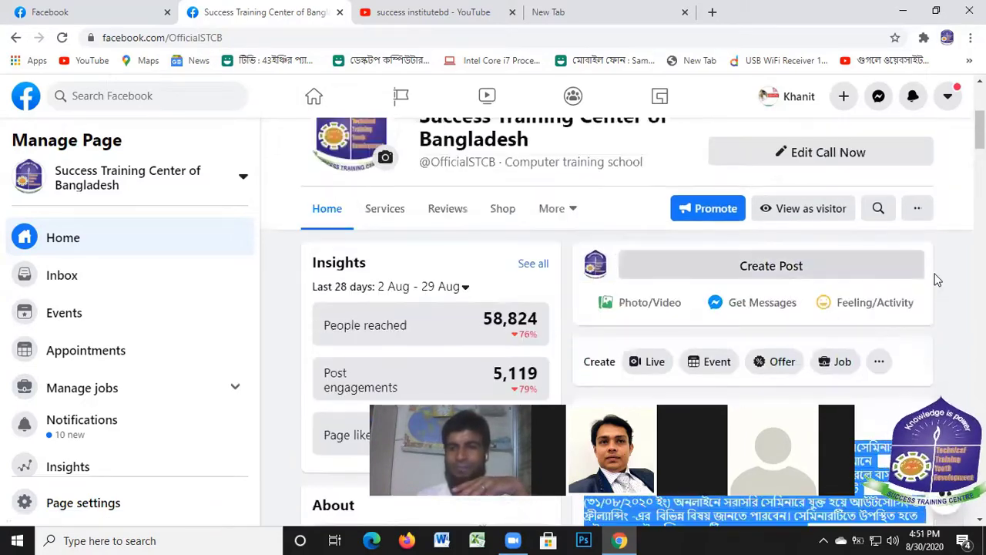
Step: Show the link options for the seminar post's timestamp, then review the post through to its reactions and comment area
scroll(797, 288, down, 3)
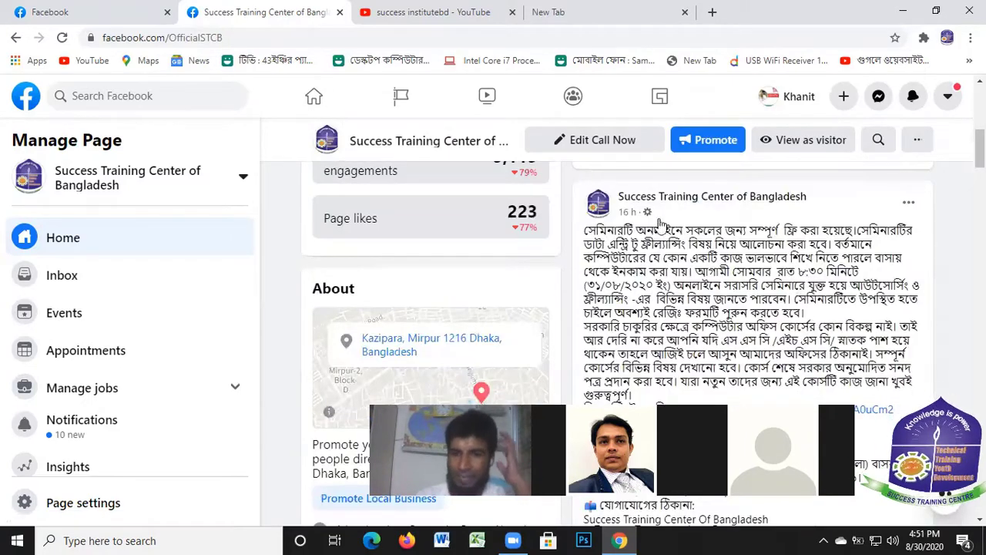
right_click(634, 219)
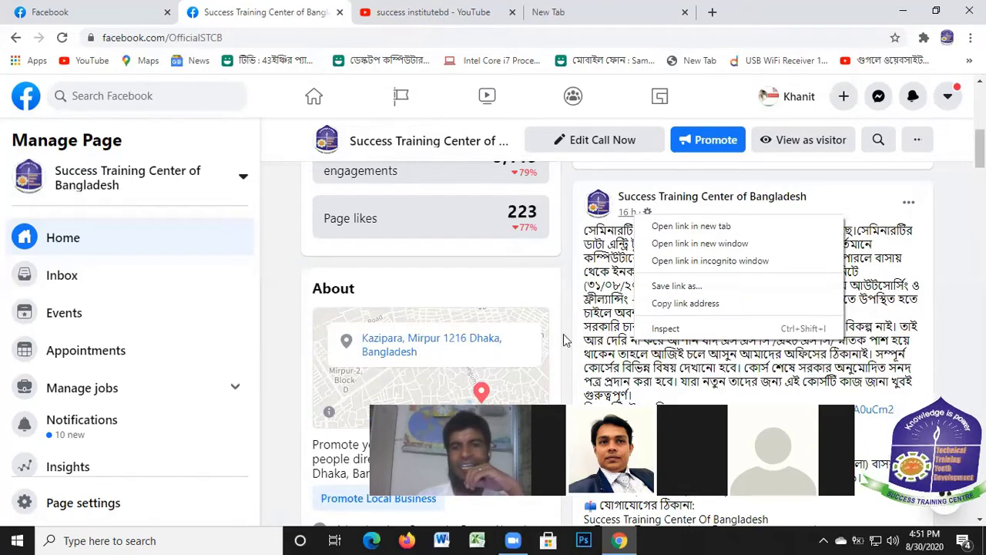
scroll(908, 354, down, 5)
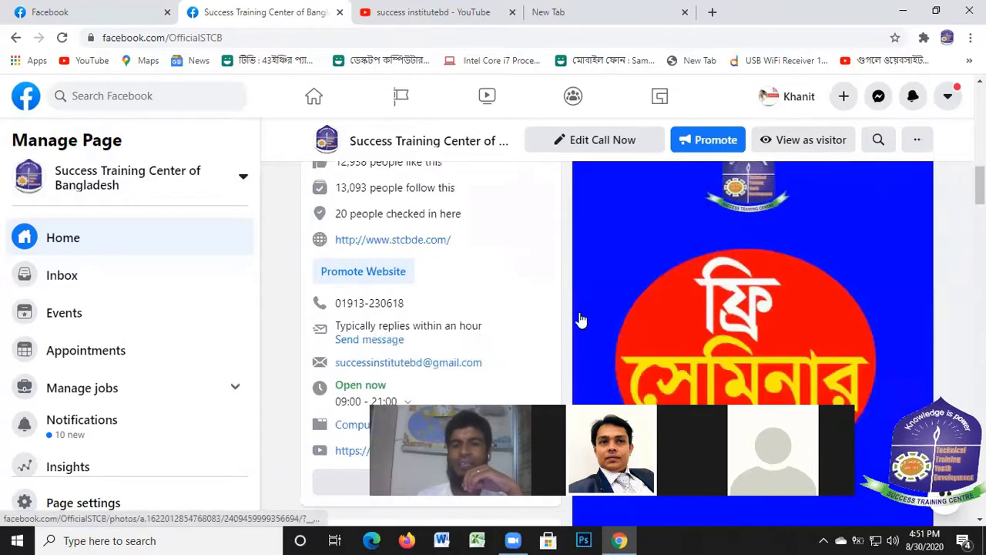
scroll(616, 308, down, 8)
scroll(671, 286, up, 3)
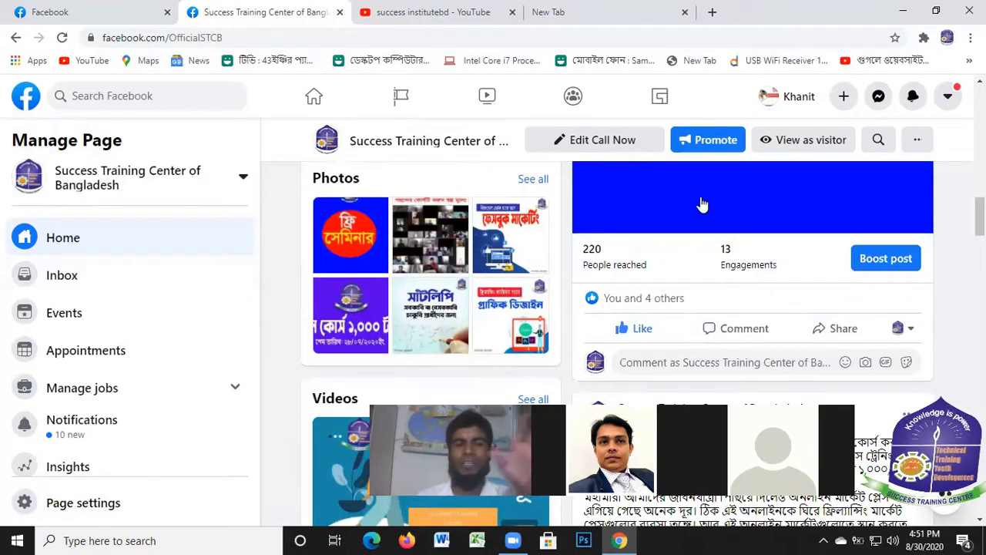
scroll(755, 251, up, 5)
scroll(748, 245, up, 5)
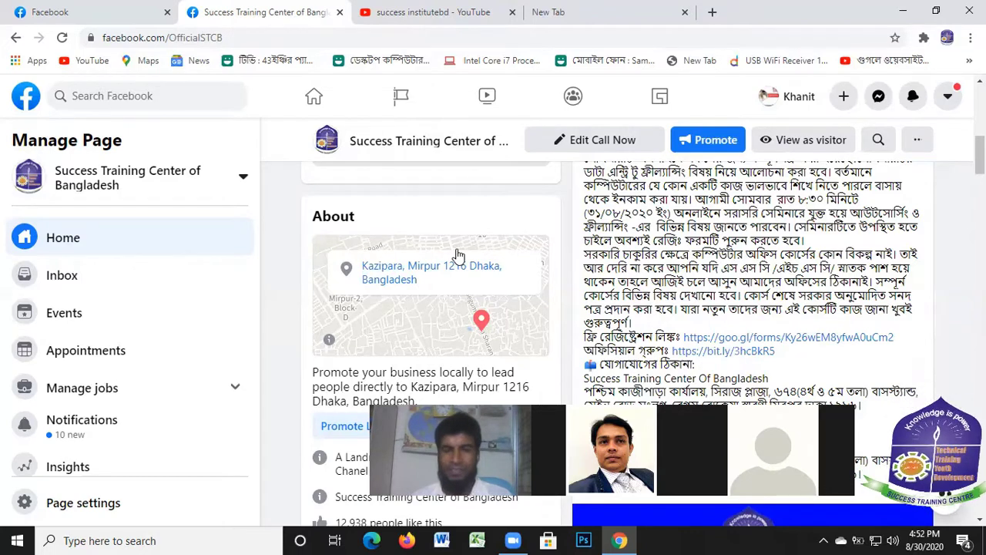
Step: Show the create options for posts, stories, pages, ads and groups, view the new group form, and close it without creating a group
scroll(313, 249, up, 15)
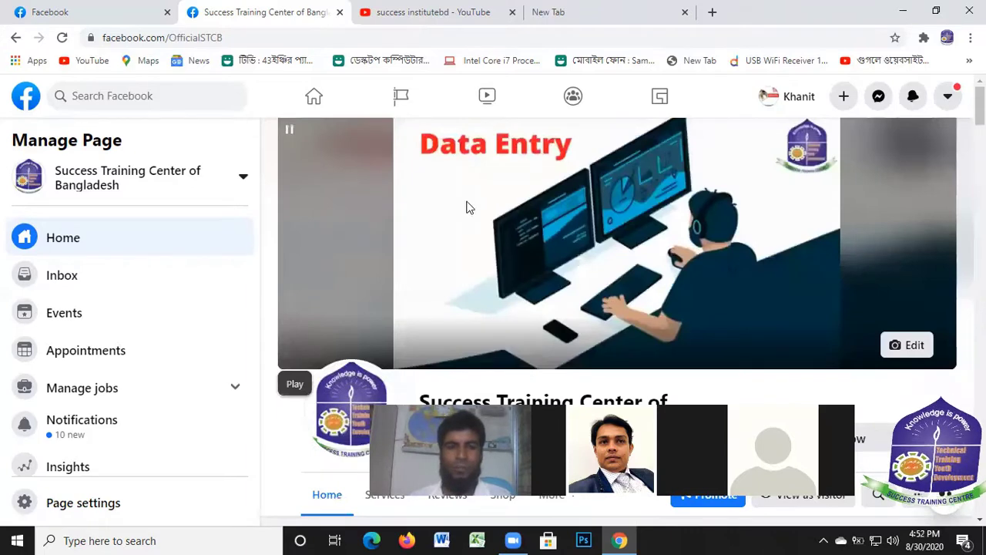
scroll(501, 208, down, 2)
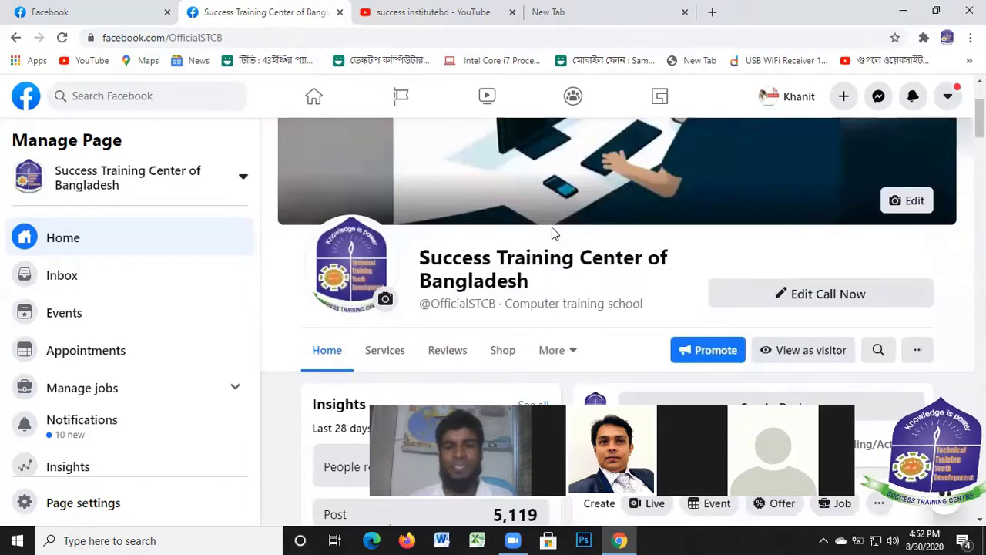
scroll(551, 231, up, 2)
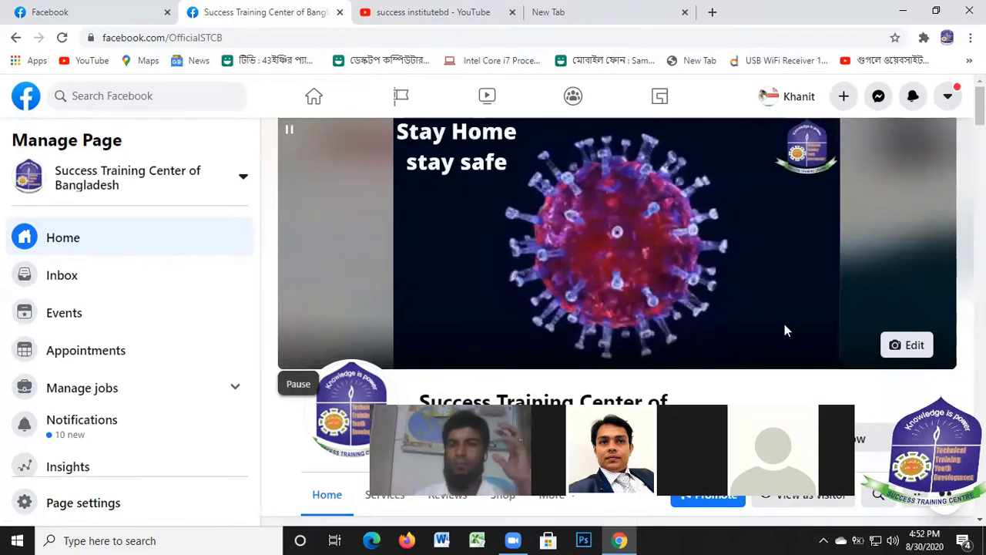
click(844, 100)
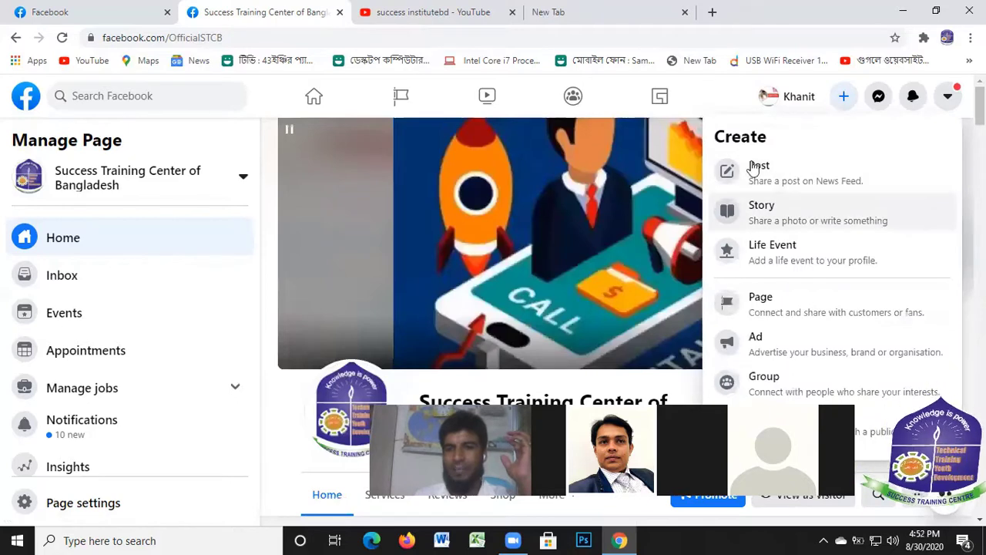
scroll(776, 277, down, 2)
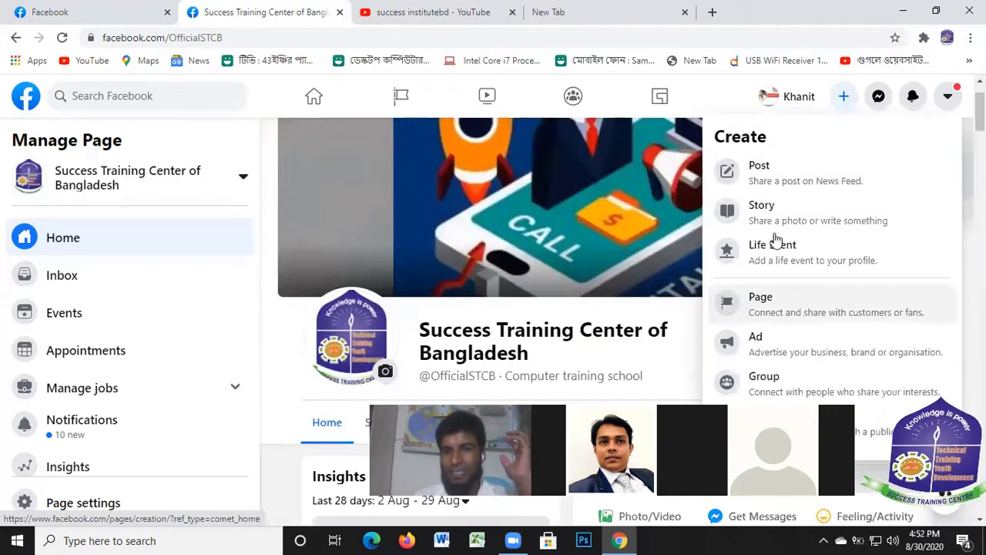
click(788, 389)
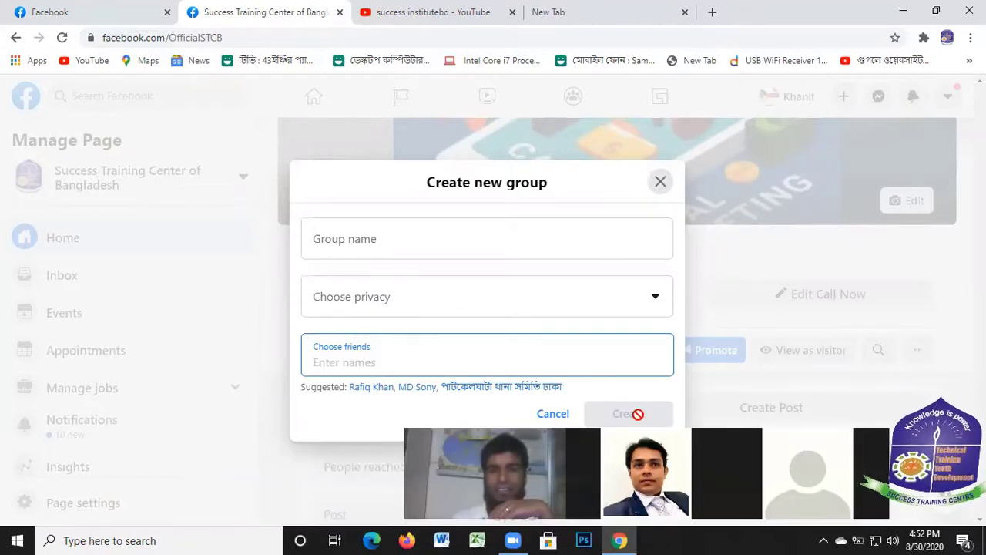
click(661, 183)
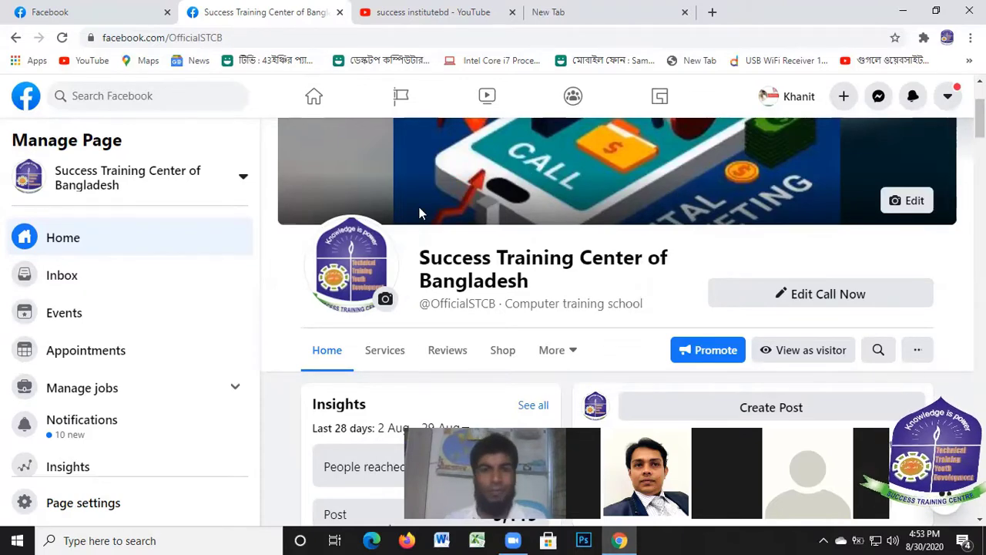
Step: Look through the training center page's About details, photos and free seminar post
scroll(420, 214, down, 5)
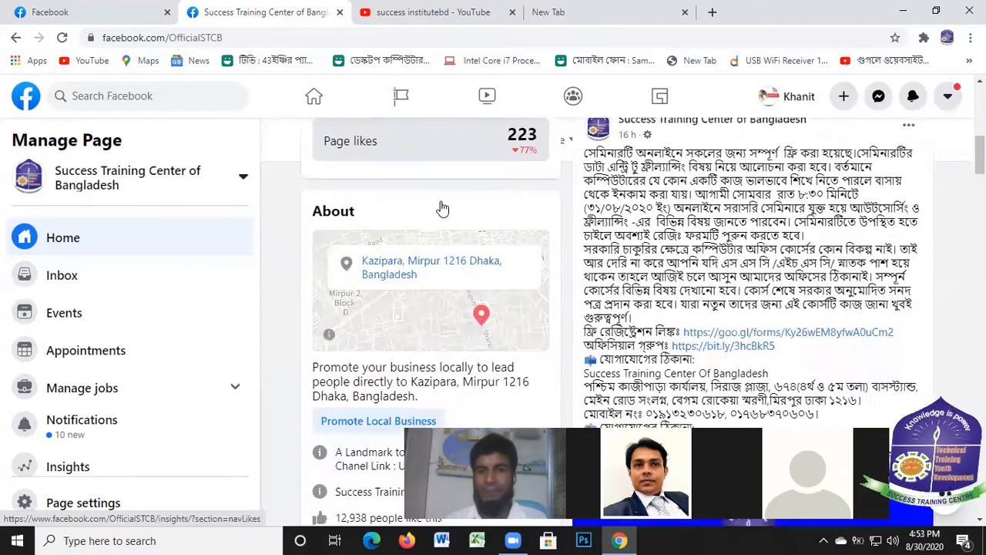
scroll(443, 208, down, 7)
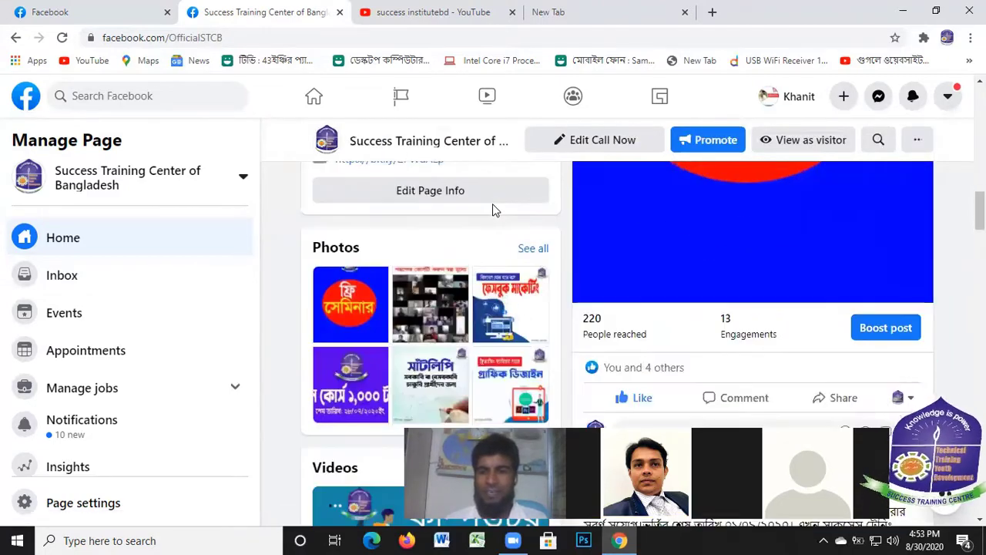
scroll(568, 176, down, 2)
scroll(440, 236, up, 6)
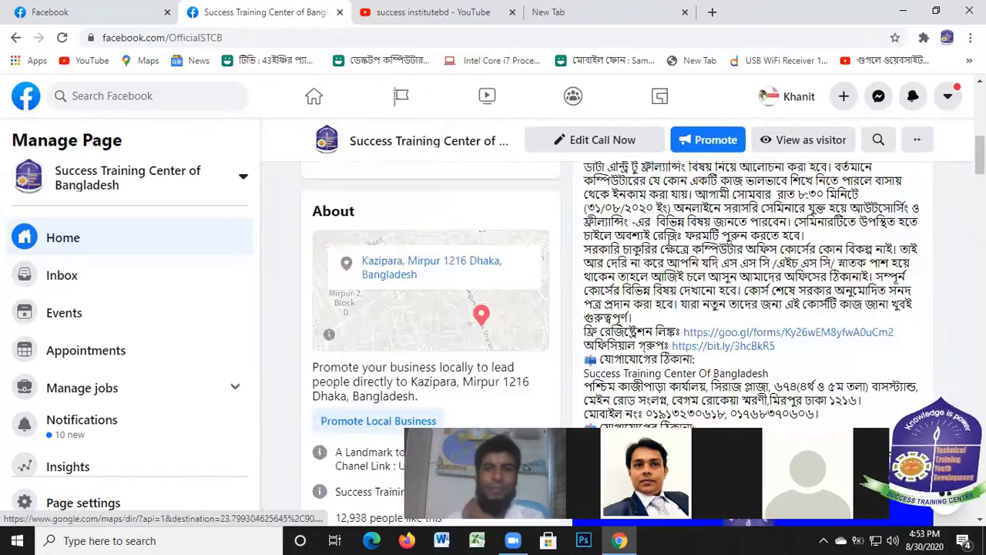
scroll(669, 240, down, 8)
scroll(655, 196, up, 3)
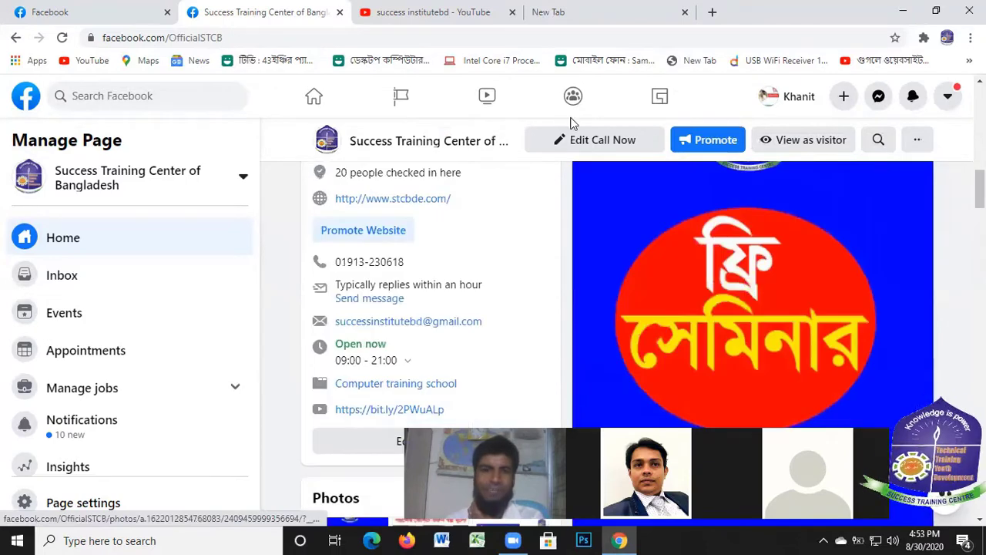
scroll(313, 95, up, 3)
Step: Return to the group search tab, list the managed pages and open the Excellent Beauty Care Bangladesh page
click(88, 21)
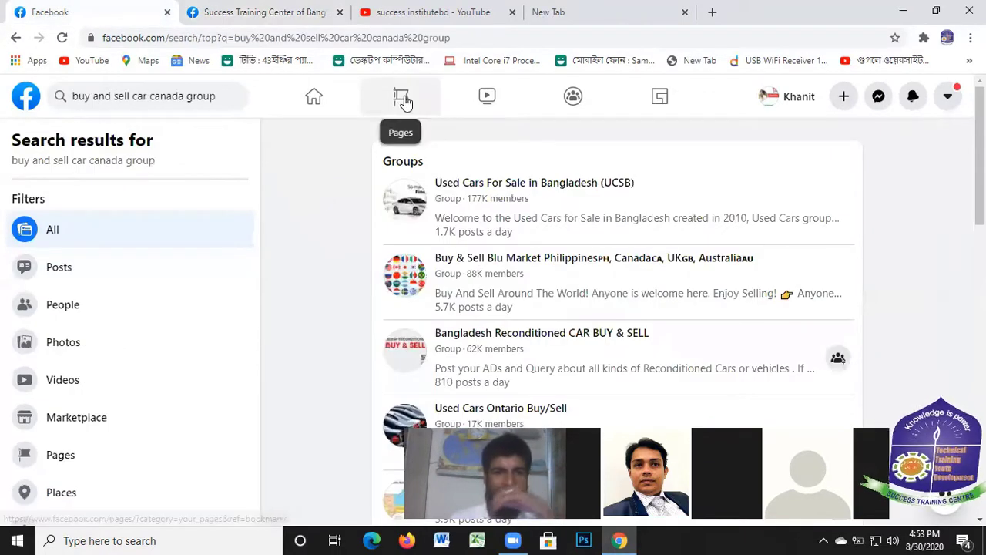
click(404, 100)
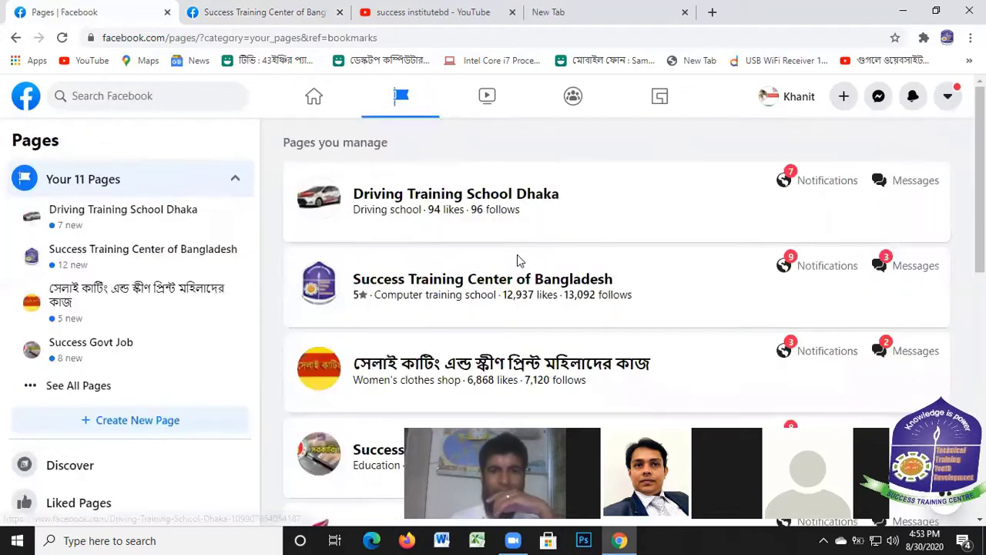
scroll(423, 305, down, 5)
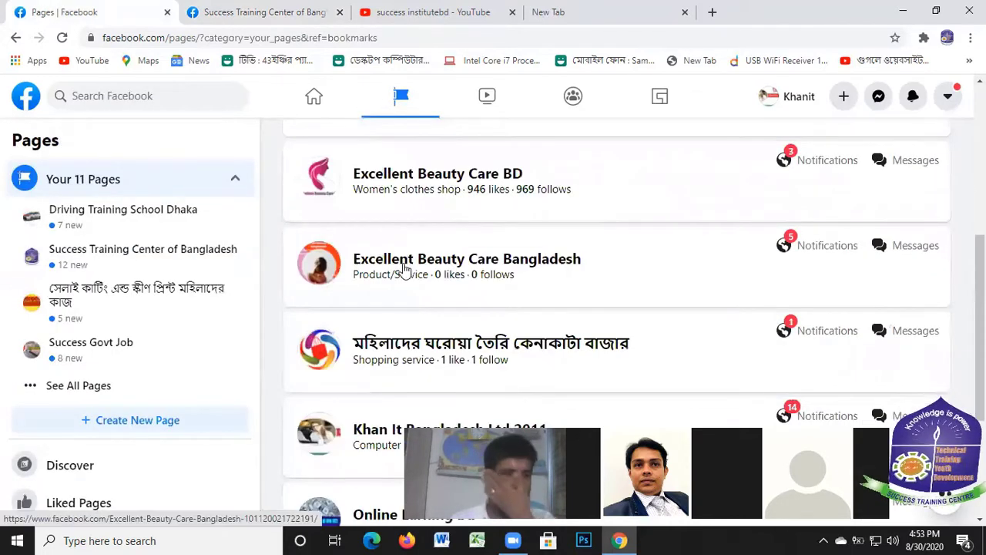
click(407, 267)
scroll(623, 266, down, 1)
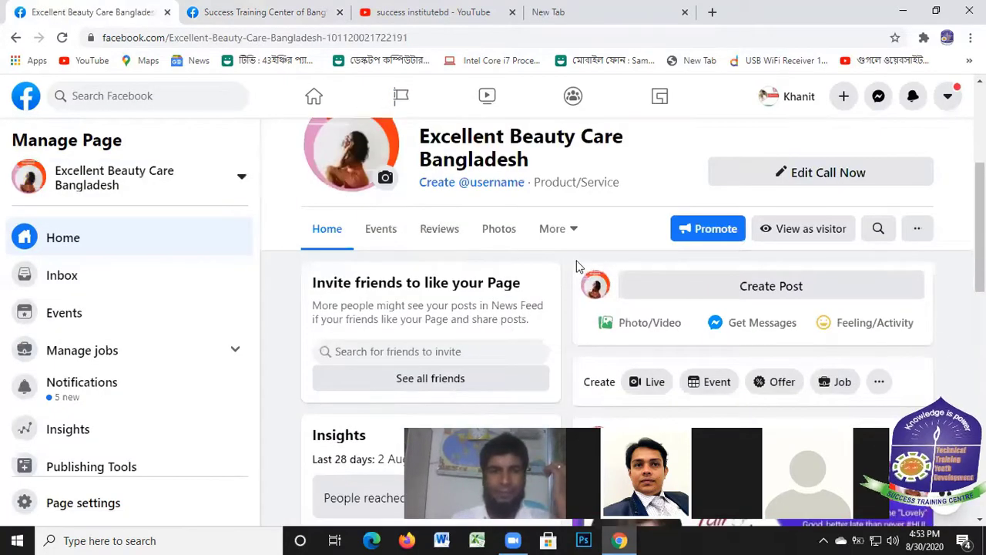
Step: Examine the Excellent Beauty Care Bangladesh page's header, insights, contact details, event and recent posts
scroll(292, 200, up, 2)
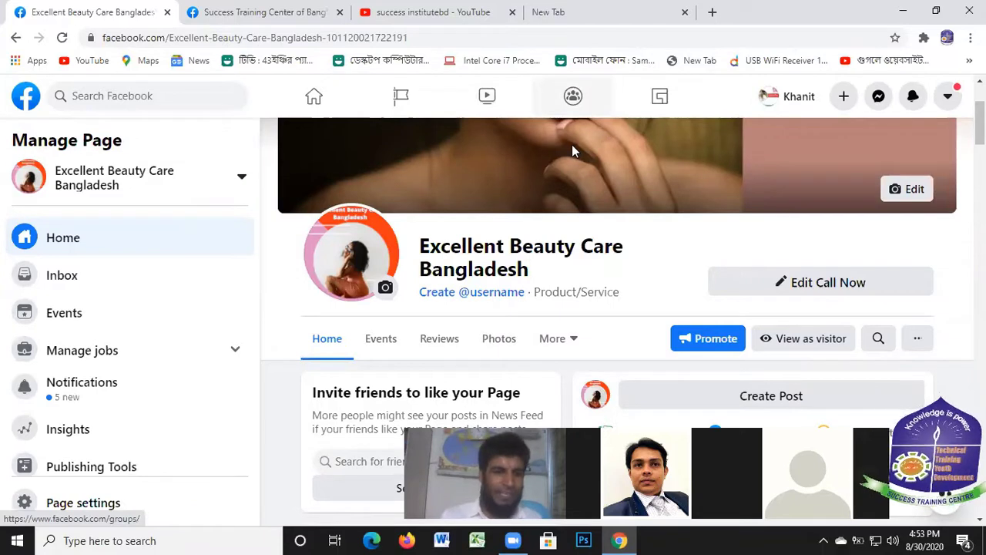
scroll(94, 343, down, 2)
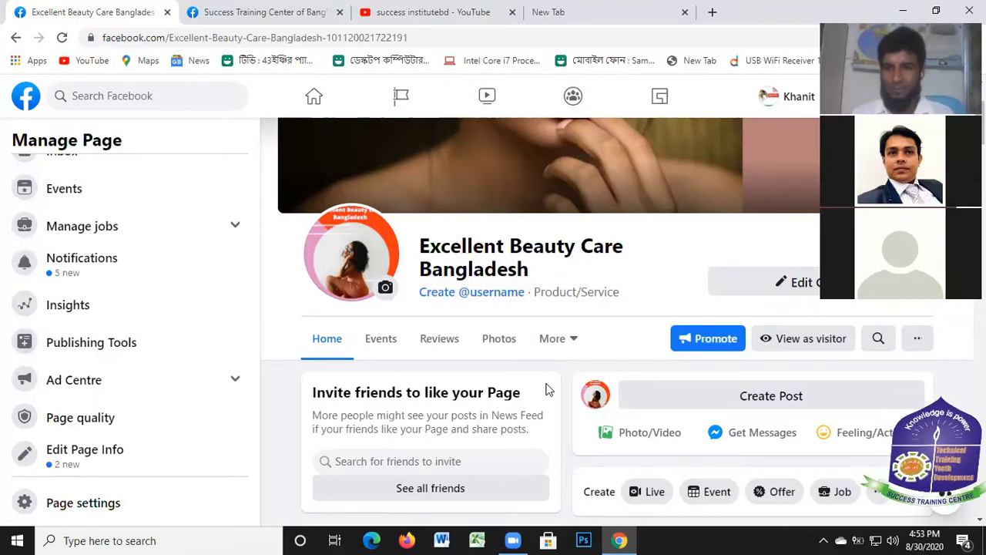
scroll(712, 385, down, 6)
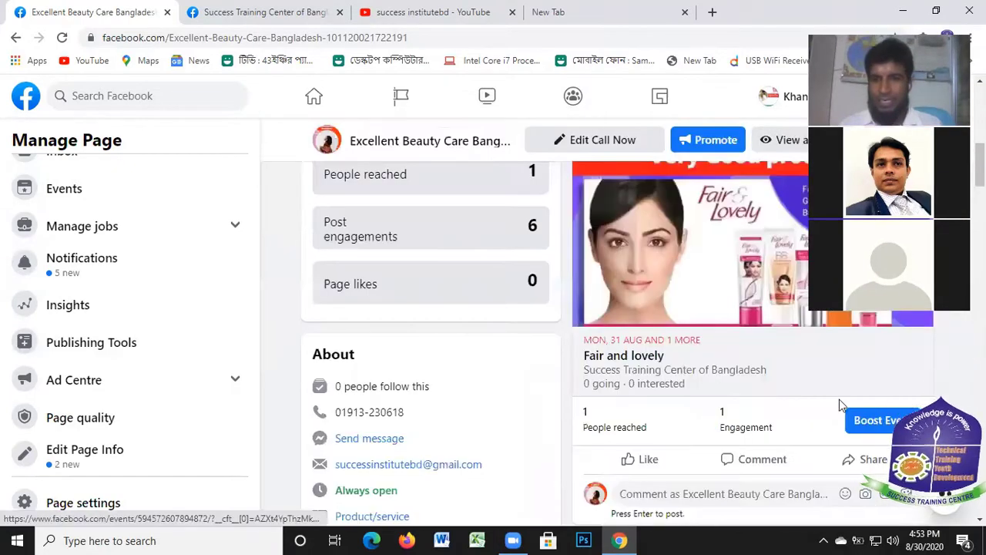
scroll(682, 440, up, 2)
scroll(760, 436, down, 2)
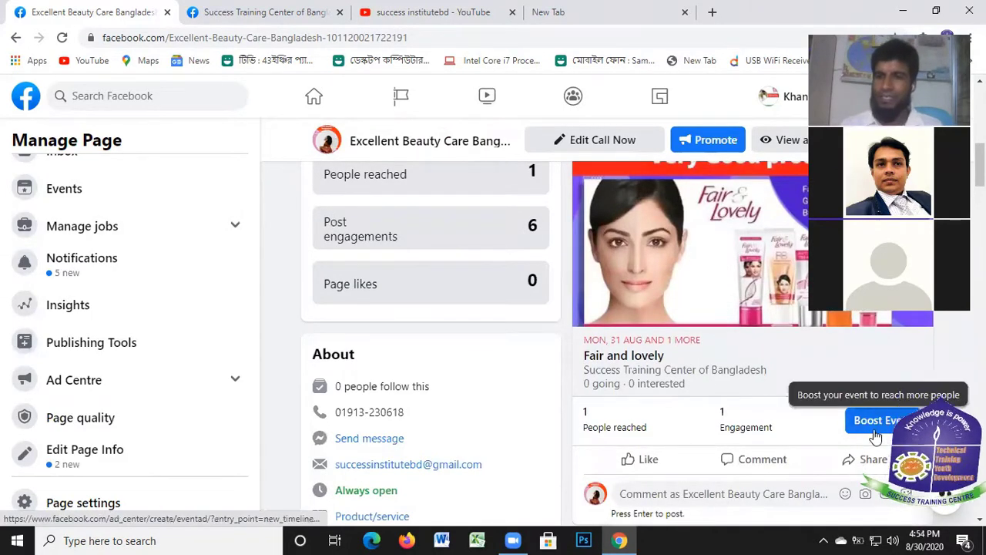
scroll(678, 400, down, 3)
scroll(732, 370, up, 1)
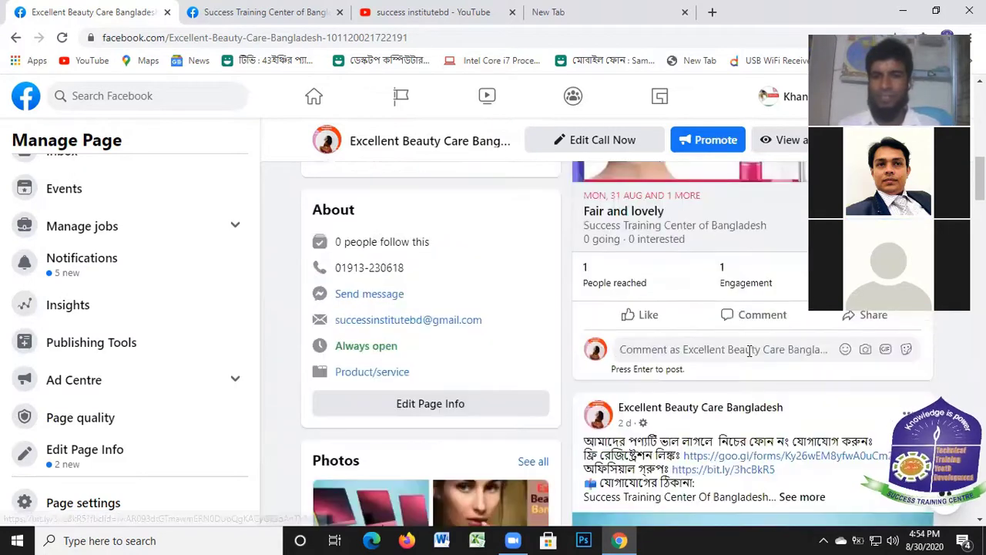
scroll(753, 356, down, 4)
scroll(645, 403, up, 8)
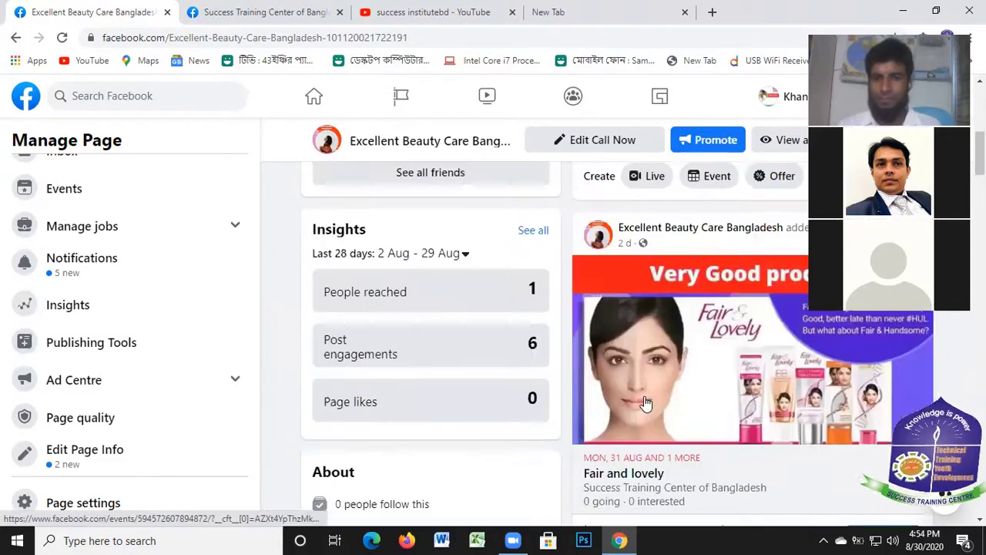
scroll(645, 403, up, 1)
scroll(702, 394, down, 5)
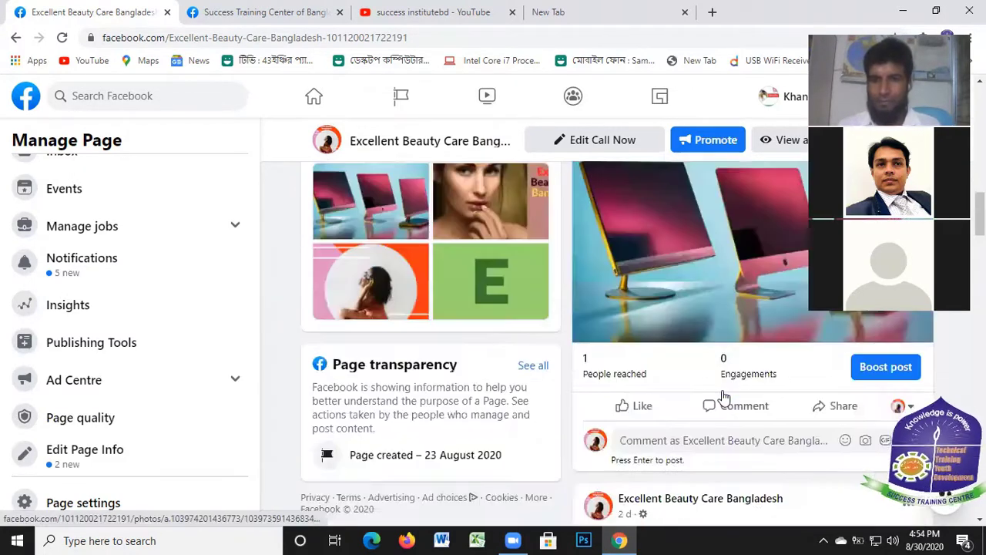
Step: Expand the full text of the post with the three computers and review its image and reach figures
scroll(716, 385, down, 3)
click(804, 353)
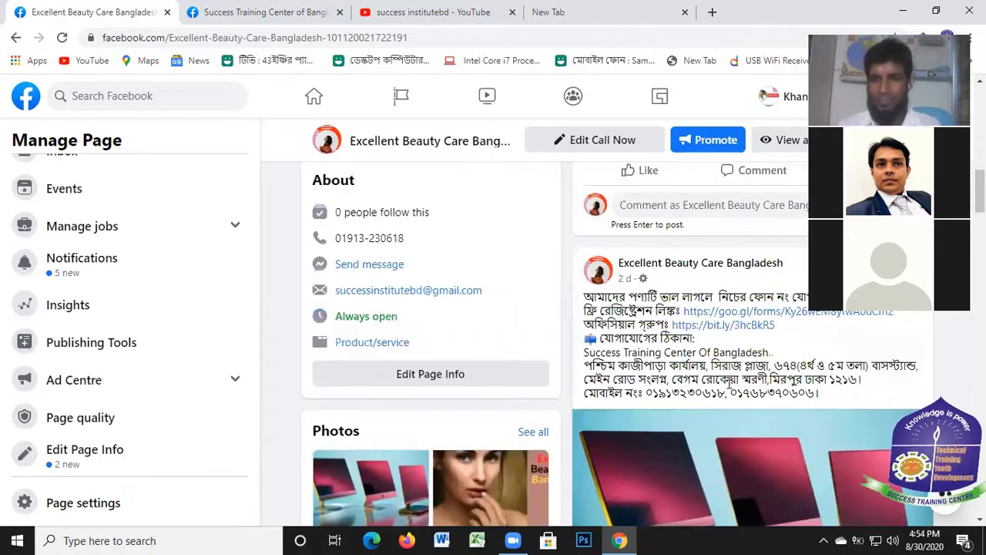
scroll(768, 423, down, 3)
scroll(773, 381, up, 1)
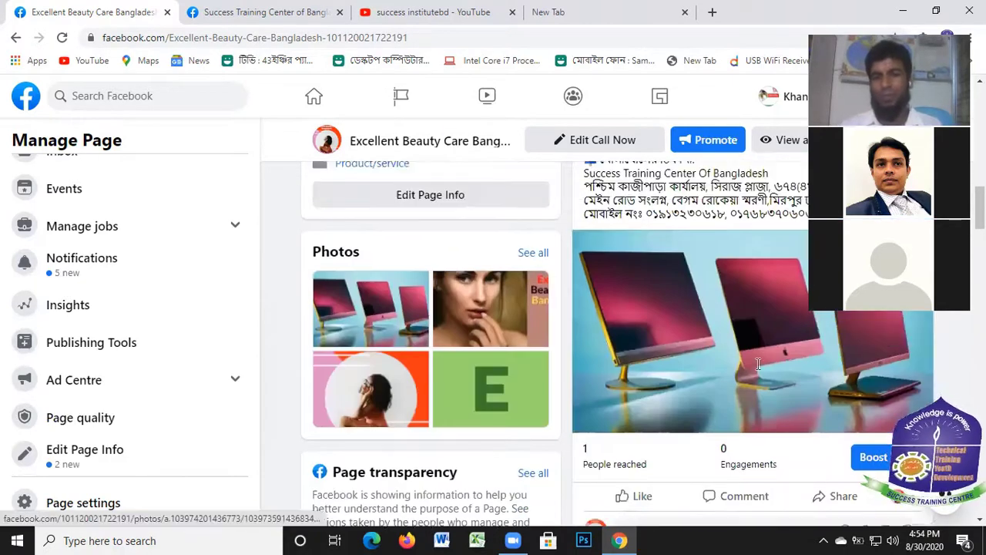
scroll(656, 429, up, 2)
scroll(878, 419, down, 3)
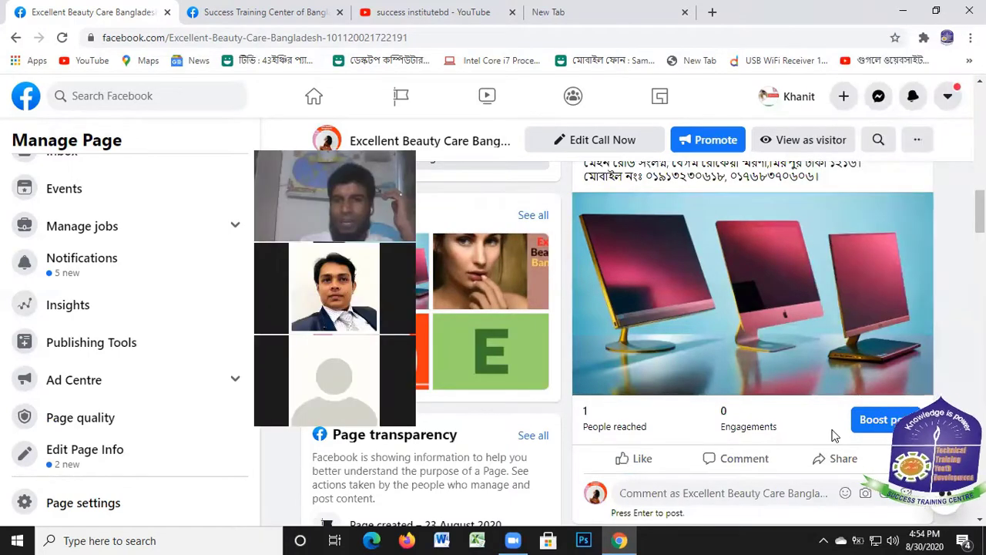
Step: Examine the "Fair and lovely" event post's banner, date, reach figures and boost option
scroll(788, 302, up, 5)
scroll(686, 306, down, 2)
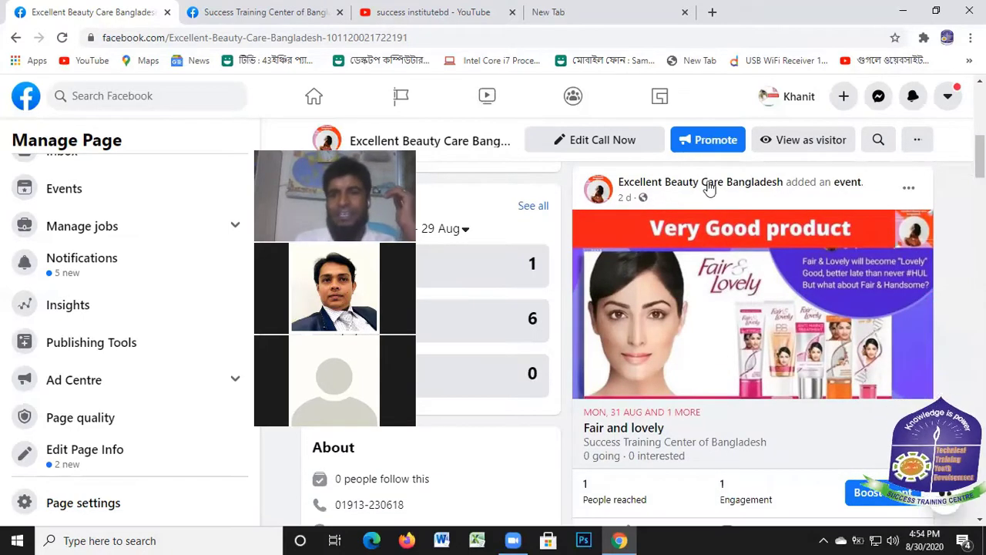
scroll(673, 366, down, 1)
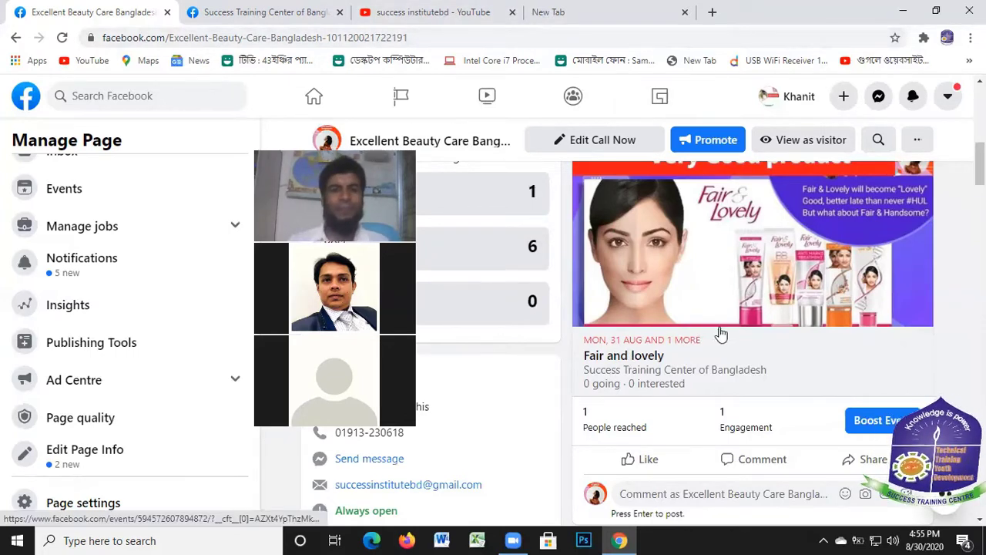
scroll(724, 309, down, 1)
scroll(771, 301, up, 3)
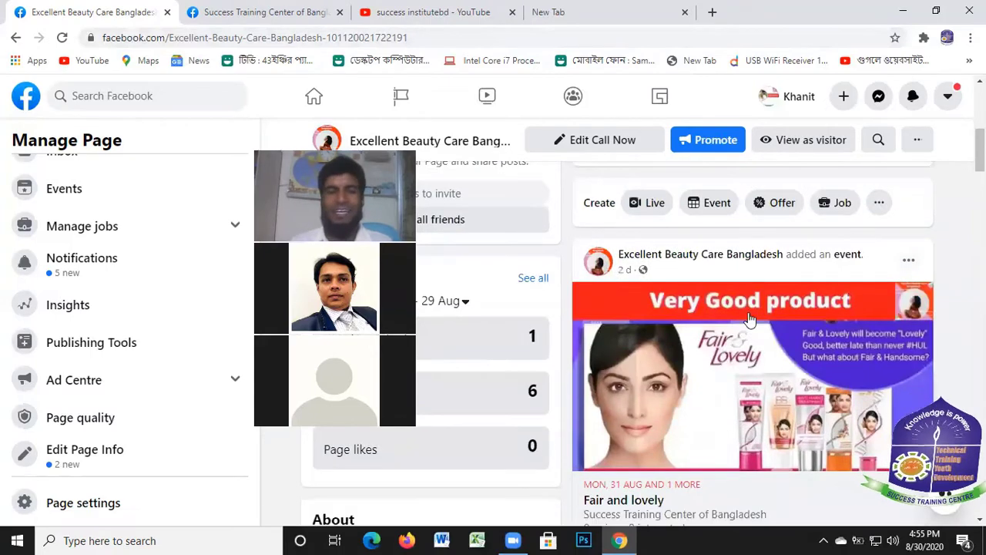
scroll(747, 324, down, 6)
scroll(751, 331, up, 4)
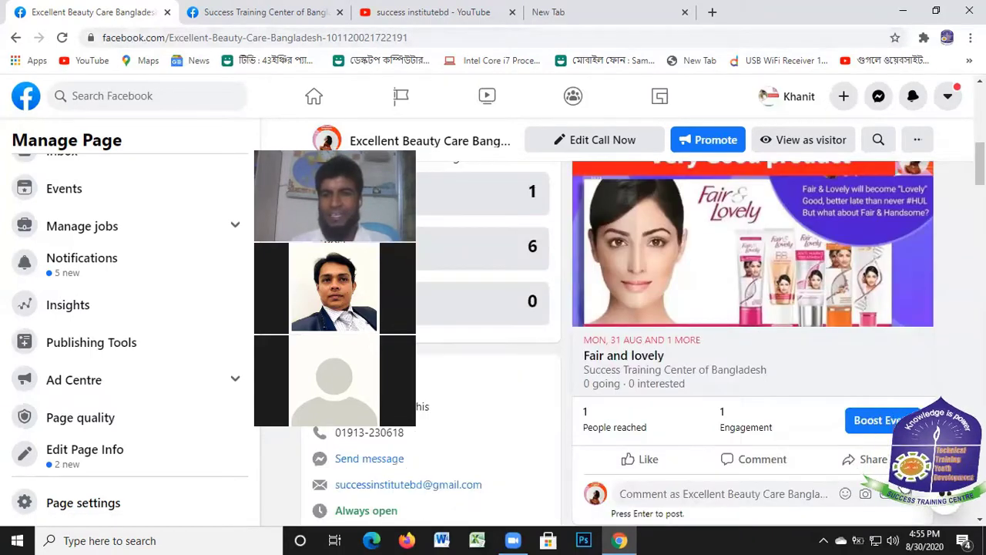
Step: Review the computer post's registration link, group link and contact text against its image, engagement figures and boost option
scroll(754, 355, down, 5)
scroll(757, 408, up, 3)
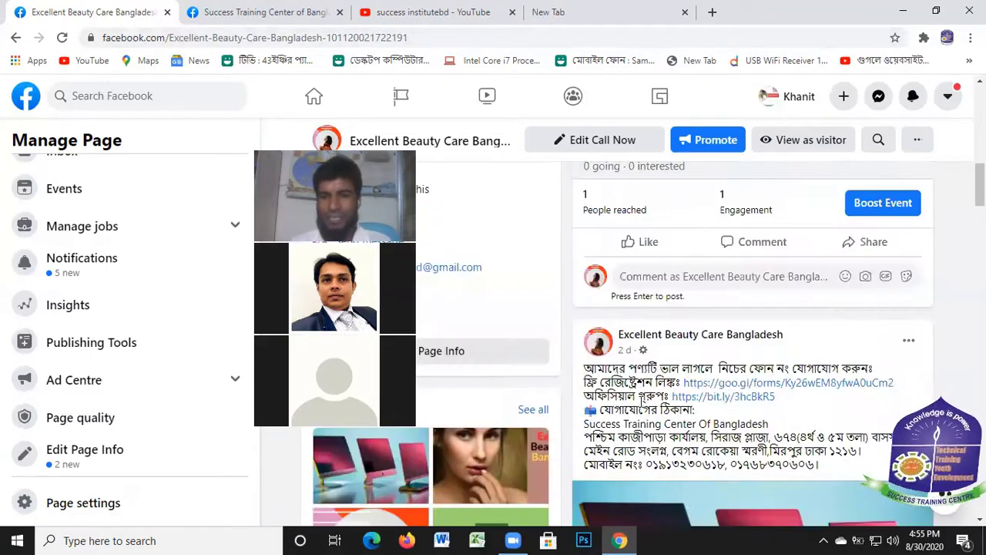
scroll(770, 412, down, 1)
scroll(775, 413, down, 7)
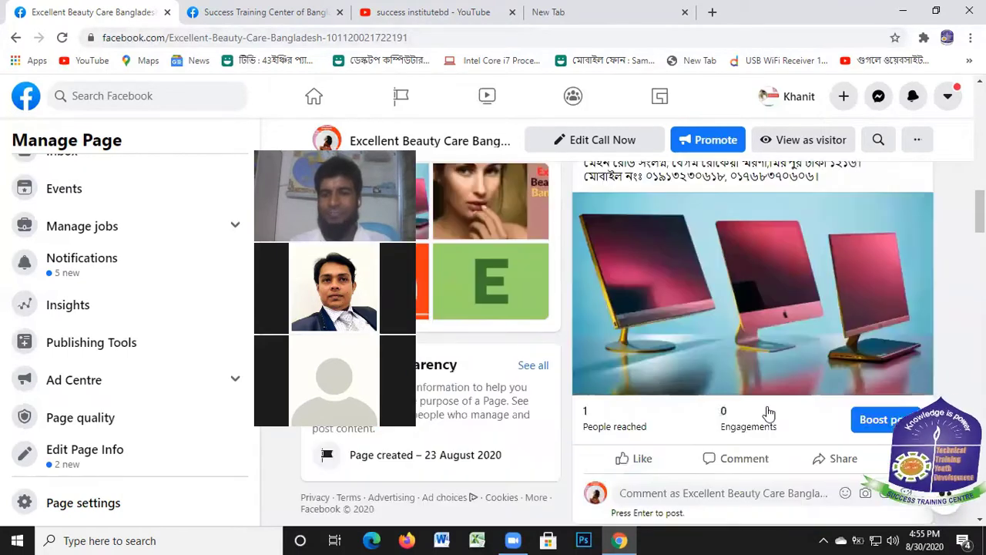
scroll(809, 389, up, 1)
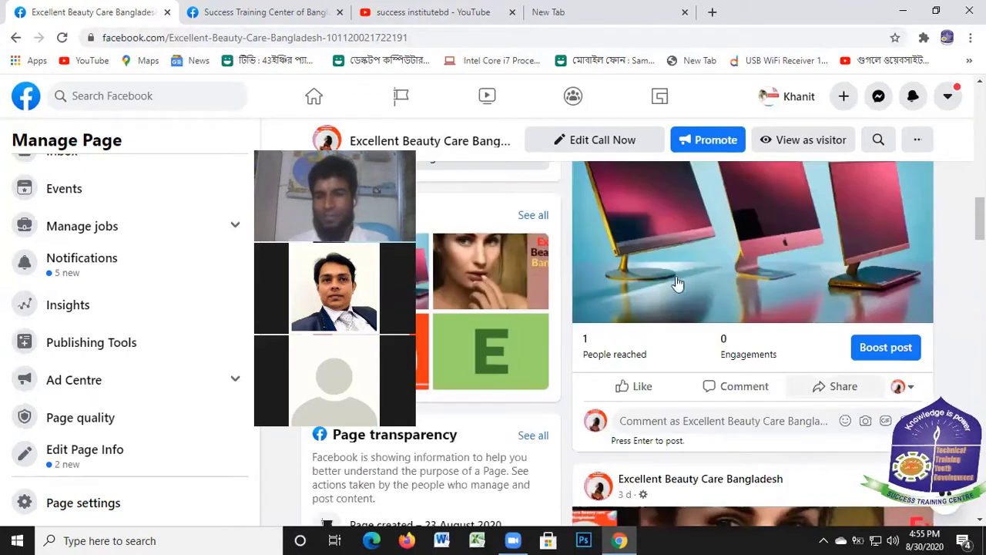
scroll(694, 308, up, 4)
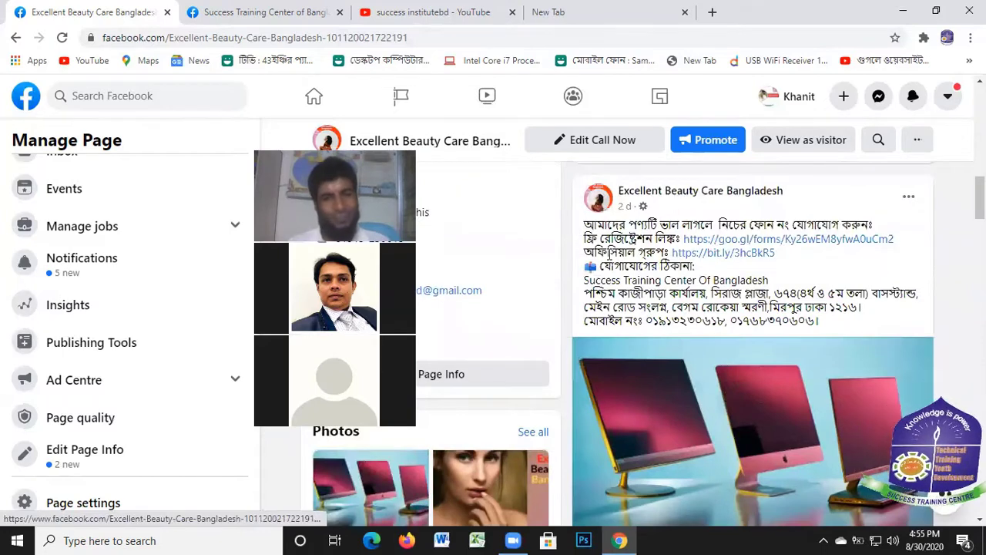
scroll(809, 362, down, 4)
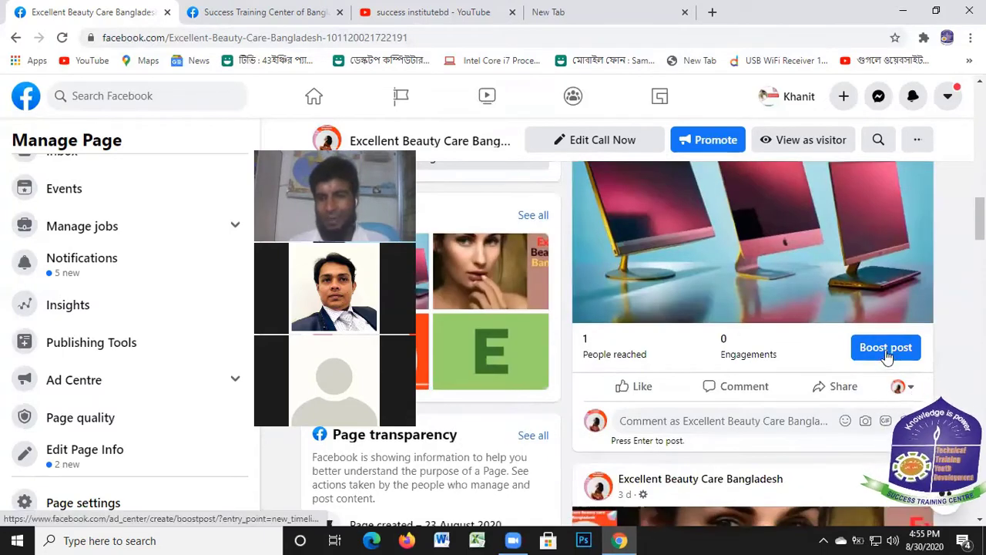
scroll(840, 367, up, 4)
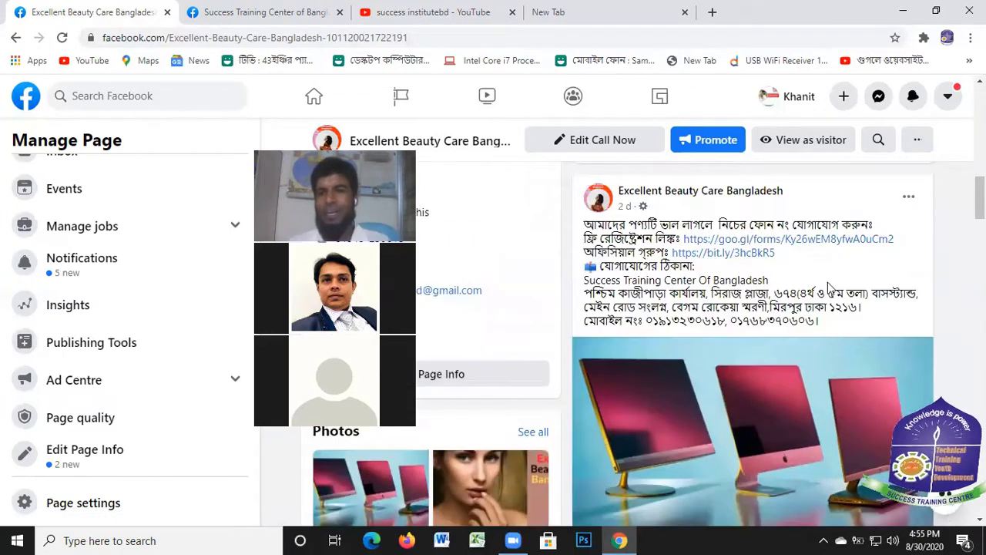
Step: Go over the three-computers post again, checking its address and mobile number lines, image and reach figures
scroll(828, 281, up, 4)
scroll(770, 308, down, 5)
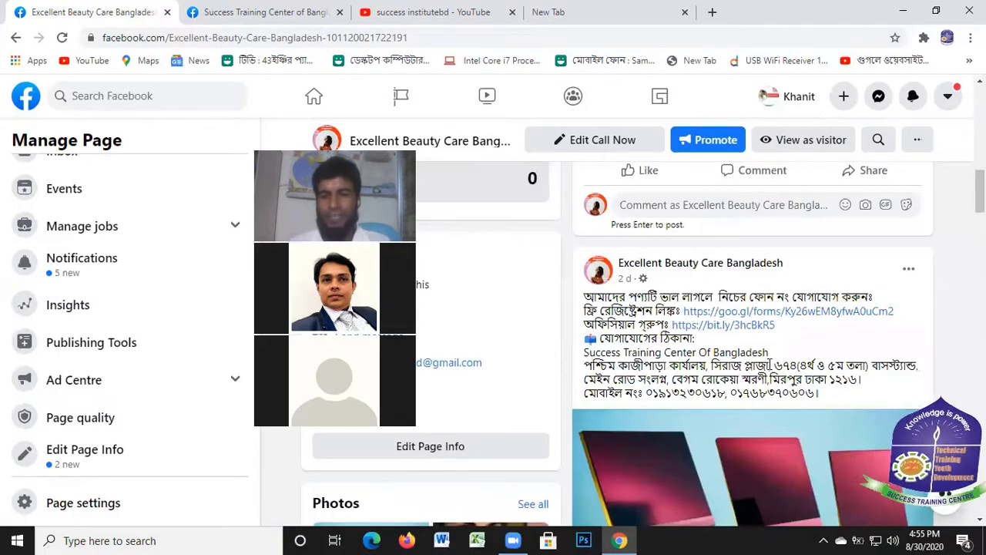
scroll(837, 418, down, 2)
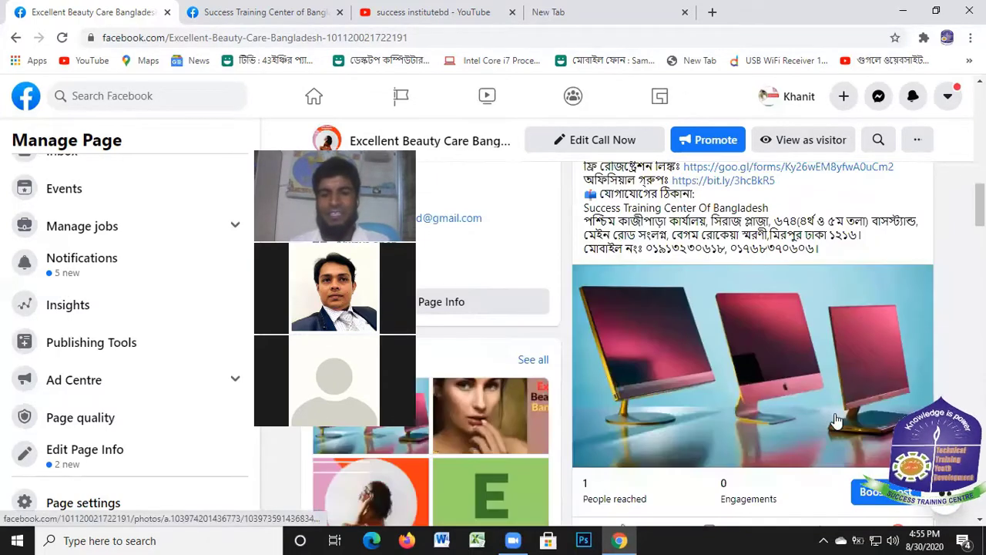
scroll(612, 408, down, 2)
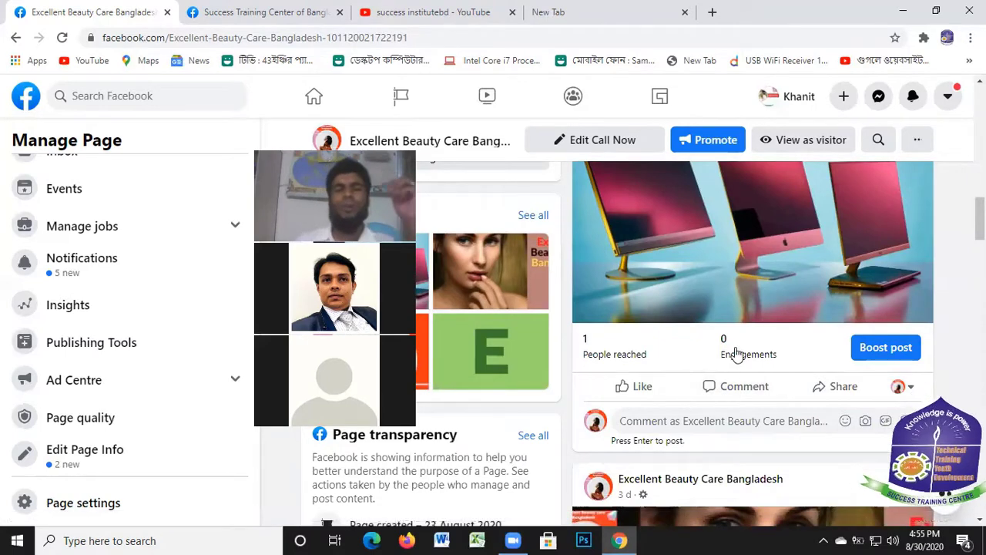
scroll(738, 343, up, 1)
scroll(738, 331, down, 2)
scroll(857, 315, down, 2)
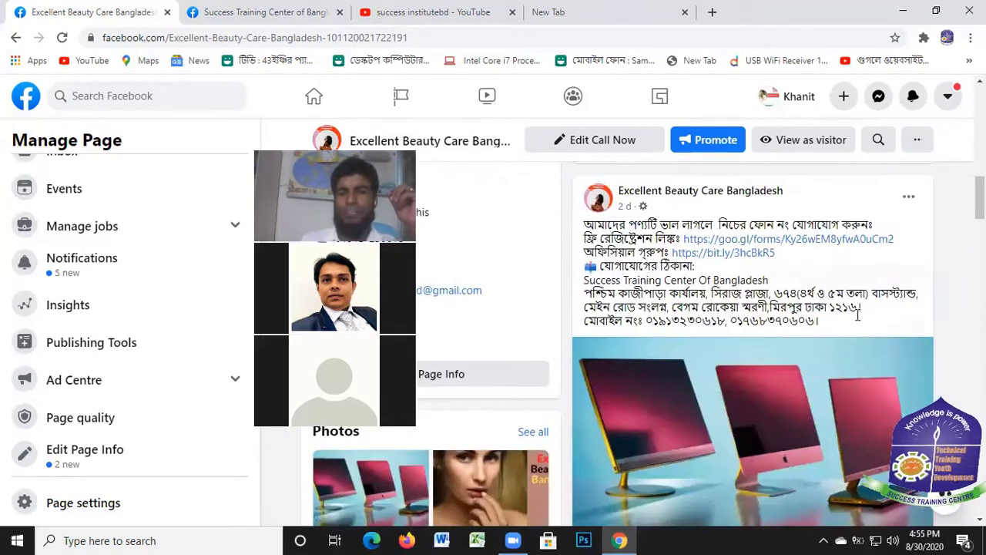
Step: Compare the "Fair and lovely" event, the computer post and the Call Now post on the page's timeline
scroll(759, 294, up, 8)
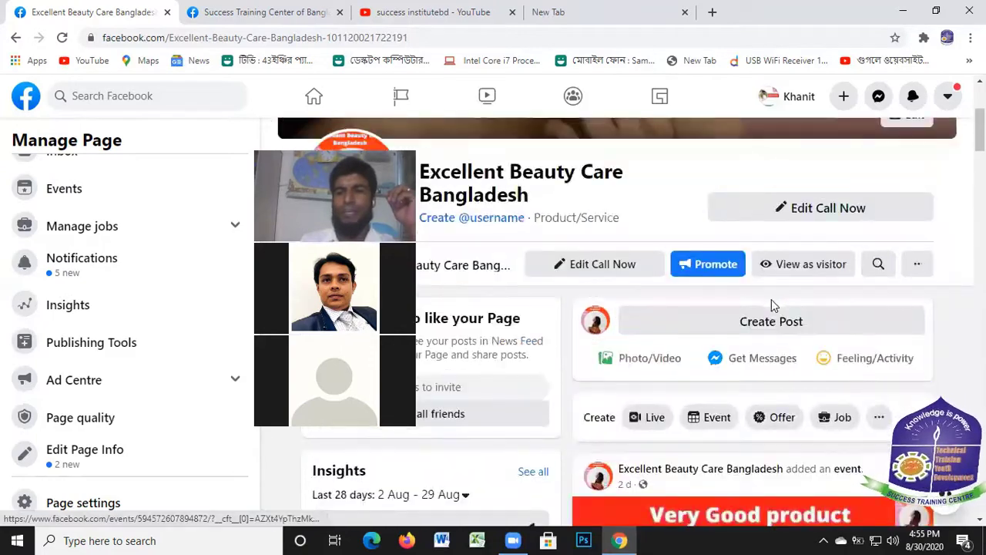
scroll(772, 299, down, 3)
scroll(836, 414, down, 4)
scroll(753, 409, up, 3)
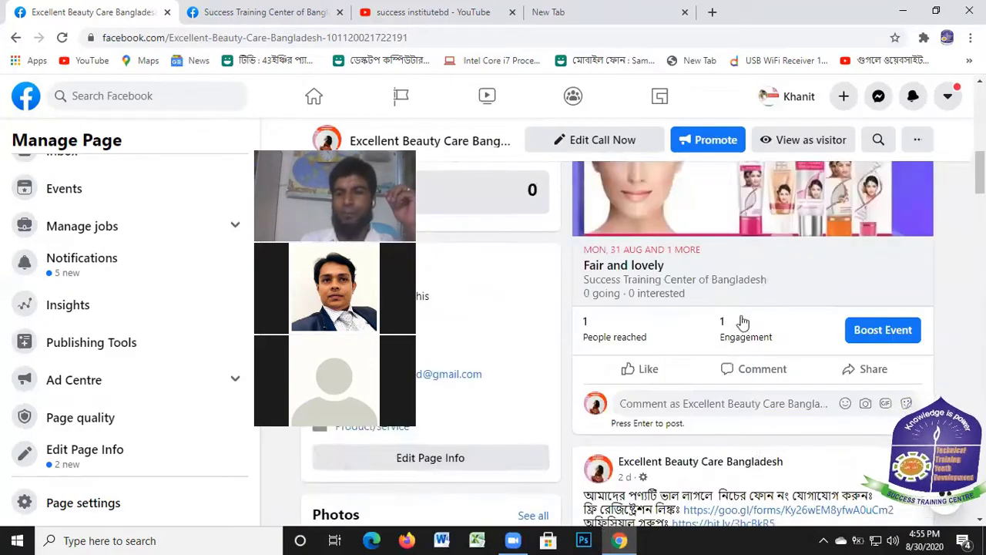
scroll(738, 291, down, 5)
scroll(742, 302, up, 6)
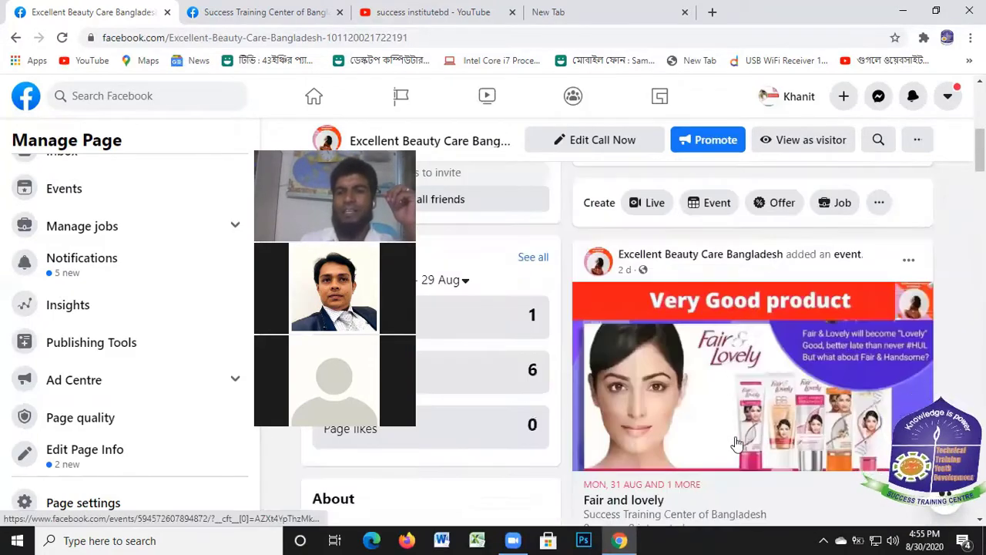
scroll(738, 443, down, 6)
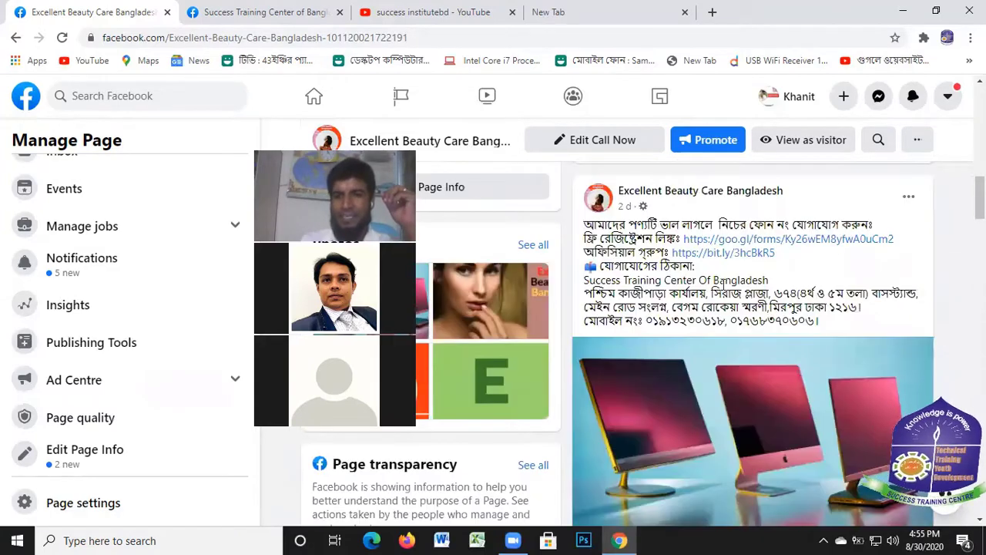
scroll(711, 337, down, 5)
scroll(711, 337, up, 2)
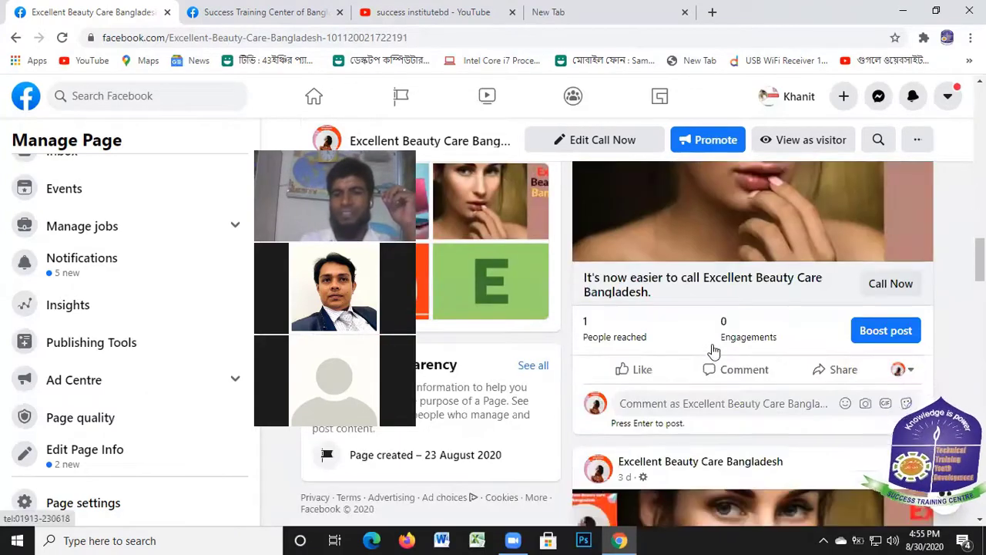
Step: Open the computer post's options and review the choices for editing, deleting, changing the date and pinning it to the page's top
scroll(732, 339, up, 5)
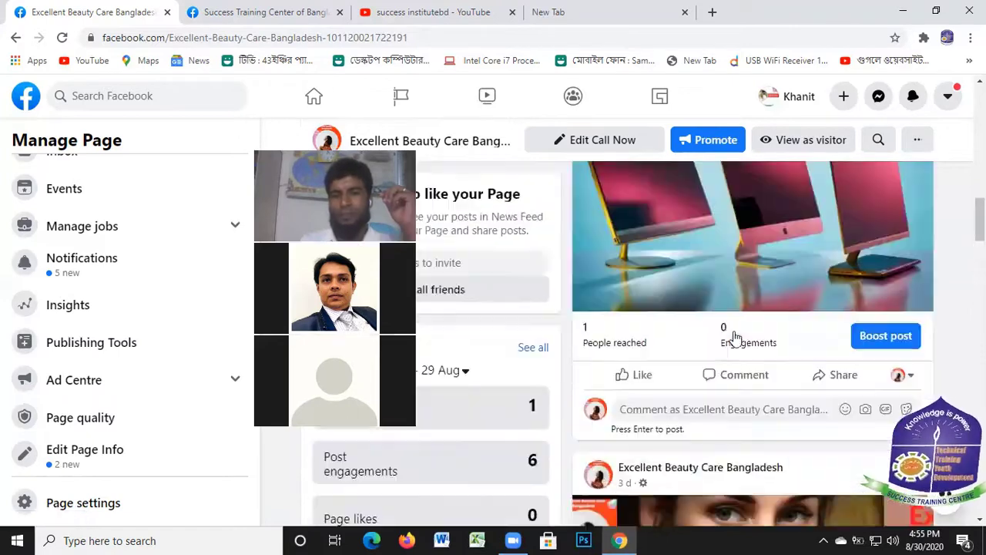
scroll(736, 339, up, 4)
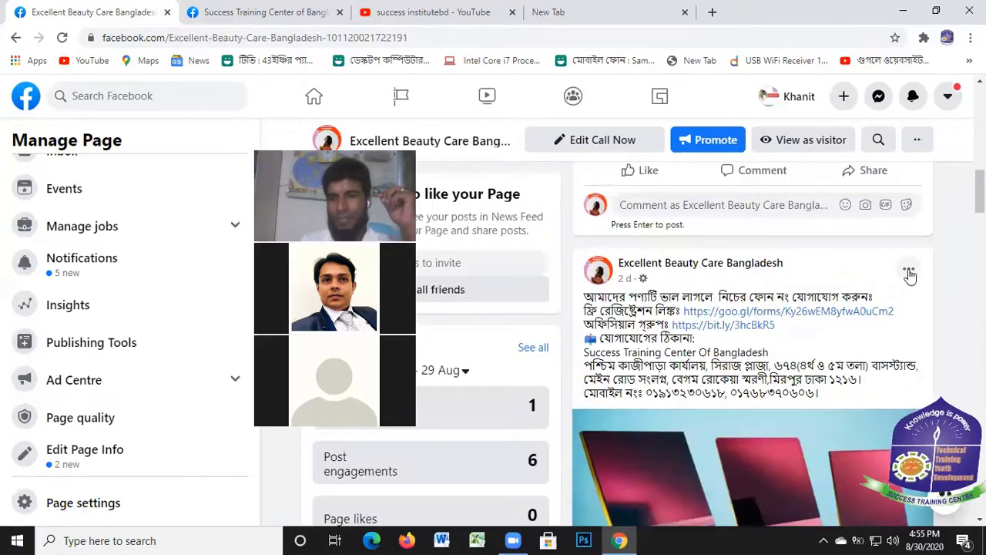
click(909, 272)
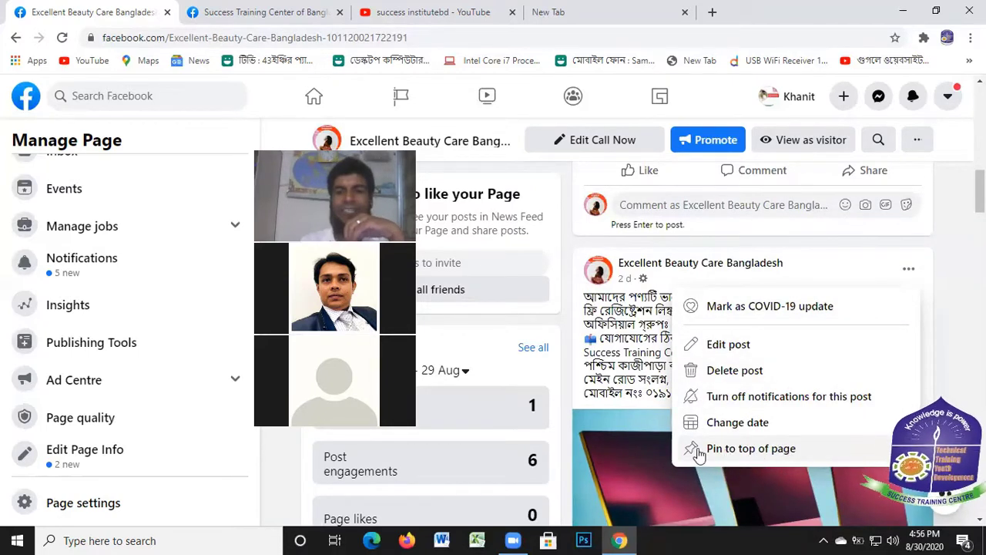
scroll(752, 343, down, 5)
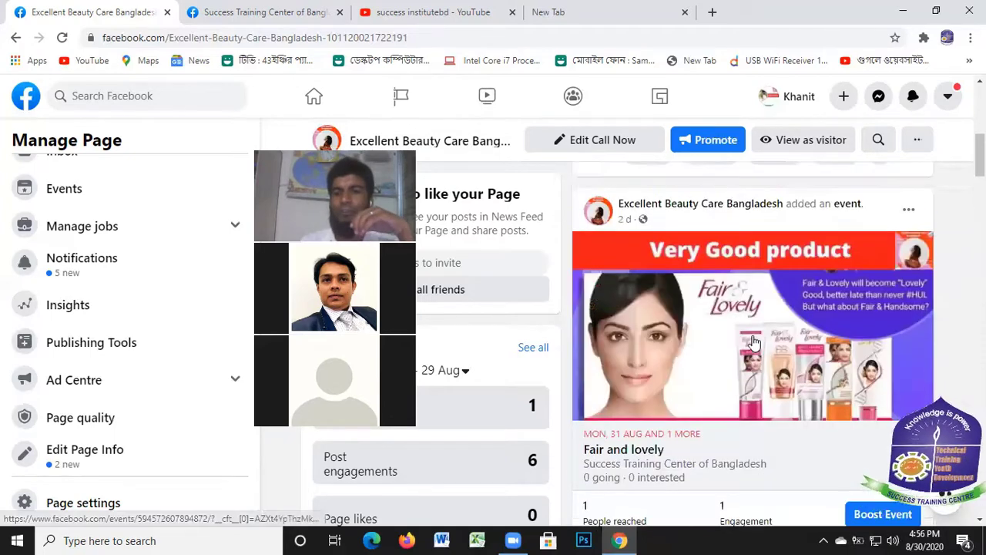
Step: Start a new post on the Excellent Beauty Care Bangladesh page and apply the light blue stethoscope background
scroll(752, 343, up, 1)
scroll(743, 382, up, 1)
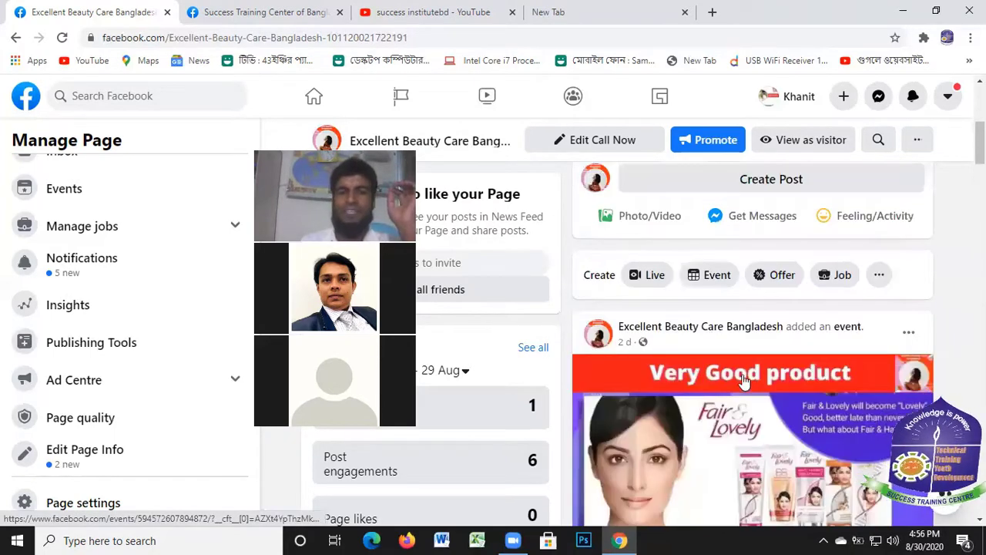
scroll(747, 378, up, 1)
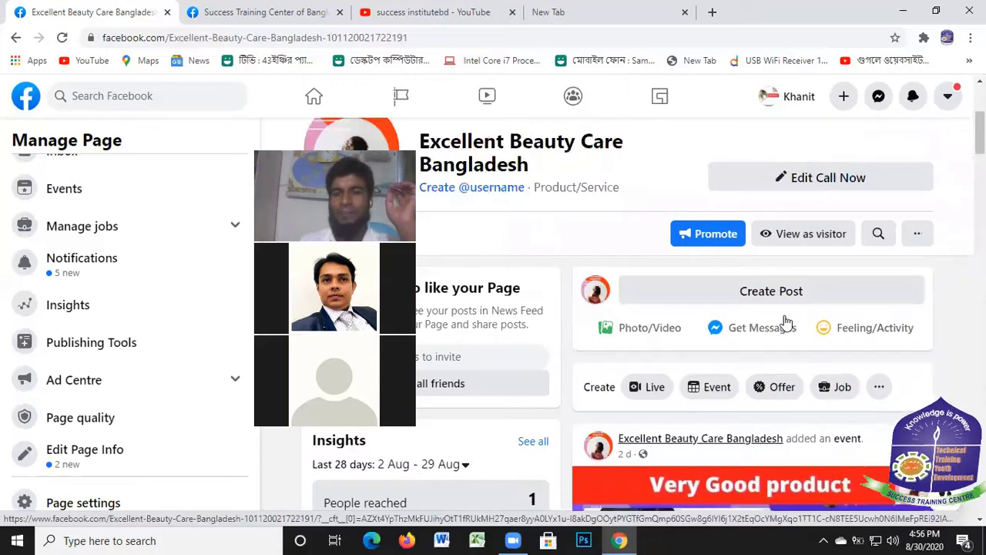
scroll(794, 369, down, 2)
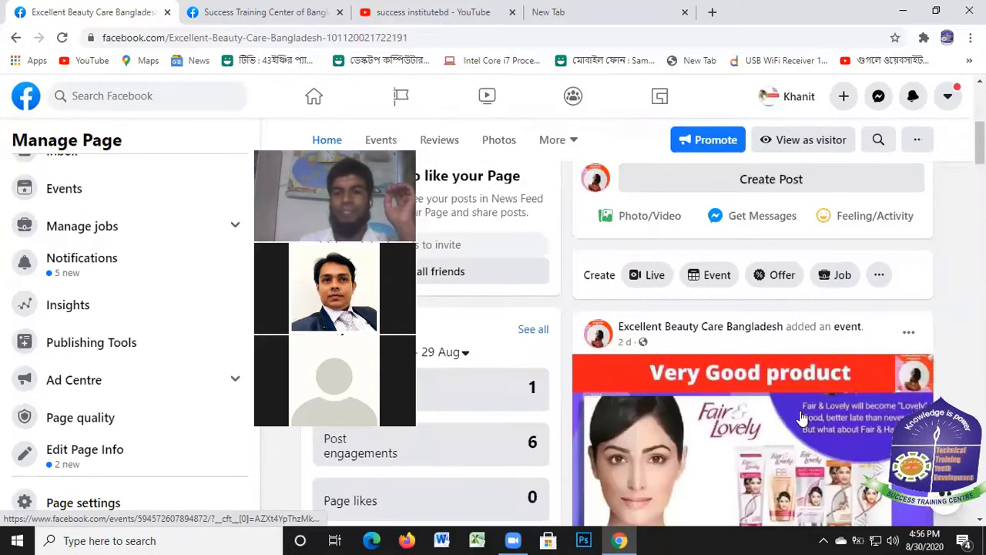
click(755, 182)
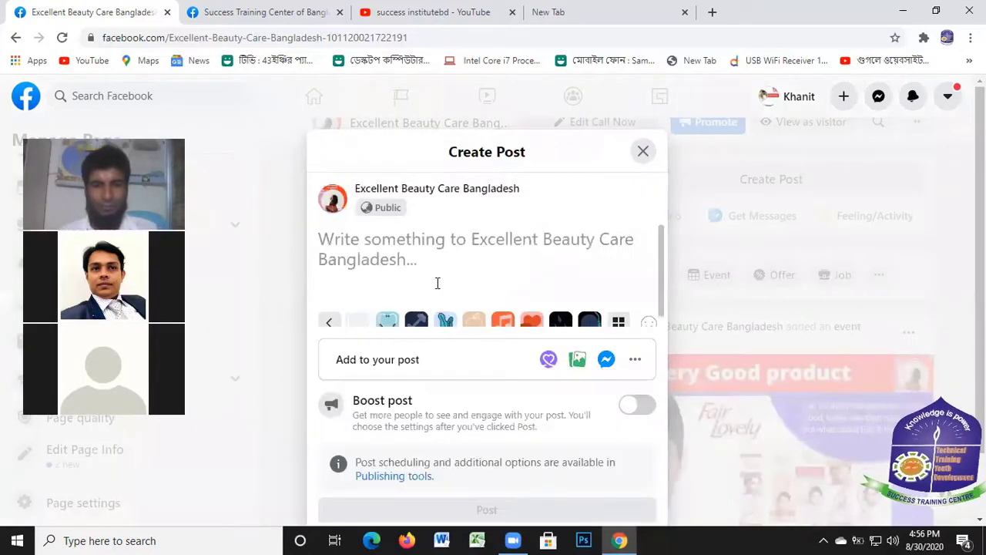
scroll(495, 301, down, 1)
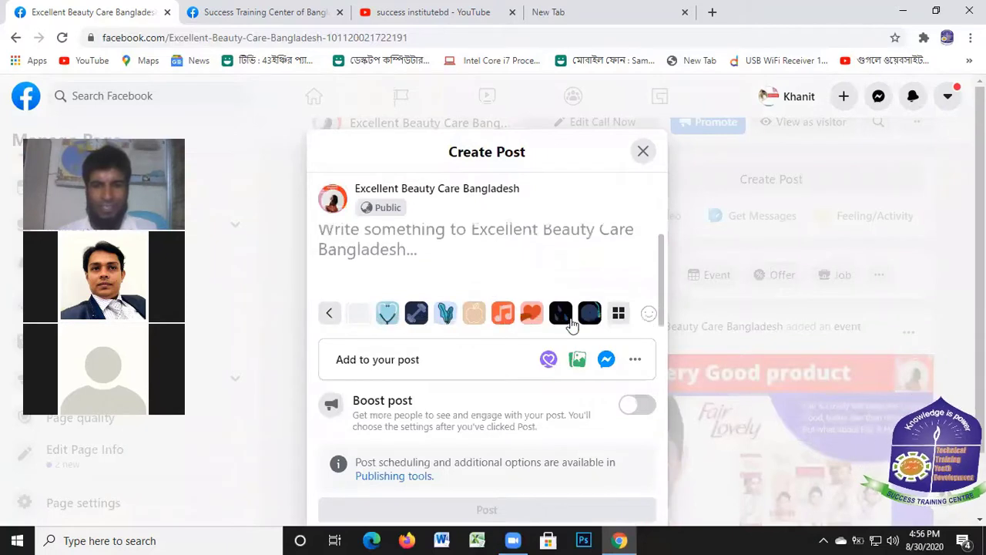
click(386, 313)
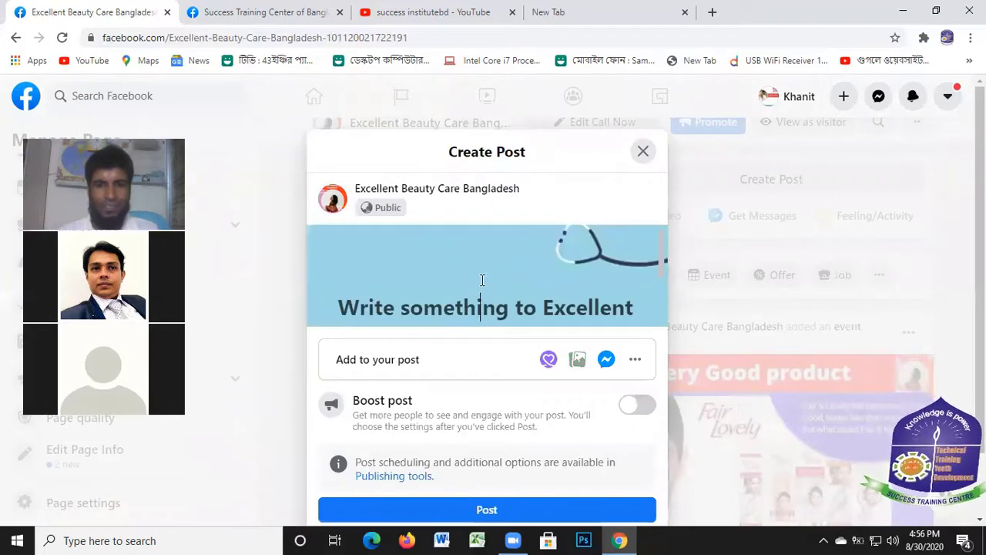
Step: Paste the copied Bengali course announcement with its registration link, group link and contact details into the post and check the text
scroll(481, 280, down, 1)
scroll(481, 281, up, 3)
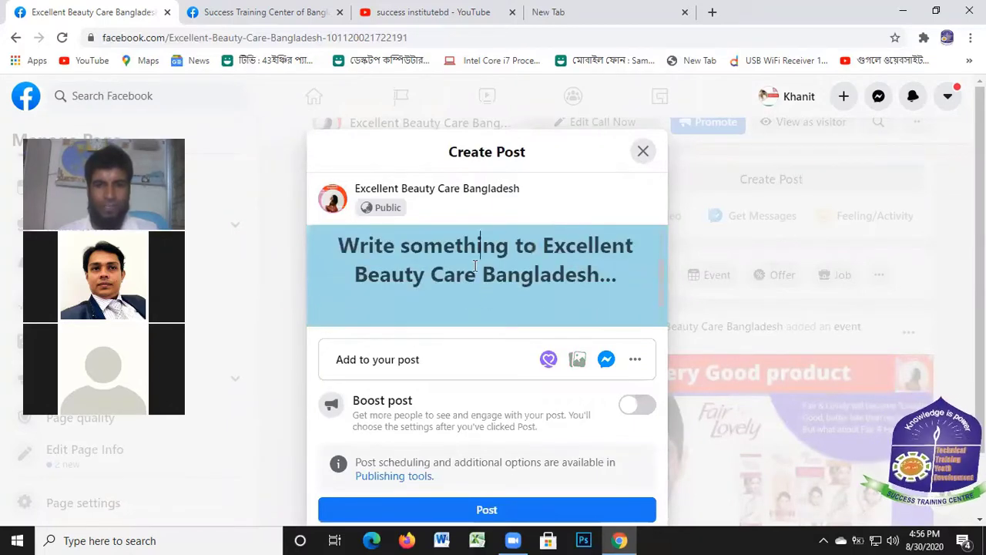
key(ctrl+v)
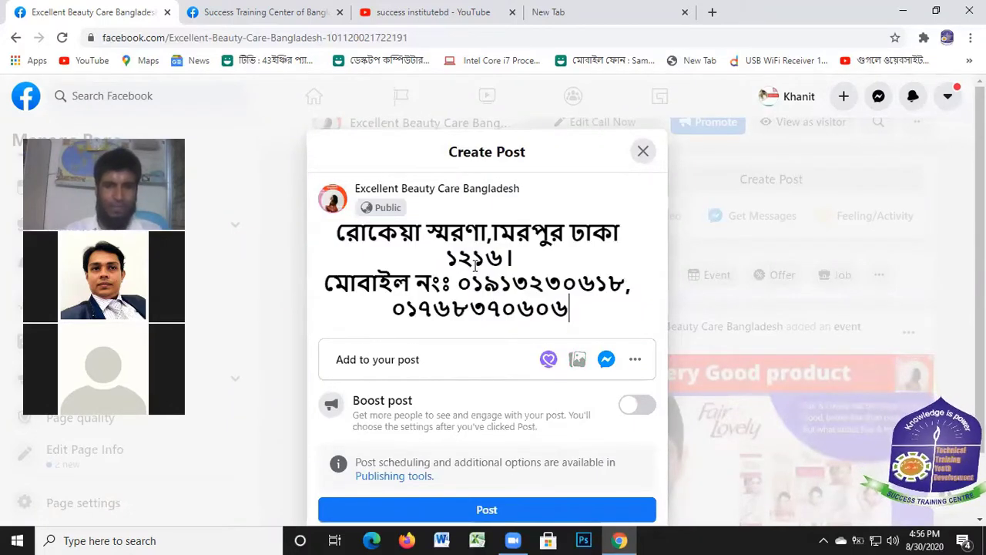
scroll(549, 299, up, 1)
scroll(549, 299, down, 2)
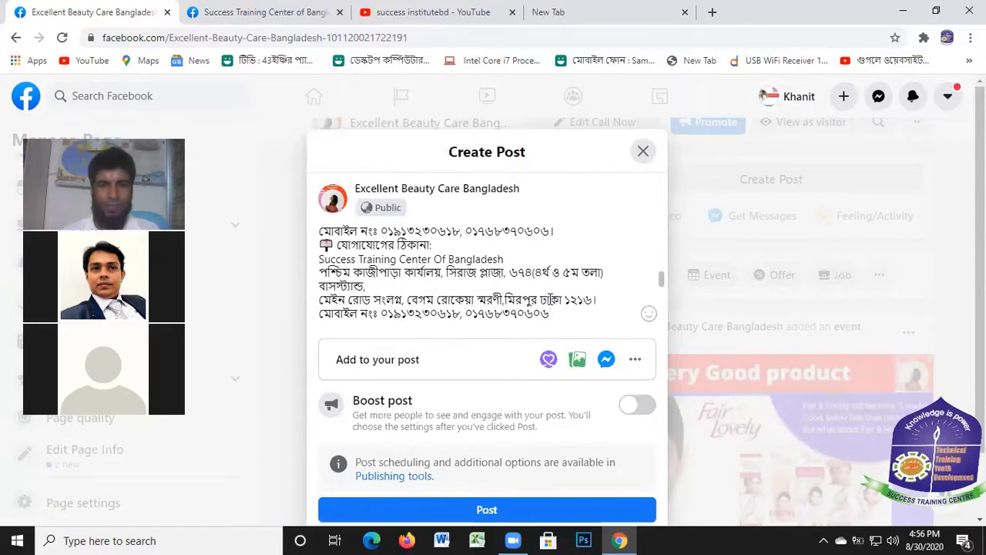
scroll(550, 299, up, 2)
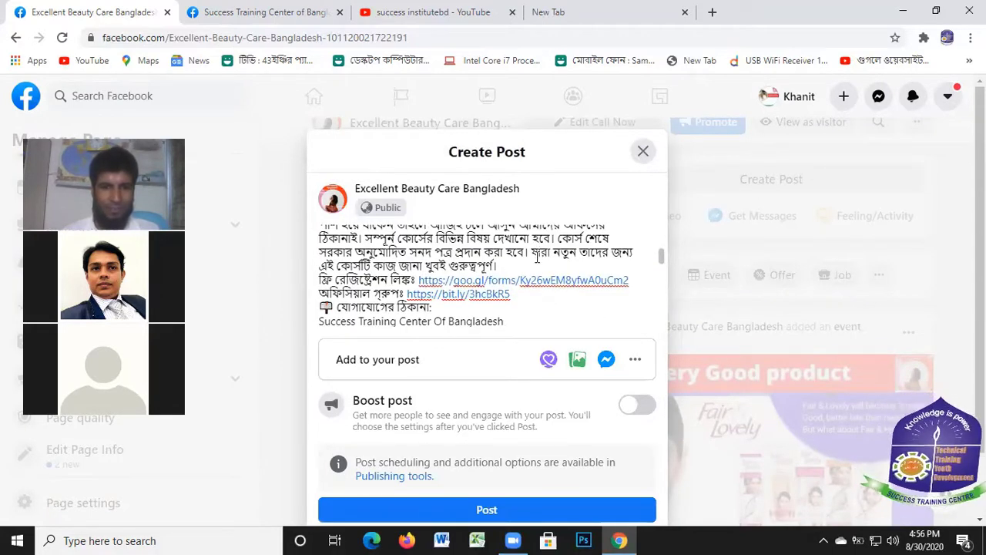
scroll(537, 257, up, 2)
scroll(537, 258, down, 3)
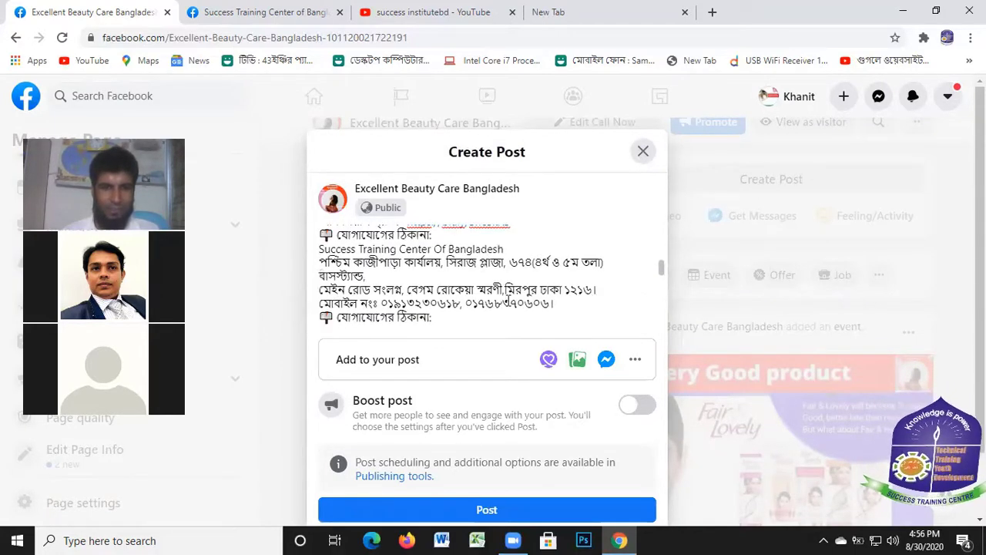
scroll(506, 302, up, 3)
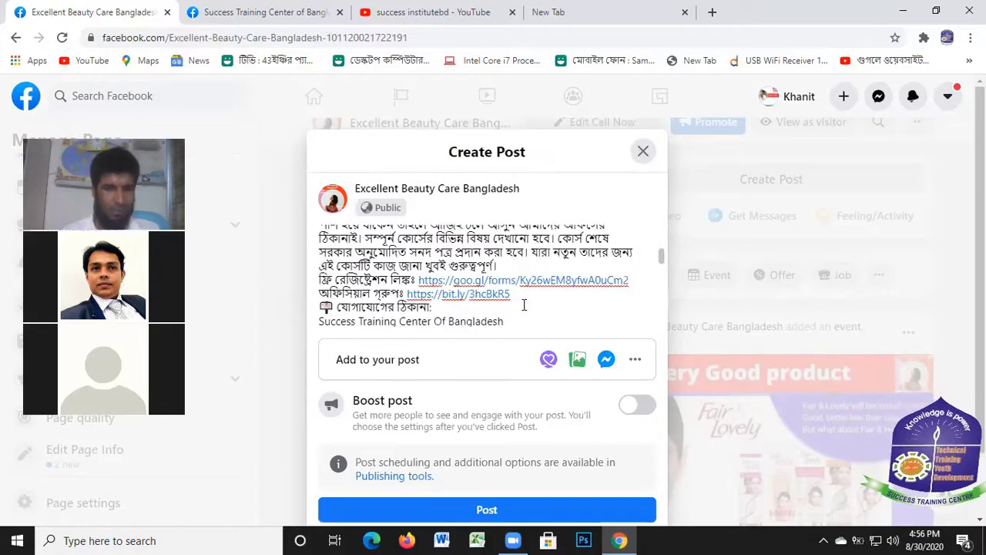
Step: Check the announcement's full text and link preview image, and publish the post on the page
key(ctrl+a)
scroll(550, 311, up, 2)
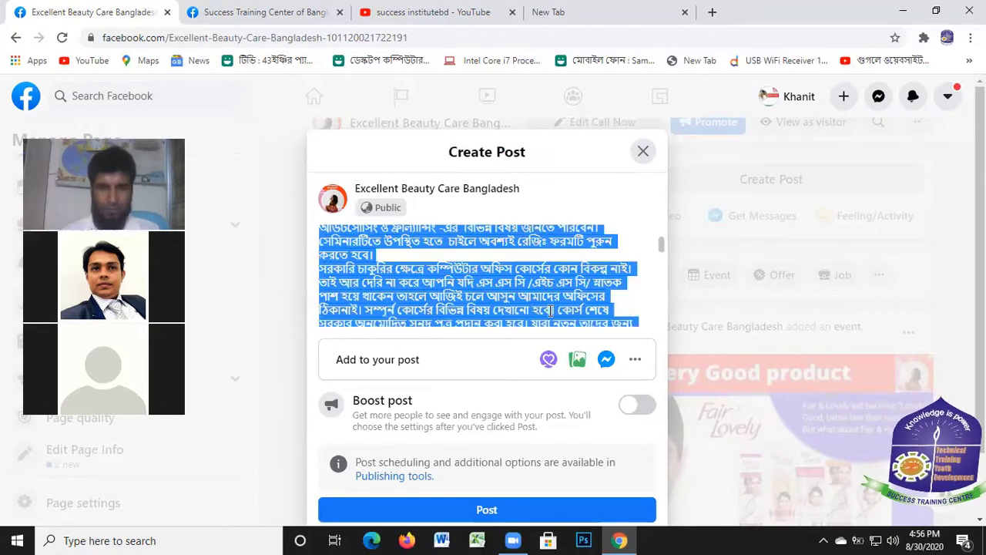
scroll(561, 311, down, 3)
scroll(560, 311, down, 5)
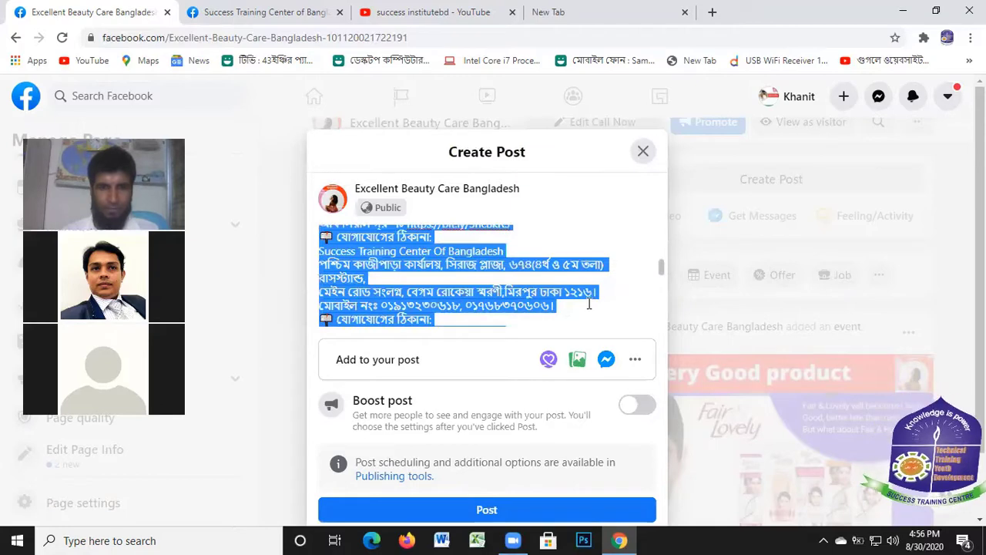
scroll(586, 306, up, 3)
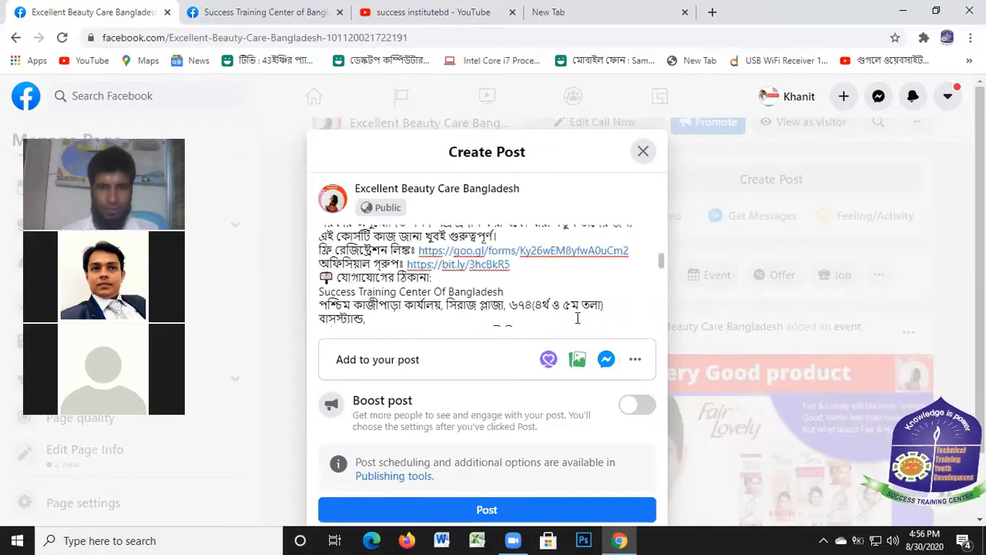
scroll(575, 318, down, 1)
scroll(564, 284, up, 2)
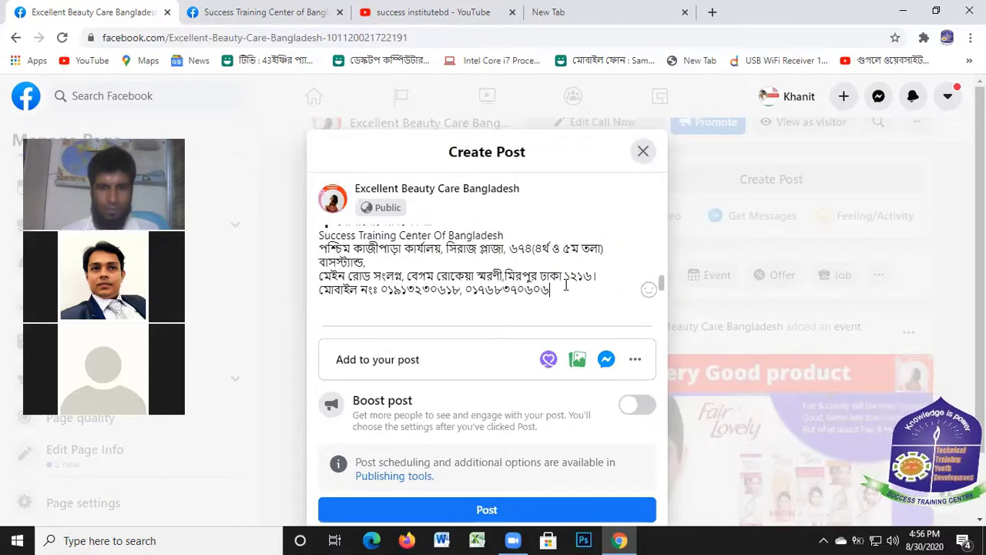
scroll(567, 289, down, 3)
scroll(540, 431, down, 2)
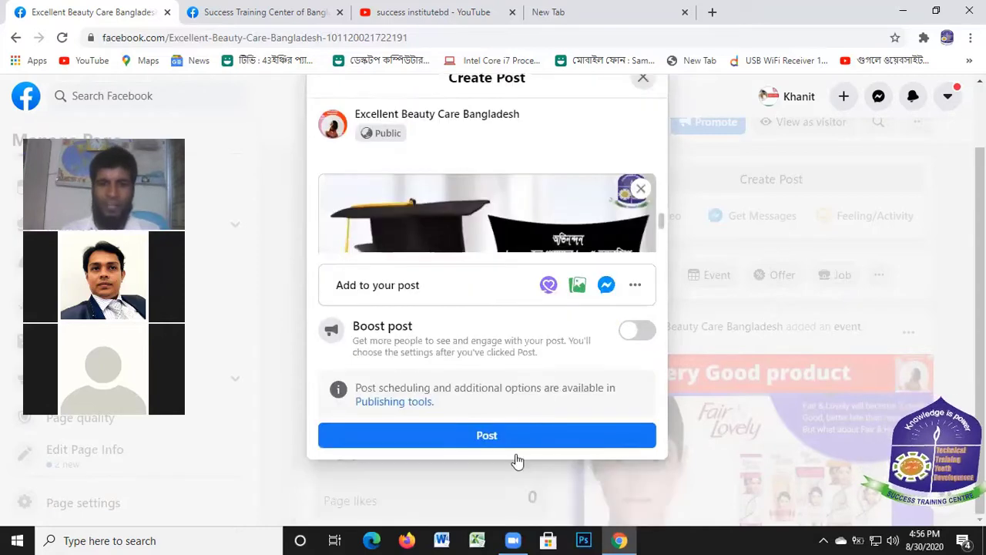
click(498, 438)
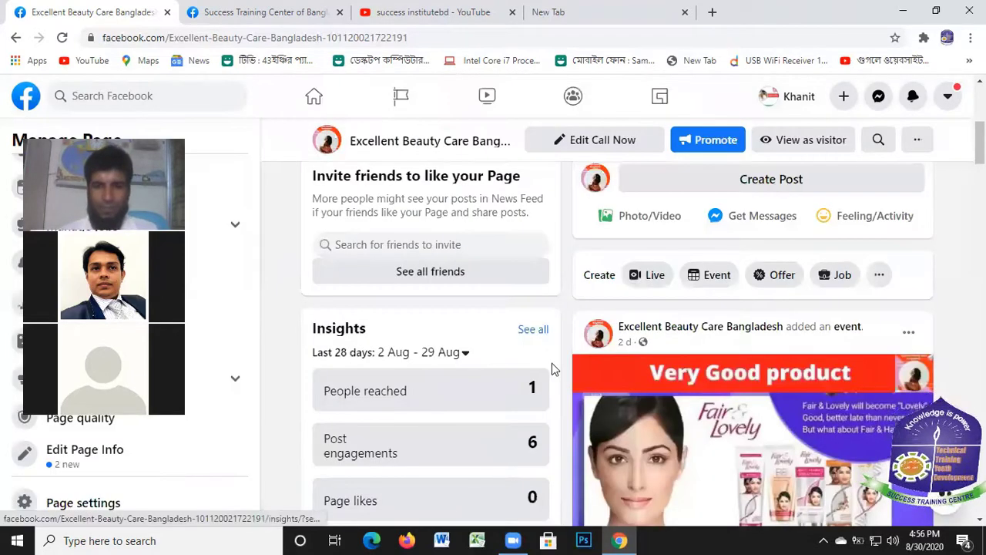
Step: Find the newly published announcement on the page's timeline and expand its full text
scroll(748, 363, down, 5)
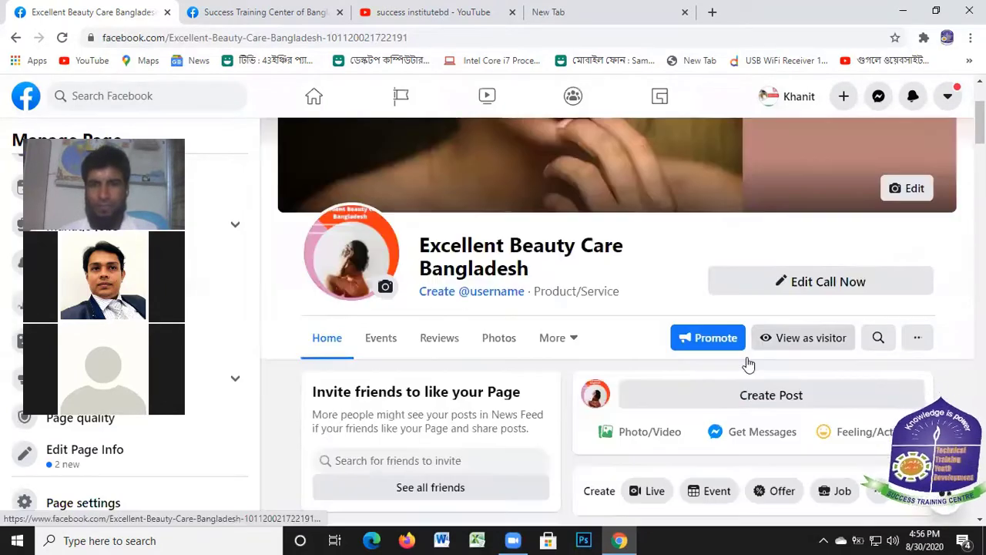
scroll(750, 362, down, 5)
scroll(749, 362, up, 10)
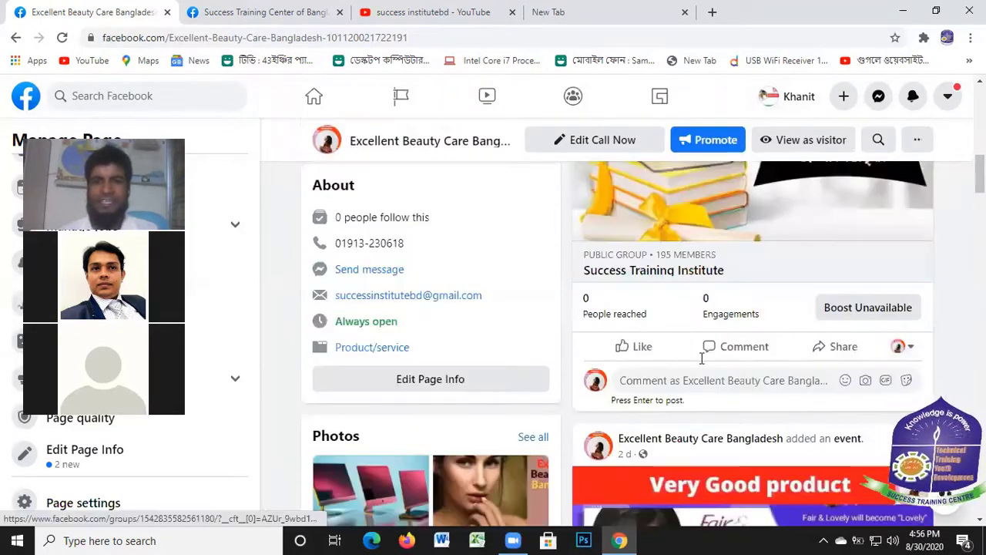
scroll(701, 358, up, 10)
scroll(628, 292, down, 1)
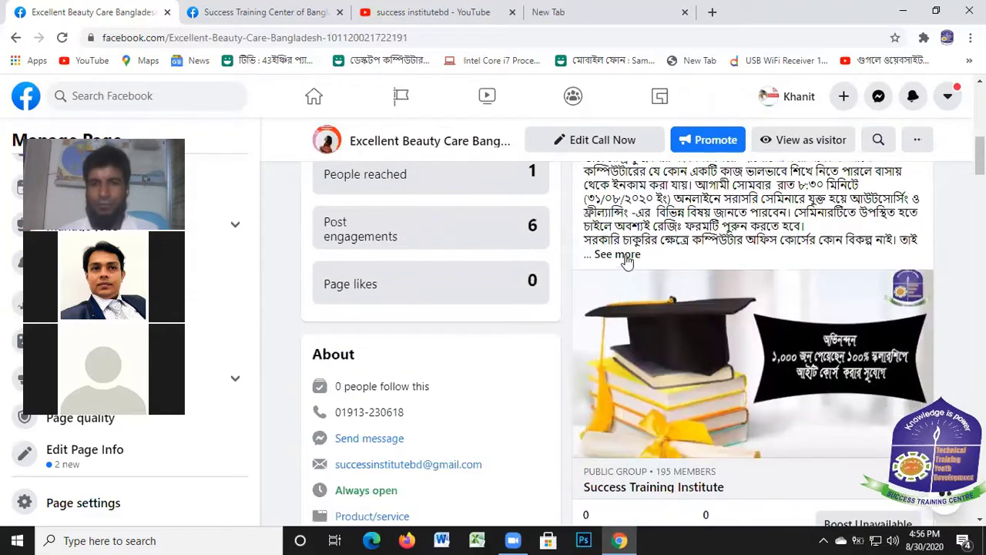
click(617, 254)
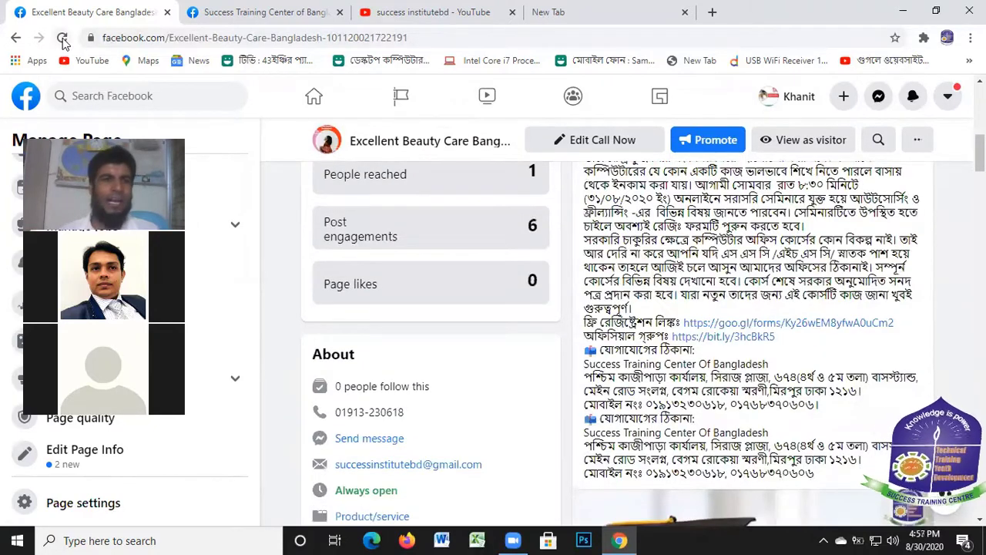
Step: Reload the Excellent Beauty Care Bangladesh page and expand the full text of the new course announcement
click(63, 40)
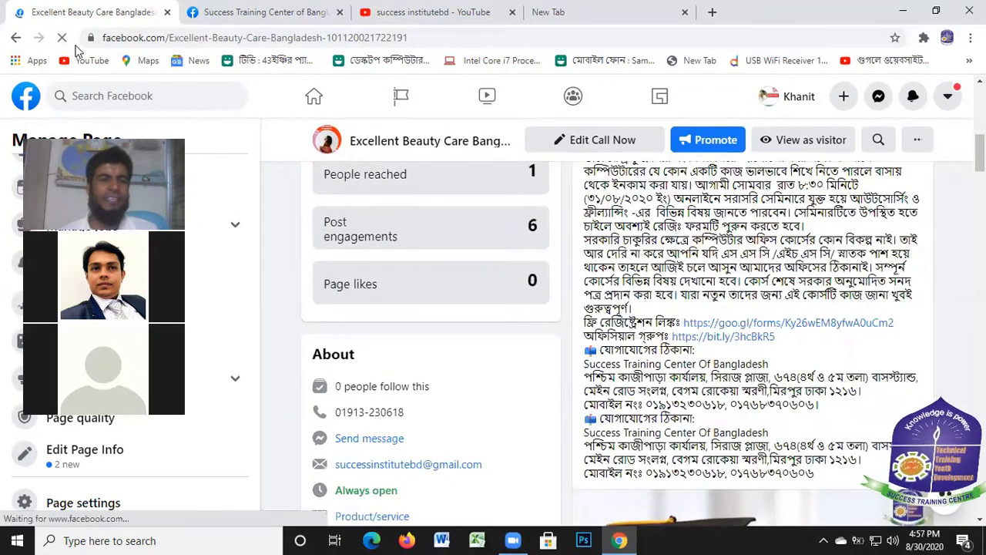
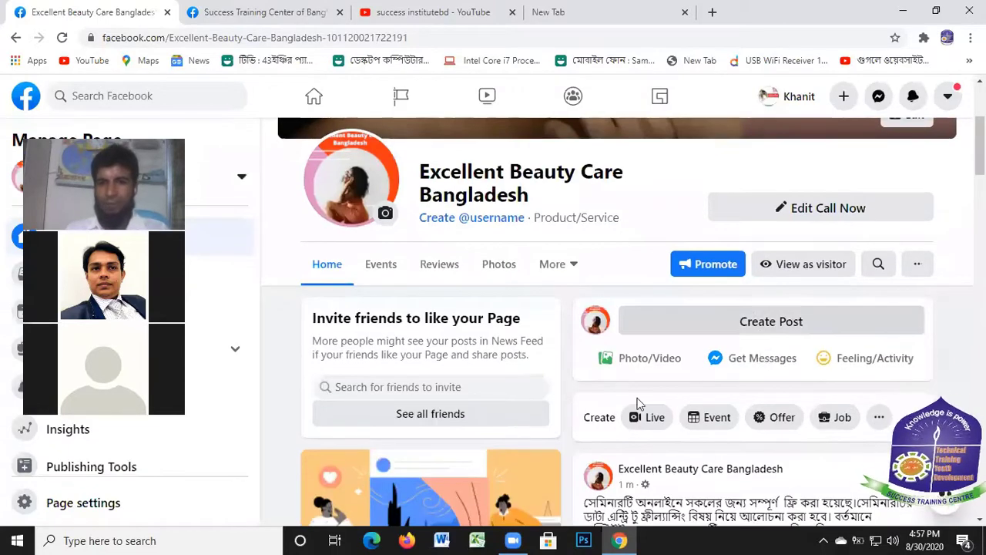
scroll(636, 403, down, 3)
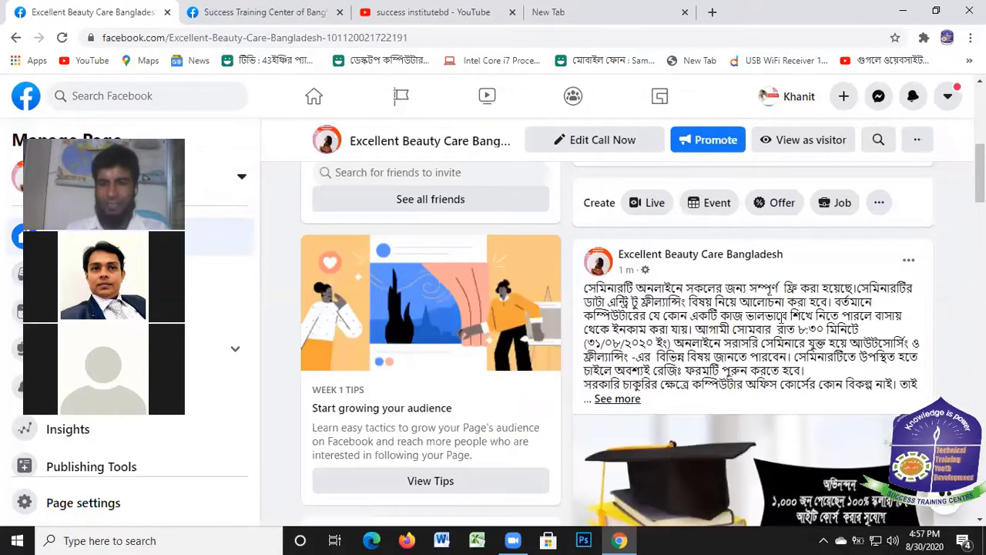
click(617, 398)
scroll(767, 362, down, 2)
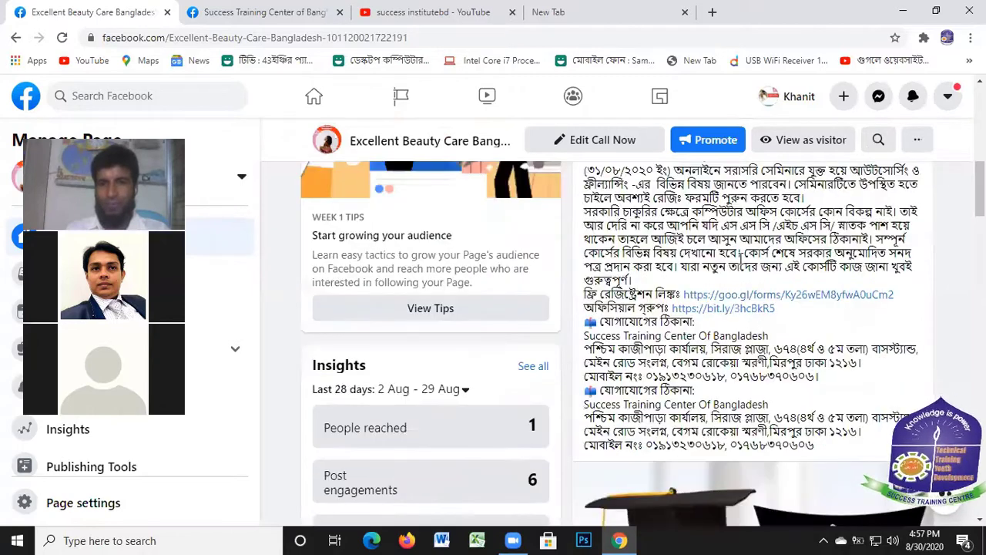
scroll(741, 259, up, 1)
scroll(668, 389, down, 1)
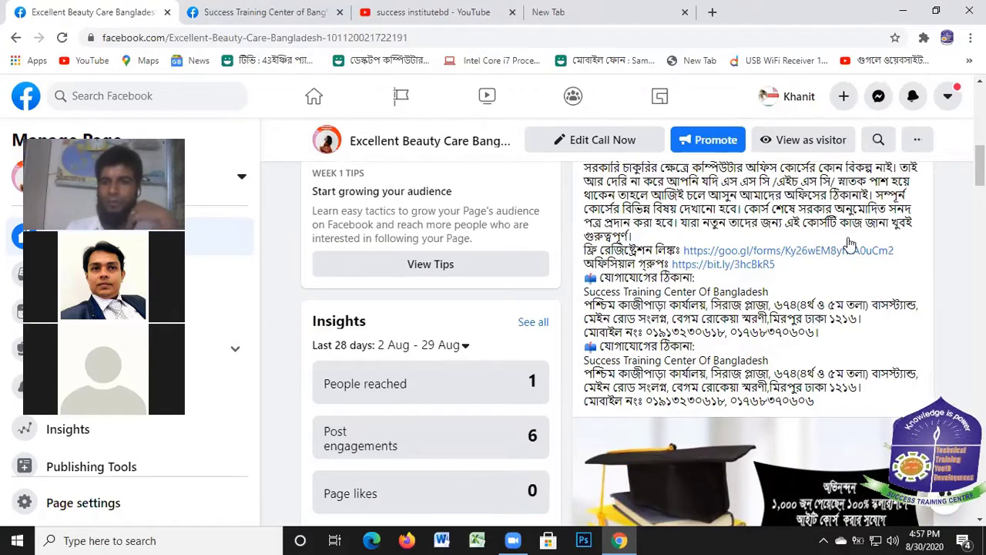
Step: Examine the announcement's full text, its group link preview image and its reach and boost details
scroll(794, 282, down, 6)
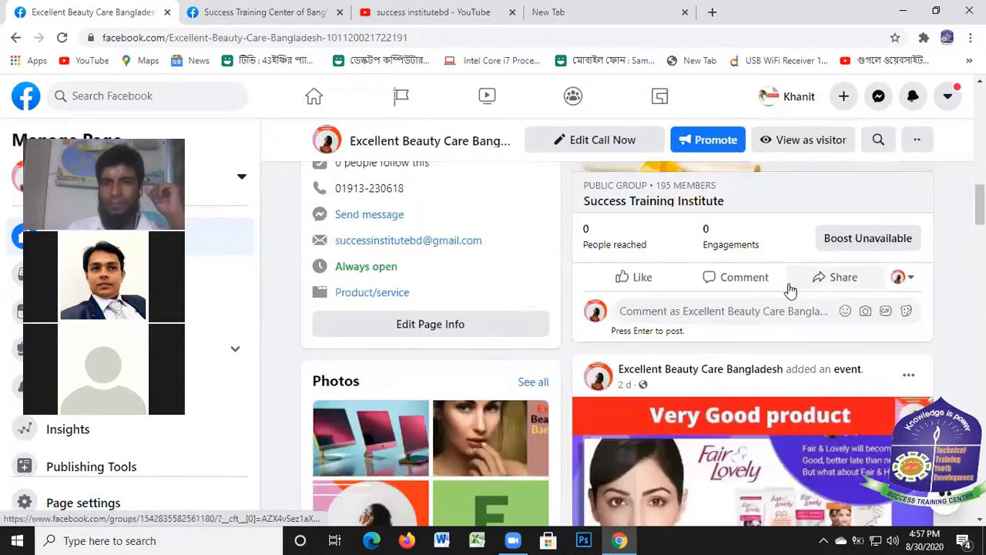
scroll(790, 289, down, 3)
scroll(786, 297, up, 5)
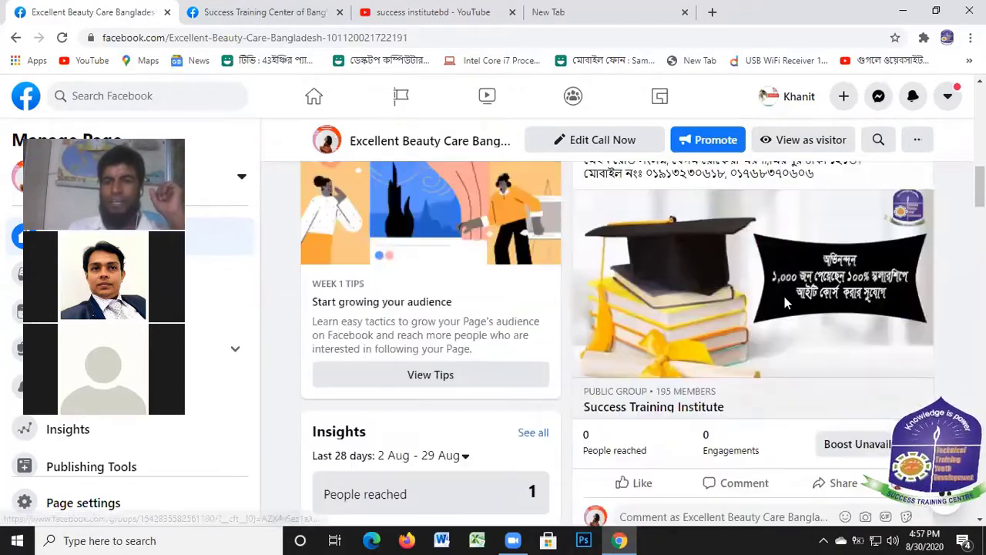
scroll(784, 297, up, 6)
scroll(870, 266, down, 1)
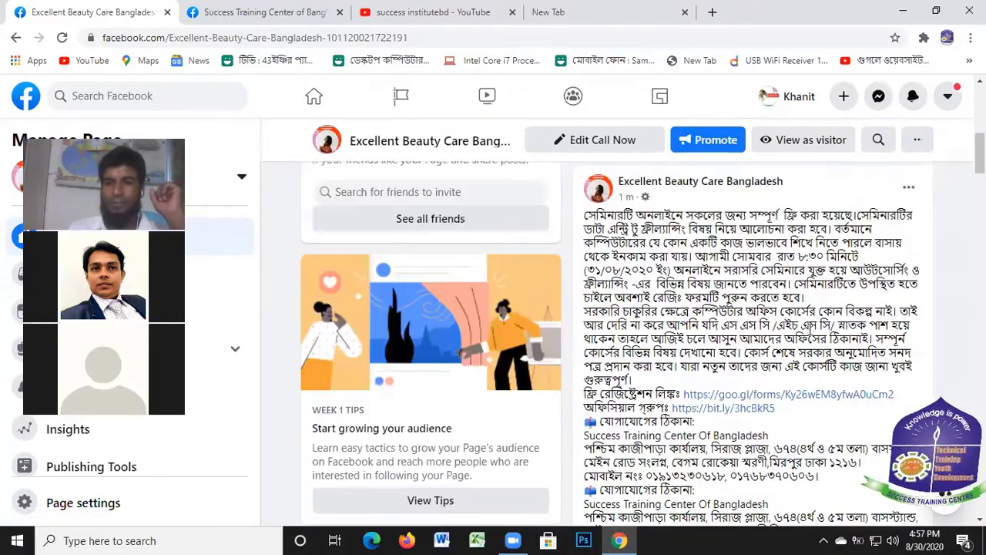
scroll(802, 328, down, 4)
scroll(802, 316, up, 3)
scroll(786, 293, down, 3)
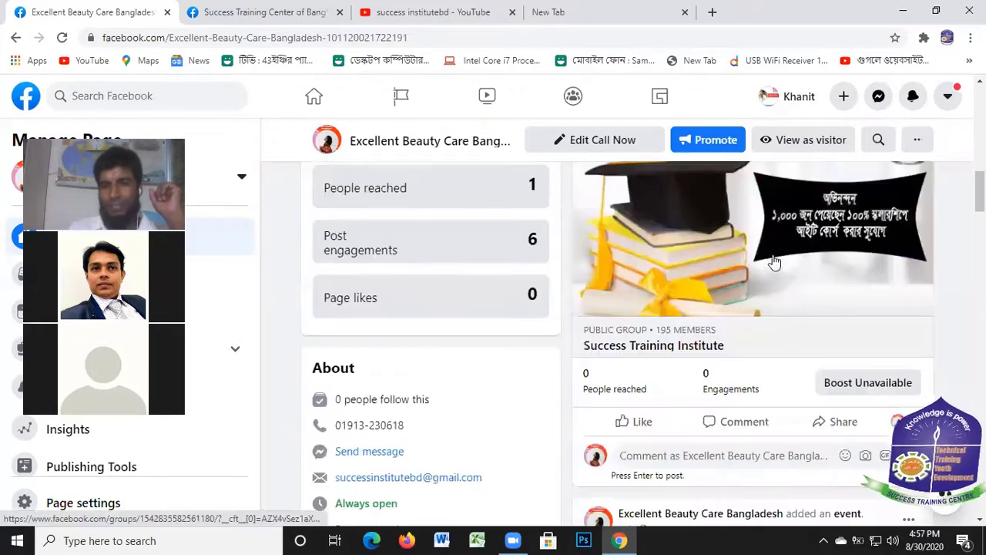
scroll(771, 326, down, 1)
scroll(773, 339, up, 4)
scroll(777, 362, down, 4)
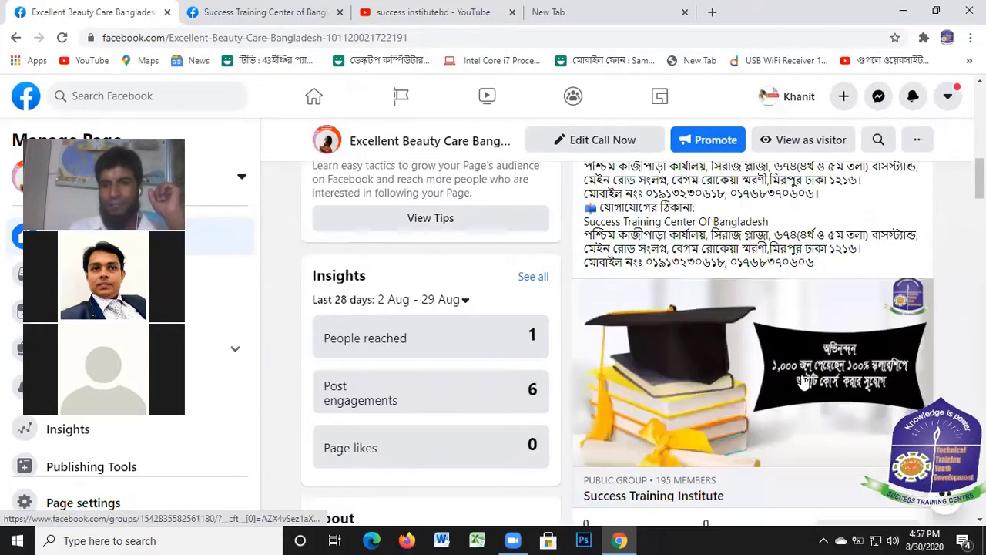
scroll(775, 369, down, 1)
scroll(771, 364, up, 1)
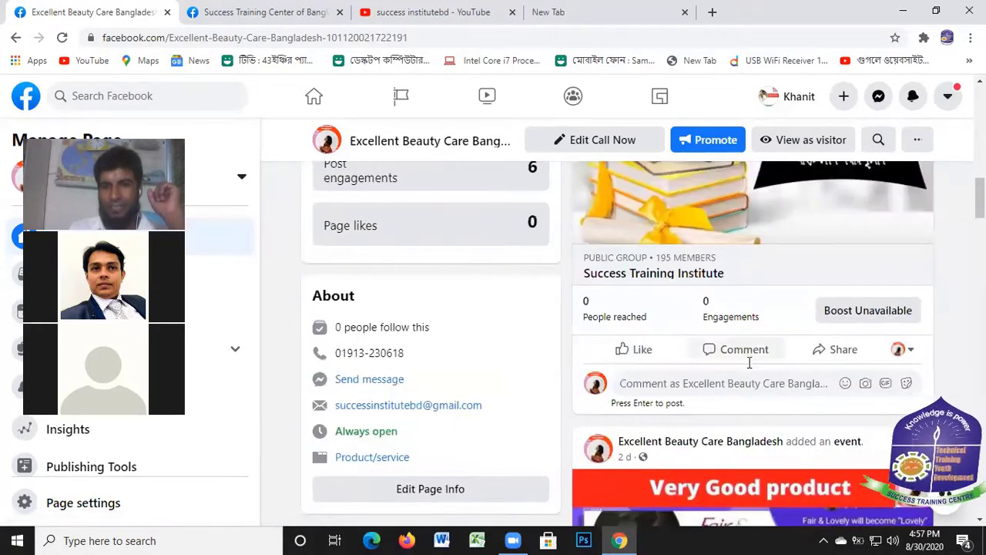
Step: Find the older post with the three computer monitors on the timeline and expand its full text
scroll(752, 359, down, 4)
scroll(757, 357, down, 6)
scroll(717, 370, up, 3)
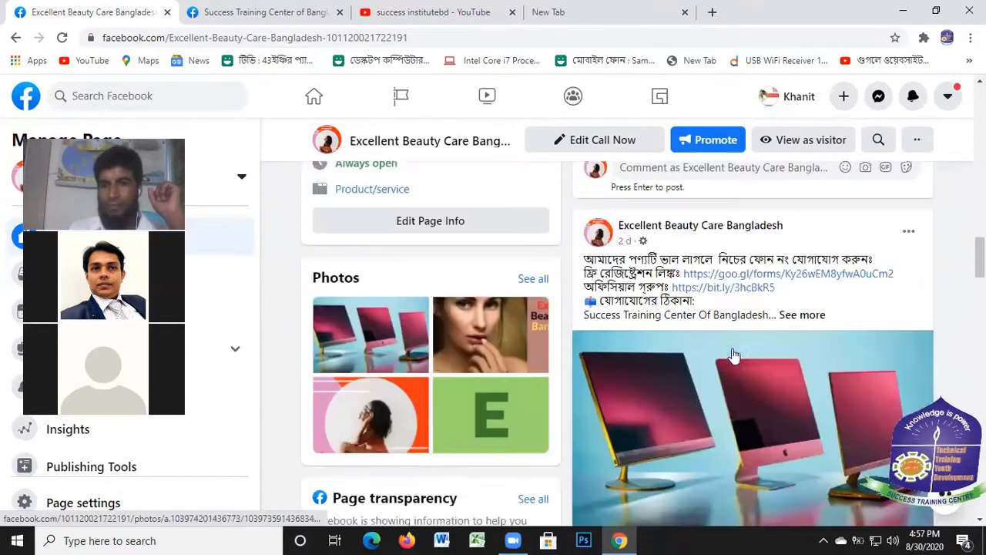
scroll(716, 400, down, 1)
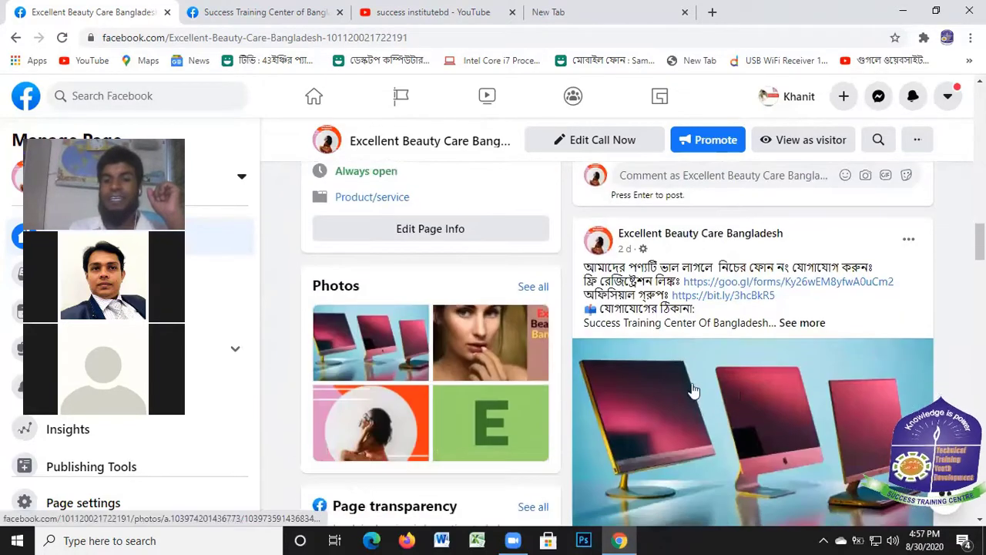
click(803, 322)
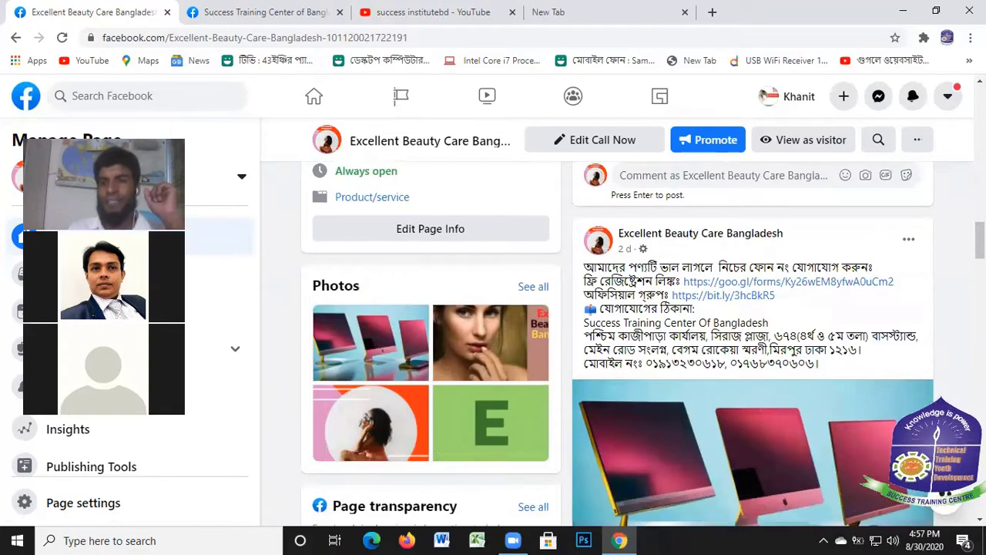
Step: Pin the post with the three computer monitors to the top of the page
scroll(728, 346, up, 10)
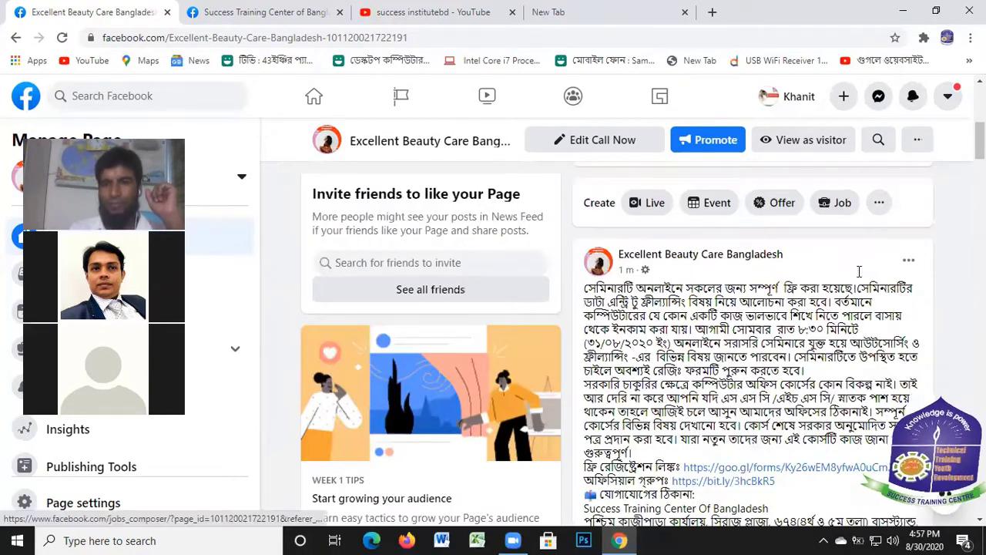
scroll(859, 271, down, 10)
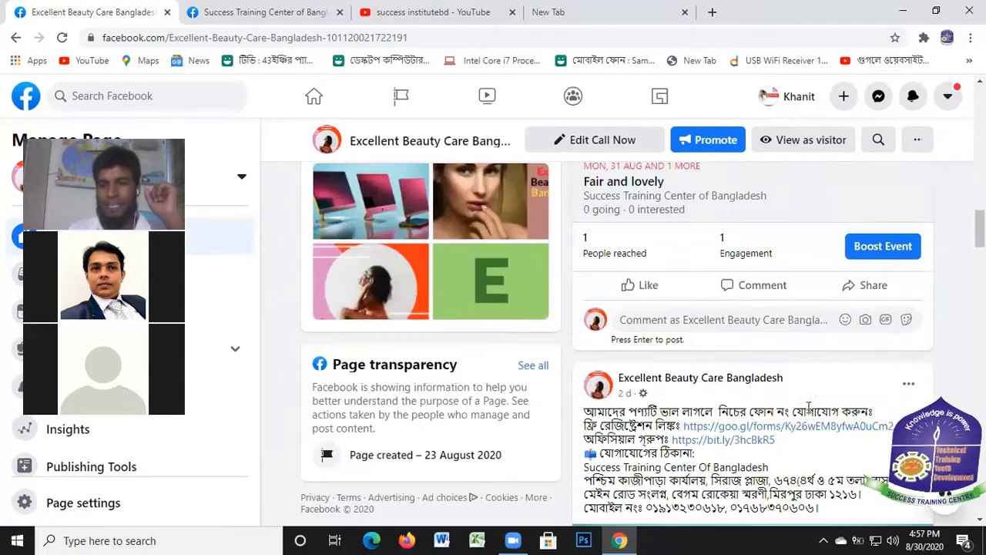
scroll(837, 407, up, 4)
scroll(834, 413, down, 7)
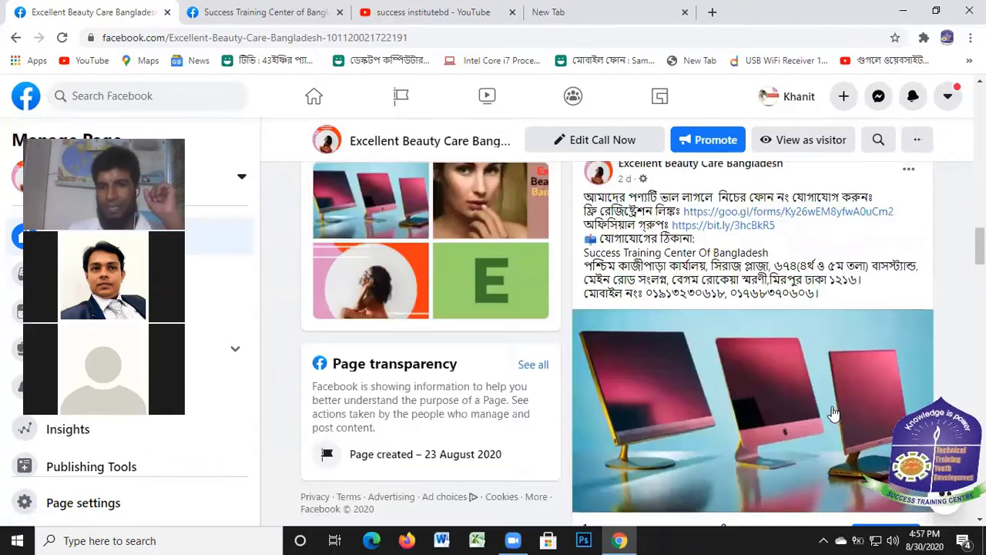
scroll(834, 412, up, 2)
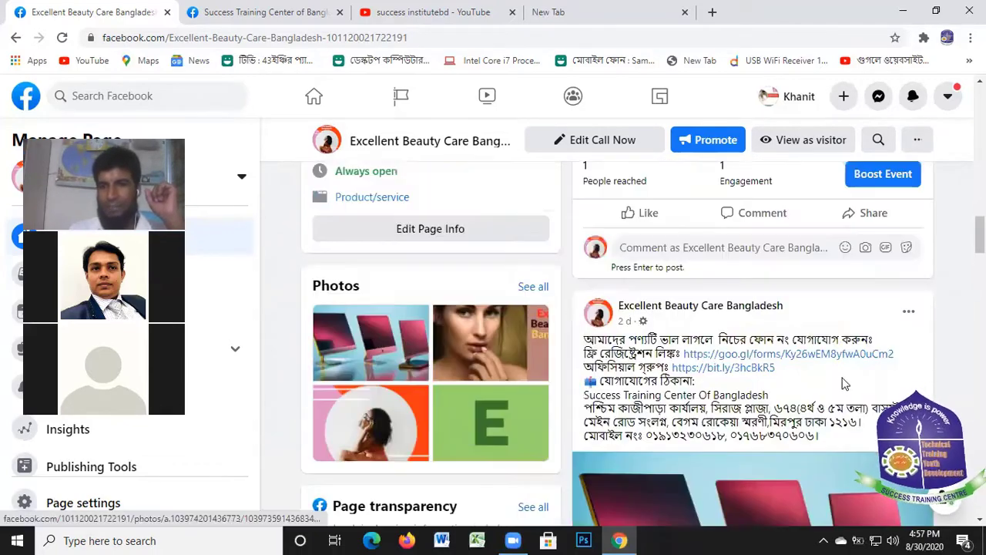
click(907, 316)
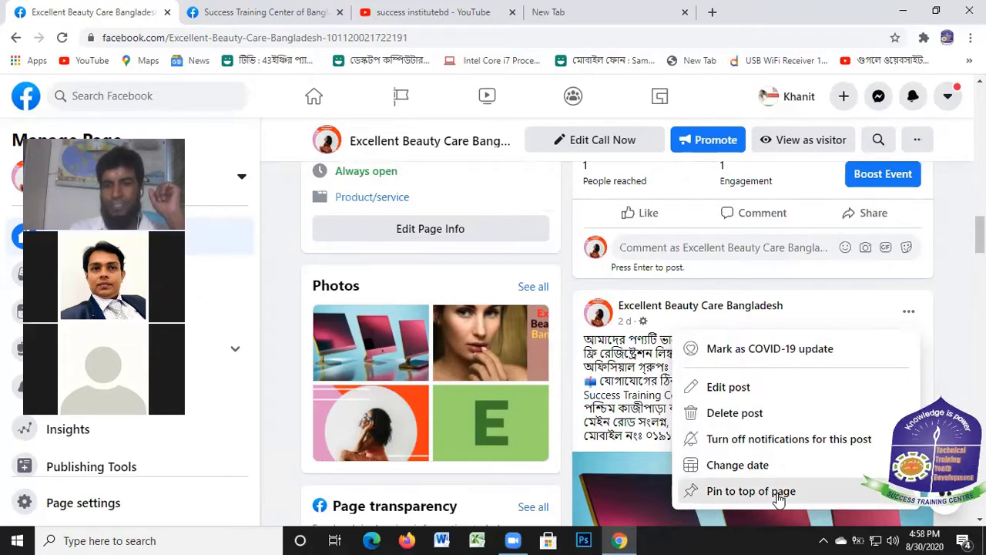
click(842, 491)
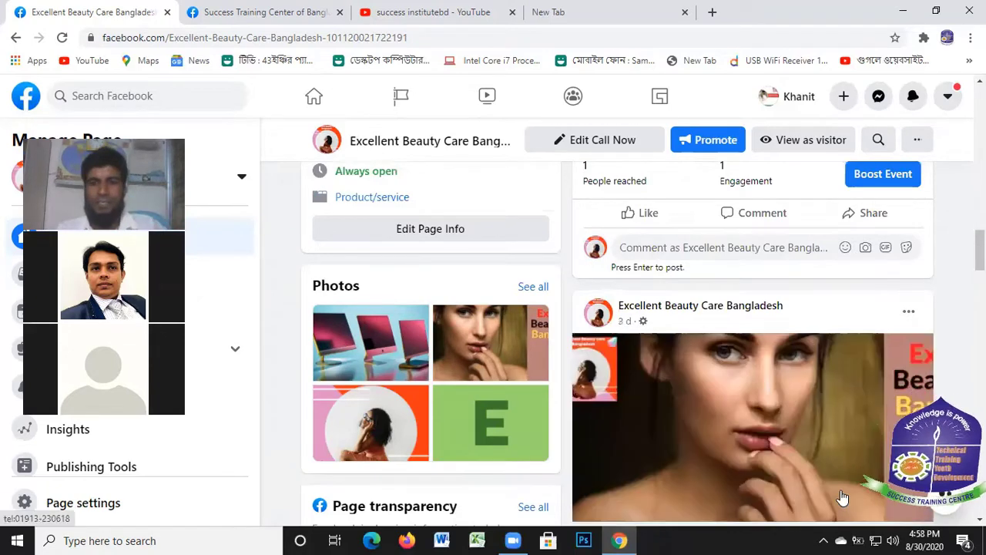
Step: Reload the page and check the position of the monitor post in the timeline's pinned section
scroll(731, 477, up, 15)
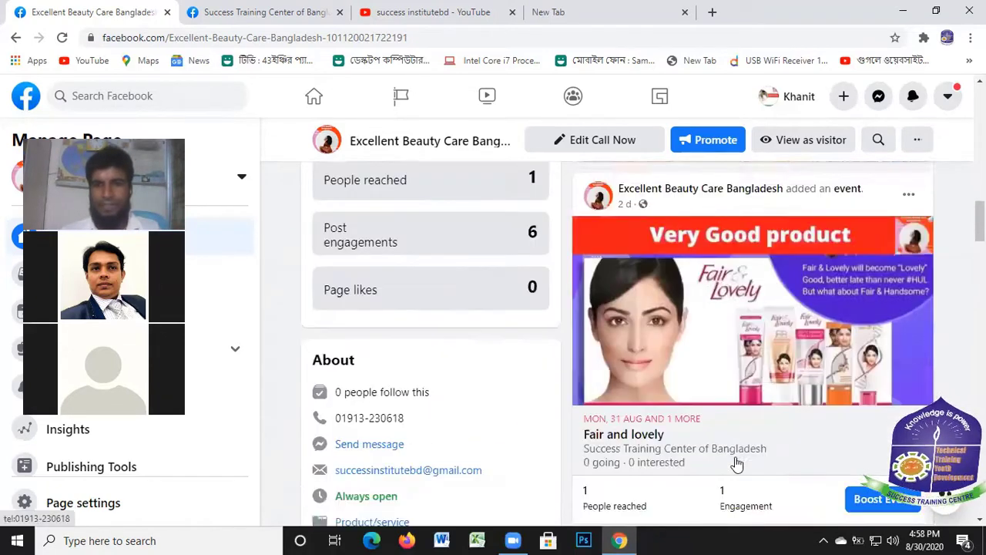
scroll(540, 315, up, 5)
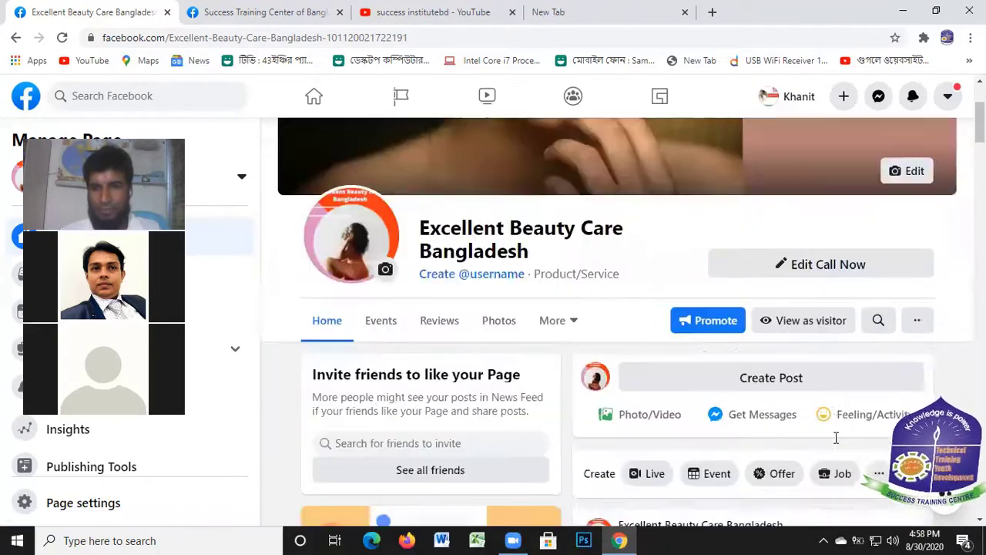
scroll(541, 316, down, 3)
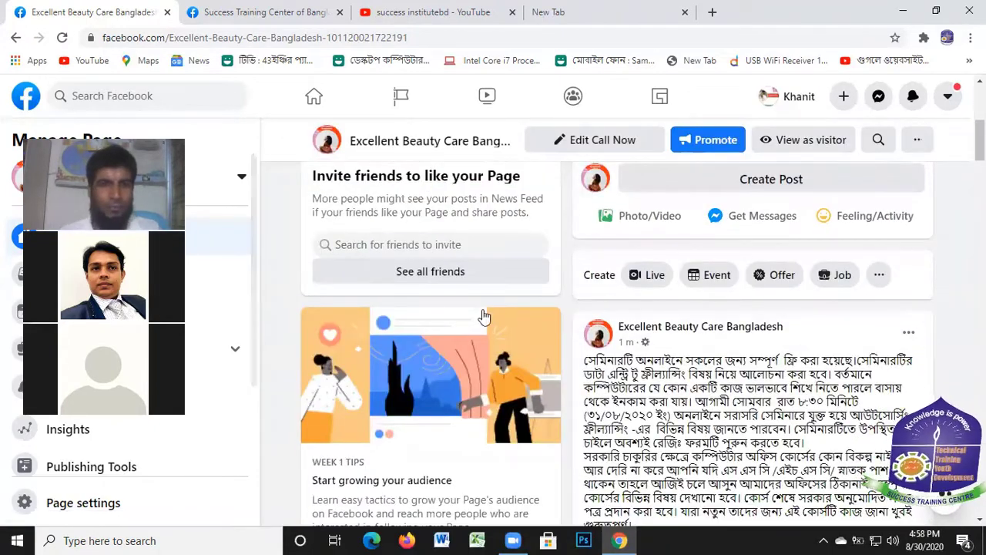
click(63, 38)
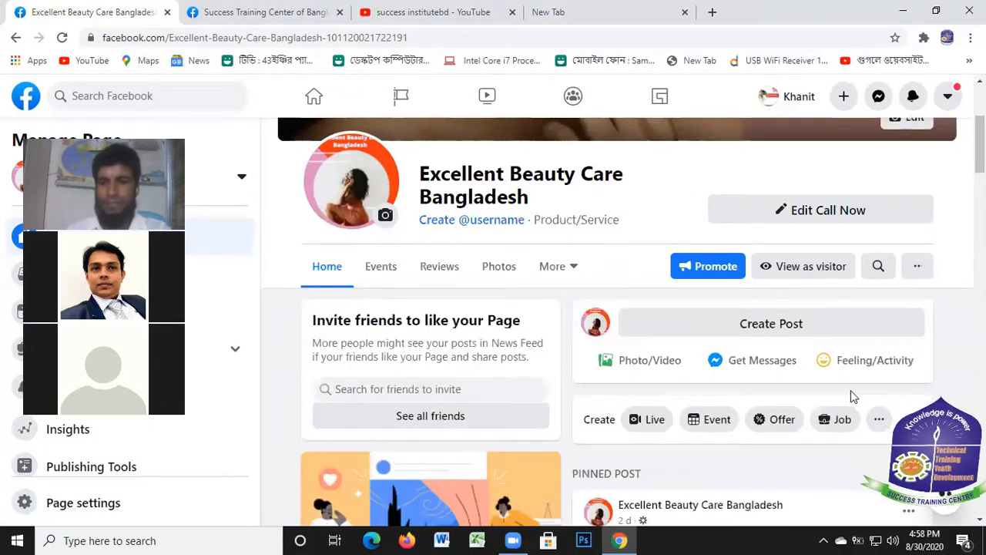
scroll(829, 402, down, 5)
scroll(910, 347, up, 1)
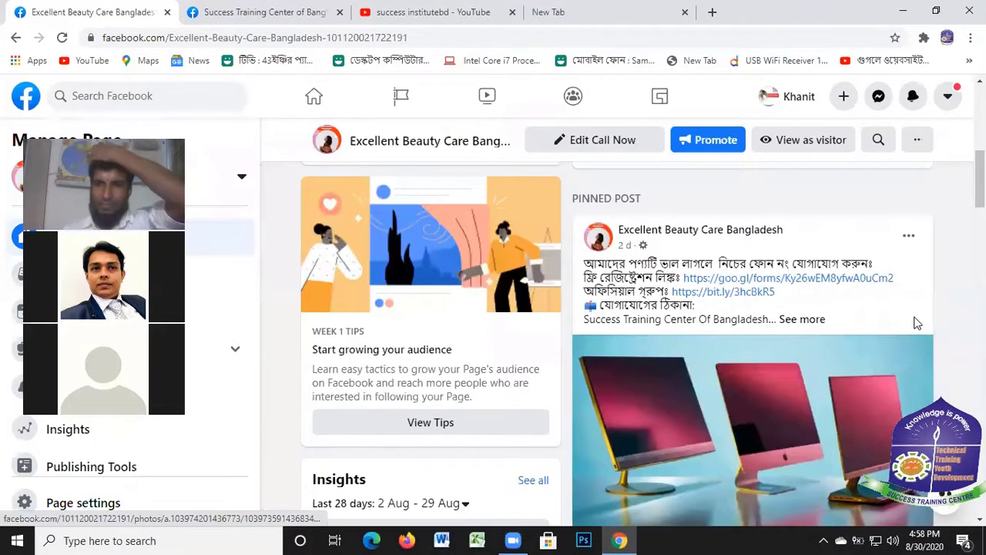
scroll(847, 369, up, 1)
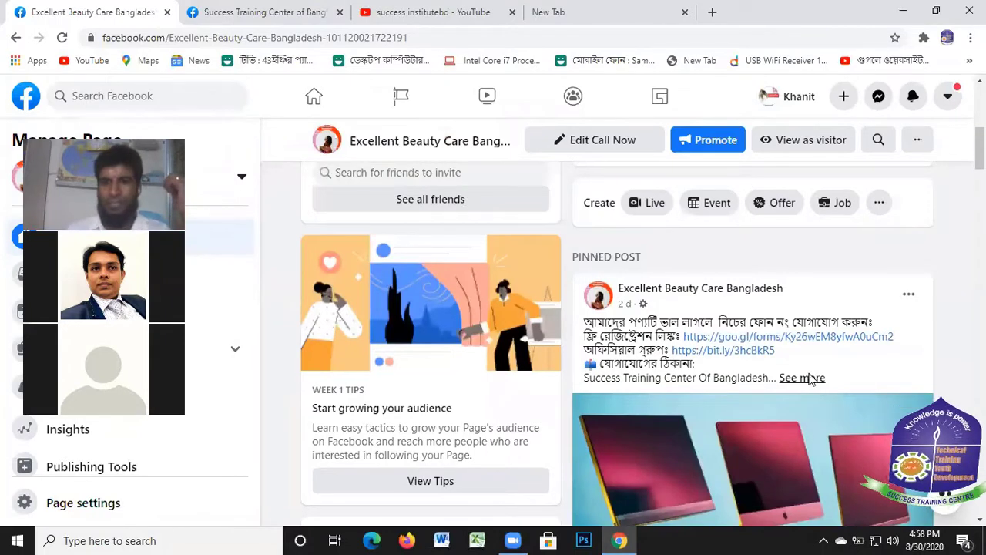
scroll(778, 297, up, 4)
scroll(705, 293, down, 3)
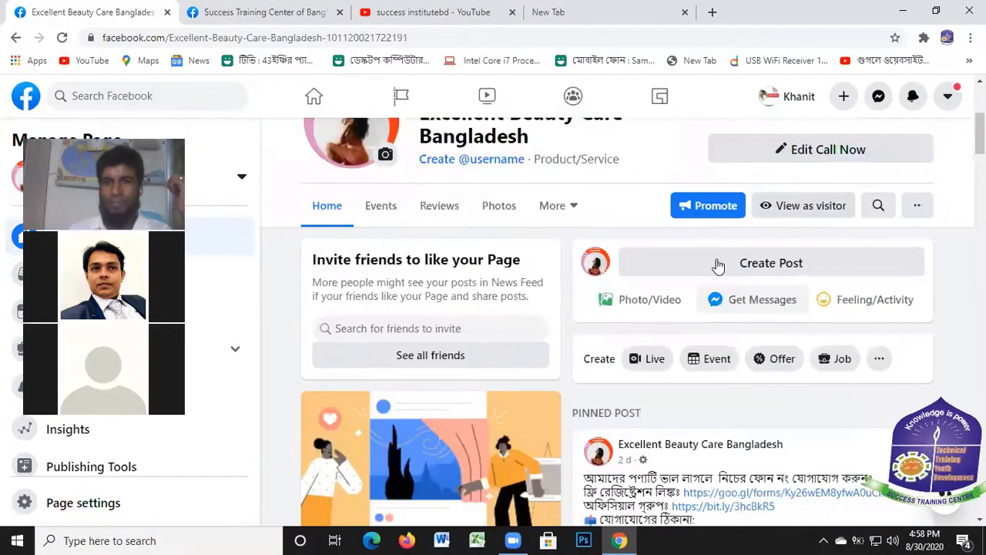
Step: Review the pinned monitor post's available post options, then close them and look over its full content
scroll(756, 332, down, 2)
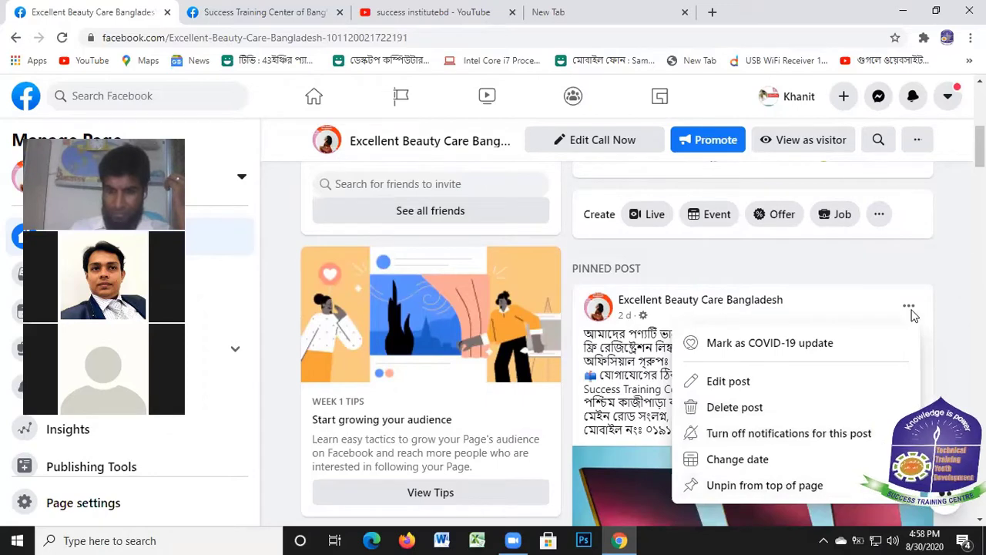
key(Escape)
scroll(908, 365, down, 2)
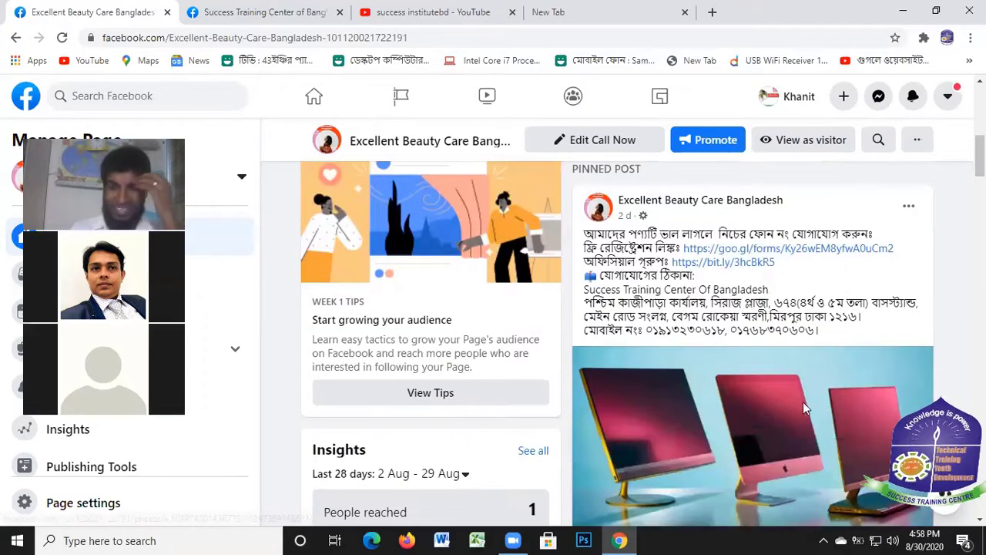
scroll(803, 401, down, 4)
scroll(746, 304, up, 5)
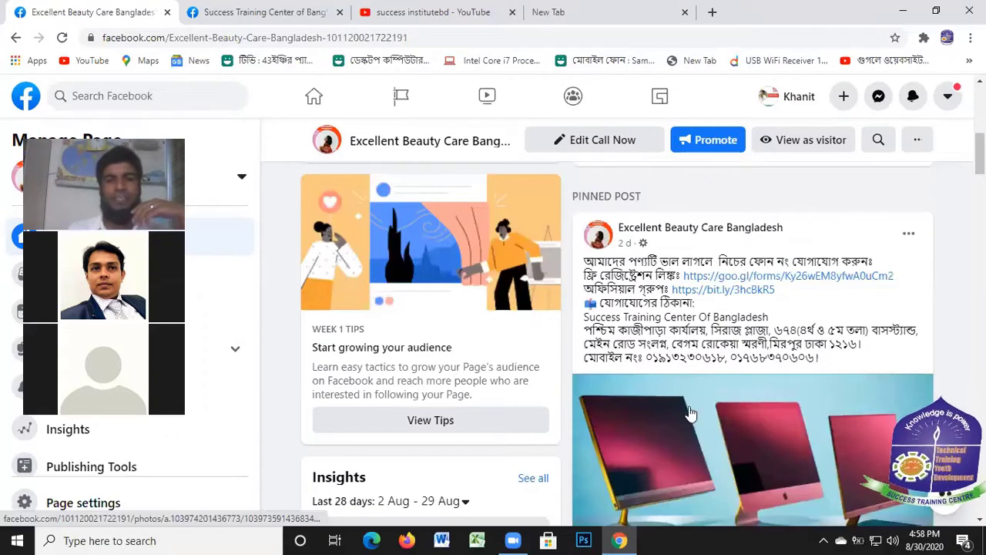
Step: Compare the boost options of the pinned monitor post and the course announcement under the other posts
scroll(747, 375, down, 4)
scroll(758, 383, down, 6)
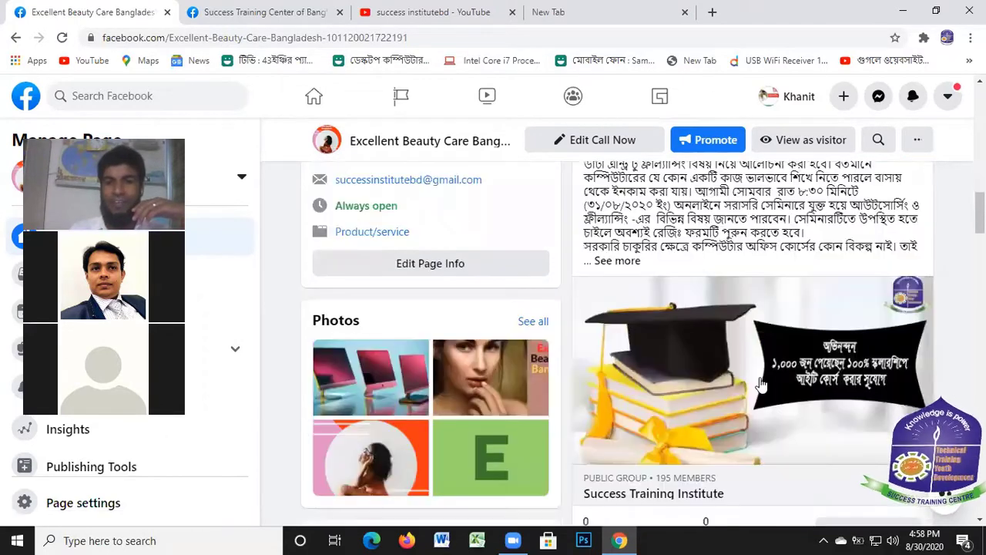
scroll(760, 378, up, 6)
scroll(710, 373, down, 8)
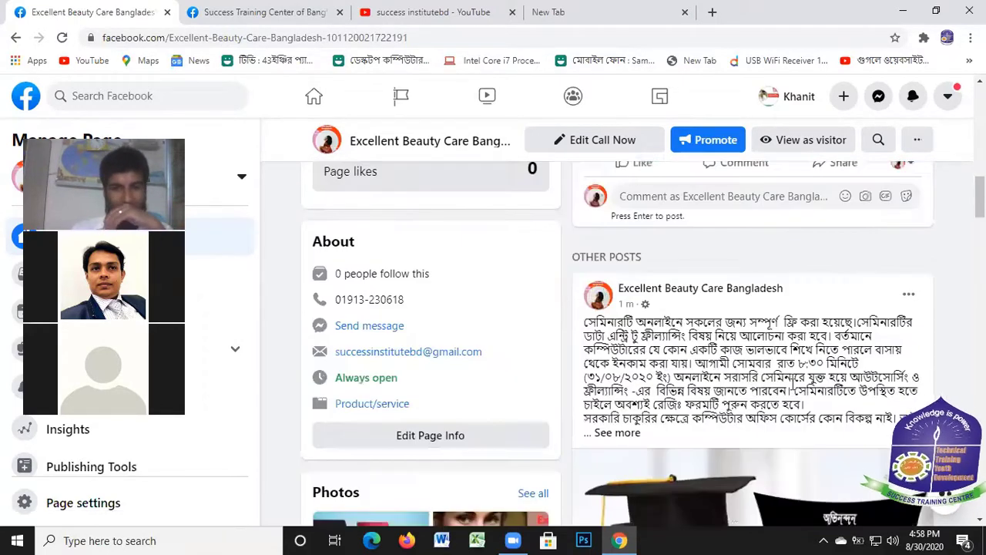
scroll(843, 360, up, 2)
scroll(843, 361, up, 3)
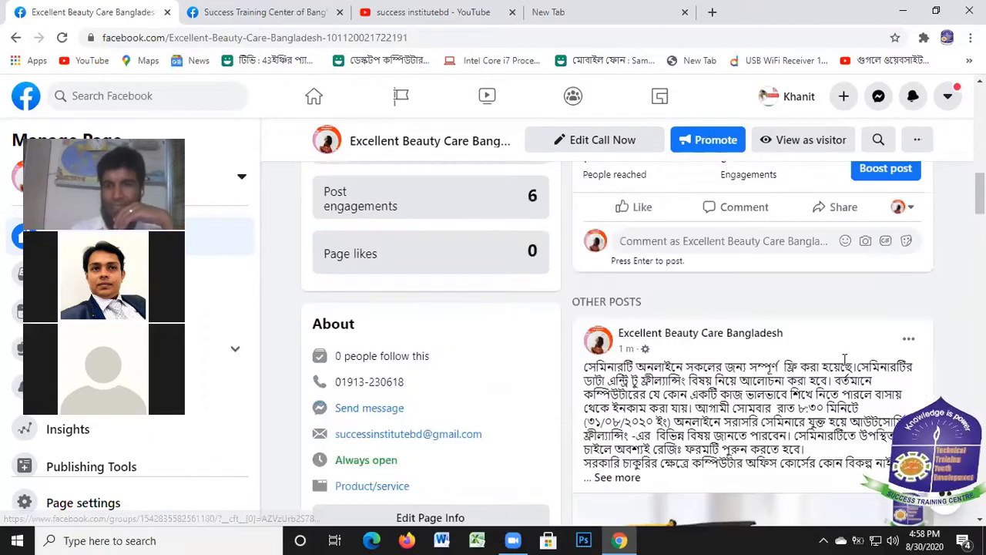
scroll(826, 369, down, 6)
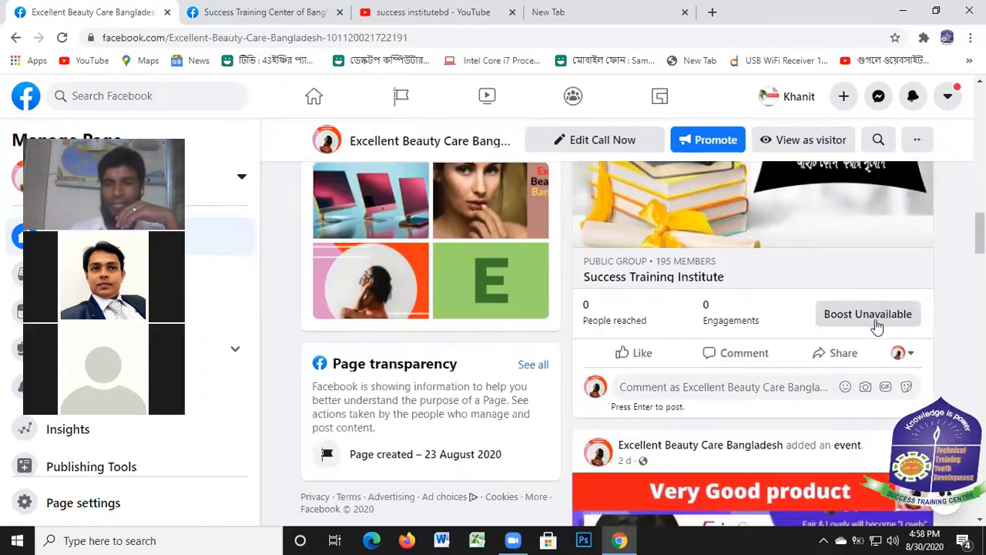
scroll(830, 280, up, 5)
scroll(830, 280, up, 2)
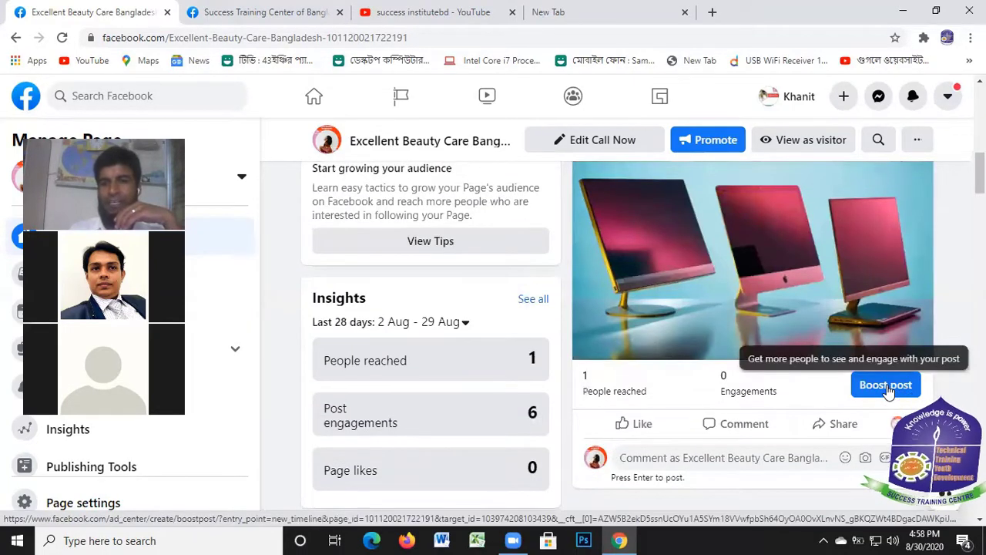
Step: Open the boost setup for the pinned monitor post and review its goal, button, audience, estimated results, payment summary and ad preview
click(886, 385)
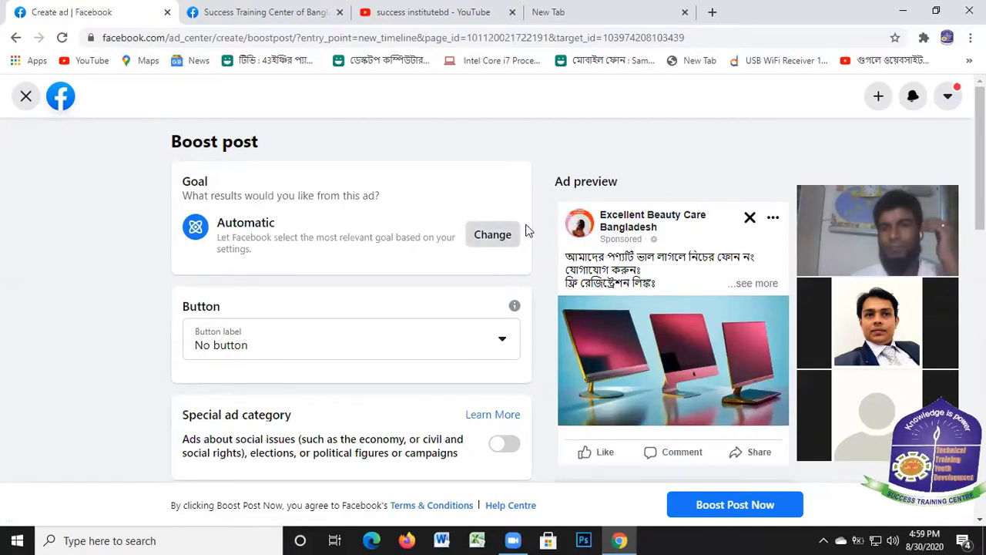
scroll(527, 230, down, 2)
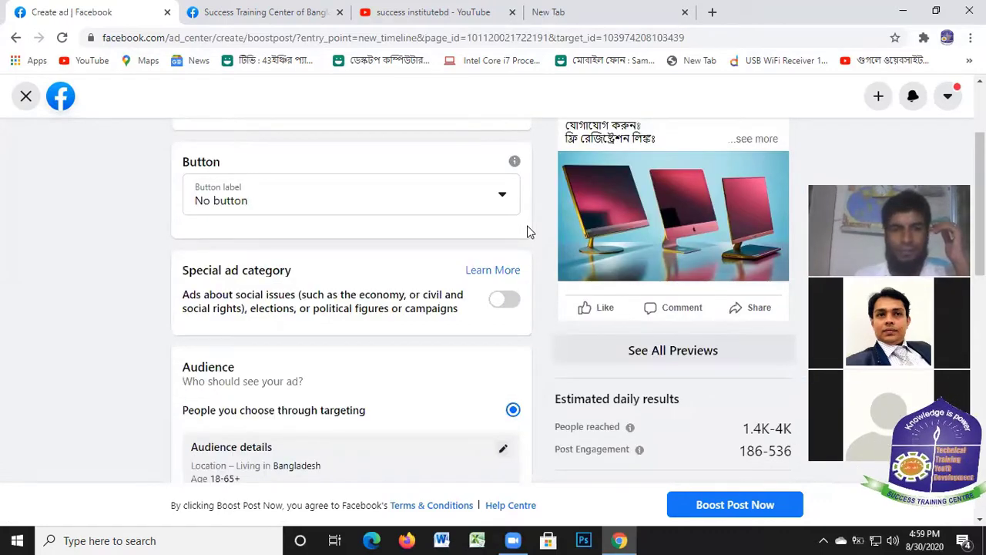
scroll(306, 199, up, 2)
scroll(339, 301, down, 2)
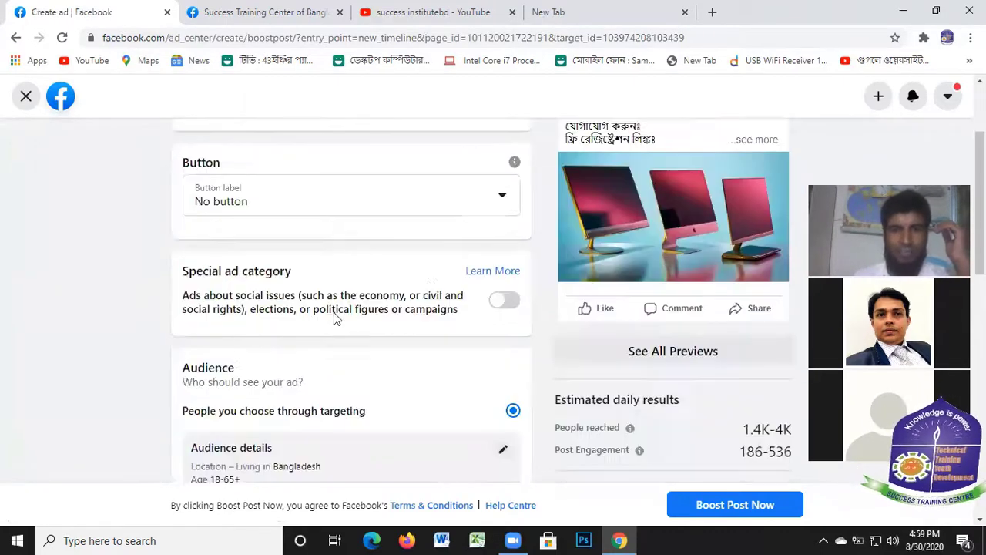
scroll(345, 266, up, 2)
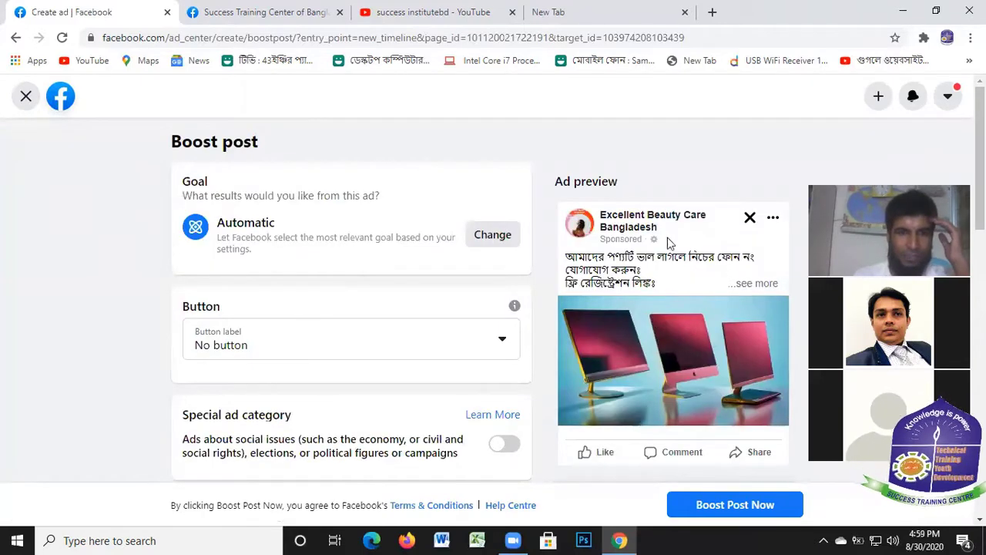
scroll(685, 244, down, 2)
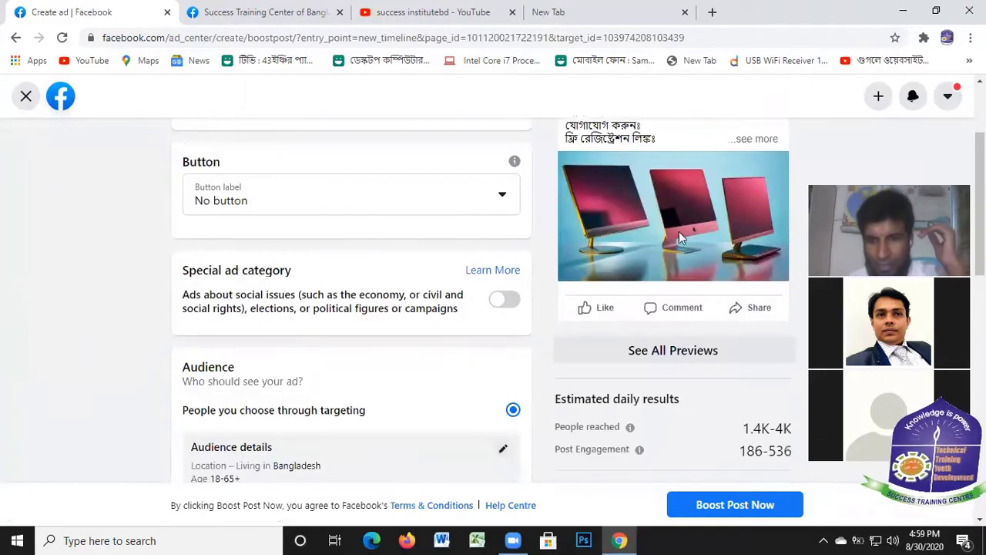
scroll(679, 231, down, 1)
scroll(638, 298, down, 2)
scroll(627, 355, up, 1)
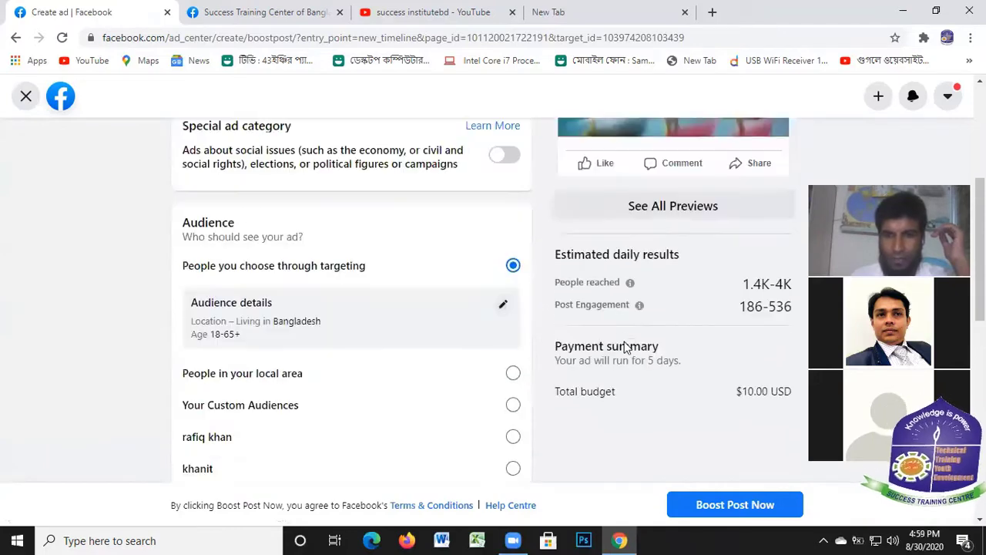
scroll(398, 194, up, 2)
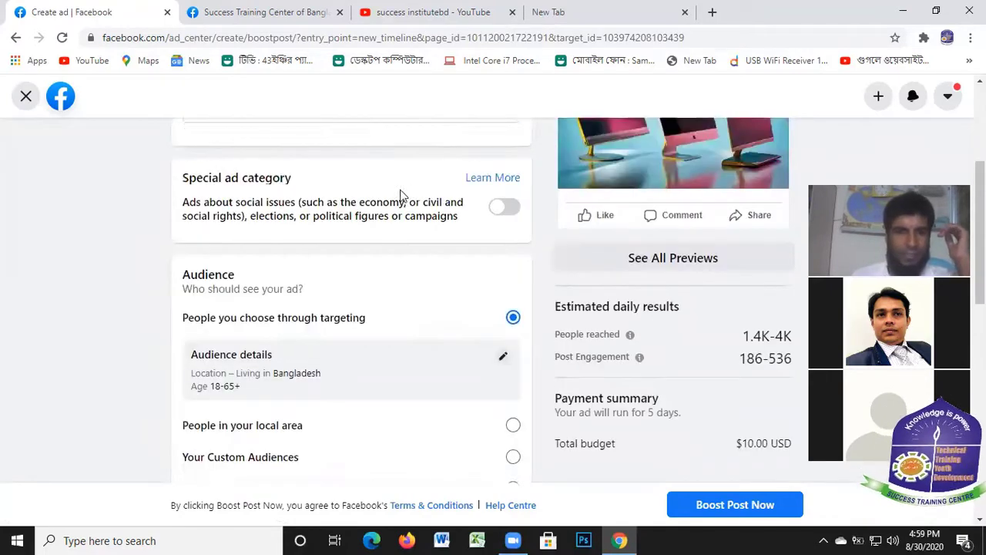
scroll(396, 203, down, 1)
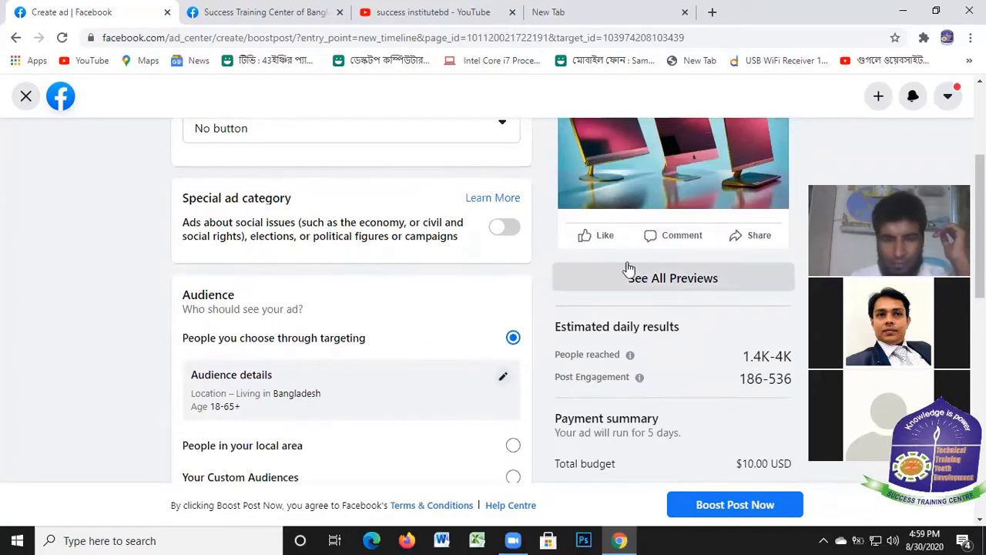
scroll(356, 185, up, 3)
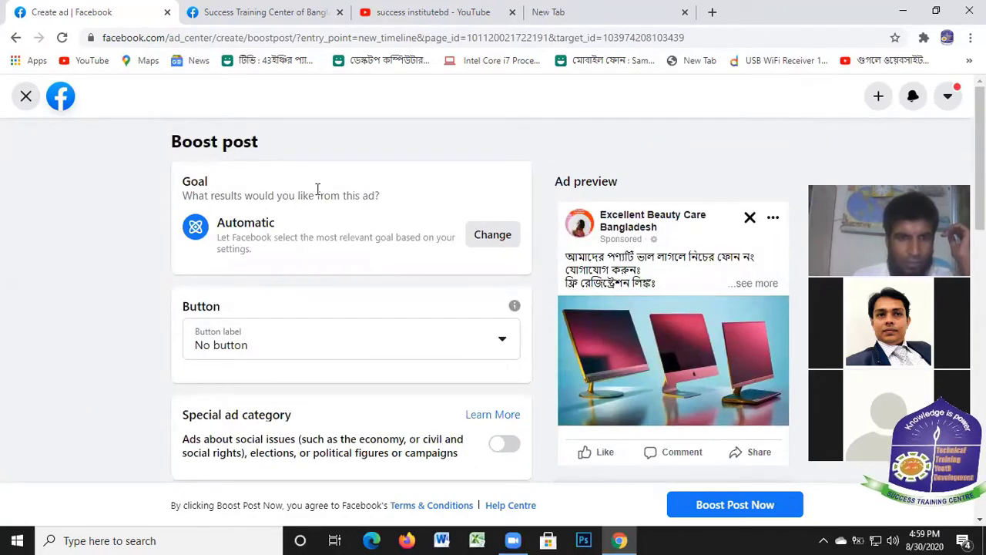
scroll(481, 233, down, 1)
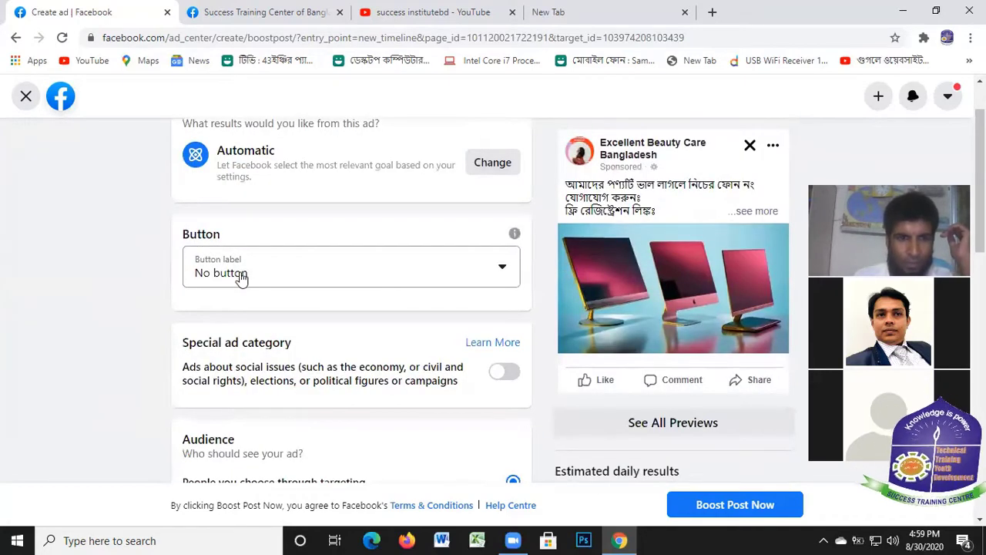
click(502, 270)
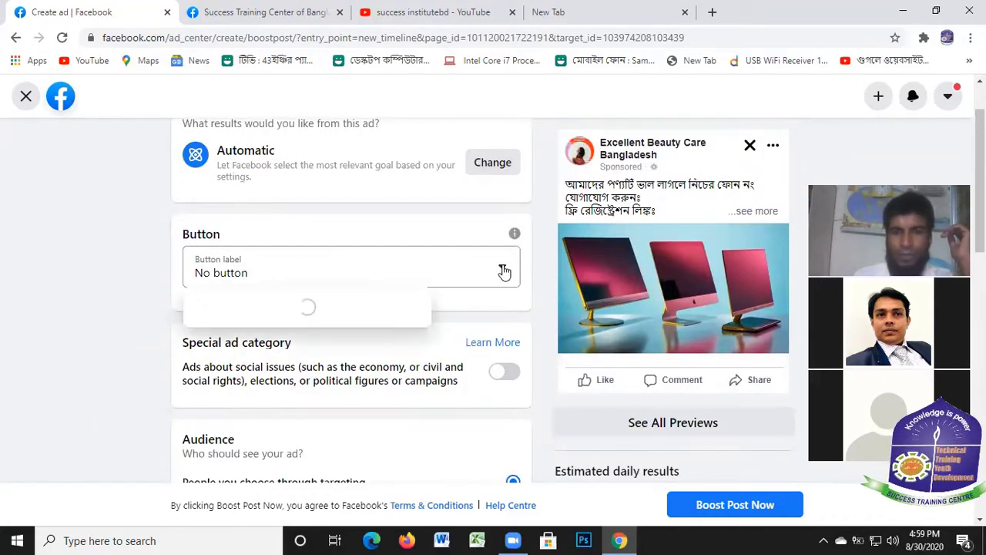
click(511, 317)
Step: Compare the boosted and unboosted posts on the Success Training Center of Bangladesh page, examining their reach, engagement and boost details
click(269, 14)
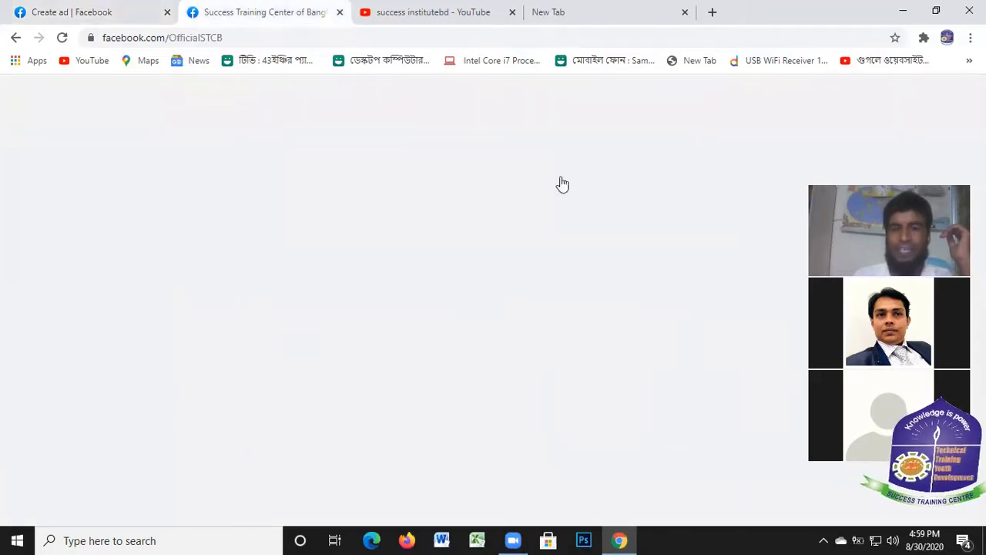
scroll(696, 282, down, 8)
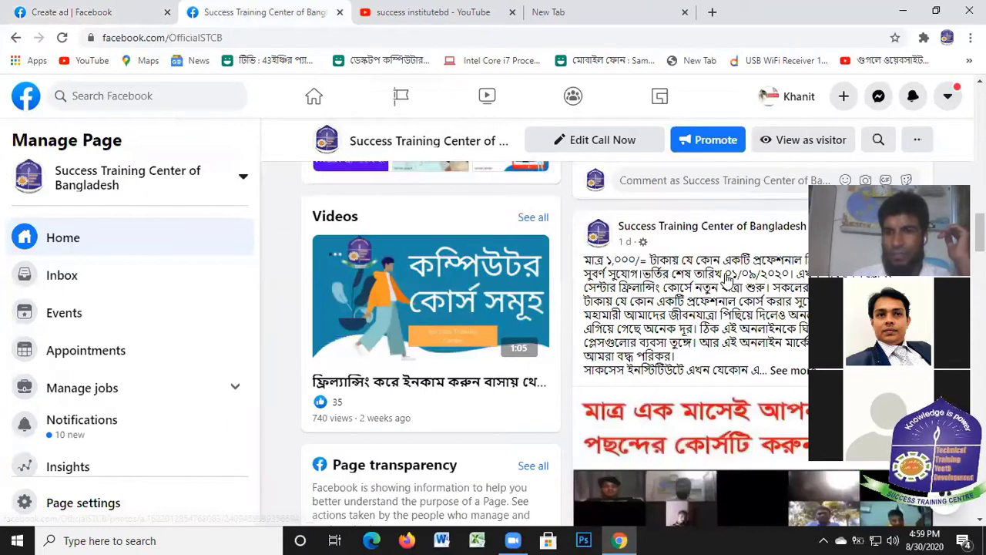
scroll(885, 341, up, 4)
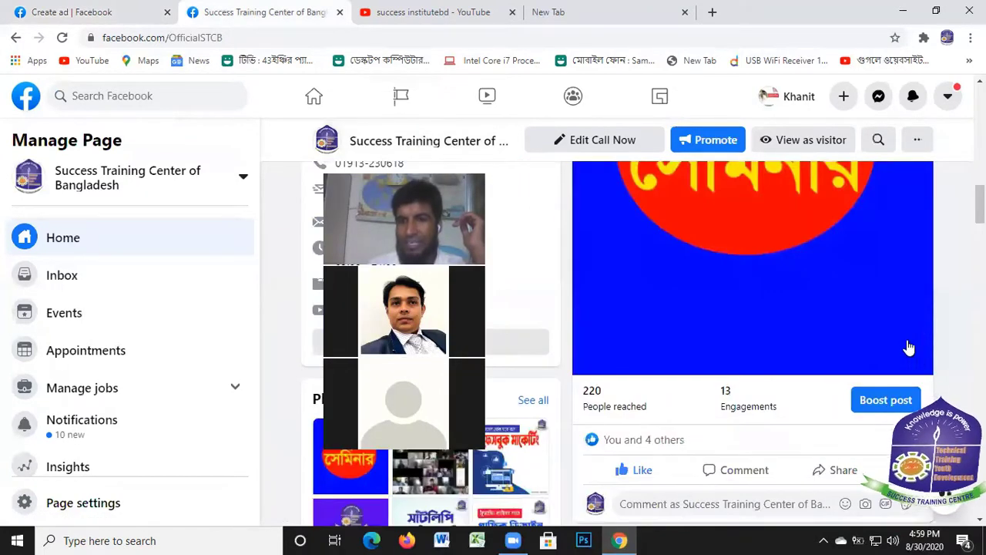
scroll(869, 365, down, 5)
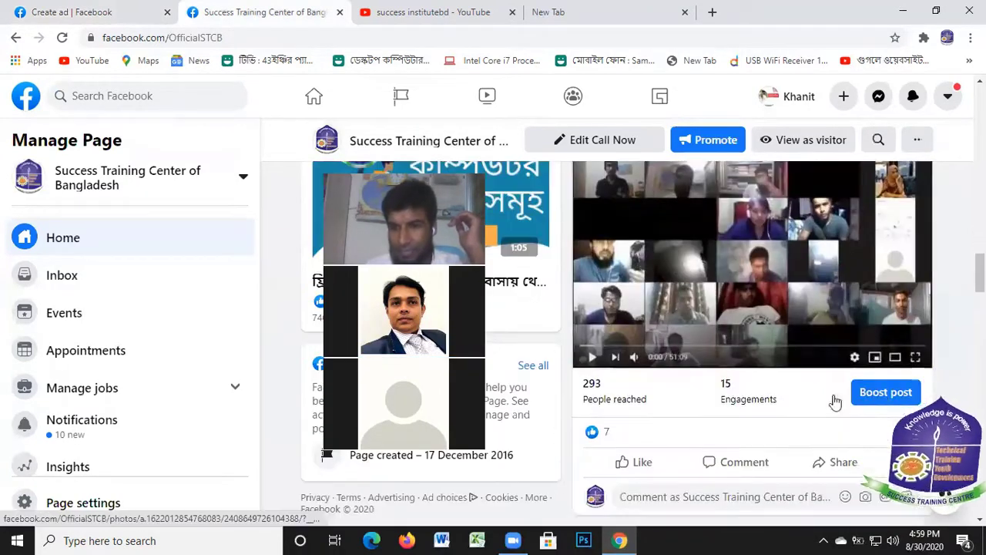
scroll(863, 393, up, 5)
scroll(861, 385, down, 6)
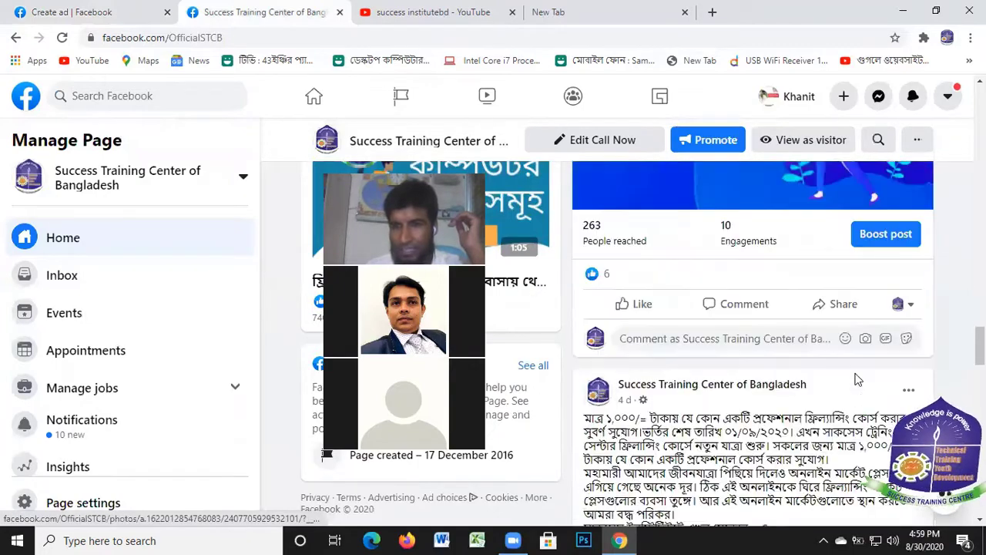
scroll(855, 378, up, 6)
scroll(850, 379, down, 2)
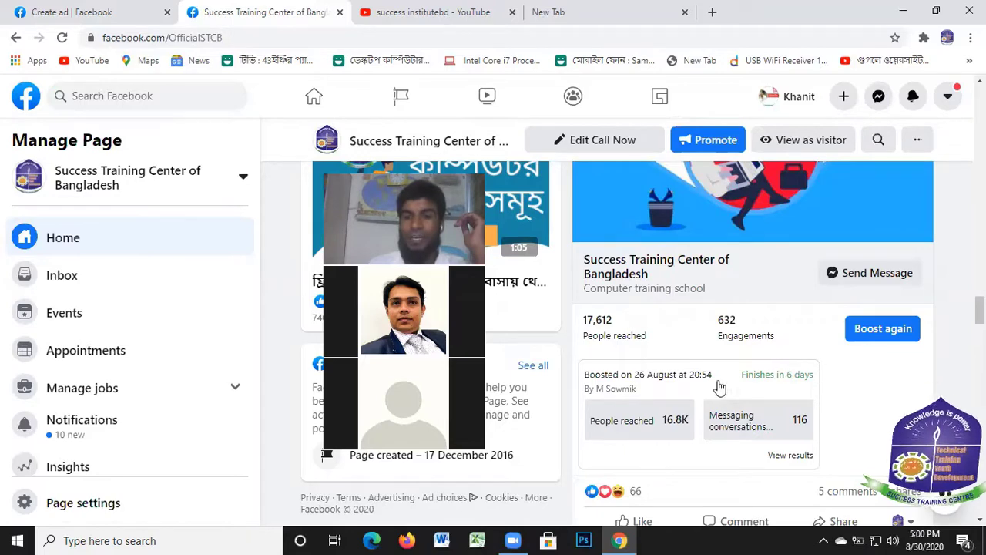
scroll(813, 358, down, 2)
scroll(858, 337, up, 3)
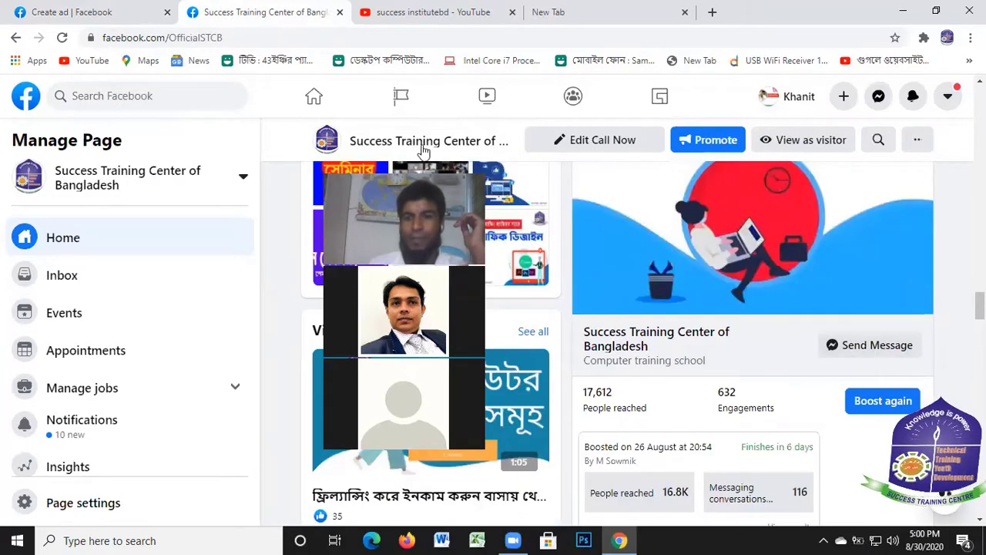
scroll(806, 381, down, 3)
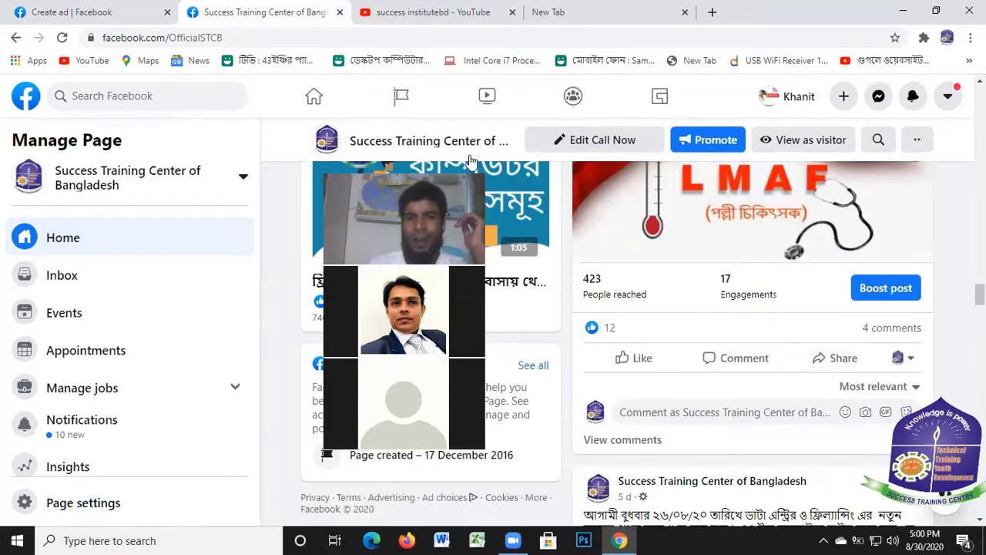
Step: Return to the monitor post's boost setup and set the ad's button label to Send Message
click(86, 14)
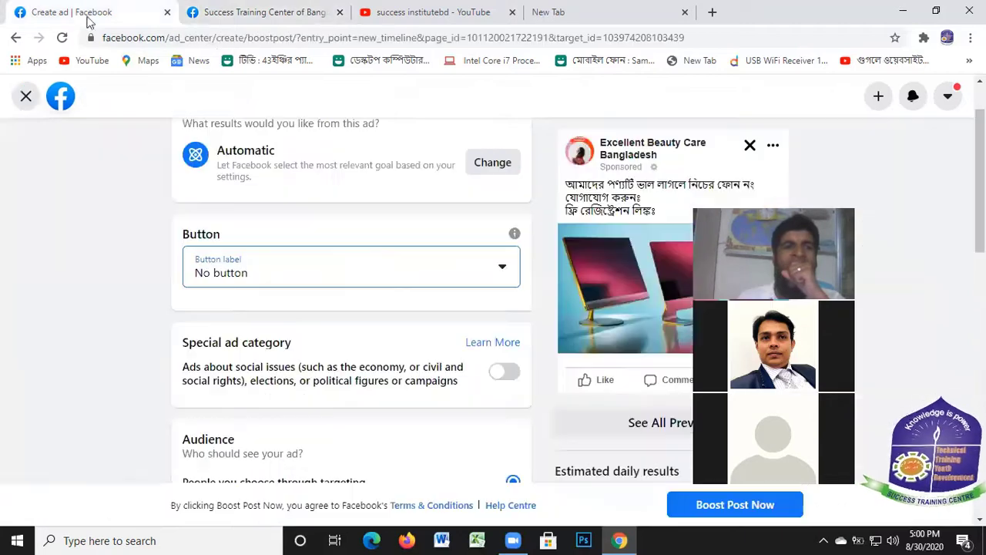
click(496, 271)
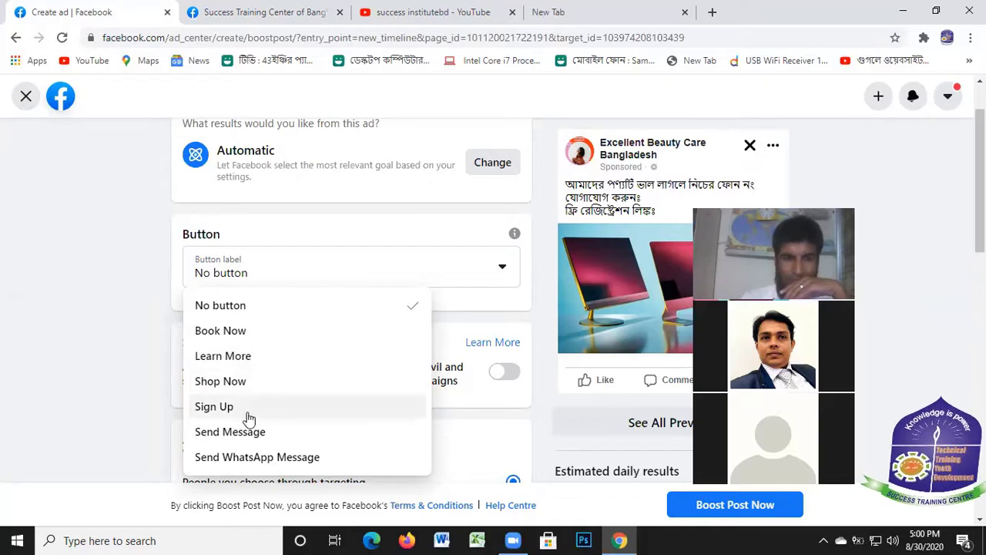
scroll(231, 401, down, 1)
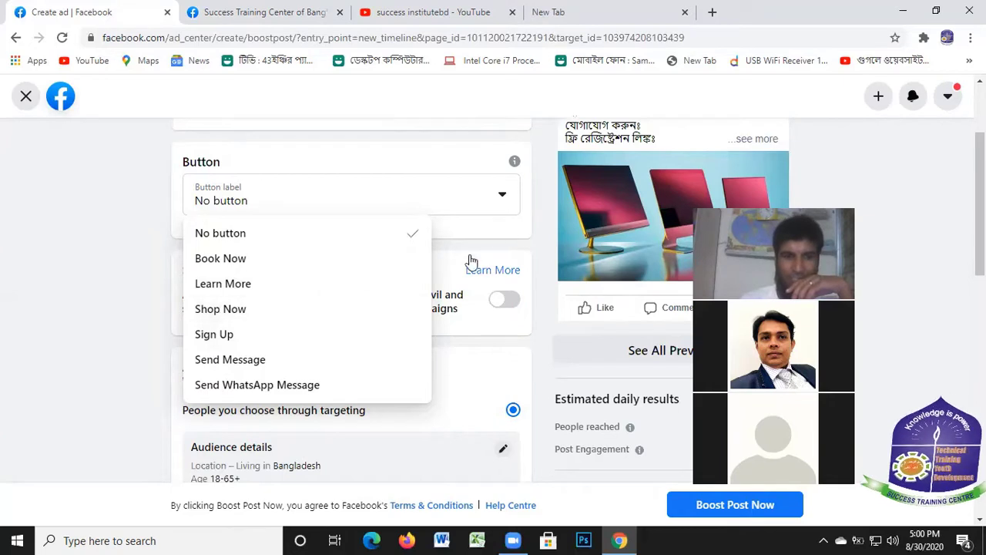
click(245, 361)
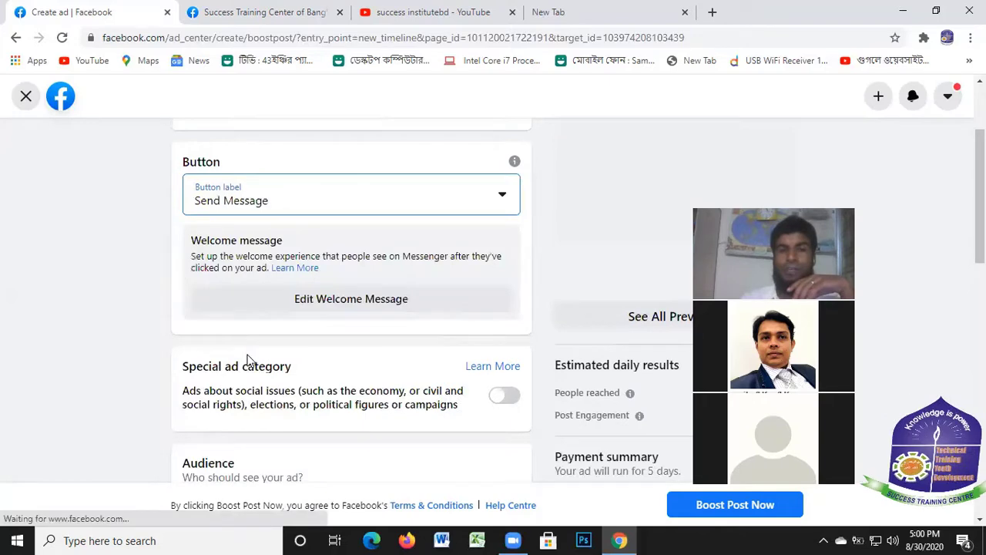
Step: Open the Success Training Center of Bangladesh page's inbox and look through the list of customer conversations
click(261, 16)
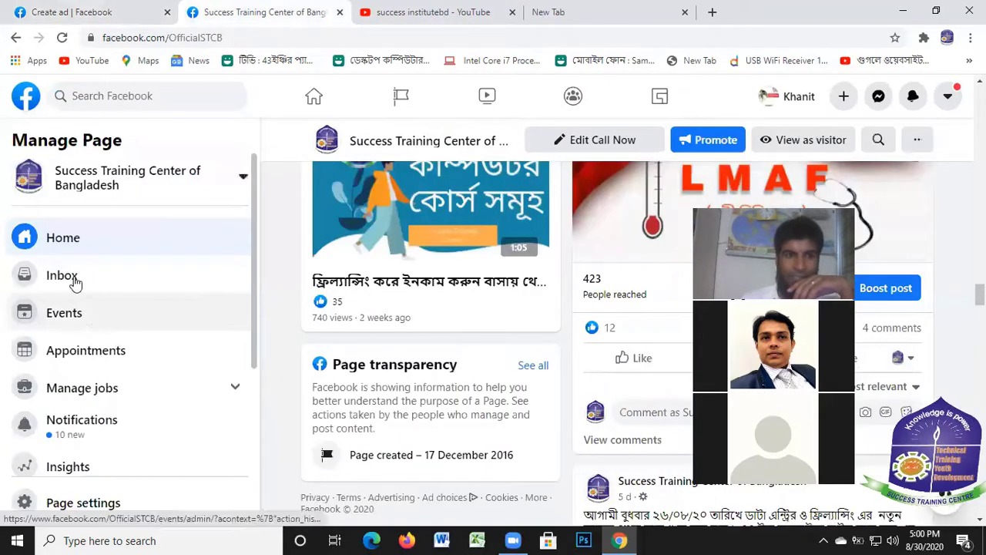
click(63, 276)
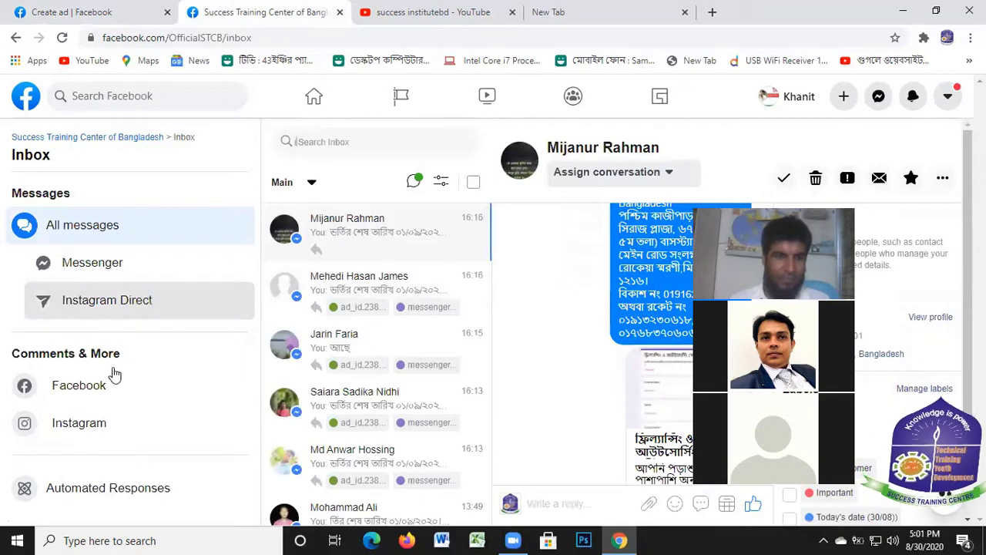
scroll(108, 376, down, 1)
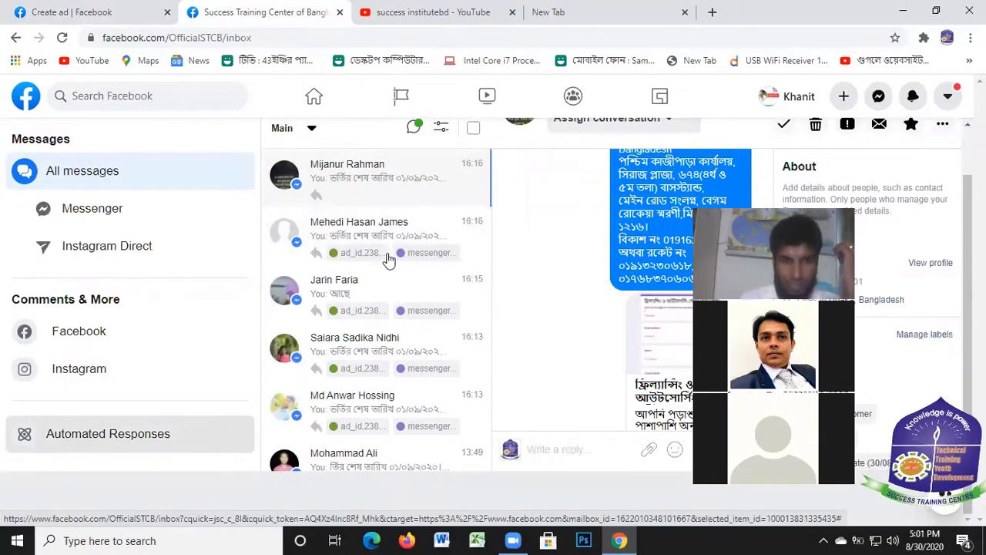
scroll(386, 297, up, 1)
scroll(390, 305, down, 10)
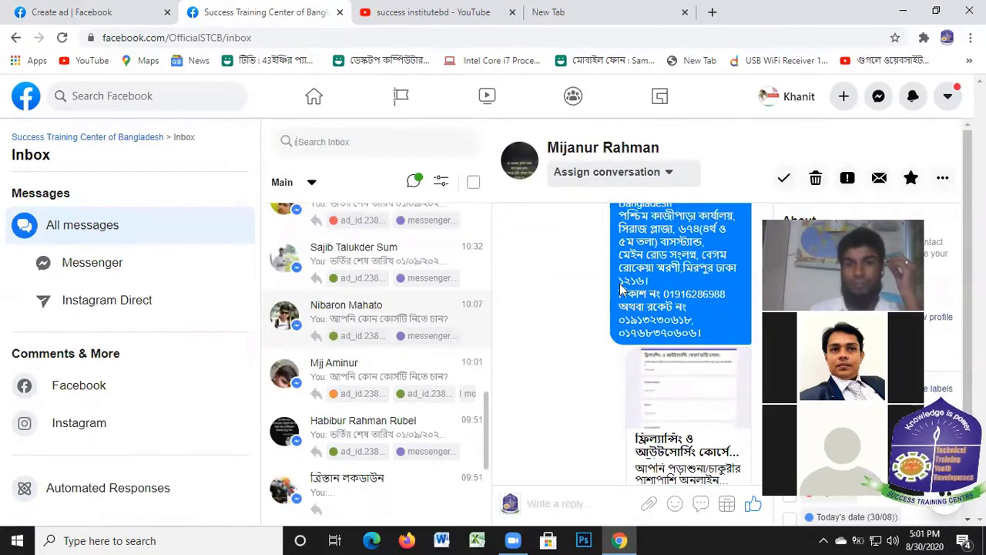
scroll(394, 289, down, 3)
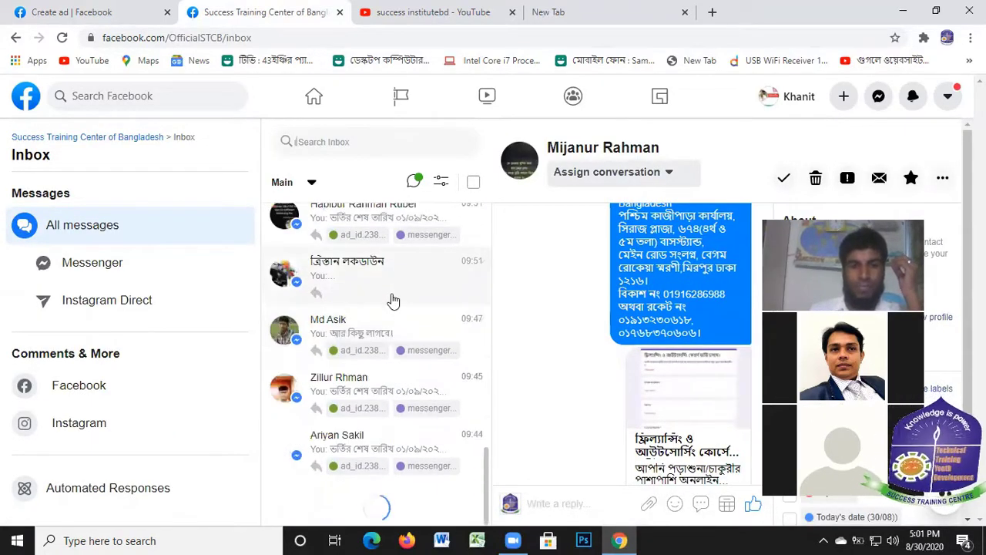
scroll(391, 298, down, 1)
Step: Open a customer conversation received at 09:45 and read it from the automated welcome message to the latest reply
click(359, 340)
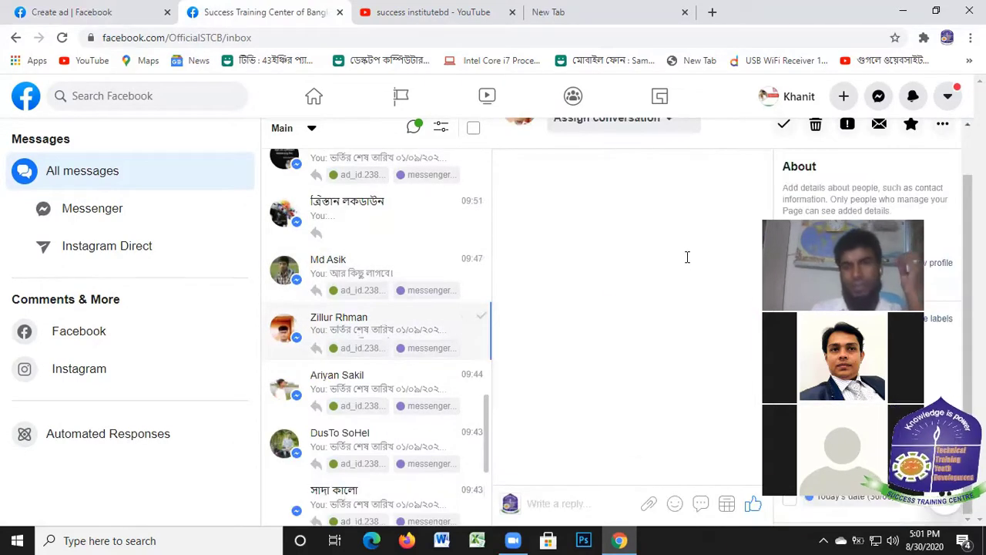
scroll(678, 293, up, 10)
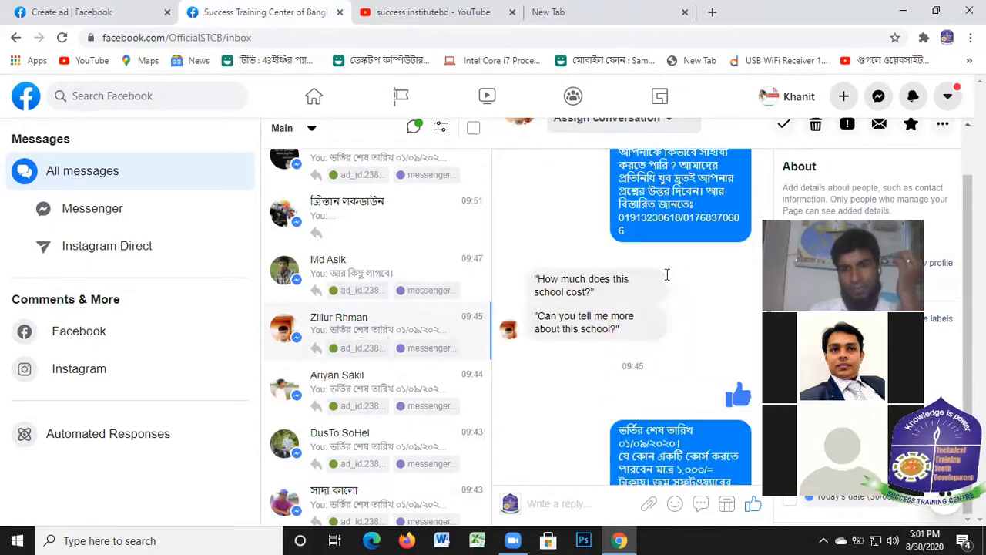
scroll(666, 273, up, 3)
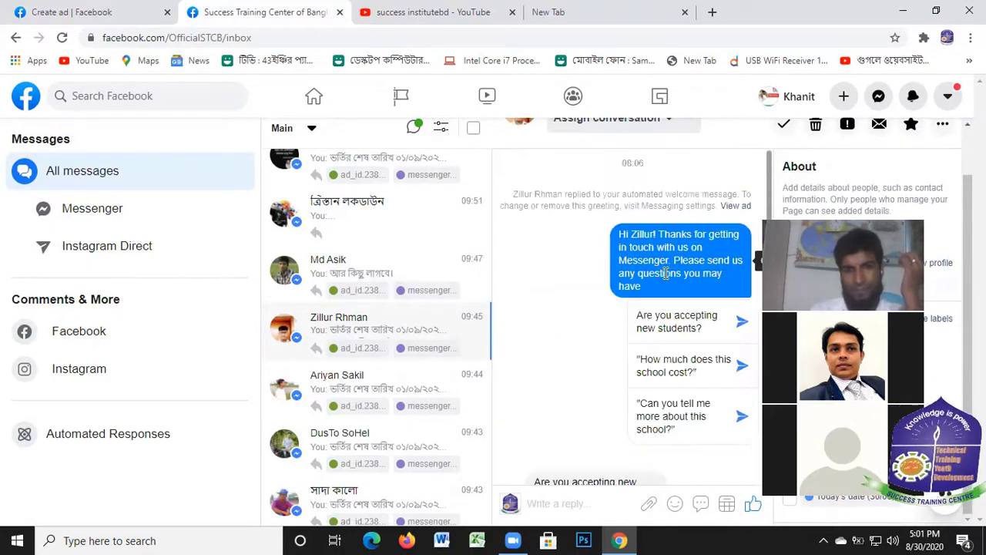
scroll(662, 280, down, 10)
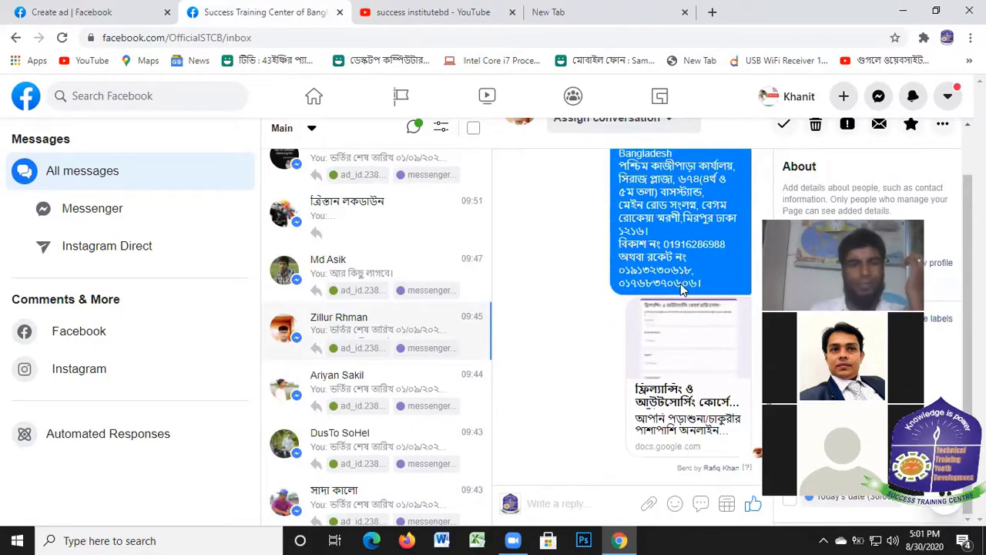
Step: Check the Send Message button in the boost's ad preview, then reread the automated greeting and suggested questions in the customer conversation
click(104, 22)
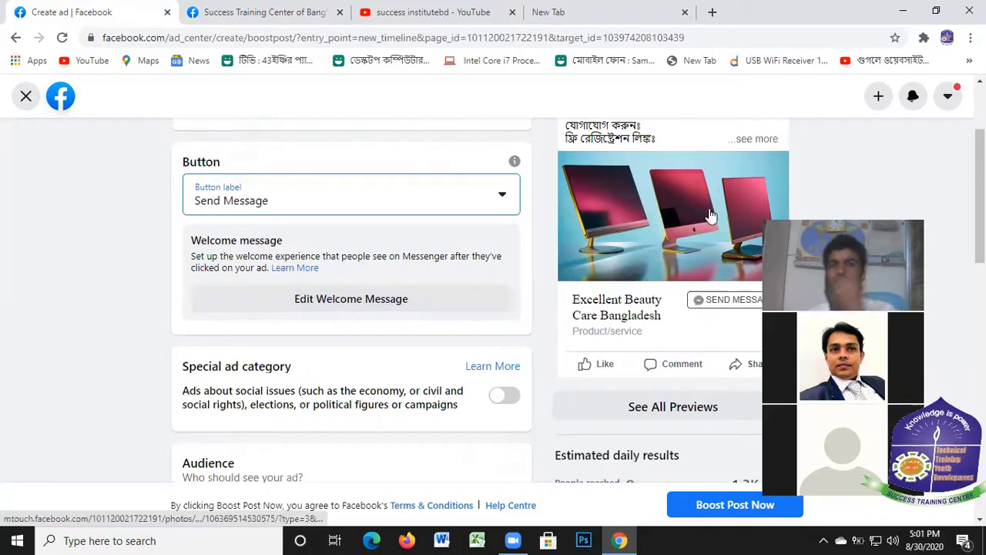
click(297, 19)
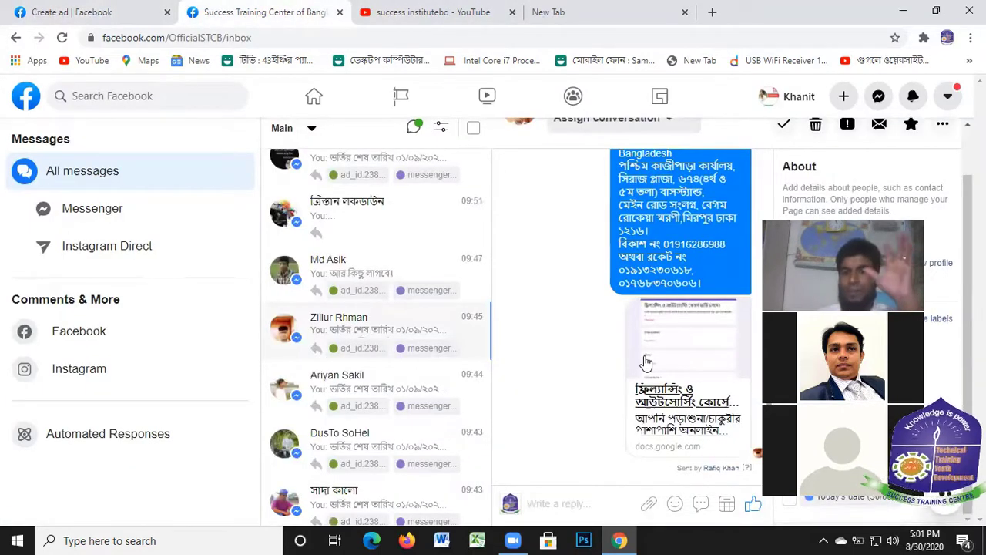
scroll(672, 351, up, 1)
scroll(672, 350, up, 5)
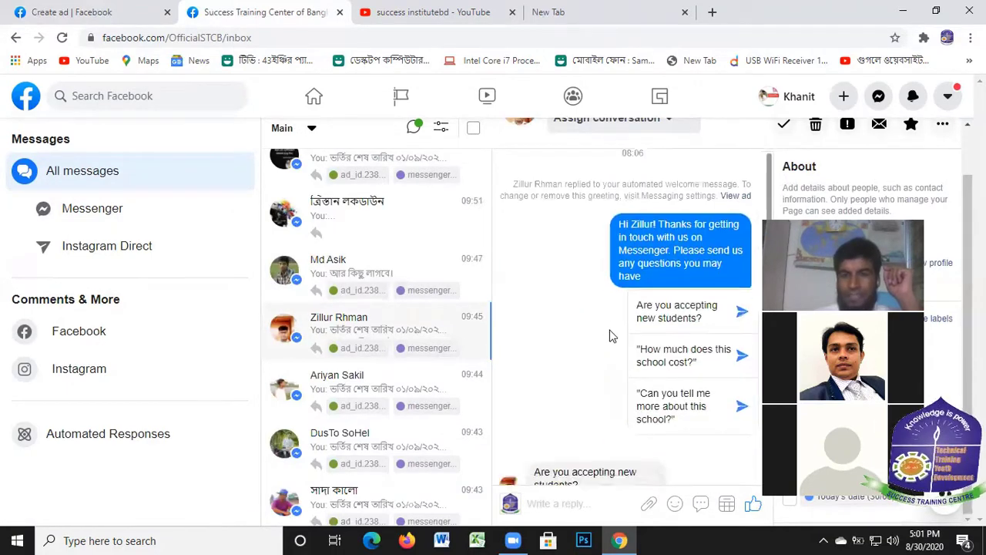
Step: Read through the open customer conversation, from the suggested questions and the Bengali welcome reply to the course admission message with the registration link
scroll(609, 339, down, 3)
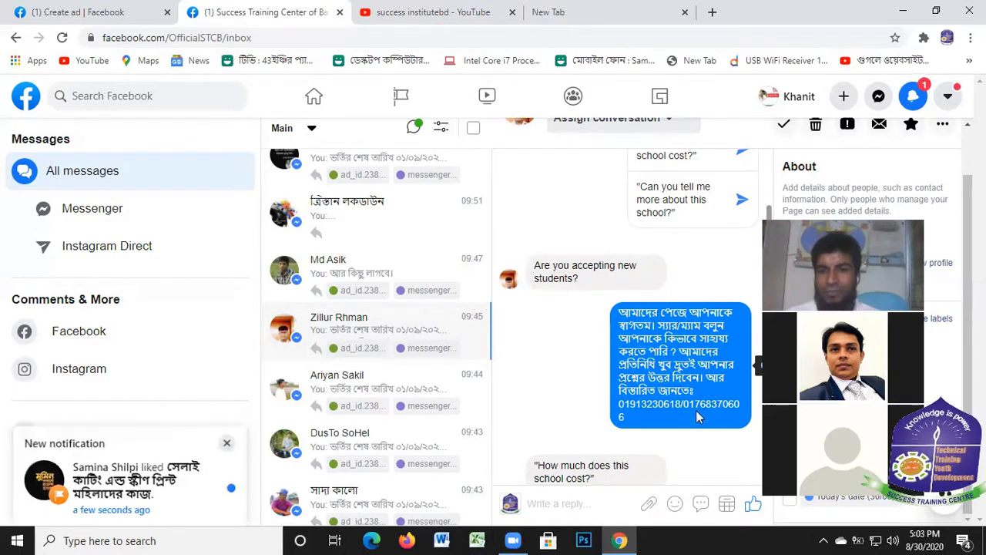
scroll(697, 391, down, 1)
scroll(698, 393, down, 4)
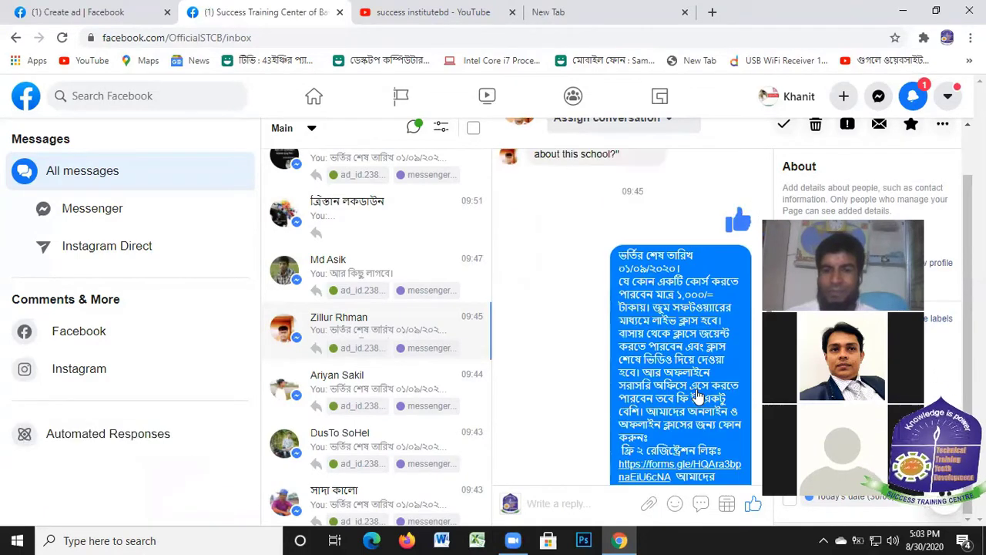
scroll(697, 393, down, 3)
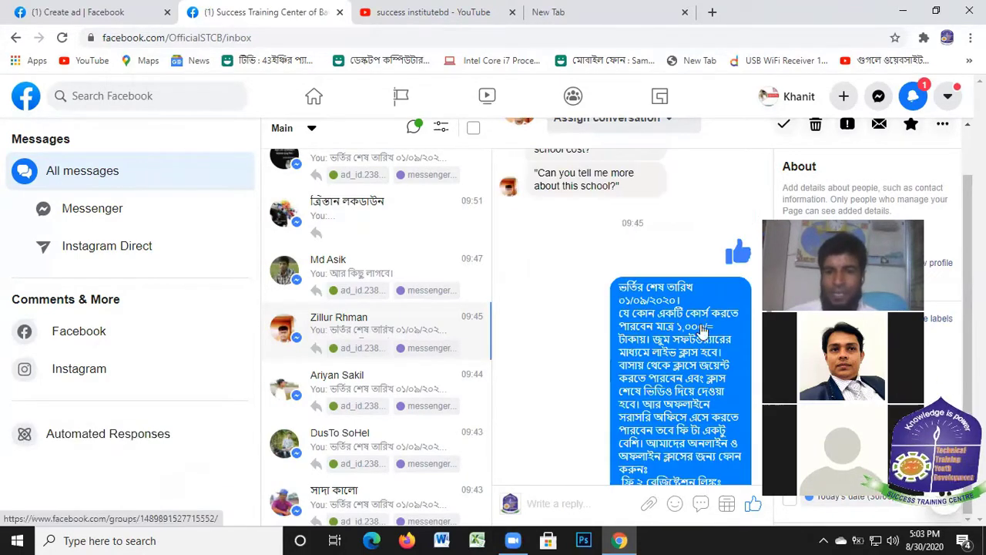
scroll(693, 393, up, 4)
scroll(693, 411, up, 5)
scroll(714, 395, down, 1)
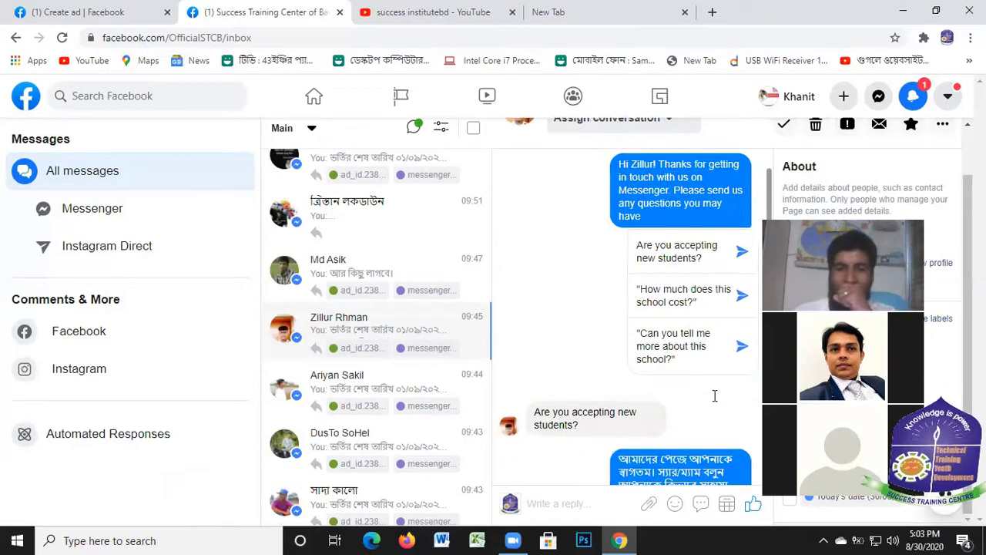
scroll(714, 395, down, 2)
scroll(717, 333, down, 2)
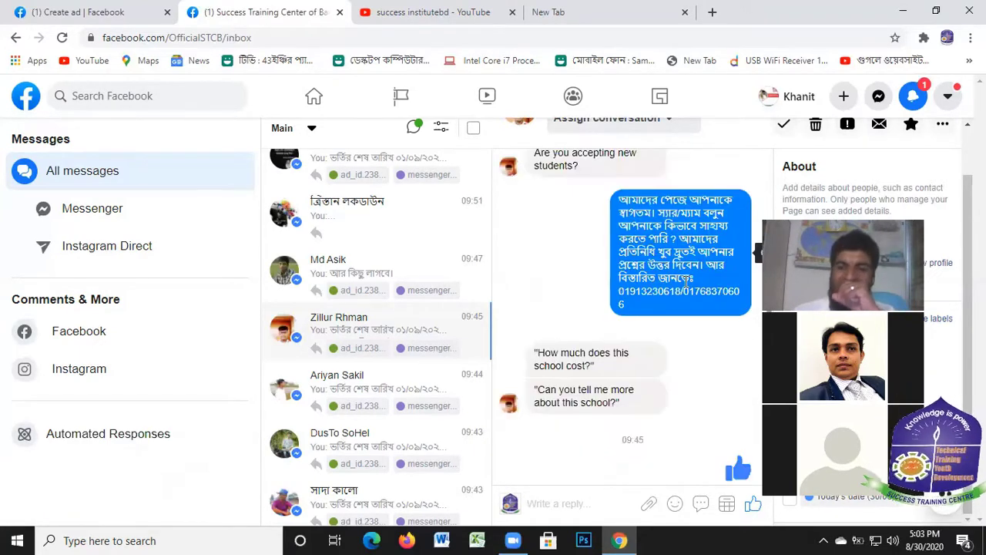
scroll(693, 333, down, 1)
scroll(667, 360, down, 3)
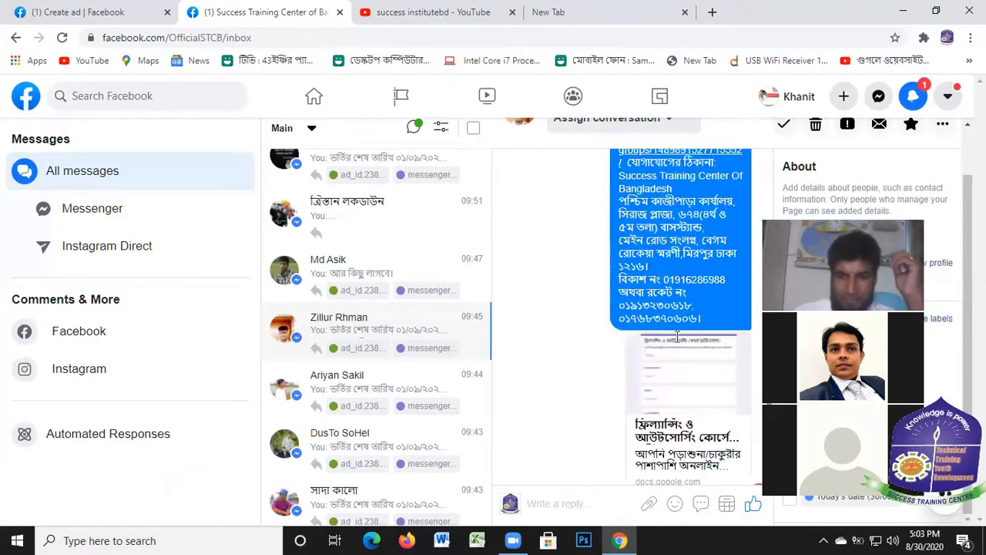
scroll(558, 342, down, 1)
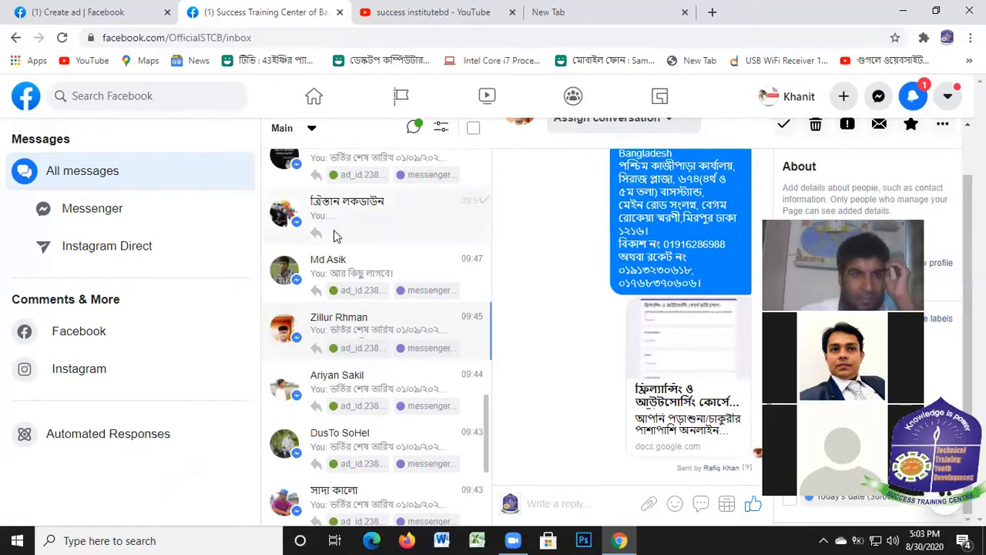
scroll(332, 220, up, 2)
Step: Replace the boost's welcome greeting text with the Bengali welcome reply copied from the customer conversation, beginning "আমাদের পেজে আপনাকে স্বাগতম"
click(92, 14)
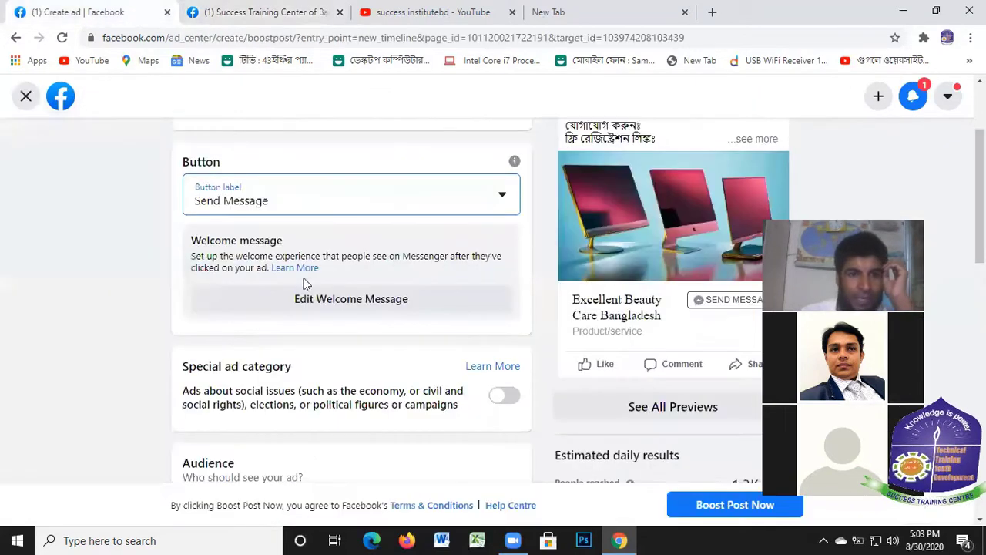
click(330, 306)
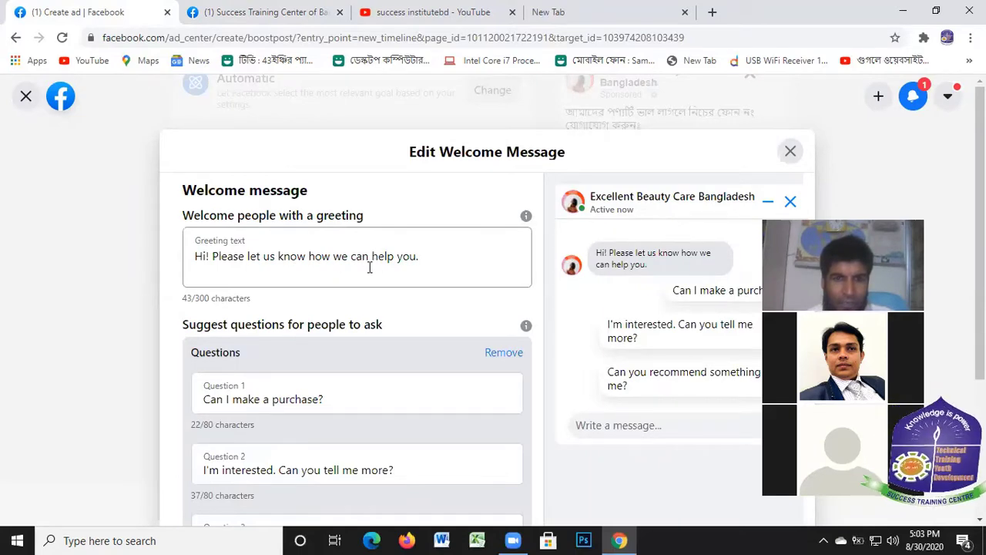
click(259, 17)
scroll(659, 283, up, 5)
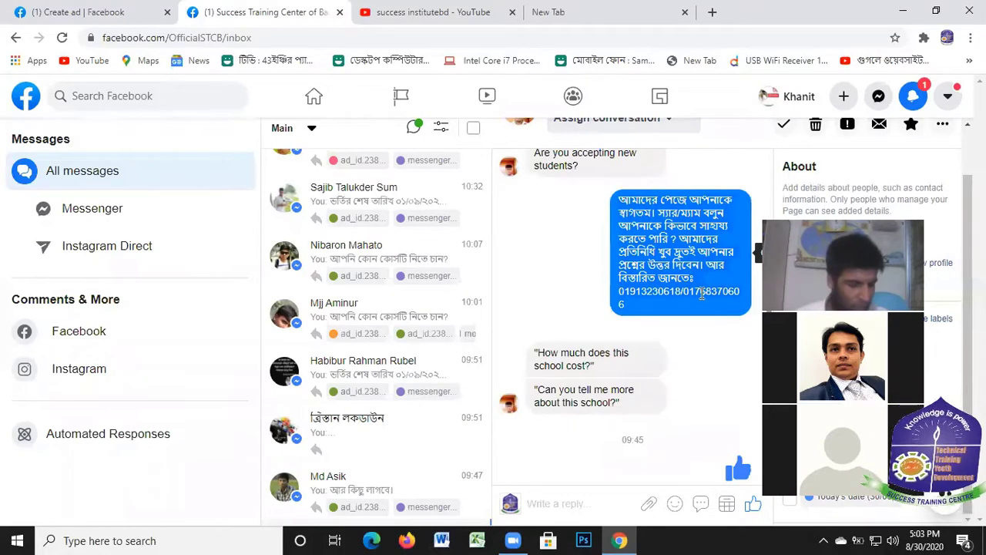
click(102, 13)
click(420, 258)
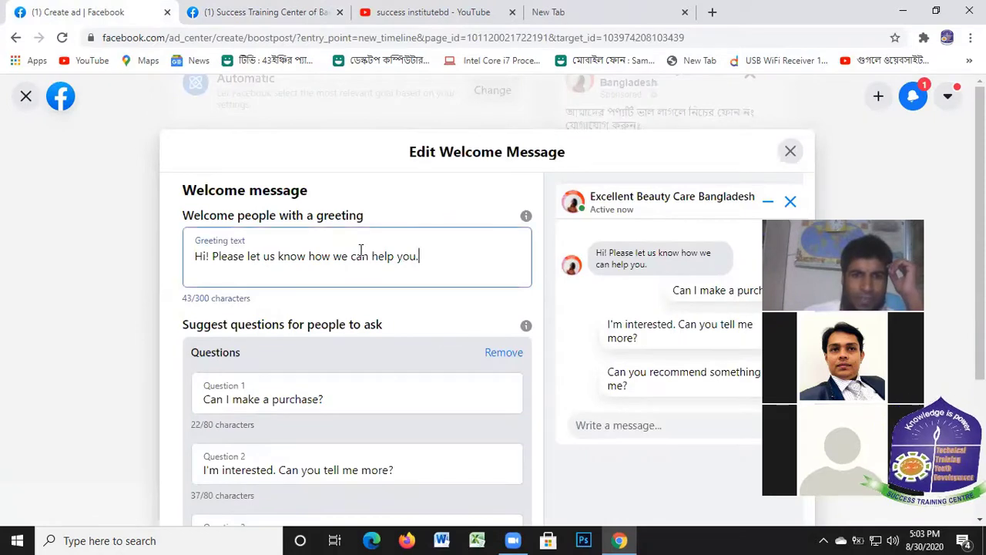
drag(420, 258, 150, 226)
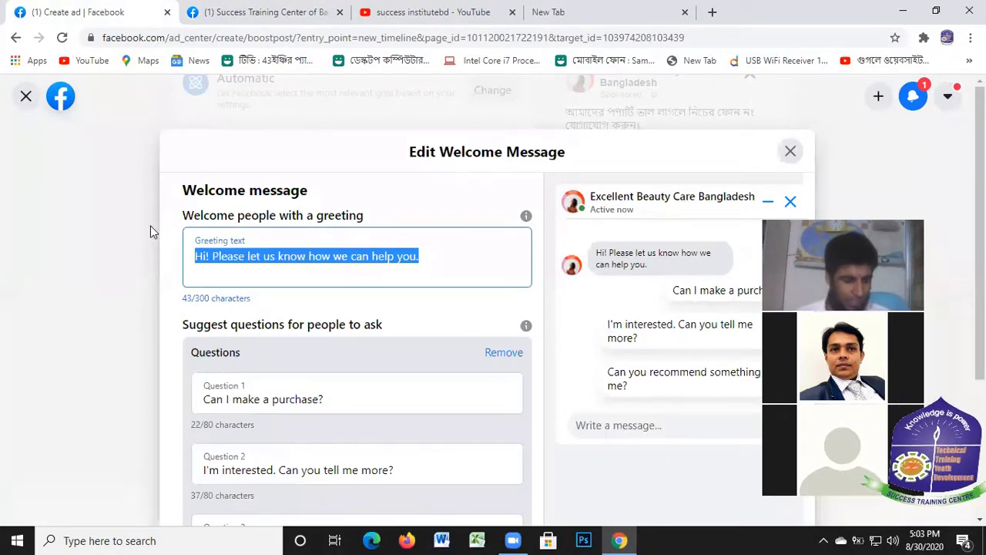
key(ctrl+v)
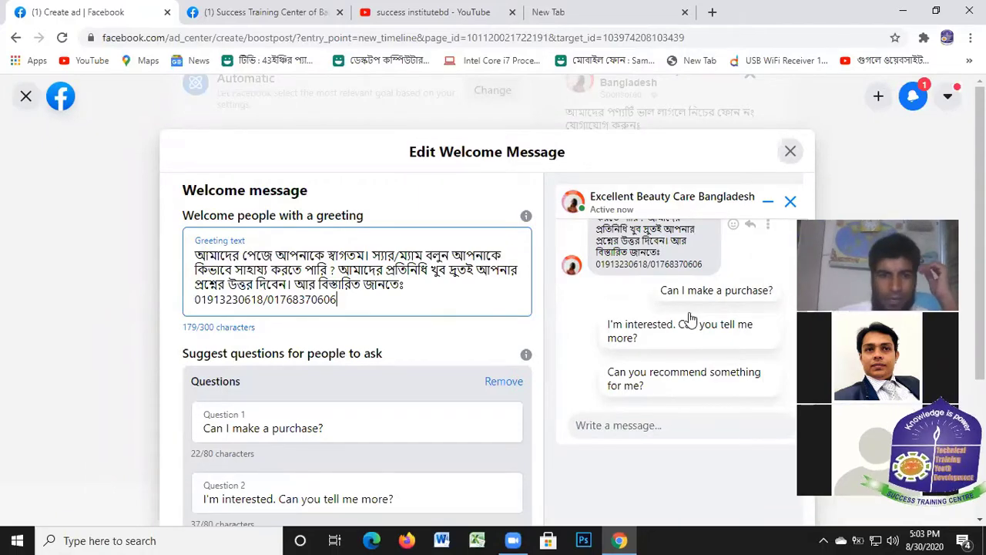
Step: Compare the boost's suggested questions with the ones offered and asked in the customer conversation
scroll(259, 346, down, 1)
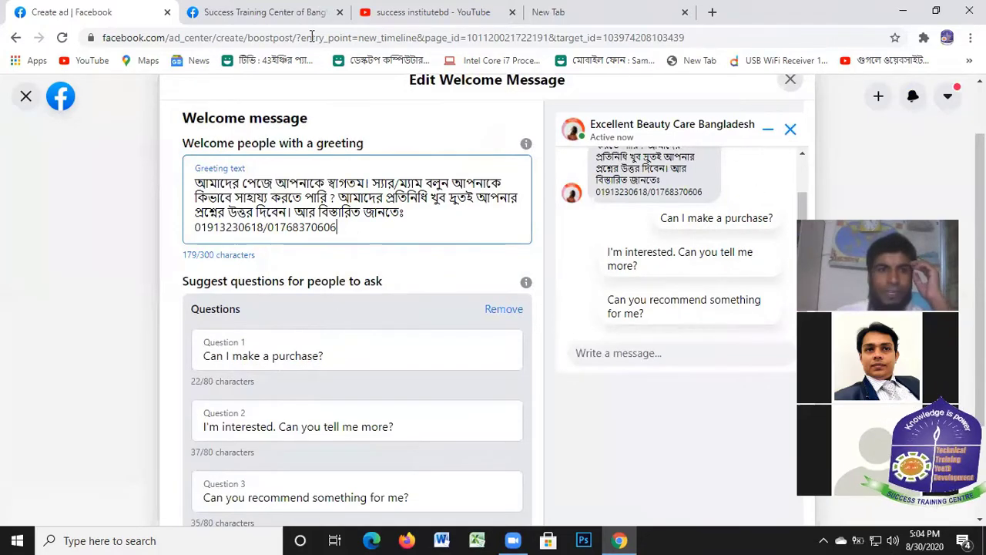
click(262, 11)
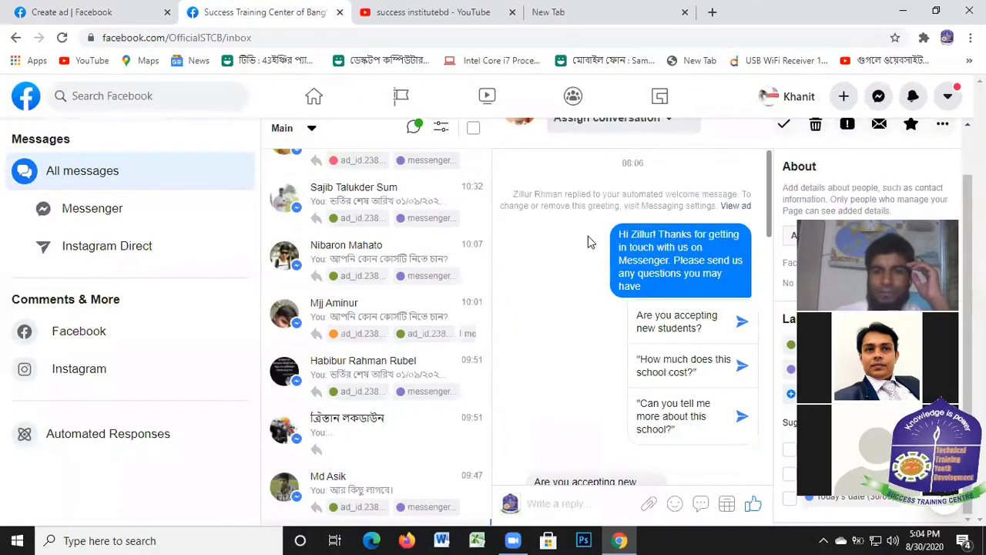
scroll(589, 242, down, 2)
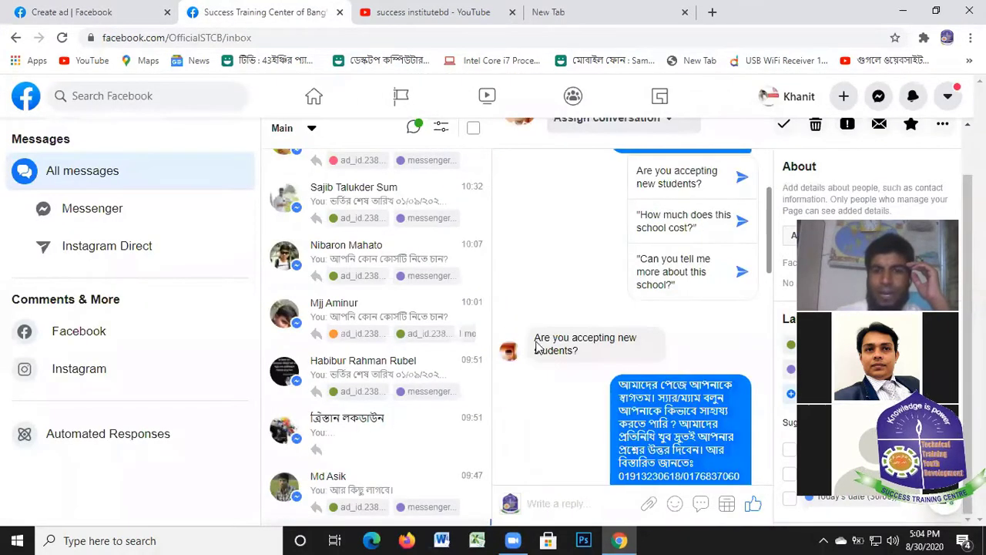
click(110, 18)
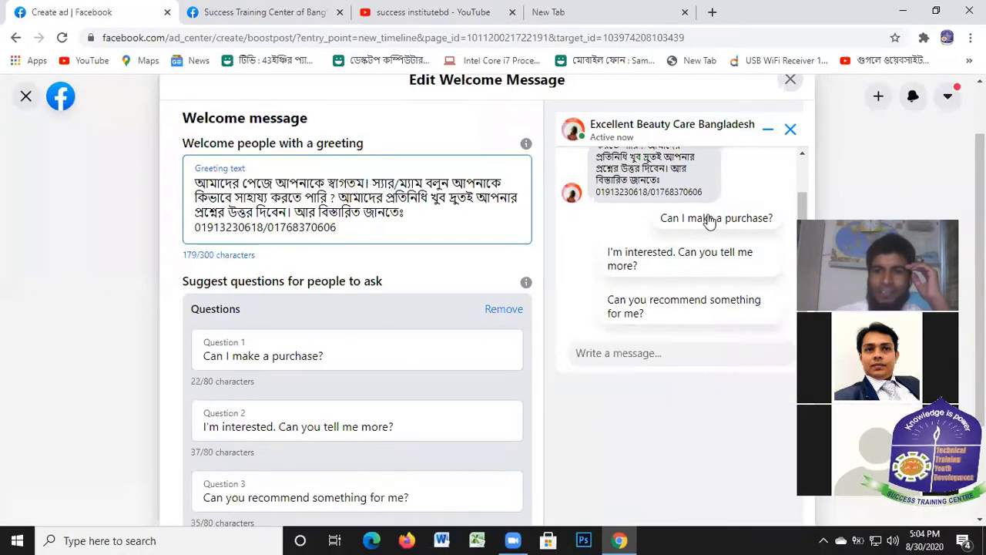
Step: Review the three suggested questions and the new greeting text in the boost's welcome message
click(322, 361)
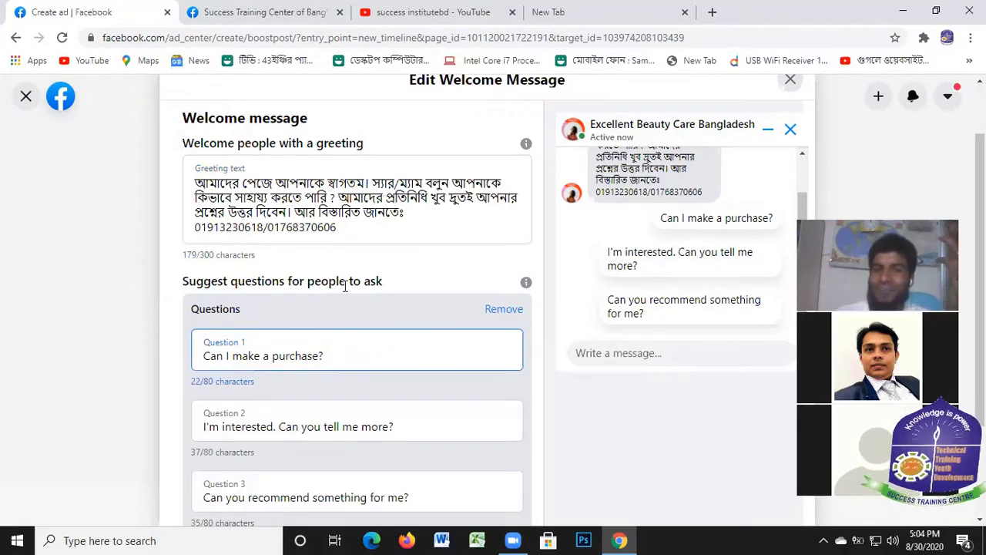
scroll(354, 312, down, 2)
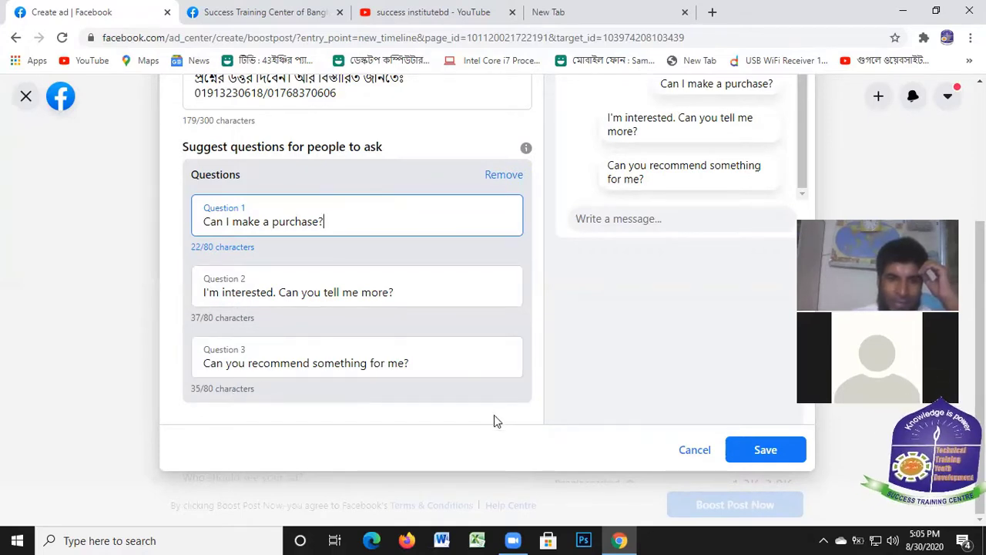
click(442, 363)
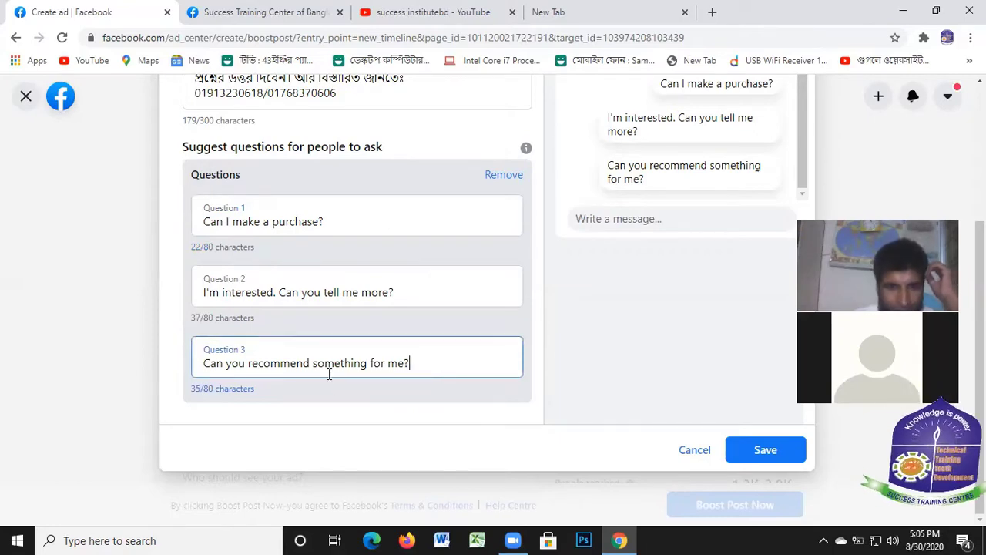
scroll(328, 293, up, 3)
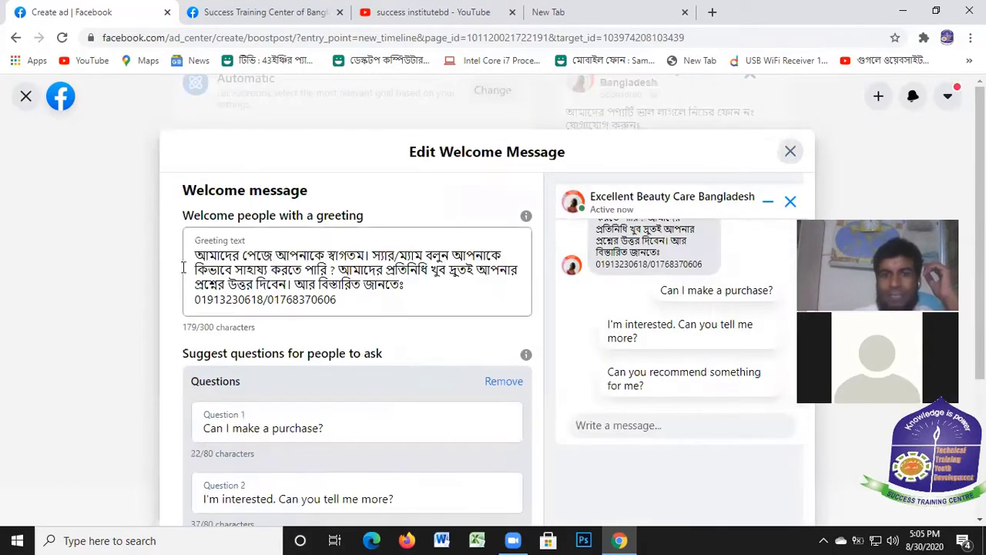
Step: Review the greeting, the suggested questions and their Messenger preview, and save the welcome message
scroll(665, 347, down, 3)
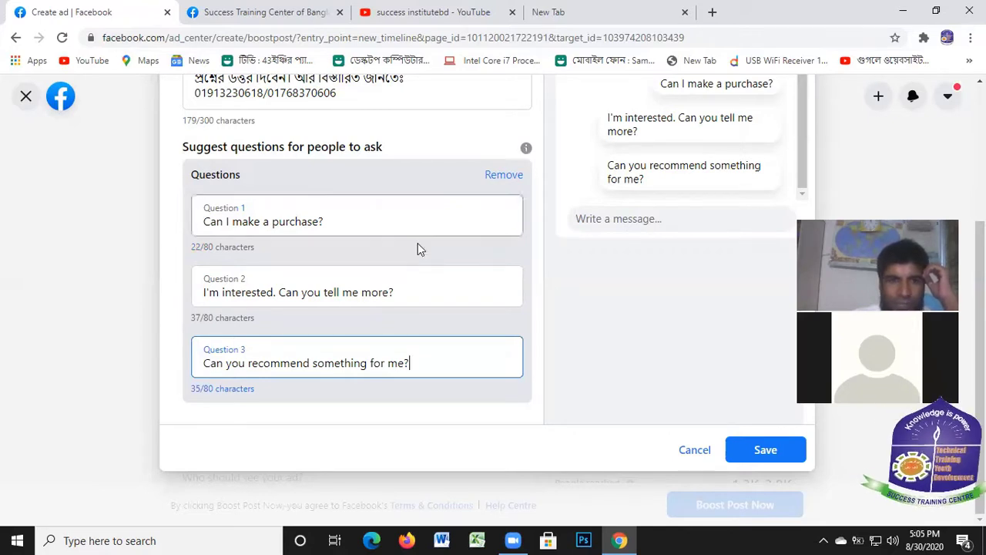
click(527, 151)
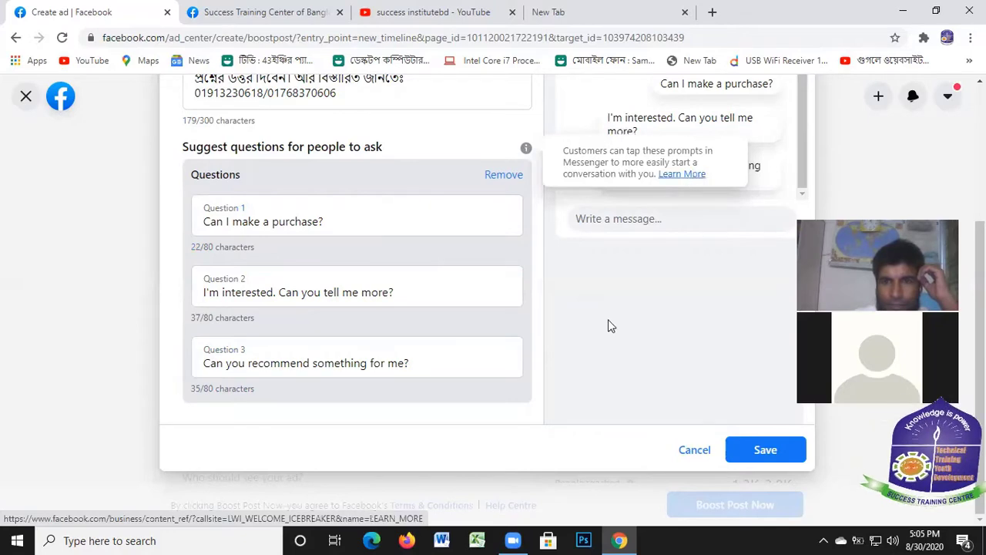
scroll(745, 226, up, 3)
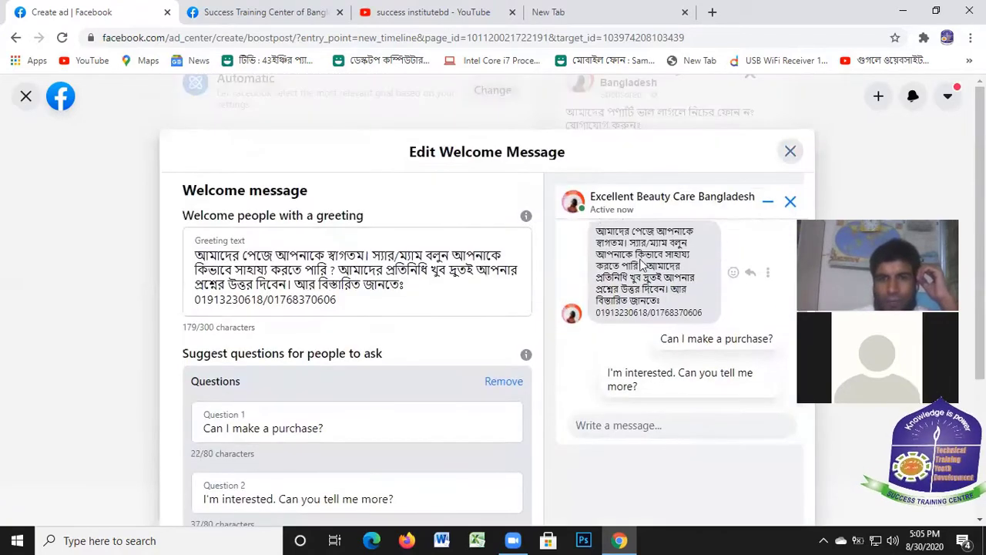
scroll(345, 283, down, 3)
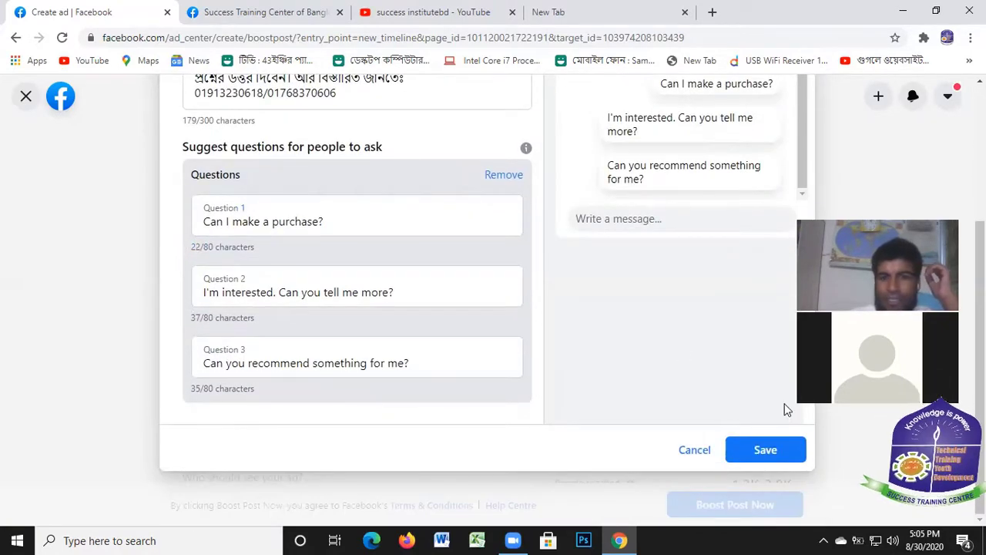
click(771, 453)
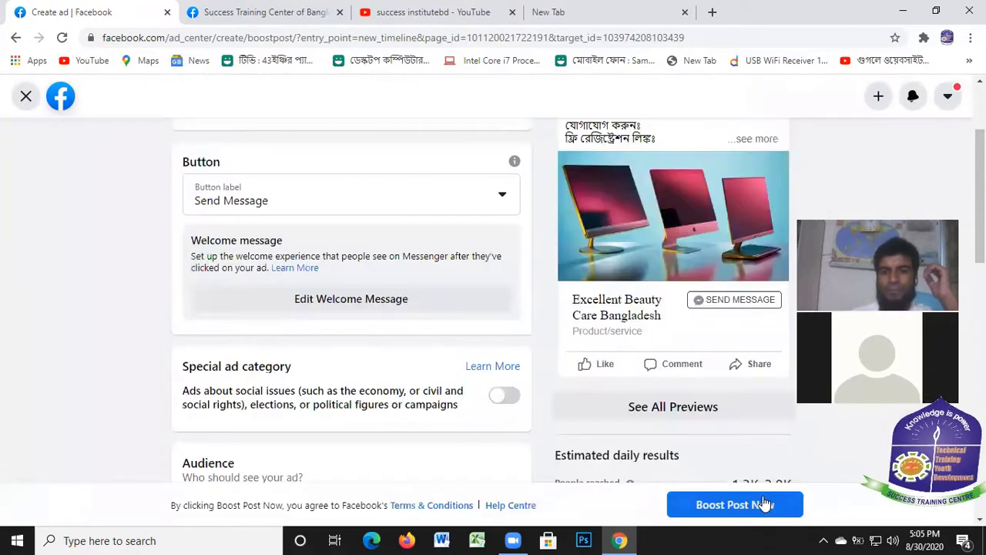
Step: Try Shop Now and Sign Up as the ad's button label, and set it back to Send Message
scroll(363, 308, up, 2)
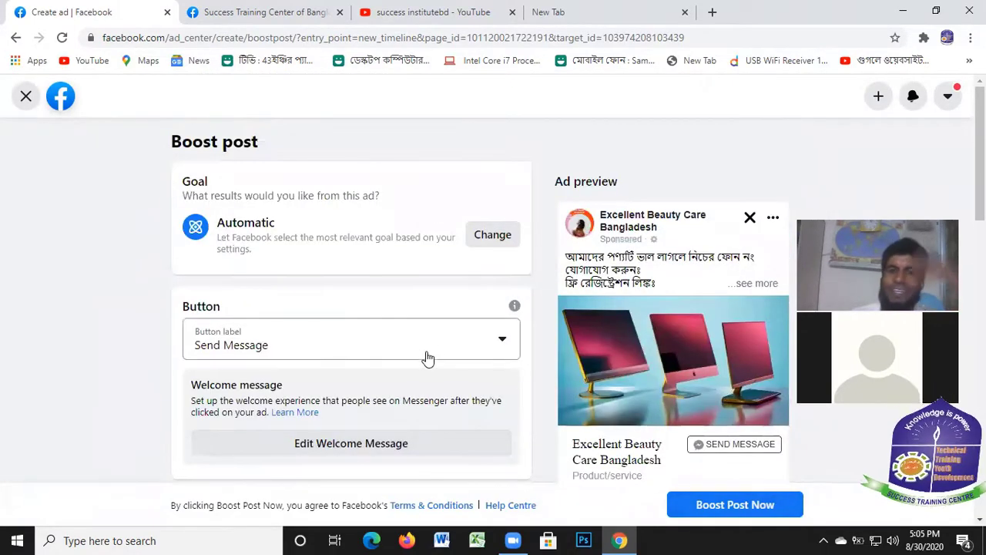
scroll(356, 366, down, 2)
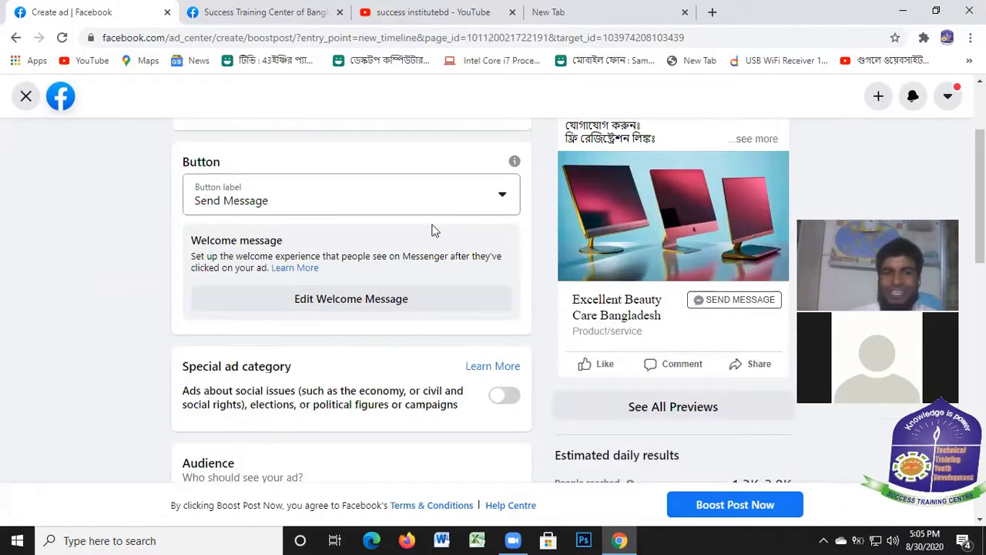
click(502, 201)
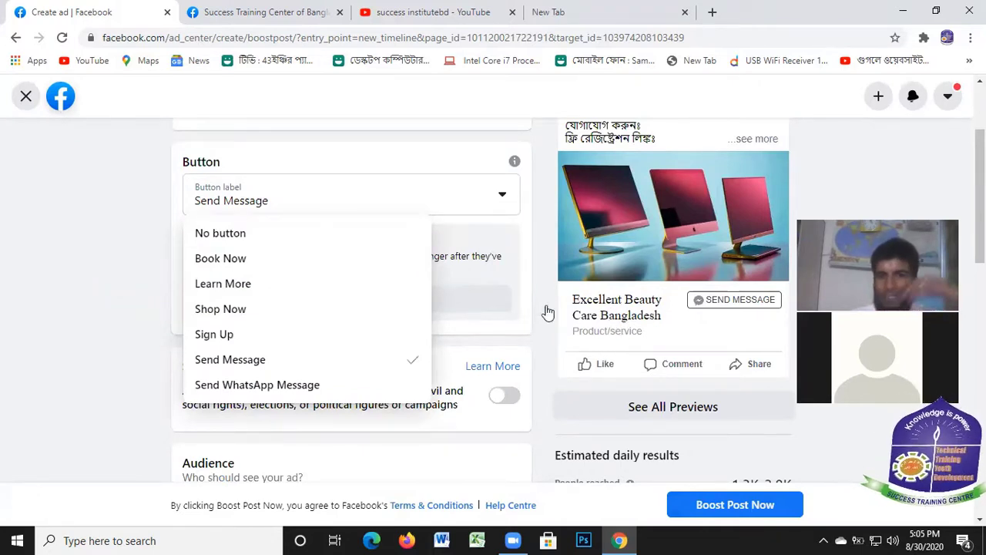
click(224, 312)
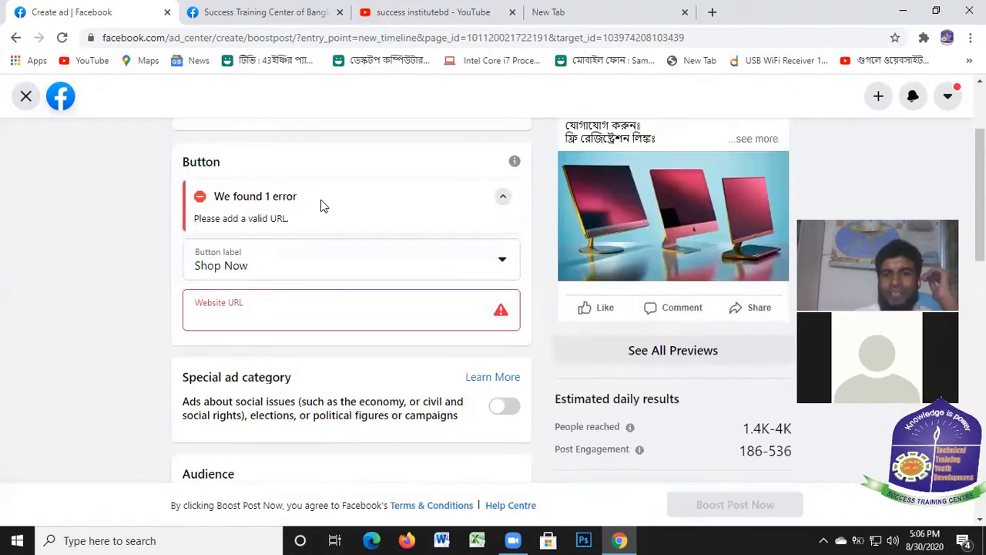
click(337, 251)
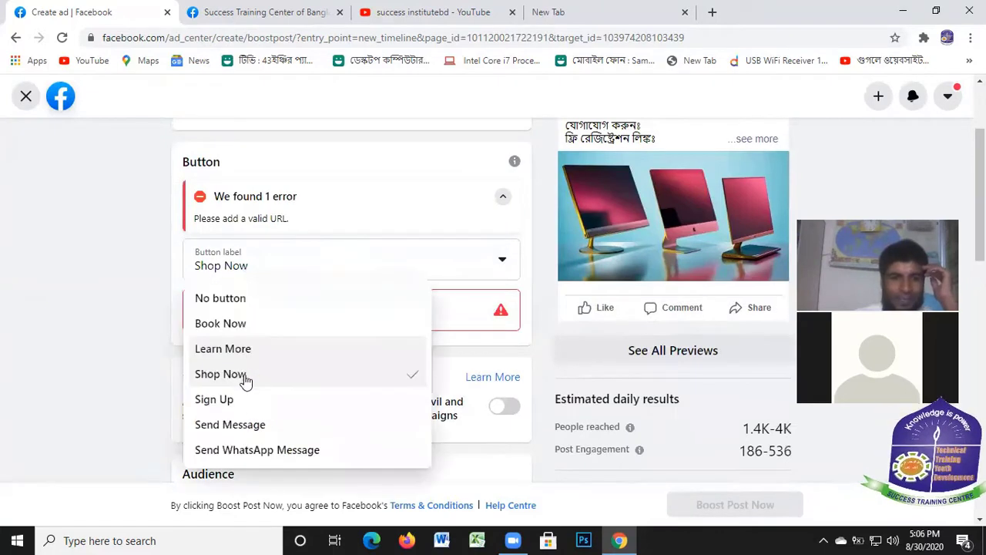
click(255, 398)
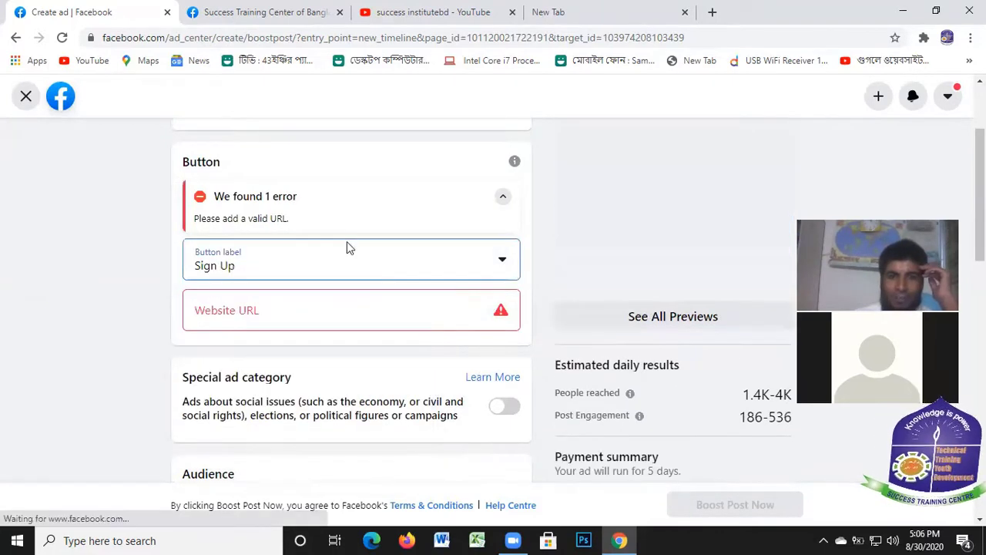
click(346, 268)
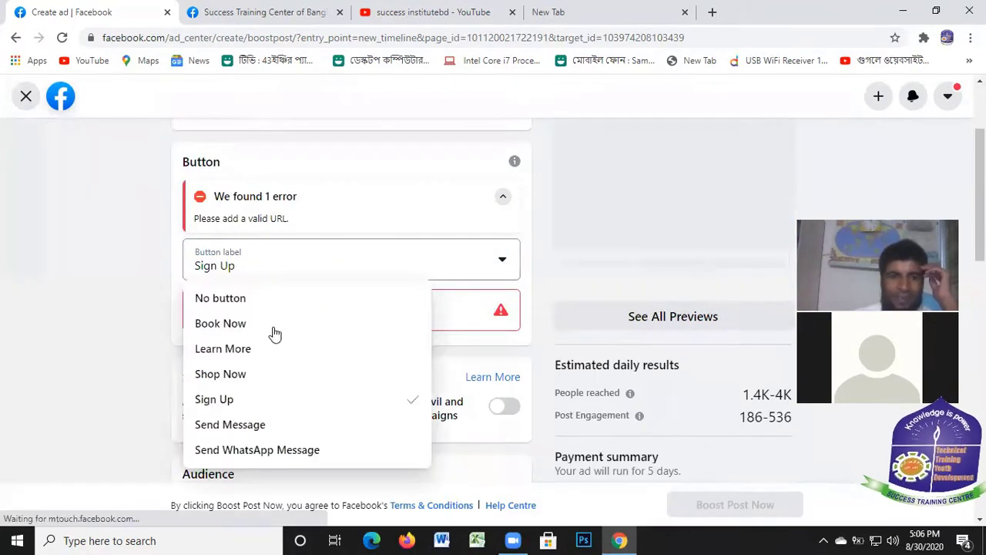
click(242, 426)
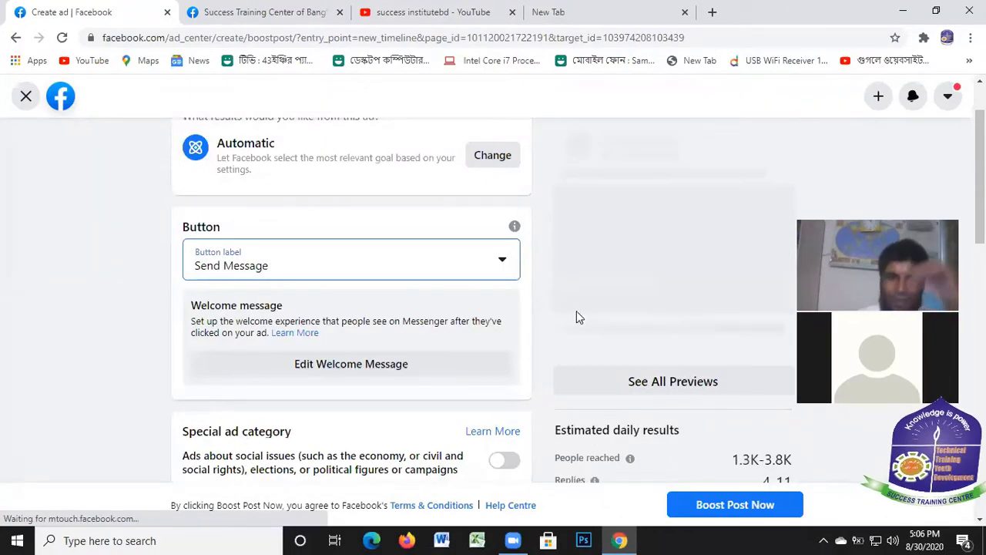
Step: Examine the ad preview, special ad category, audience, estimated daily results and payment summary of the boosted post
scroll(693, 138, down, 2)
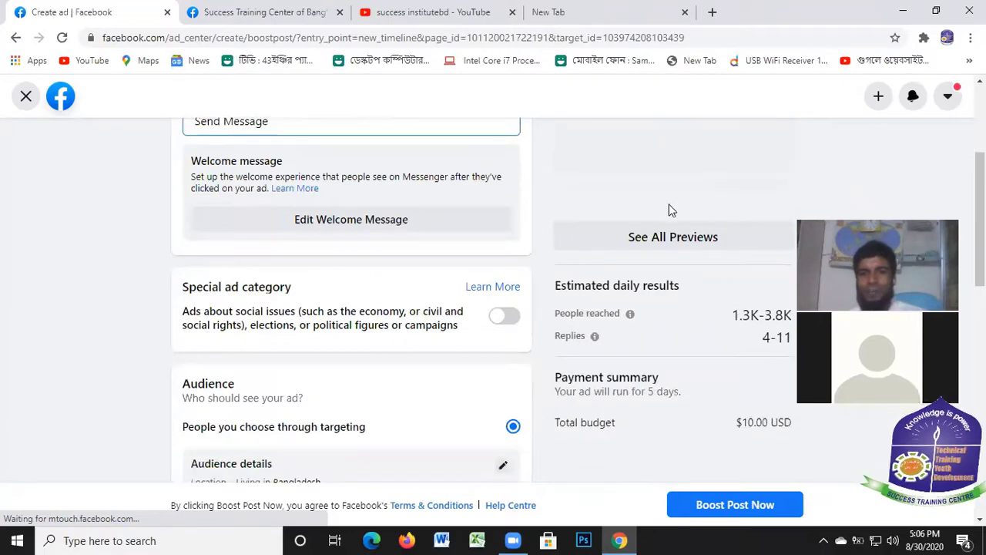
scroll(663, 209, up, 2)
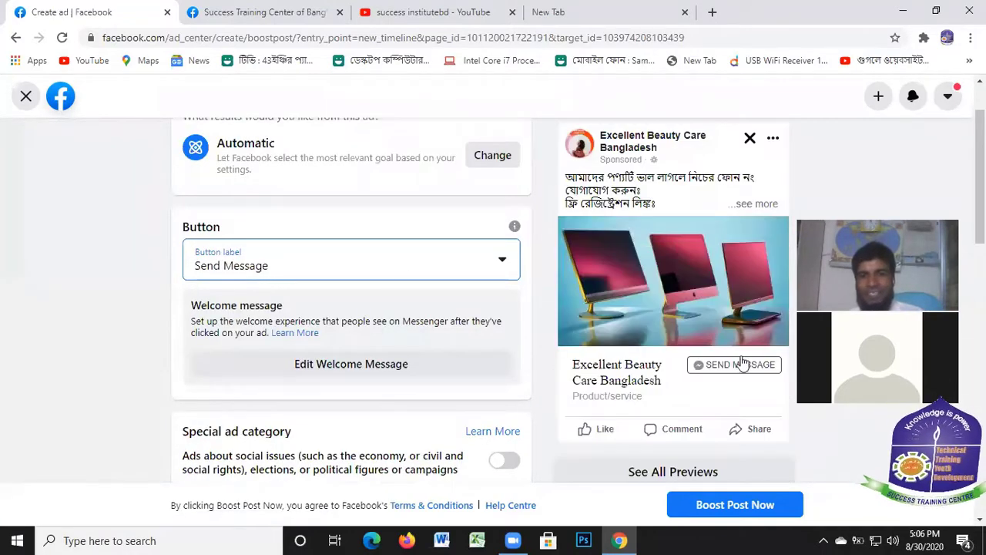
scroll(741, 362, up, 1)
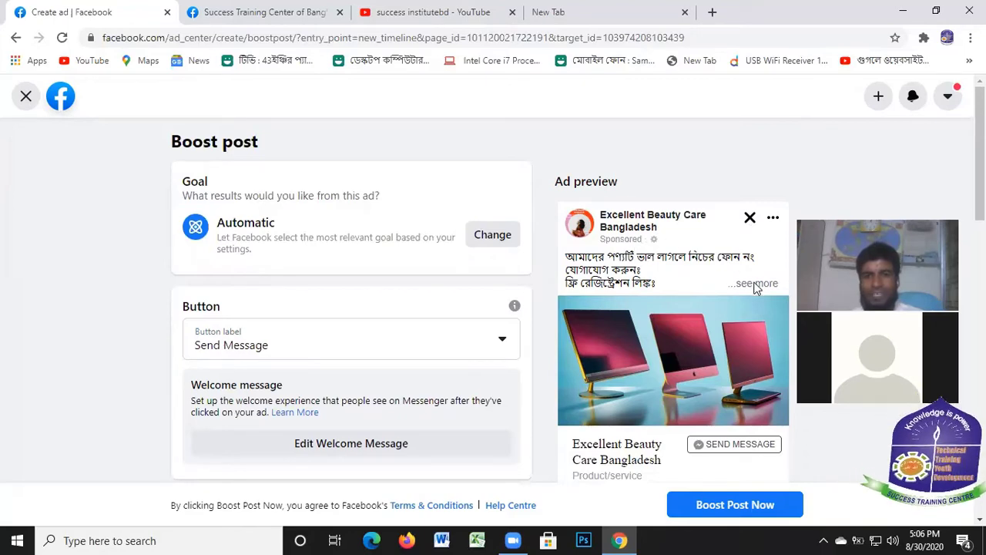
scroll(674, 291, down, 2)
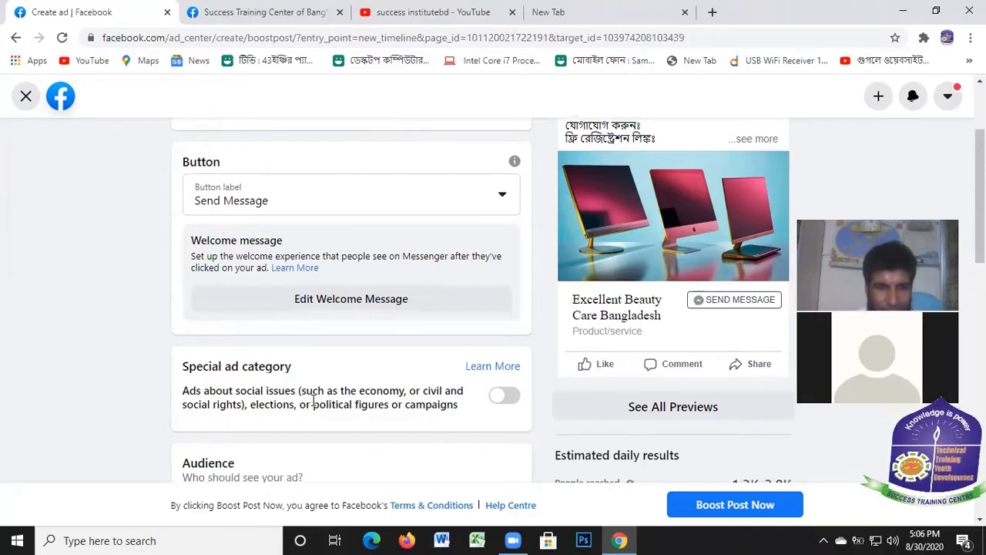
scroll(254, 387, down, 2)
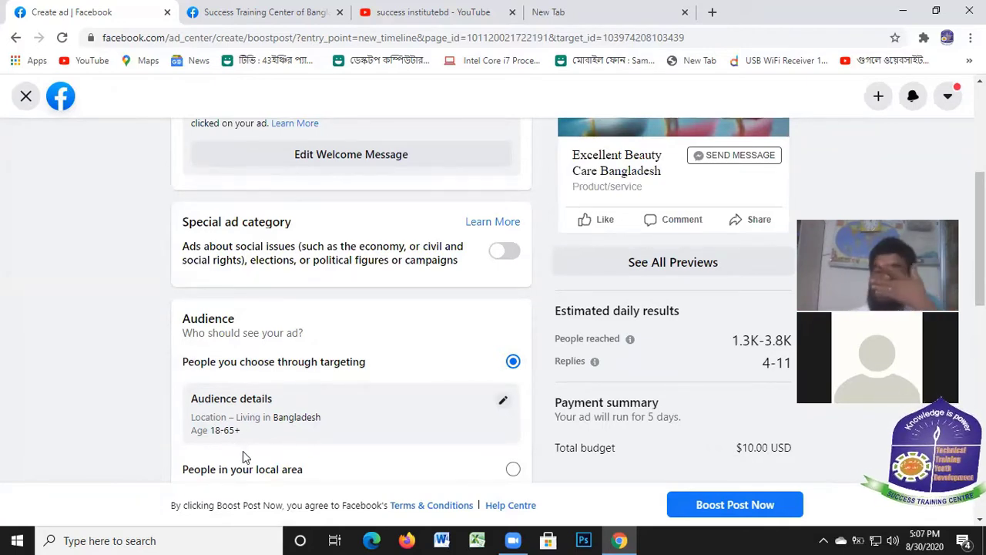
scroll(740, 160, up, 4)
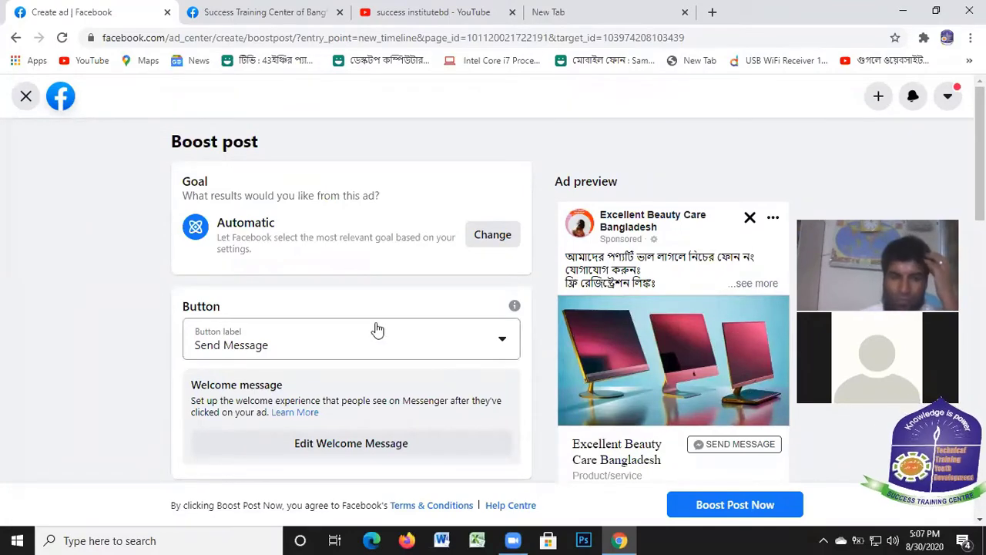
scroll(375, 331, down, 3)
scroll(551, 336, down, 1)
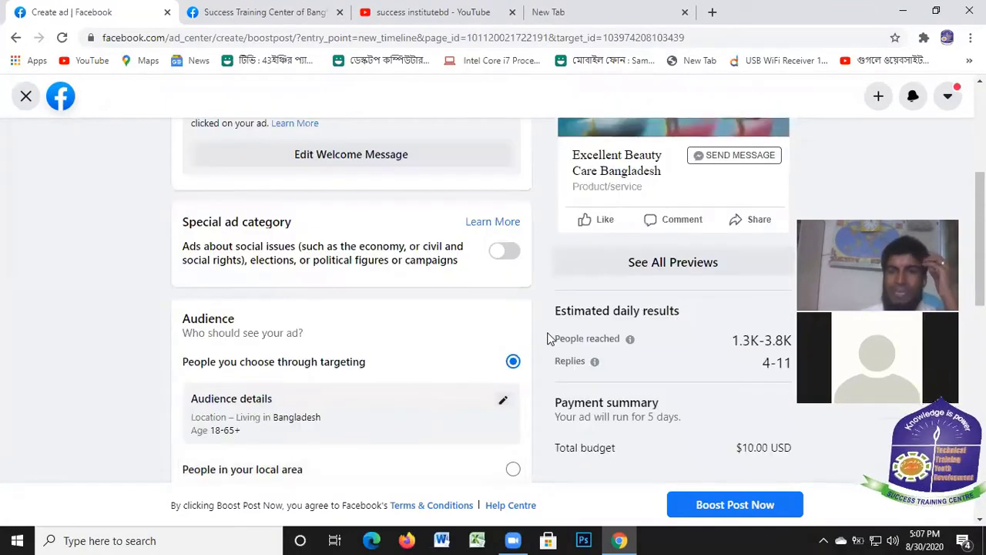
scroll(550, 336, up, 2)
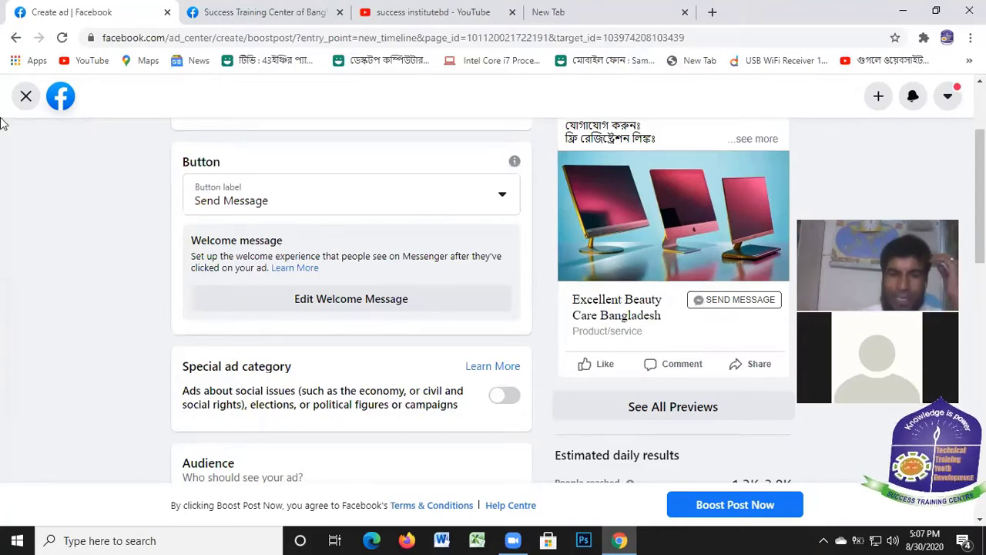
Step: Open the details of the audience chosen through targeting for editing
scroll(2, 224, down, 3)
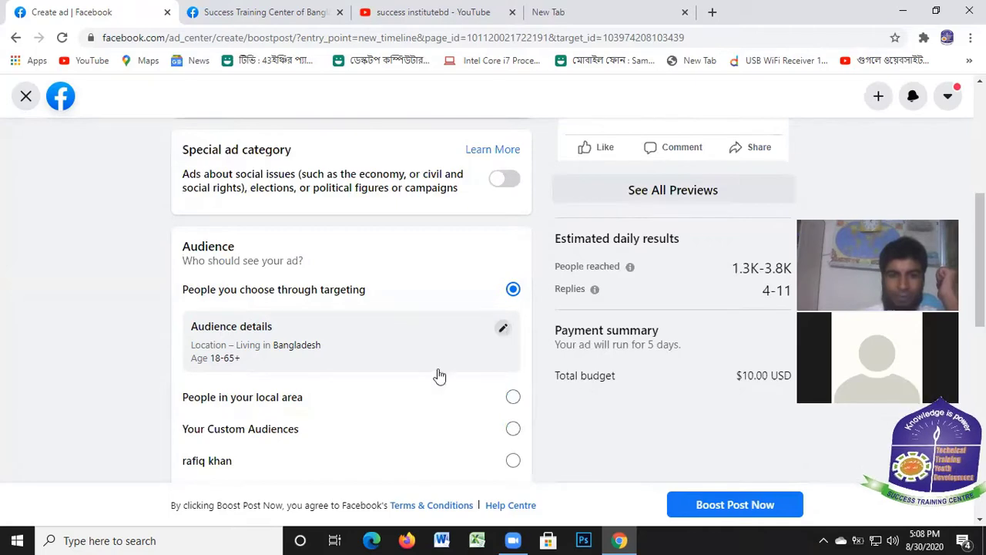
click(504, 329)
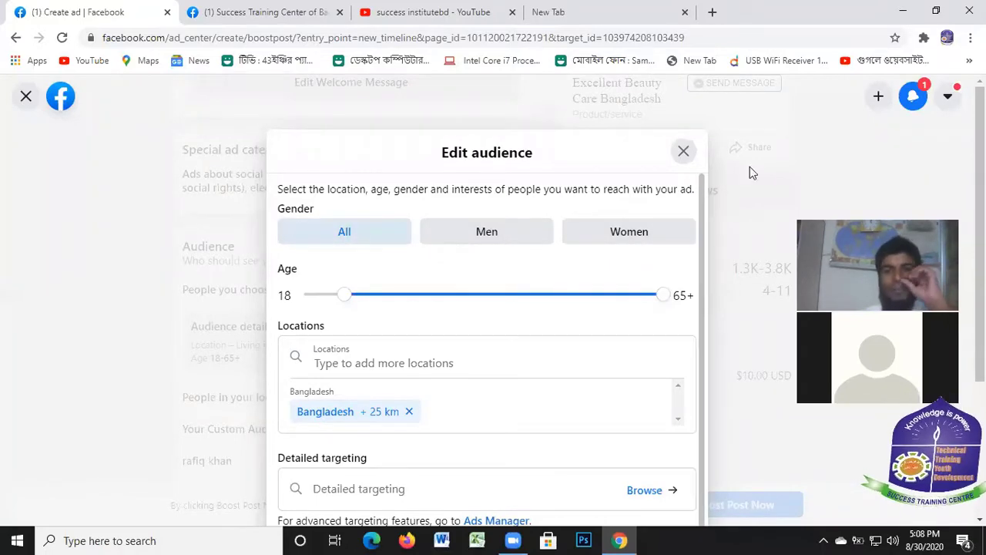
Step: Examine the suggested questions and replies in the Success Training Center page's inbox conversation, and return to the ad's audience settings
click(274, 17)
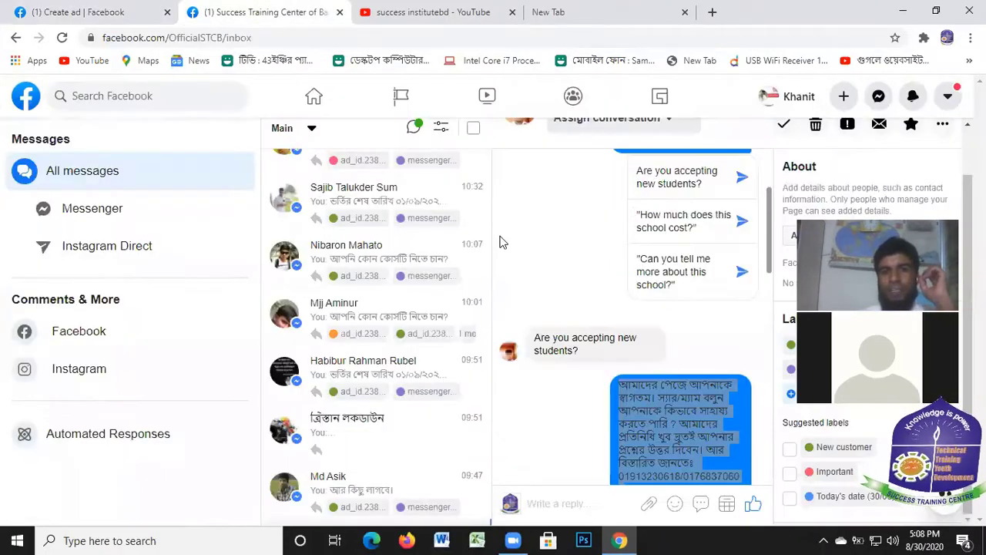
scroll(552, 278, down, 1)
scroll(552, 278, down, 4)
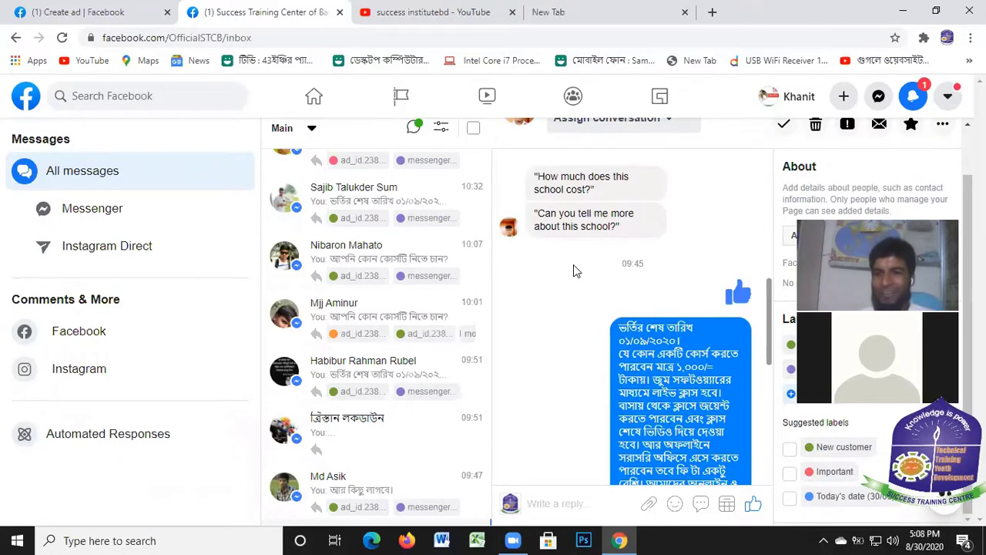
click(88, 12)
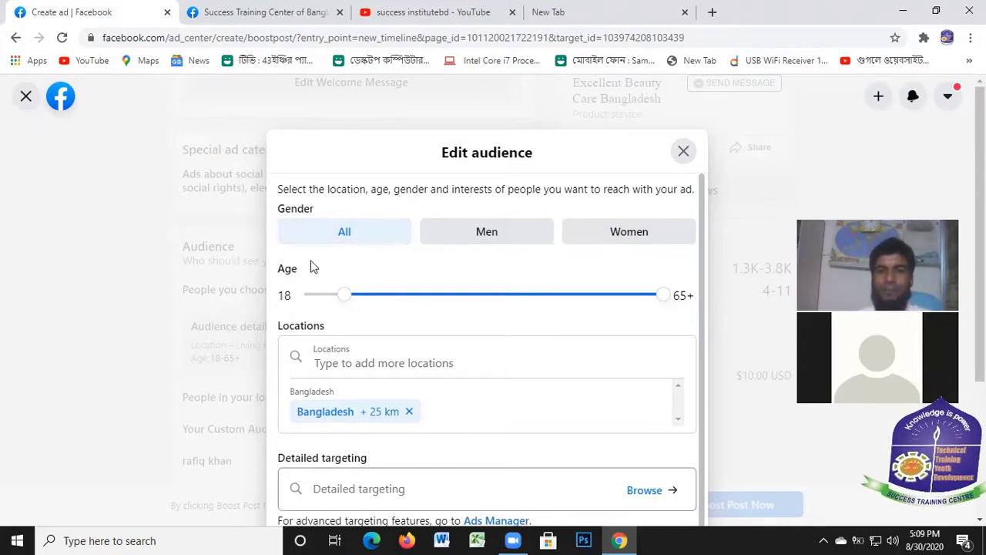
Step: Set the audience's age range to 15–47
drag(343, 298, 316, 297)
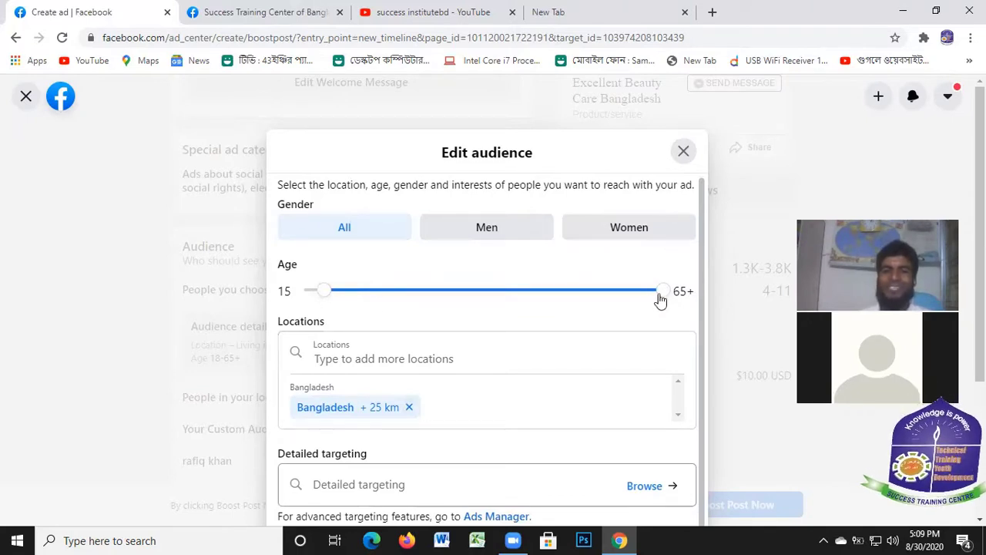
drag(664, 293, 698, 305)
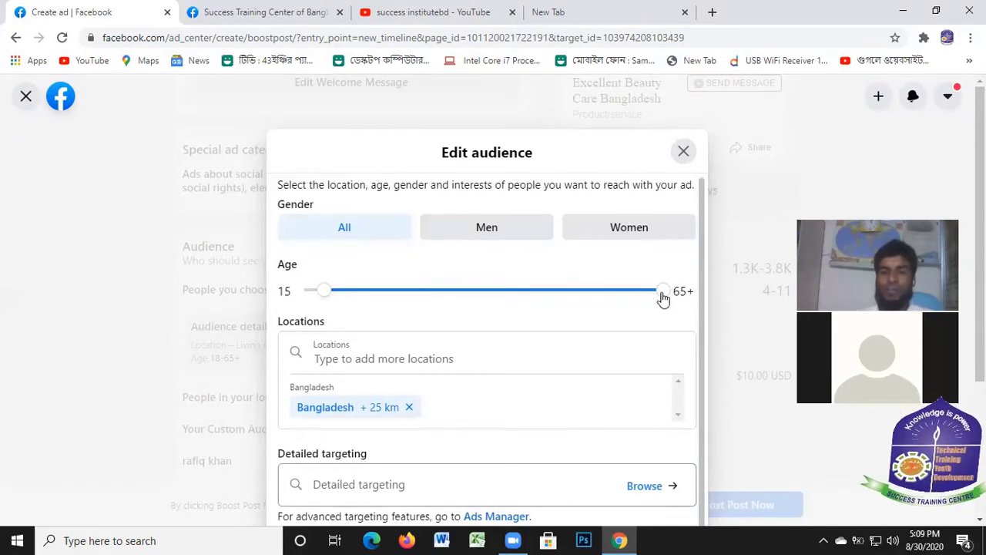
drag(663, 298, 538, 304)
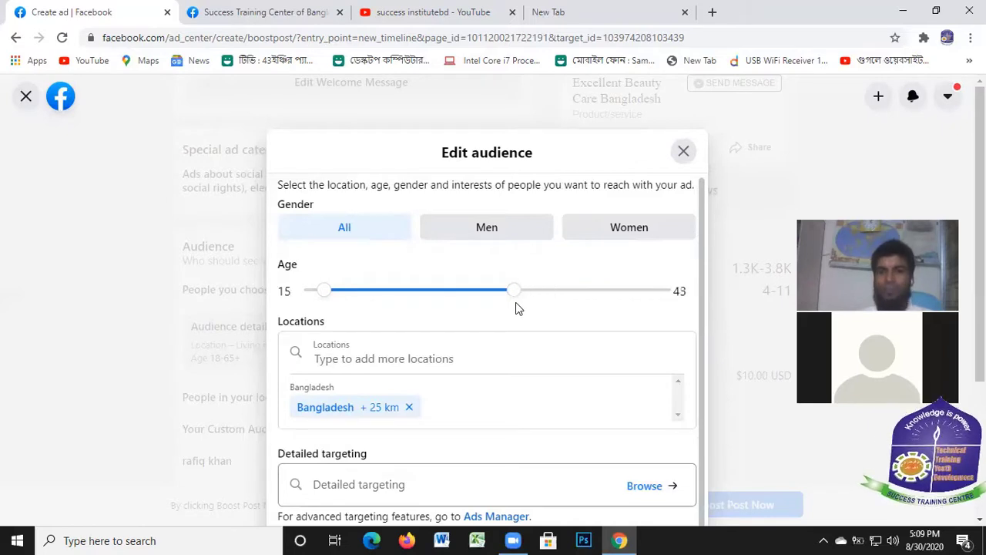
drag(551, 308, 544, 305)
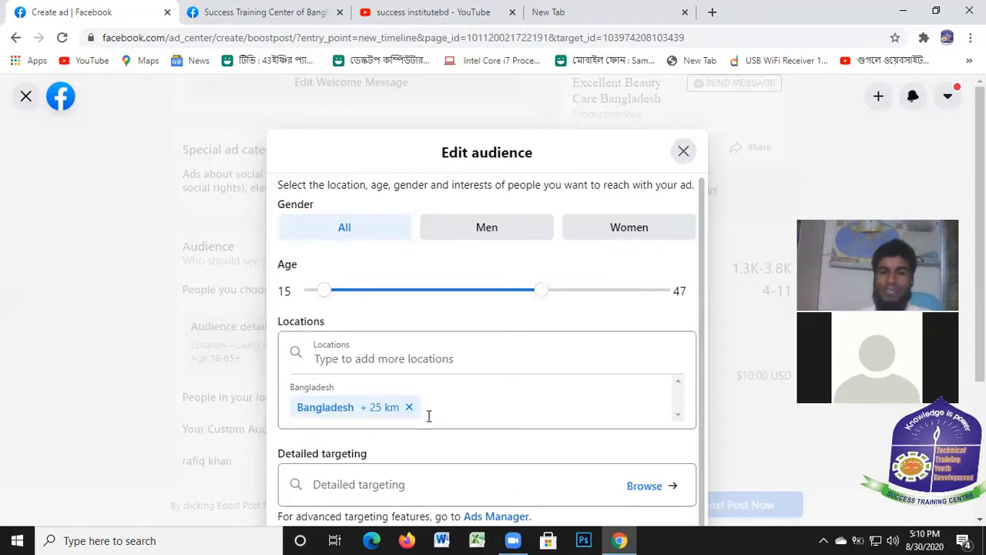
Step: Search the audience locations for canada and add the address Canada Ln, Melbourne, Victoria, Australia
click(358, 356)
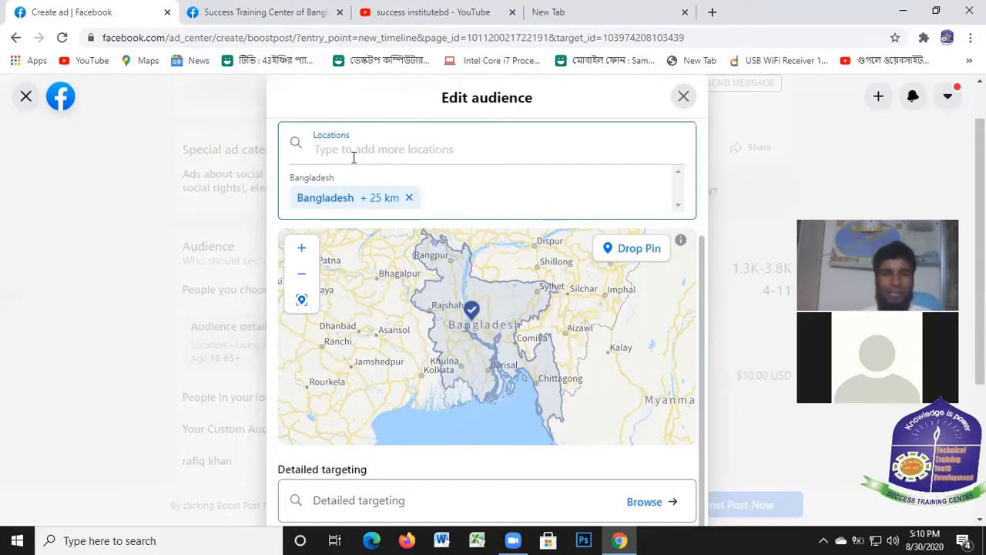
text(ca)
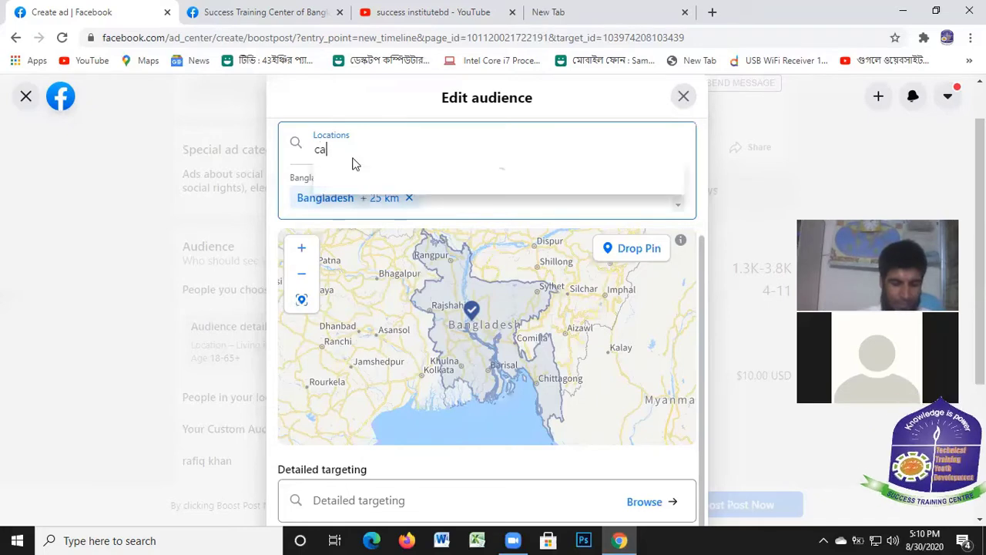
text(nada)
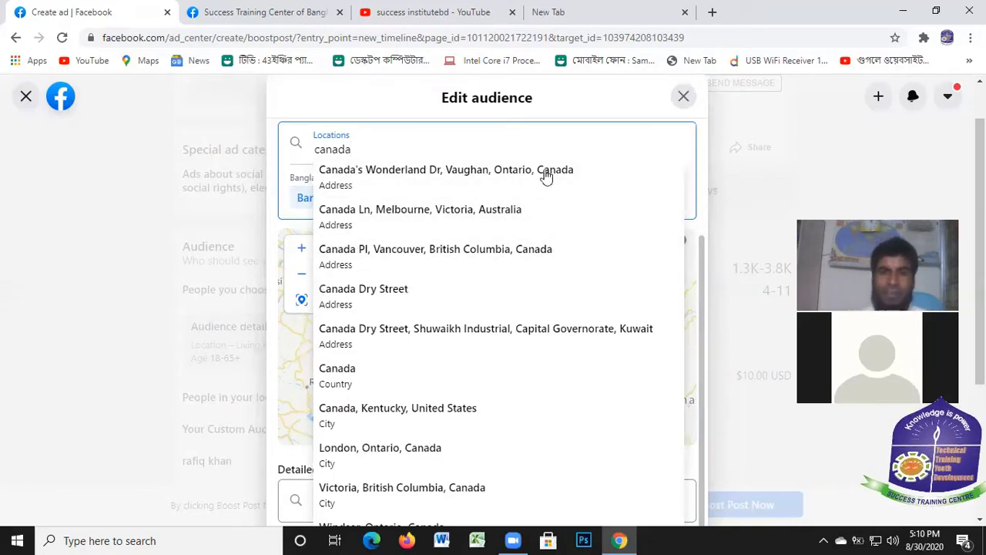
click(377, 95)
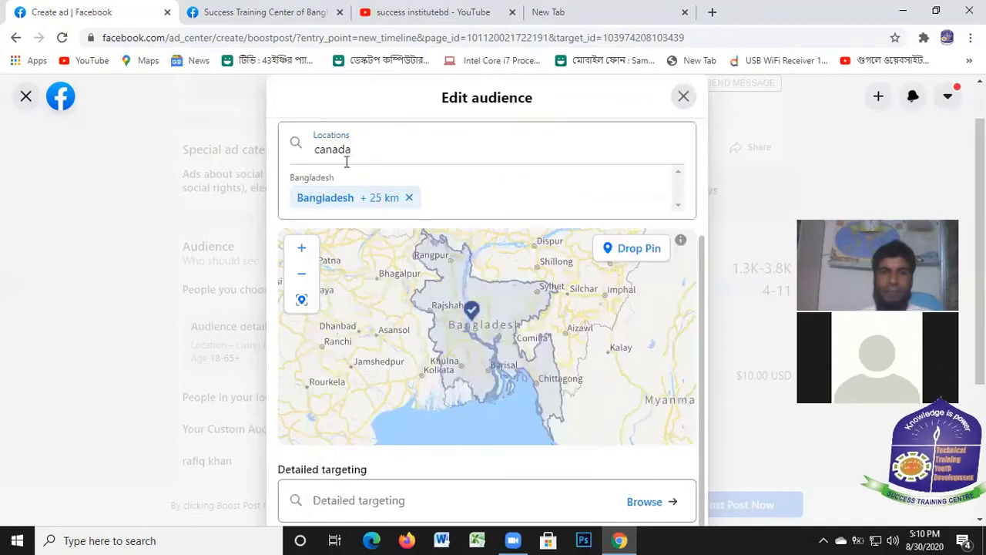
double_click(377, 148)
scroll(377, 150, down, 1)
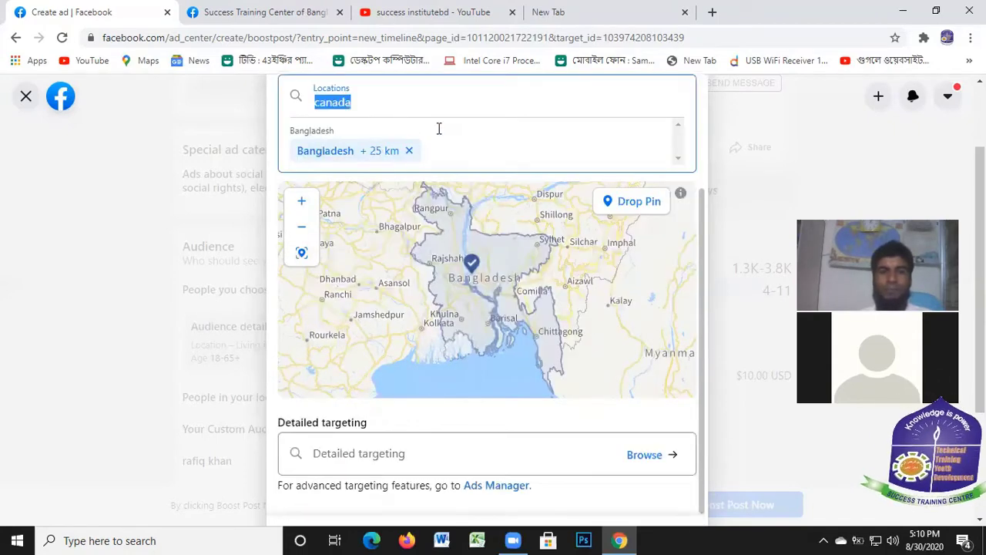
click(392, 109)
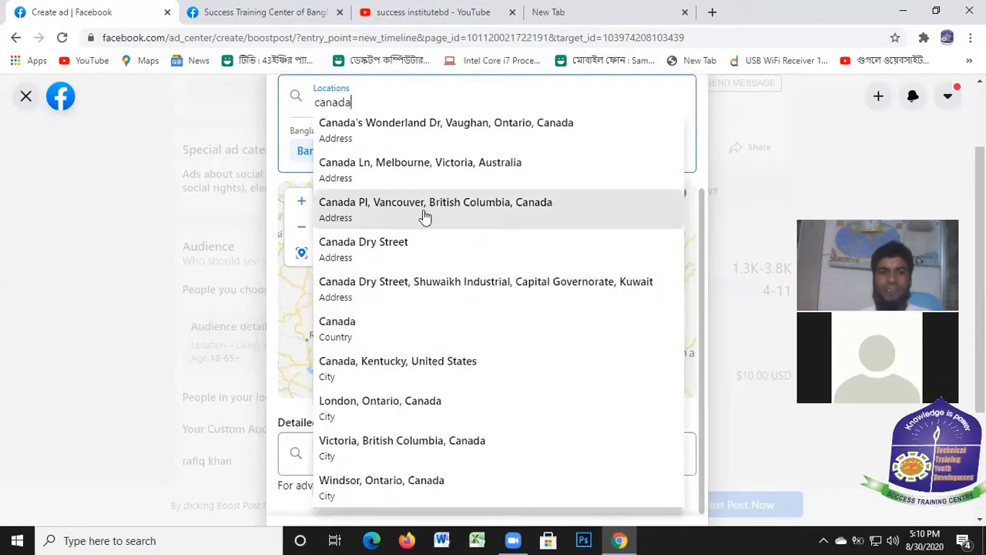
click(421, 162)
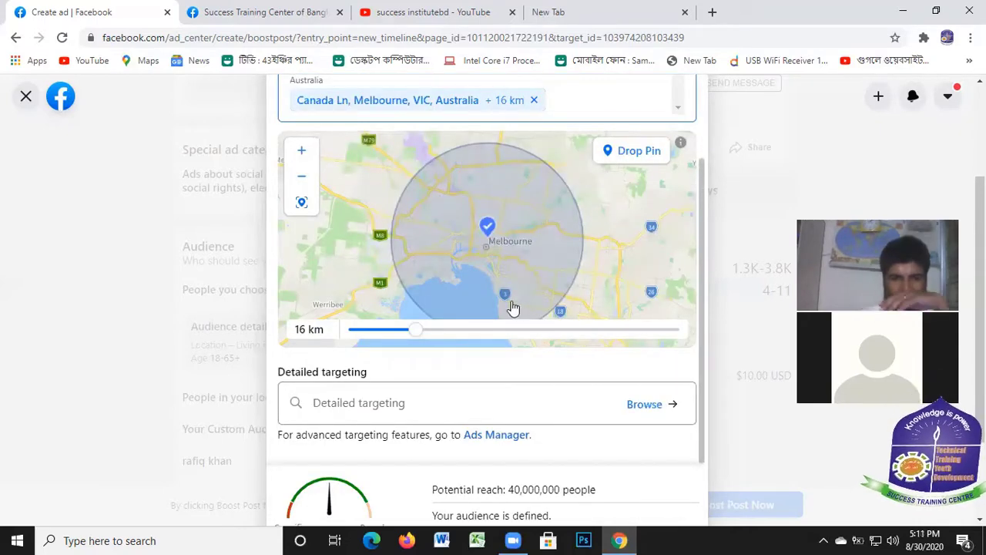
Step: Set the radius around the Canada Ln, Melbourne location to 26 km
scroll(544, 280, up, 3)
scroll(457, 183, down, 1)
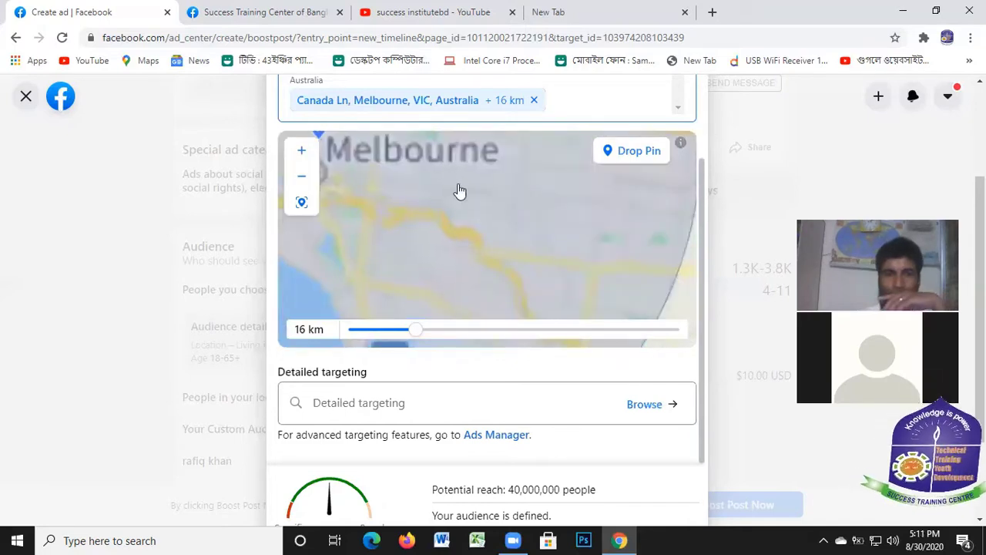
drag(417, 335, 458, 334)
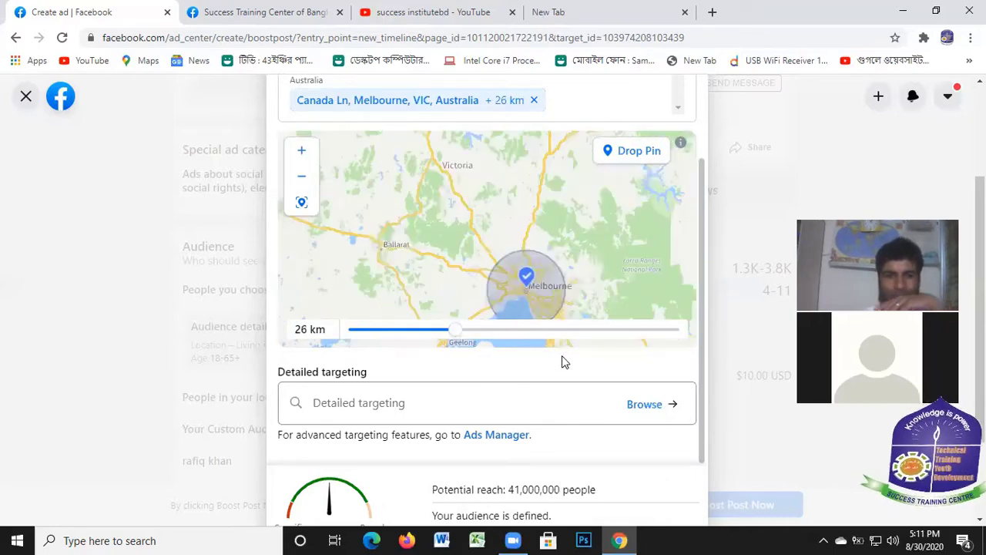
scroll(587, 247, up, 3)
scroll(588, 248, down, 3)
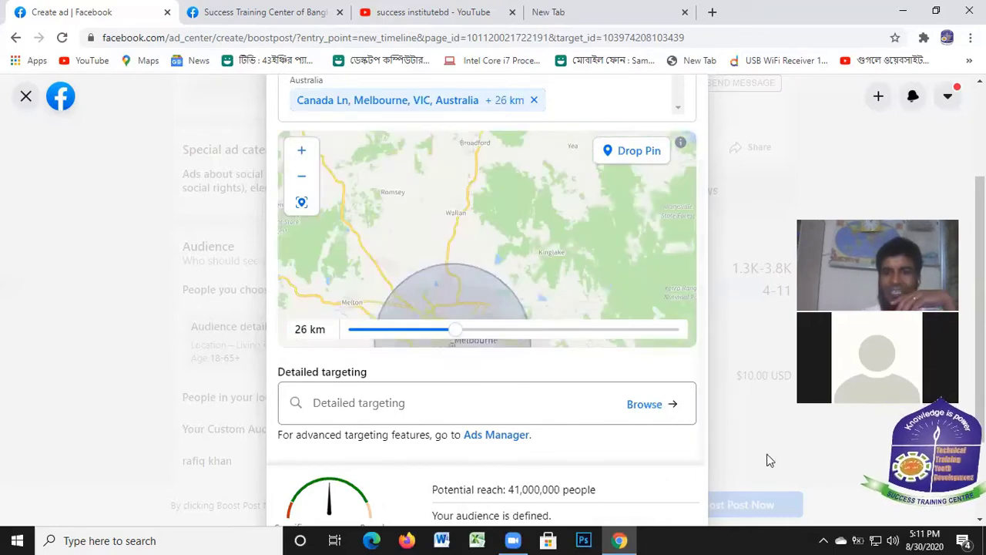
Step: Remove the Canada Ln, Melbourne location from the audience
scroll(732, 425, down, 2)
scroll(502, 335, up, 5)
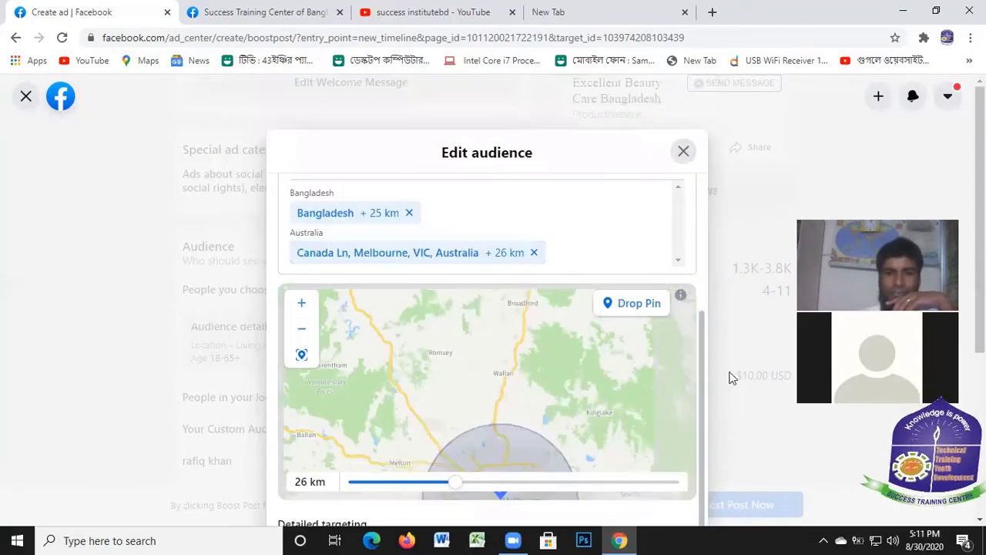
scroll(465, 234, up, 2)
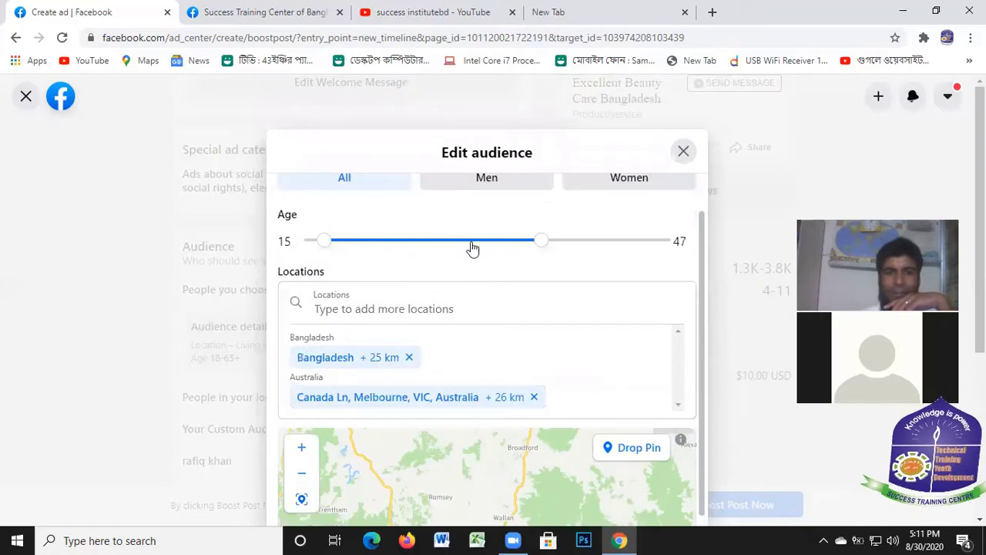
scroll(485, 248, up, 1)
scroll(462, 339, down, 3)
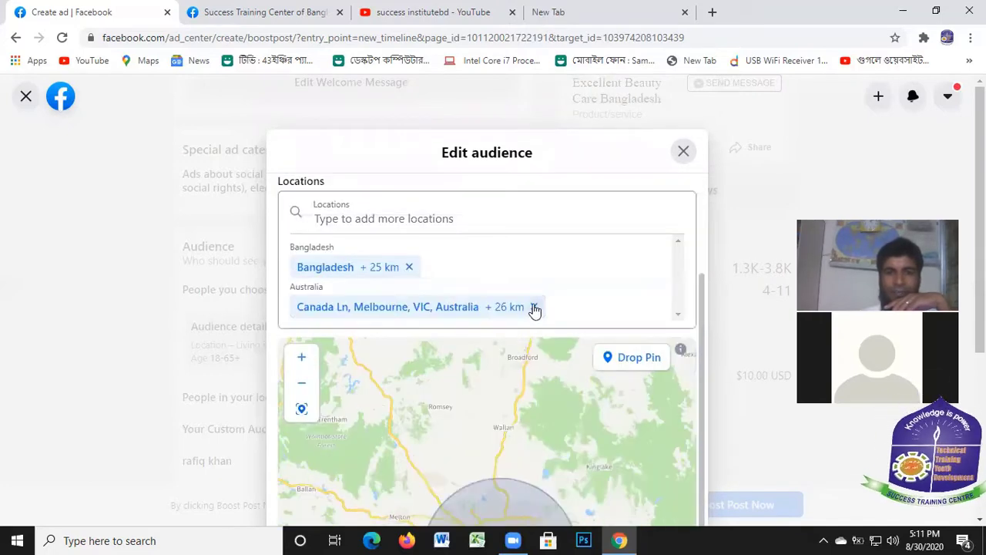
click(535, 307)
scroll(500, 270, down, 4)
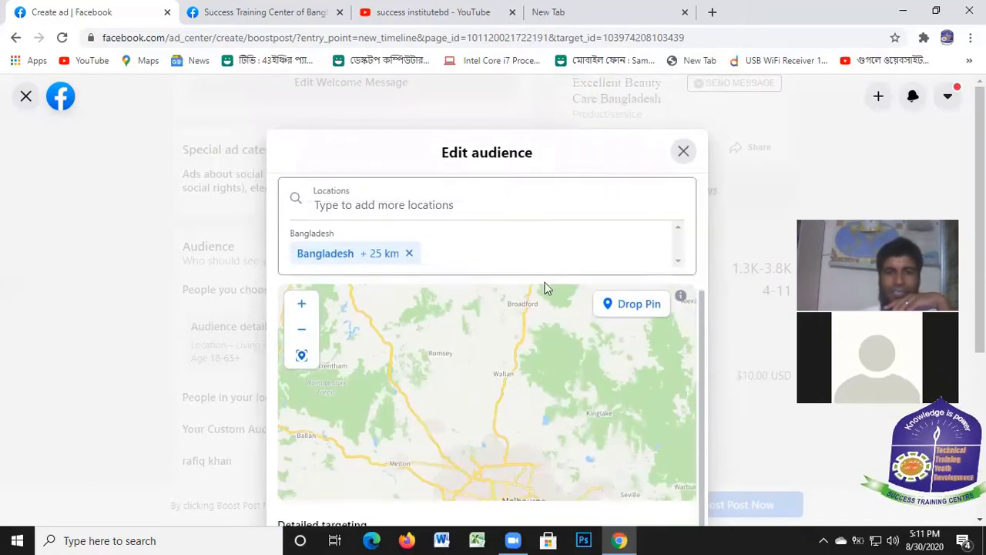
Step: Add the city Dhaka, Dhaka Division, Bangladesh as the audience's location and save the audience
scroll(403, 266, up, 3)
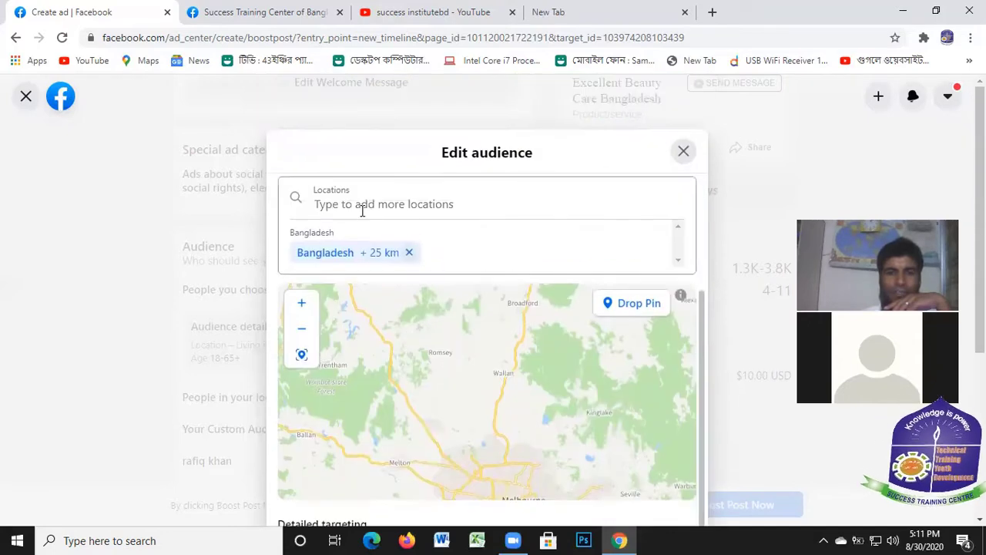
scroll(352, 202, down, 1)
scroll(390, 231, up, 1)
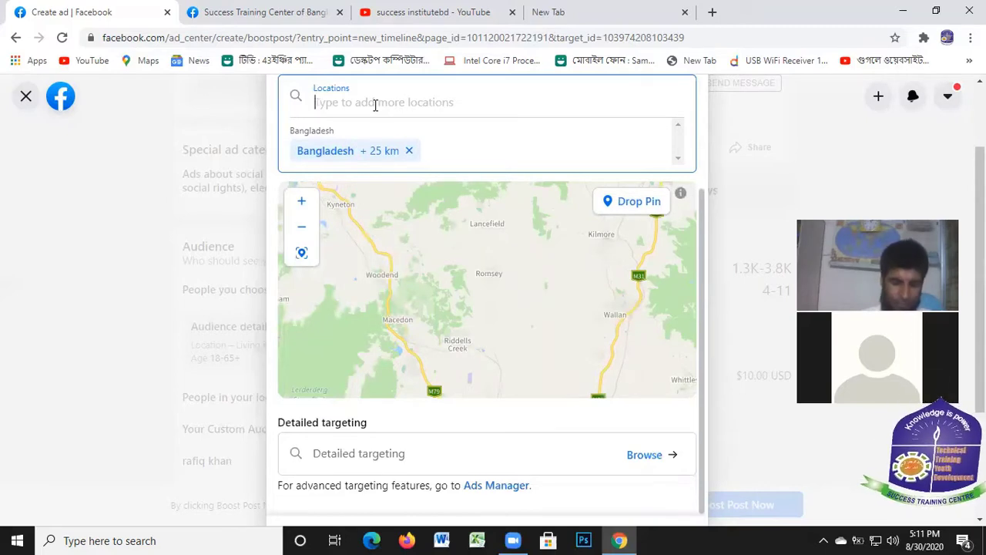
text(Dhaka)
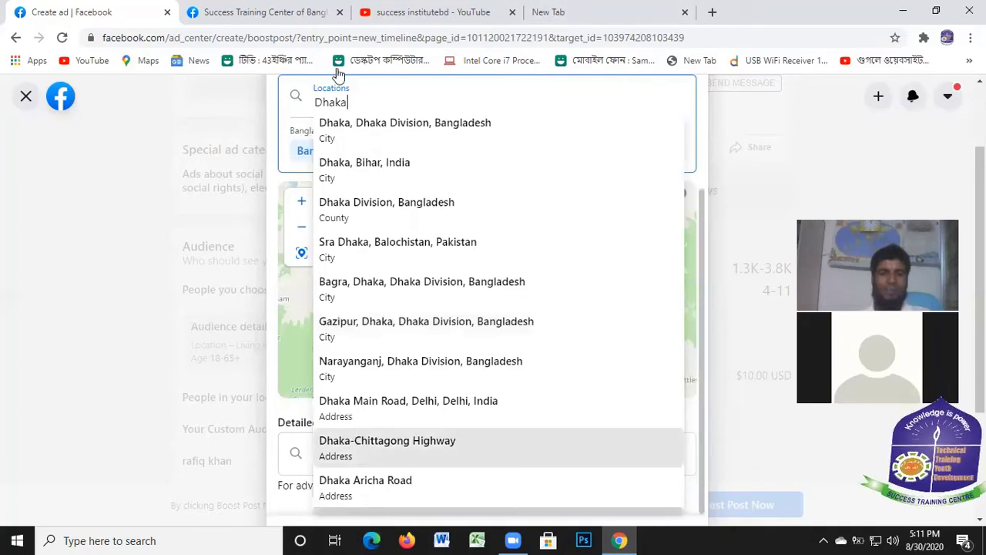
click(356, 126)
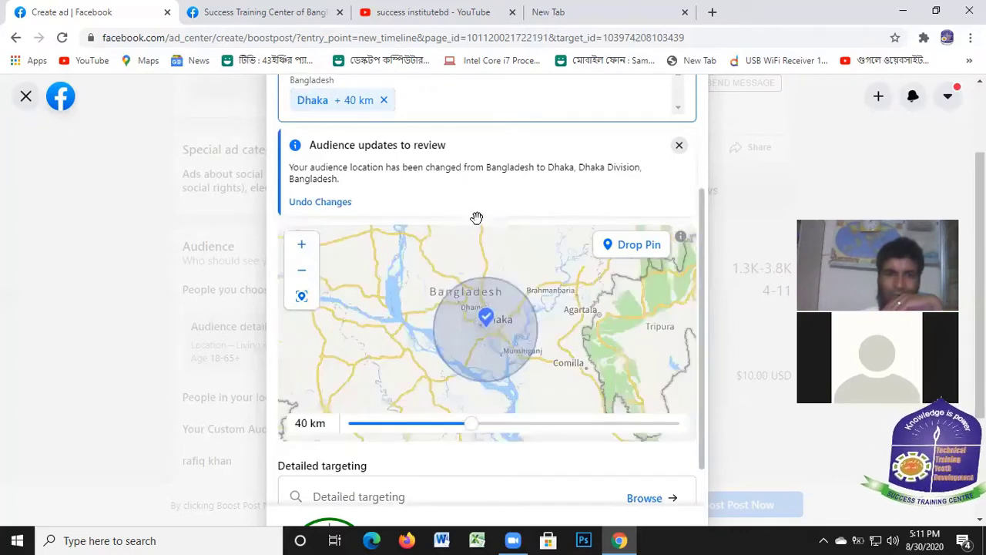
scroll(476, 218, down, 1)
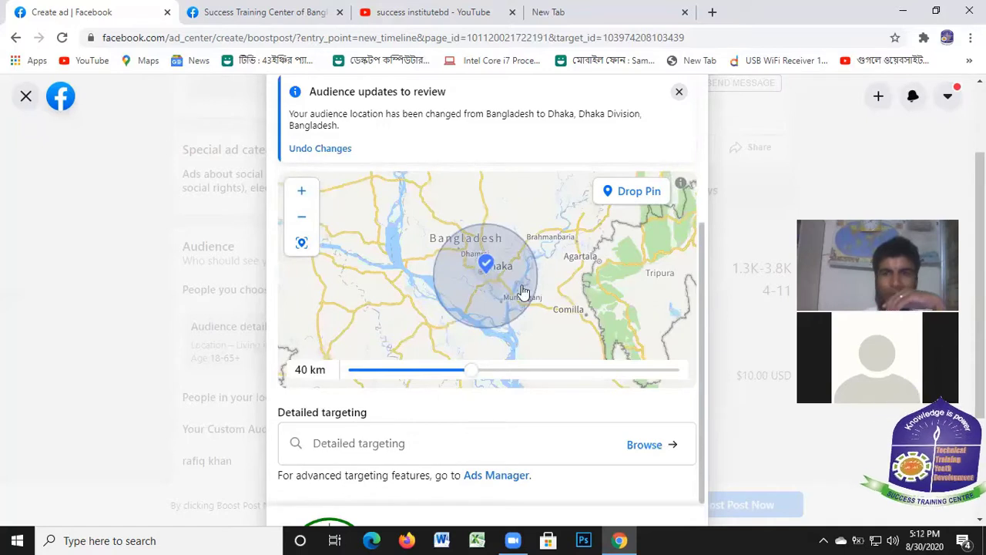
scroll(524, 297, down, 1)
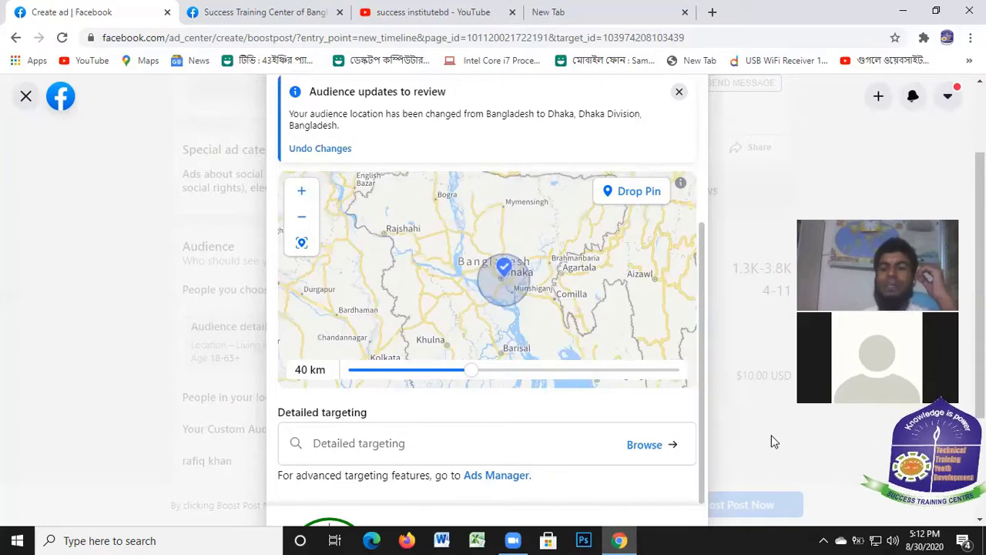
scroll(593, 448, down, 2)
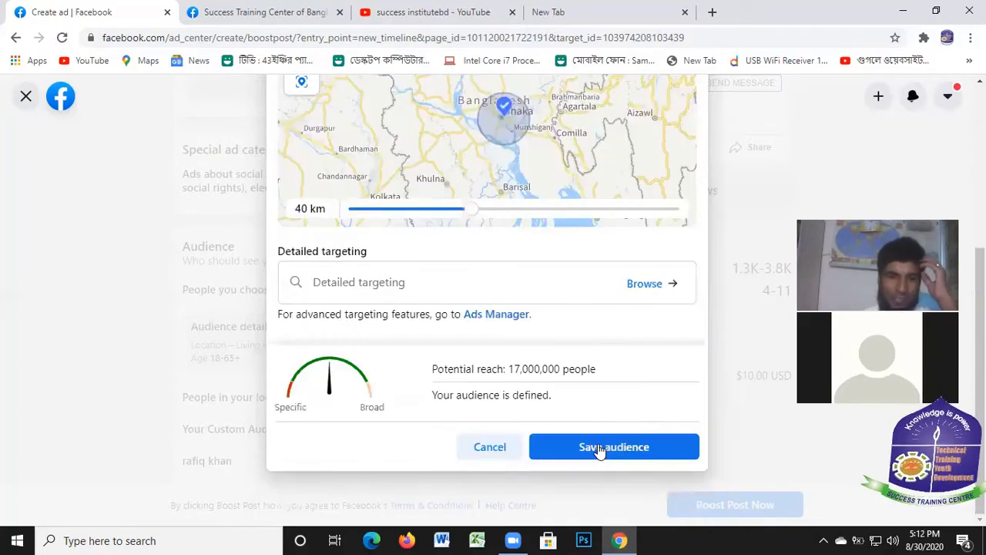
click(600, 450)
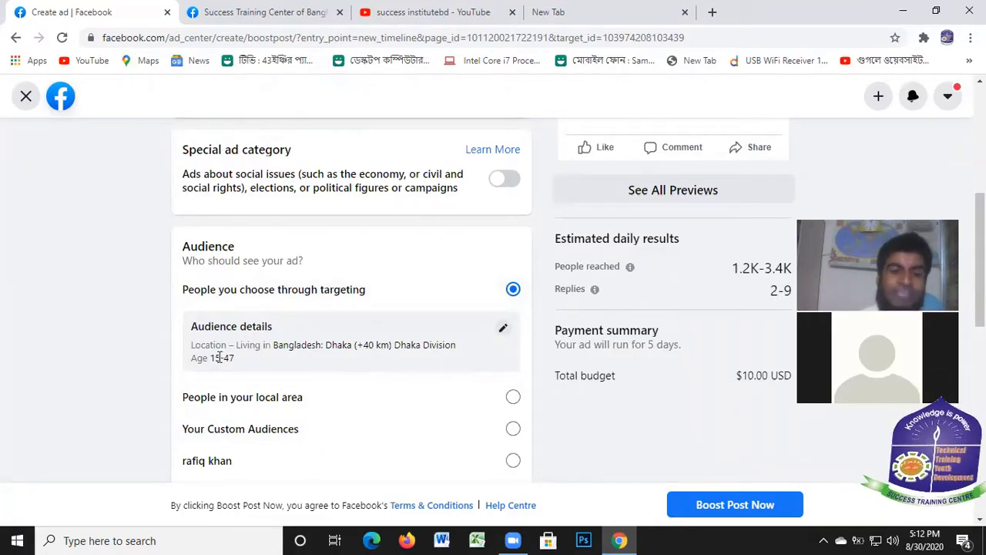
Step: Examine the saved audience's age, location and detailed targeting settings, and leave the audience editor without making changes
click(503, 331)
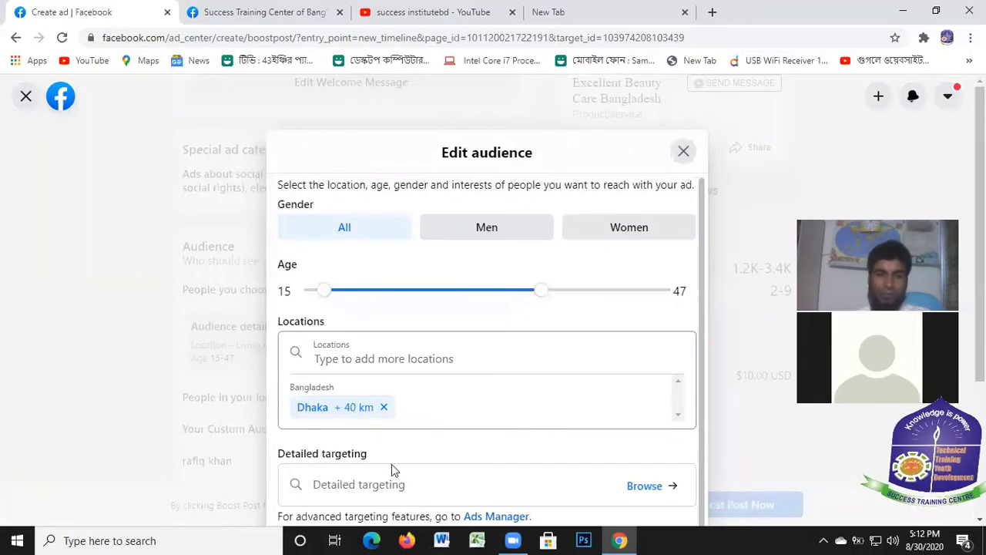
scroll(508, 472, down, 3)
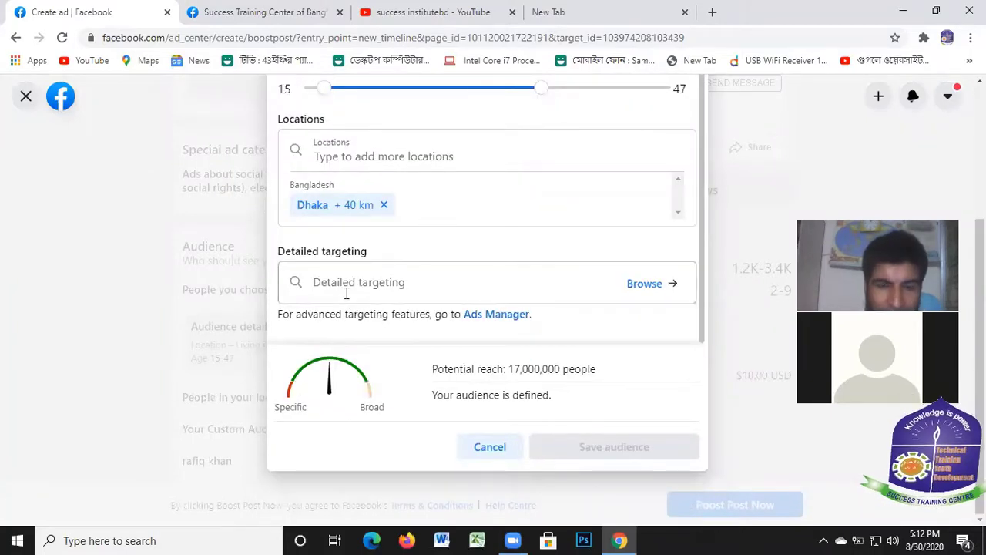
click(536, 284)
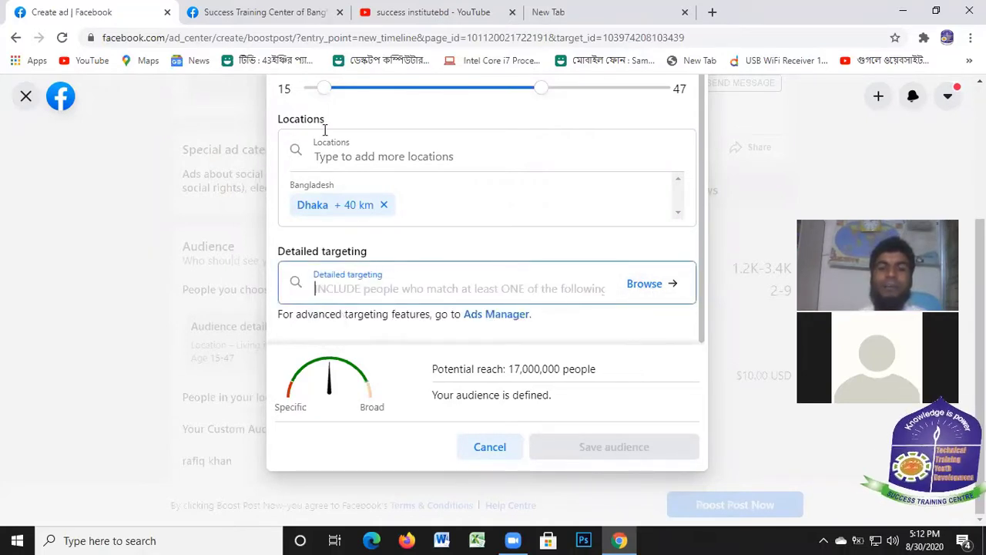
scroll(381, 162, up, 1)
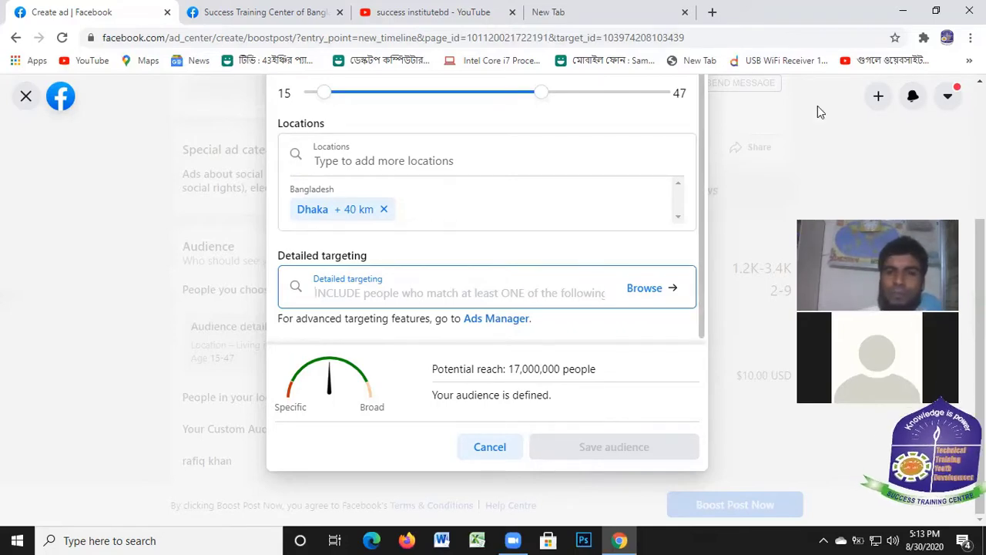
scroll(832, 116, up, 3)
click(683, 151)
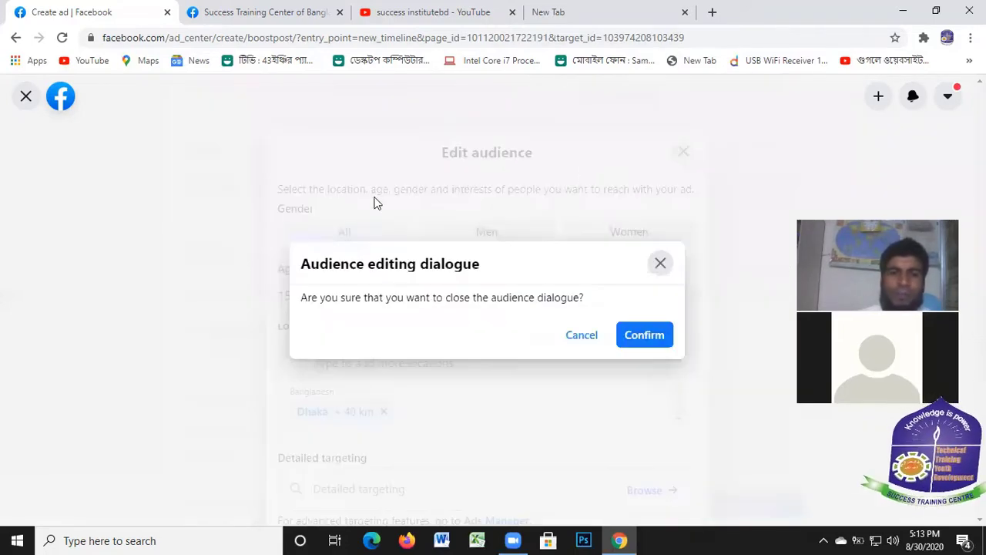
click(582, 336)
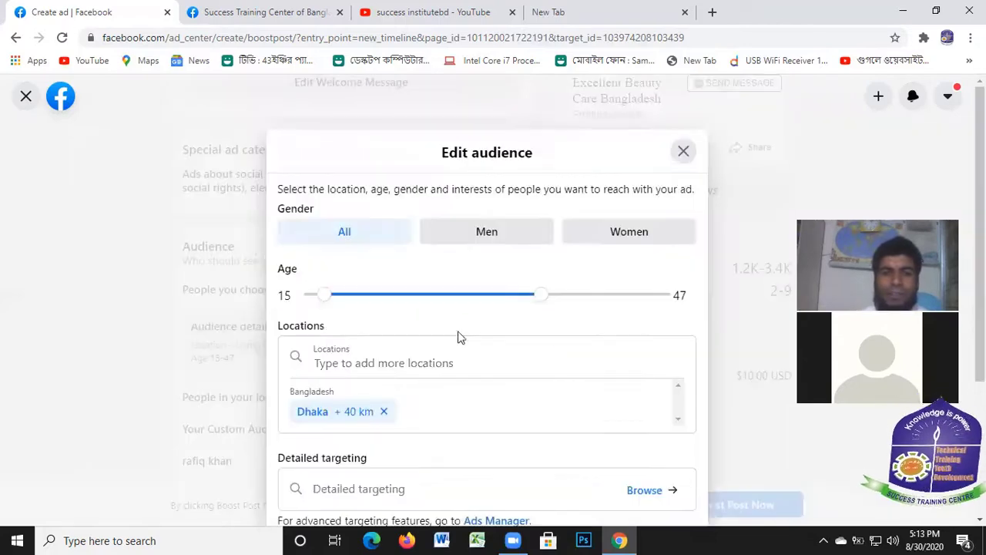
scroll(678, 258, down, 2)
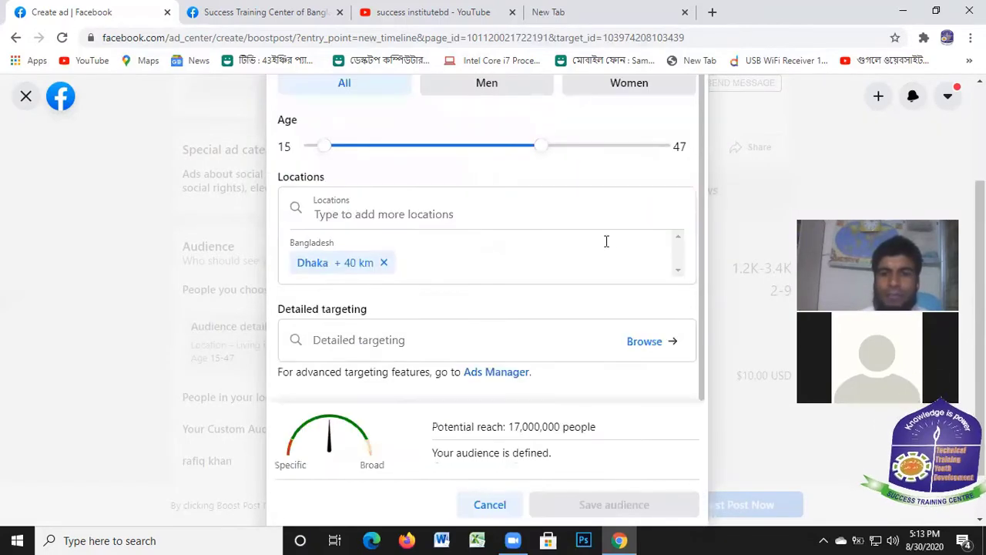
scroll(682, 405, down, 1)
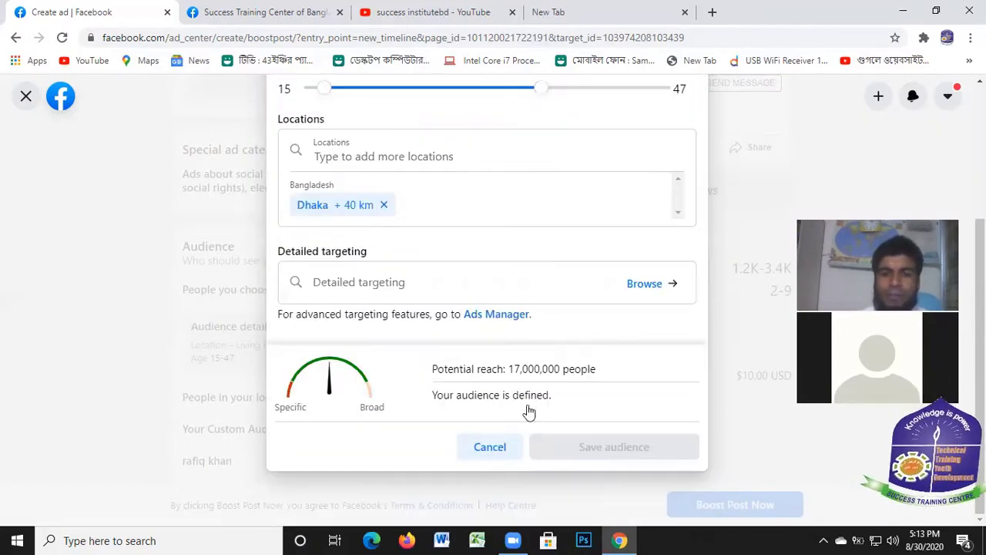
click(491, 449)
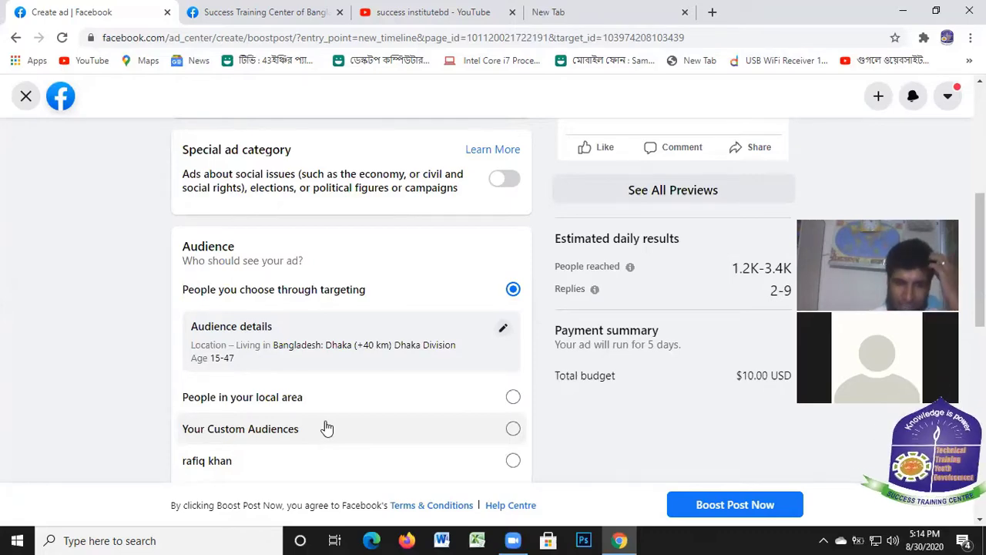
Step: Switch the ad's audience to people in your local area and review its location details and map
click(511, 399)
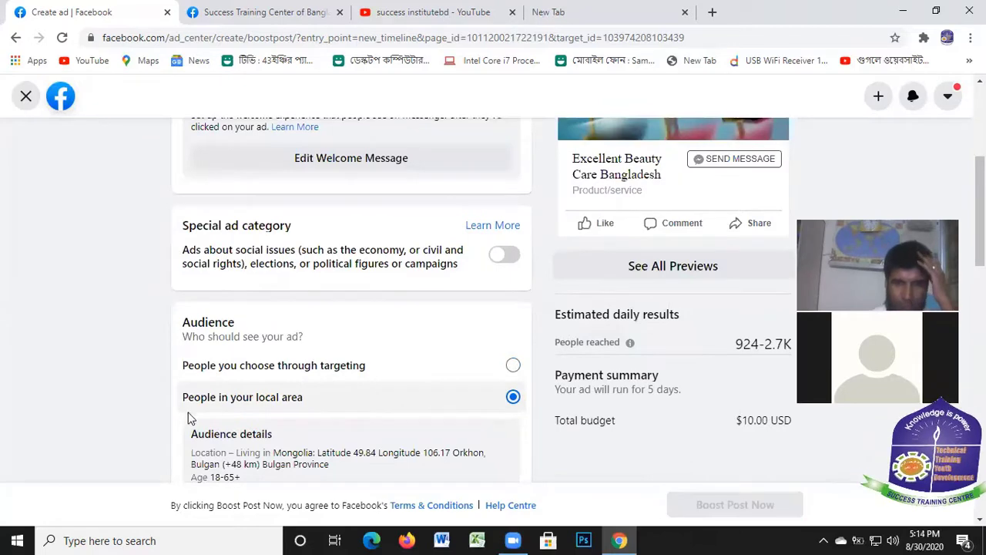
scroll(388, 420, down, 2)
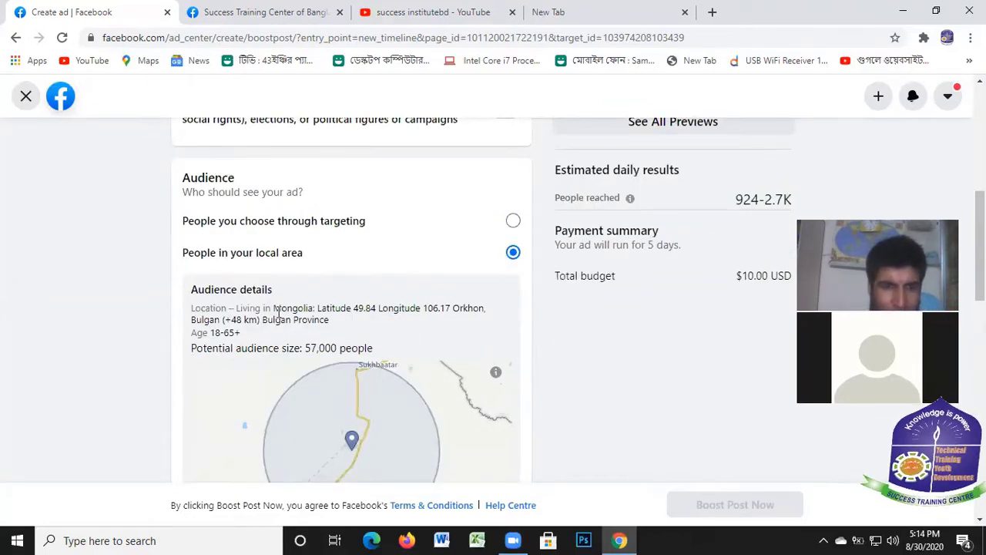
scroll(356, 328, down, 3)
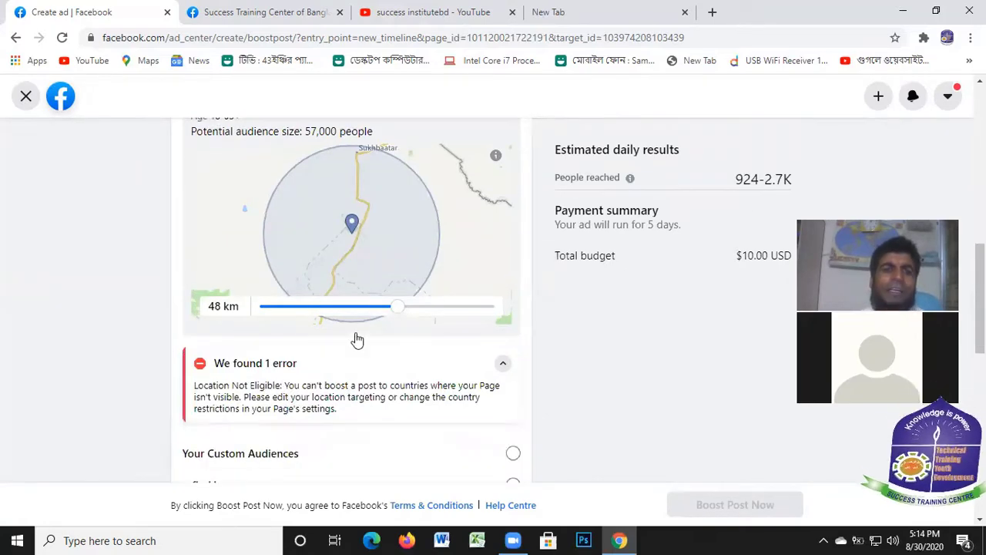
scroll(357, 340, up, 2)
scroll(394, 331, down, 3)
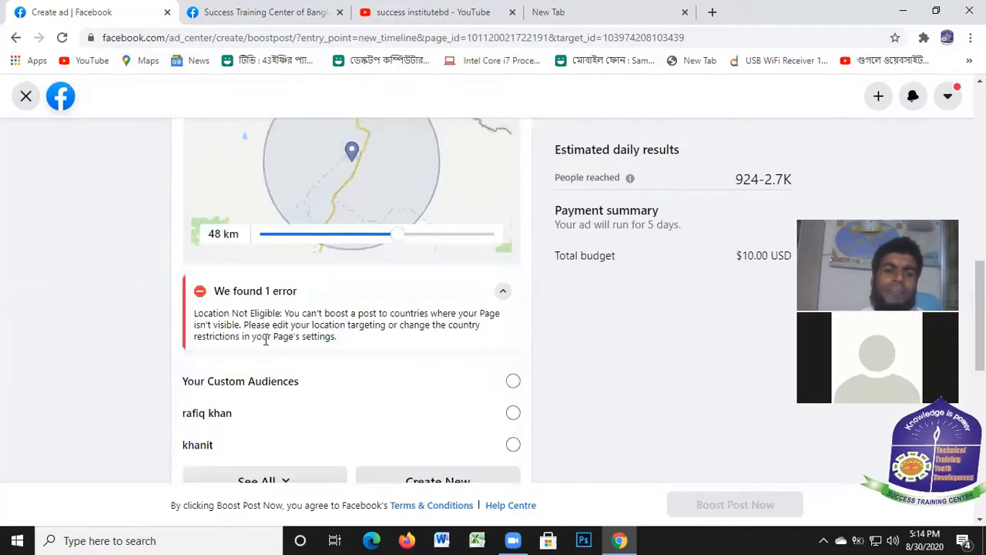
Step: Switch the ad's audience to Your Custom Audiences and include the listed custom audience
scroll(265, 340, down, 2)
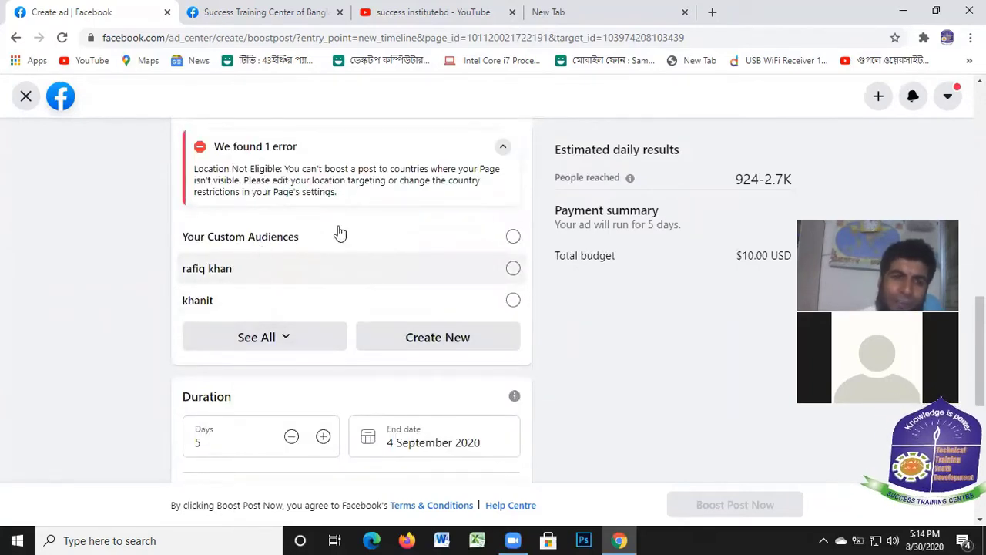
click(514, 239)
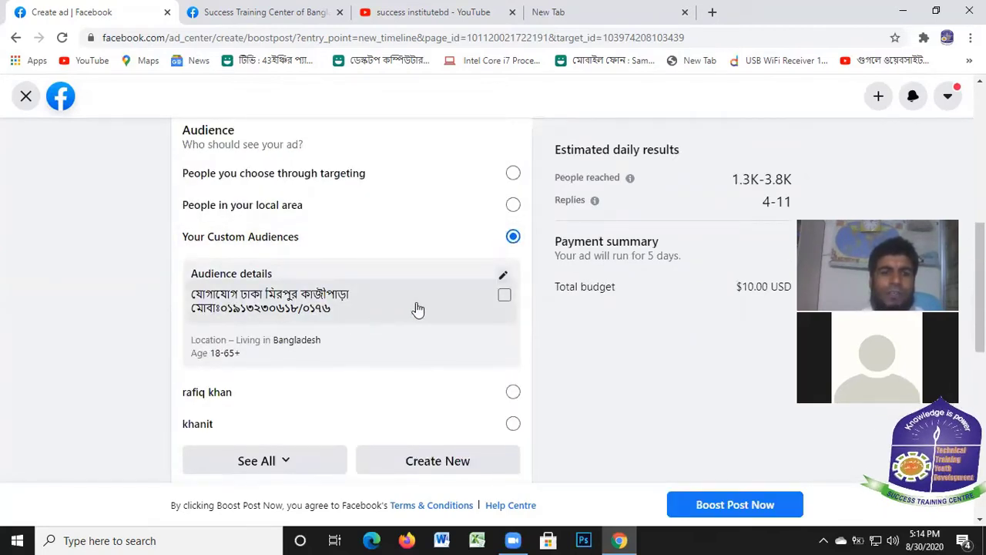
click(505, 297)
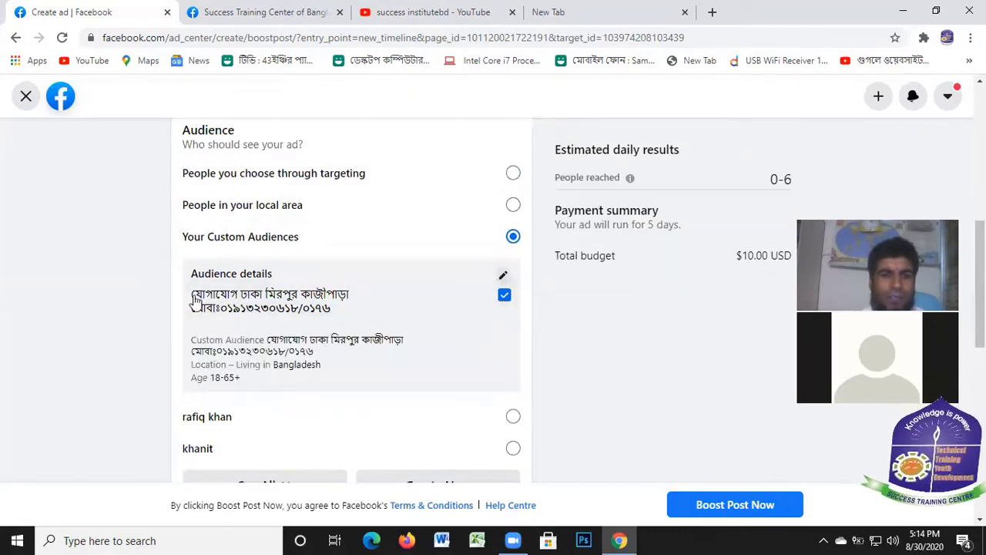
Step: Switch the ad to the first saved audience below Your Custom Audiences, and review the full saved audience list and the duration and budget settings
scroll(331, 286, down, 2)
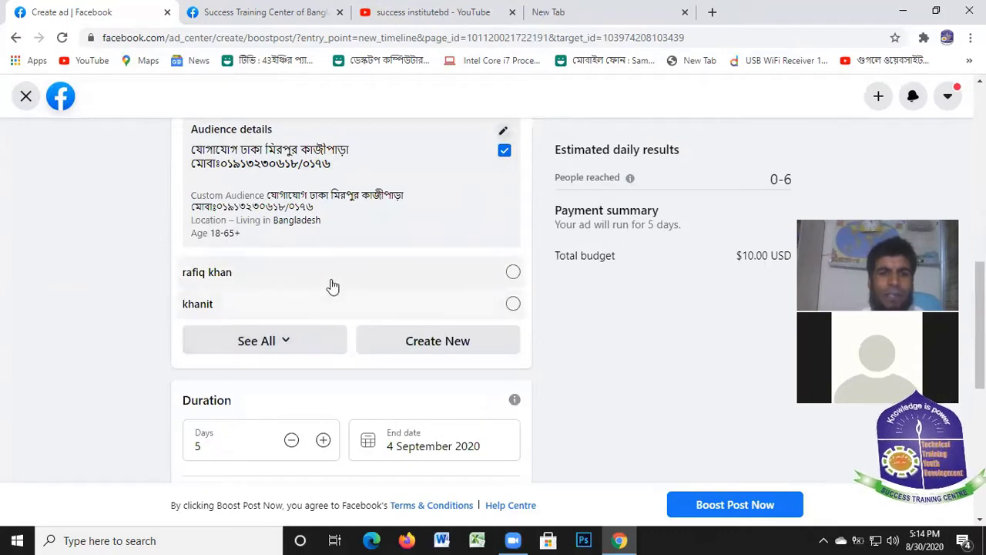
click(513, 274)
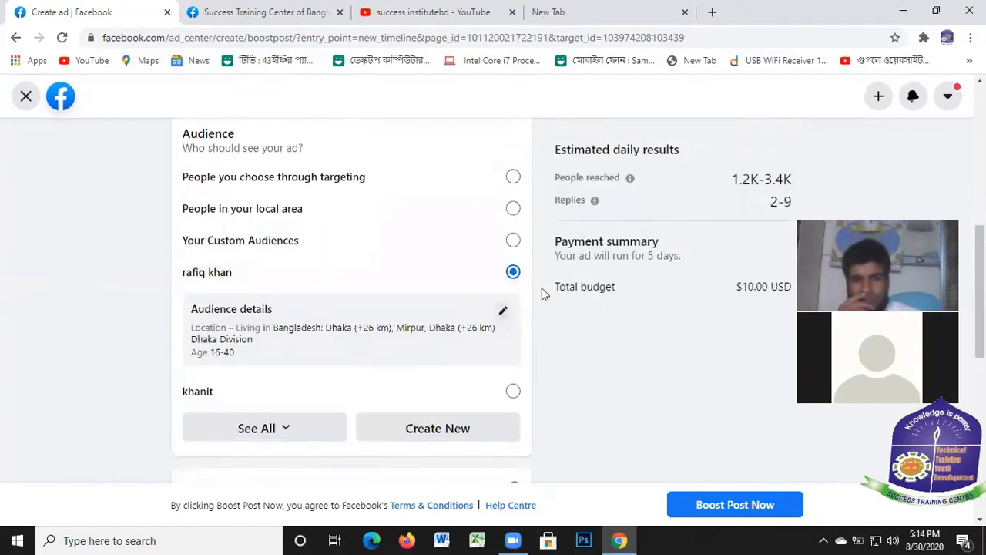
click(292, 433)
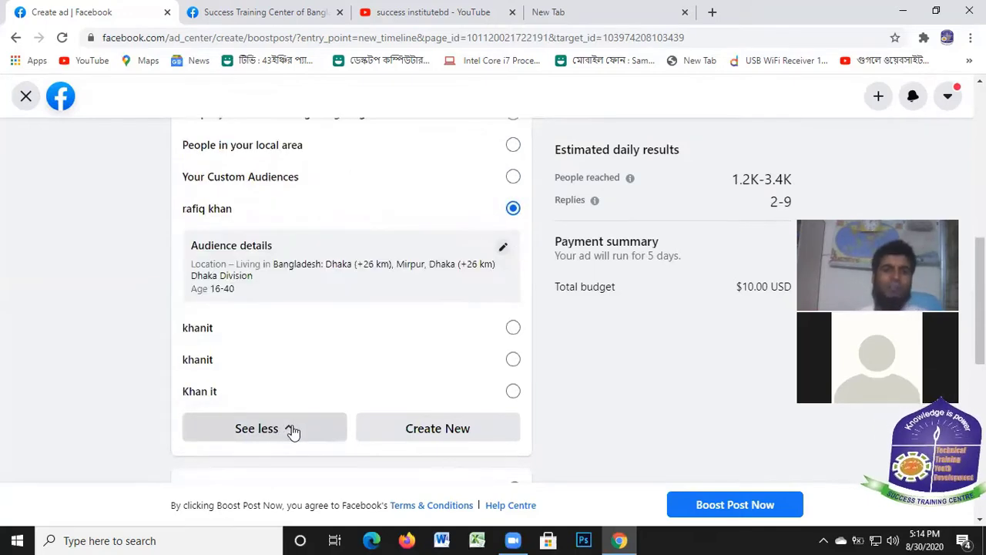
click(293, 431)
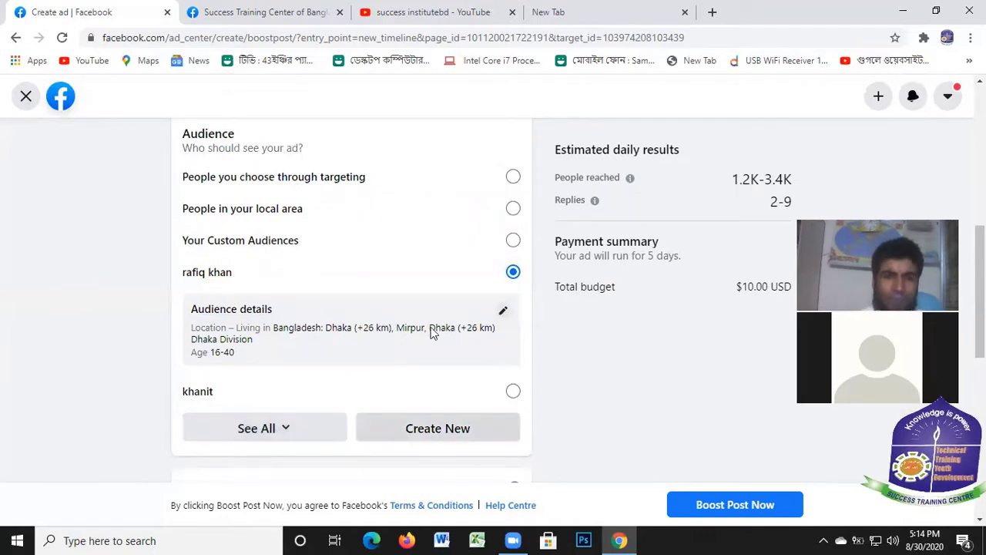
scroll(442, 334, down, 1)
scroll(388, 372, down, 3)
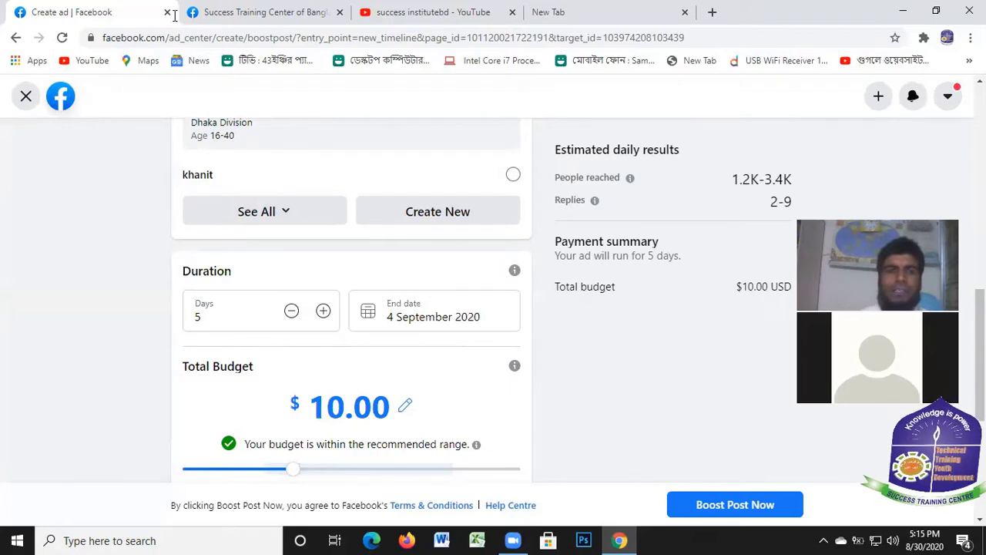
Step: Open the Success Training Center of Bangladesh page from the list of managed pages, leaving the ad draft open
click(257, 12)
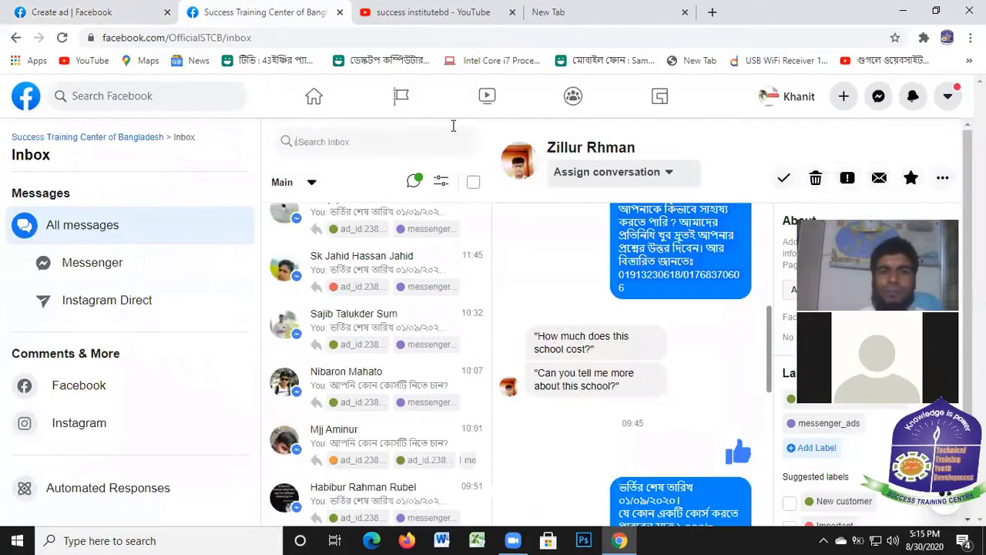
click(404, 112)
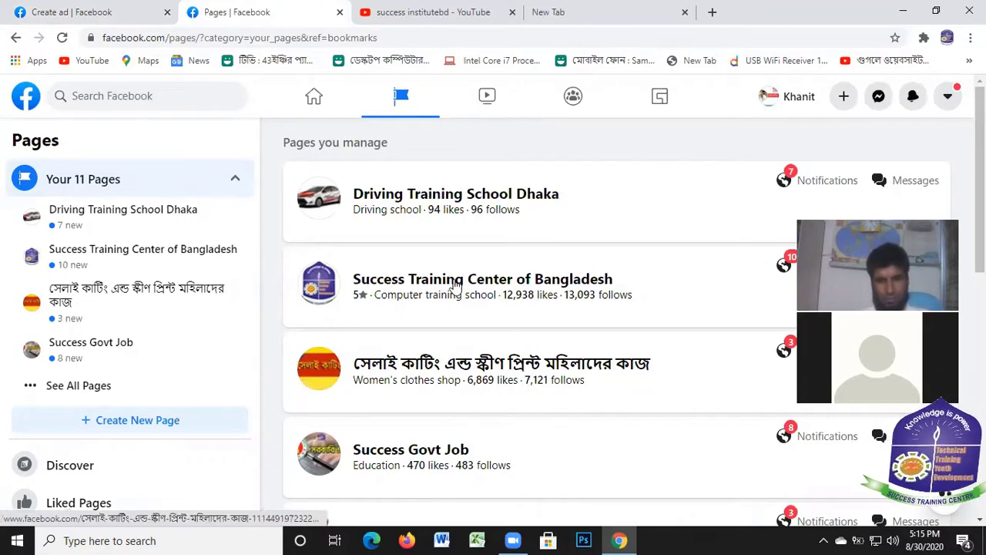
click(456, 285)
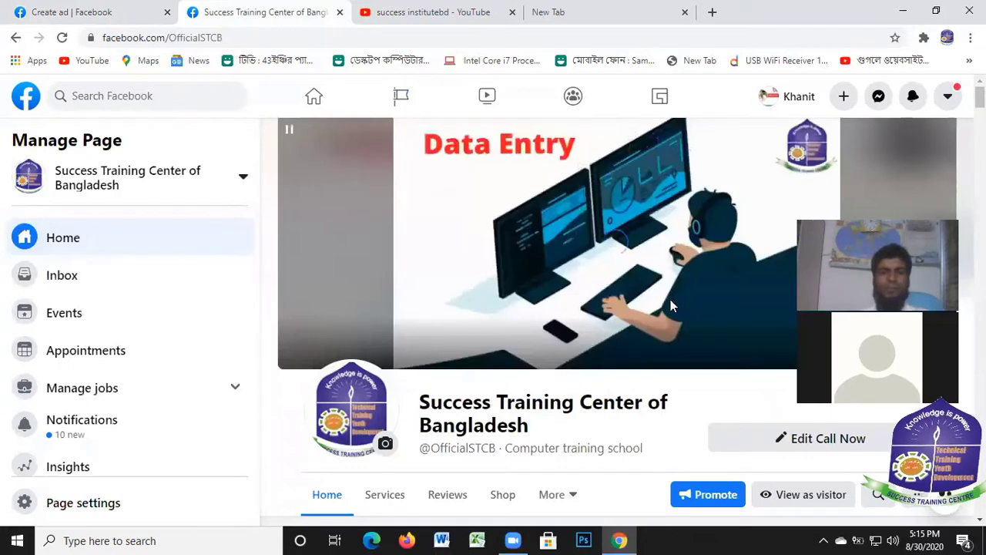
Step: Browse the page's posts for the one boosted on 26 August and open its ad results
scroll(670, 301, down, 10)
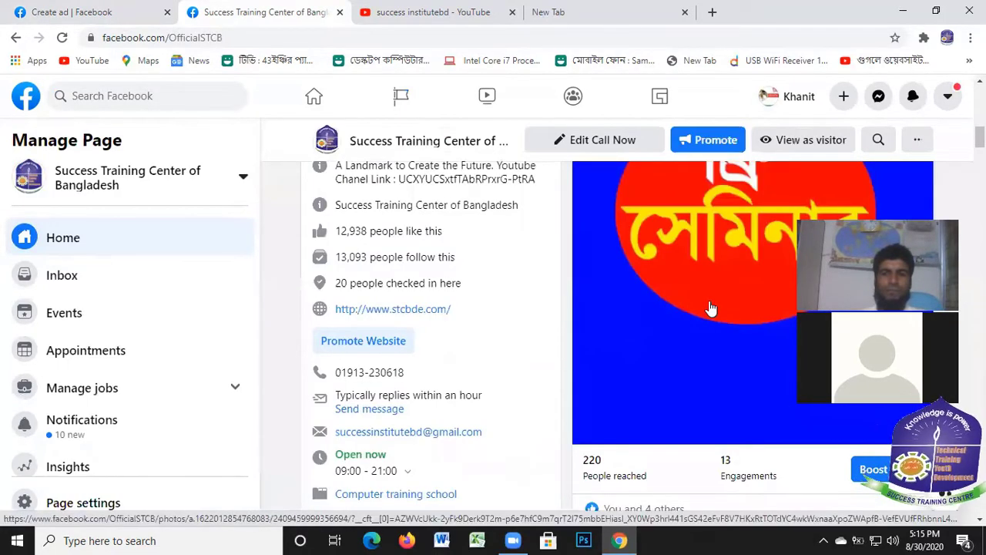
scroll(709, 308, down, 4)
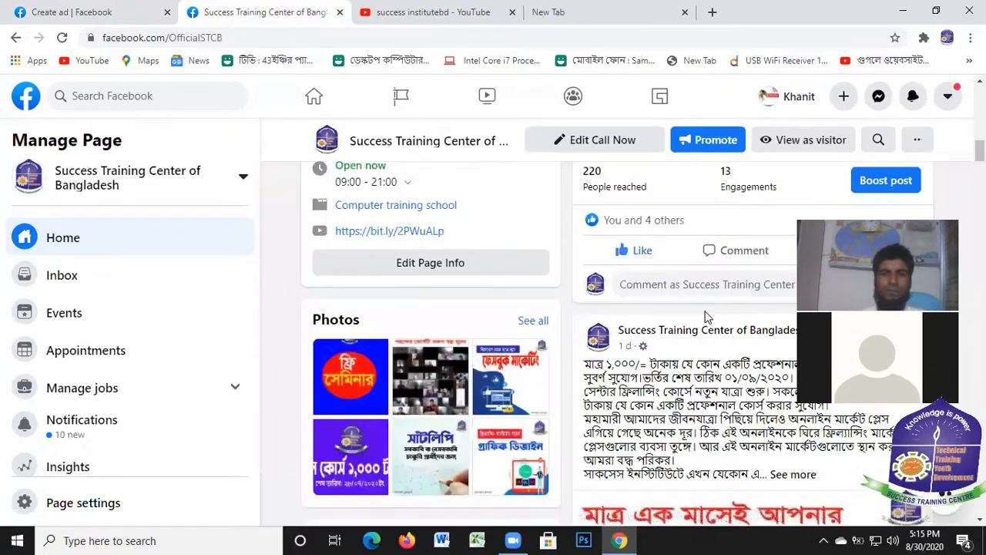
scroll(708, 317, down, 4)
scroll(702, 322, up, 6)
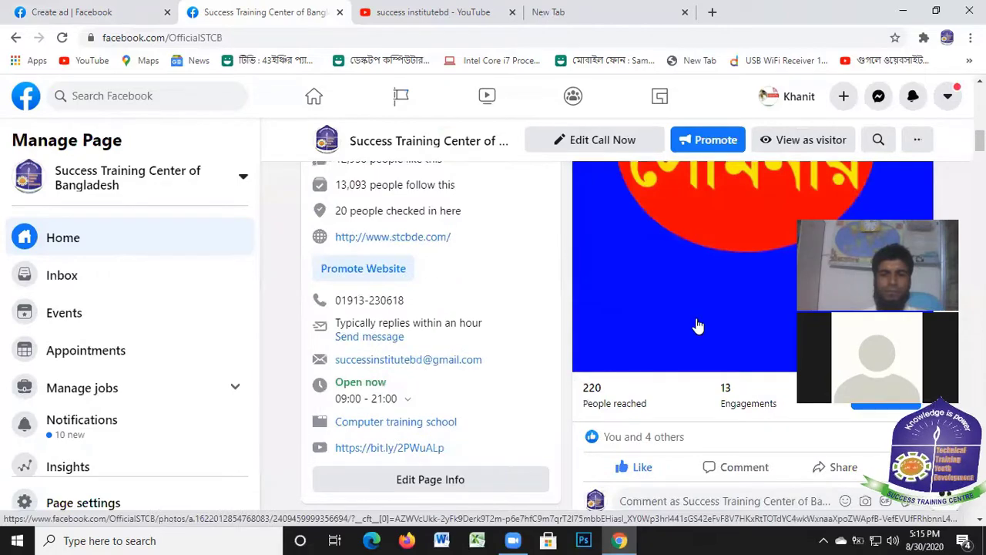
scroll(698, 324, down, 3)
scroll(696, 326, down, 5)
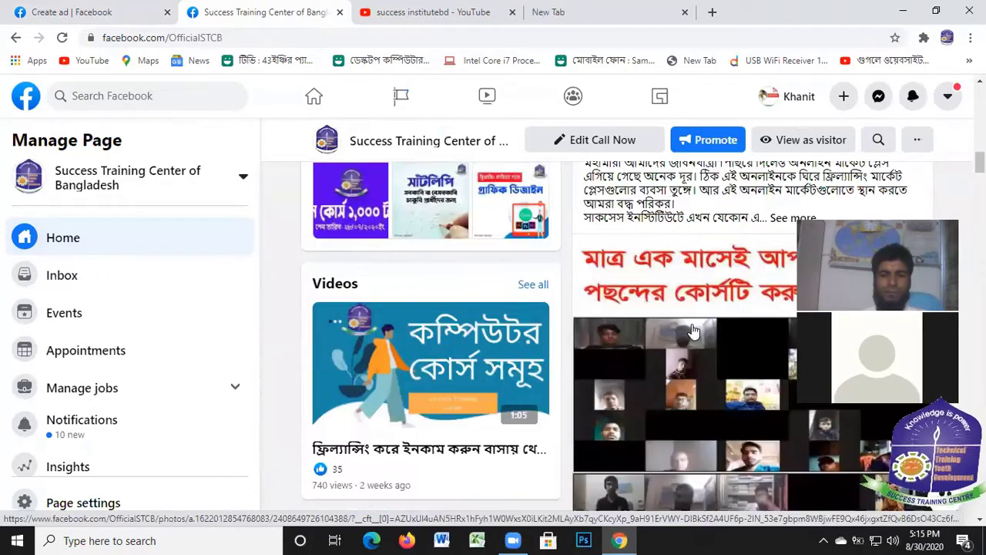
scroll(694, 331, down, 3)
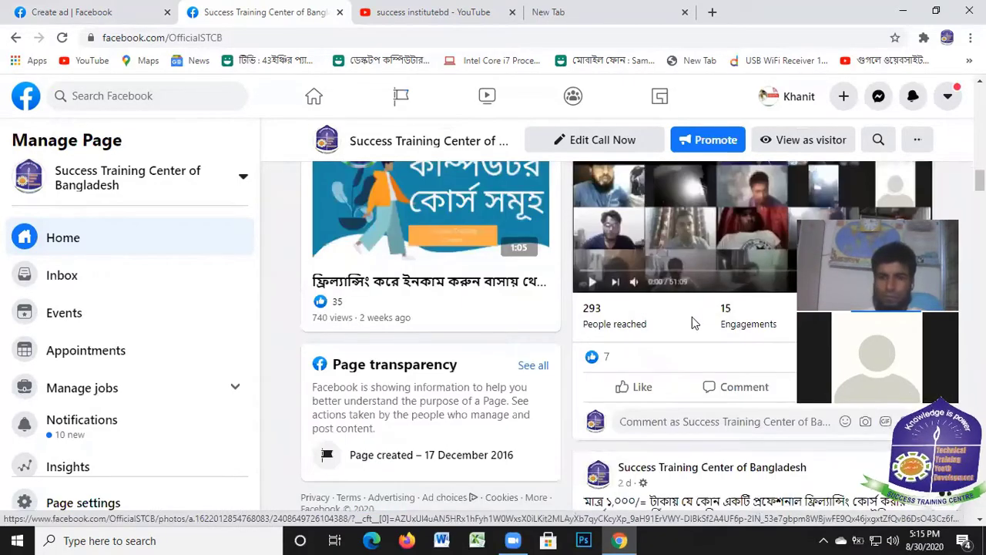
scroll(689, 320, up, 2)
scroll(685, 324, down, 5)
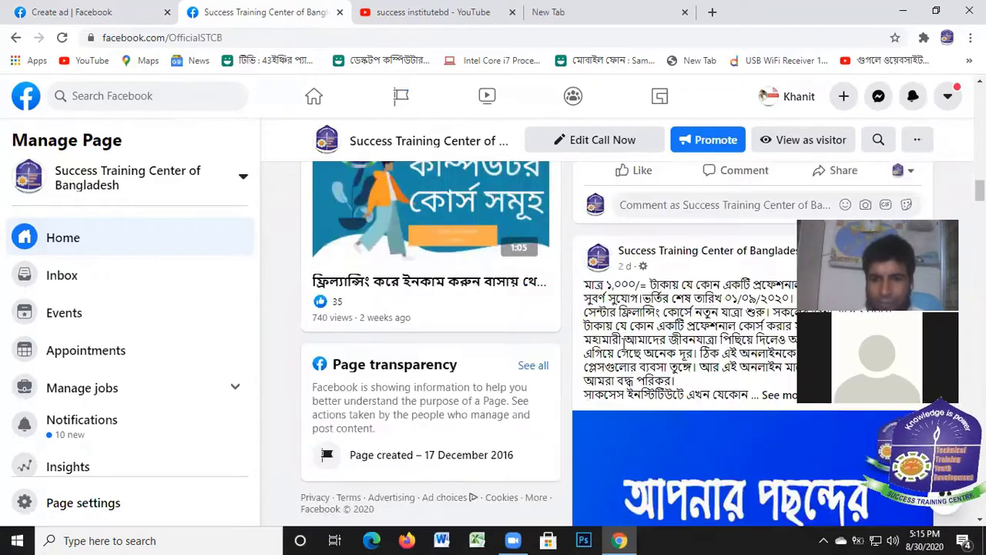
scroll(682, 330, down, 1)
scroll(667, 333, up, 1)
scroll(670, 335, down, 3)
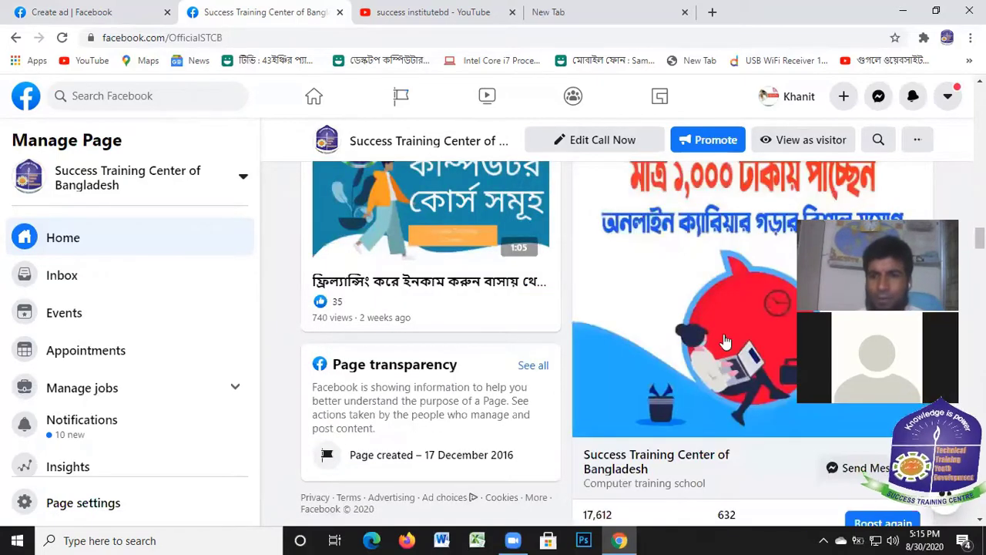
scroll(725, 342, down, 4)
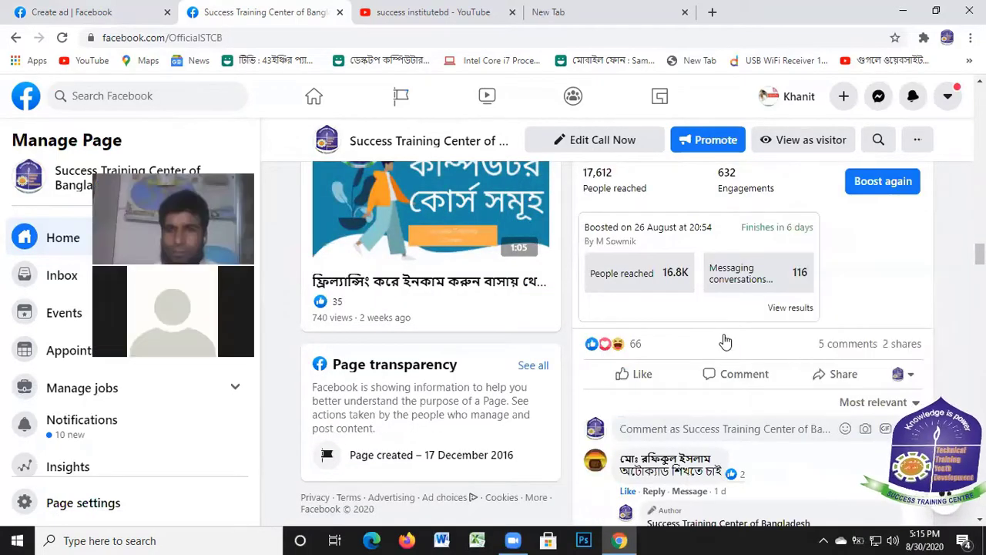
scroll(724, 342, up, 2)
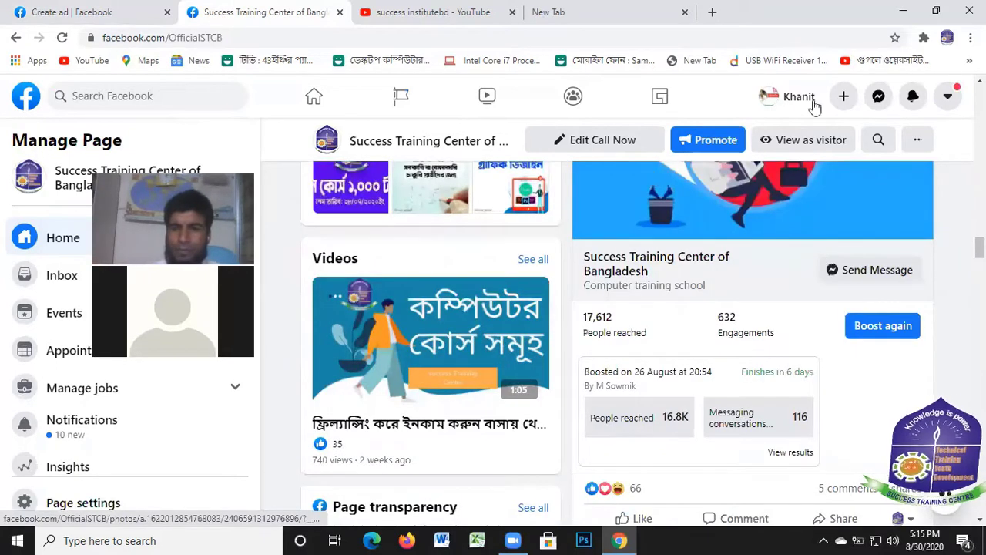
scroll(769, 244, down, 1)
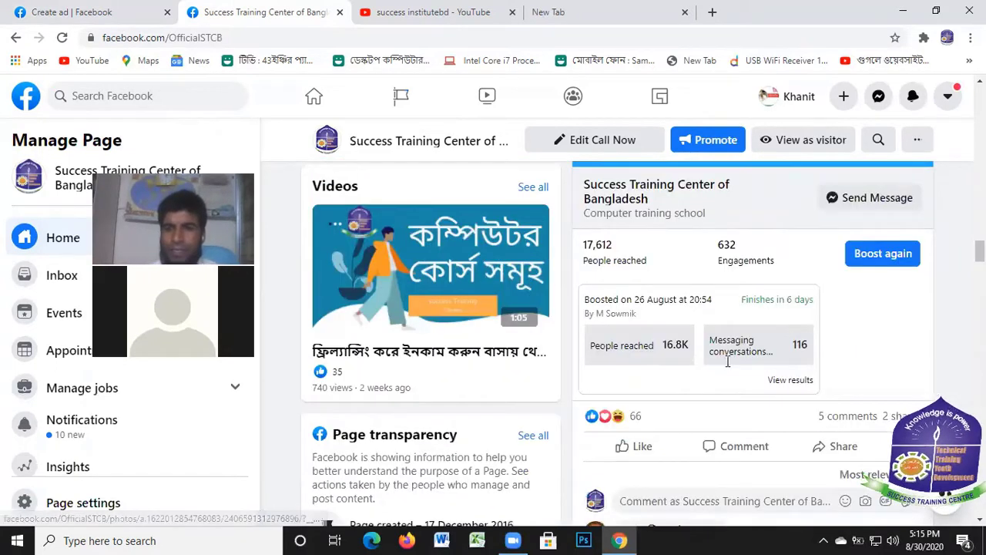
click(799, 382)
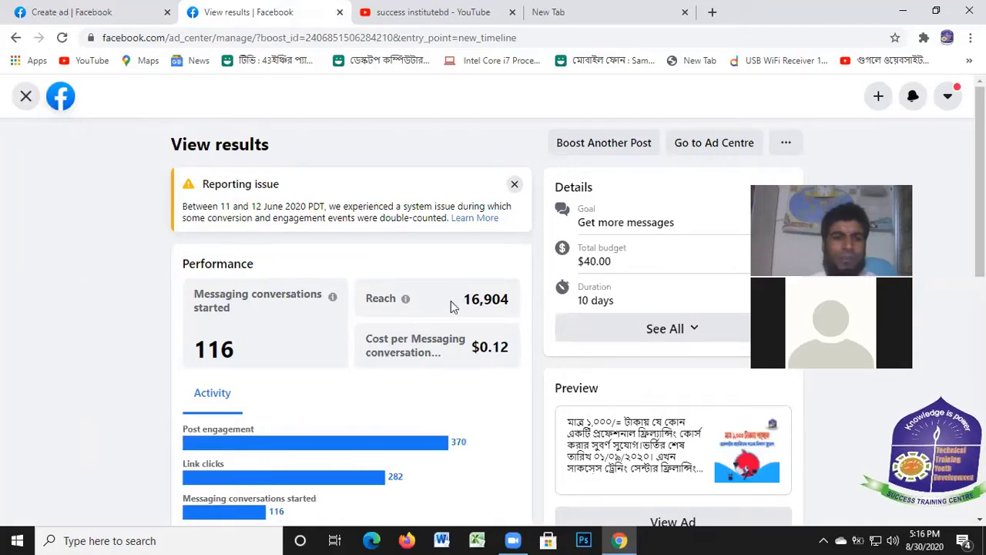
Step: Examine the boosted post's performance, activity and audience age and gender breakdown, and return to the page
scroll(453, 307, down, 2)
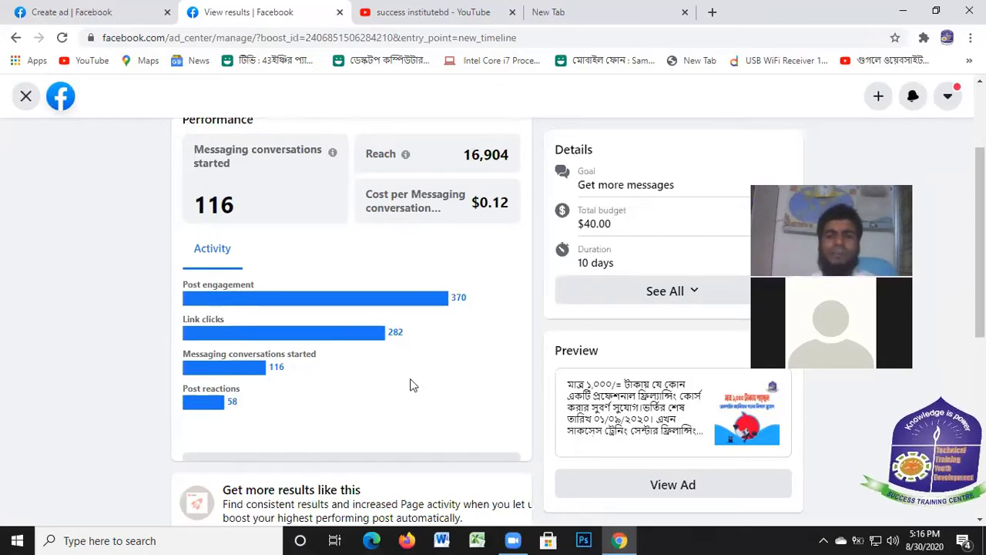
scroll(354, 381, down, 5)
scroll(284, 354, down, 1)
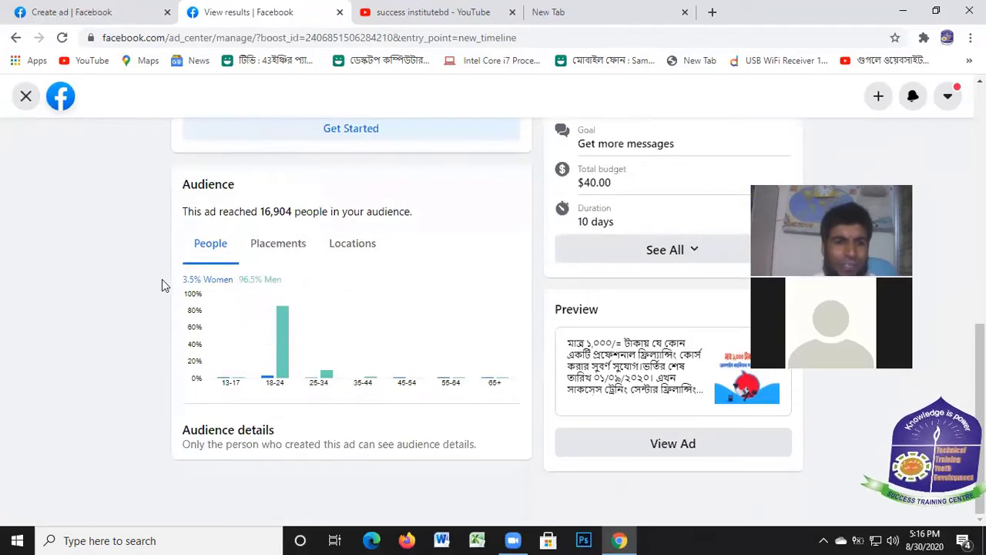
scroll(403, 282, up, 2)
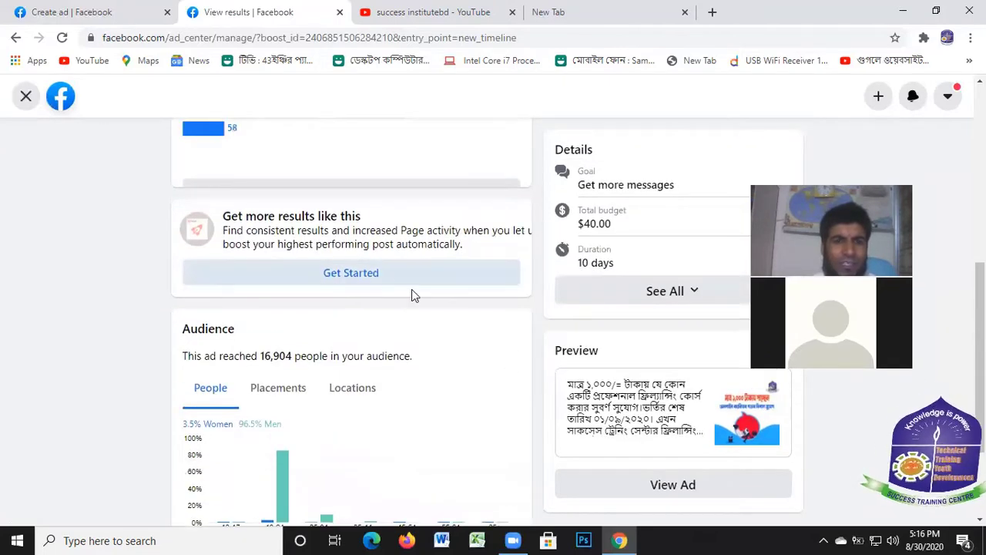
scroll(411, 289, down, 2)
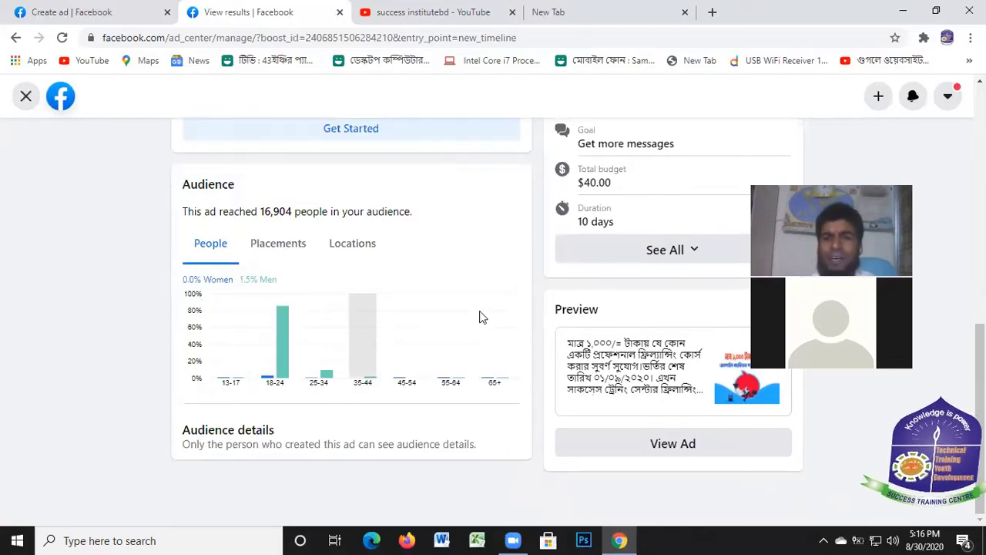
scroll(681, 249, up, 8)
click(15, 38)
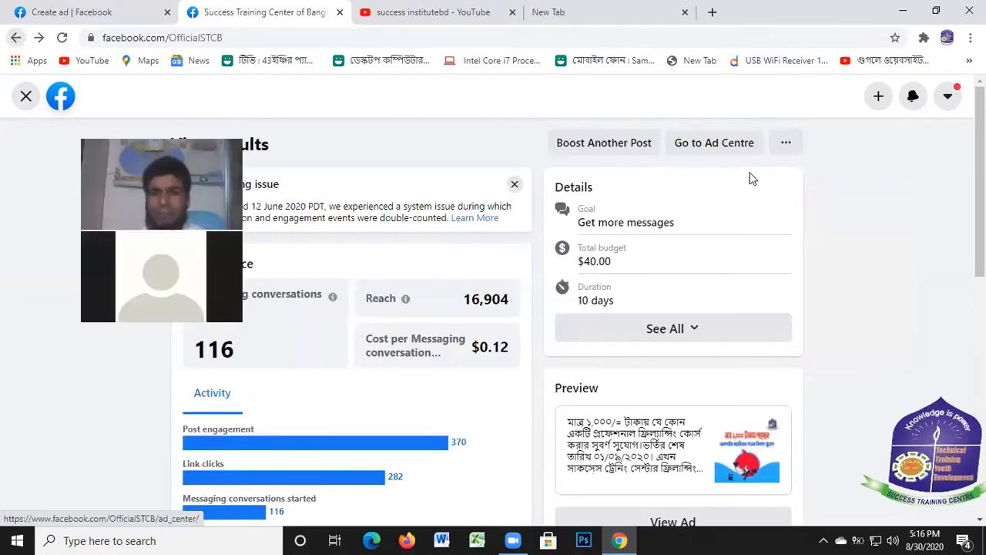
key(Escape)
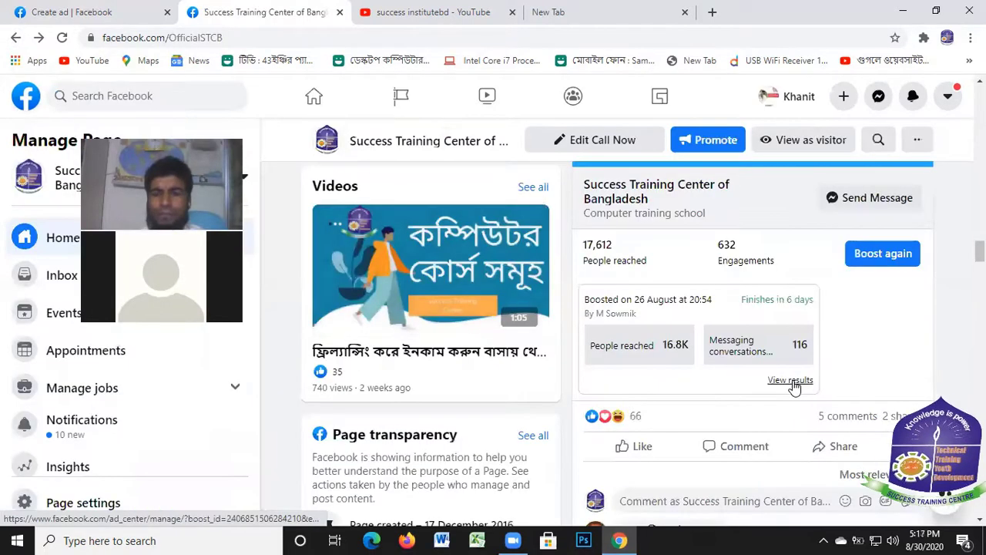
Step: Reopen the boosted post's results, review its budget, duration and audience chart, and go back to the page
click(794, 383)
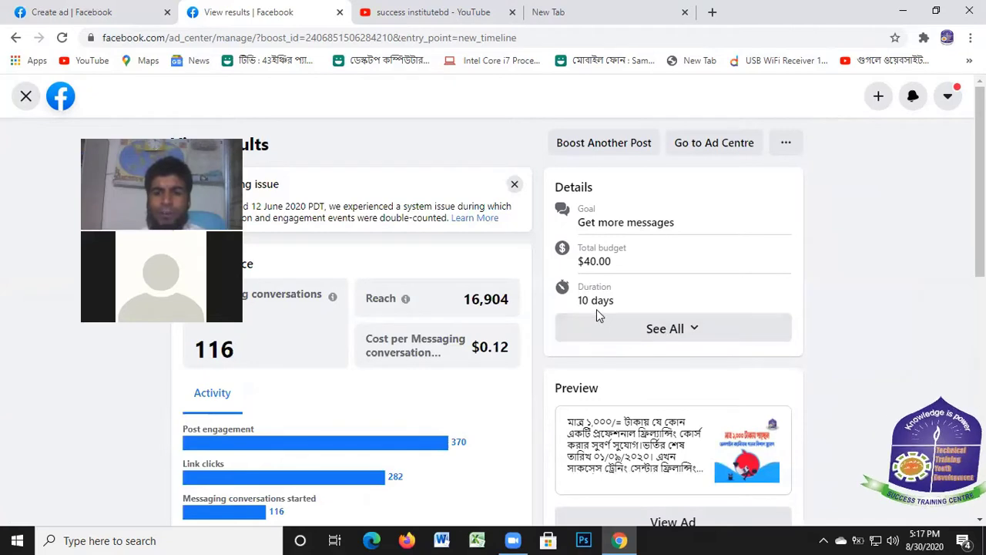
scroll(652, 310, down, 1)
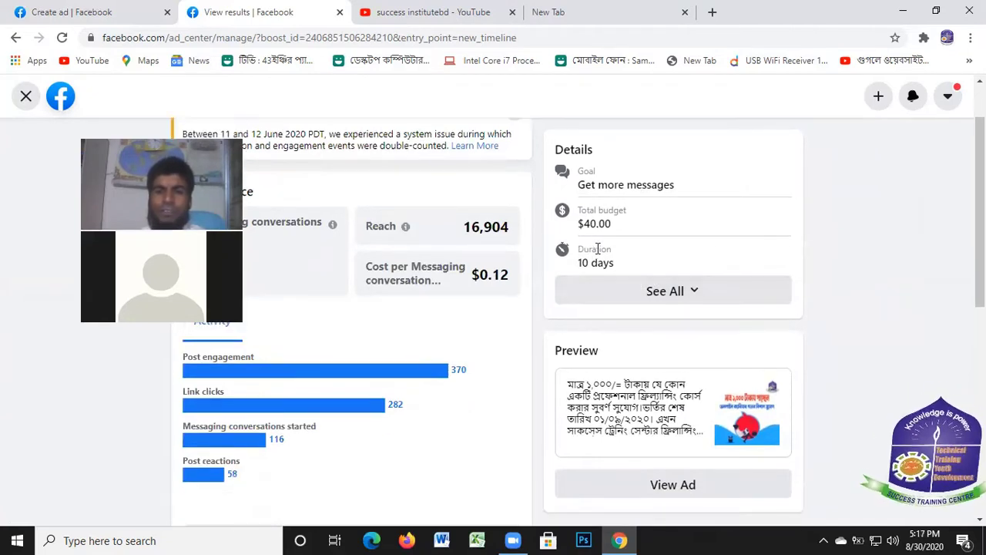
scroll(621, 309, down, 3)
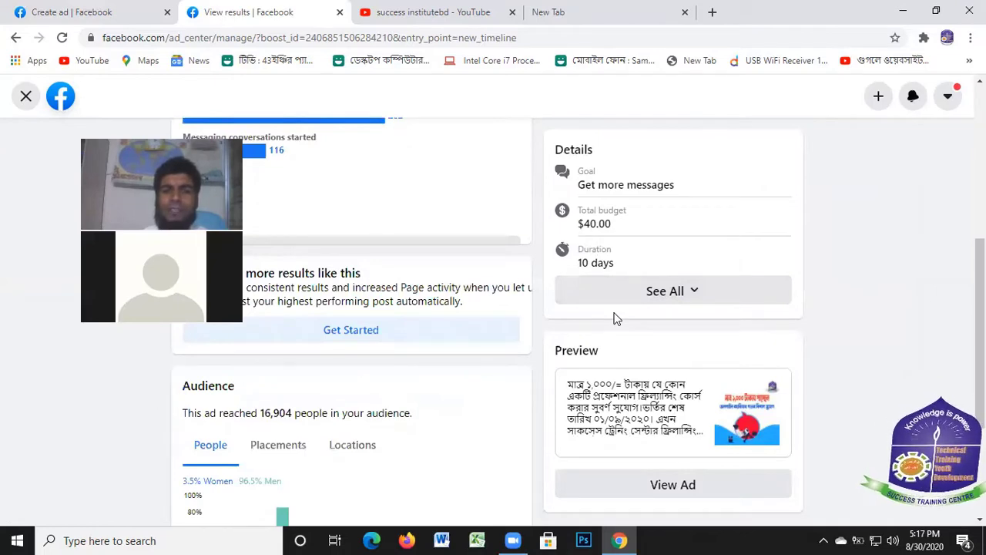
scroll(614, 317, down, 3)
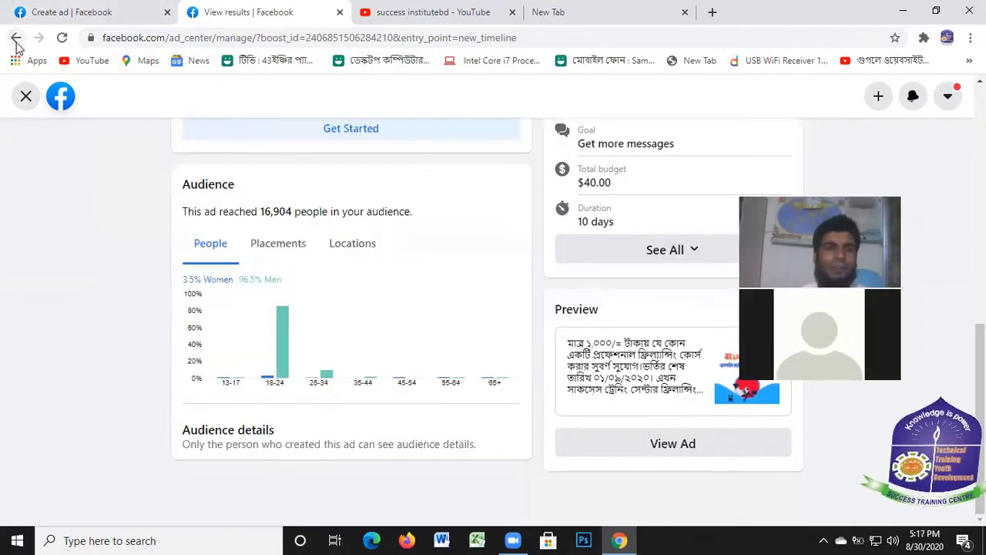
click(16, 38)
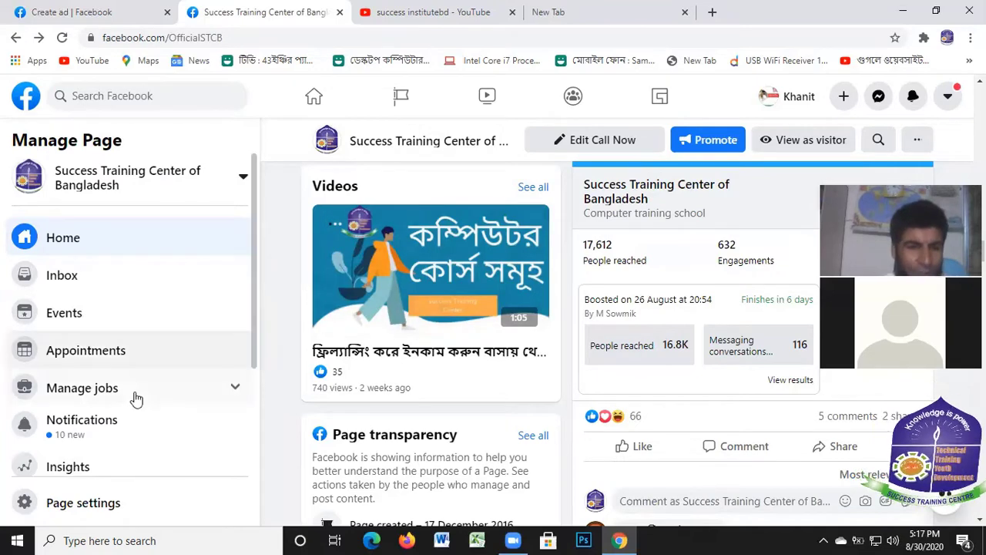
Step: Skim the comments under the boosted post and return to the Create ad draft's duration and budget settings
scroll(547, 333, down, 5)
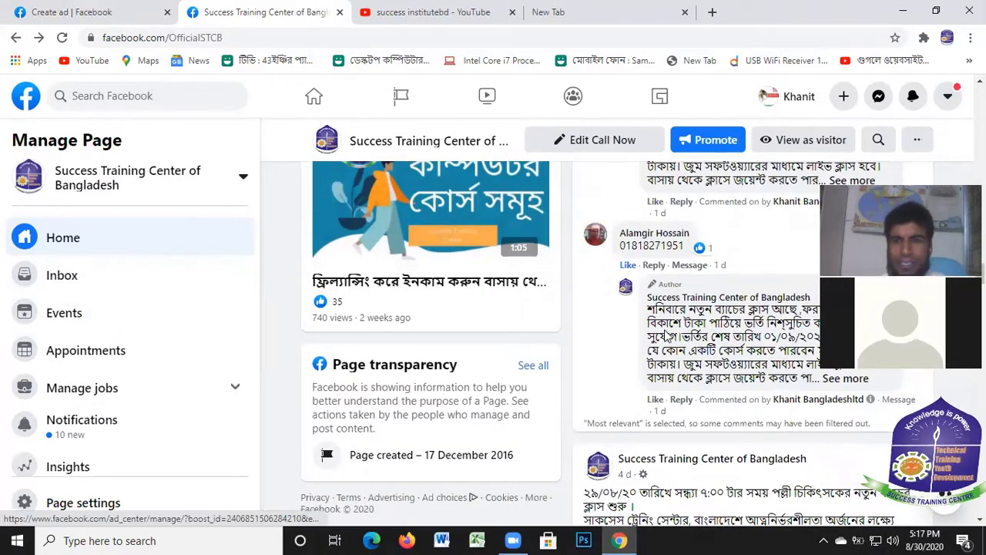
scroll(666, 336, up, 10)
click(113, 17)
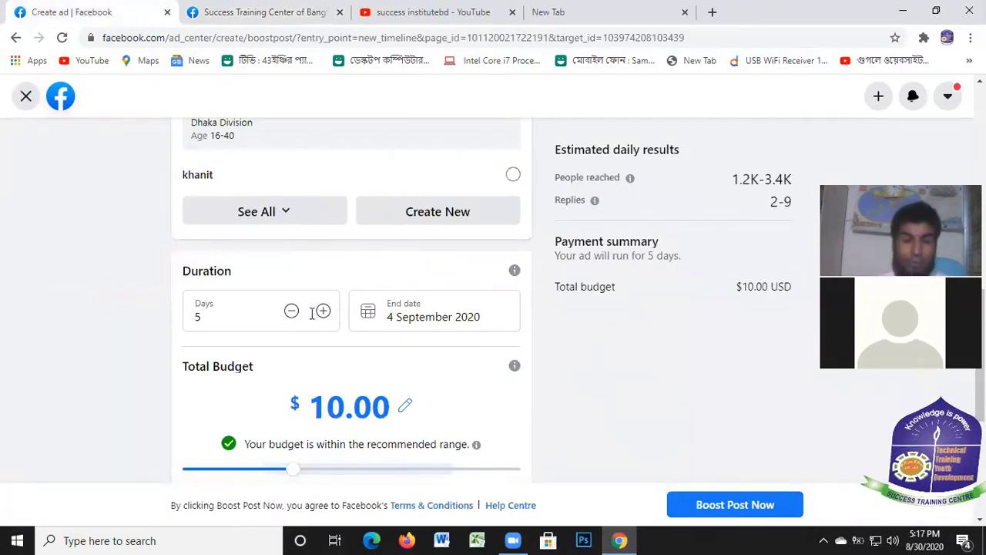
Step: Set the ad's duration to 2 days
scroll(748, 269, up, 8)
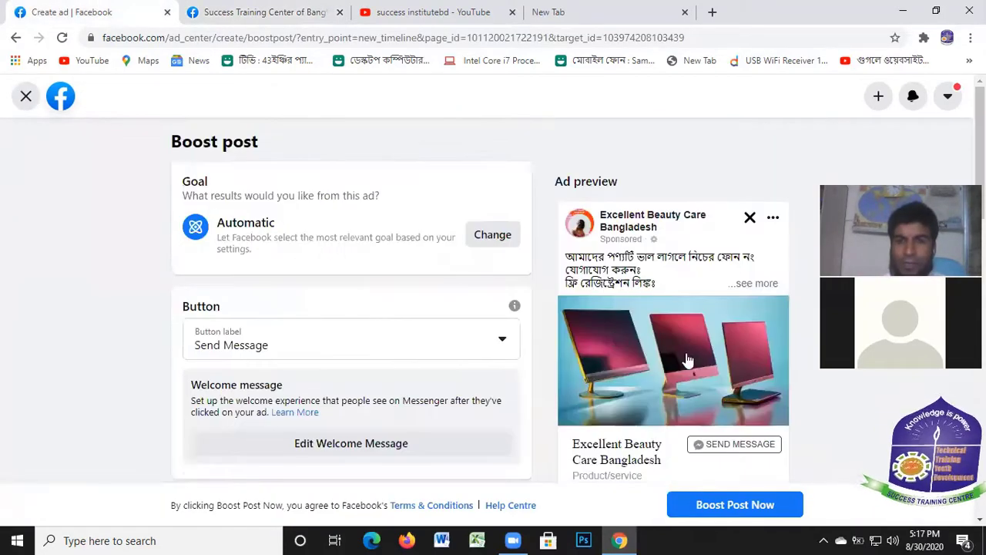
scroll(667, 369, down, 6)
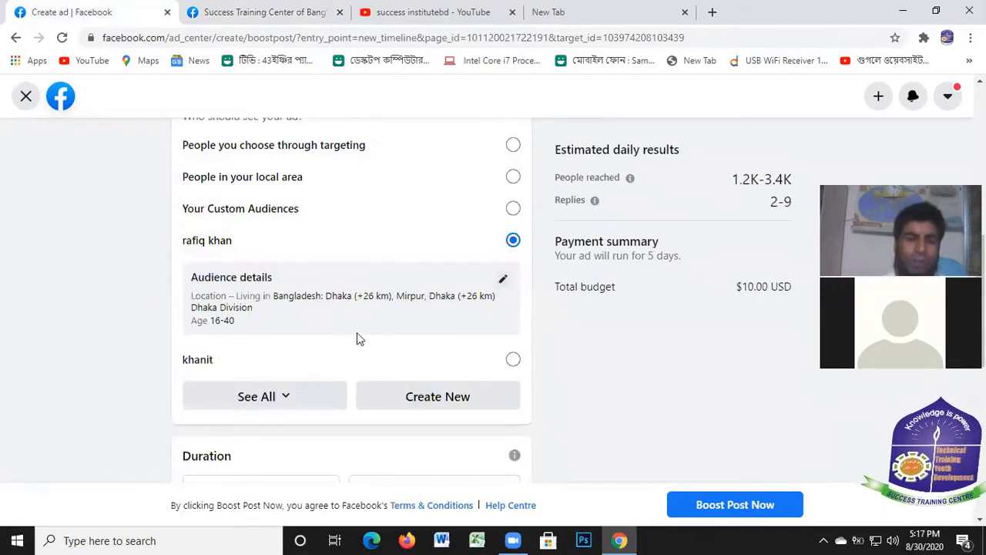
scroll(347, 339, down, 3)
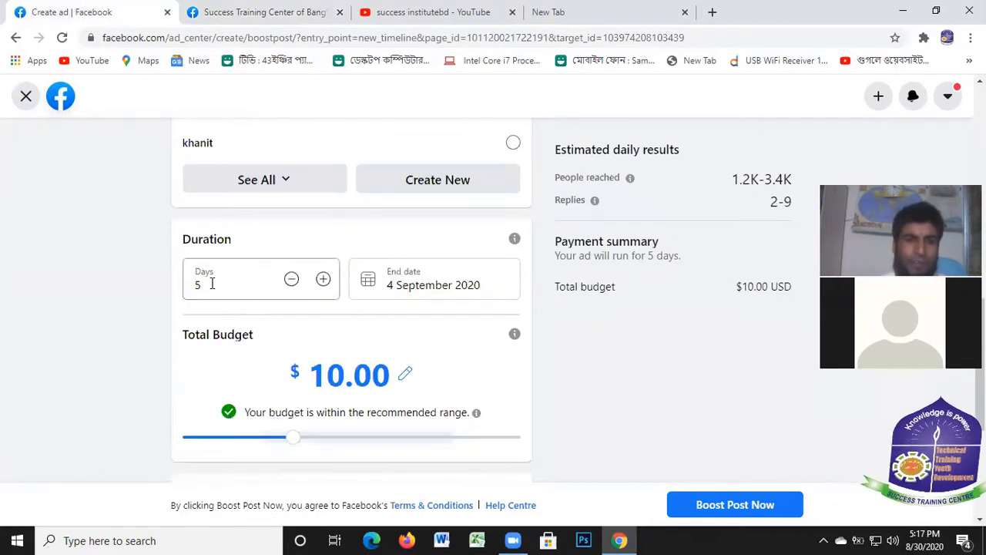
click(202, 284)
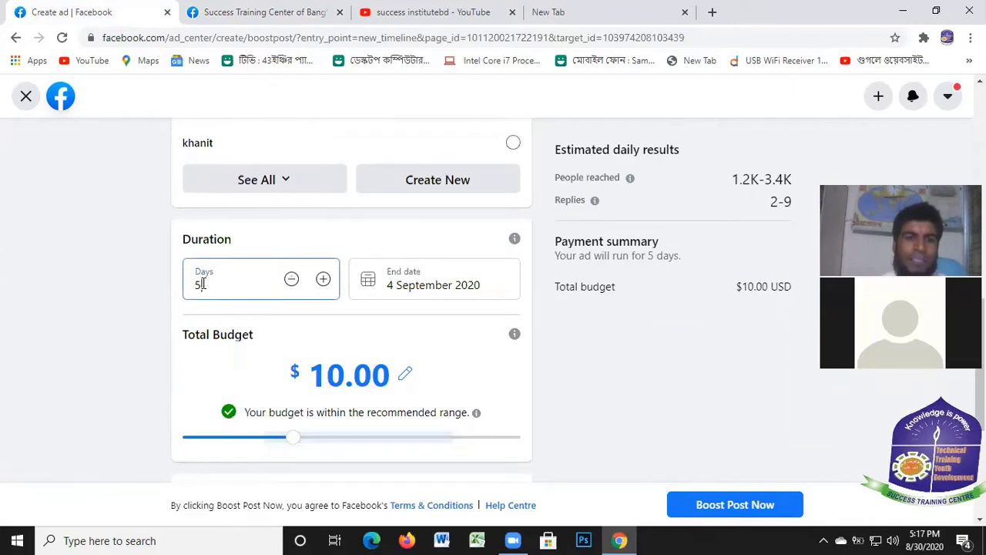
key(BackSpace)
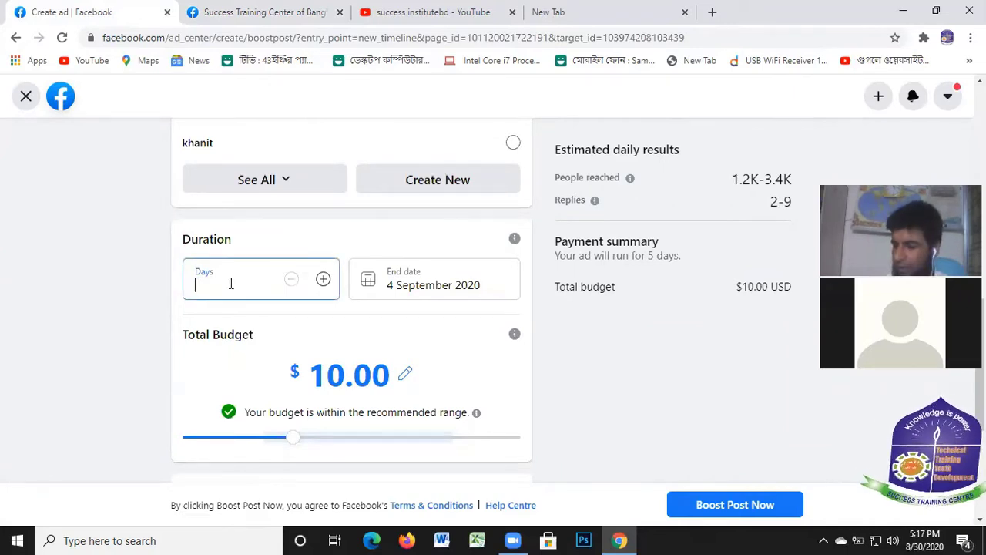
text(2)
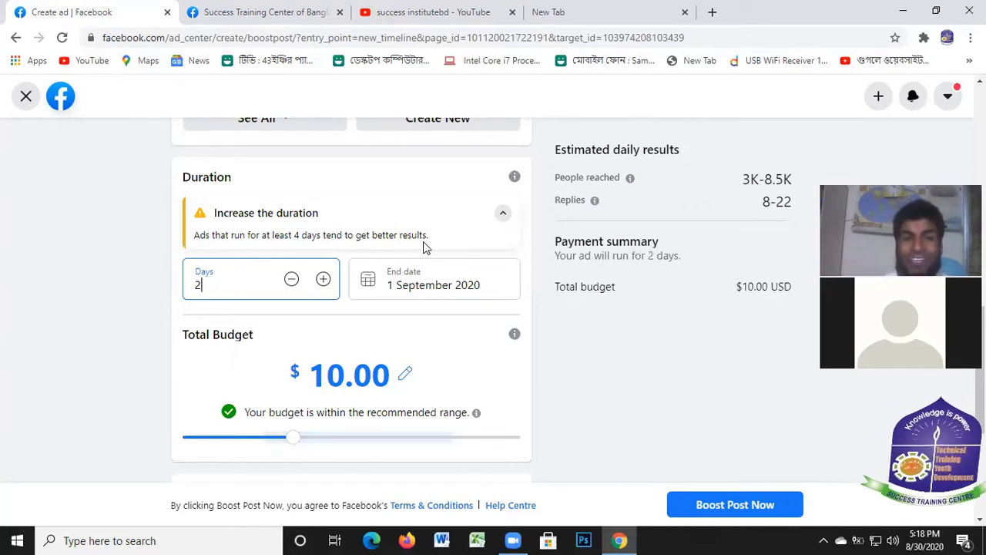
Step: Set the ad's duration to 4 days and select 3 September 2020 as the end date
key(BackSpace)
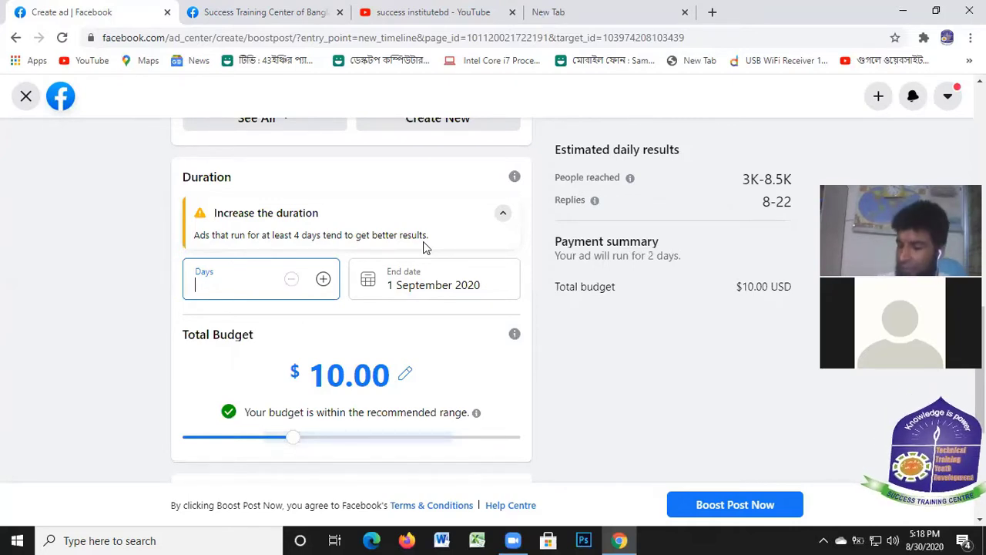
text(4)
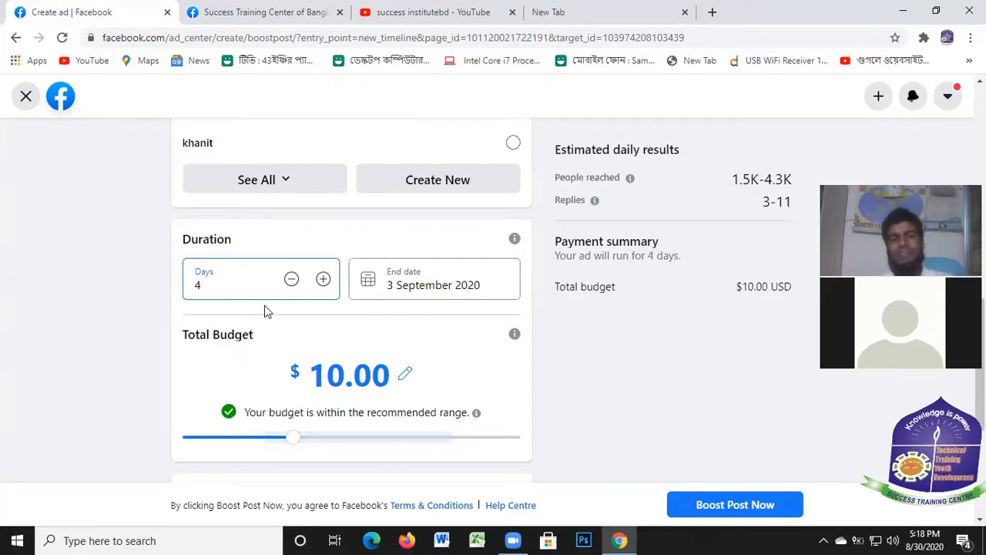
click(408, 286)
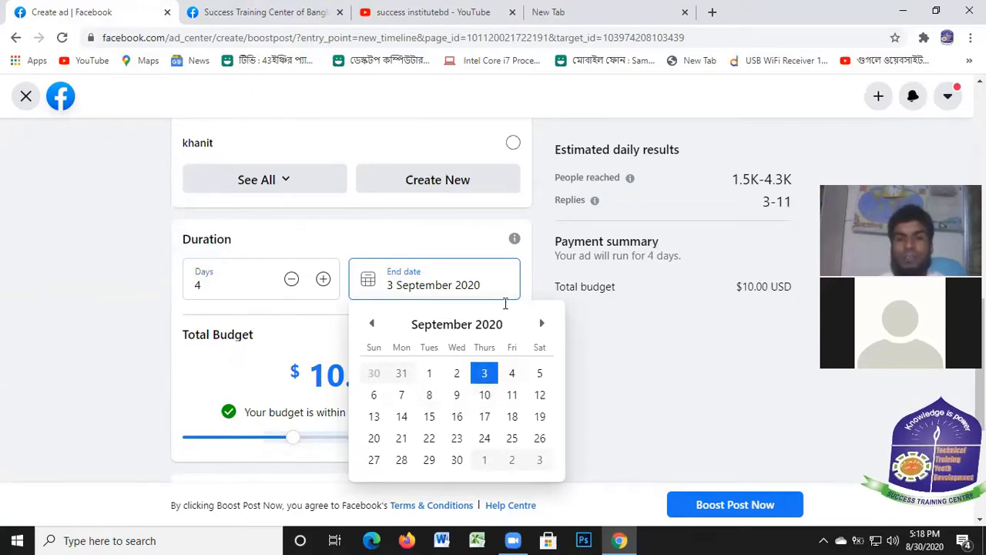
click(484, 374)
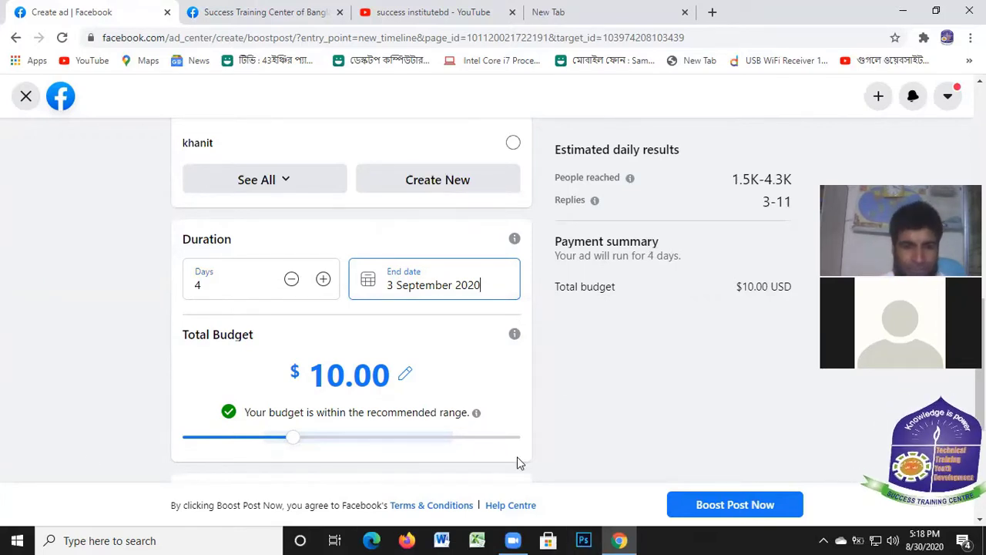
Step: Check the 26 August boost's summary on the Success Training Center page and return to the Create ad draft
scroll(300, 363, down, 3)
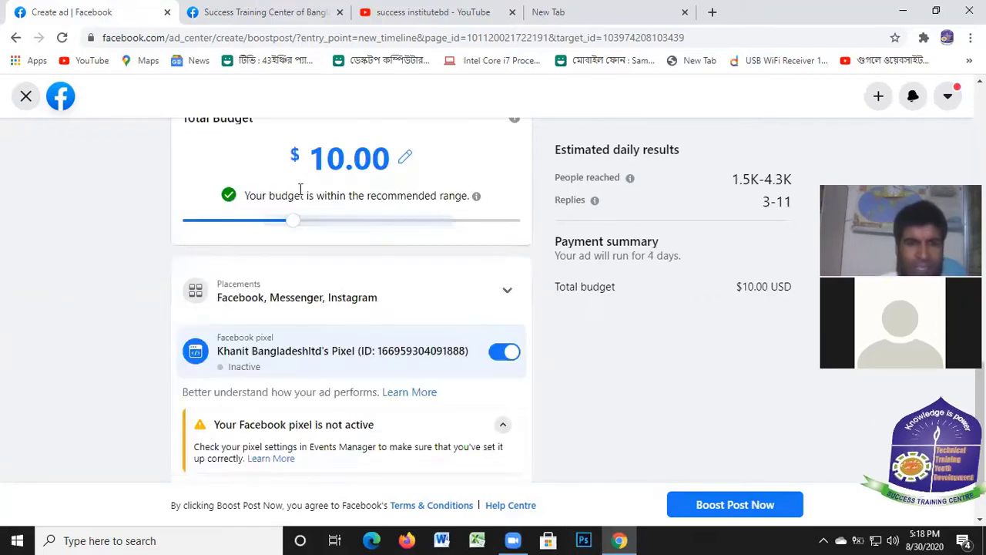
scroll(401, 216, up, 2)
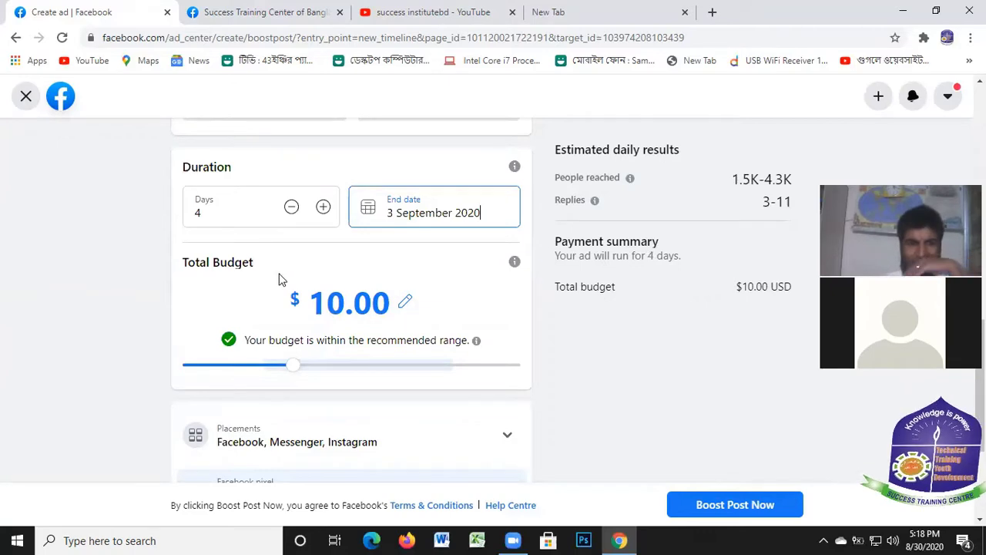
click(295, 14)
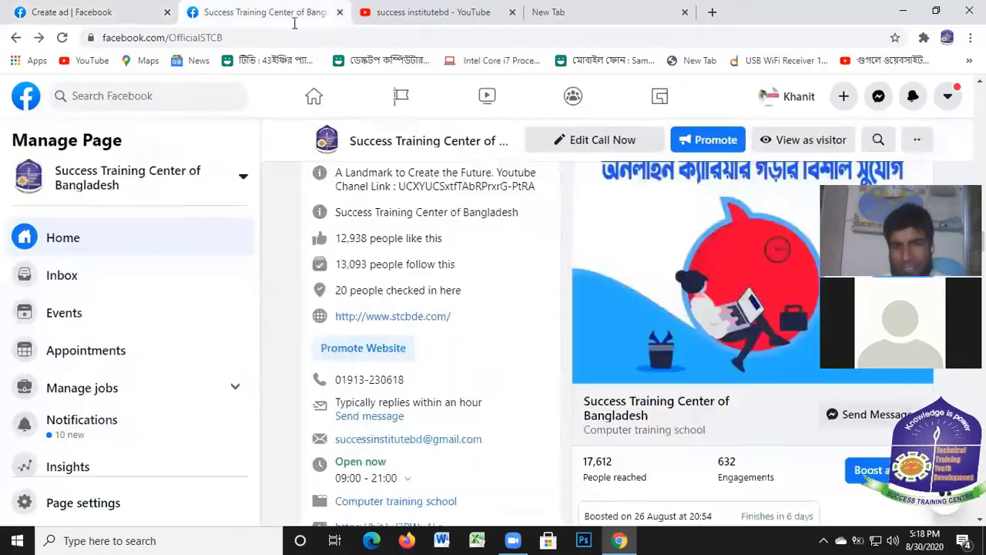
scroll(693, 332, down, 3)
scroll(697, 341, down, 1)
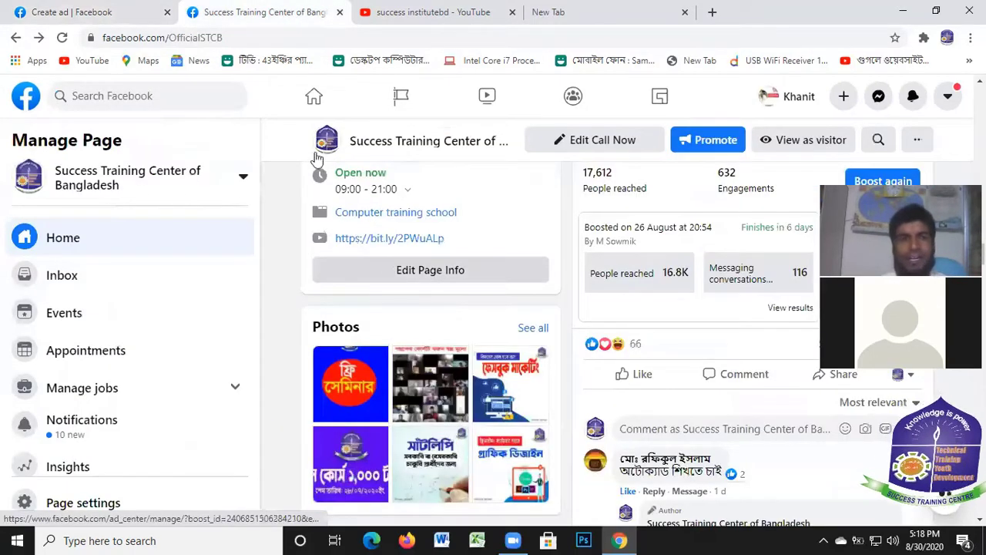
scroll(316, 161, up, 3)
click(116, 16)
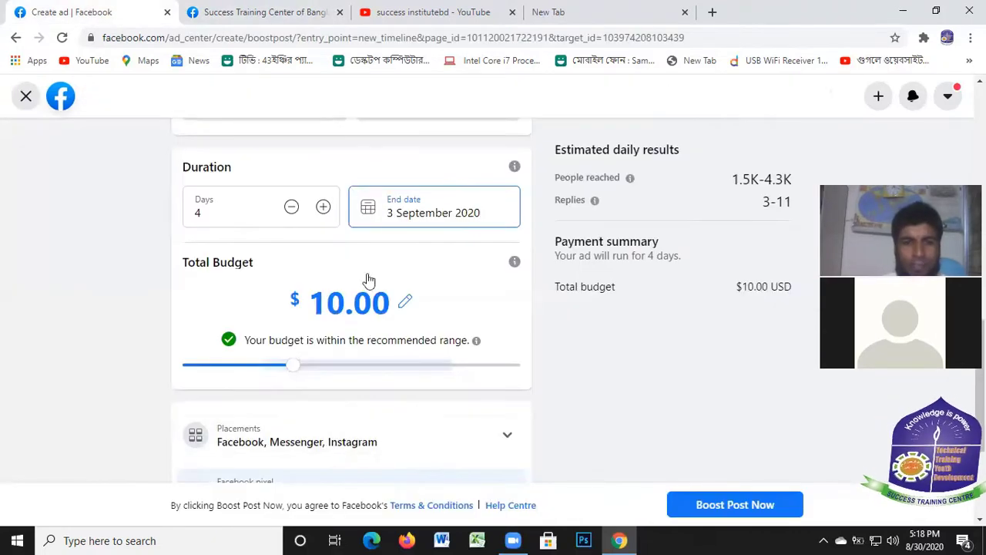
Step: Set the ad's total budget to $4.00
click(406, 303)
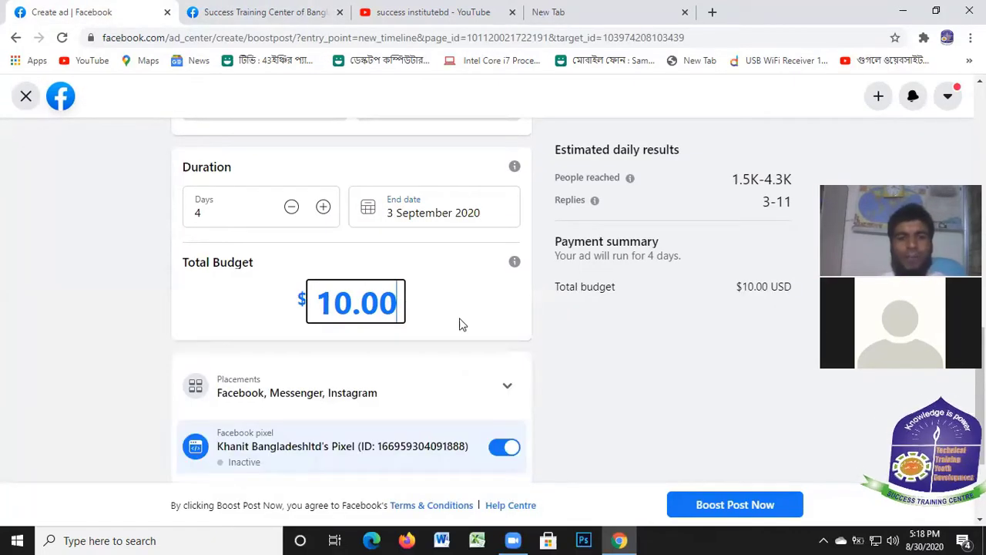
drag(349, 303, 320, 301)
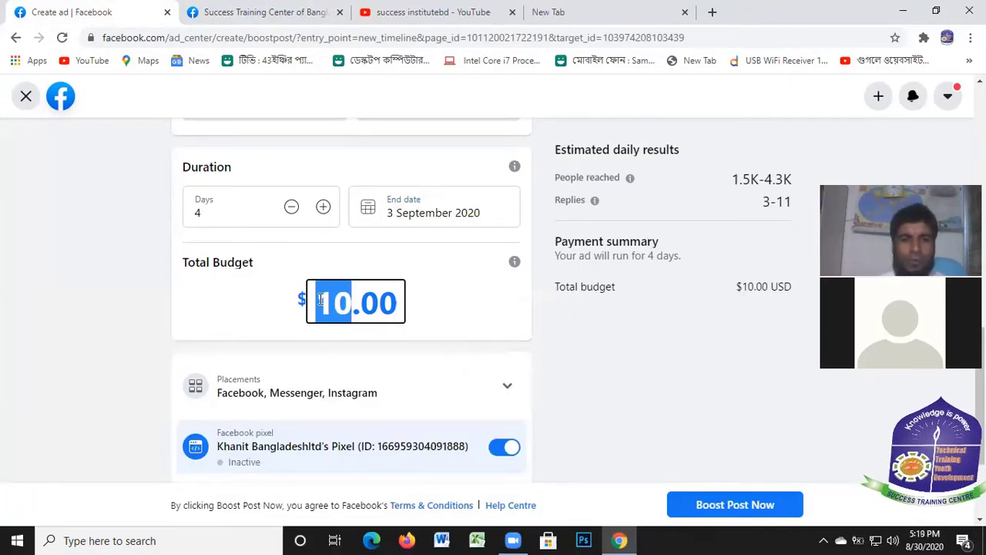
text(4.)
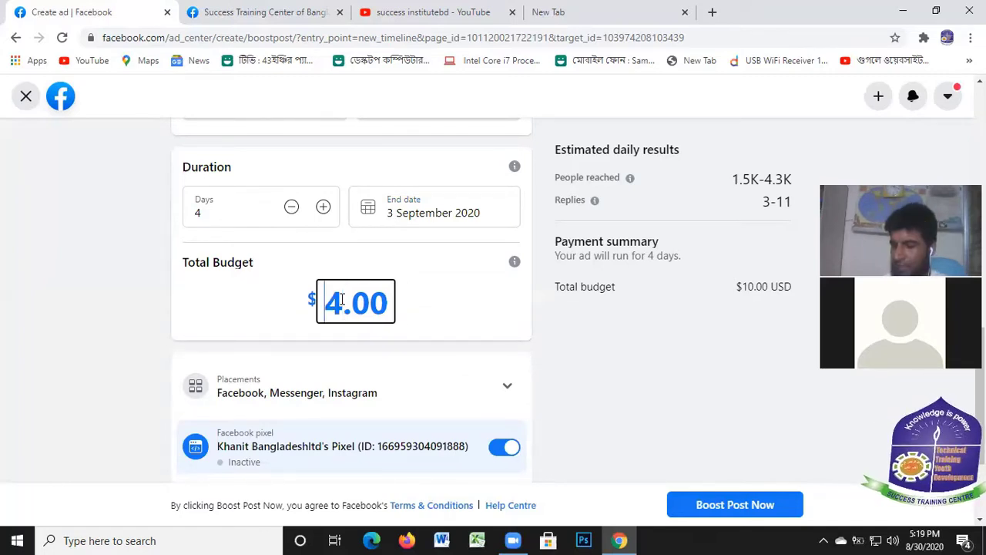
text(0)
click(457, 306)
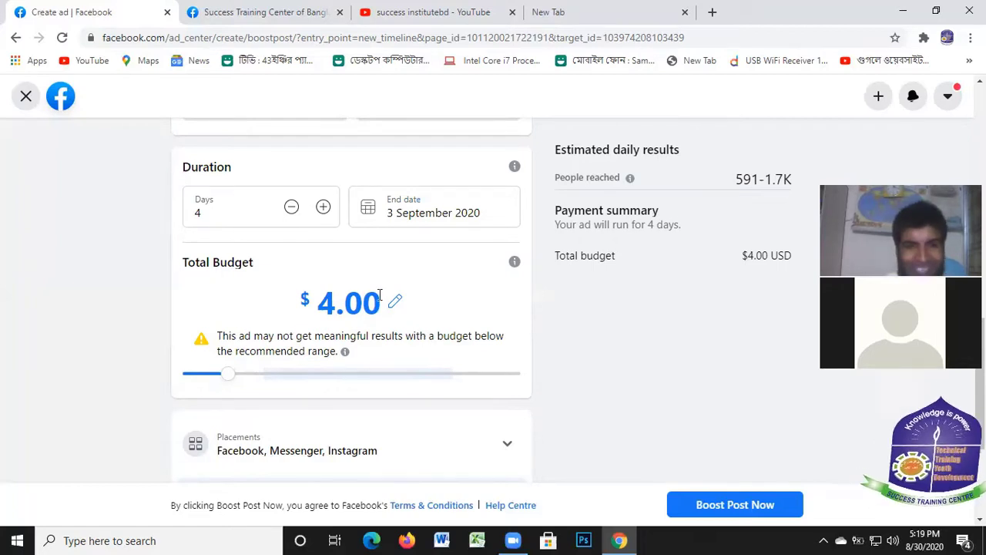
Step: Set the ad's total budget to $6.00
scroll(408, 375, down, 1)
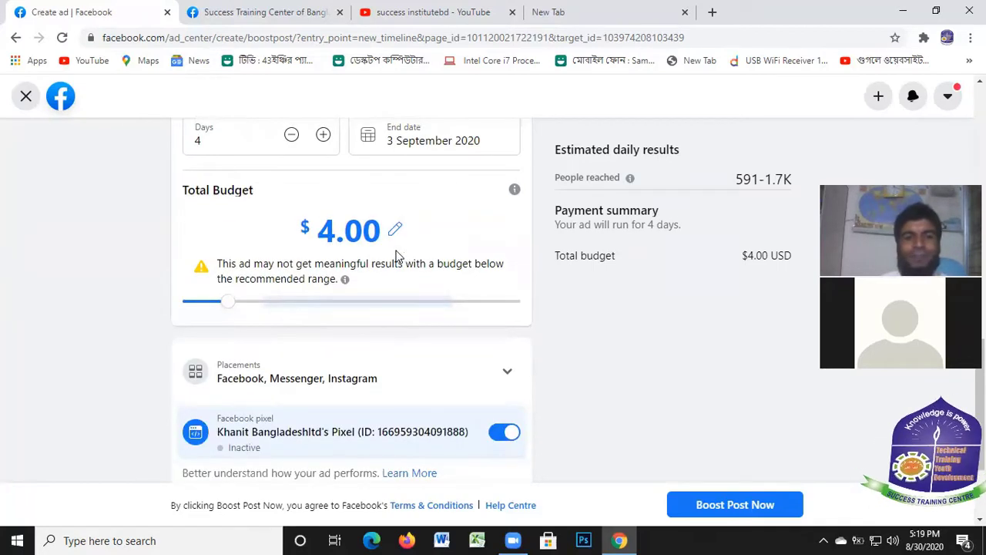
click(394, 229)
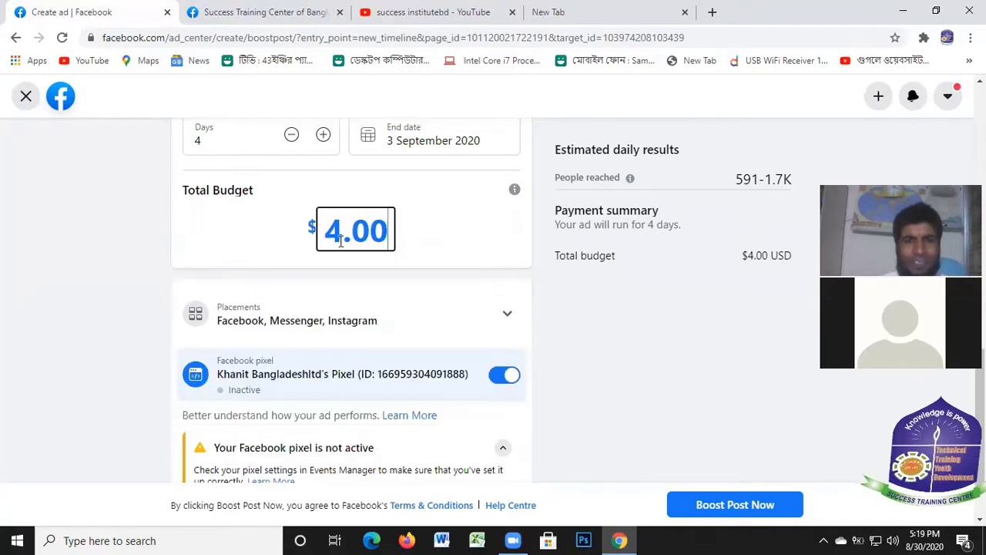
click(342, 241)
key(BackSpace)
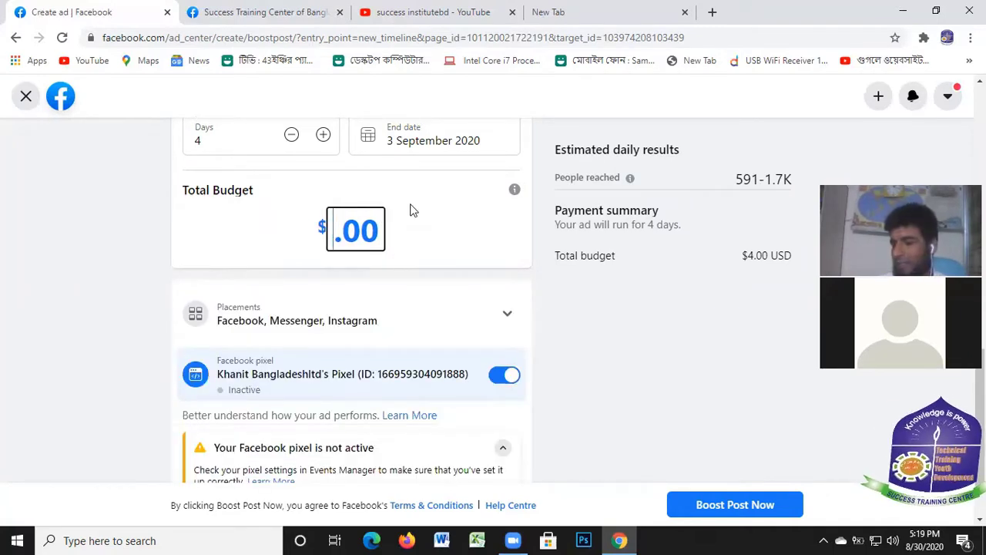
text(6)
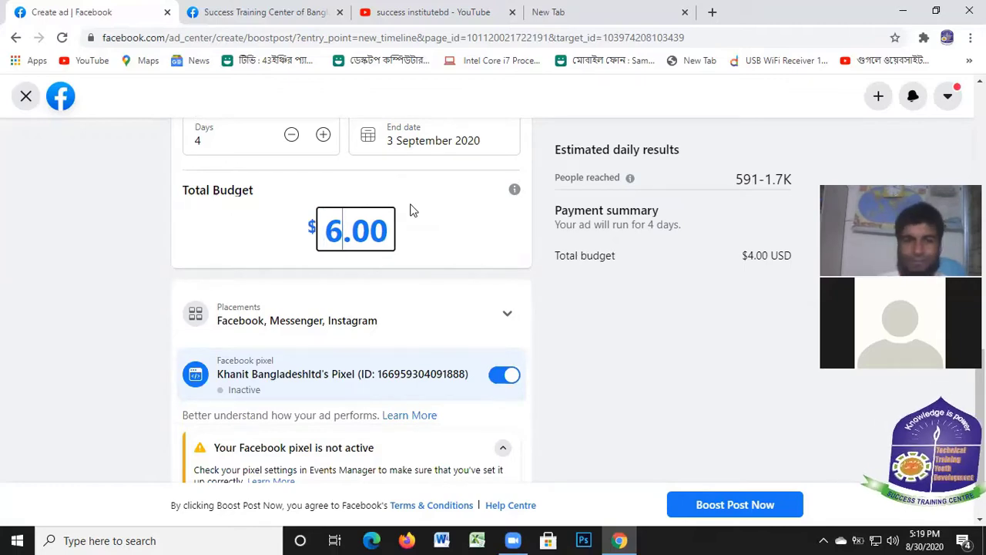
click(473, 242)
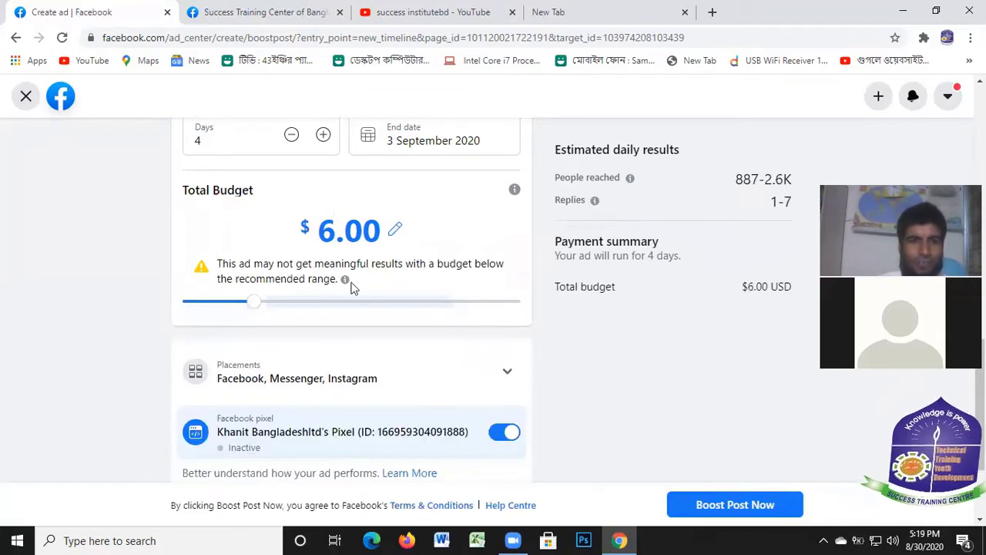
Step: Review the remaining ad settings around the budget and expand the placement options
scroll(377, 371, down, 2)
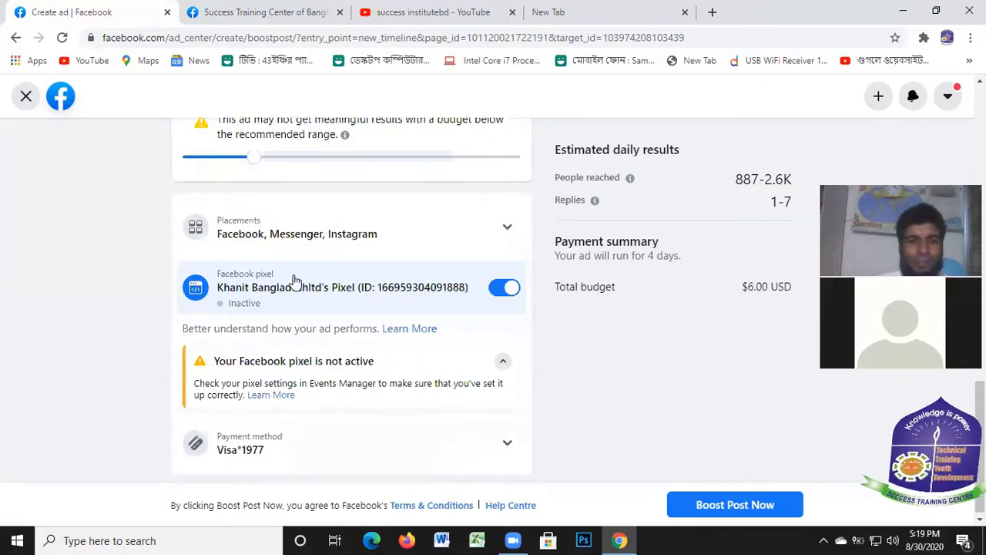
scroll(421, 222, up, 3)
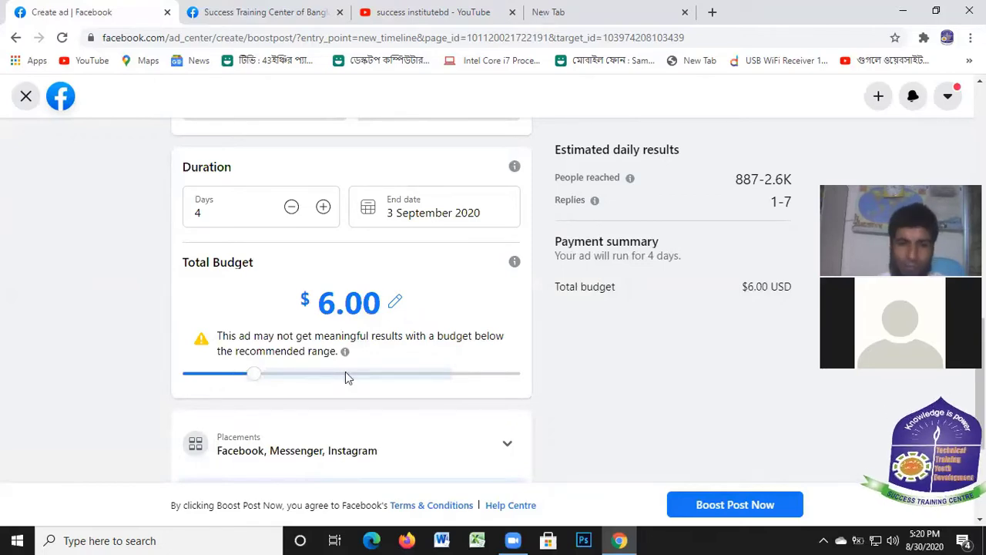
scroll(289, 401, down, 2)
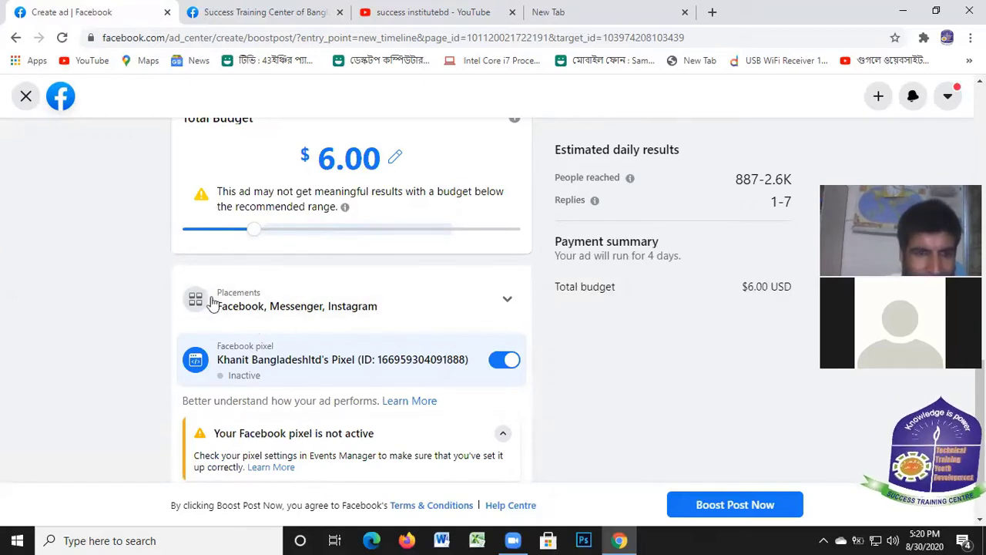
click(505, 302)
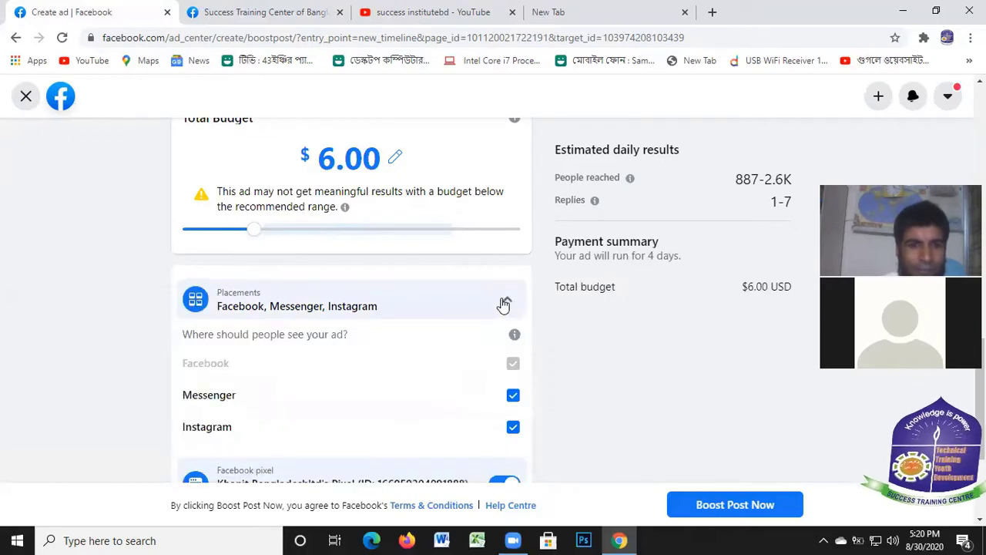
scroll(363, 303, down, 2)
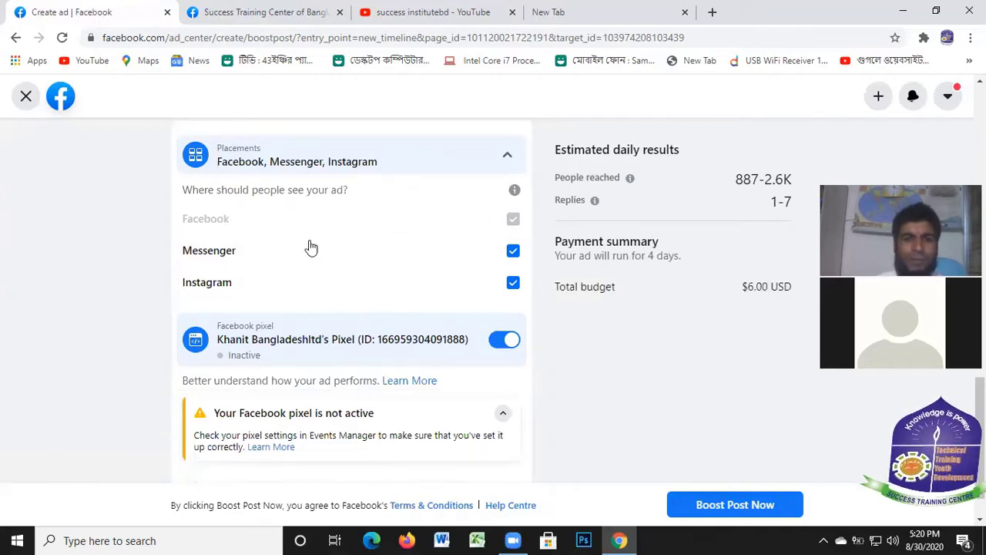
Step: Try switching the Messenger and Instagram placements off and back on
click(249, 260)
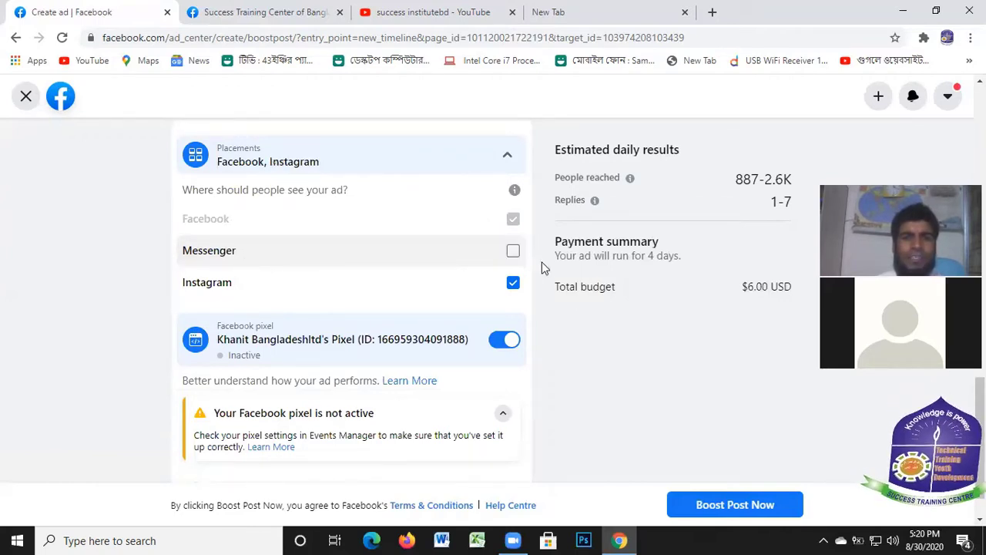
click(463, 253)
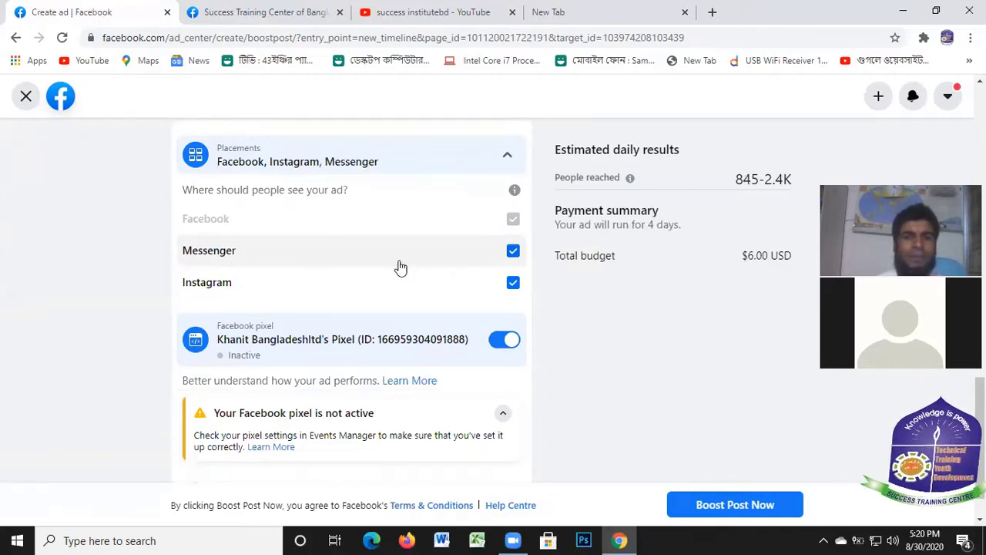
click(237, 282)
click(362, 285)
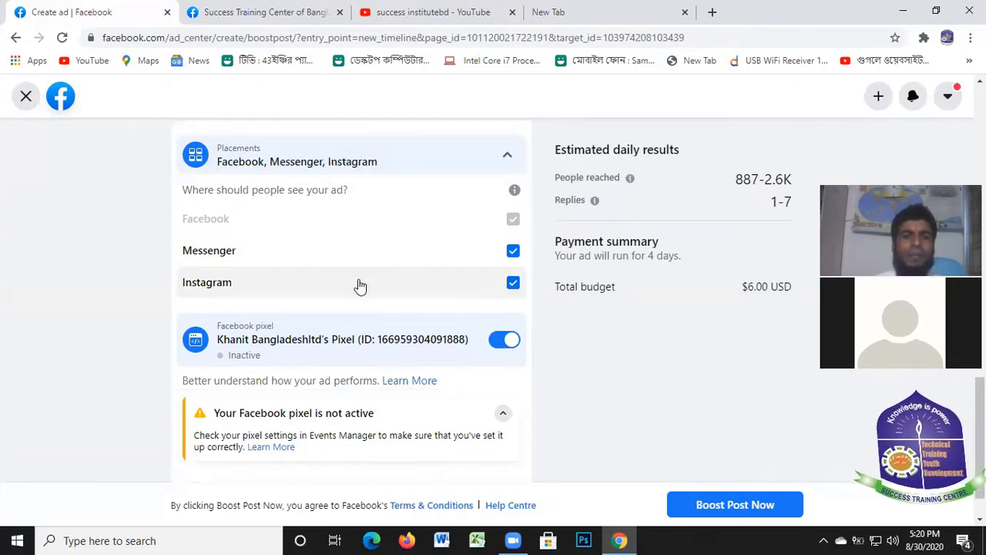
click(250, 253)
click(253, 255)
Step: Exclude Instagram from the ad's placements, keeping Facebook and Messenger
click(251, 285)
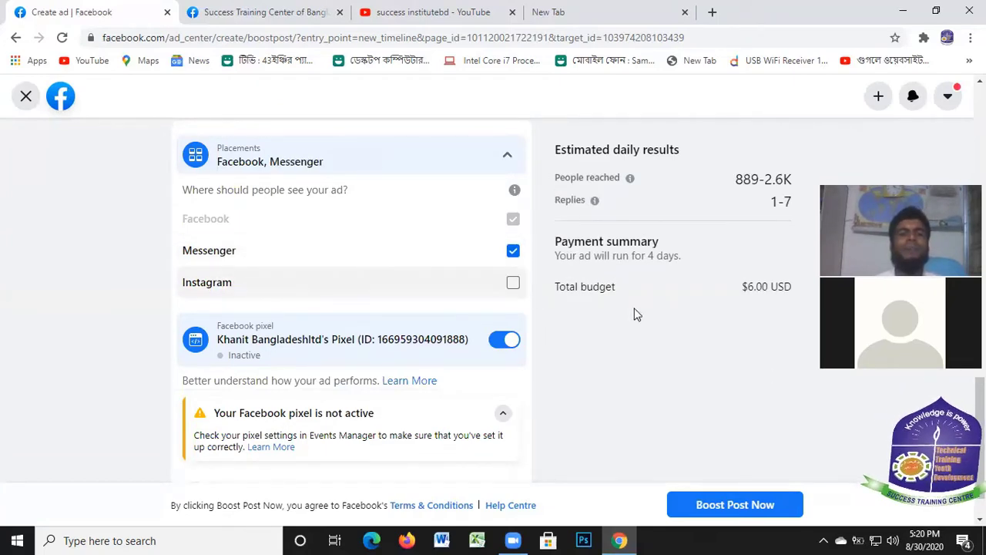
scroll(392, 234, up, 2)
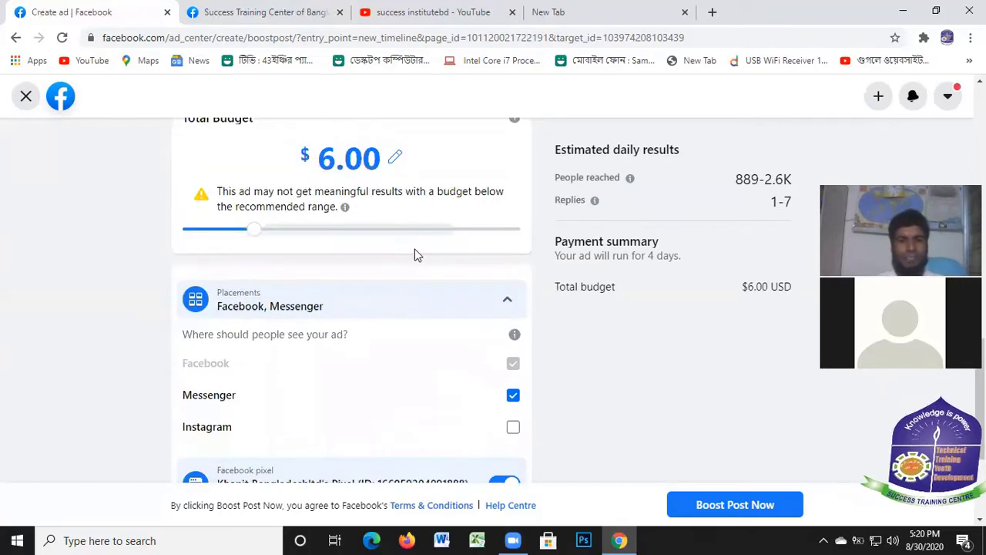
scroll(359, 321, down, 3)
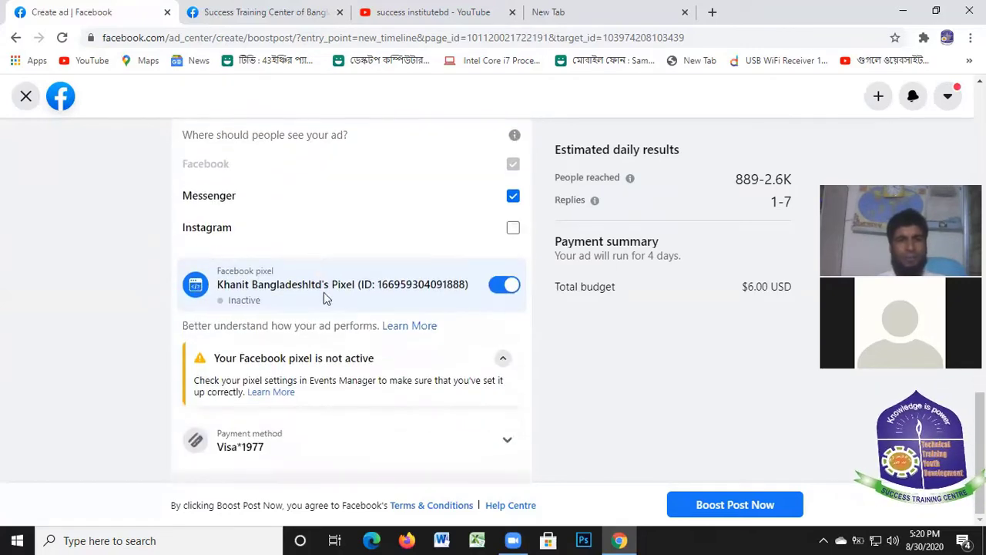
Step: Add Instagram back to the ad's placements, keeping Facebook and Messenger included
click(287, 205)
click(286, 231)
click(284, 204)
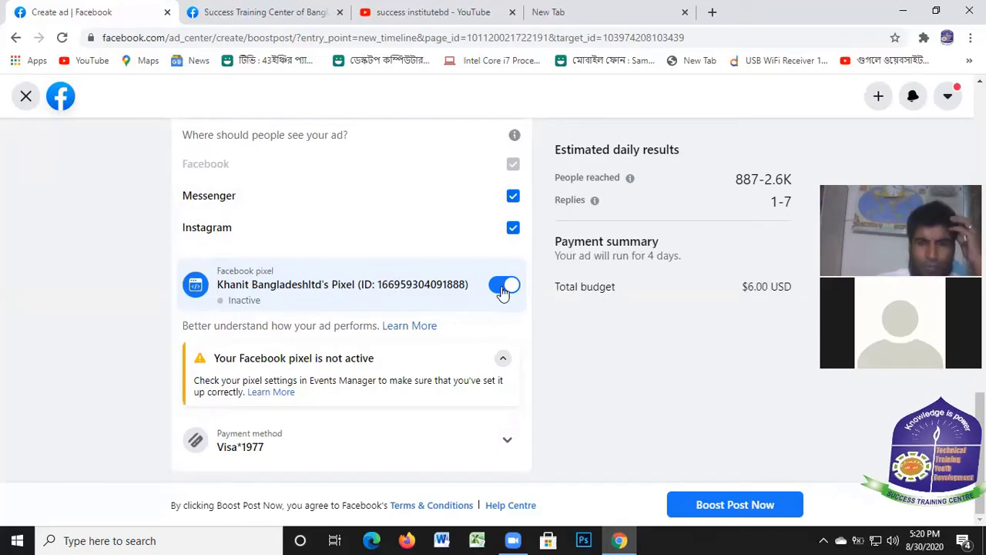
Step: Review the boost settings from goal and audience to budget, placements and pixel, and expand the payment method details
scroll(740, 288, up, 15)
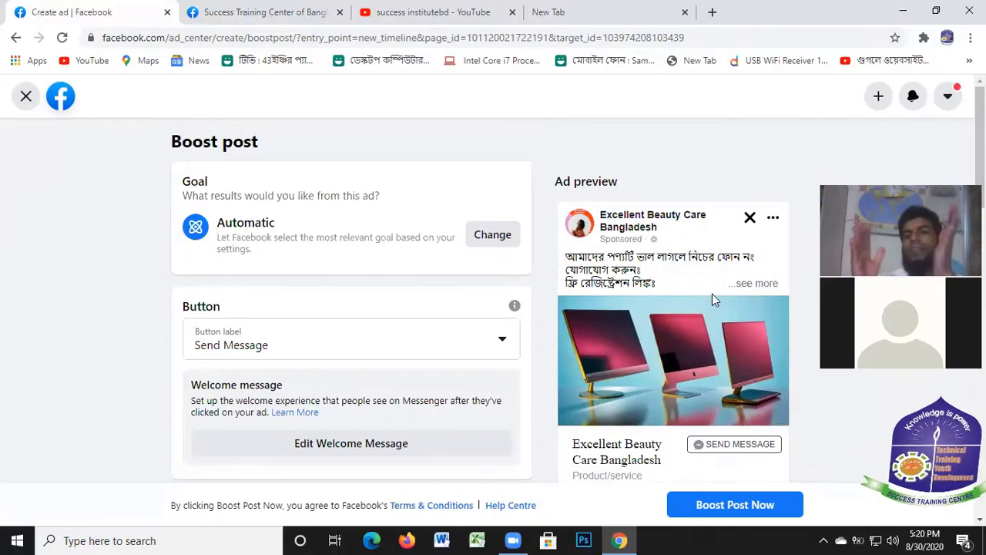
scroll(624, 287, down, 8)
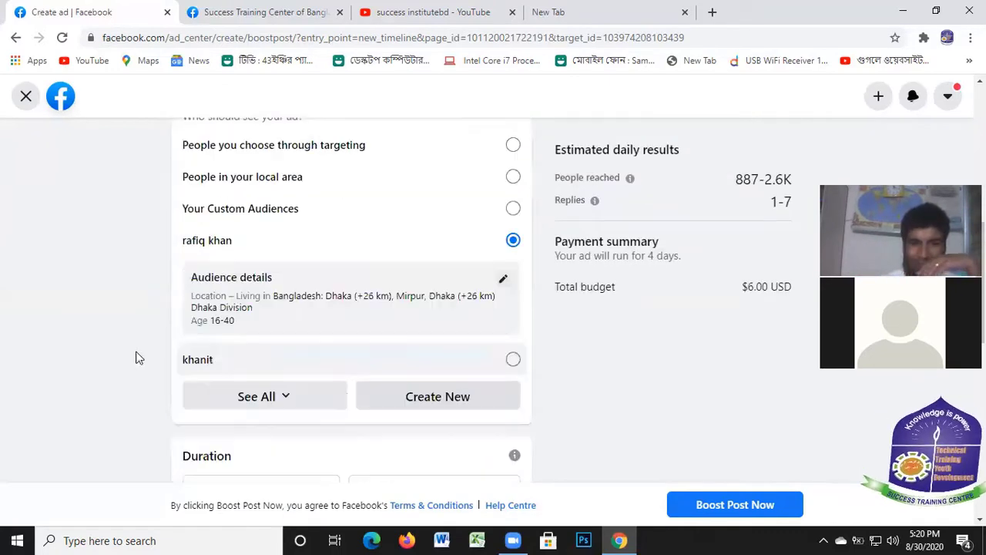
scroll(378, 354, down, 6)
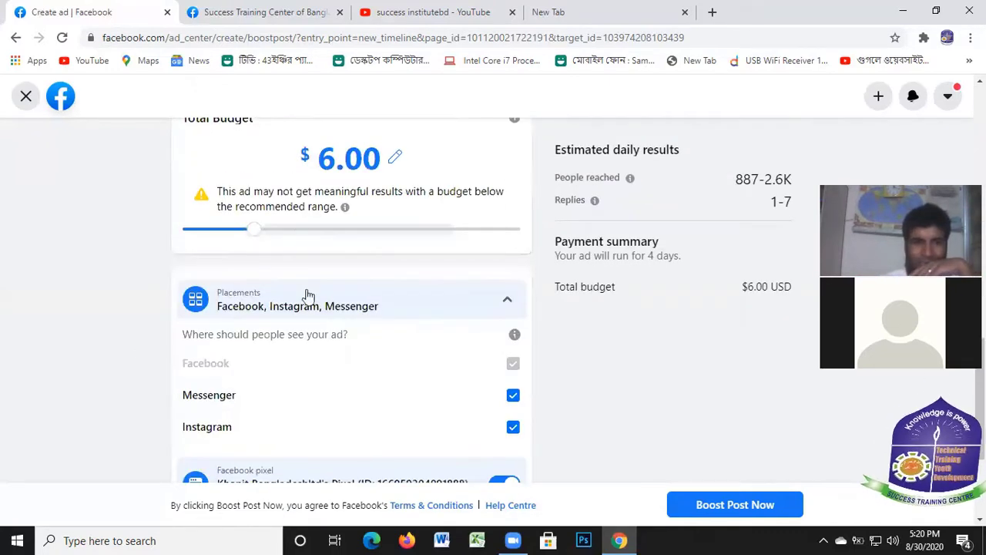
scroll(238, 301, down, 3)
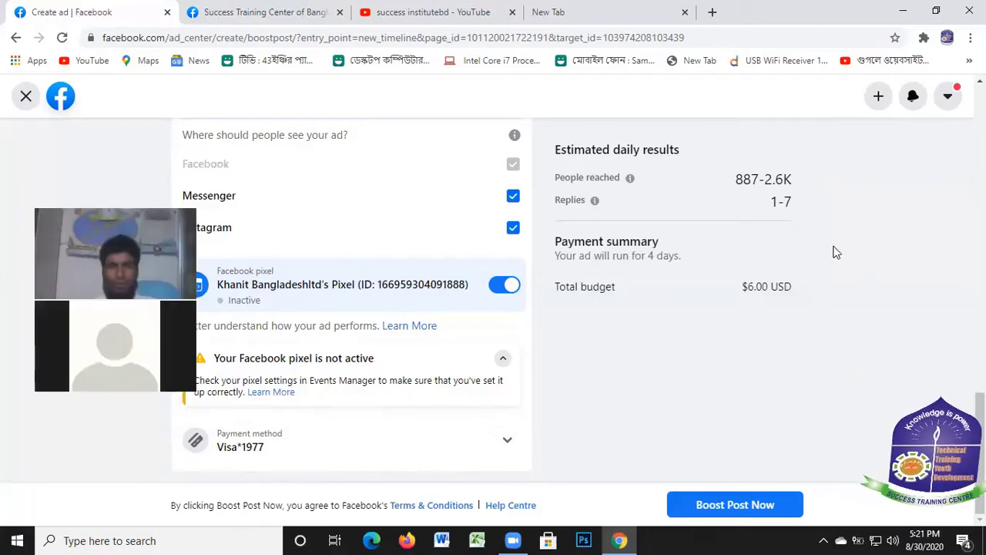
scroll(814, 185, up, 15)
scroll(336, 266, down, 10)
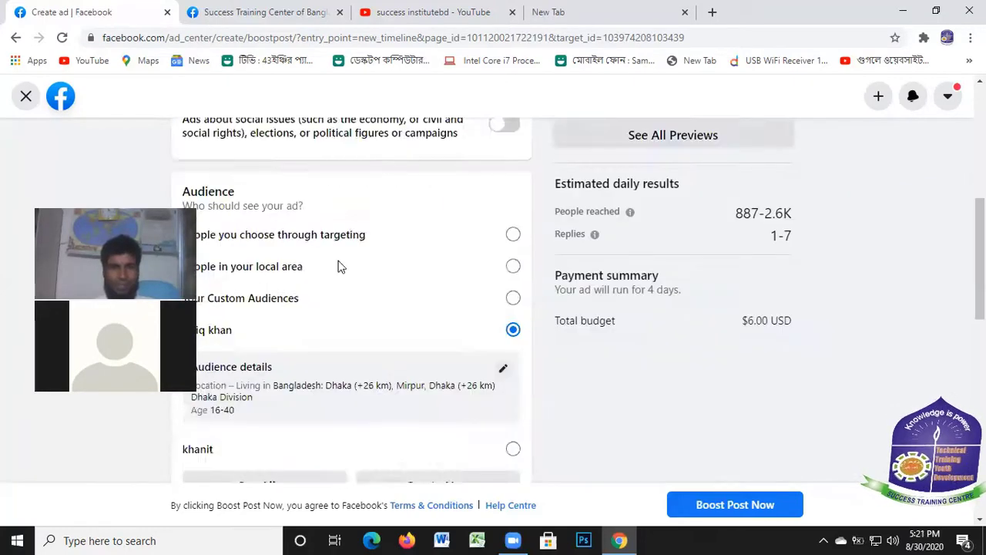
scroll(339, 266, down, 2)
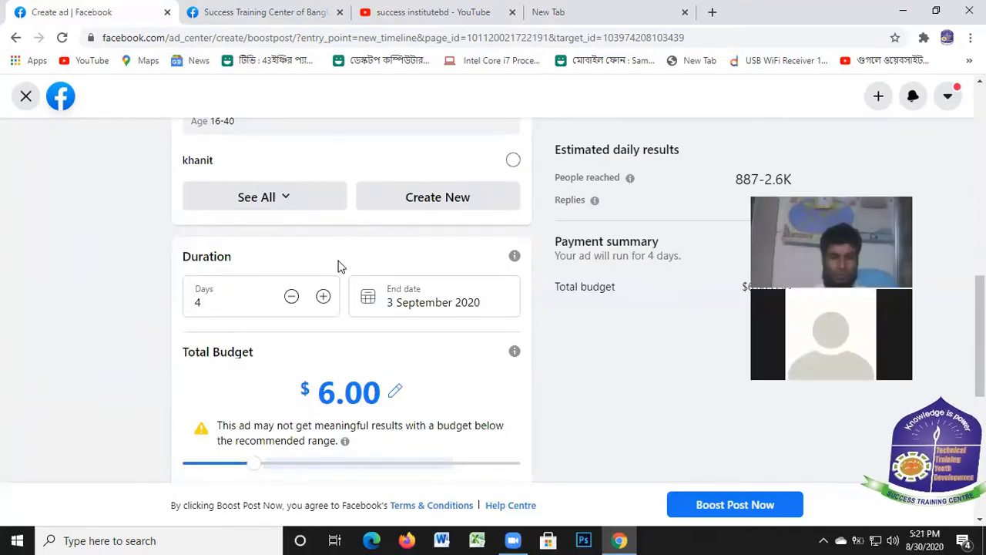
scroll(341, 266, down, 5)
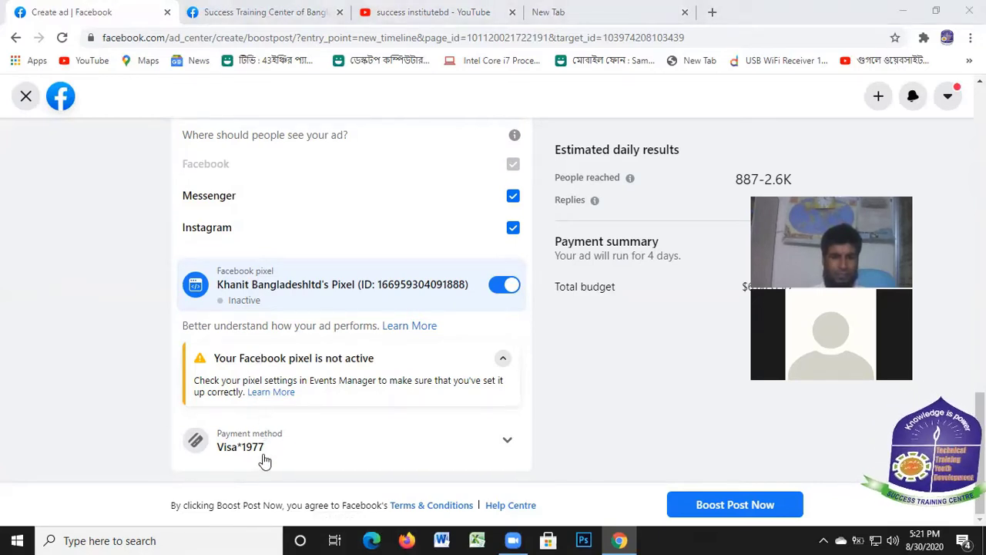
click(478, 451)
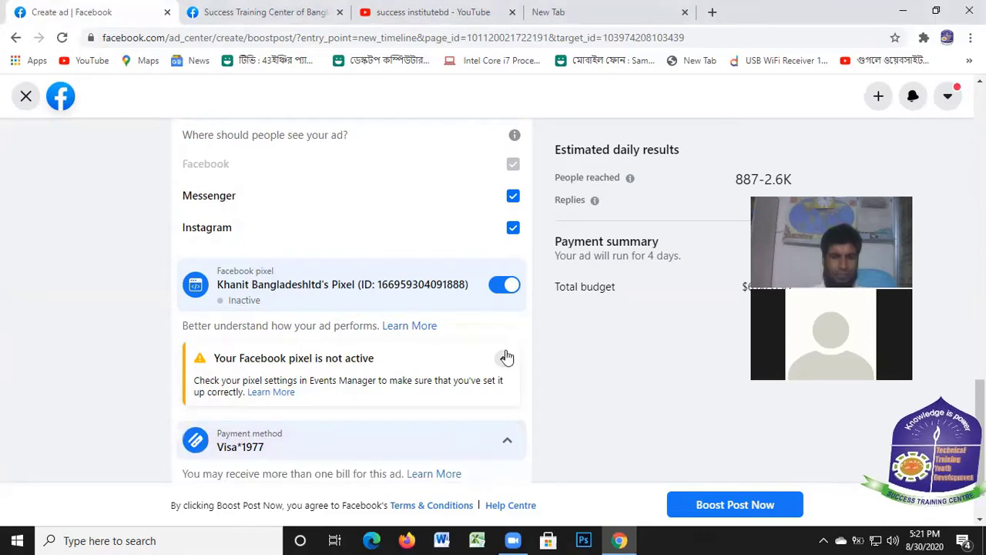
scroll(506, 356, down, 1)
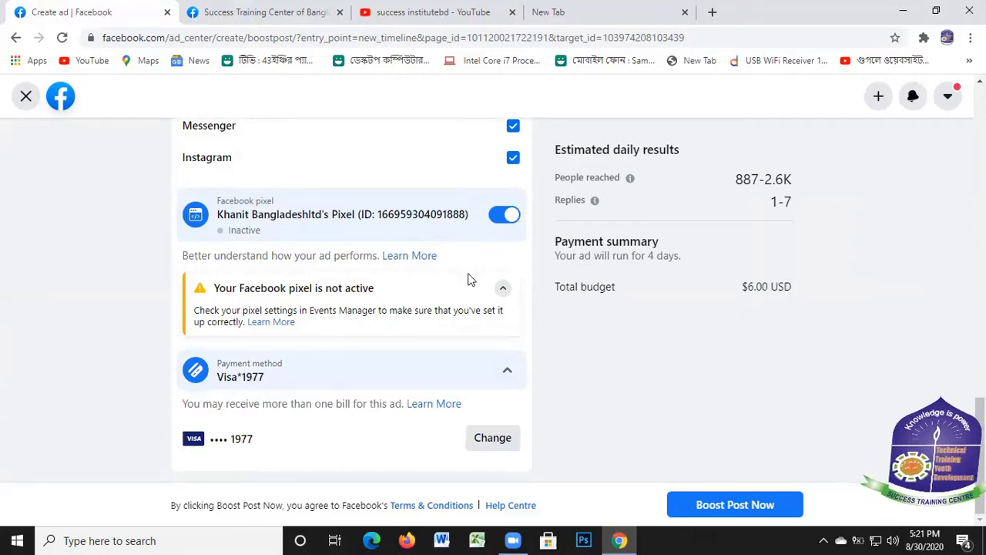
Step: Examine the ad preview, selected audience, estimated daily results and payment summary once more
scroll(667, 168, up, 15)
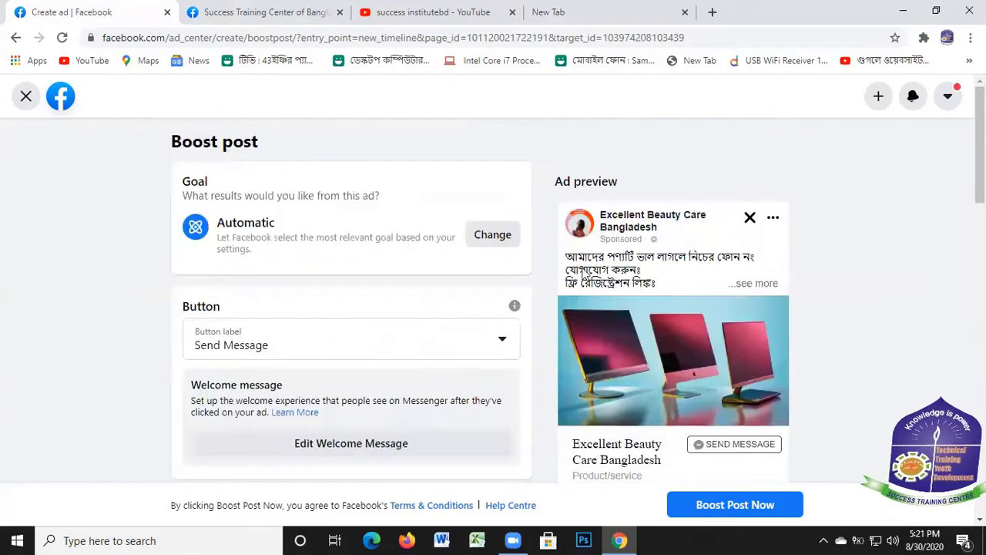
scroll(628, 267, down, 5)
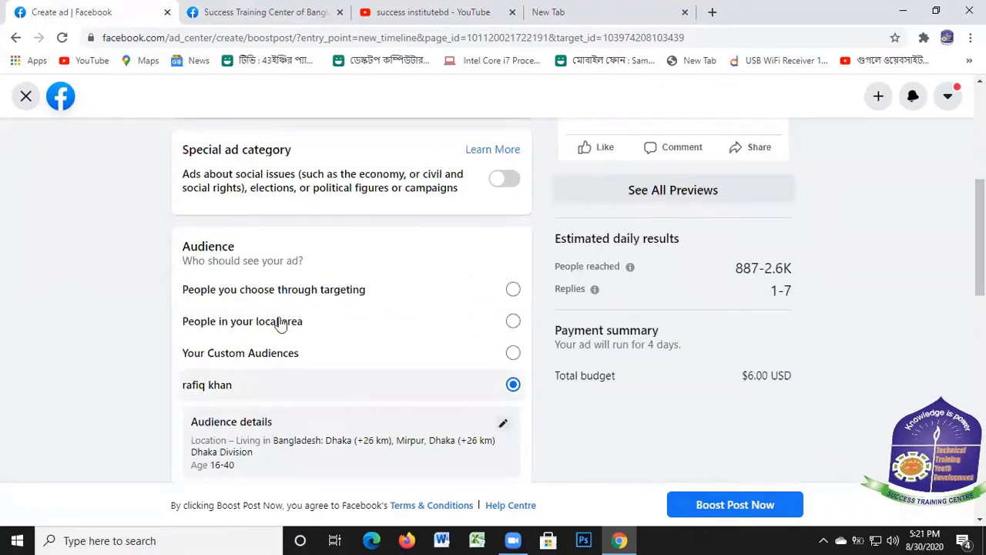
scroll(280, 321, down, 5)
scroll(812, 266, up, 5)
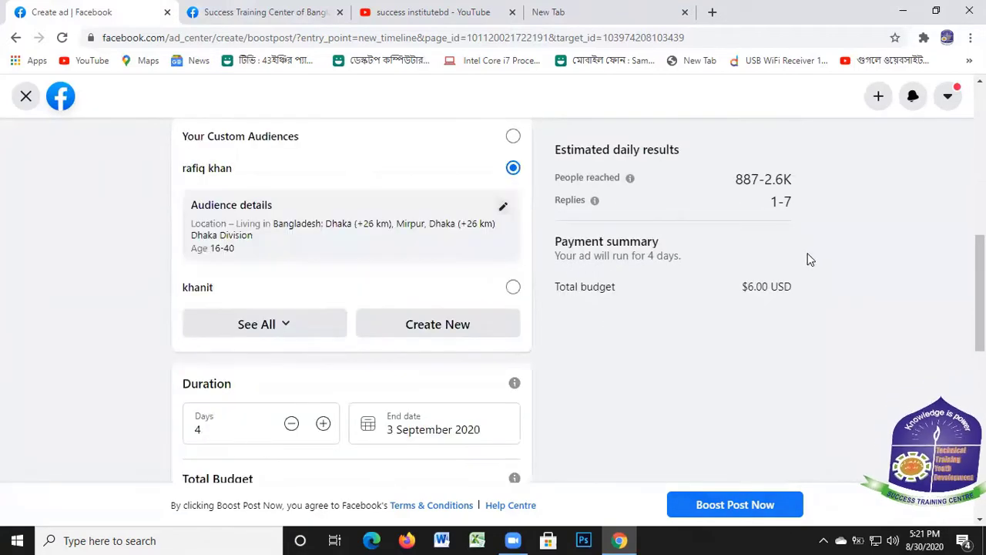
scroll(761, 251, up, 2)
scroll(759, 270, down, 3)
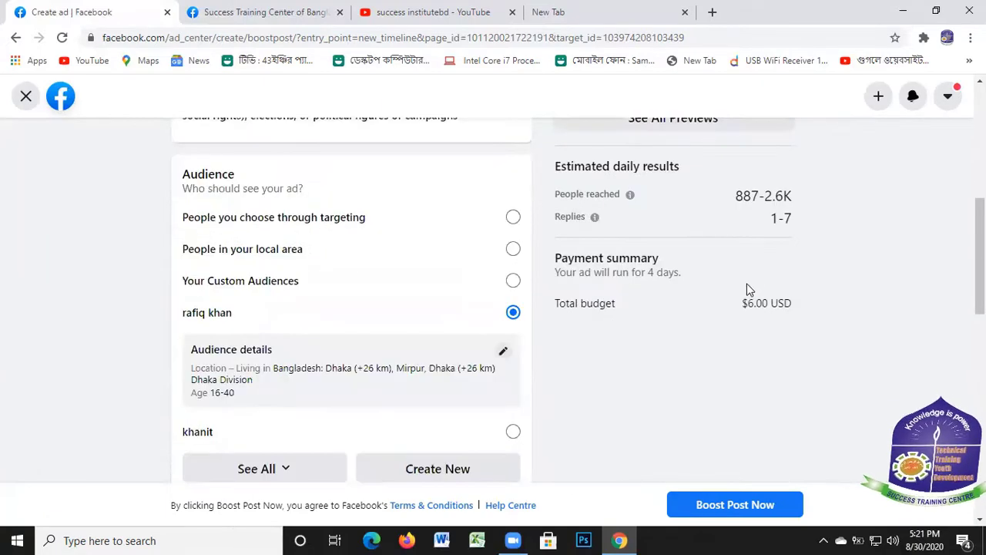
scroll(664, 272, up, 1)
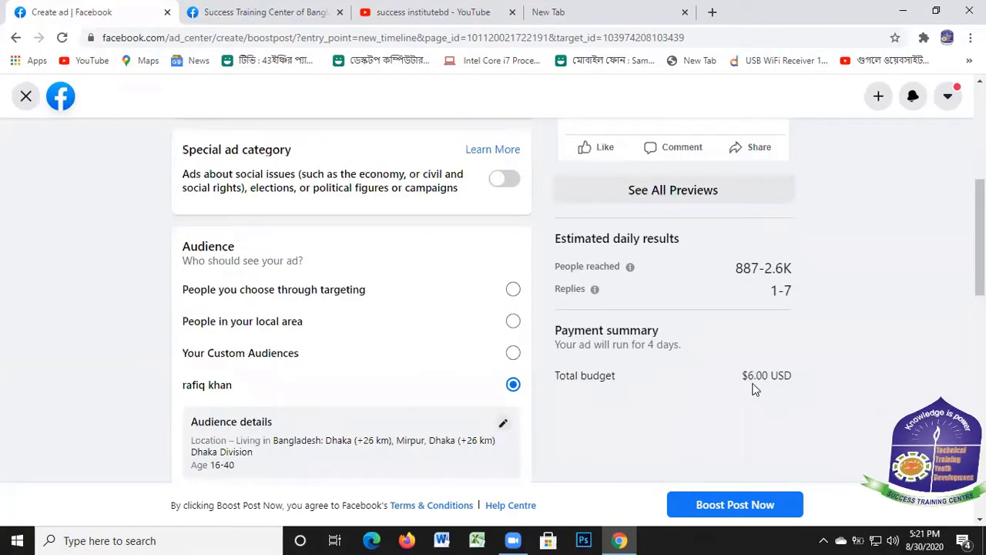
Step: Try a total budget of $68.00 for the ad
scroll(536, 399, down, 5)
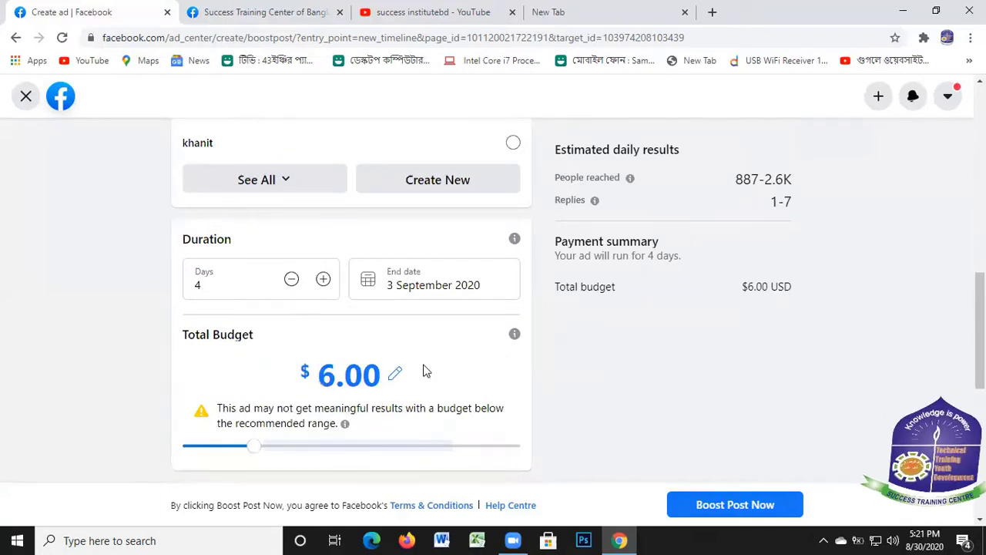
click(367, 375)
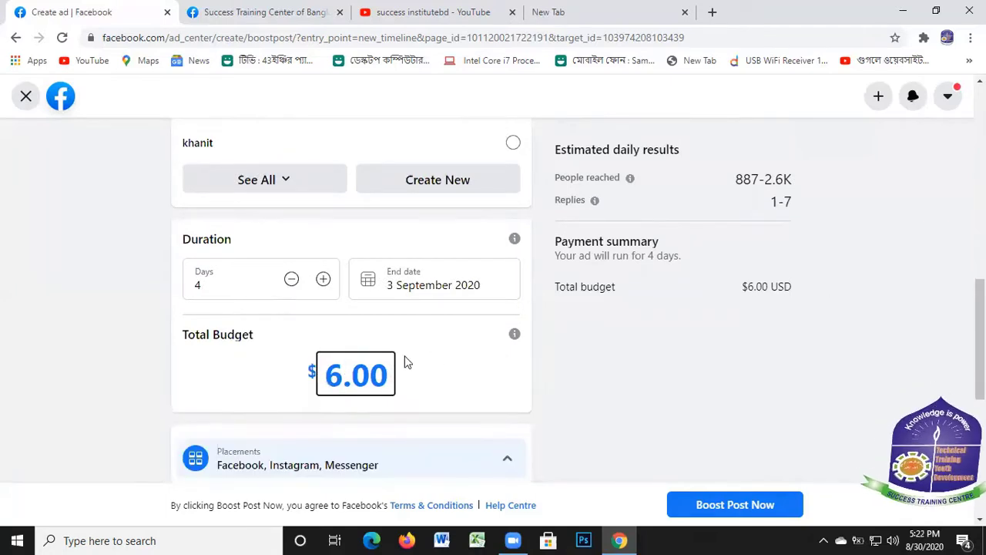
text(8)
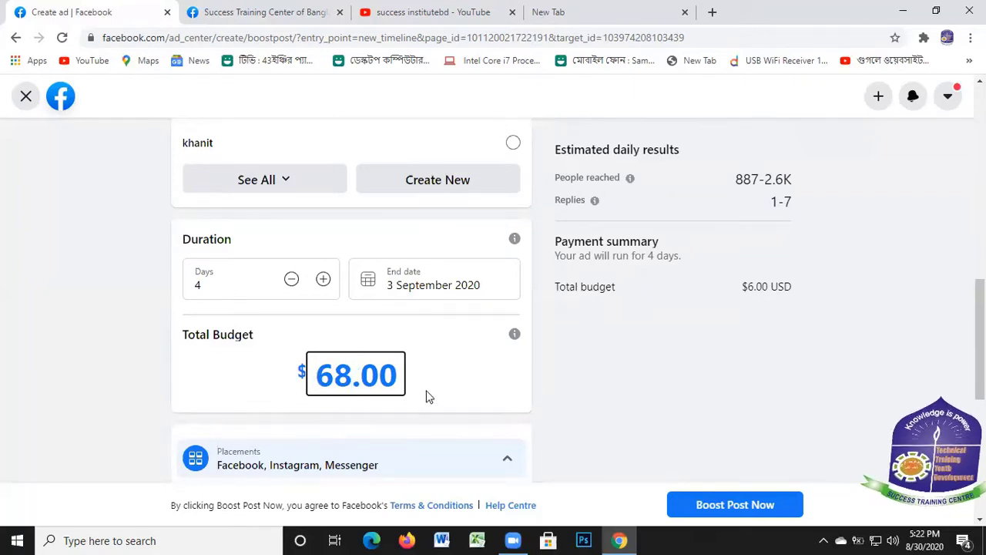
click(468, 382)
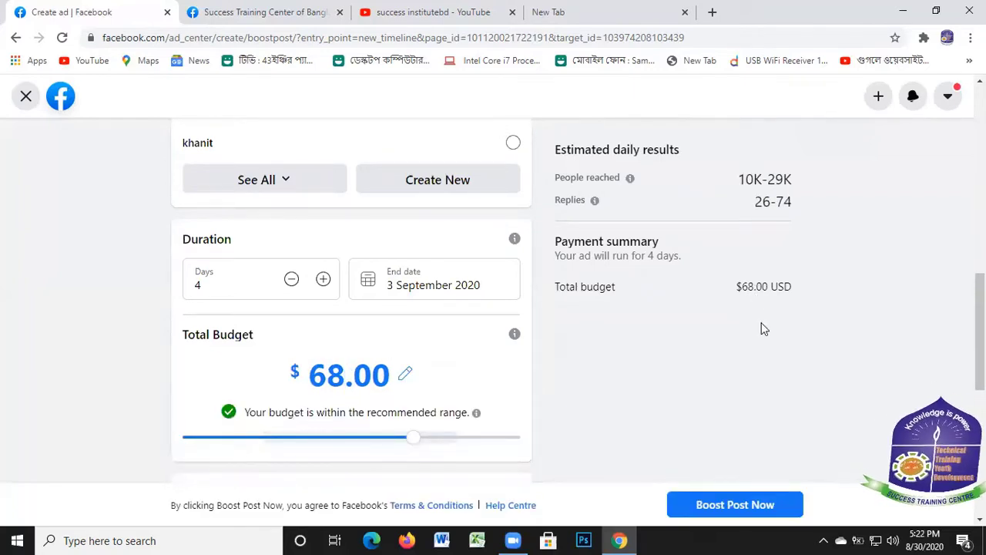
click(327, 373)
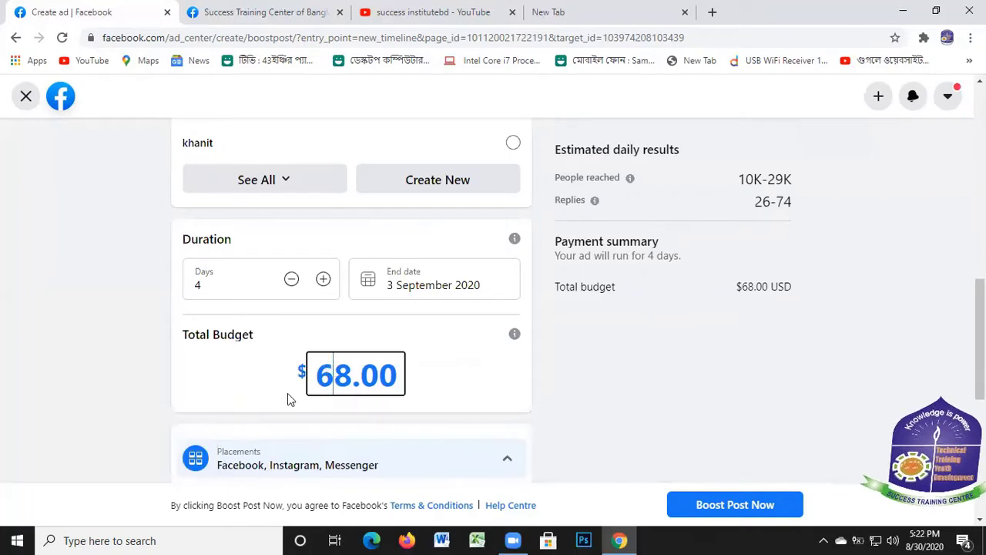
click(429, 381)
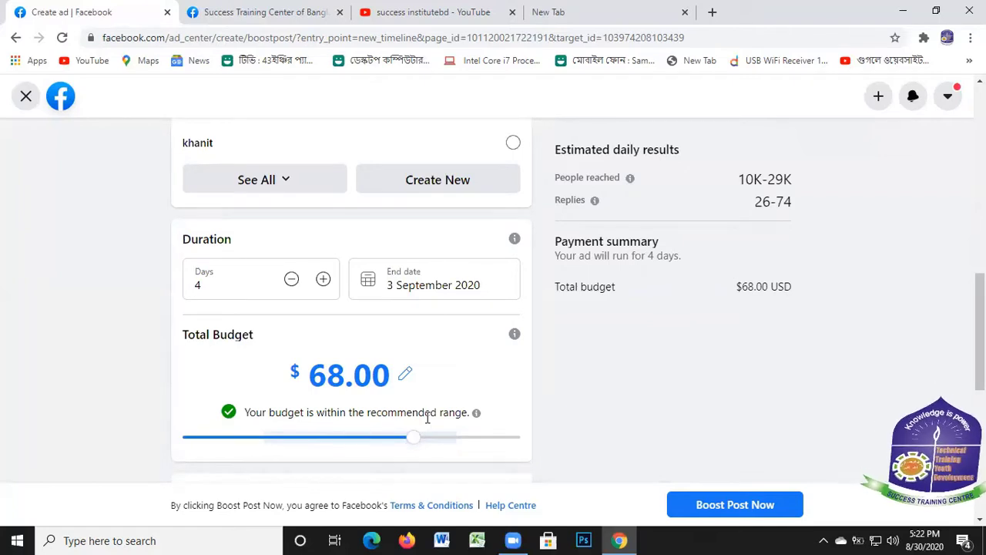
Step: Set the ad's total budget to $8.00
click(321, 373)
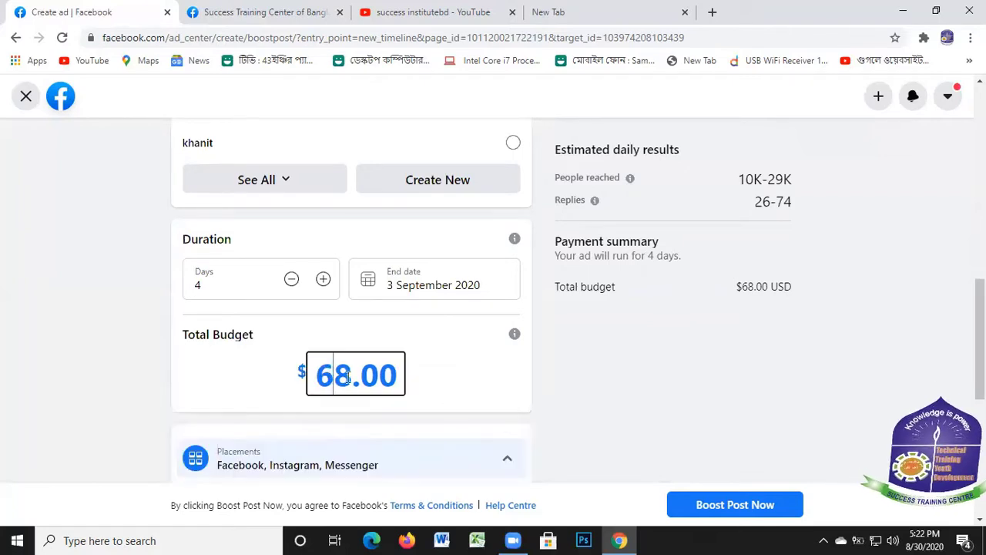
key(BackSpace)
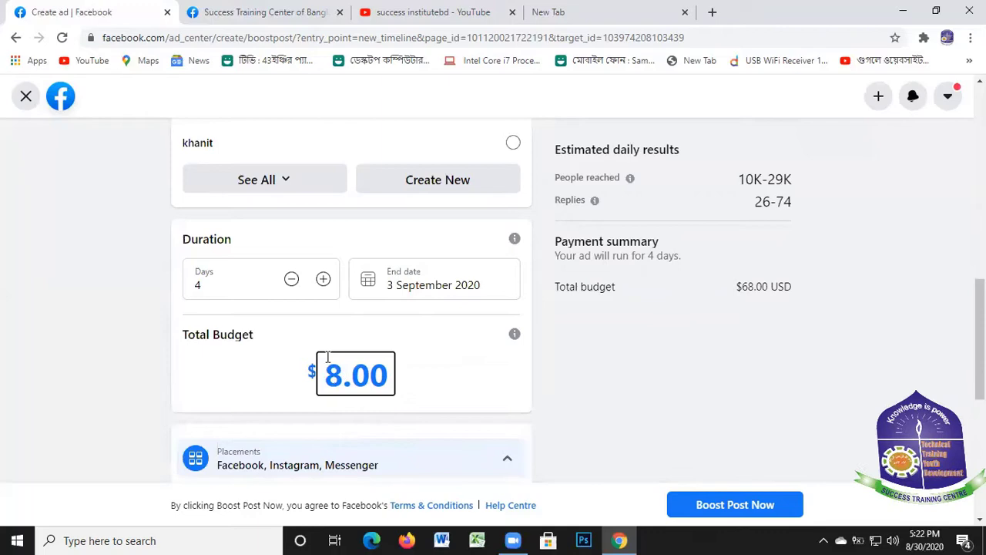
click(451, 369)
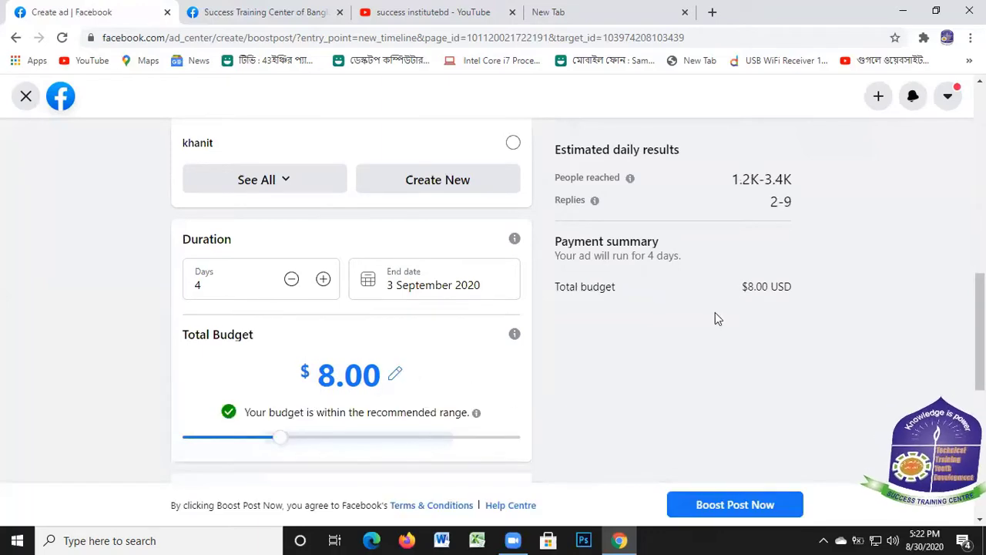
Step: Open the payment method change form, examine the amount owed and the card, PayPal and ad coupon options, and cancel it
scroll(717, 316, down, 7)
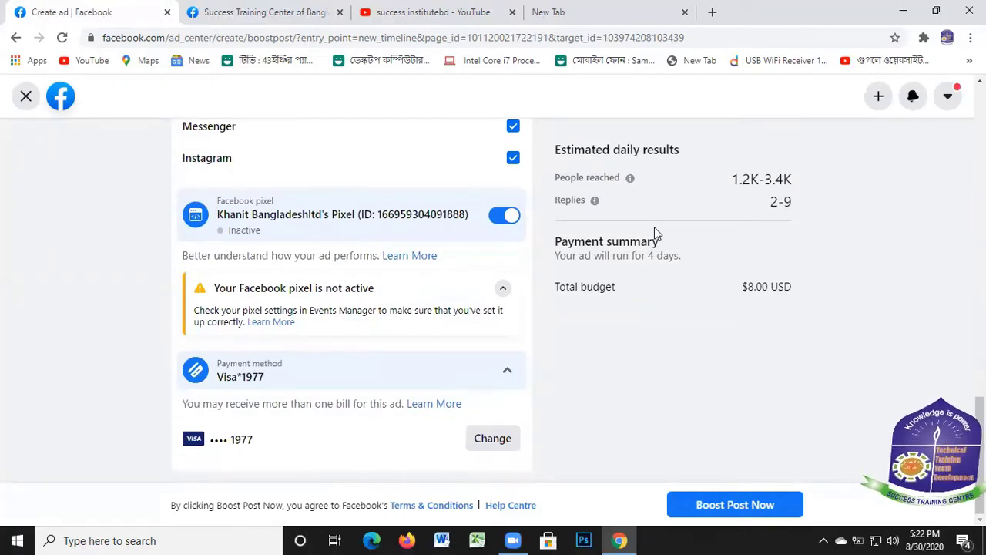
click(482, 440)
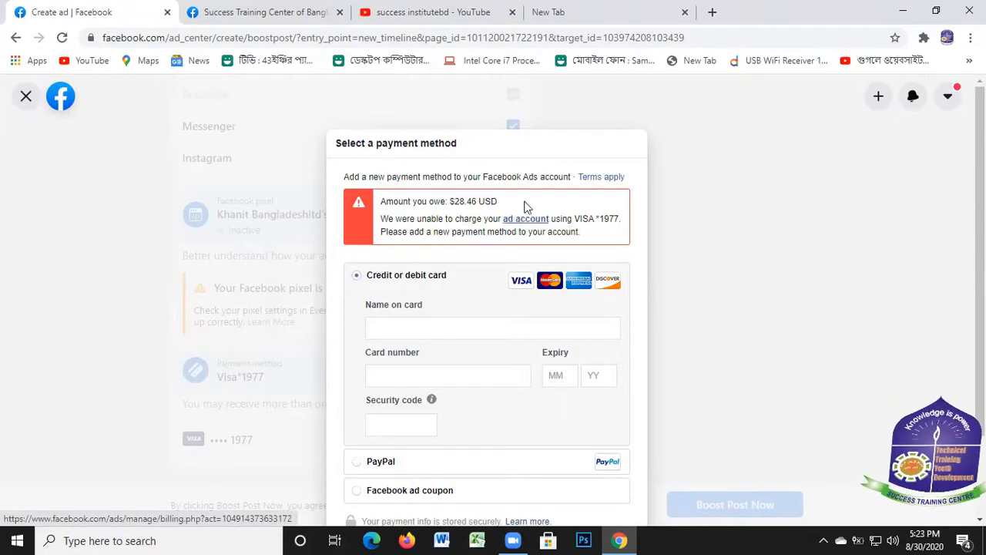
drag(453, 201, 494, 201)
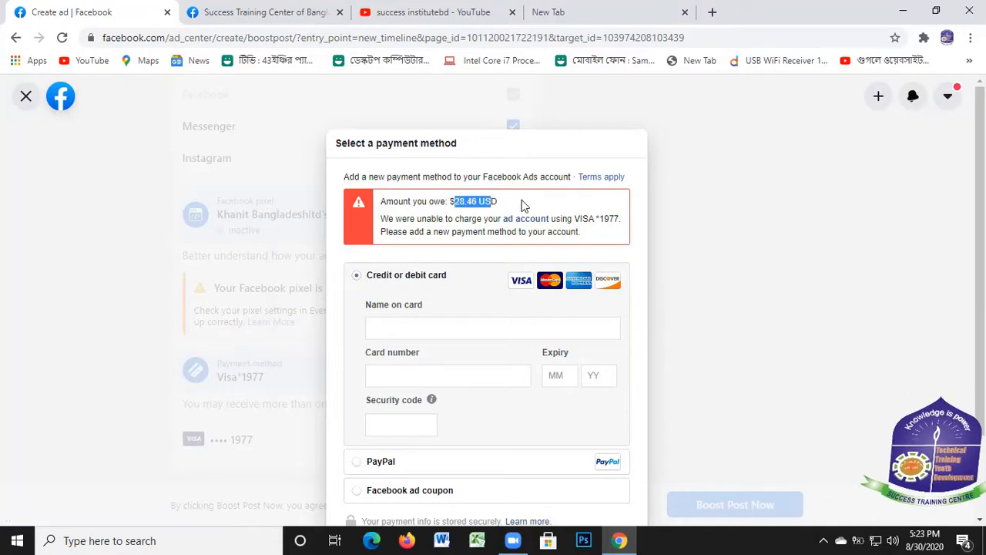
click(512, 206)
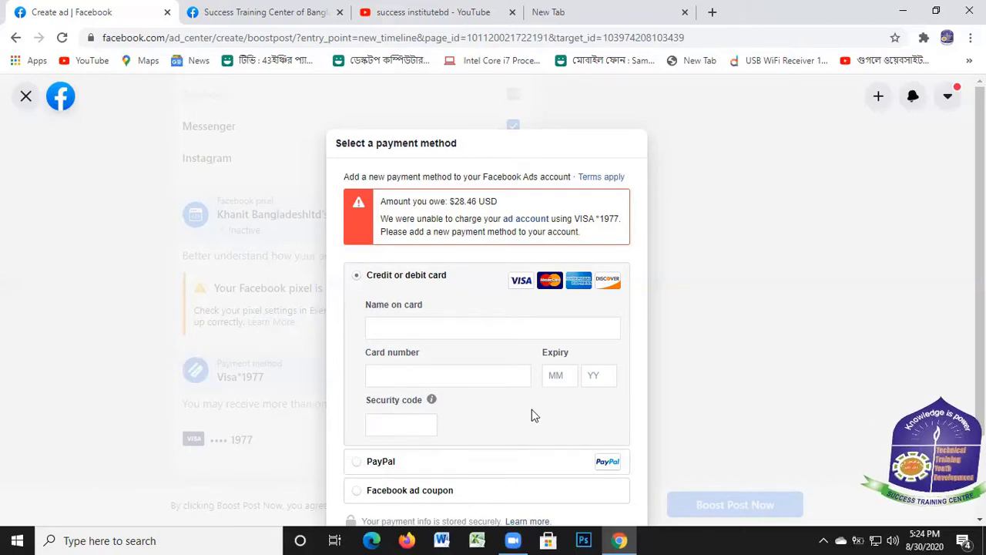
scroll(571, 420, down, 2)
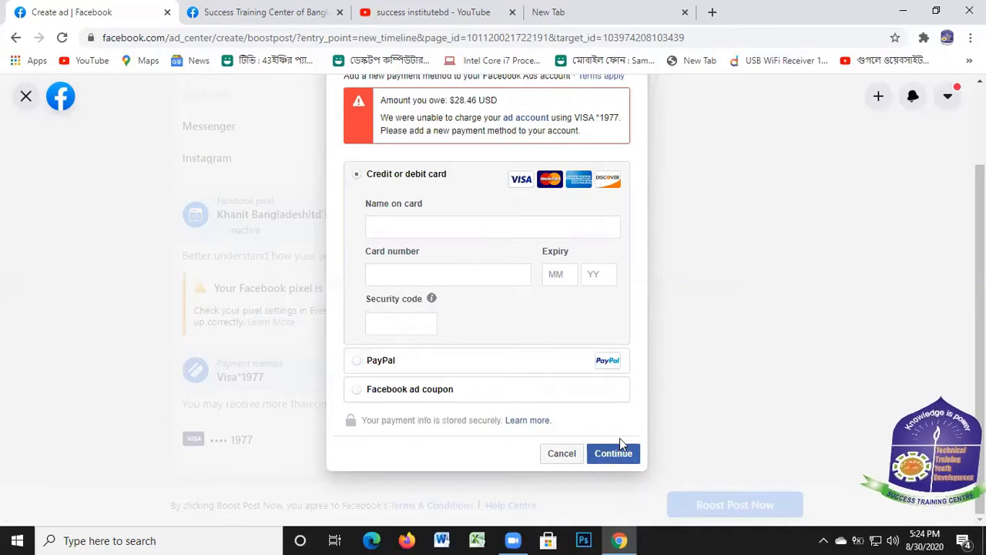
scroll(585, 185, up, 2)
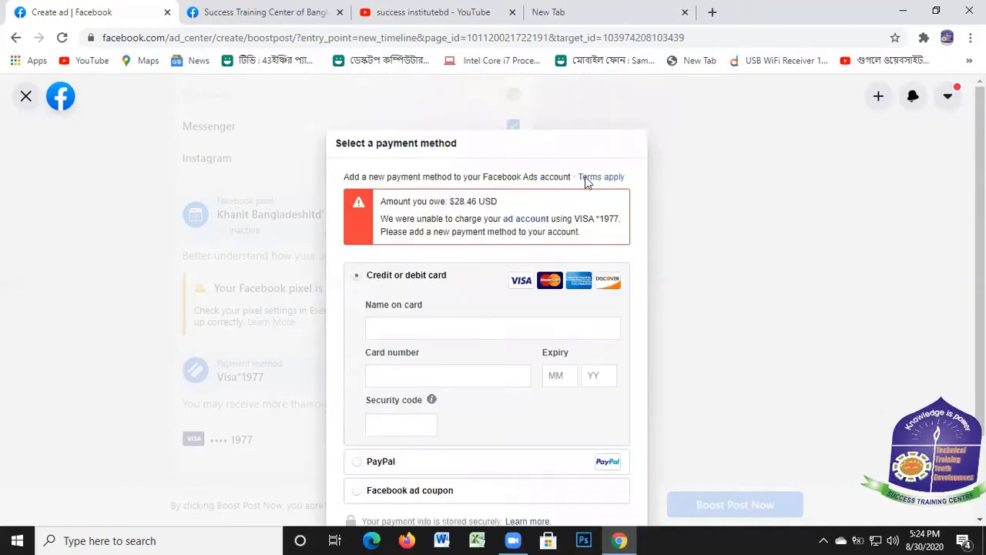
scroll(420, 247, down, 2)
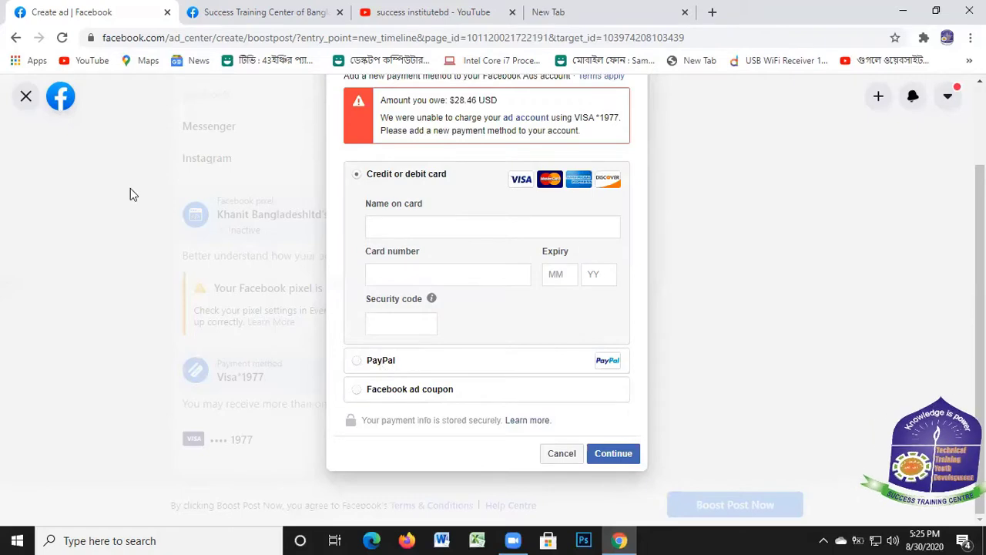
click(562, 455)
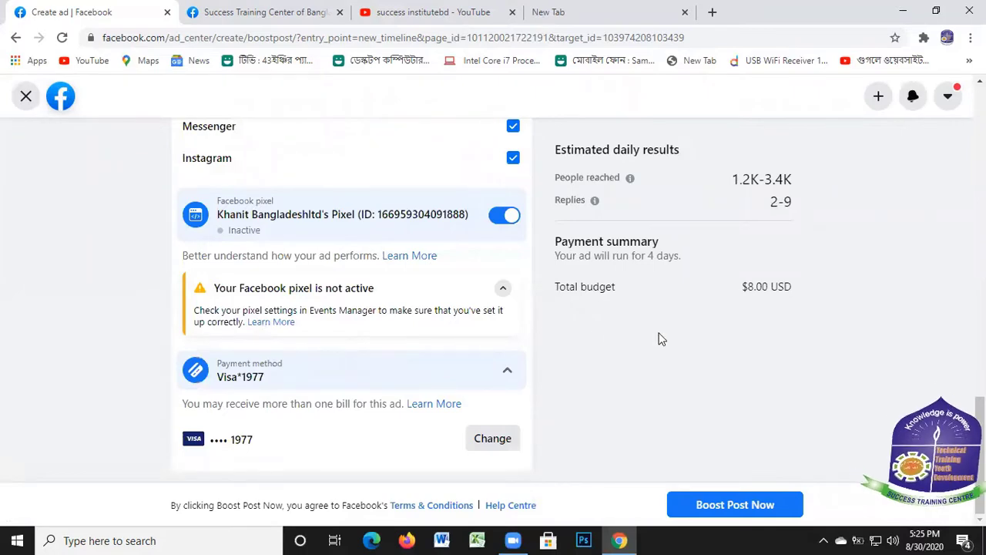
Step: Look over the boost settings from the budget back up to the goal and ad preview
scroll(277, 286, up, 5)
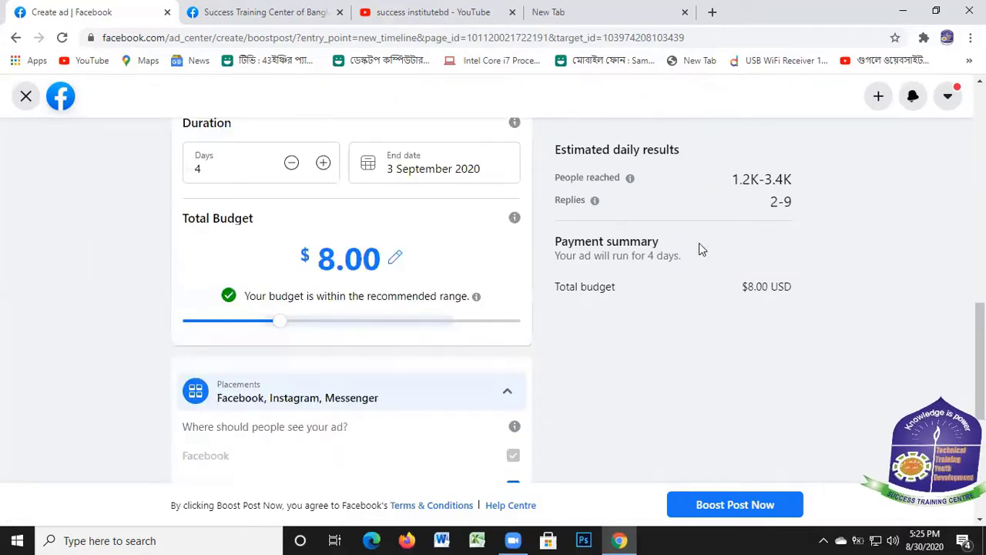
scroll(700, 249, up, 8)
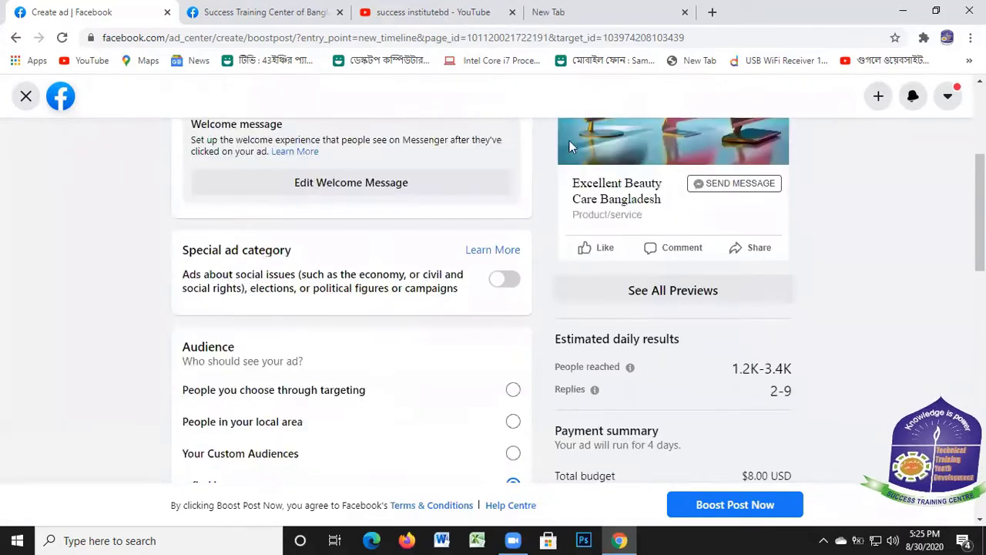
scroll(291, 148, up, 4)
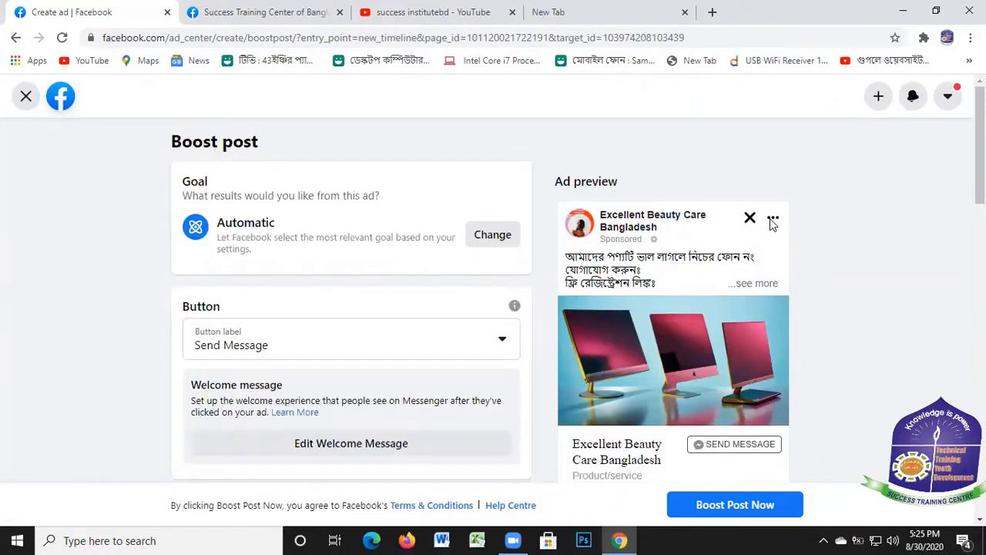
Step: Look over the boost form's ad preview, estimated daily results, selected audience and payment summary
scroll(728, 279, down, 4)
scroll(743, 246, up, 3)
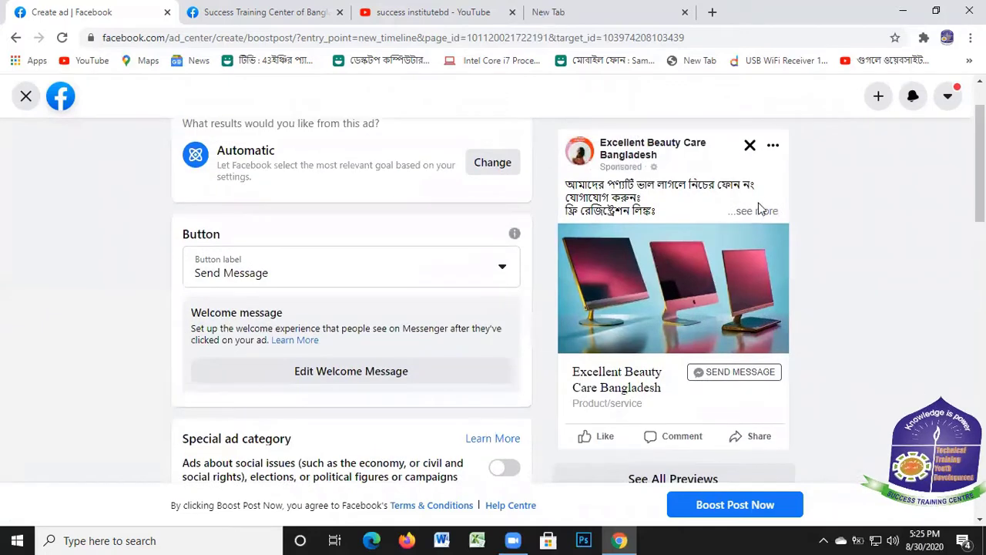
scroll(716, 324, down, 2)
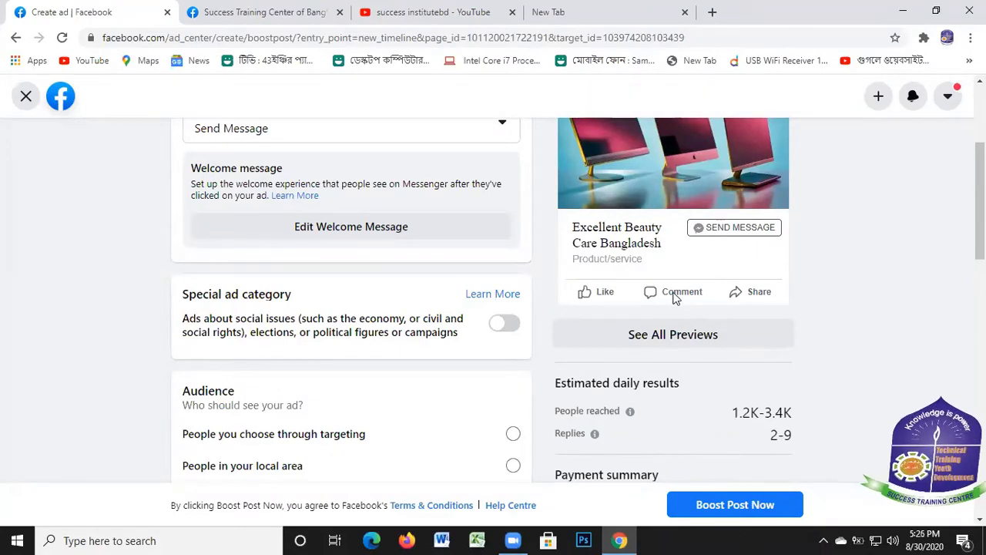
scroll(605, 263, down, 4)
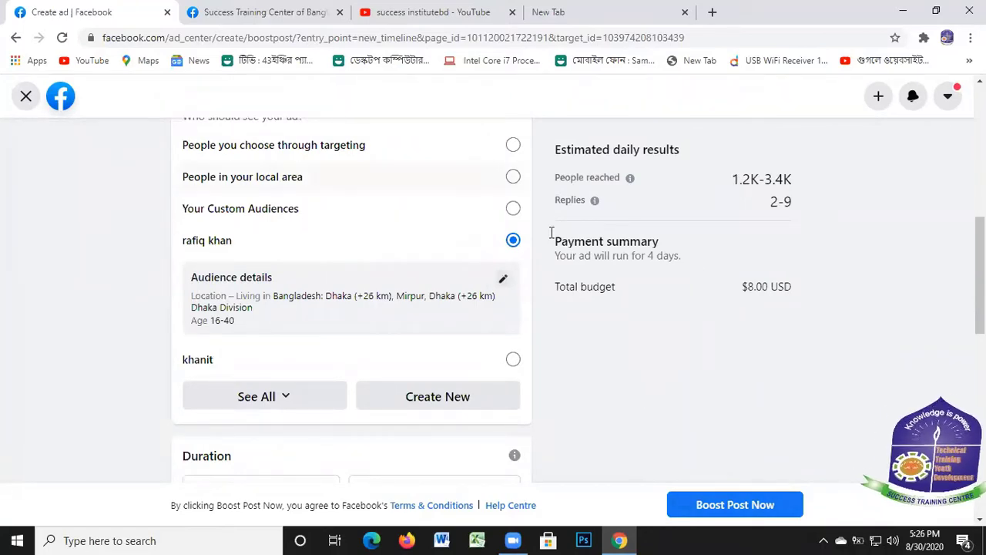
scroll(496, 198, up, 10)
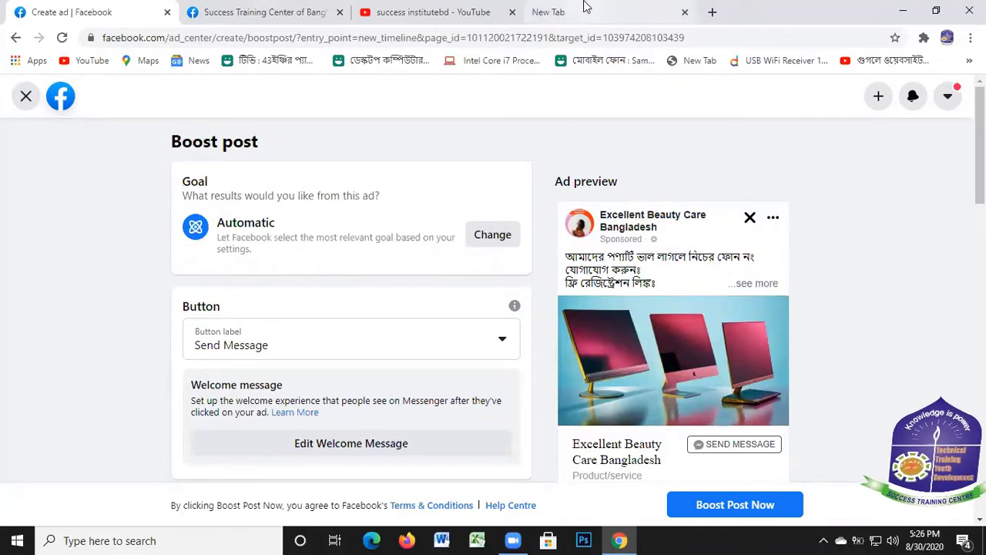
Step: Leave the boost post form for the Excellent Beauty Care Bangladesh page and discard the unsaved changes
click(16, 38)
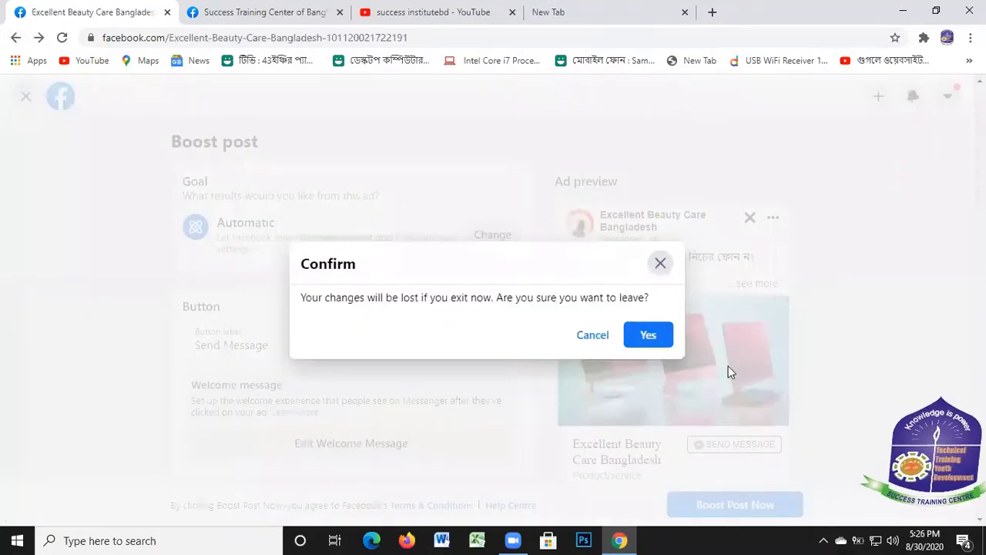
click(587, 338)
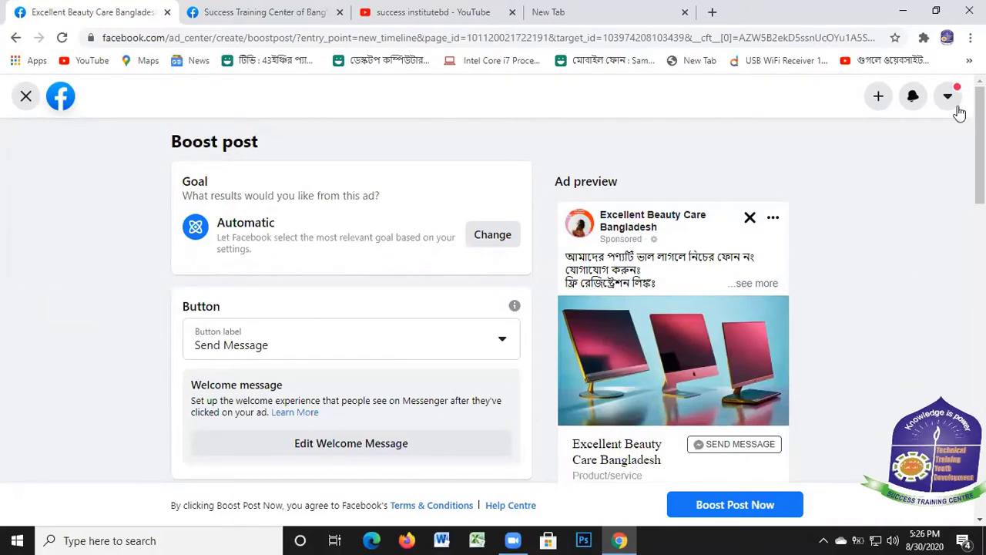
click(16, 37)
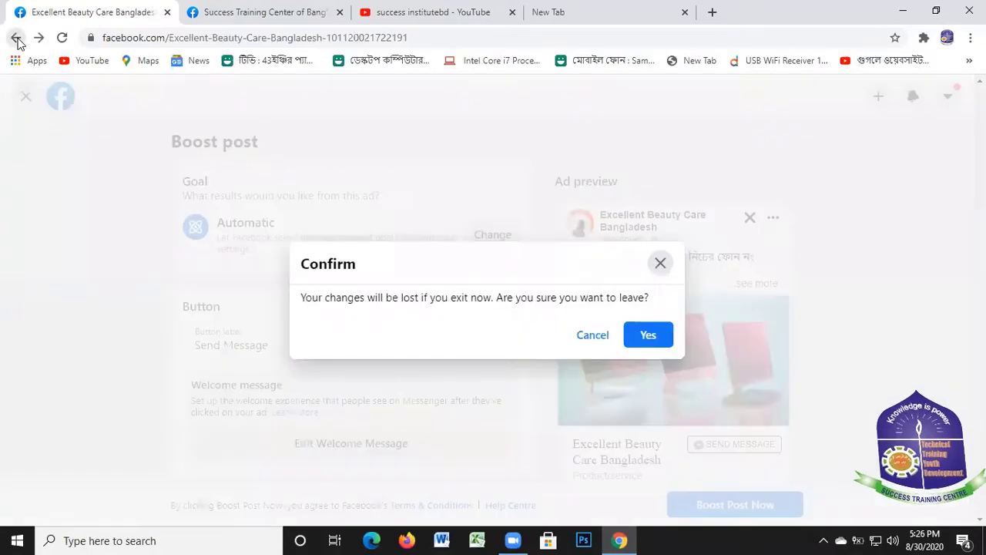
click(590, 341)
click(17, 38)
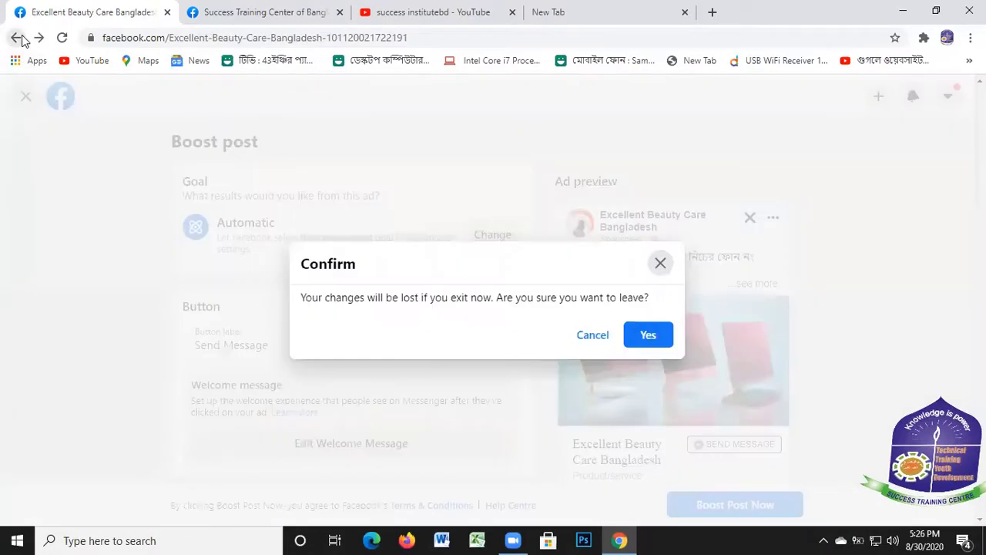
click(651, 339)
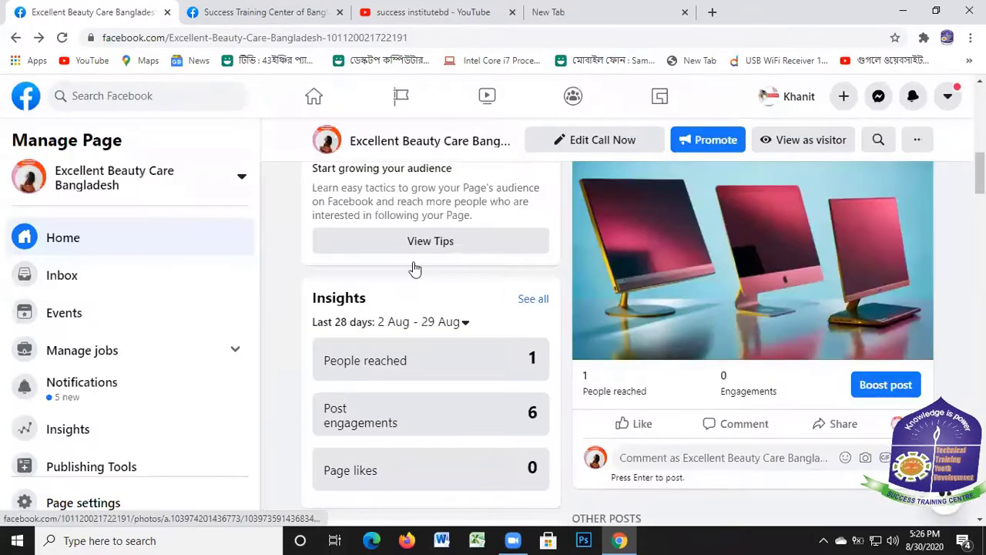
Step: Check the boosted post on the Success Training Center of Bangladesh page and like the pinned post on the Excellent Beauty Care Bangladesh page
scroll(689, 242, up, 6)
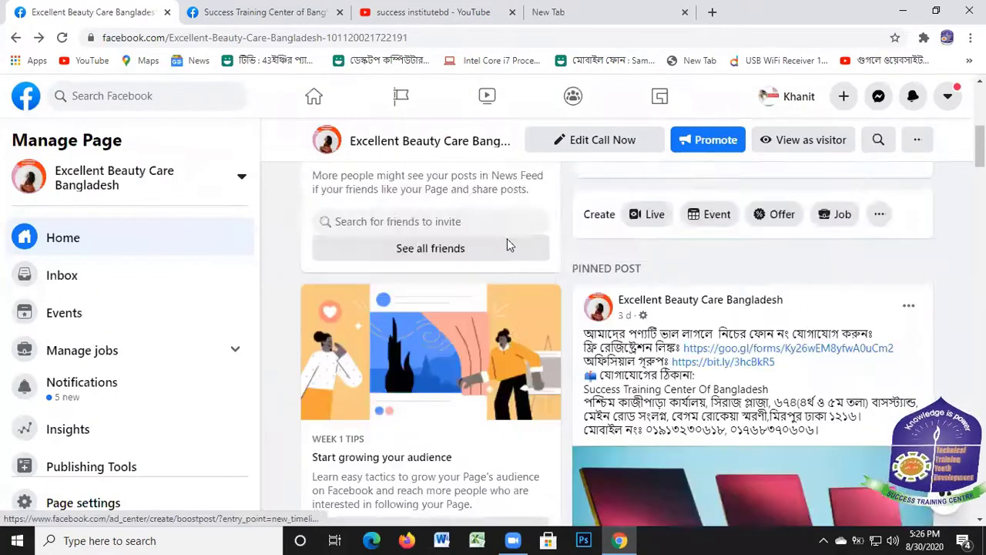
scroll(691, 323, down, 6)
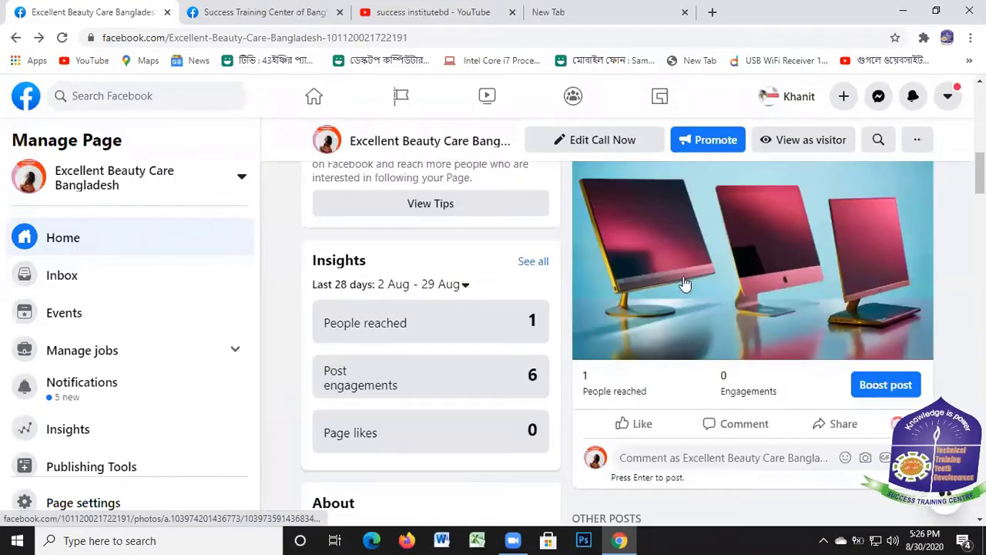
scroll(775, 280, up, 3)
scroll(759, 360, down, 5)
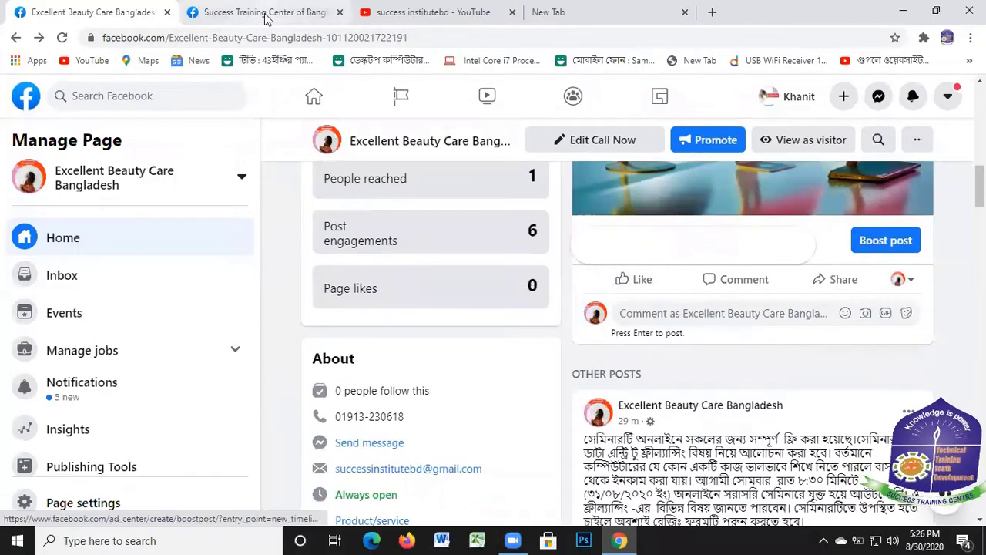
key(ctrl+Tab)
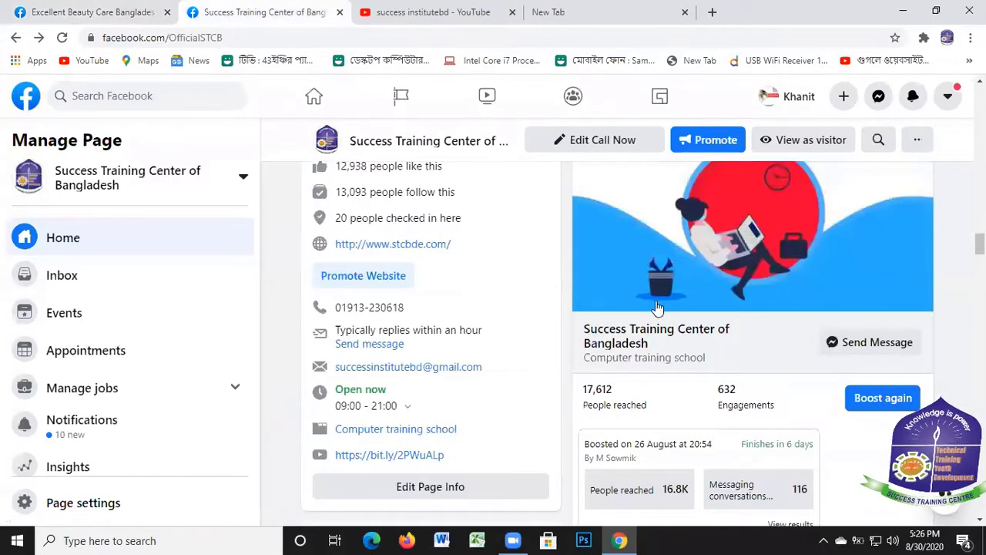
click(148, 17)
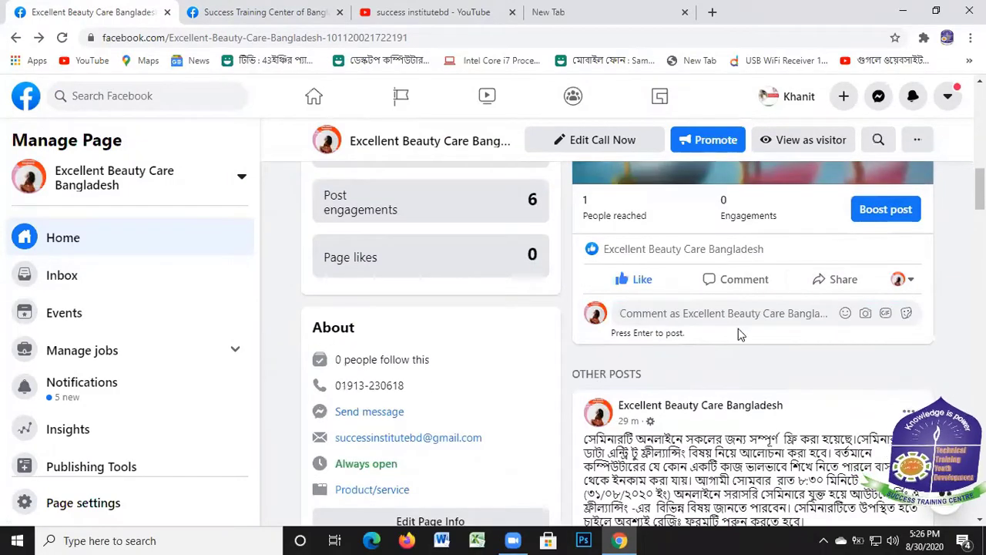
Step: Examine the Excellent Beauty Care Bangladesh page's pinned and other posts, Insights figures, About details and header
scroll(740, 334, up, 5)
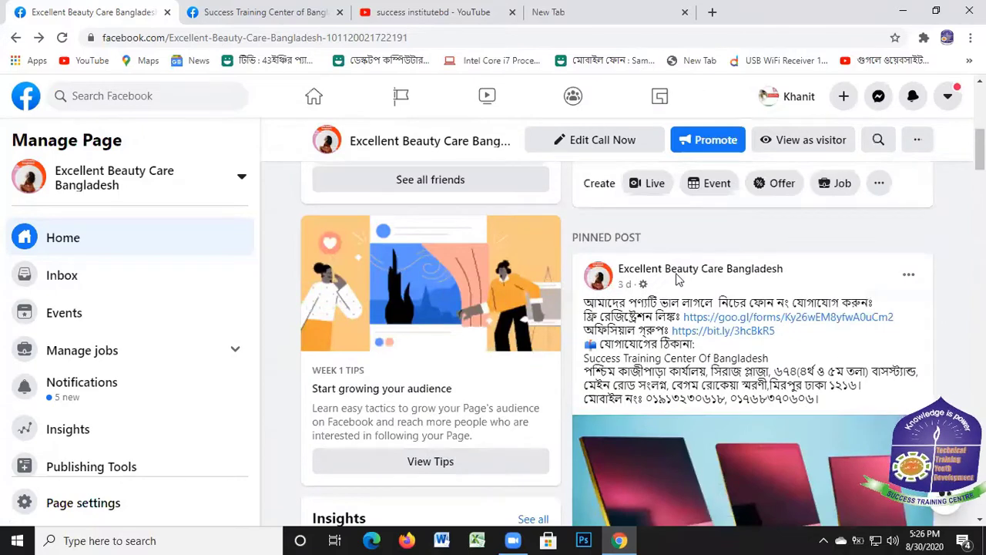
scroll(885, 311, down, 5)
scroll(806, 341, up, 4)
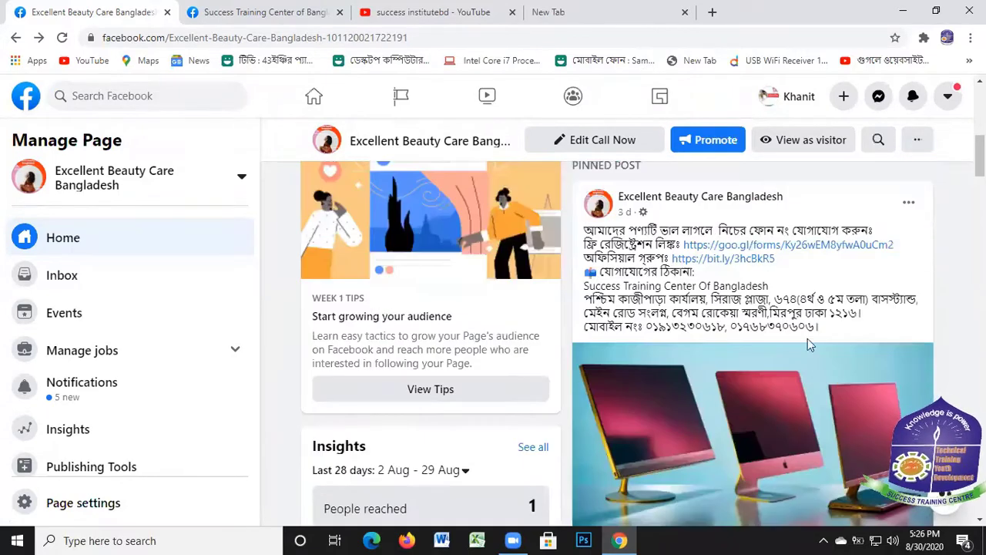
scroll(744, 293, down, 8)
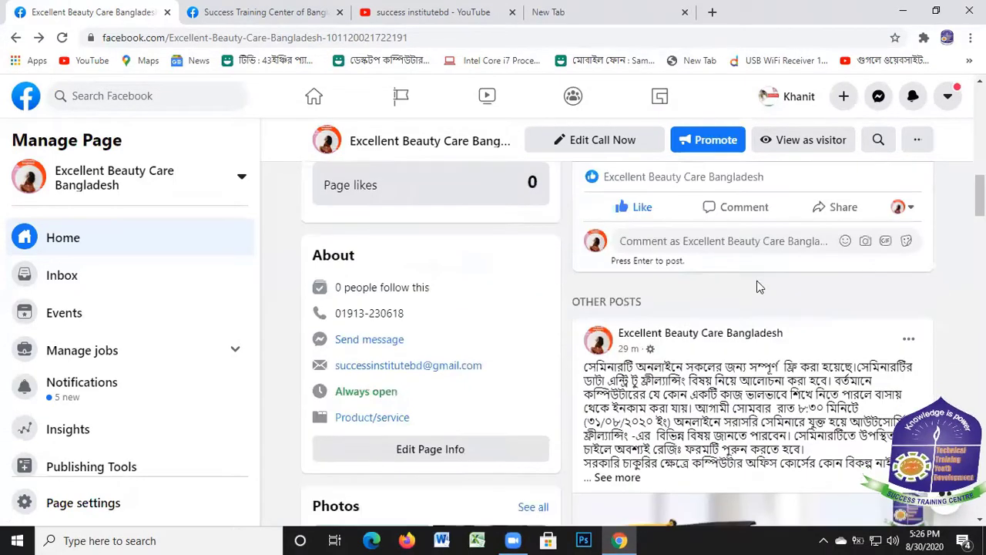
scroll(746, 348, down, 2)
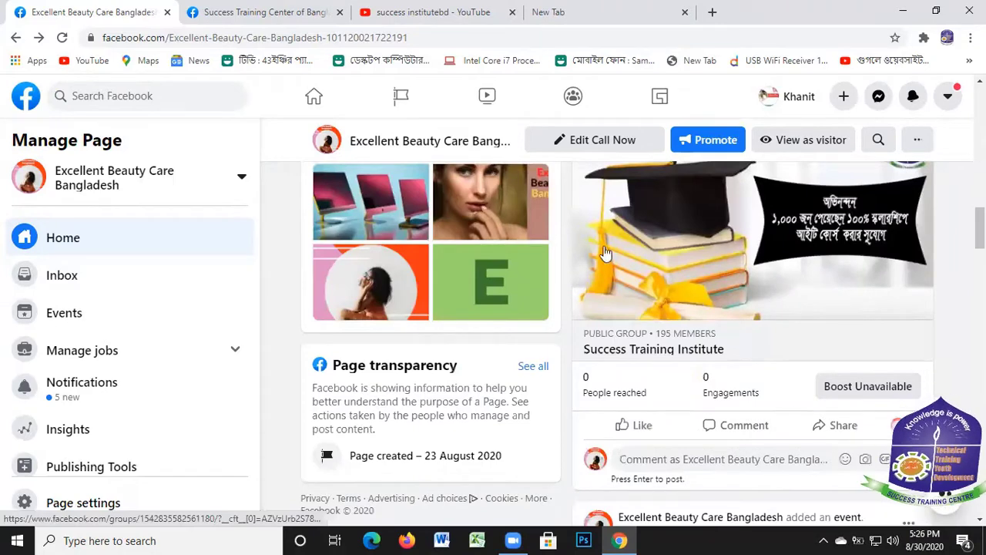
scroll(435, 357, down, 4)
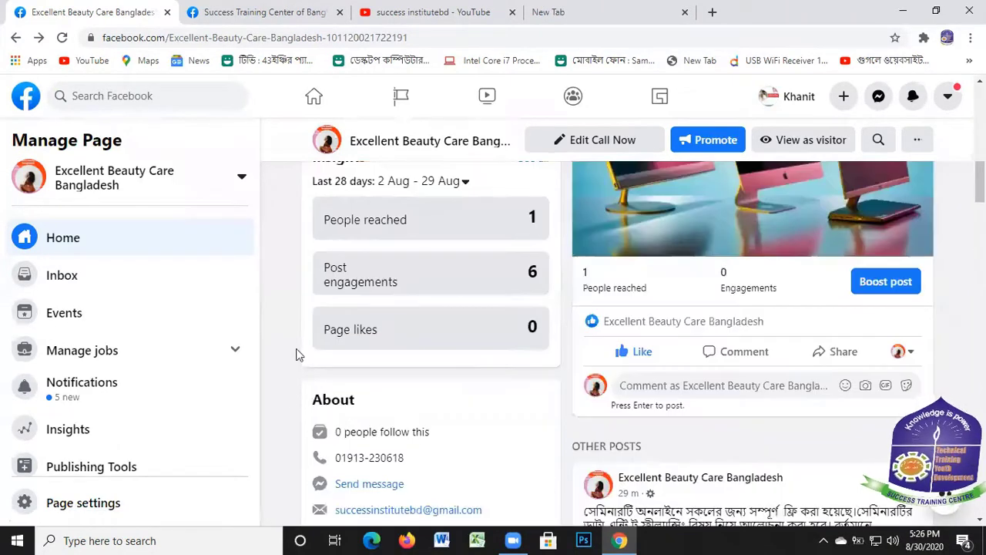
scroll(396, 335, down, 3)
scroll(397, 326, up, 5)
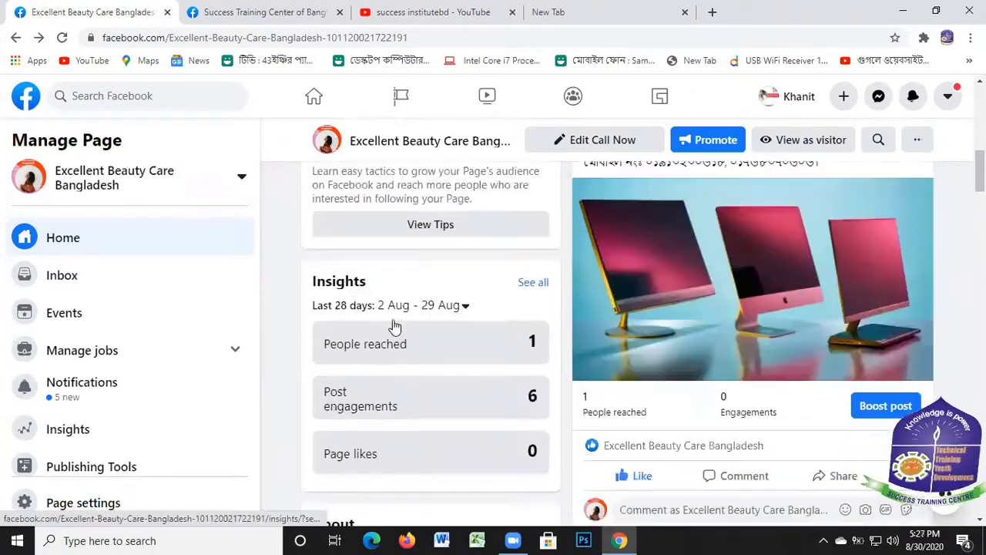
scroll(421, 379, down, 2)
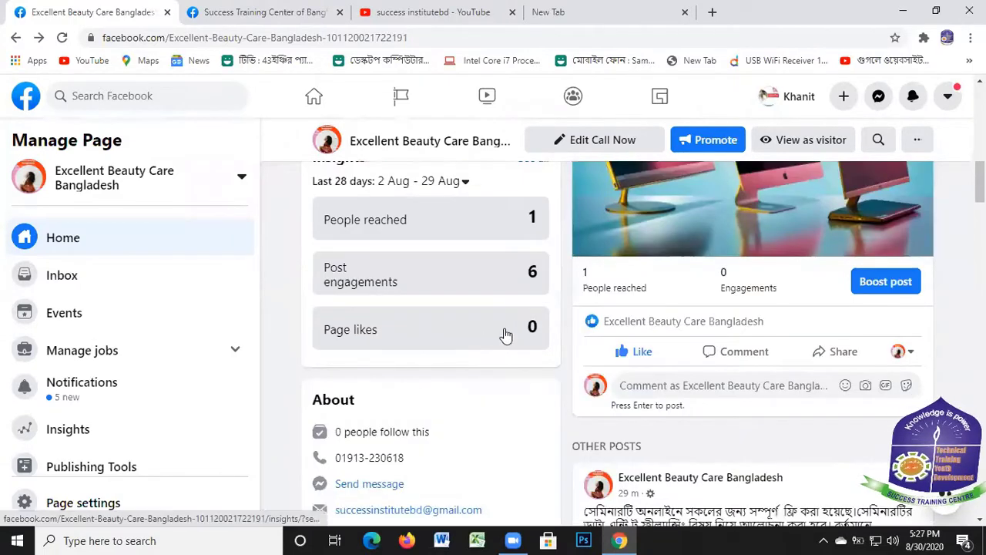
scroll(507, 334, up, 7)
scroll(521, 327, up, 2)
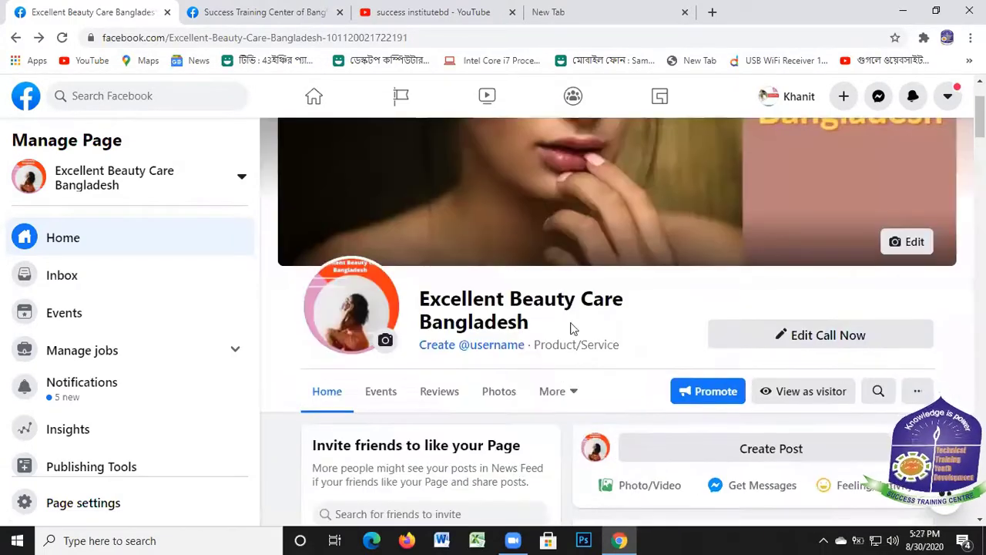
scroll(484, 369, down, 10)
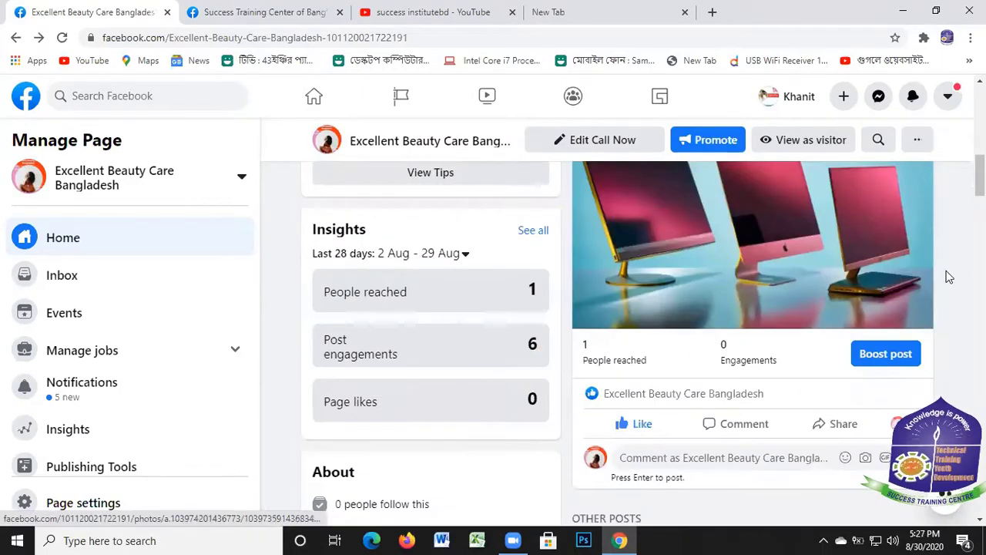
Step: Try to send invitations to all friends to like the Excellent Beauty Care Bangladesh page
scroll(660, 221, up, 8)
scroll(693, 229, down, 3)
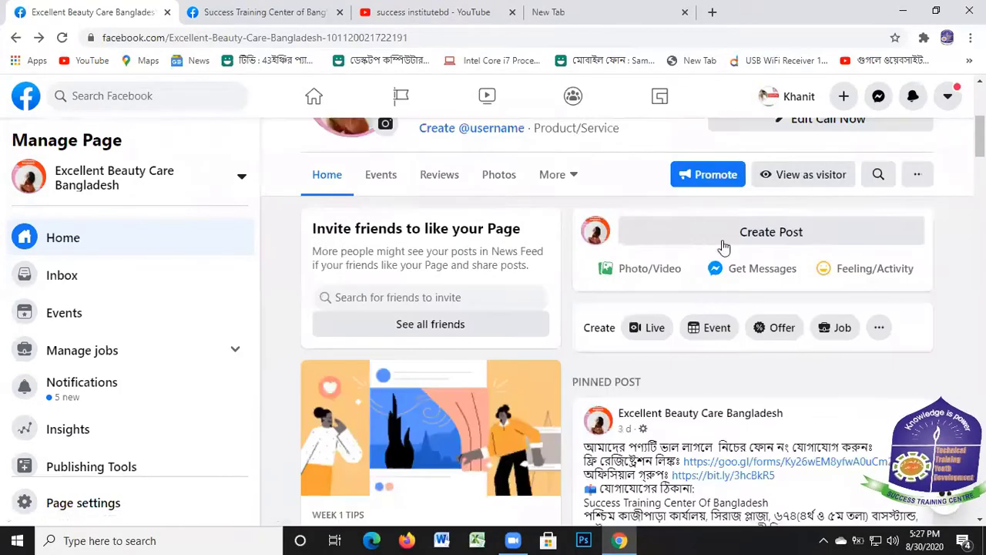
click(879, 328)
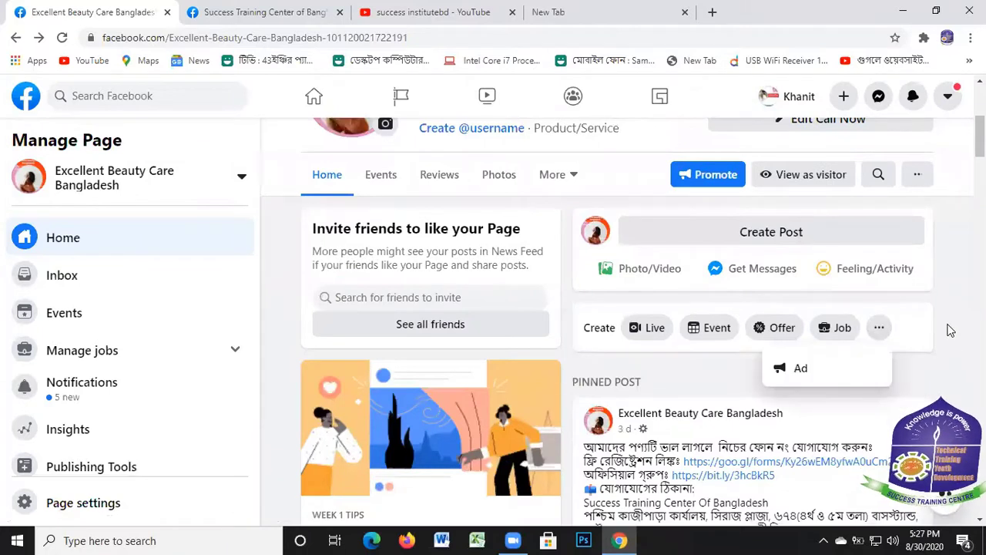
click(915, 176)
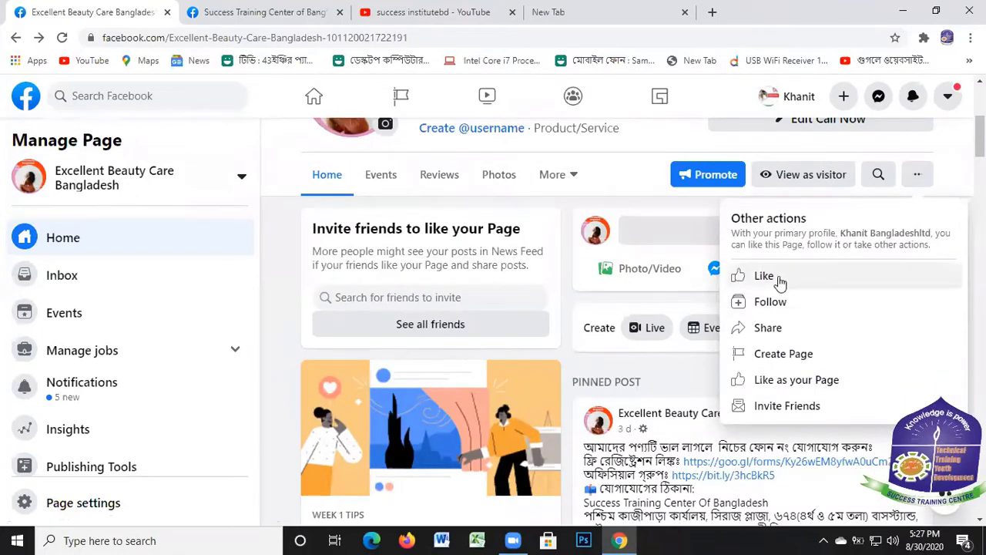
click(787, 408)
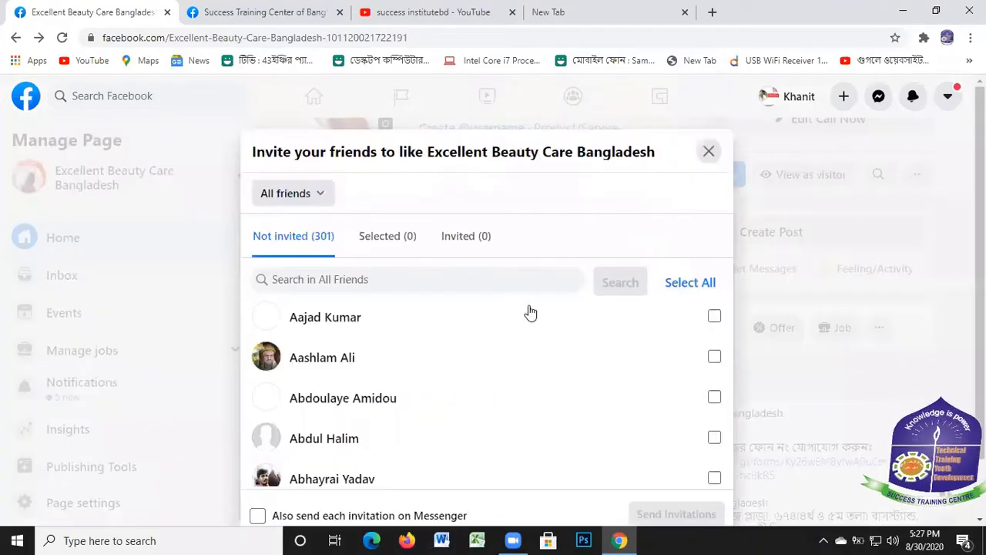
click(693, 287)
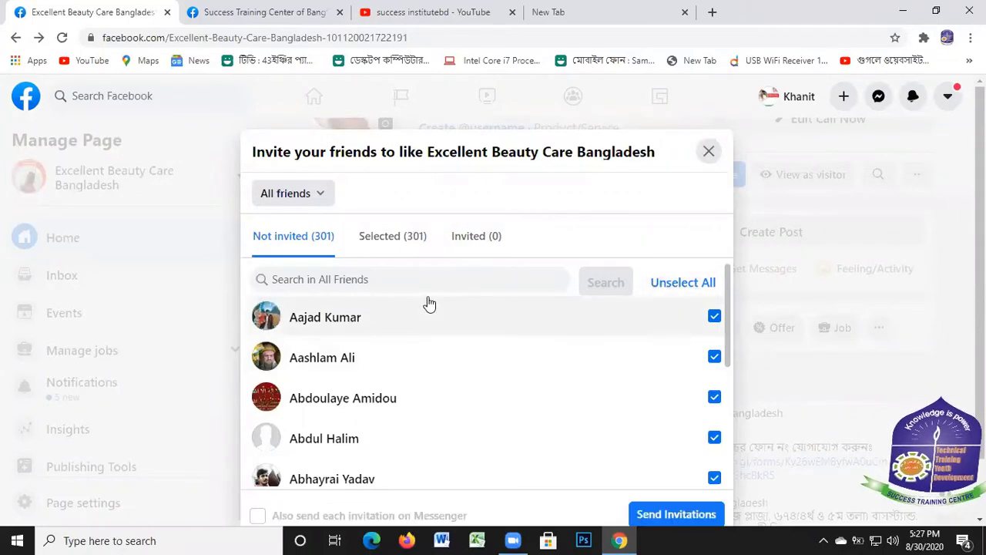
scroll(651, 462, down, 2)
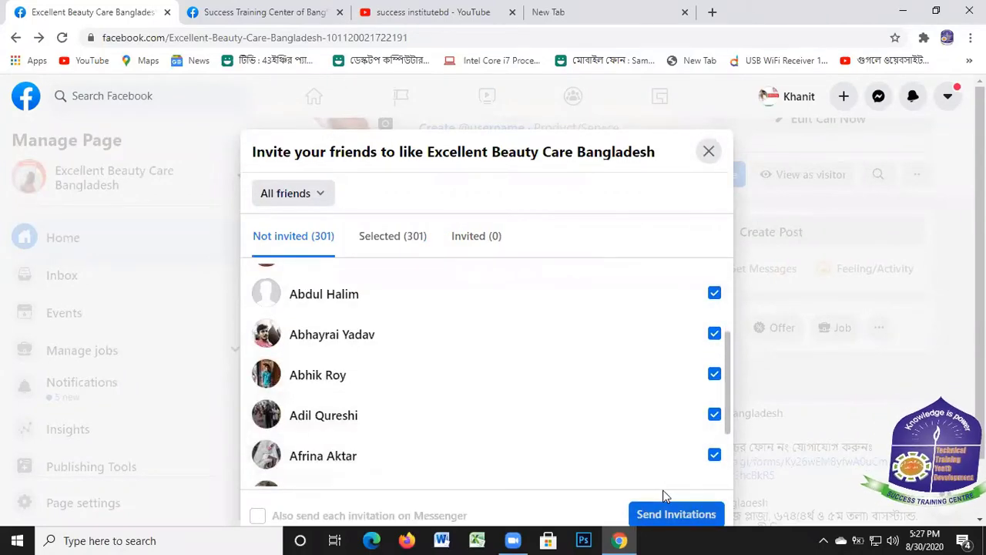
click(667, 508)
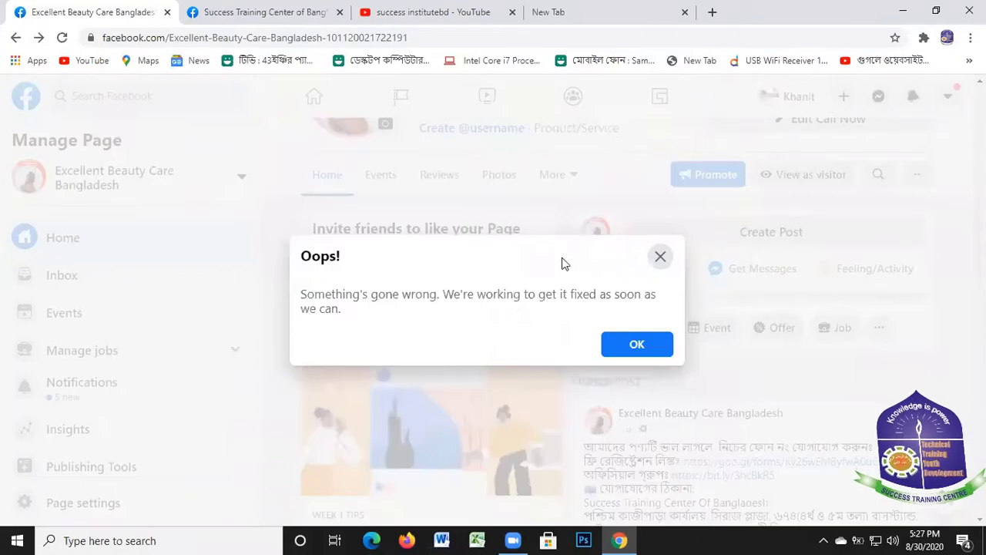
click(644, 344)
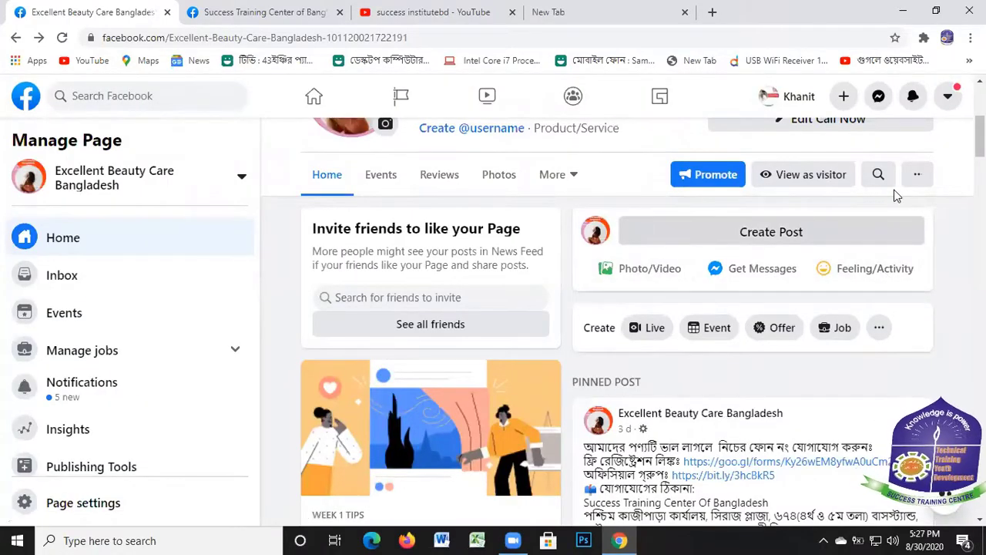
Step: Like the Excellent Beauty Care Bangladesh page on behalf of the Success Govt Job page
scroll(897, 197, up, 2)
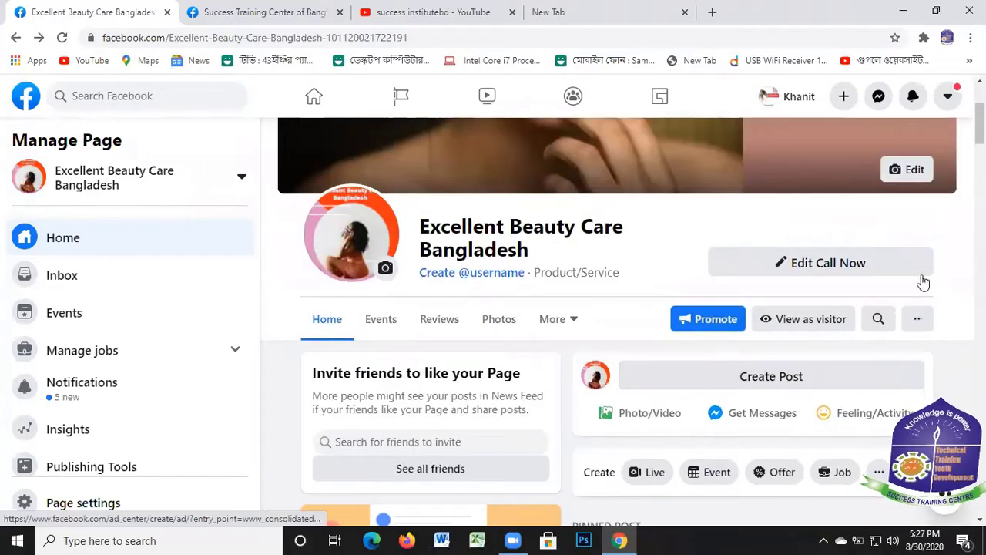
click(921, 324)
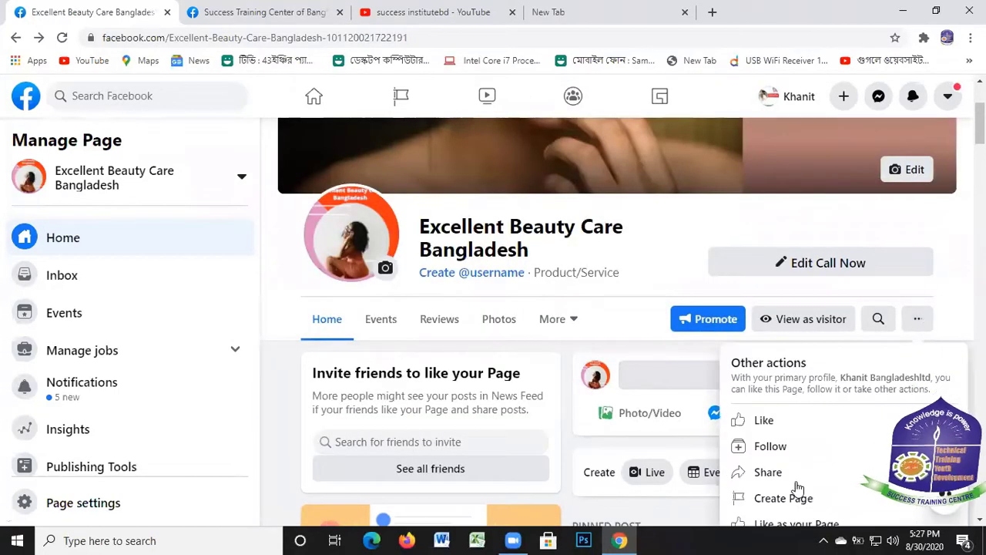
scroll(910, 308, down, 2)
click(952, 154)
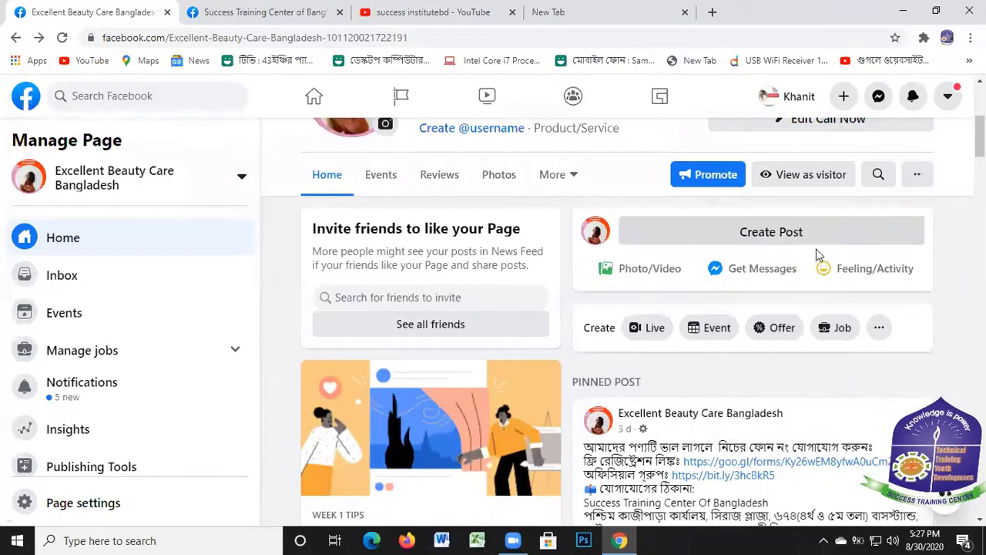
click(915, 177)
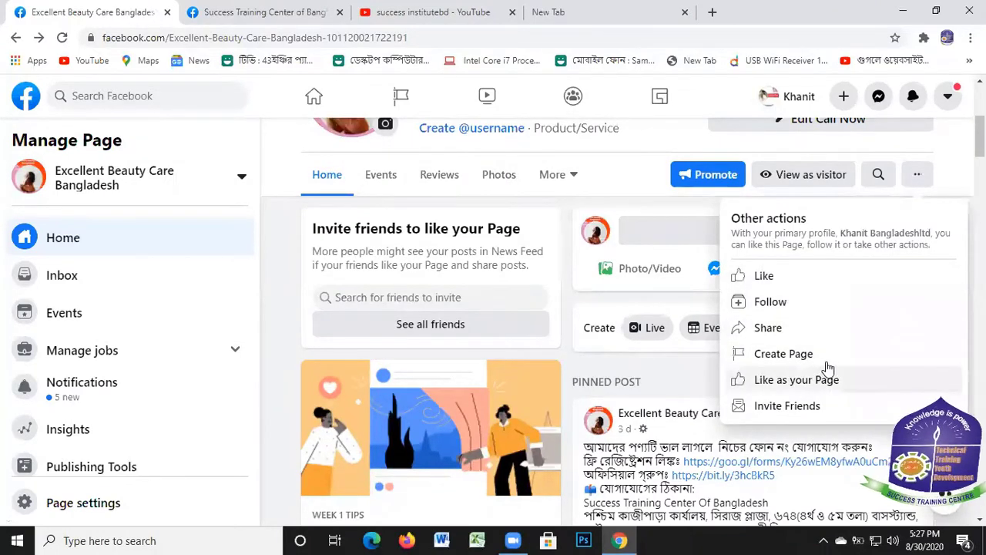
click(768, 378)
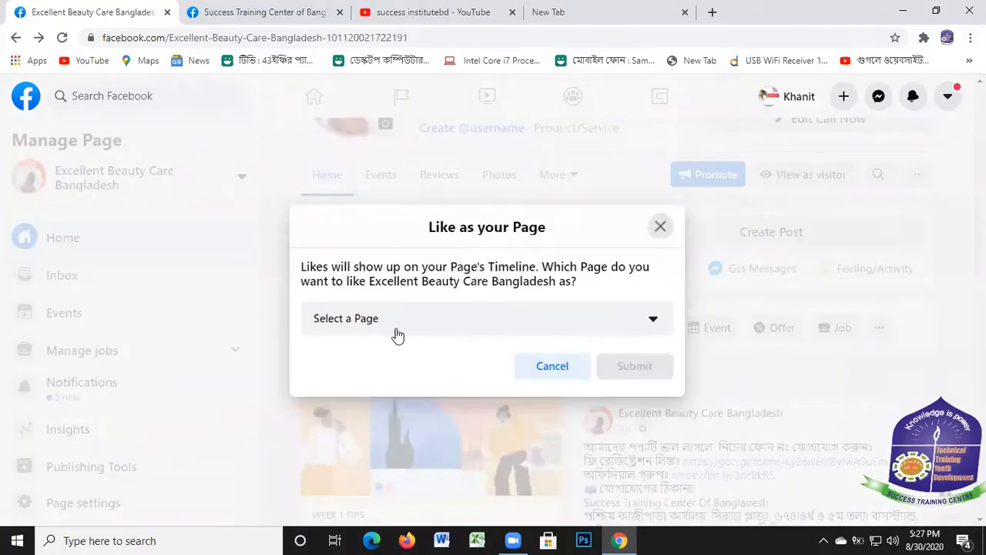
click(406, 324)
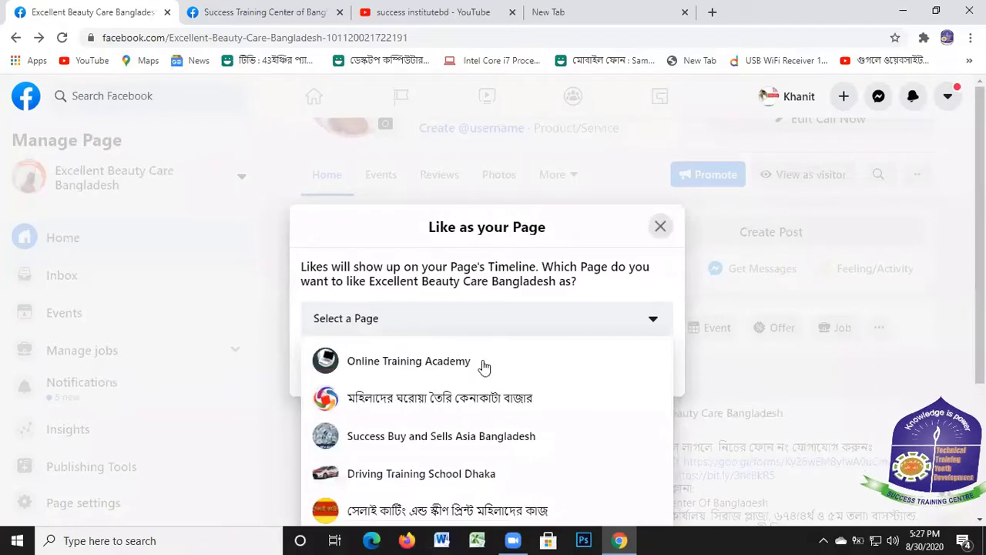
scroll(484, 367, down, 3)
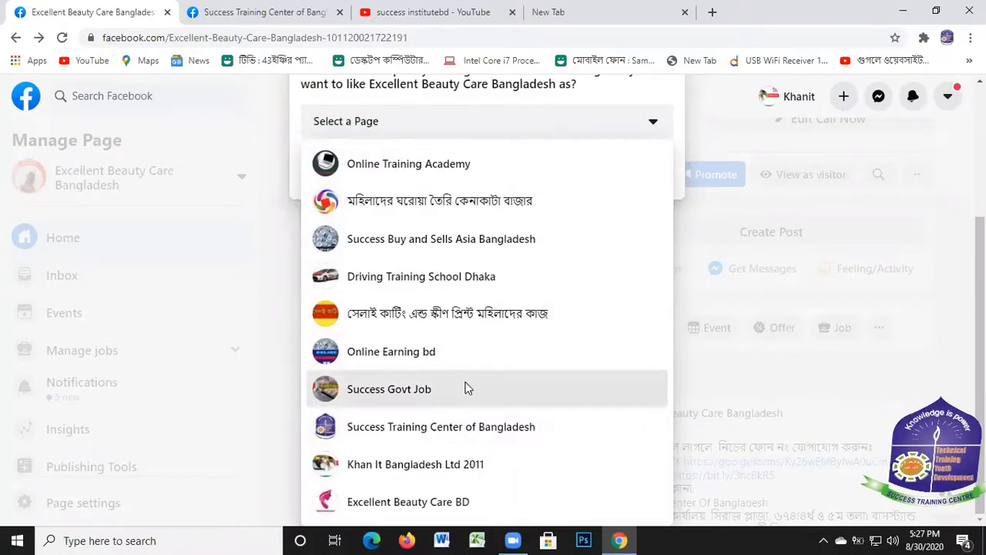
click(466, 389)
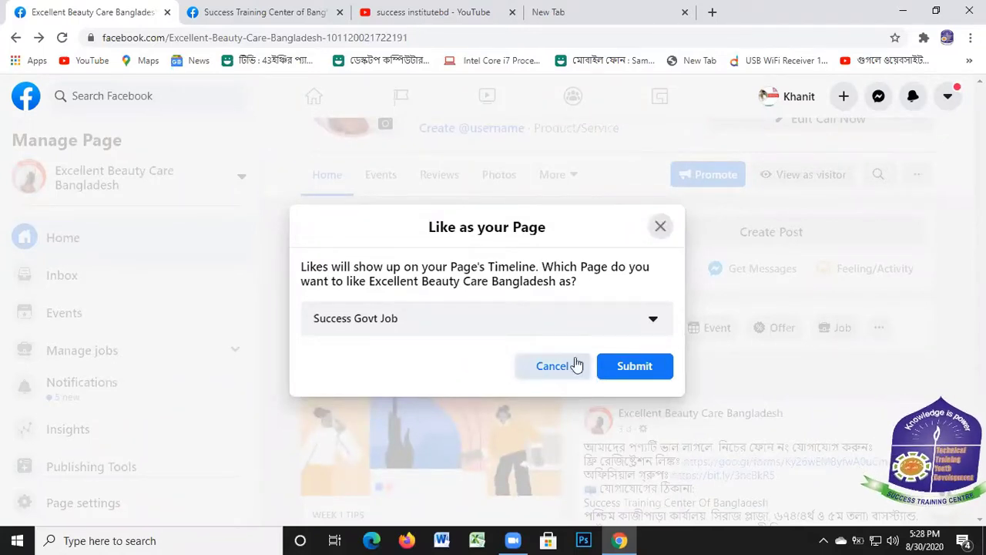
click(635, 367)
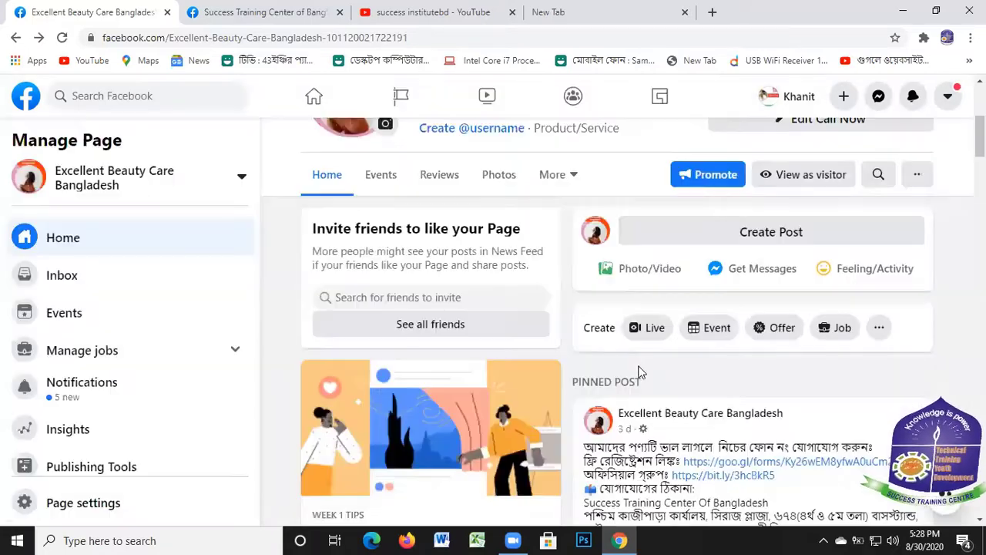
Step: Examine the Excellent Beauty Care Bangladesh page's cover, pinned post, Insights figures and Fair and lovely event post
scroll(664, 289, up, 4)
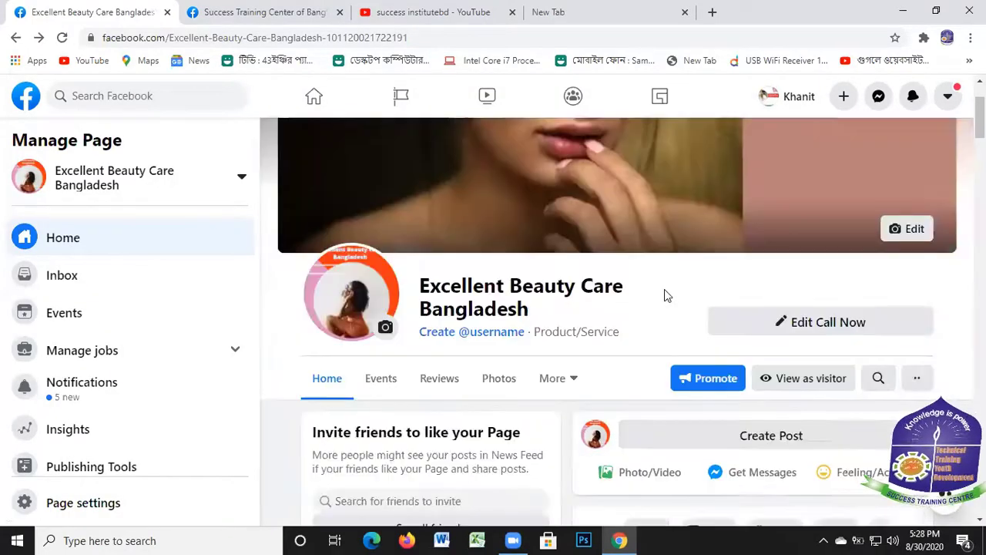
scroll(686, 289, down, 6)
scroll(634, 322, down, 8)
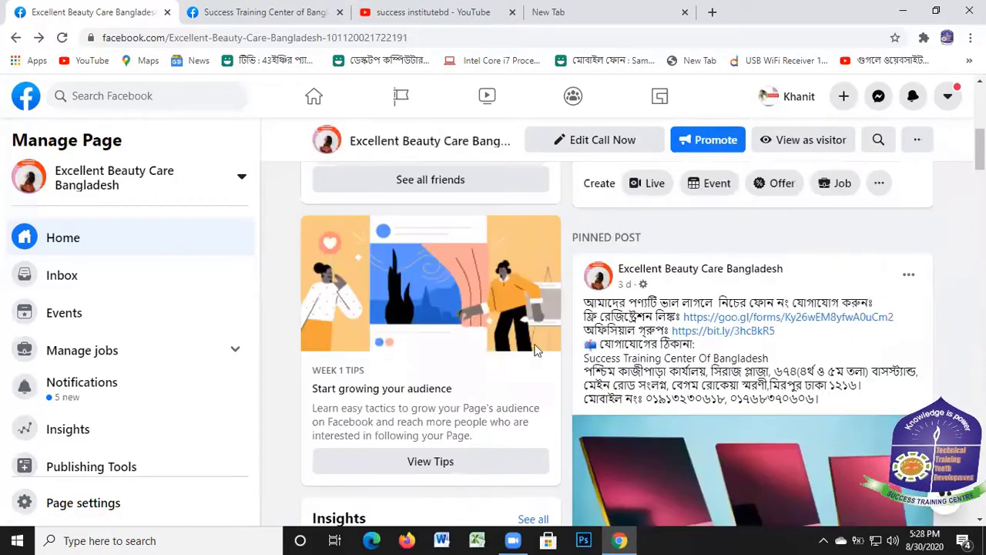
scroll(725, 276, up, 10)
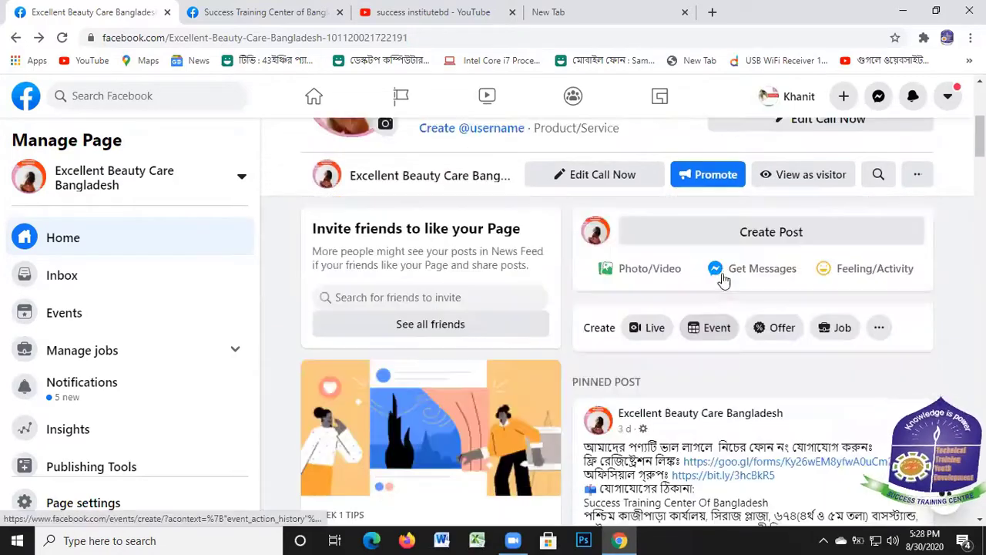
scroll(574, 337, down, 10)
scroll(574, 336, up, 15)
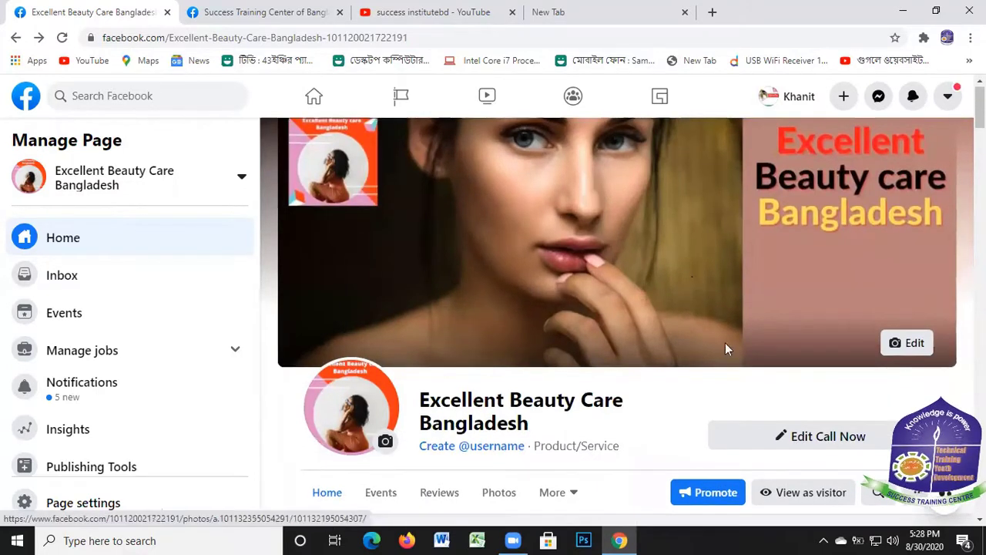
scroll(725, 342, down, 10)
scroll(659, 387, up, 10)
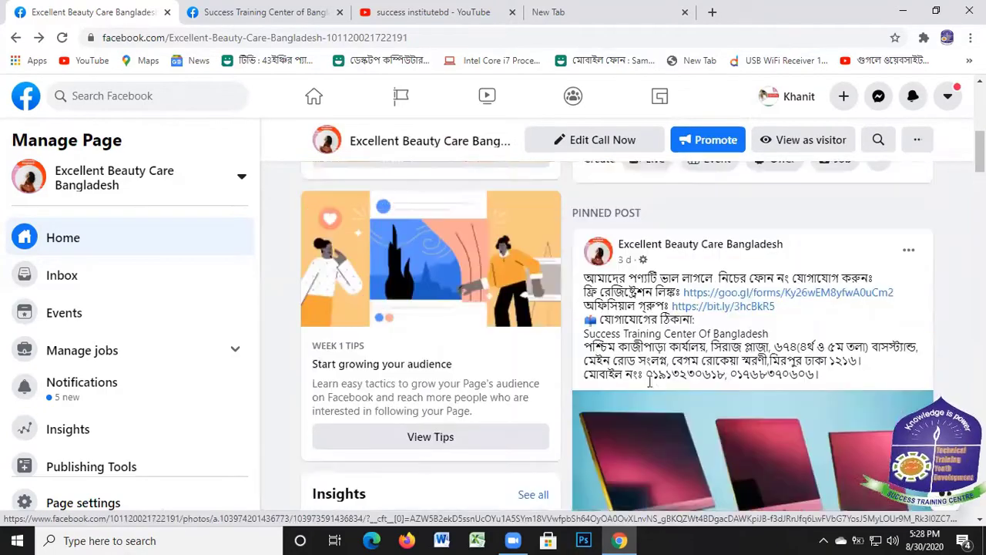
scroll(733, 477, down, 5)
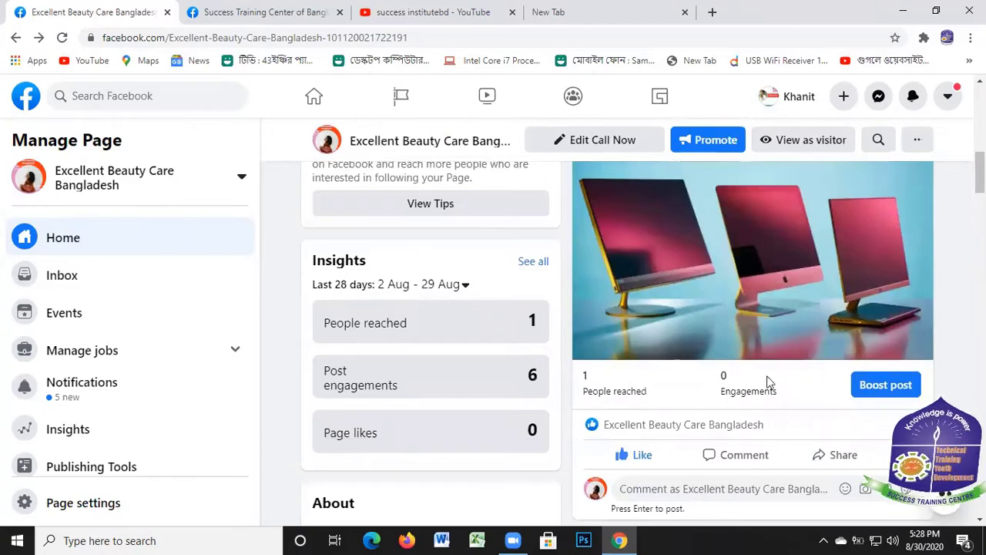
scroll(583, 259, up, 7)
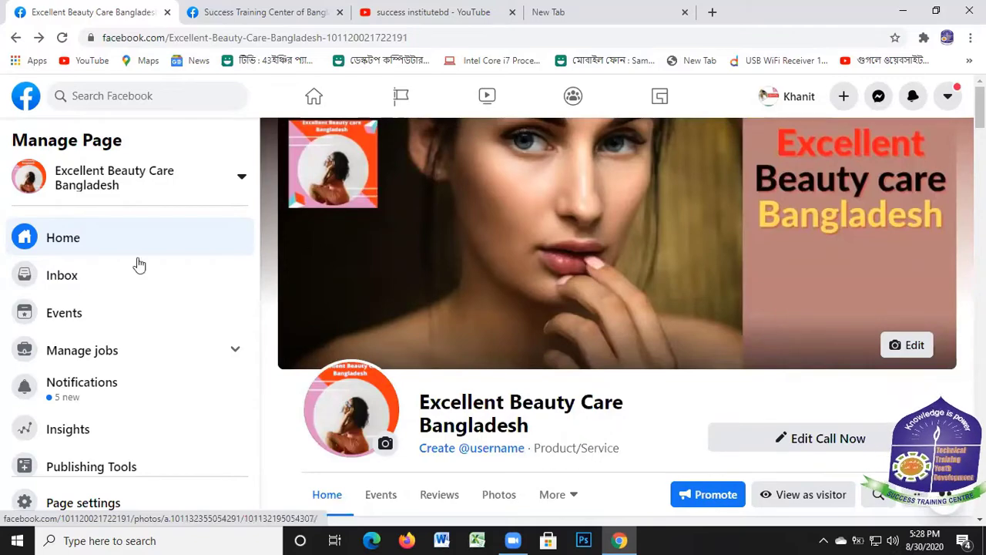
scroll(505, 374, down, 5)
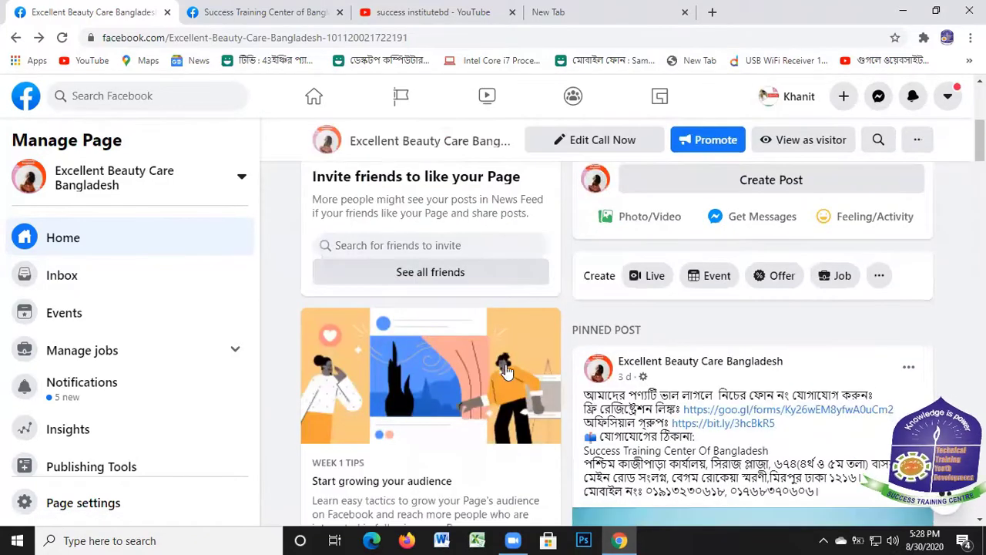
scroll(504, 374, down, 15)
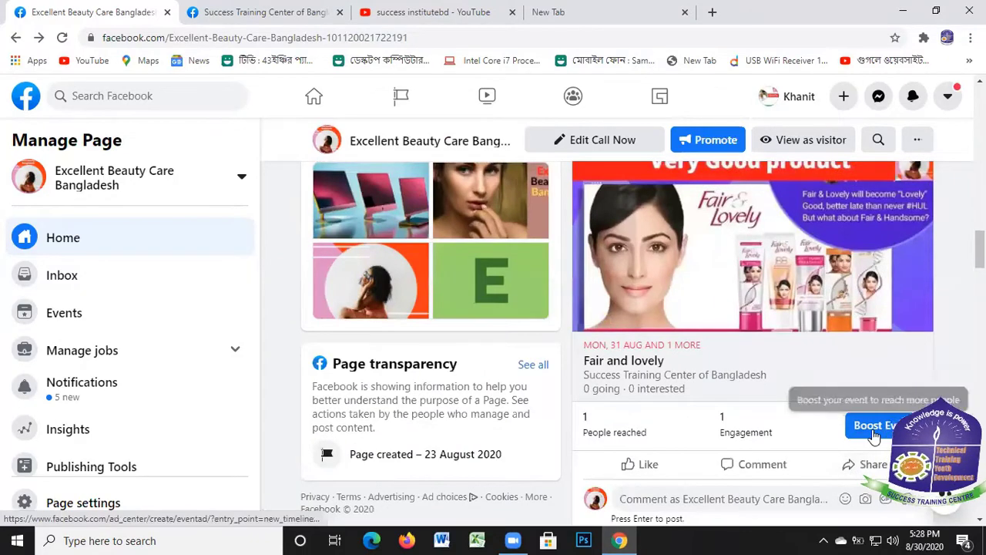
scroll(732, 242, up, 5)
scroll(701, 245, up, 10)
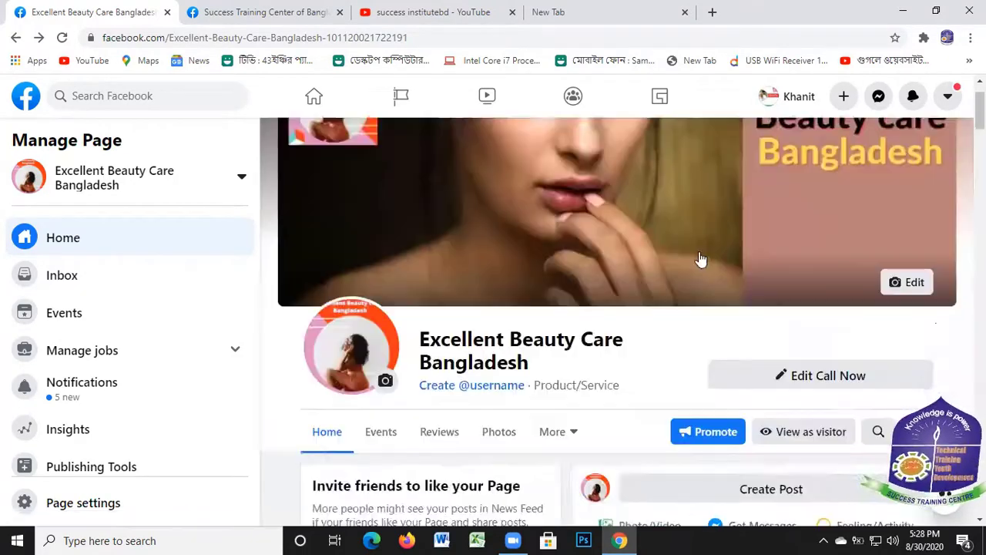
Step: Look through the management options for the Excellent Beauty Care Bangladesh page and open its promotion goal choices
scroll(528, 295, down, 2)
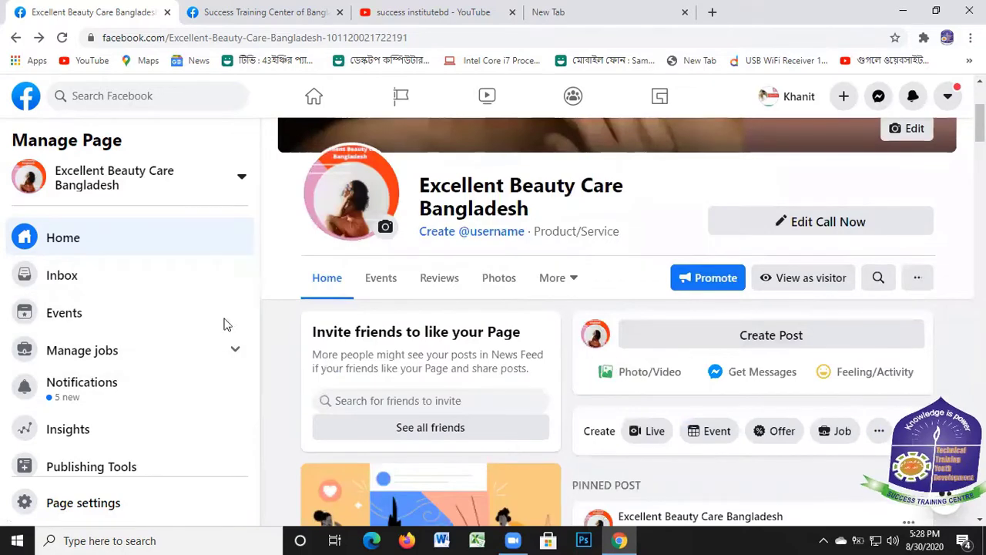
scroll(77, 293, down, 3)
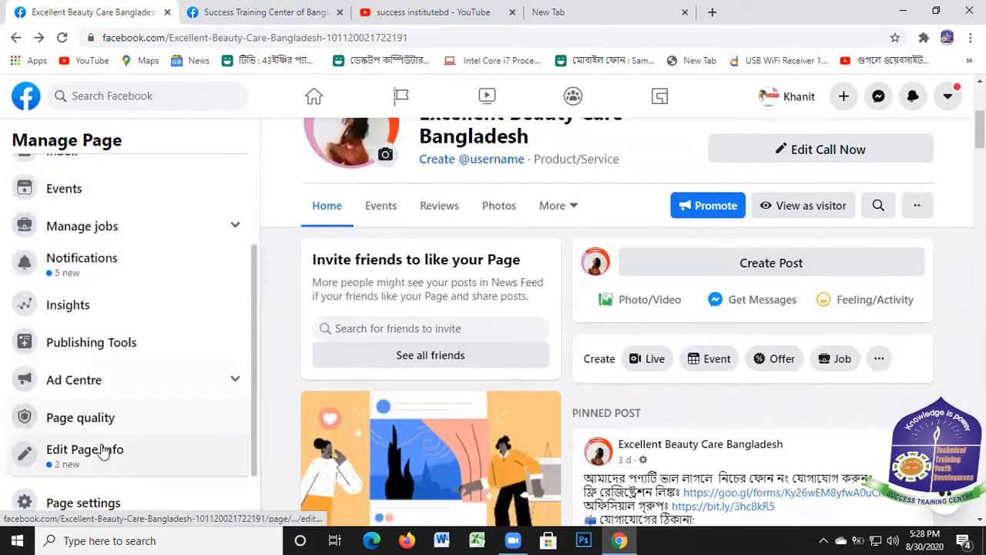
scroll(108, 269, up, 3)
scroll(89, 396, down, 2)
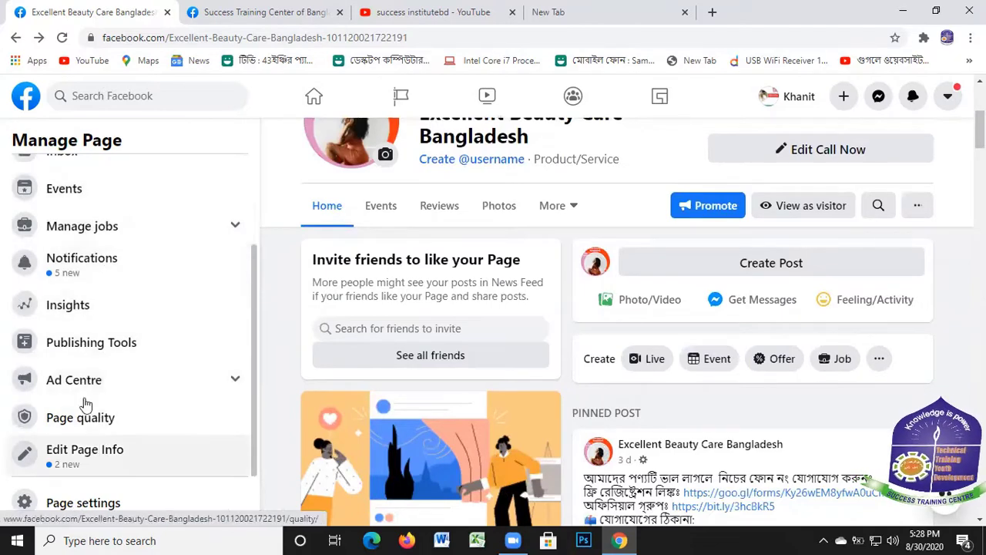
scroll(121, 203, up, 3)
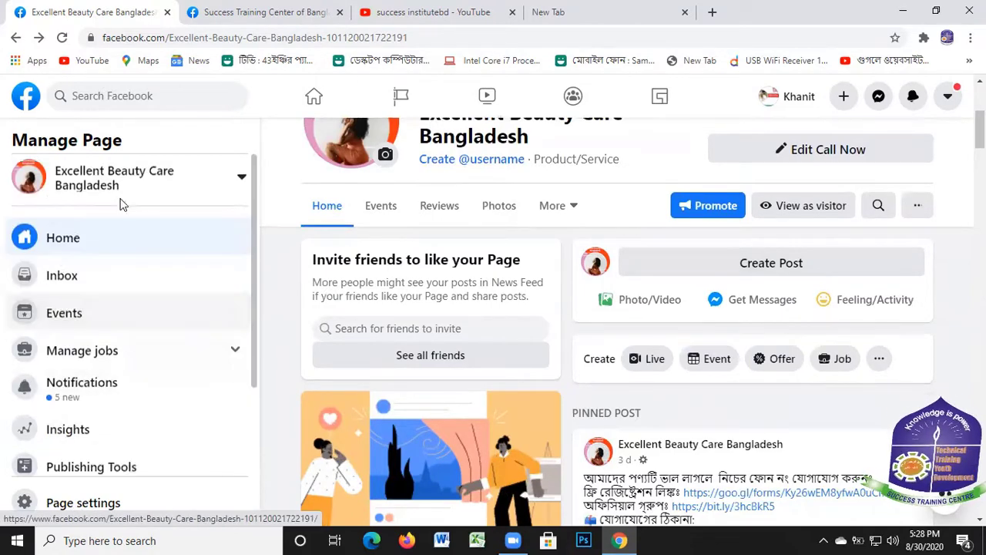
scroll(64, 406, down, 1)
scroll(64, 406, down, 2)
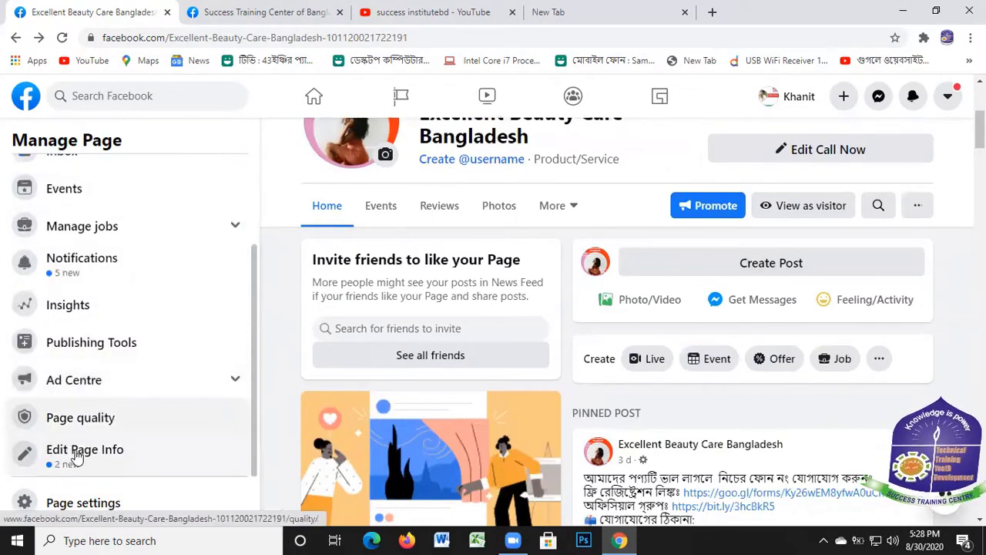
scroll(744, 252, up, 2)
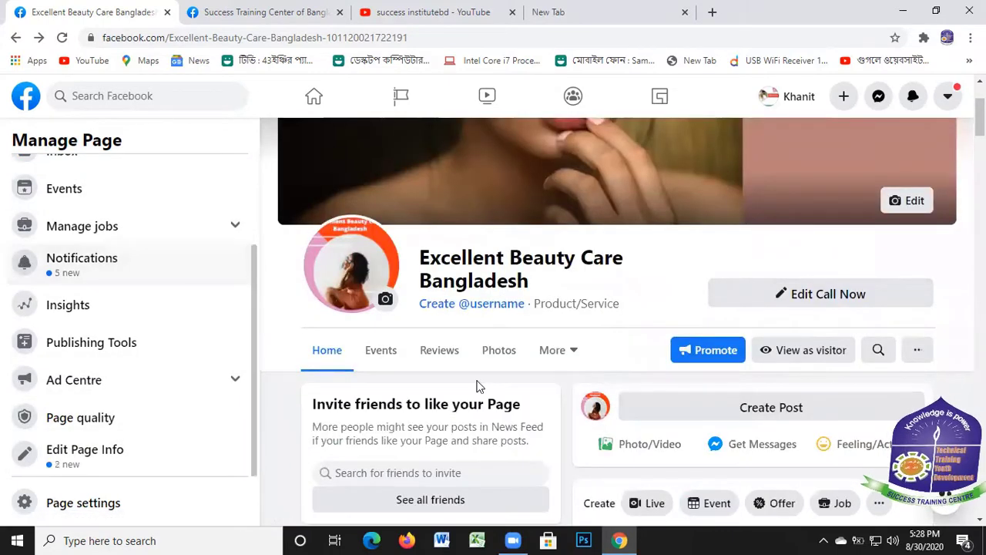
click(717, 353)
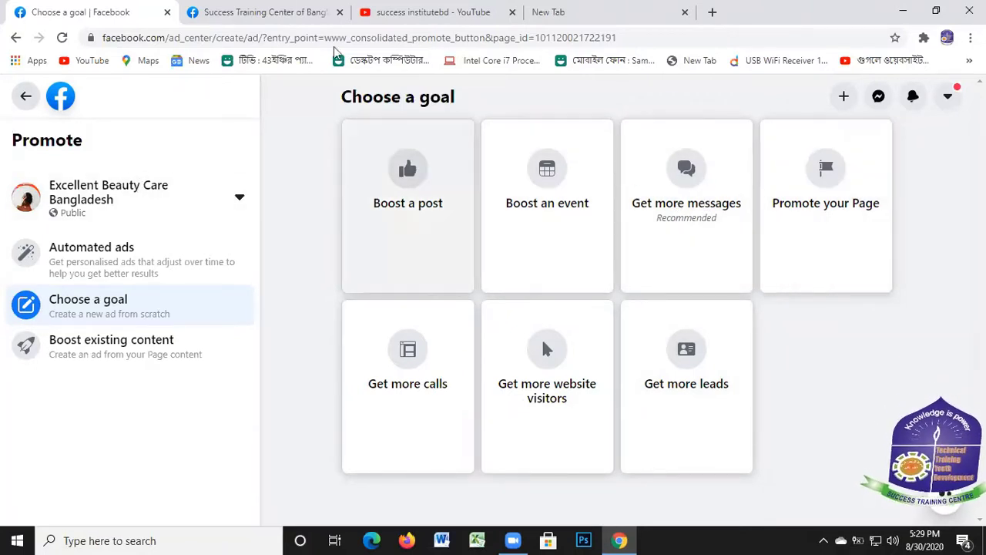
Step: Switch to the Success Training Center of Bangladesh page and examine its boosted post, other posts, Insights and About details
click(308, 12)
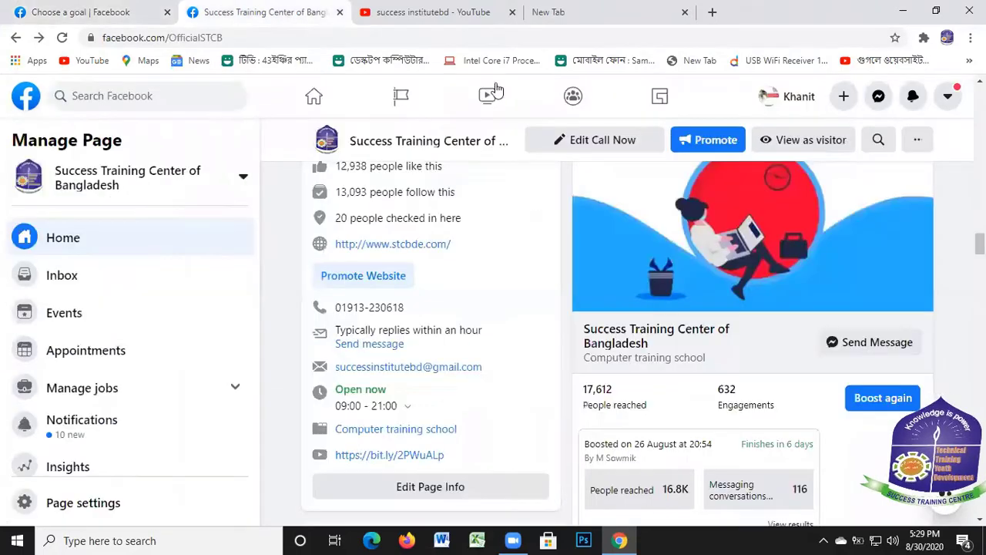
scroll(744, 239, down, 5)
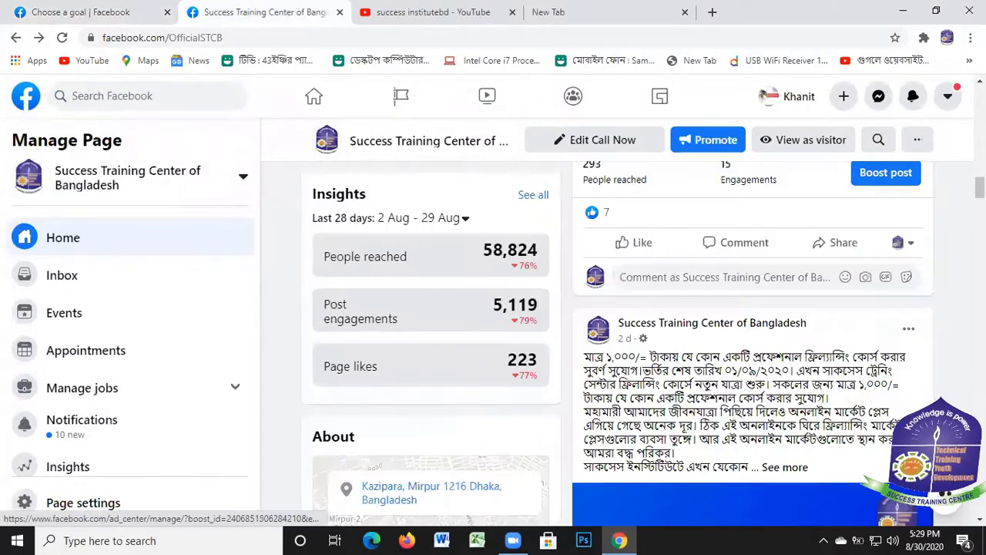
scroll(801, 328, down, 10)
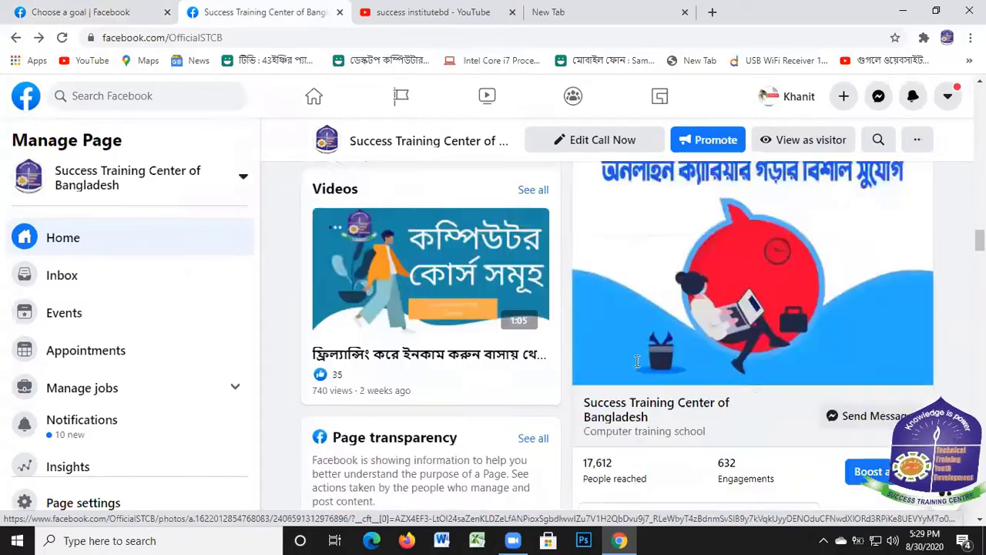
scroll(711, 313, up, 5)
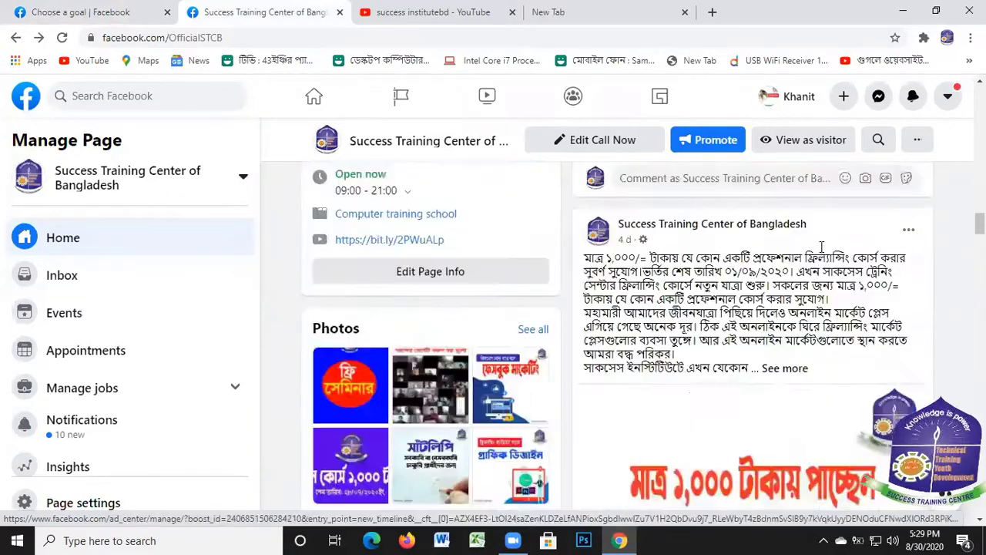
scroll(686, 194, up, 5)
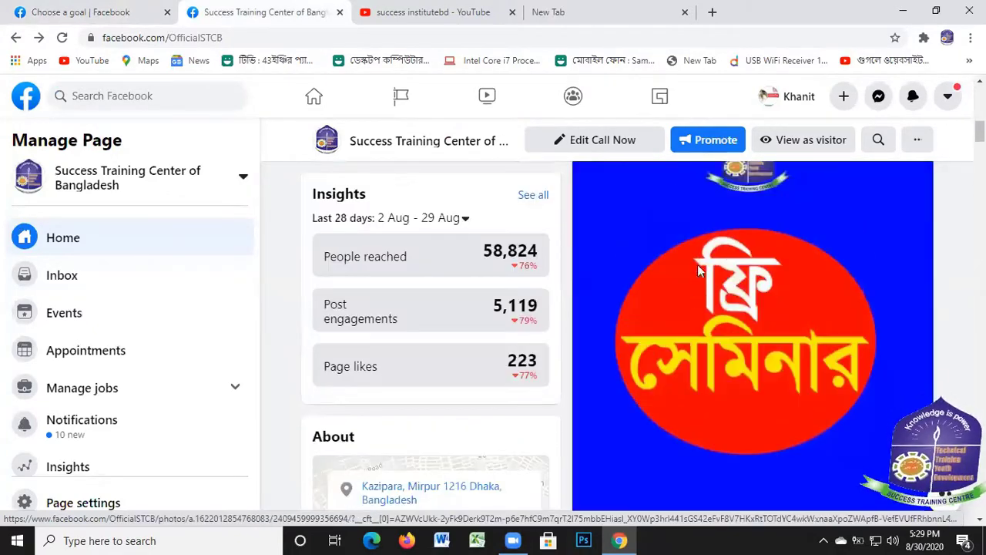
scroll(678, 287, up, 10)
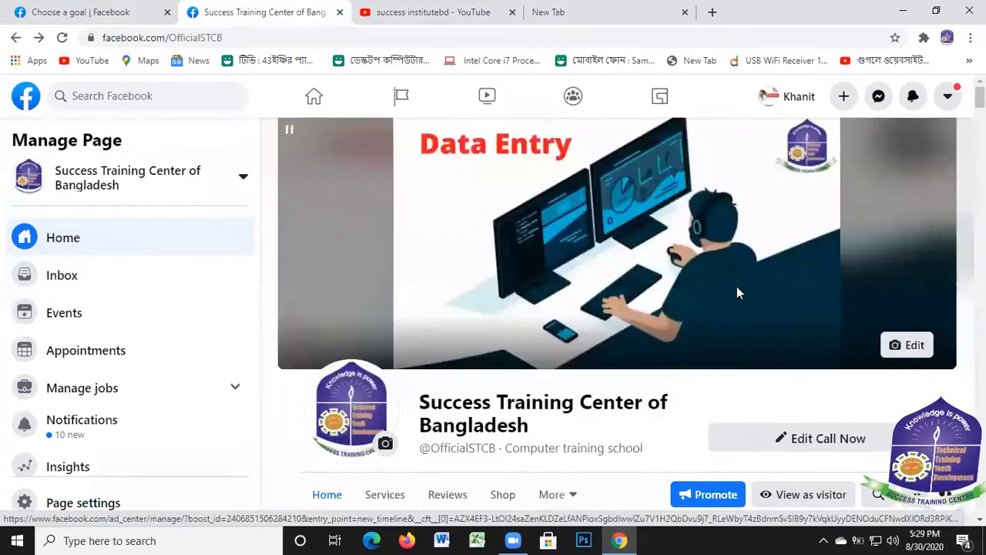
scroll(681, 279, down, 3)
scroll(682, 278, up, 4)
scroll(400, 264, down, 10)
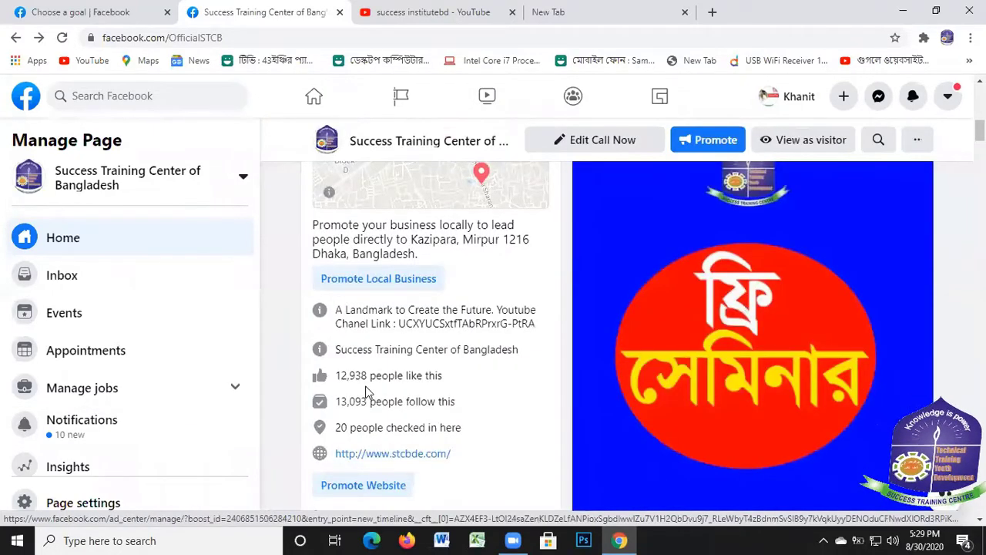
scroll(420, 387, down, 3)
scroll(390, 346, down, 3)
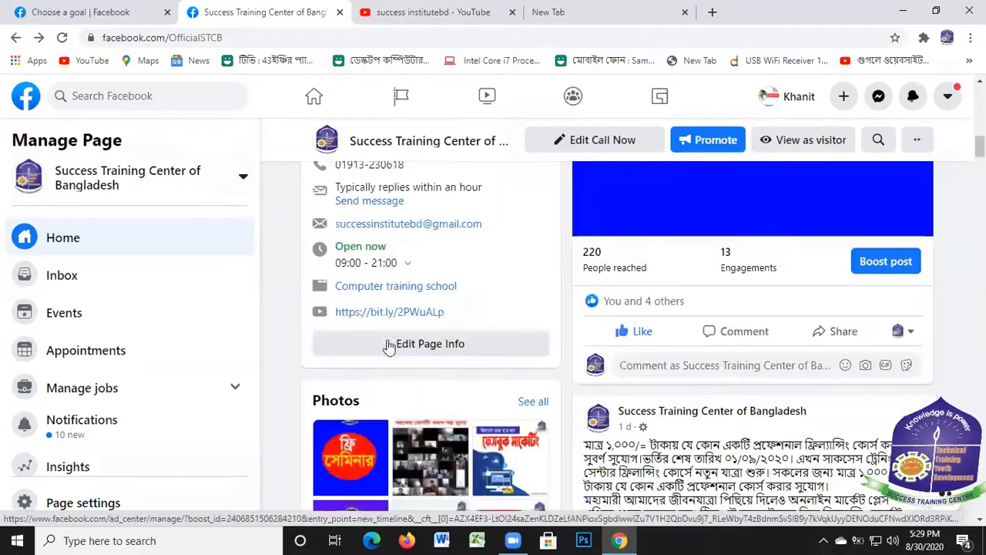
scroll(437, 293, up, 4)
scroll(655, 362, down, 10)
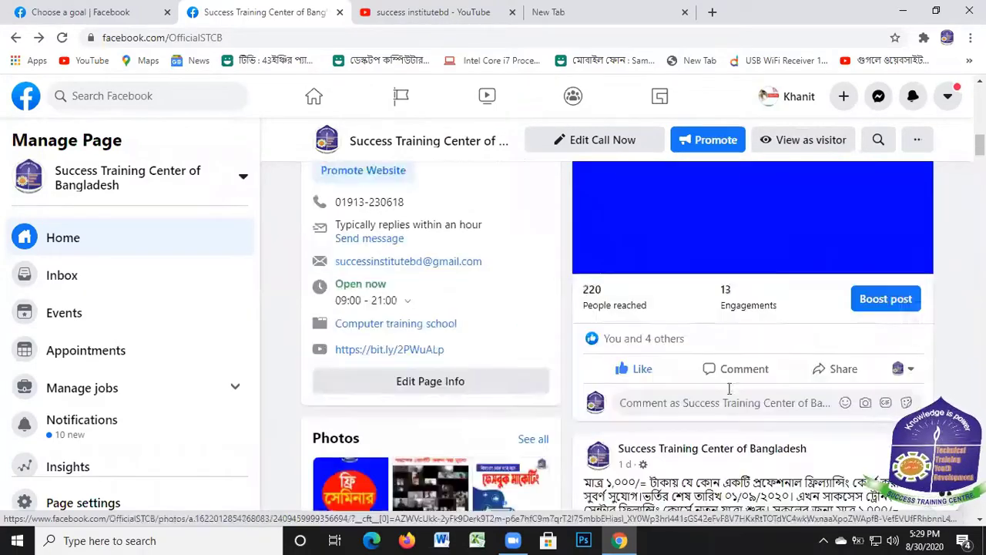
Step: Examine the reach, engagements and reactions of the Success Training Center of Bangladesh page's unboosted and boosted posts, plus its Insights
scroll(730, 385, down, 3)
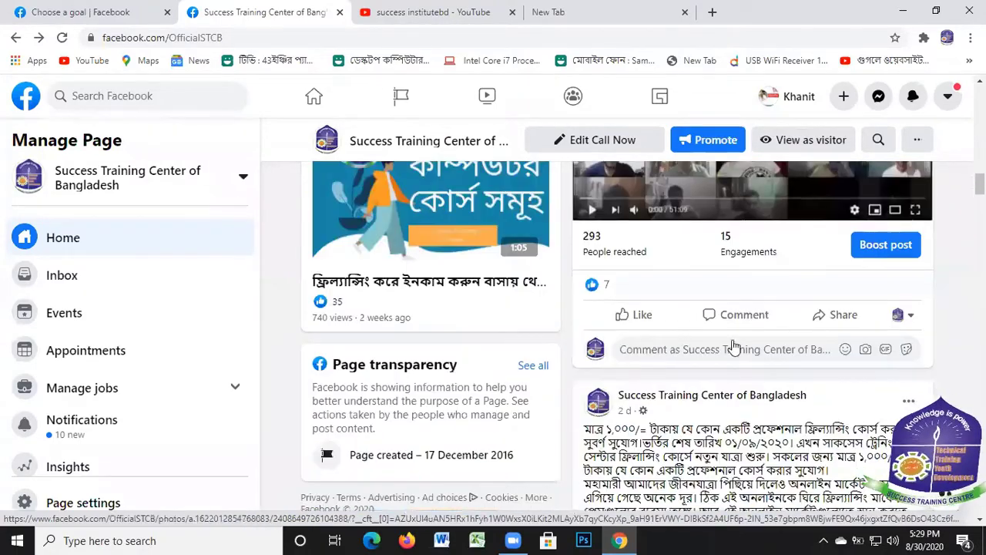
scroll(724, 308, up, 2)
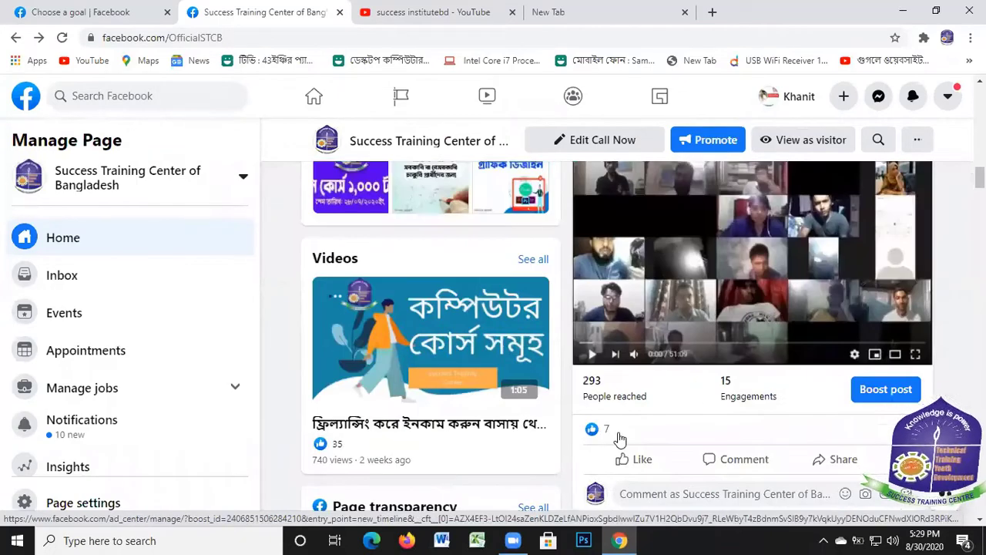
mouse_move(608, 437)
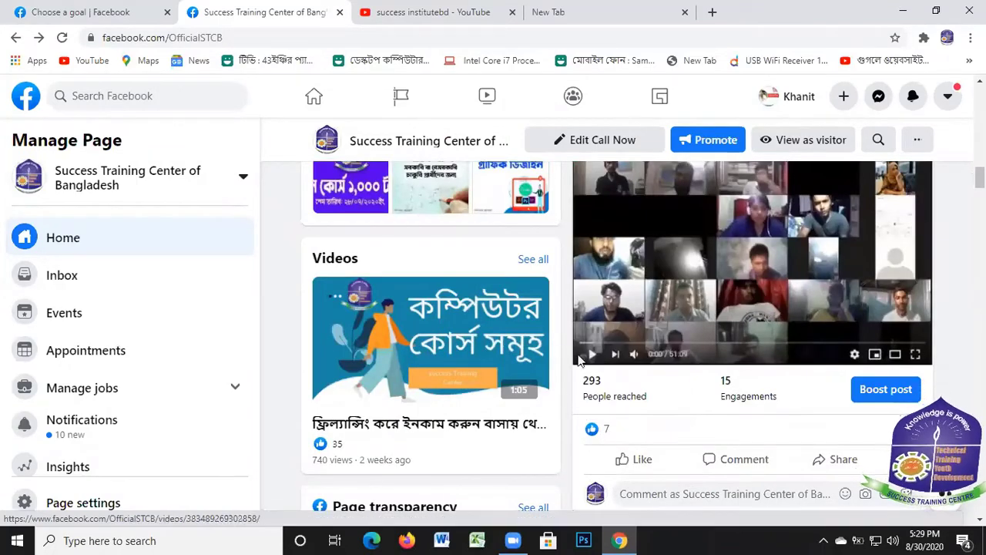
scroll(755, 331, down, 2)
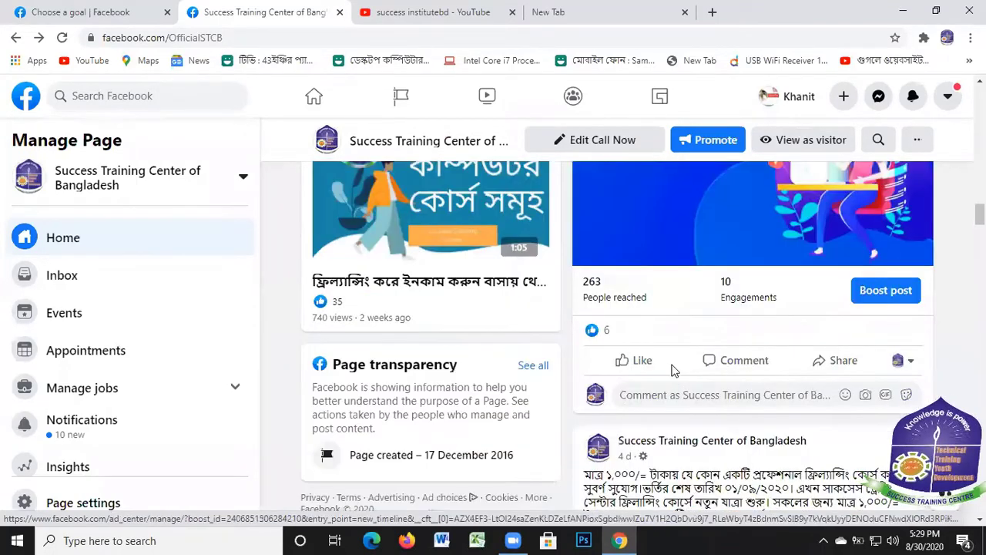
scroll(670, 346, down, 8)
mouse_move(645, 285)
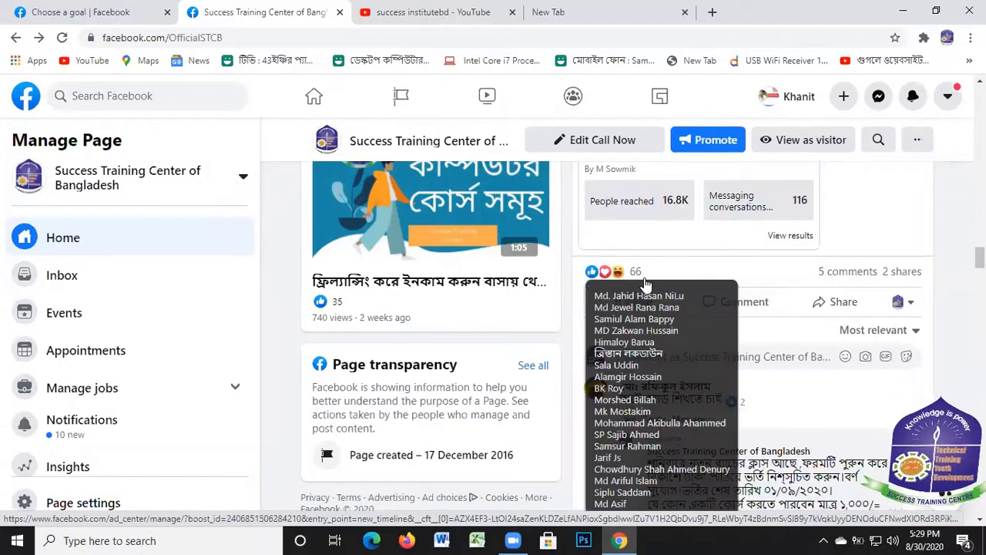
scroll(770, 231, up, 10)
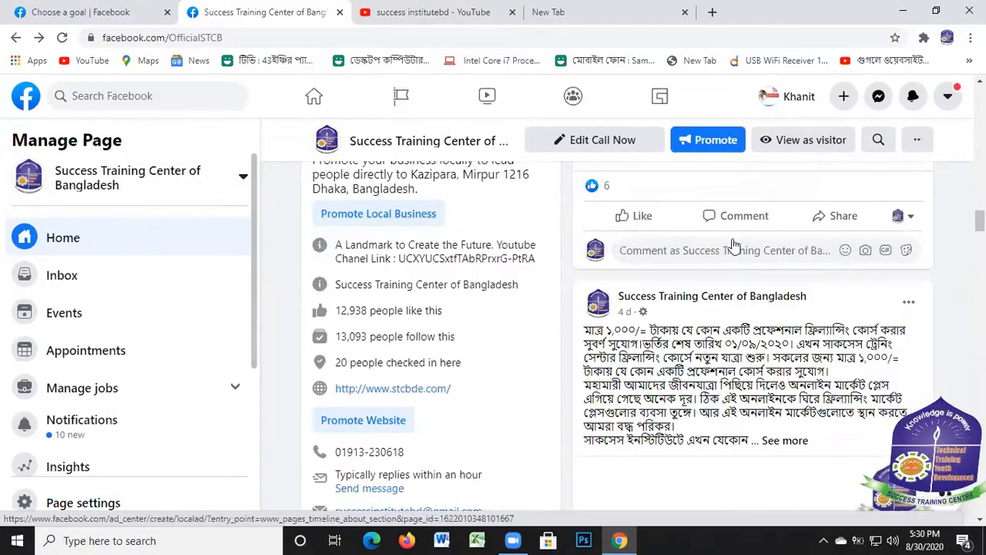
scroll(817, 220, up, 10)
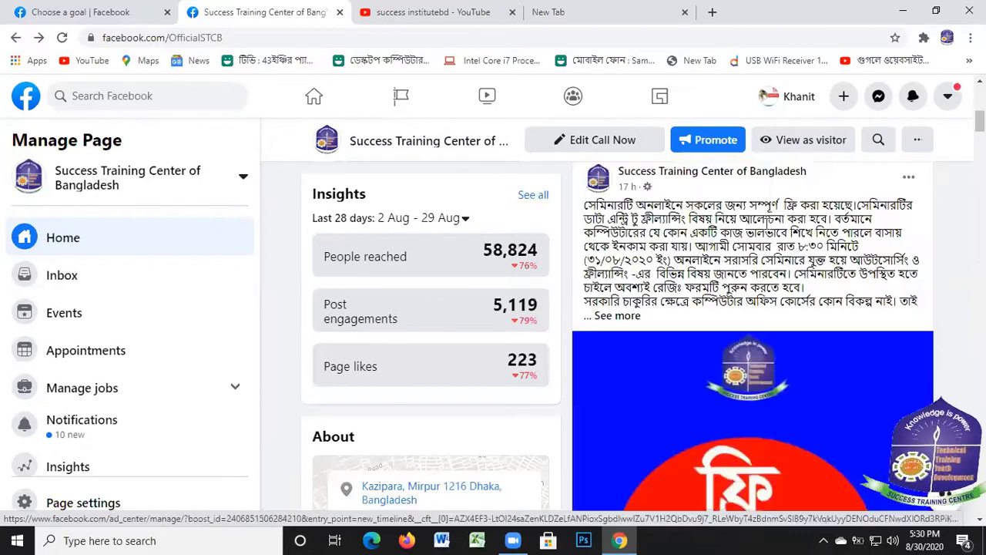
scroll(724, 169, up, 5)
scroll(724, 169, down, 5)
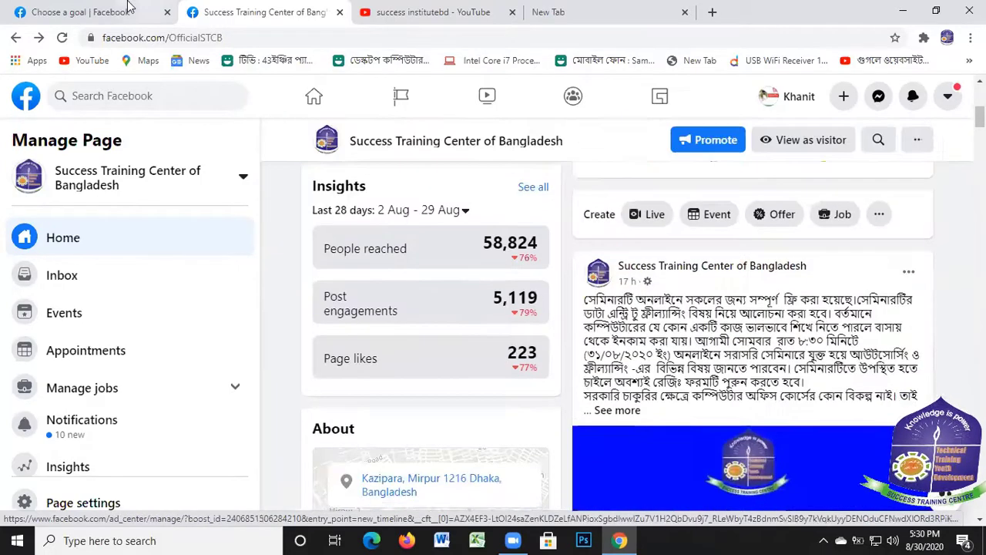
Step: Start a Promote your Page ad for Excellent Beauty Care Bangladesh, viewing the Success Training Center of Bangladesh page for comparison
click(119, 14)
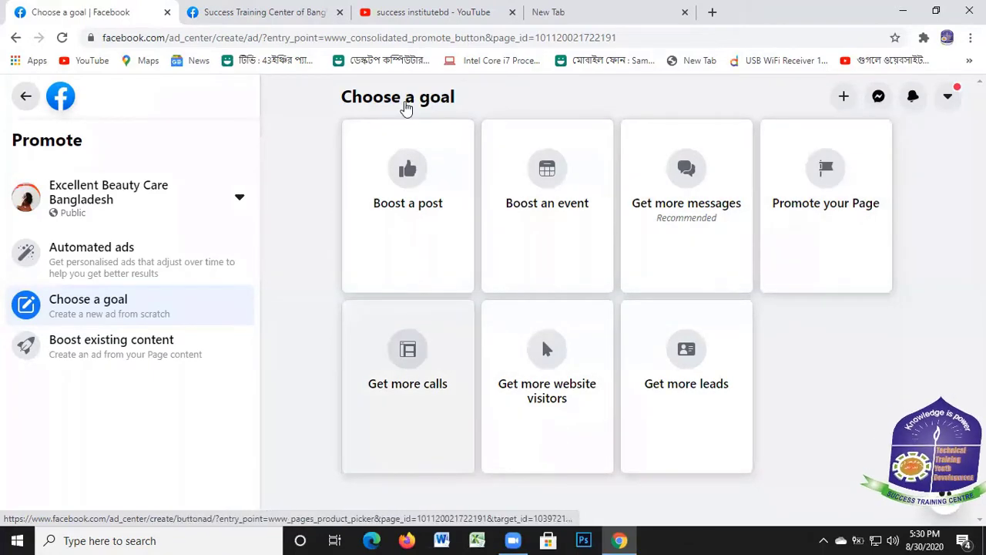
click(273, 14)
scroll(894, 221, up, 5)
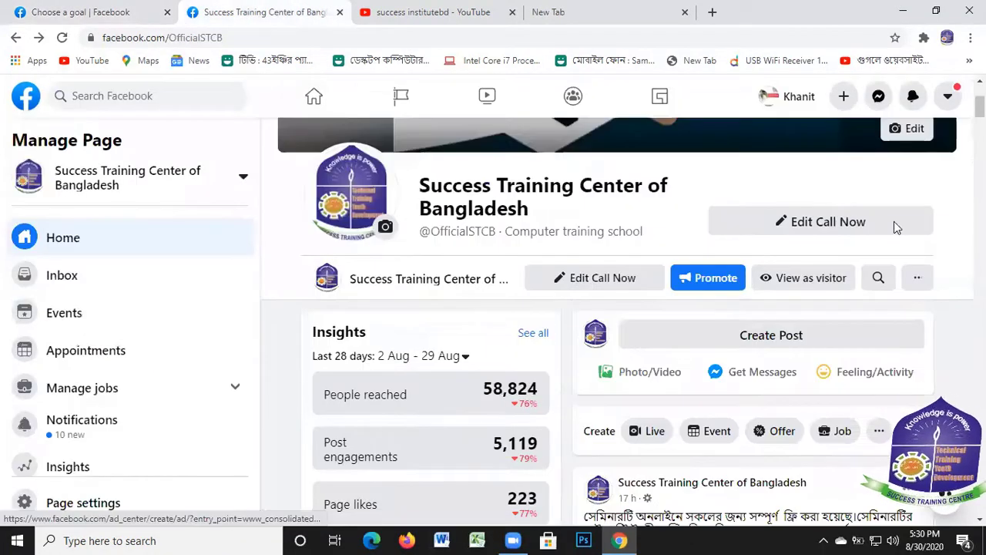
scroll(821, 496, down, 2)
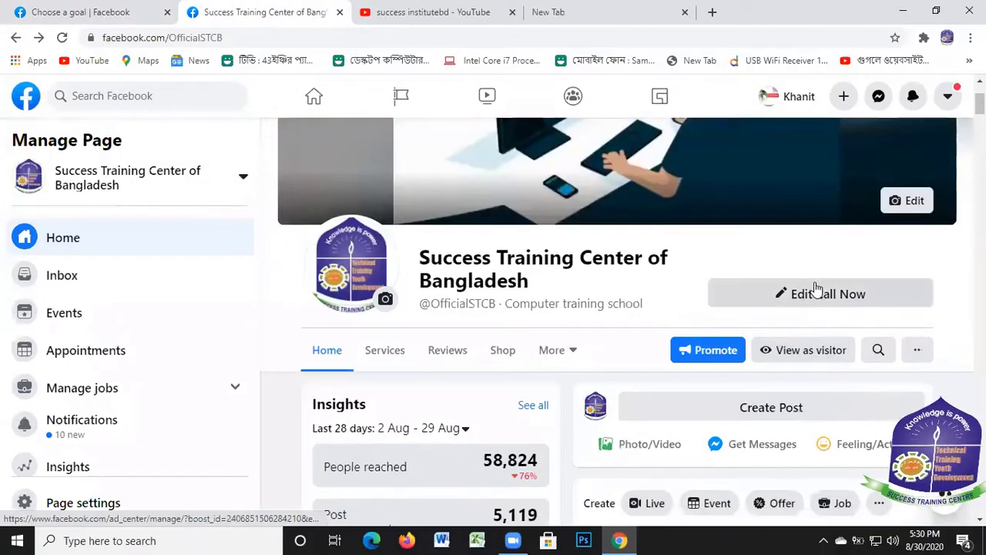
click(132, 9)
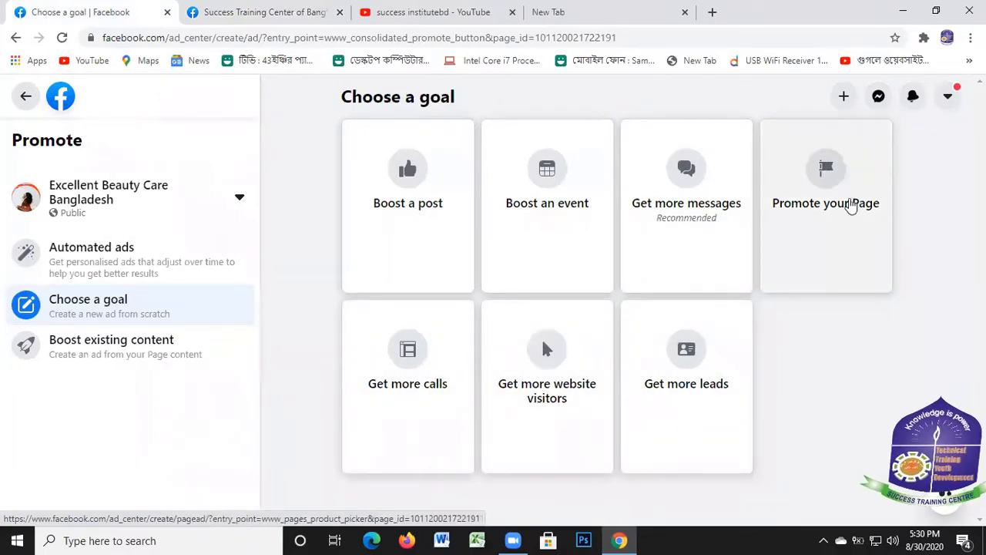
click(834, 203)
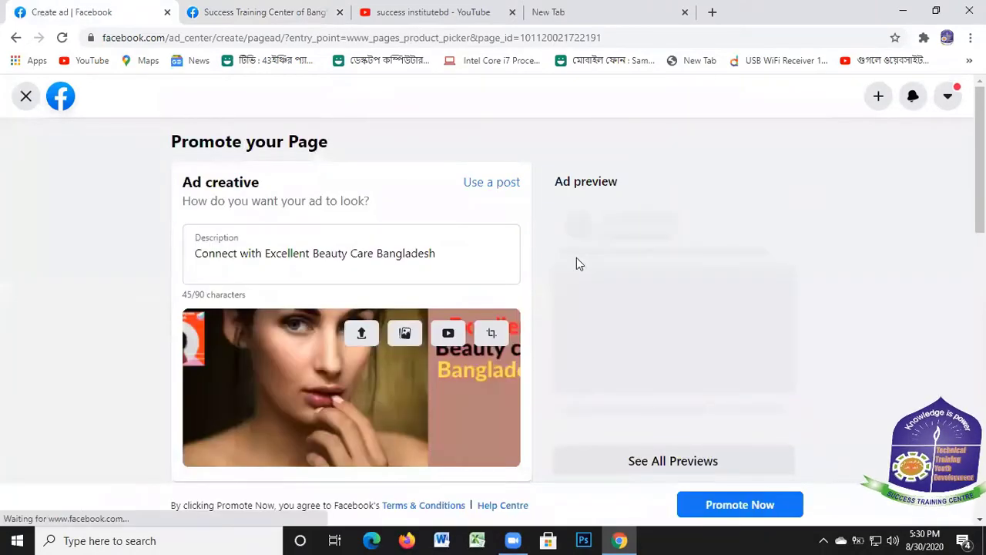
click(275, 14)
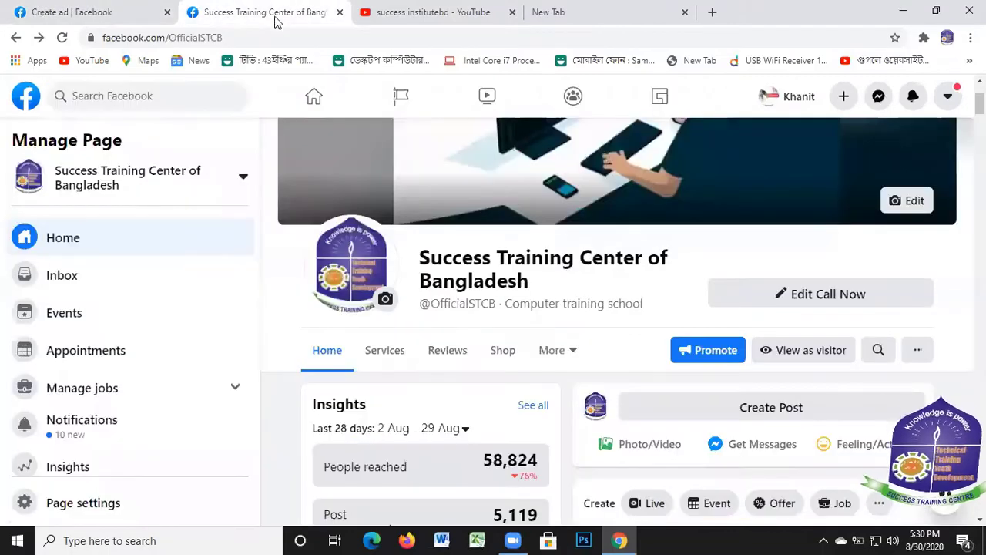
scroll(718, 202, up, 2)
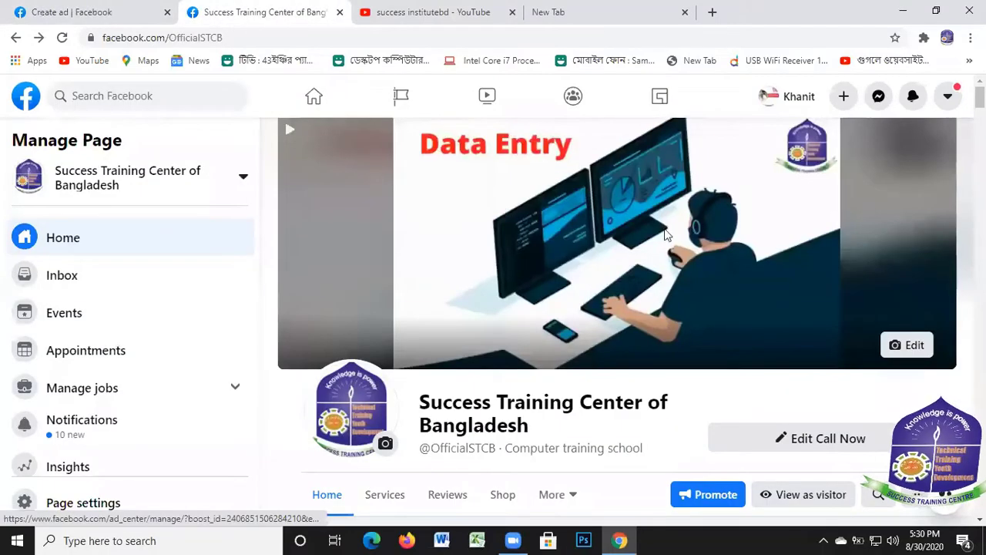
click(104, 14)
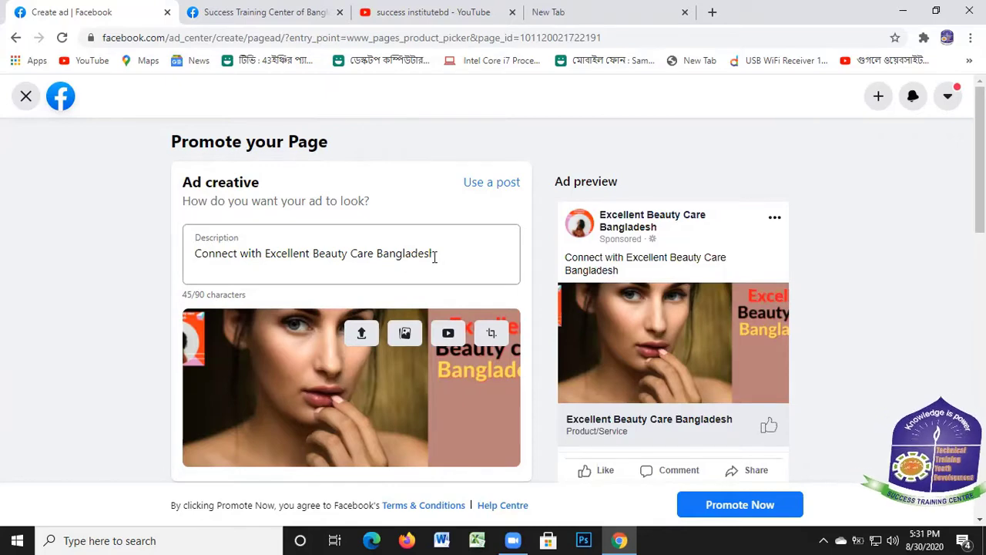
Step: Replace the ad's description with "Very Good p" and check it in the ad preview
drag(435, 257, 171, 264)
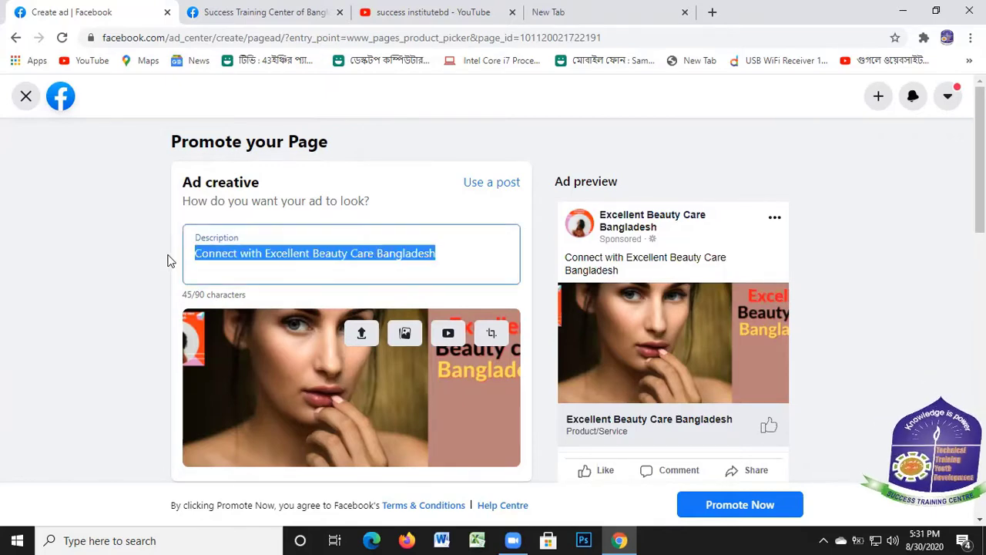
scroll(309, 263, down, 3)
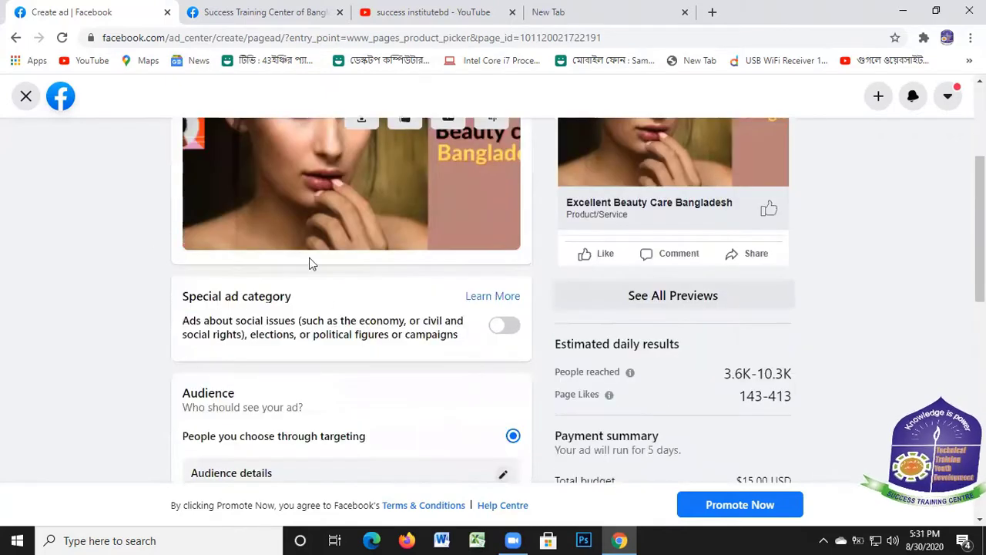
scroll(401, 302, up, 2)
scroll(407, 306, down, 3)
scroll(407, 306, up, 4)
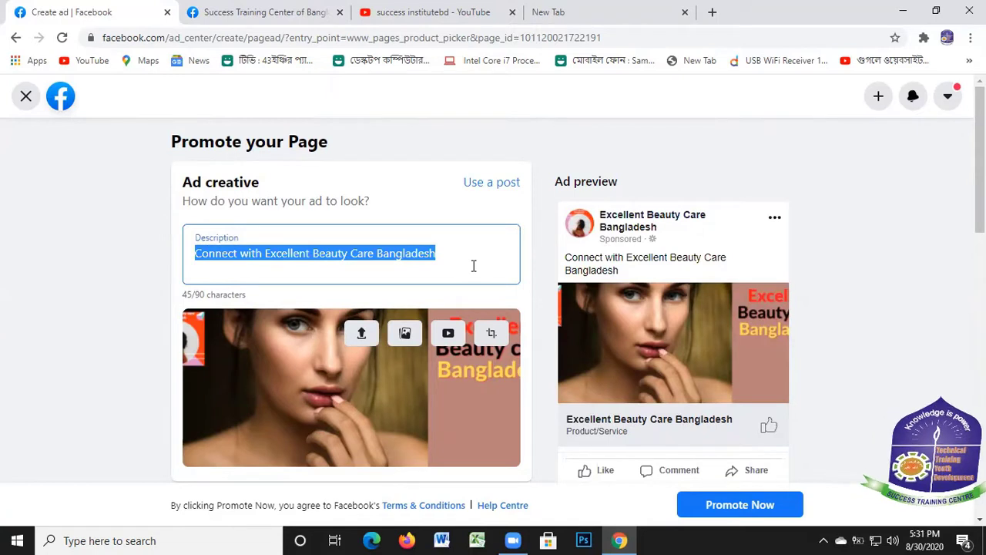
key(BackSpace)
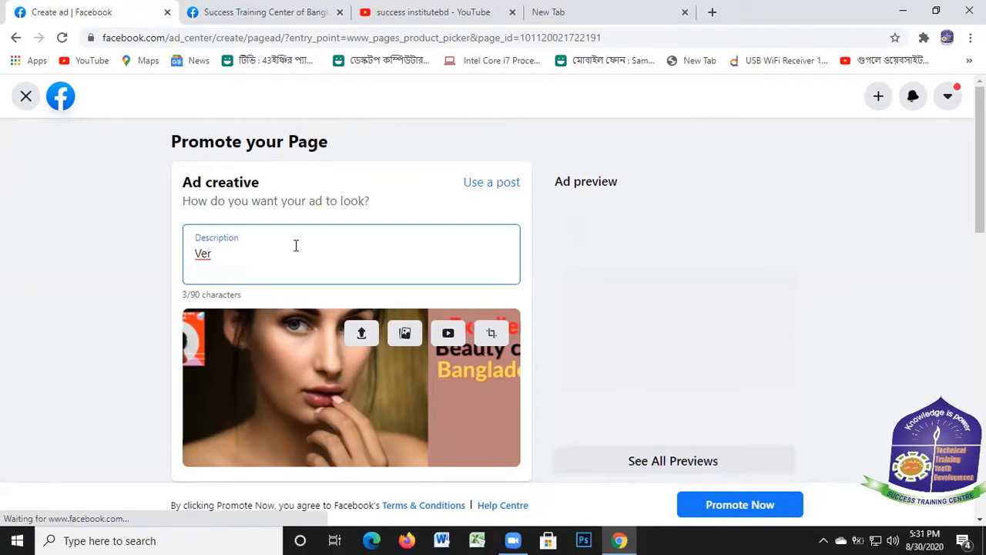
text(F)
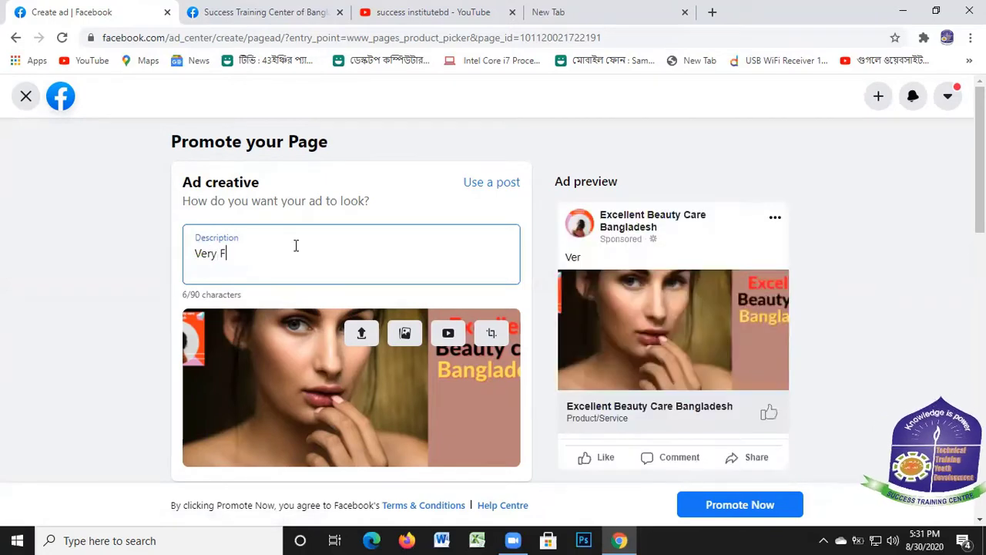
key(BackSpace)
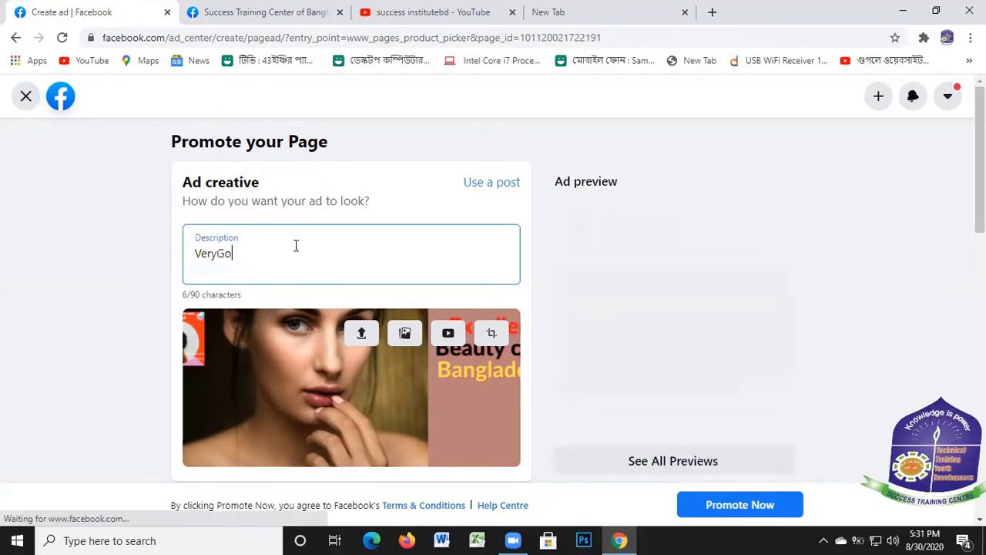
text(God)
key(BackSpace)
text(od  p)
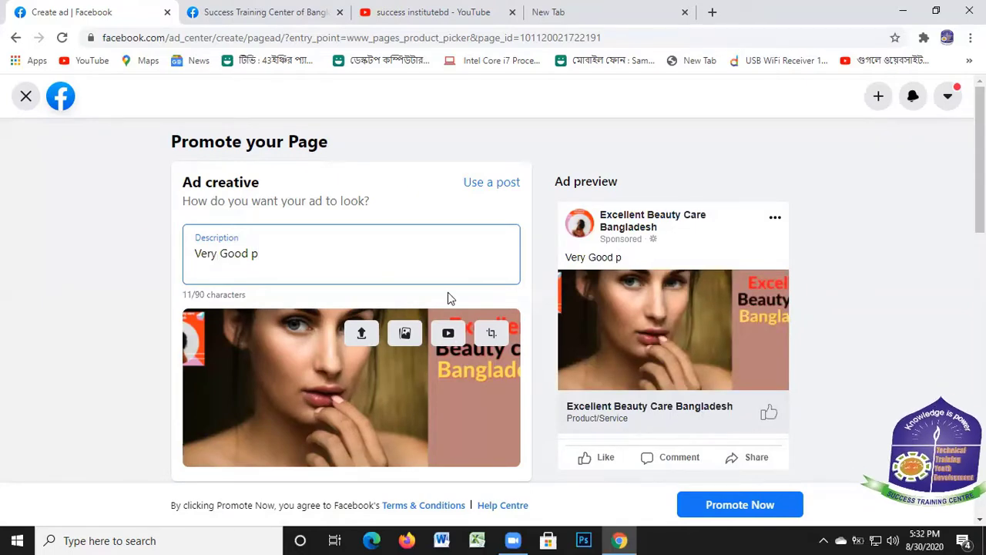
scroll(367, 373, down, 2)
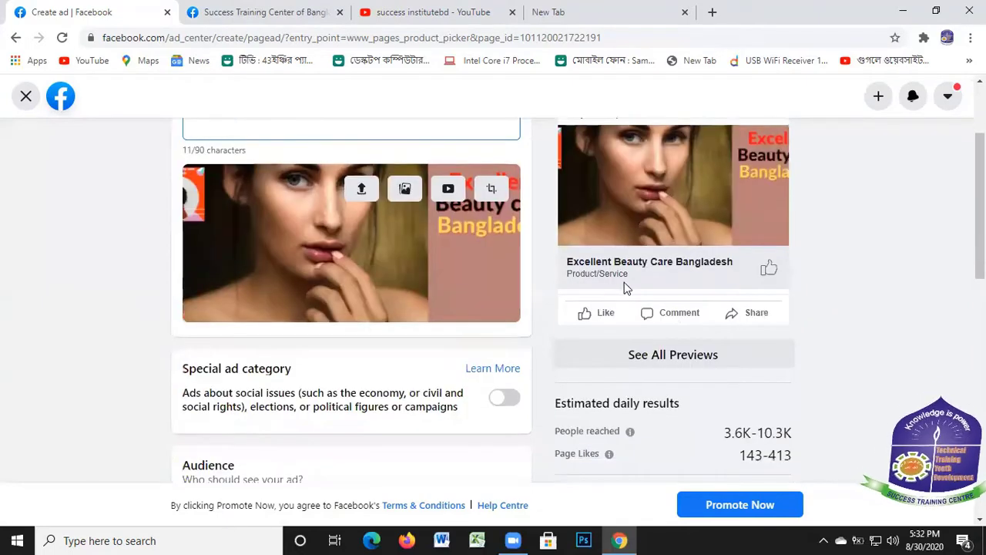
scroll(374, 266, up, 2)
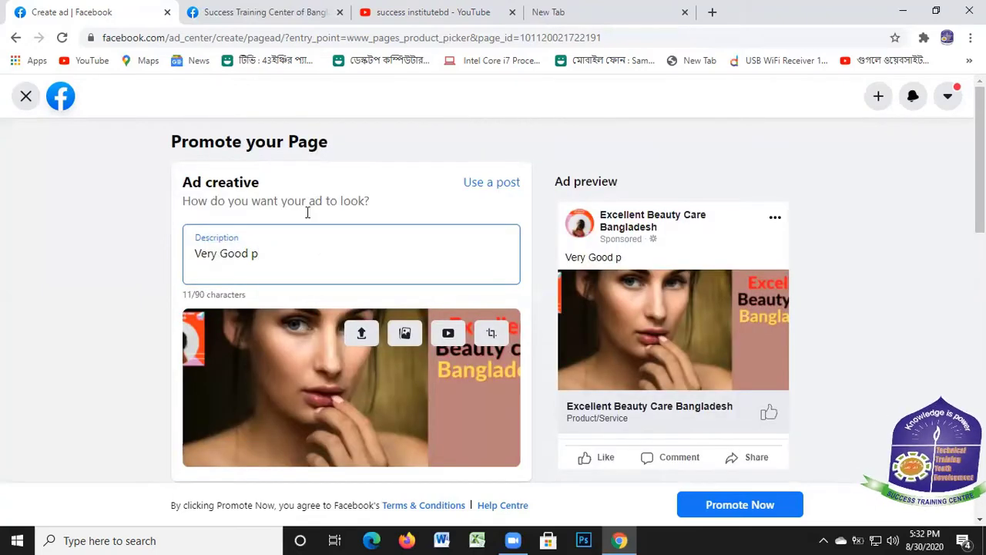
Step: Clear the ad description and rewrite it as "VeryGod"
key(BackSpace)
key(BackSpace)
key(BackSpace)
key(BackSpace)
key(BackSpace)
key(BackSpace)
key(BackSpace)
key(BackSpace)
key(BackSpace)
key(BackSpace)
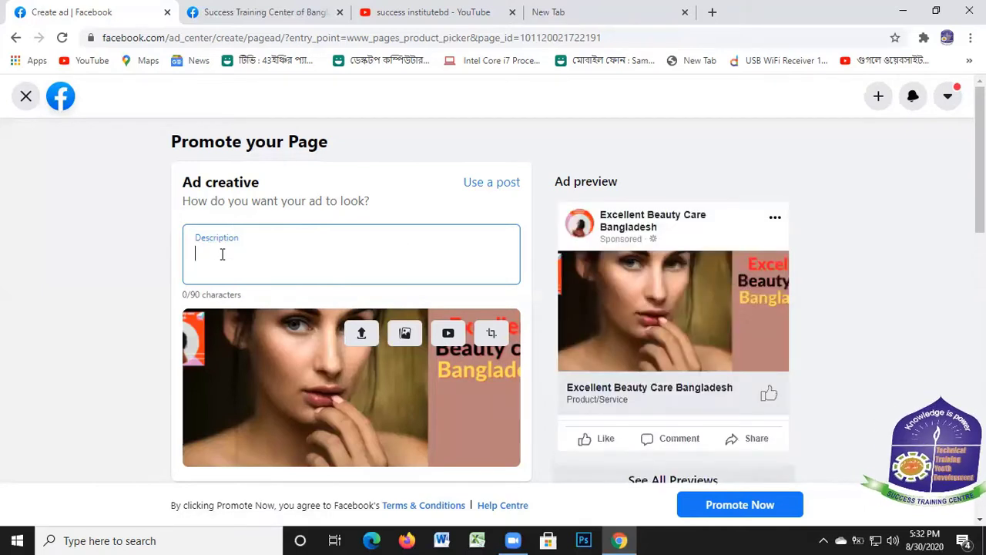
text(V)
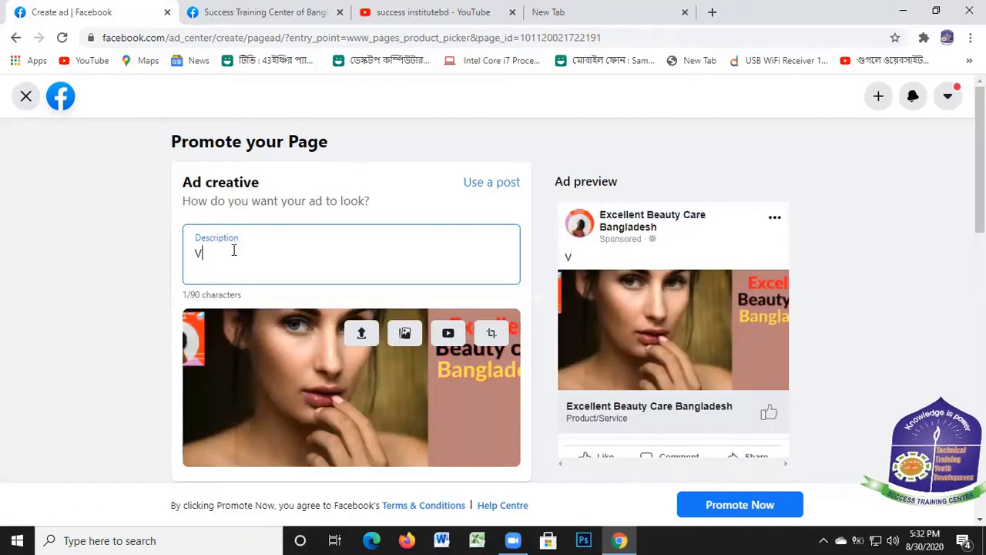
text(ery Good)
key(BackSpace)
key(BackSpace)
key(BackSpace)
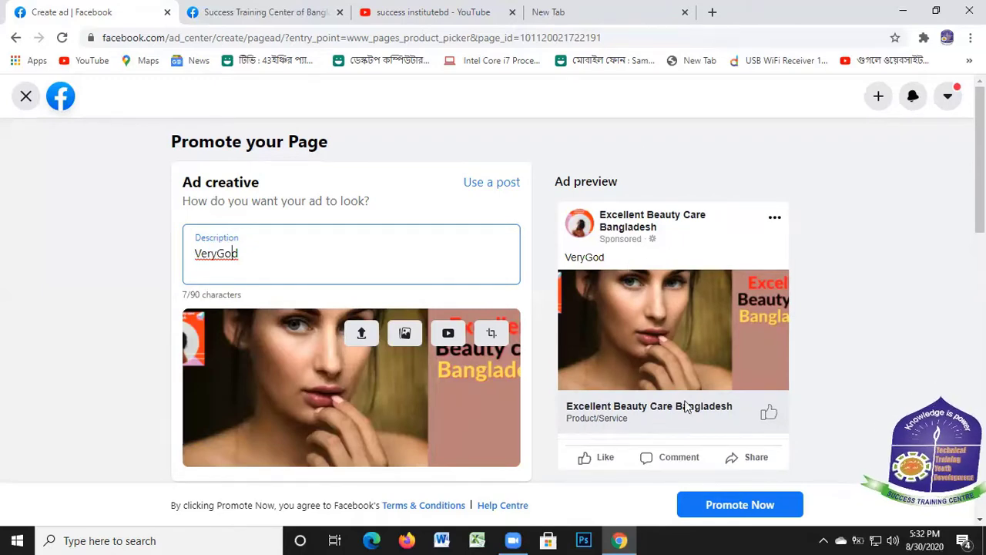
Step: Examine the page ad's creative and preview, special ad category, audience, duration, daily budget and payment method settings
scroll(721, 313, down, 2)
scroll(408, 231, up, 2)
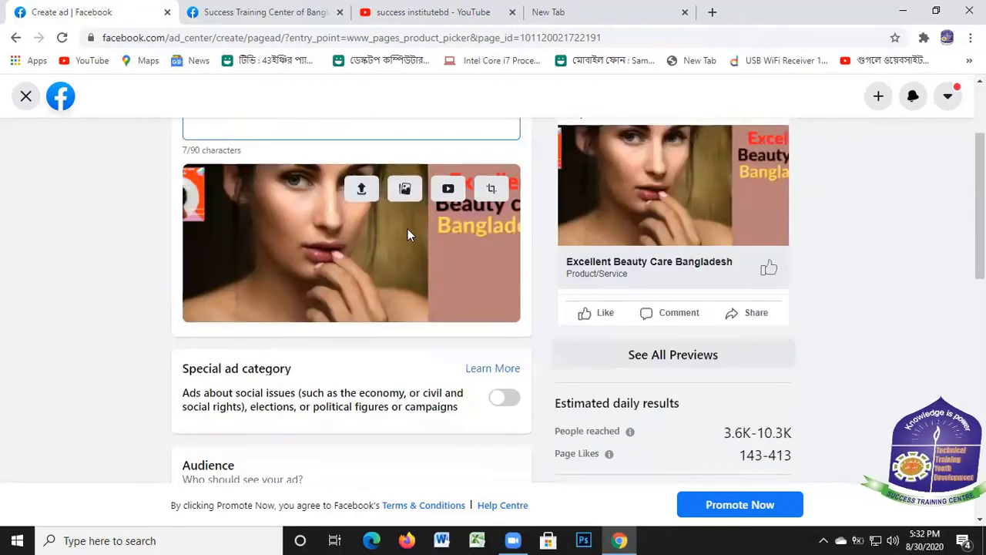
scroll(408, 234, down, 3)
scroll(438, 215, up, 3)
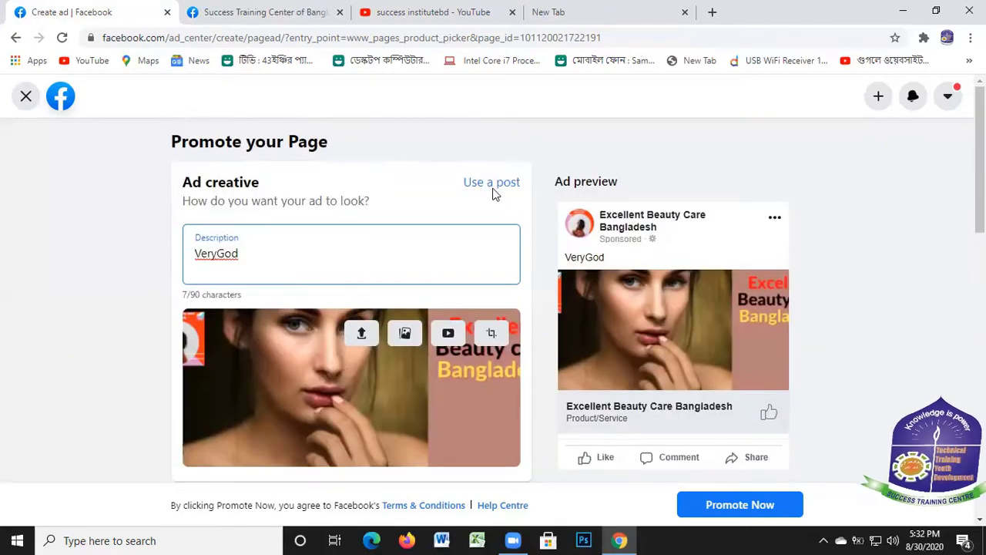
scroll(495, 193, down, 3)
scroll(732, 223, up, 3)
scroll(628, 227, down, 3)
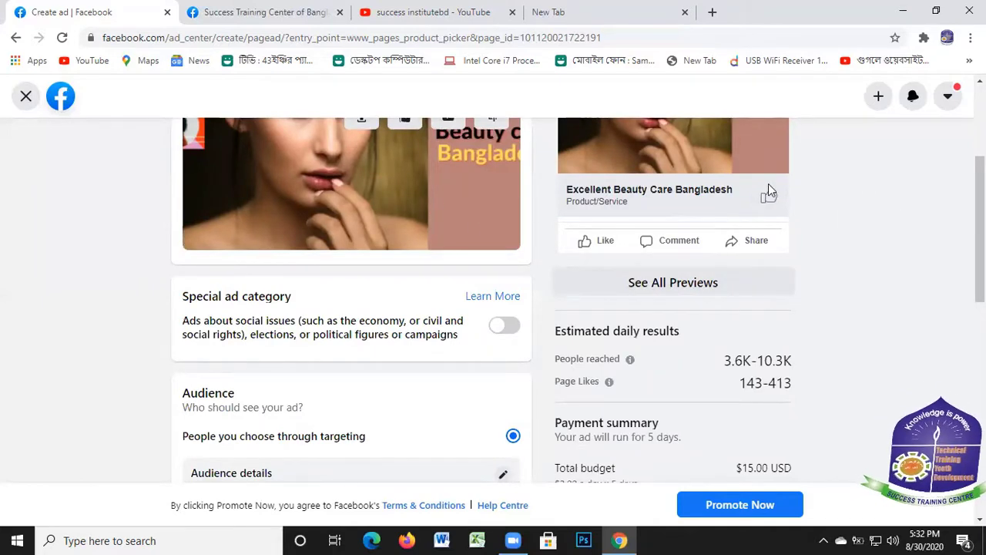
scroll(642, 379, down, 2)
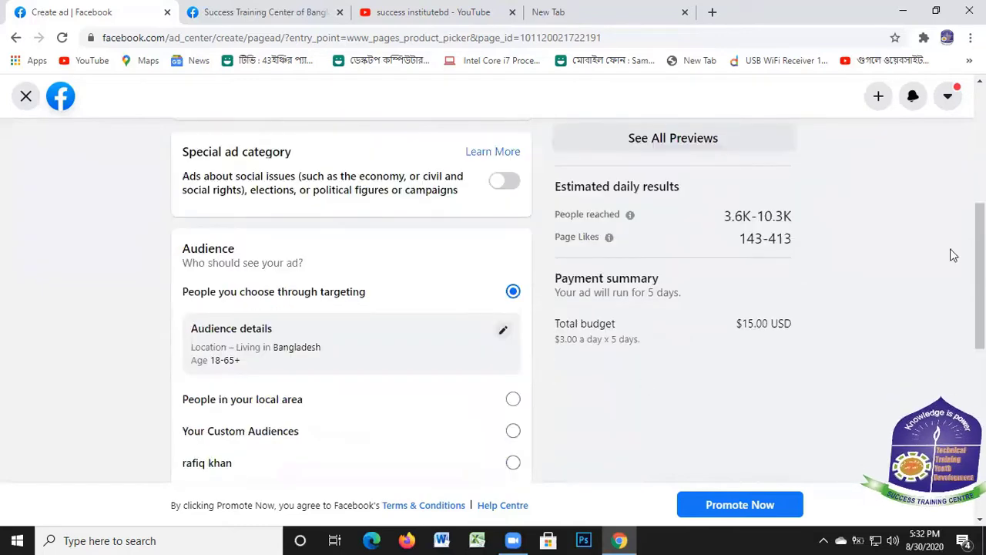
scroll(354, 285, down, 1)
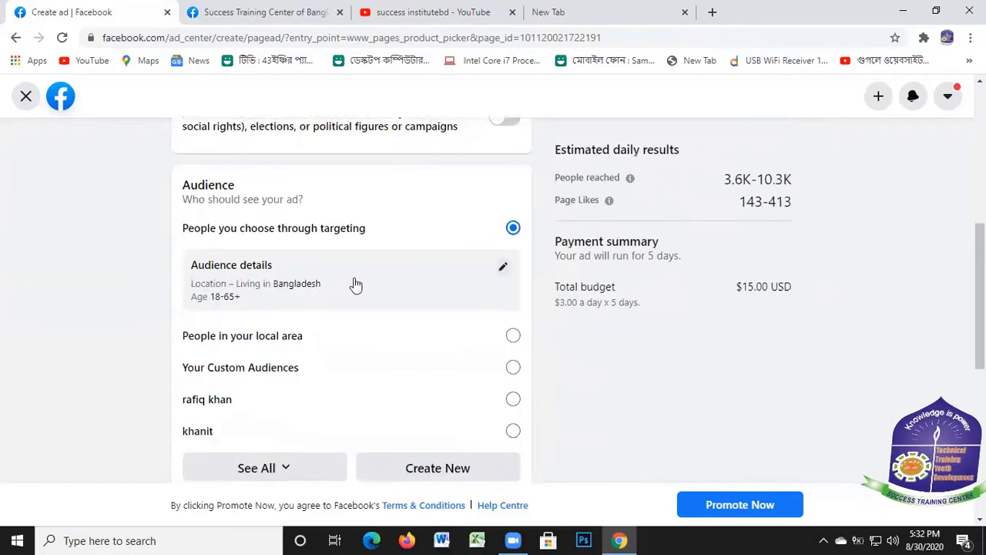
scroll(356, 285, down, 5)
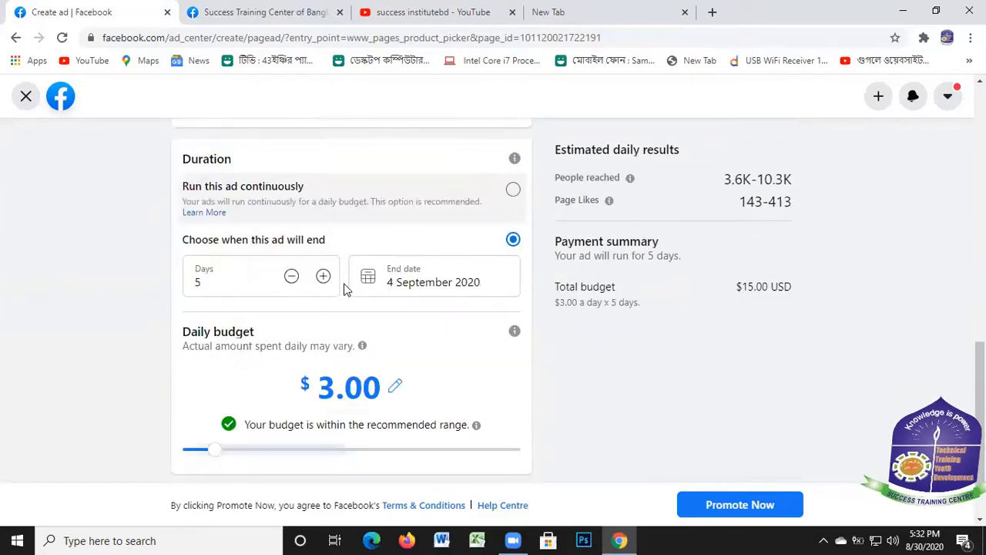
scroll(345, 288, down, 1)
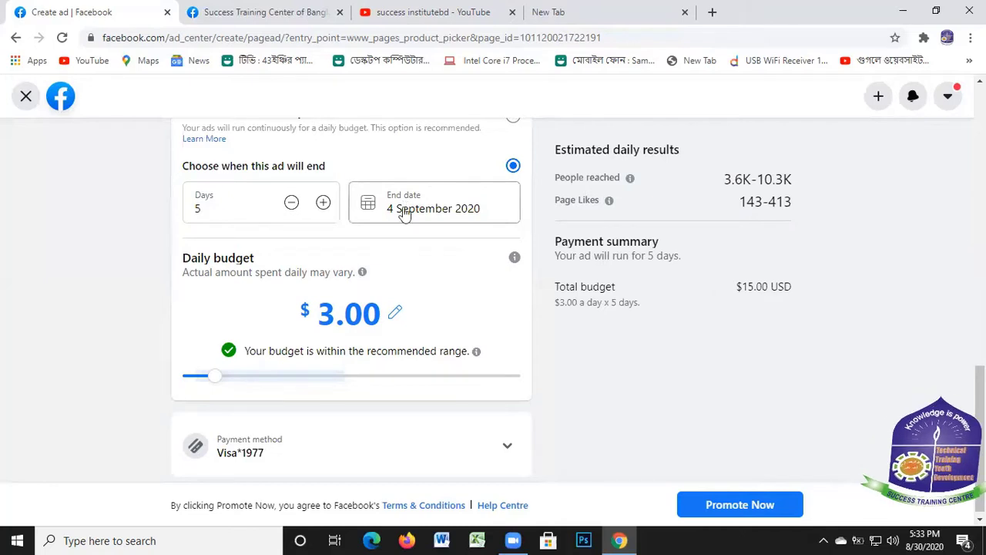
Step: Review the page ad's creative, special ad category, audience, duration and daily budget alongside the estimated daily results and payment summary
scroll(429, 210, up, 2)
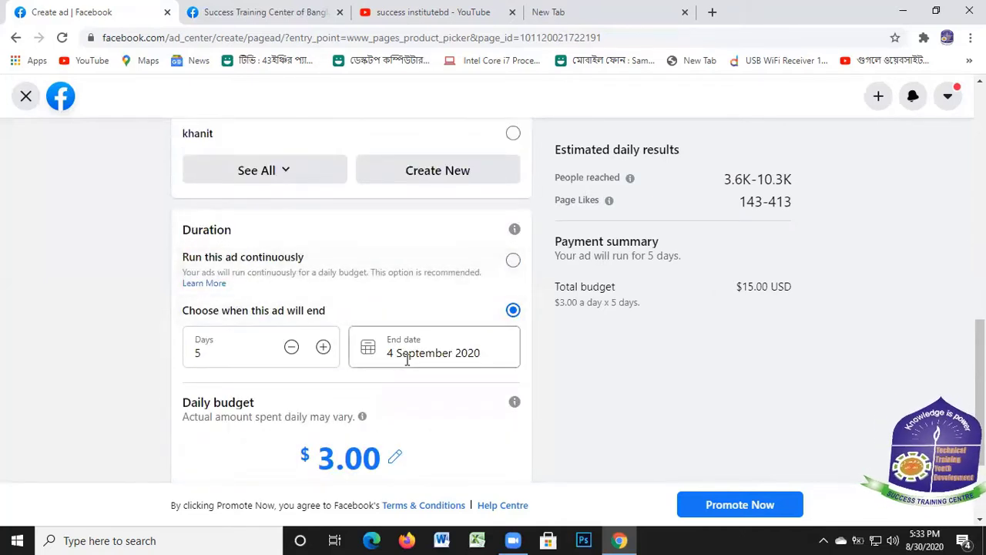
scroll(396, 304, up, 1)
scroll(315, 252, up, 2)
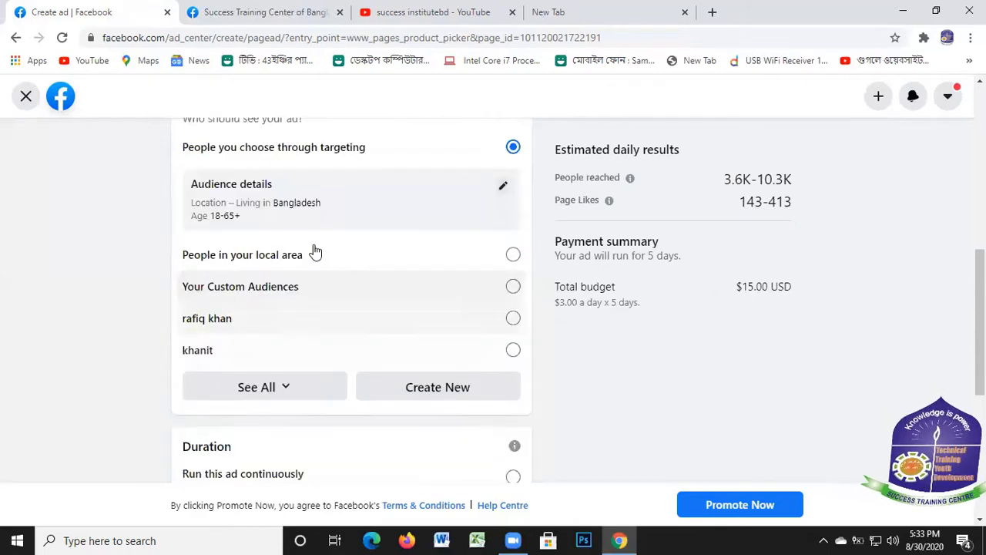
scroll(341, 228, up, 2)
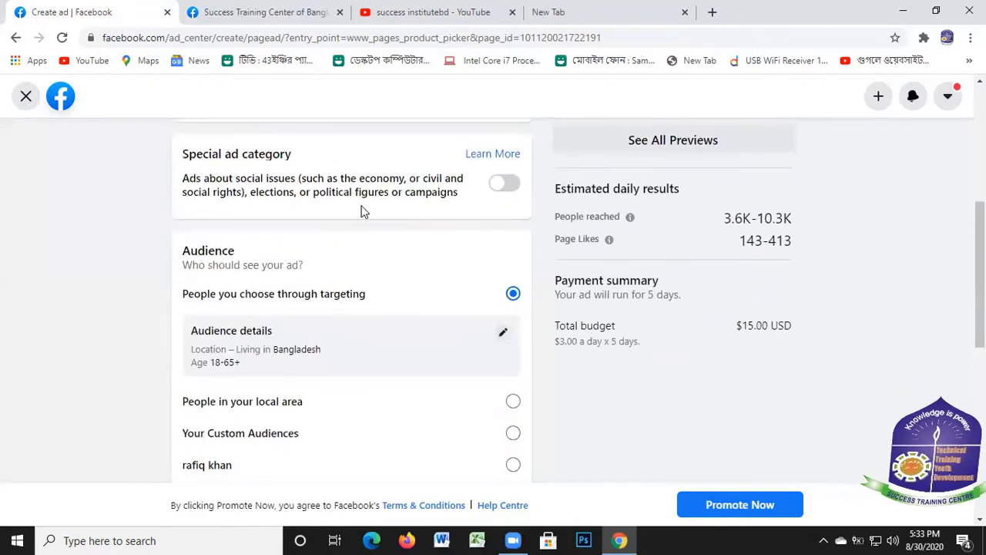
scroll(366, 214, up, 1)
scroll(339, 246, down, 3)
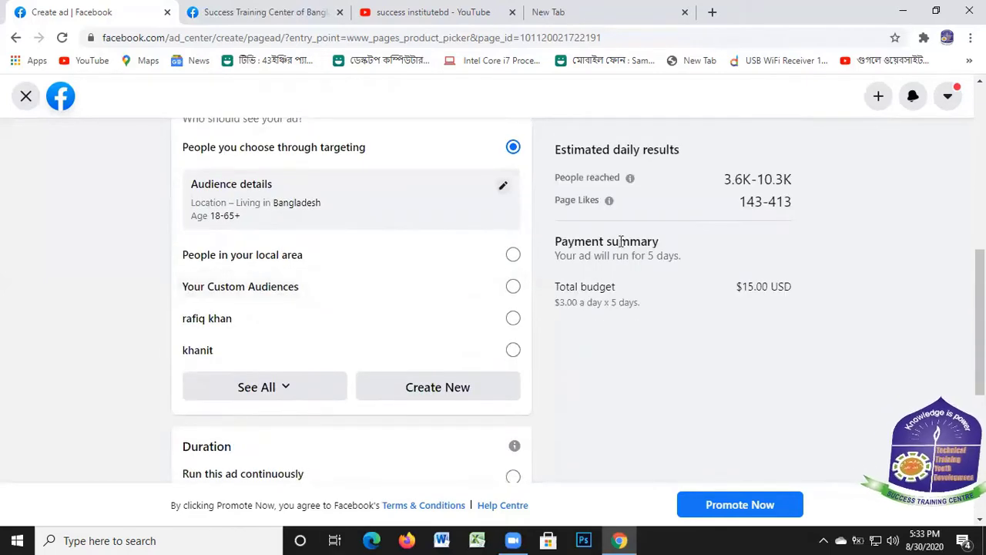
scroll(693, 219, up, 1)
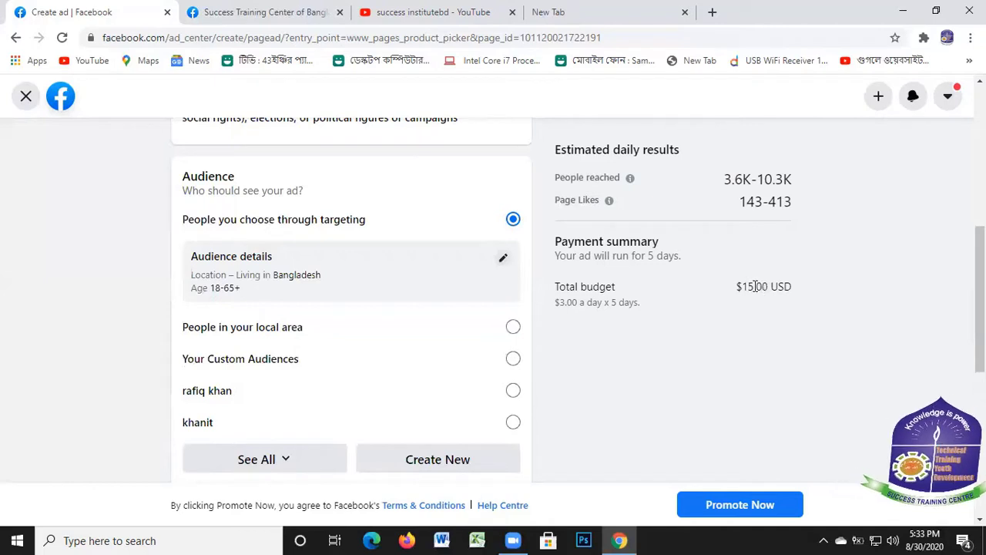
scroll(395, 338, down, 2)
scroll(351, 310, down, 2)
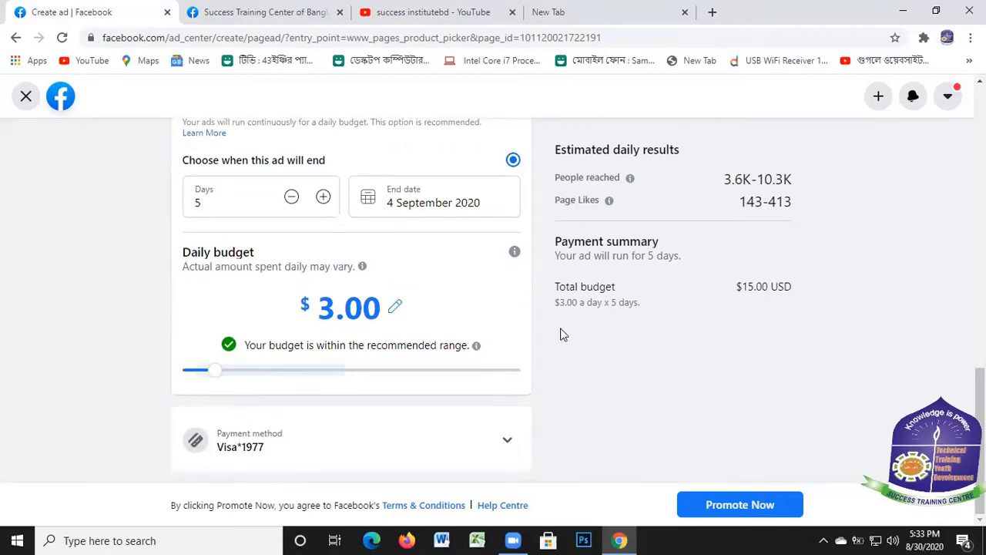
scroll(463, 252, up, 5)
scroll(463, 251, up, 5)
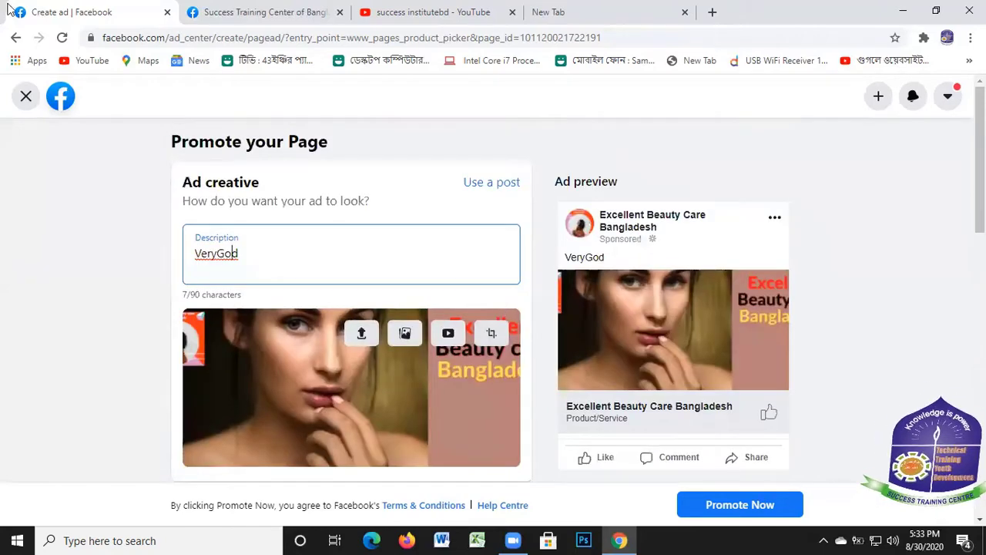
Step: Discard the Promote your Page ad, return to the Excellent Beauty Care Bangladesh page and look over its management options
click(14, 40)
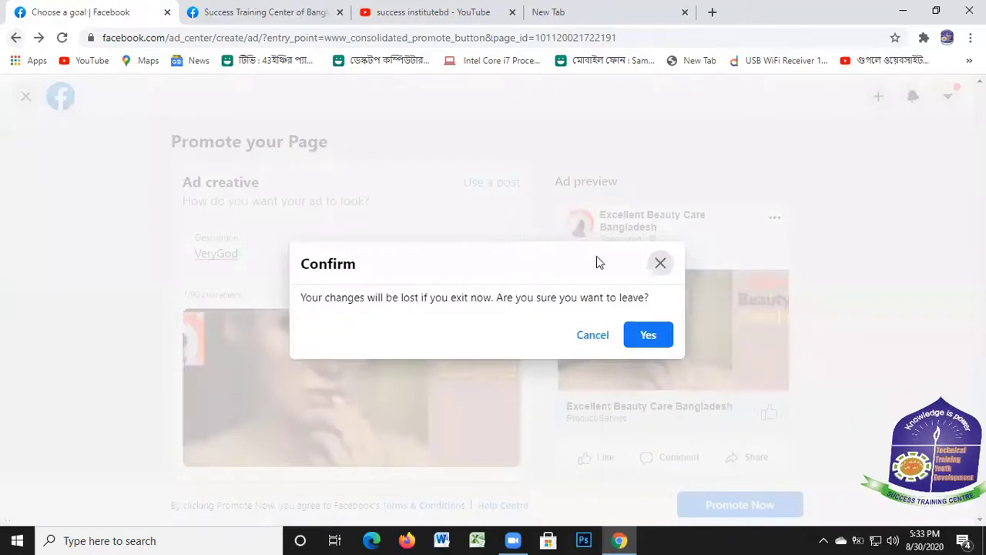
click(651, 335)
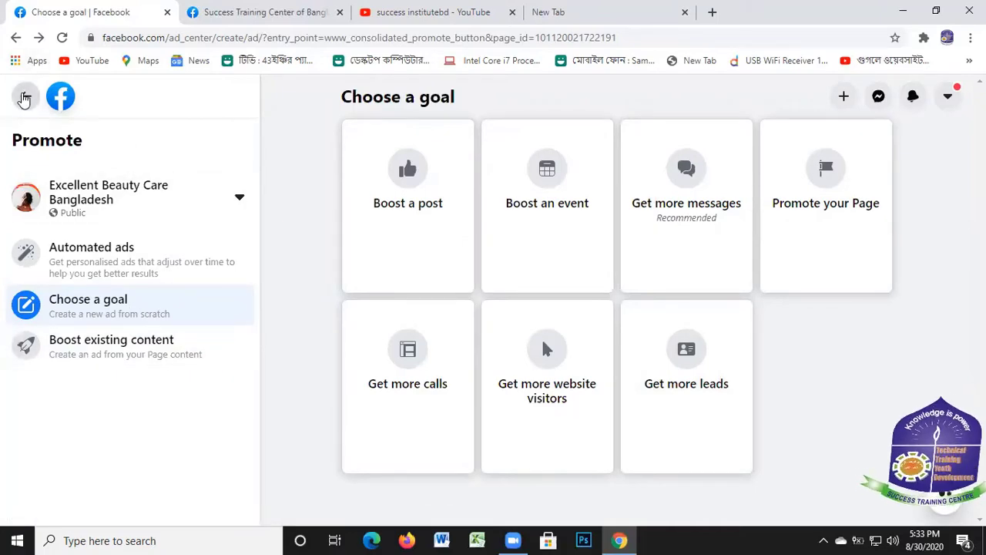
click(25, 98)
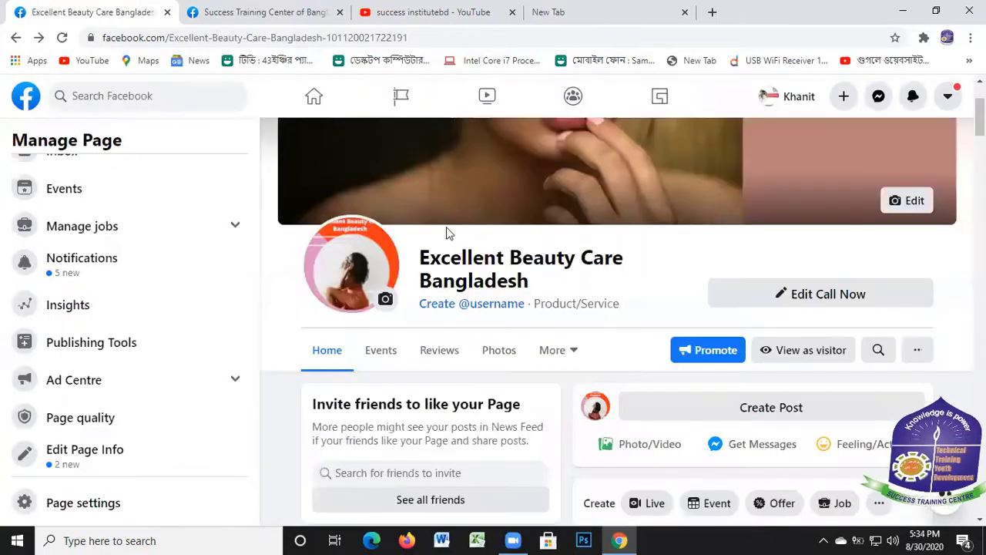
scroll(458, 343, down, 5)
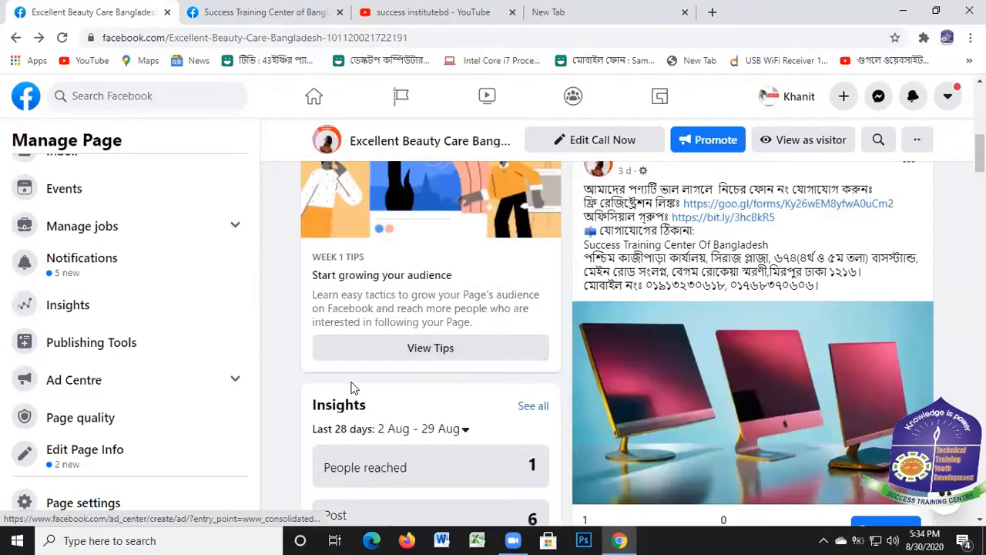
scroll(437, 354, up, 6)
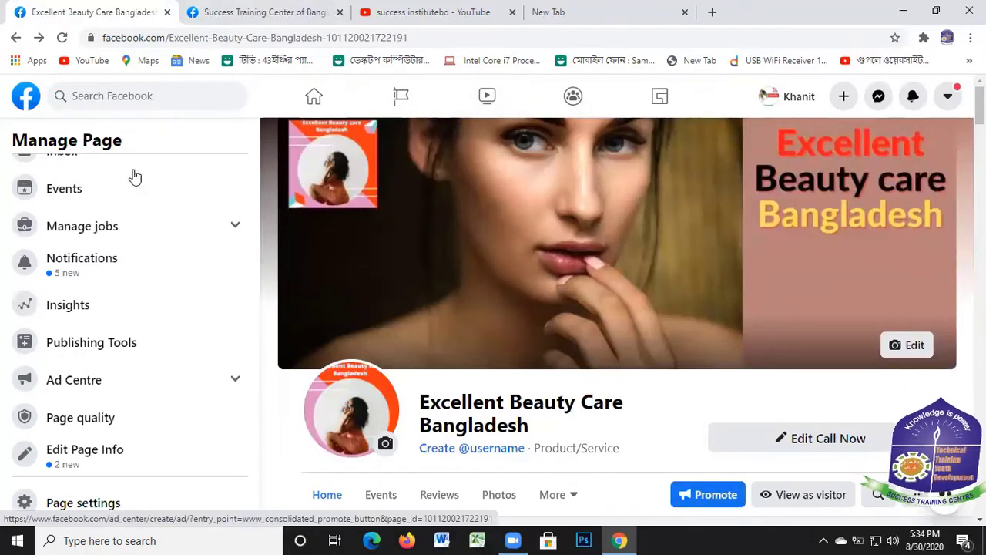
scroll(116, 324, up, 1)
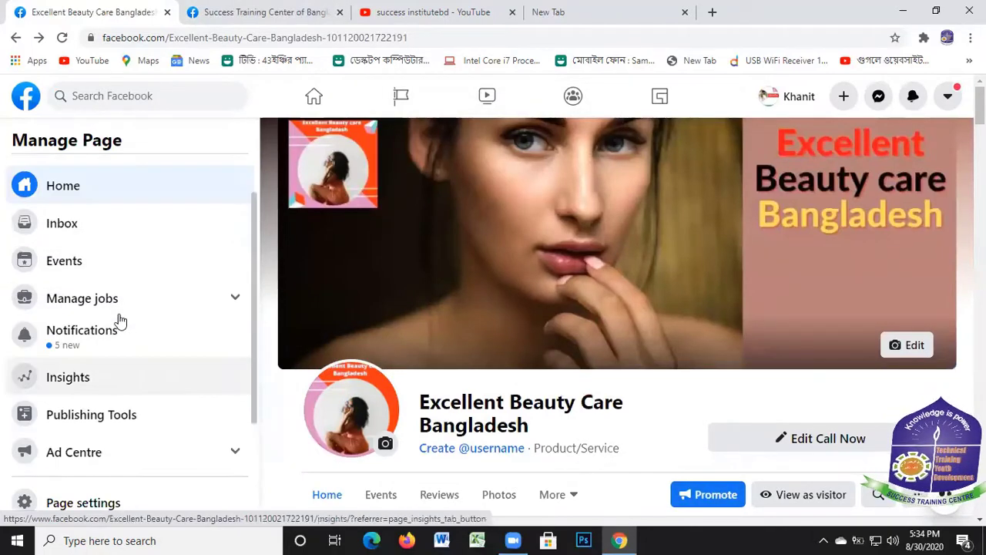
scroll(121, 331, down, 2)
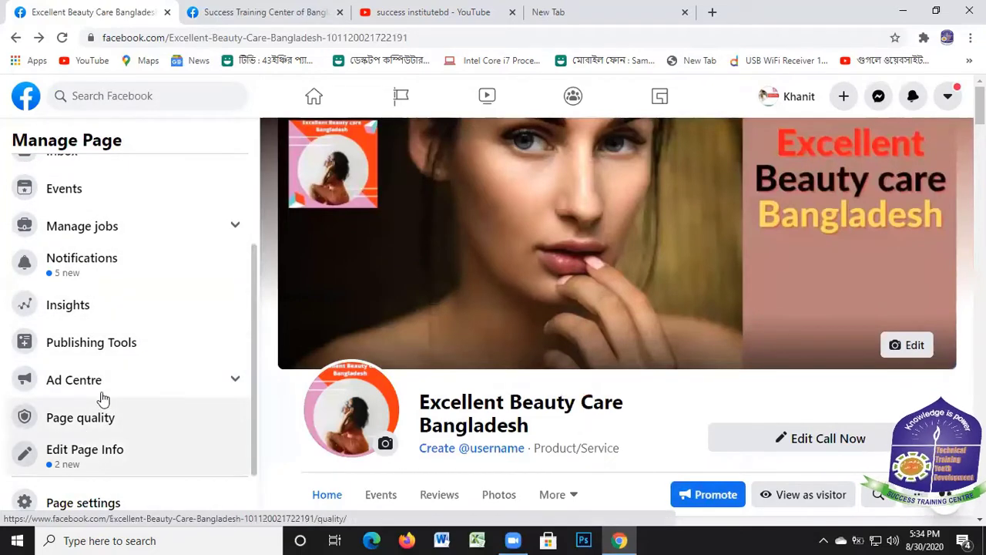
scroll(110, 409, up, 2)
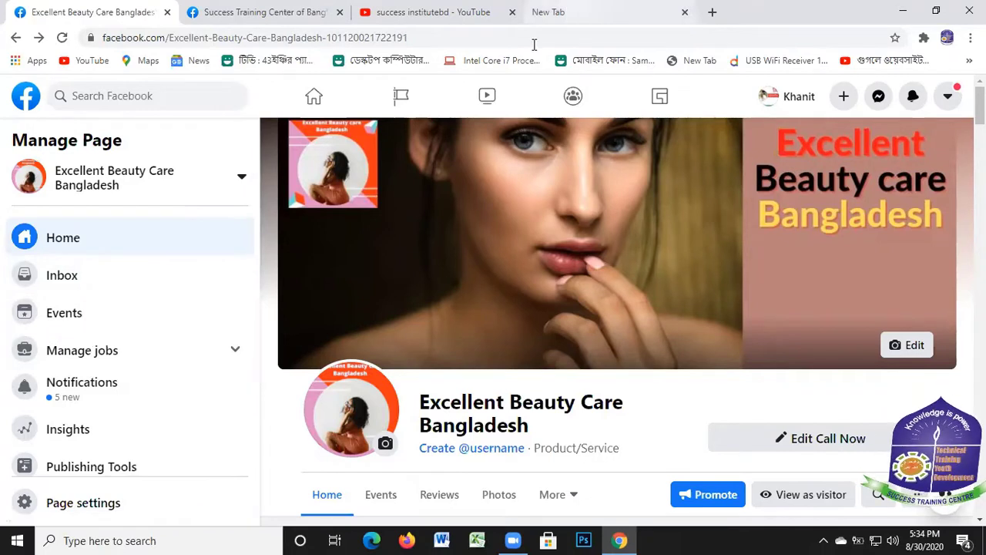
Step: Open Facebook Business Manager at business.facebook.com/home/accounts in the empty browser tab, using the previously visited address
click(569, 14)
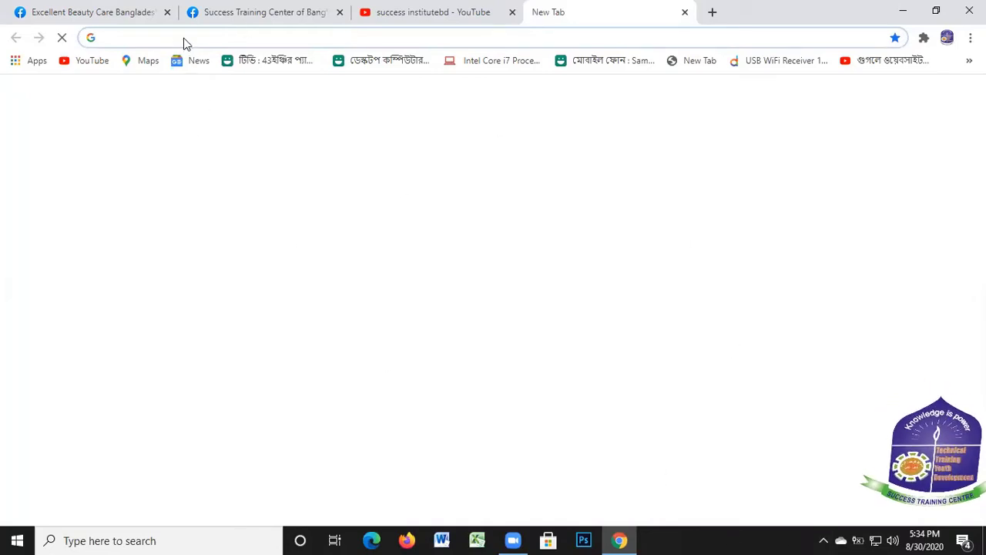
text(bu)
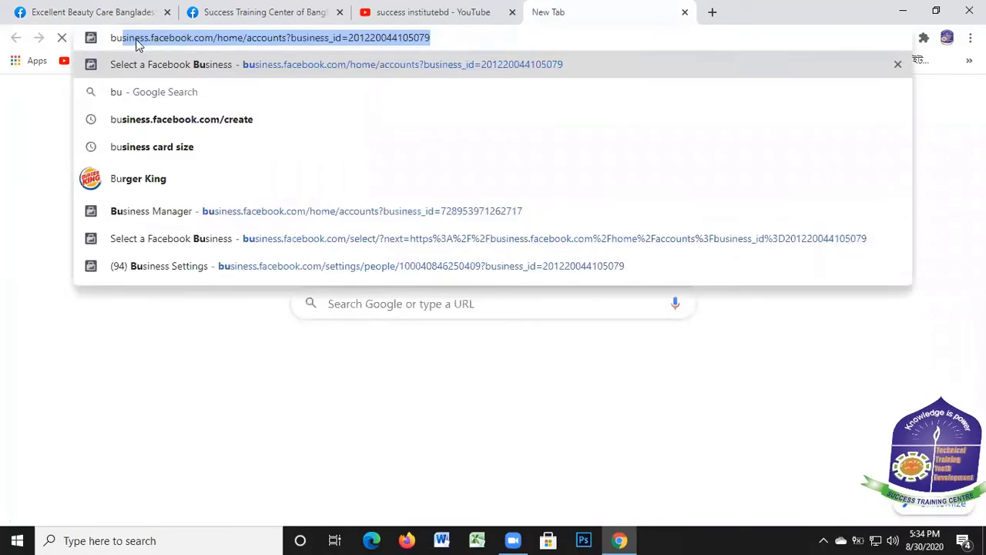
key(Return)
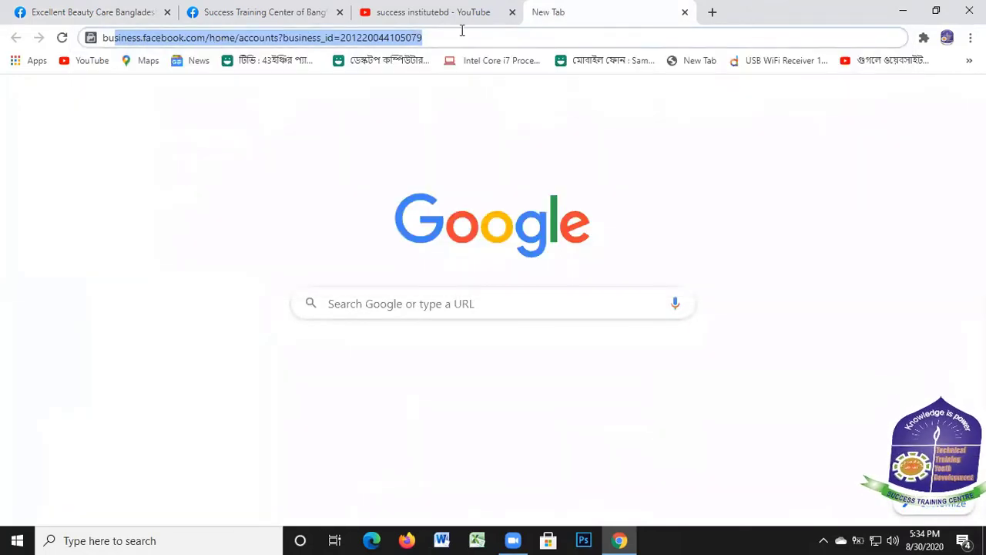
click(437, 37)
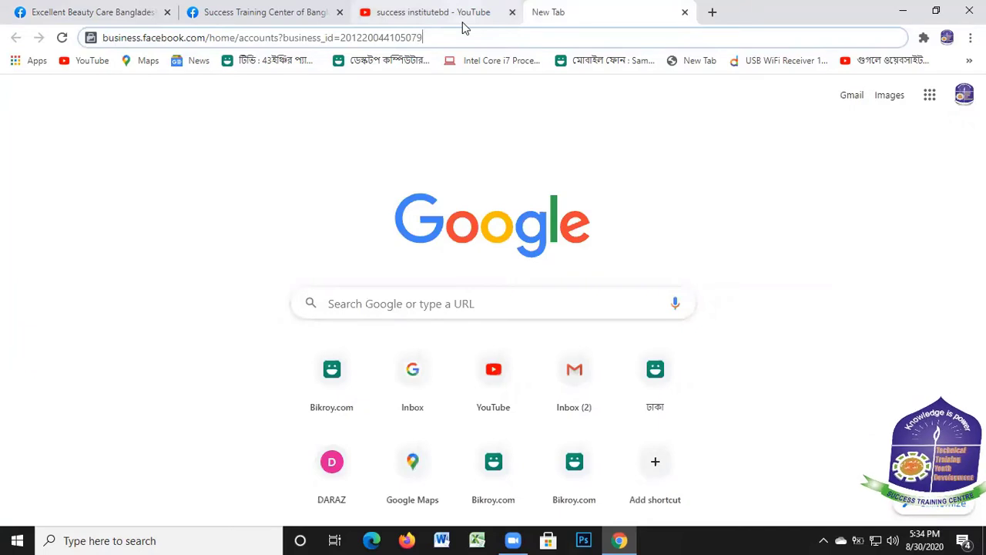
key(Return)
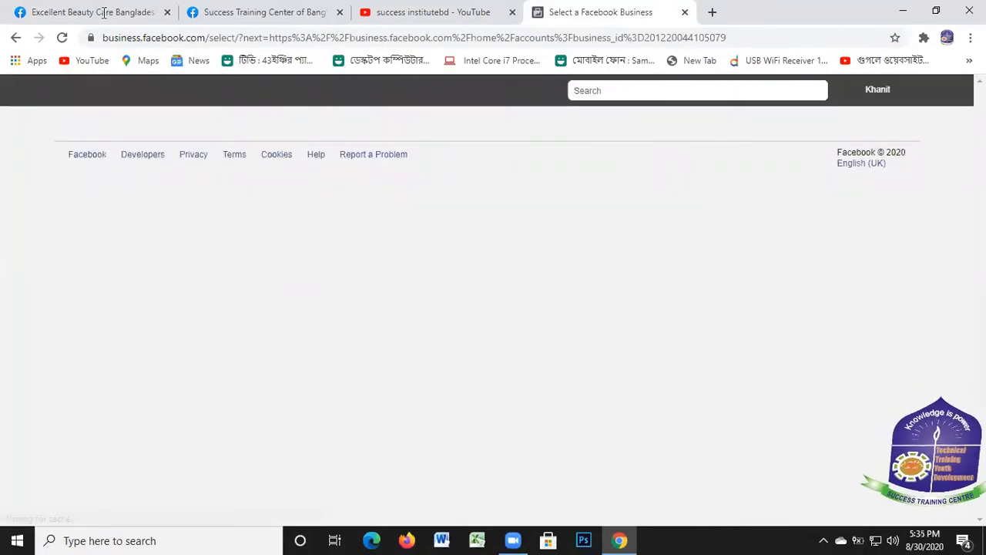
Step: Look over the Excellent Beauty Care Bangladesh page's friend invitation section, pinned post and Insights summary
click(128, 15)
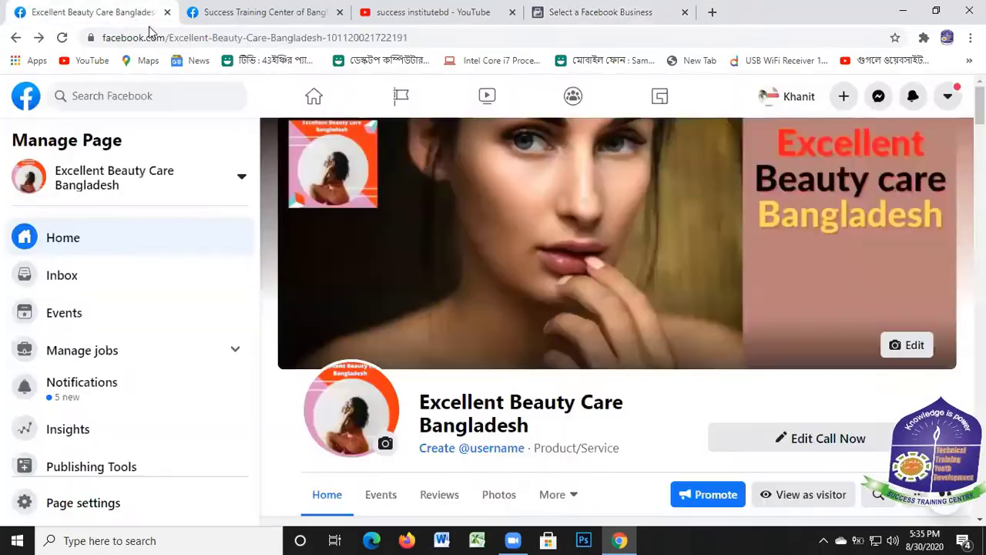
scroll(531, 298, down, 7)
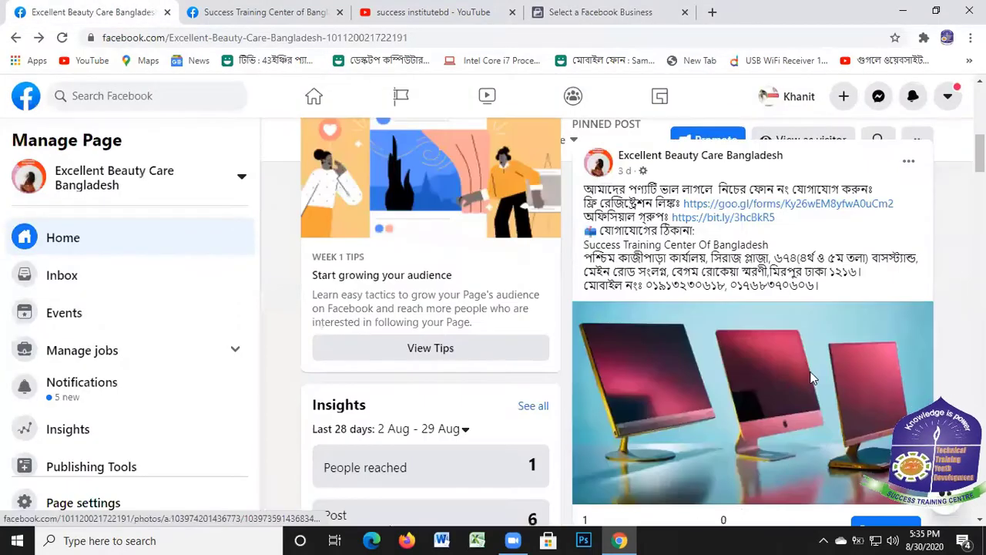
scroll(771, 324, down, 3)
scroll(725, 309, up, 3)
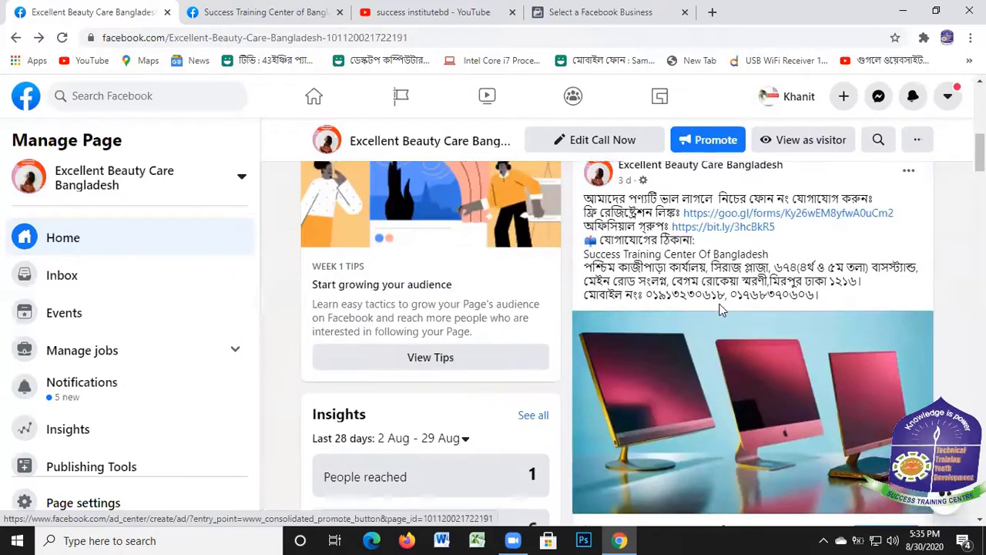
scroll(720, 309, up, 1)
scroll(482, 347, up, 3)
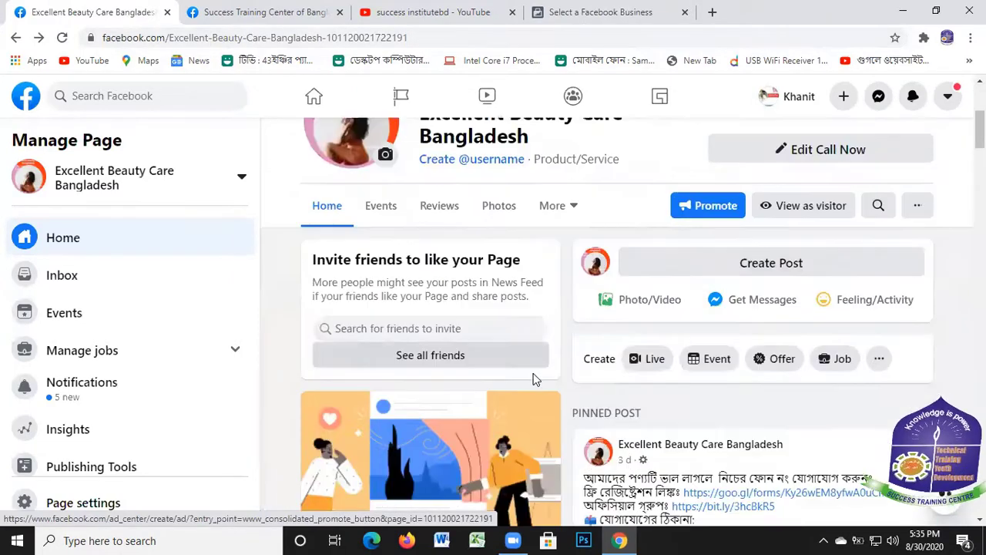
scroll(498, 398, down, 5)
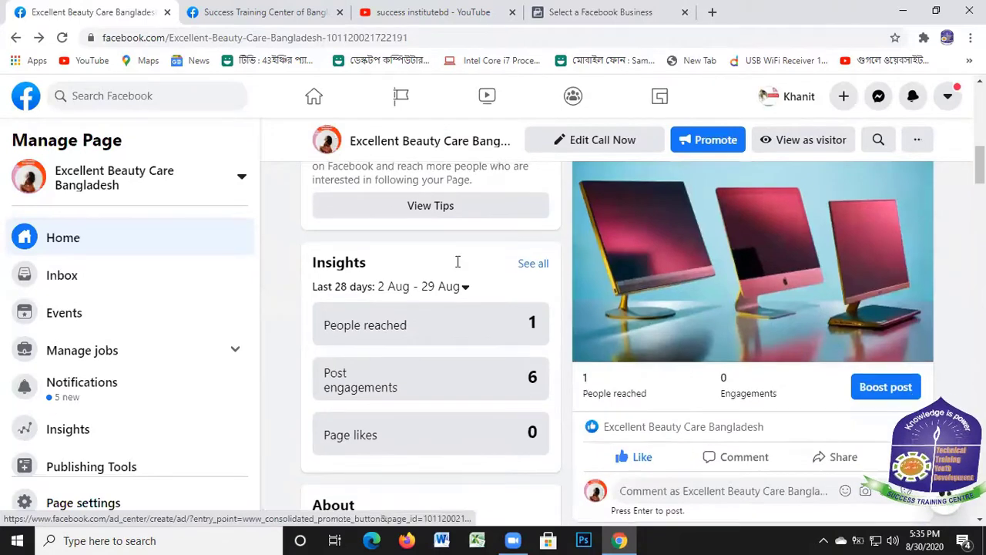
scroll(458, 258, up, 5)
Step: Return to Business Manager's business selection and open the Khan It Bangladesh Ltd 2011 business
click(590, 11)
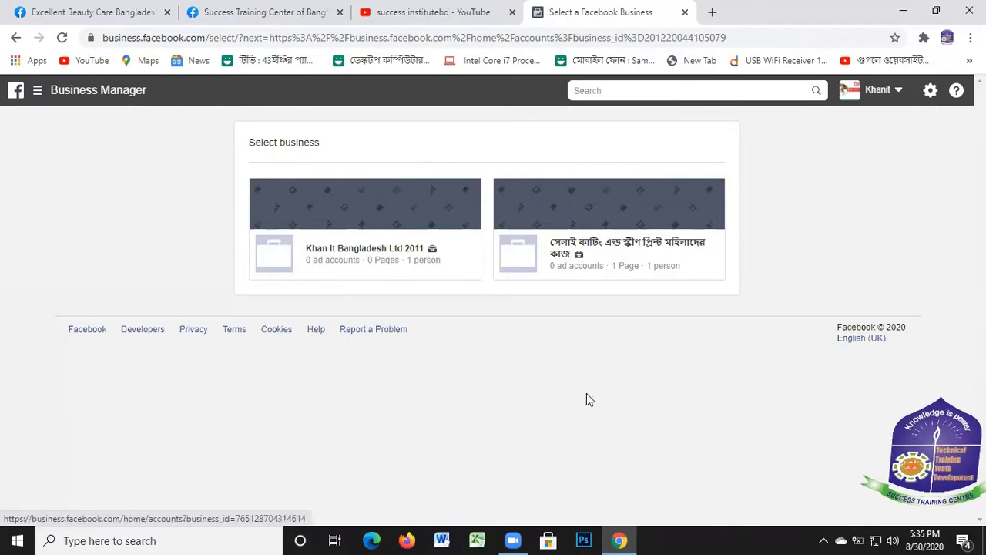
click(327, 252)
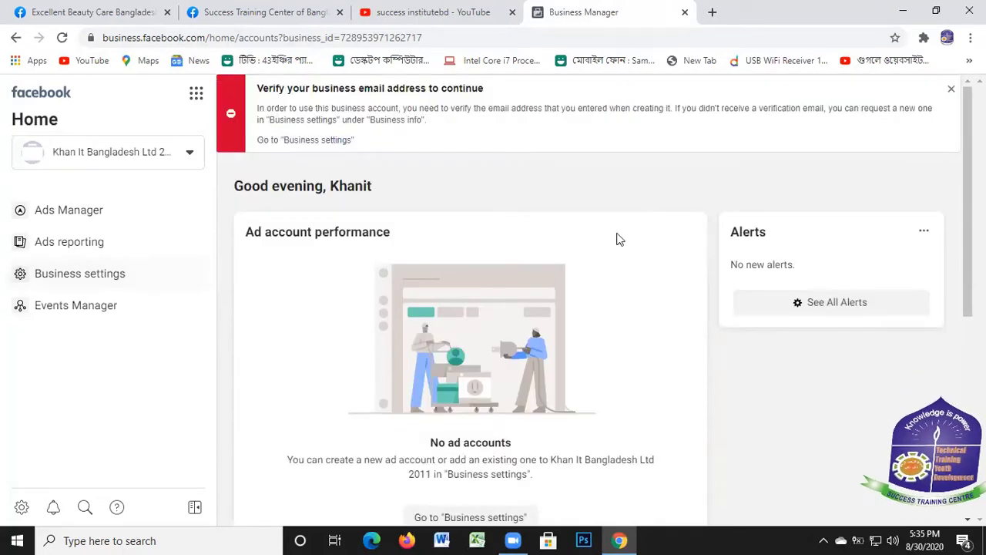
Step: Examine the ad account performance and Pages sections and the Alerts options on the Business Manager home page
scroll(419, 318, down, 5)
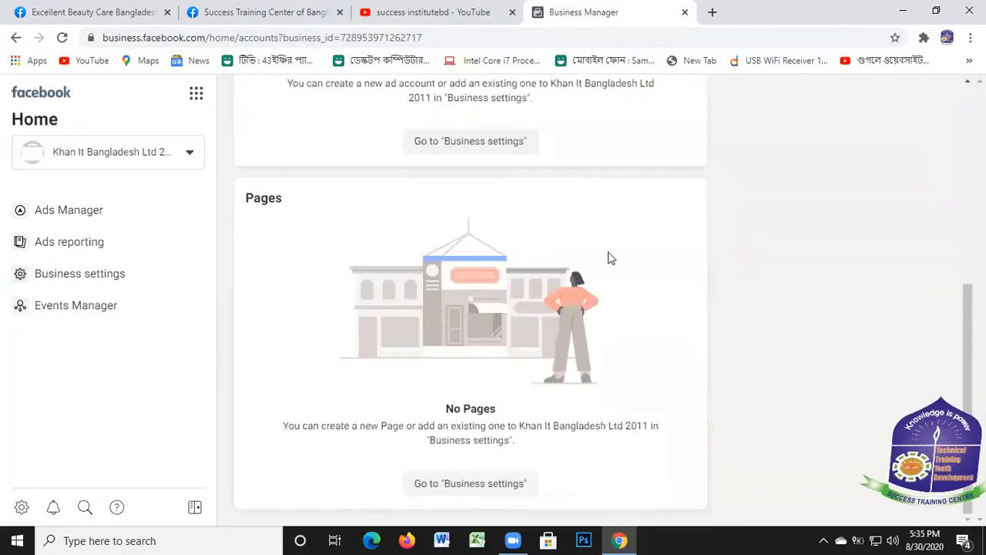
scroll(721, 193, up, 5)
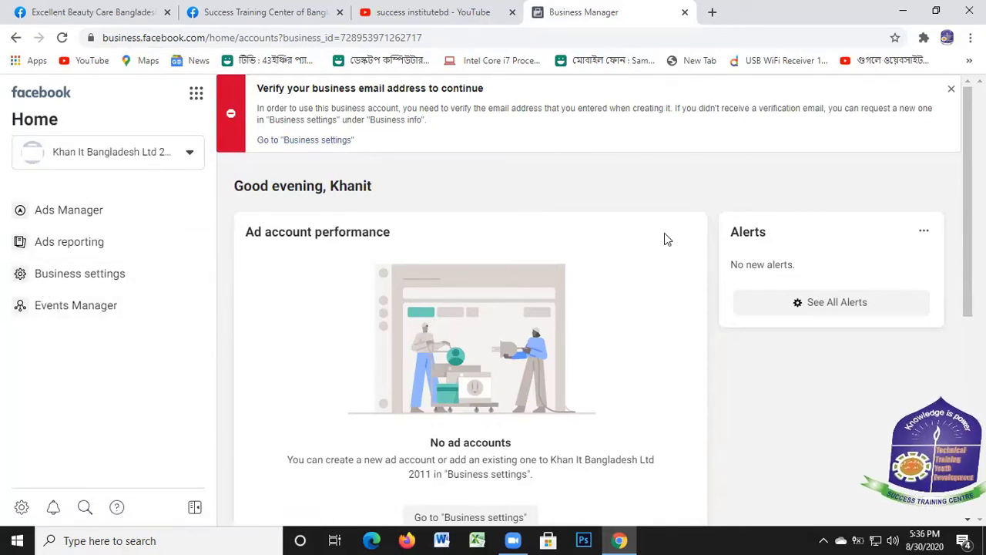
scroll(586, 293, down, 5)
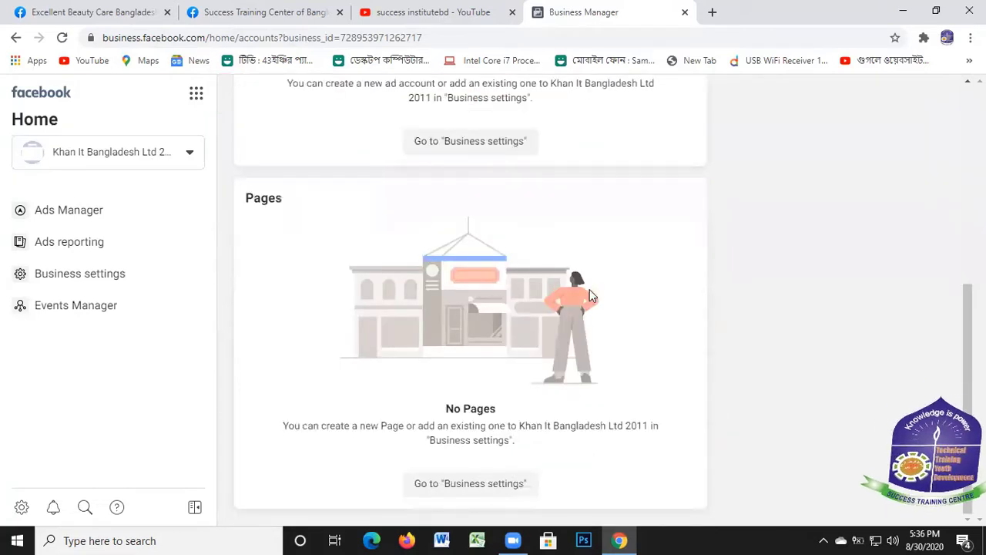
scroll(603, 286, up, 4)
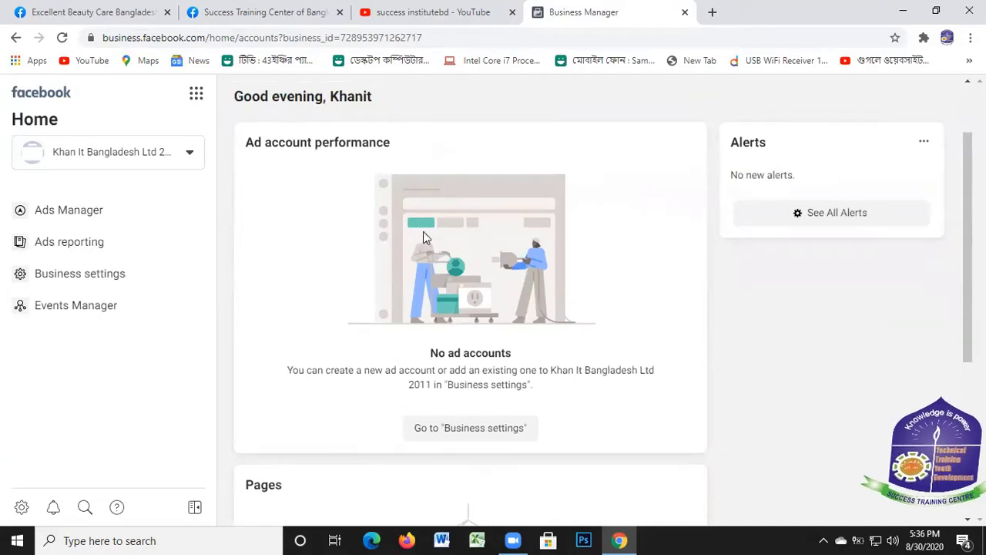
scroll(462, 309, down, 4)
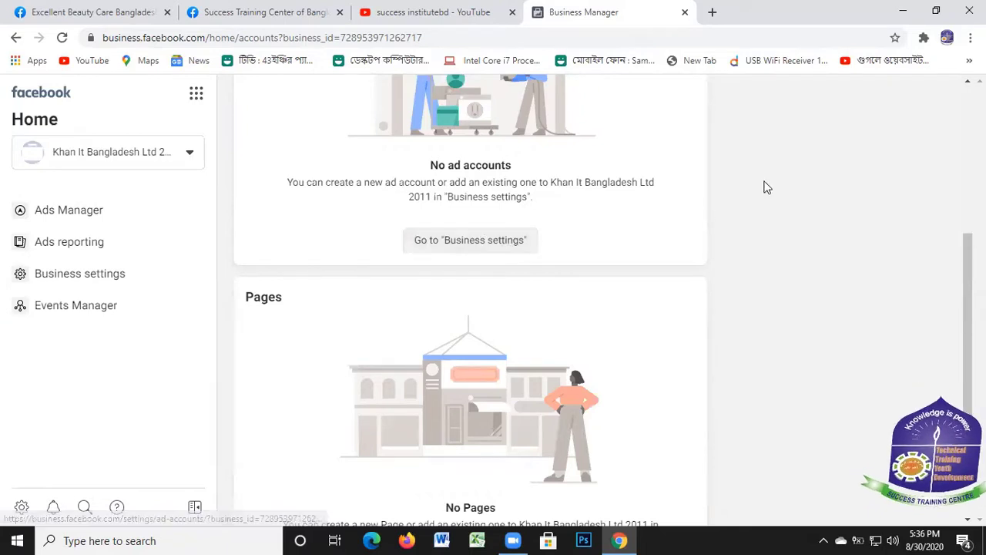
scroll(774, 204, up, 4)
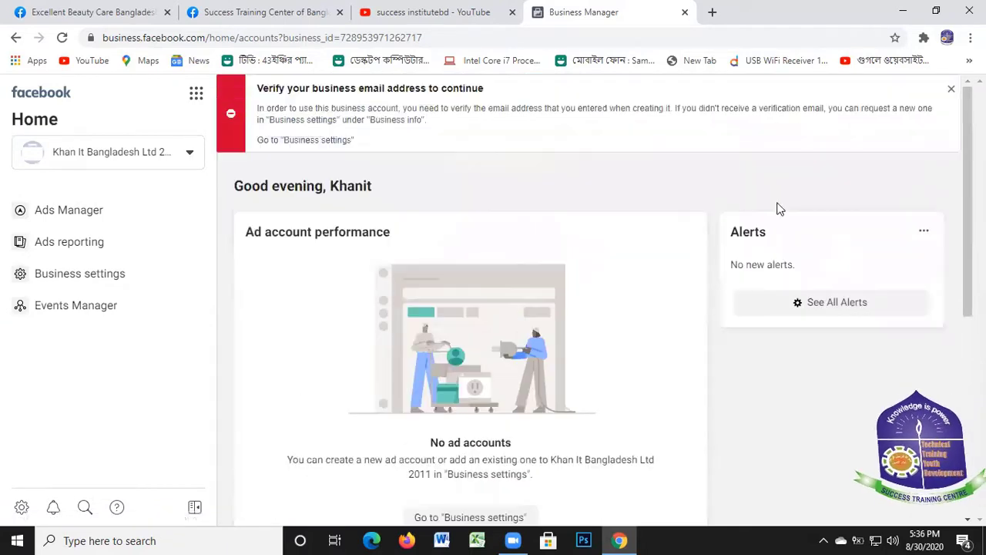
click(925, 234)
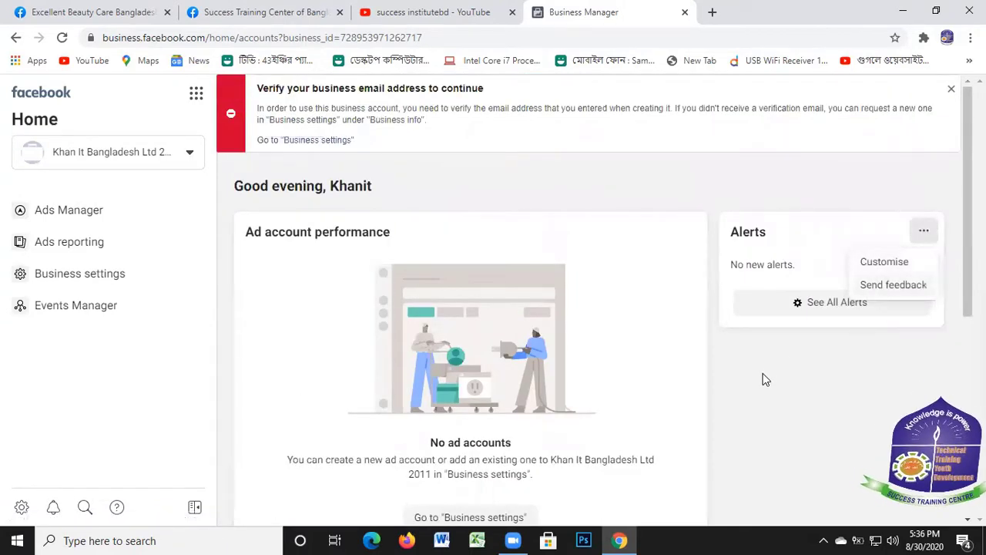
click(839, 334)
scroll(347, 205, down, 2)
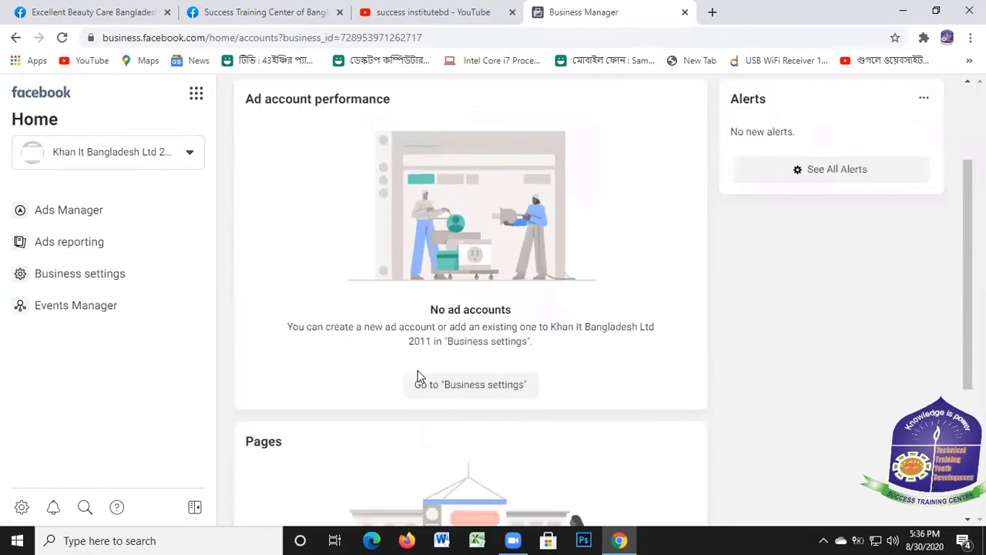
Step: Open the business's Ad accounts settings, view the form for adding an existing ad account by ID, and close it unfilled
click(446, 386)
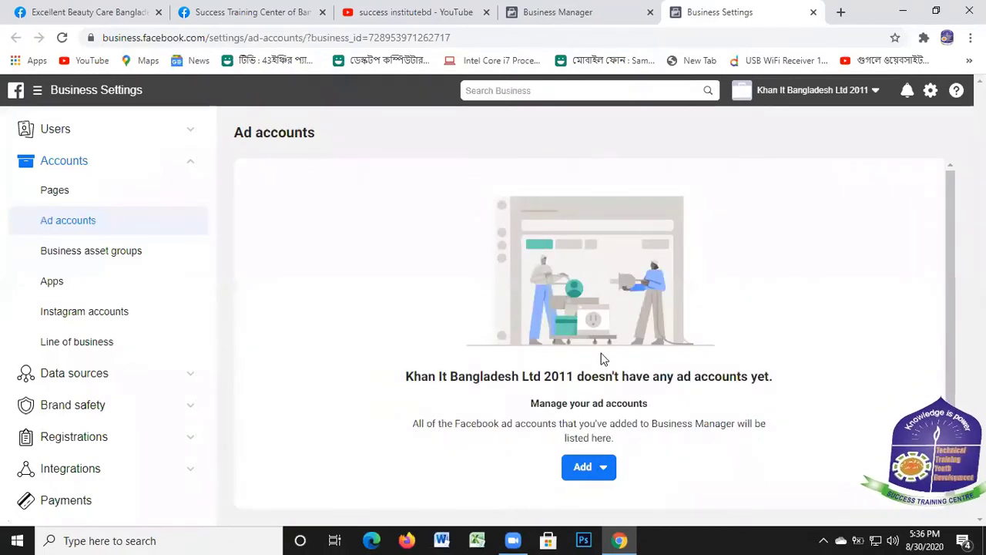
scroll(77, 339, down, 2)
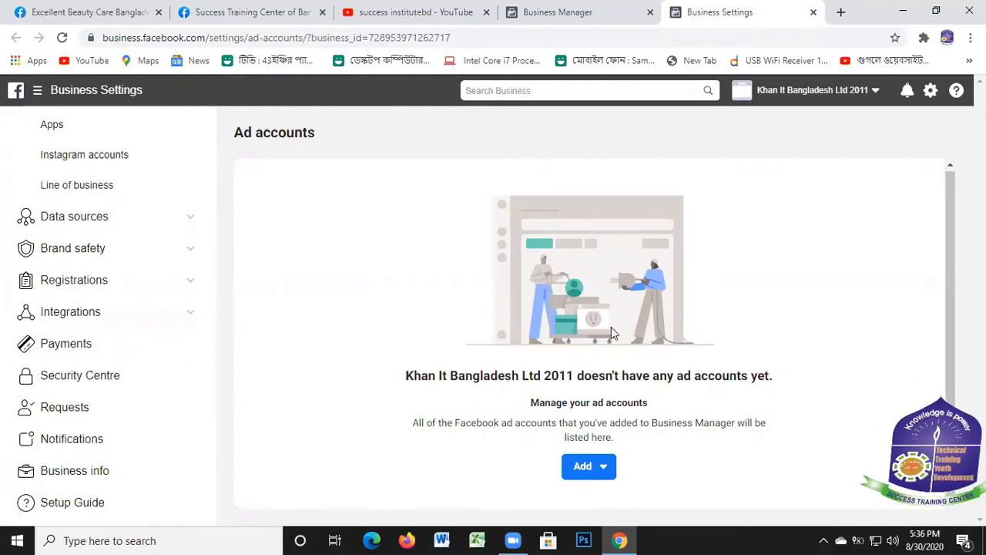
click(586, 467)
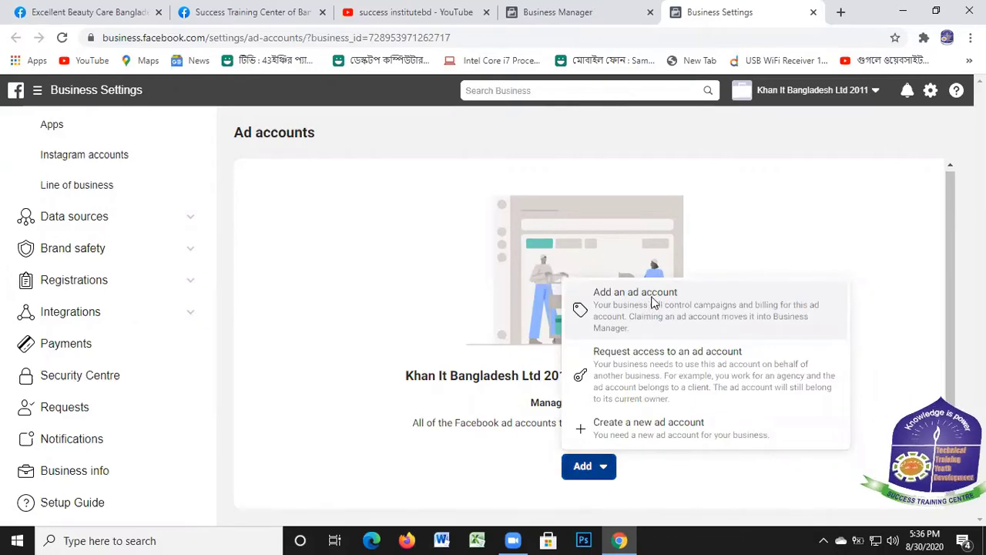
click(653, 303)
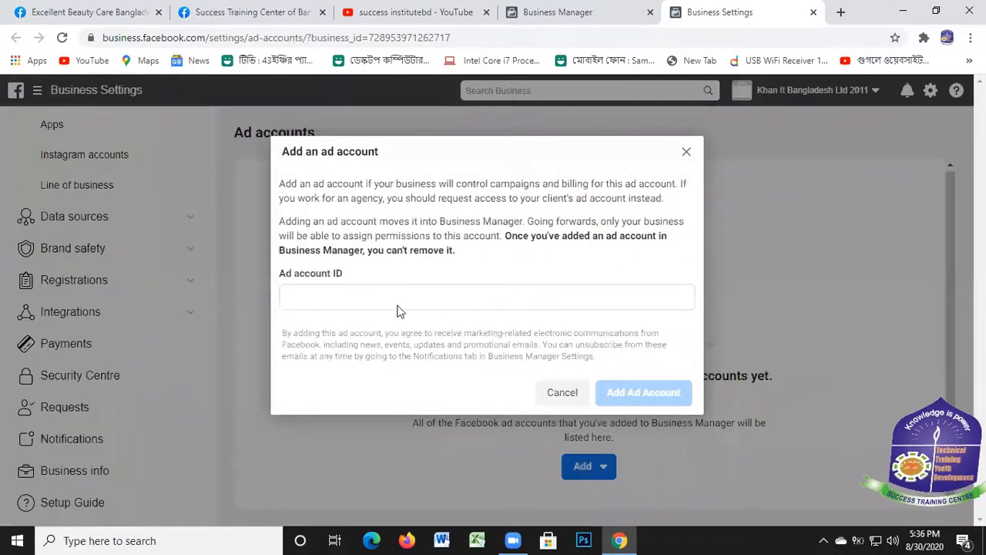
click(332, 295)
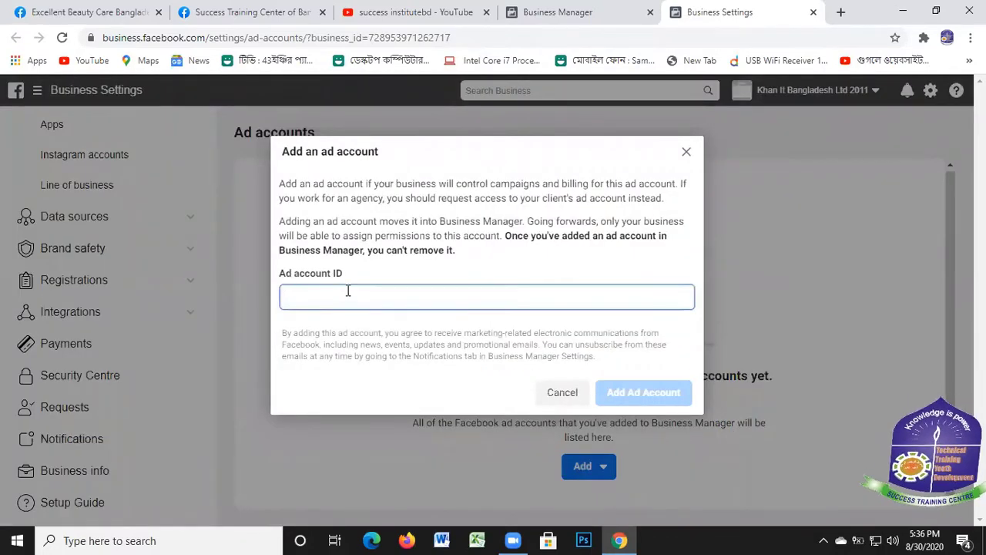
click(686, 152)
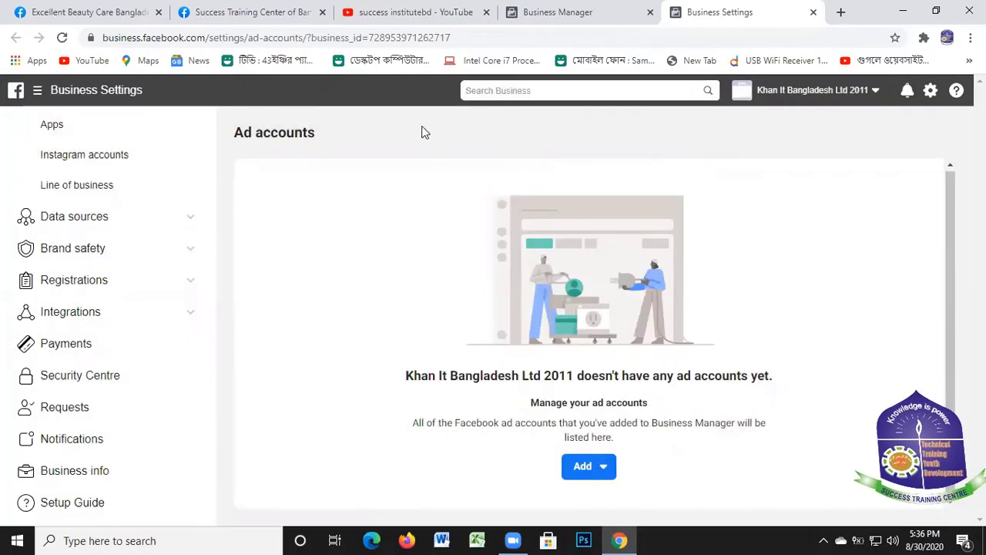
Step: Look through the Business Settings tool list, from the shortcuts and business management tools to advertising, reporting and selling tools
click(17, 93)
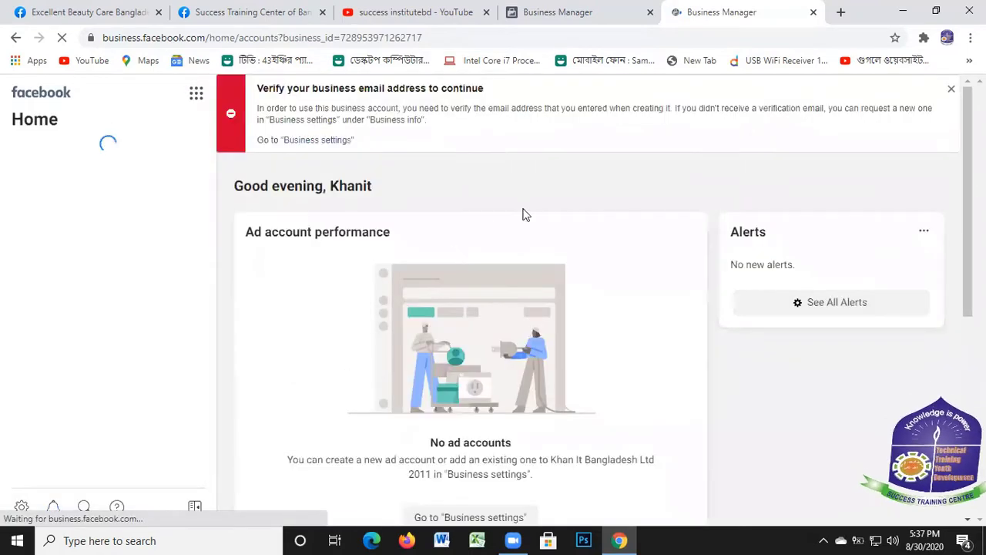
click(16, 38)
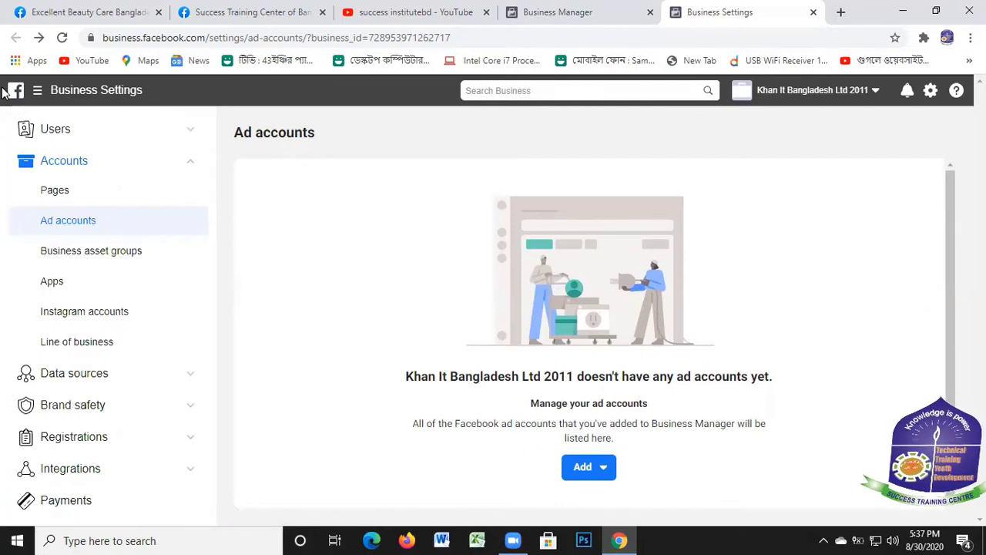
click(37, 92)
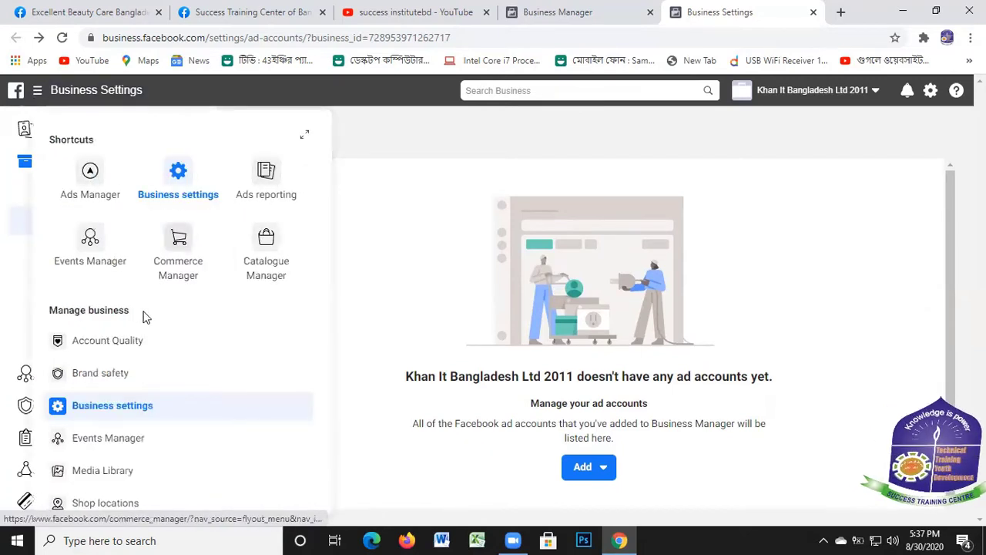
scroll(154, 347, down, 3)
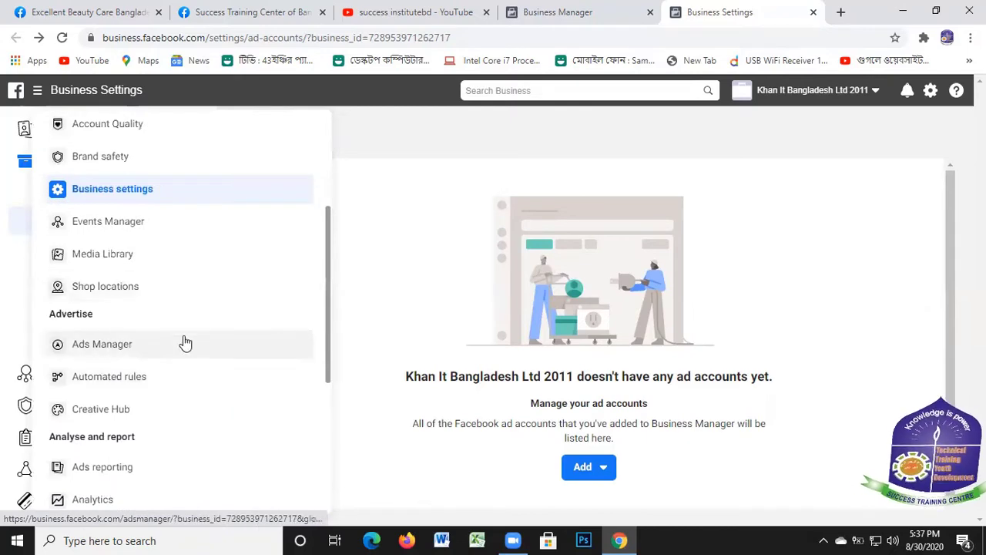
scroll(182, 341, down, 2)
scroll(152, 355, down, 2)
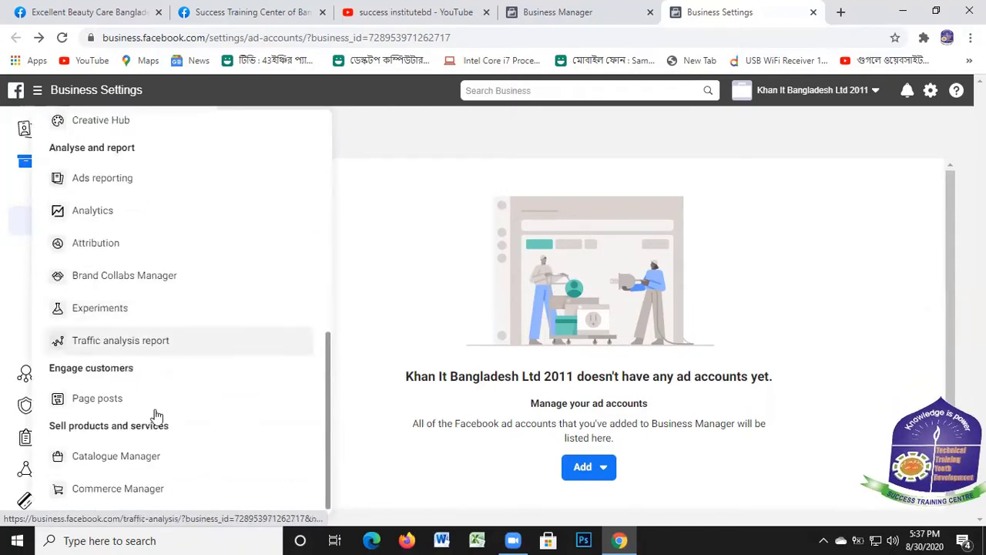
scroll(192, 328, up, 1)
scroll(188, 323, up, 1)
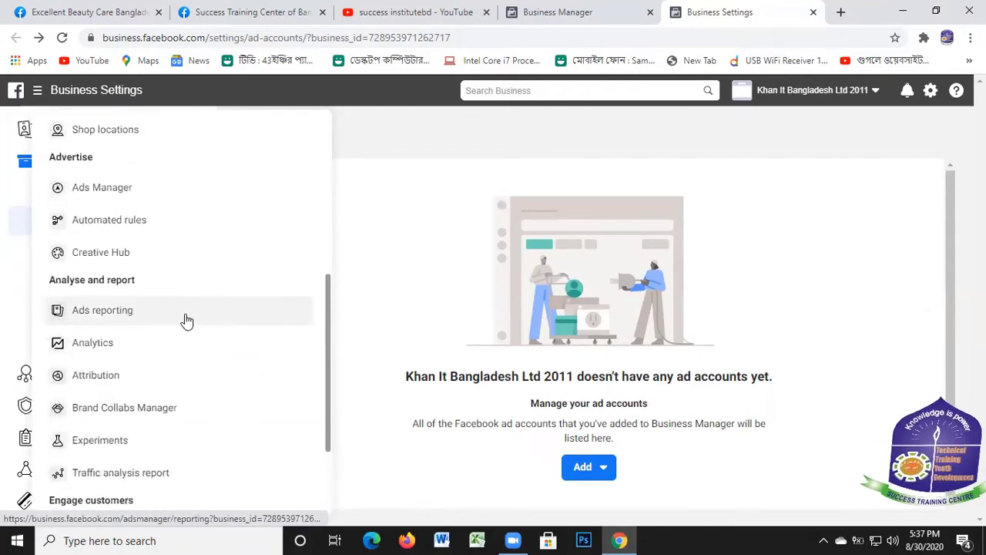
scroll(183, 310, up, 6)
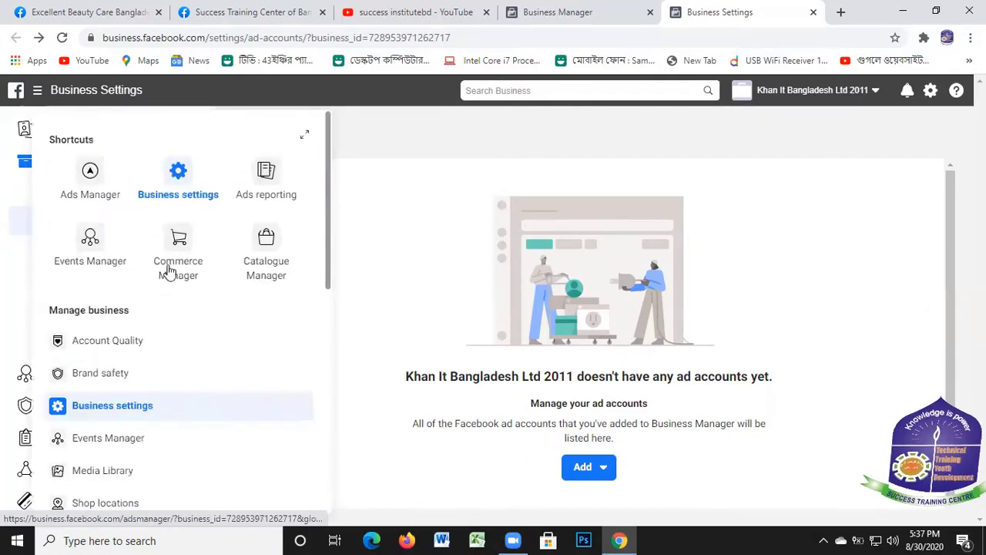
Step: Return to the Business Manager home page, open Business settings and look over the People section and its filter
click(92, 177)
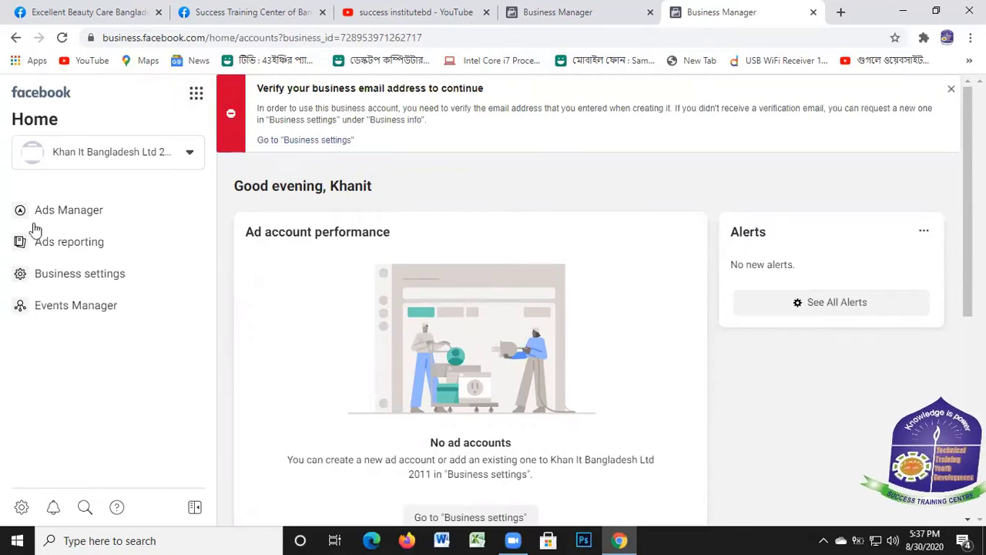
click(84, 286)
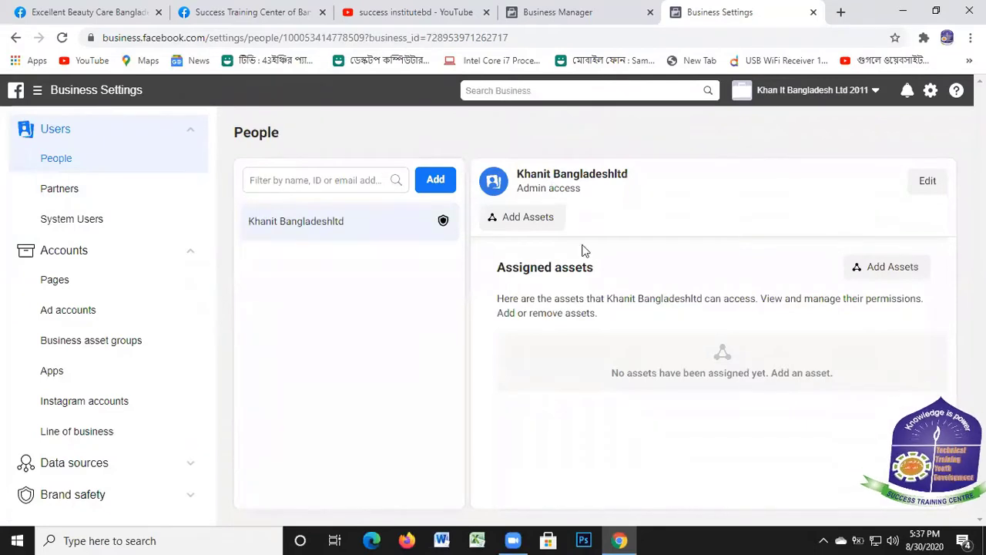
scroll(91, 301, down, 4)
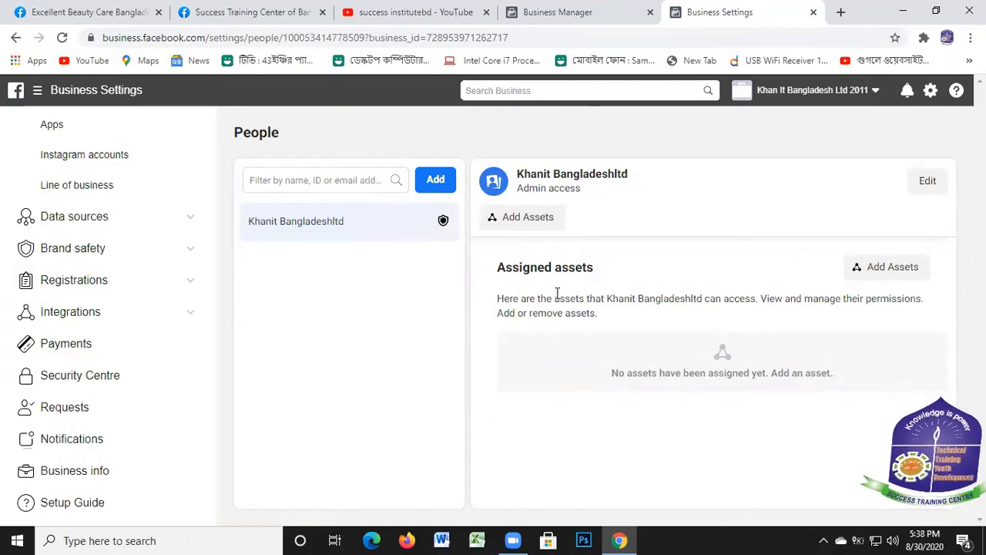
click(352, 179)
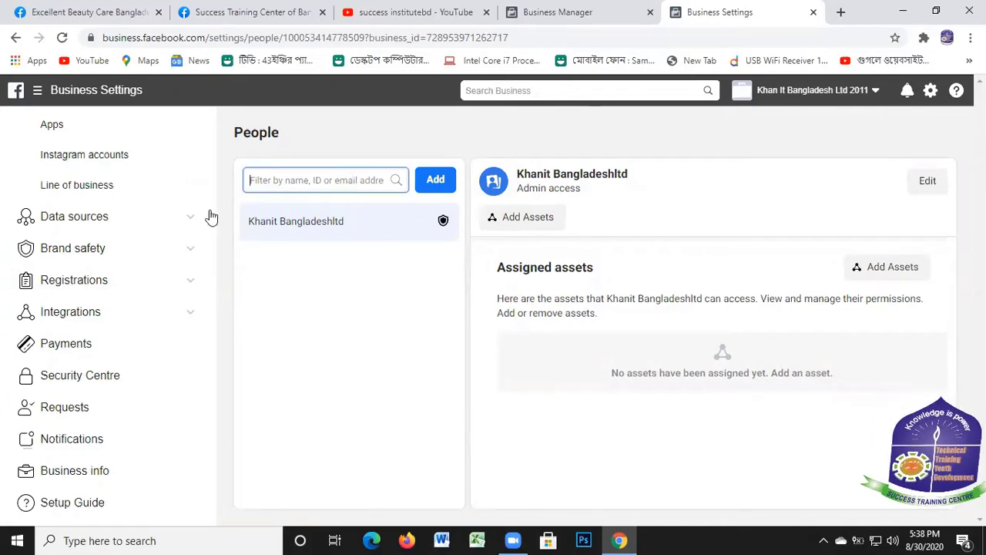
Step: Open the Payments settings and look over the Payment methods page for Khan It Bangladesh Ltd 2011
click(71, 344)
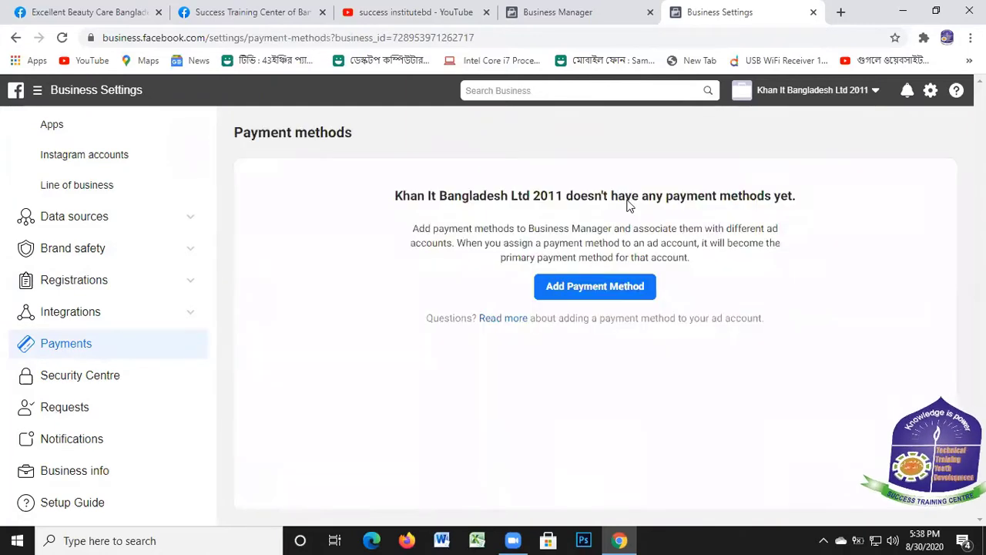
scroll(501, 196, down, 1)
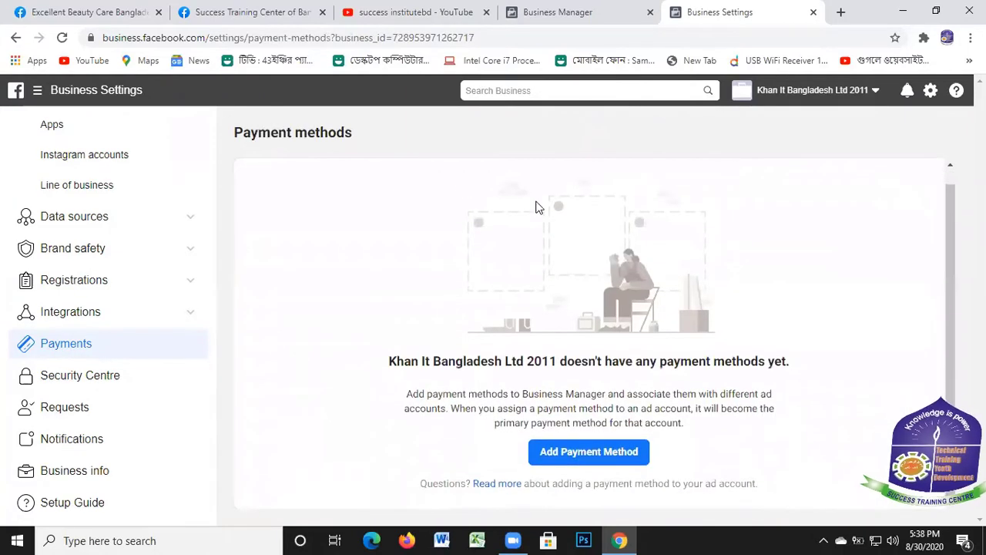
scroll(820, 201, up, 1)
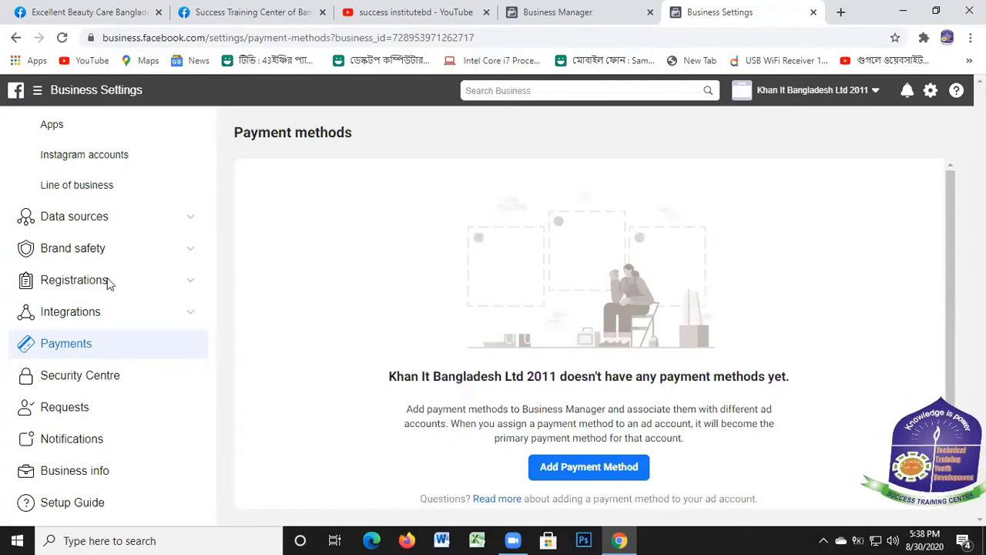
Step: Examine the new credit or debit card form and its currency options, including US Dollar, and cancel without adding a payment method
click(588, 467)
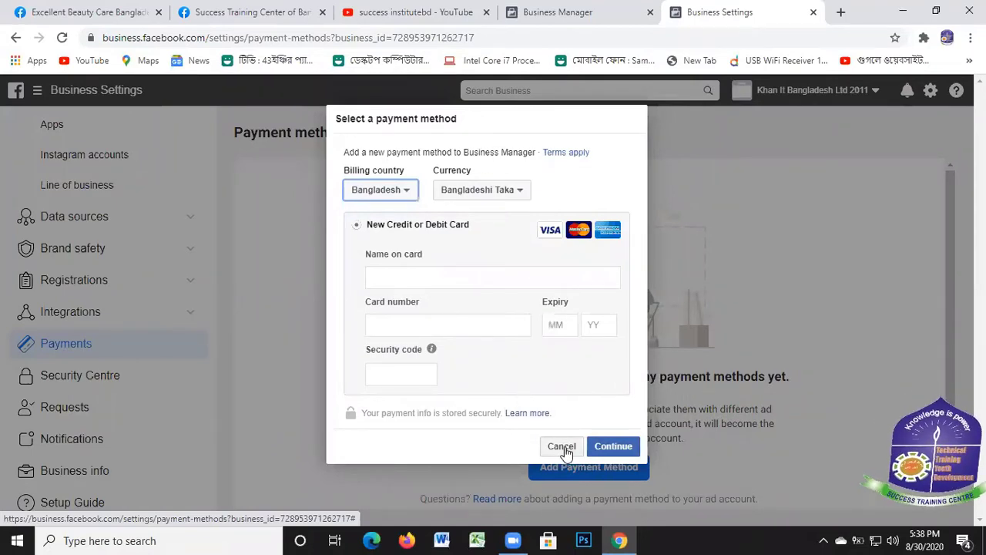
click(518, 192)
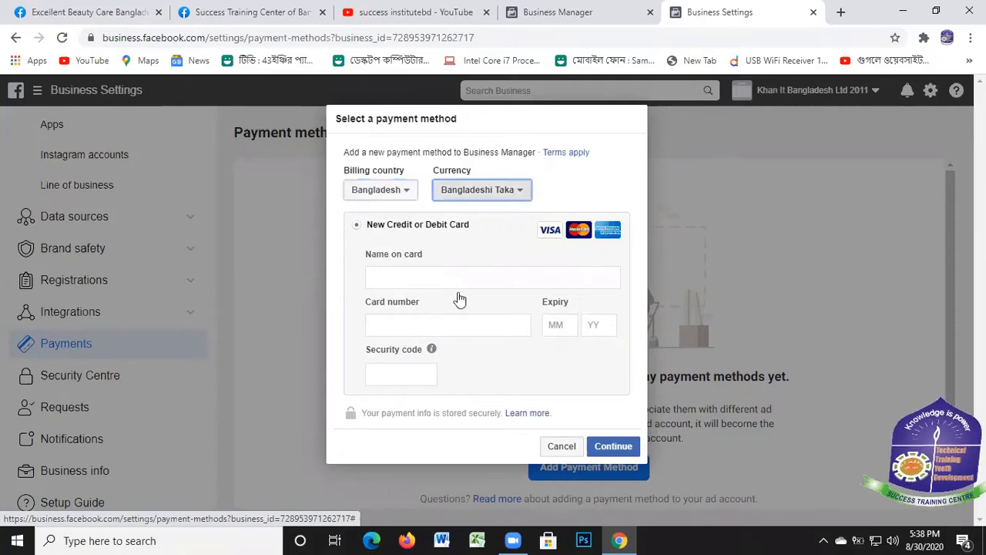
click(350, 252)
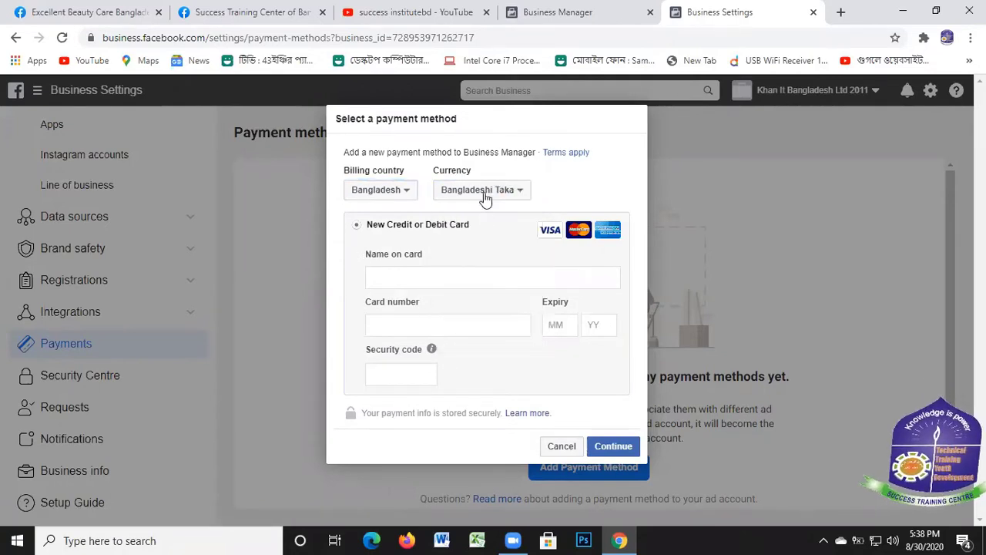
click(484, 194)
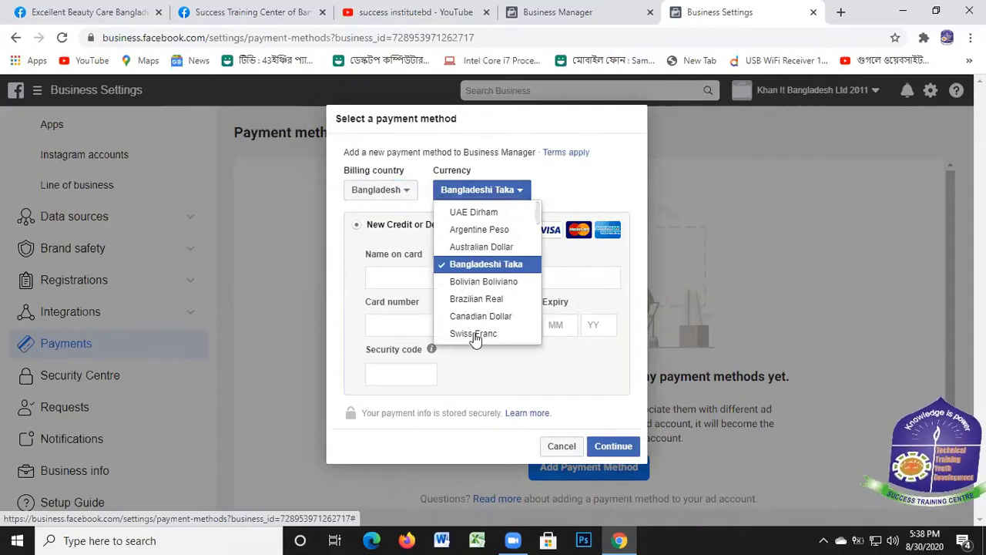
scroll(483, 309, down, 2)
scroll(483, 309, down, 5)
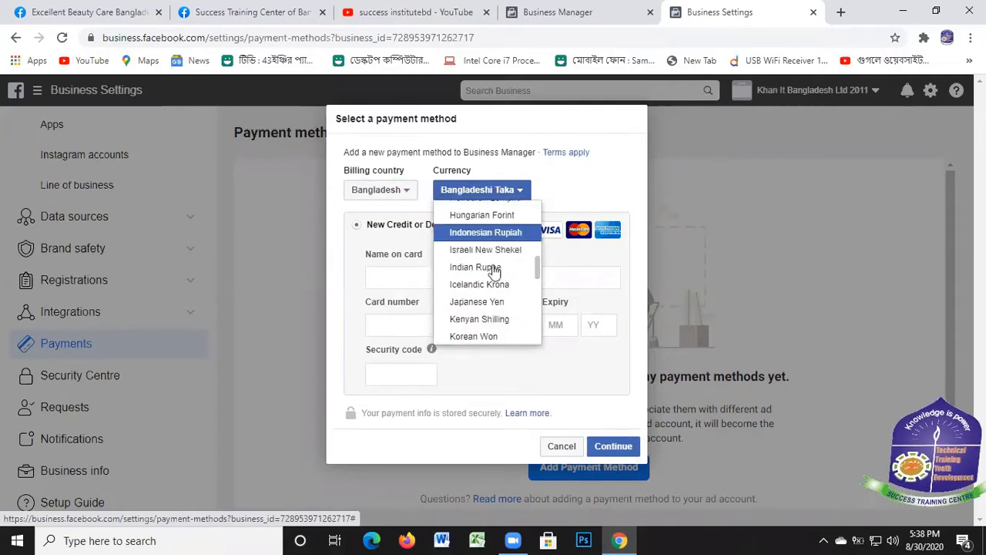
scroll(493, 266, down, 8)
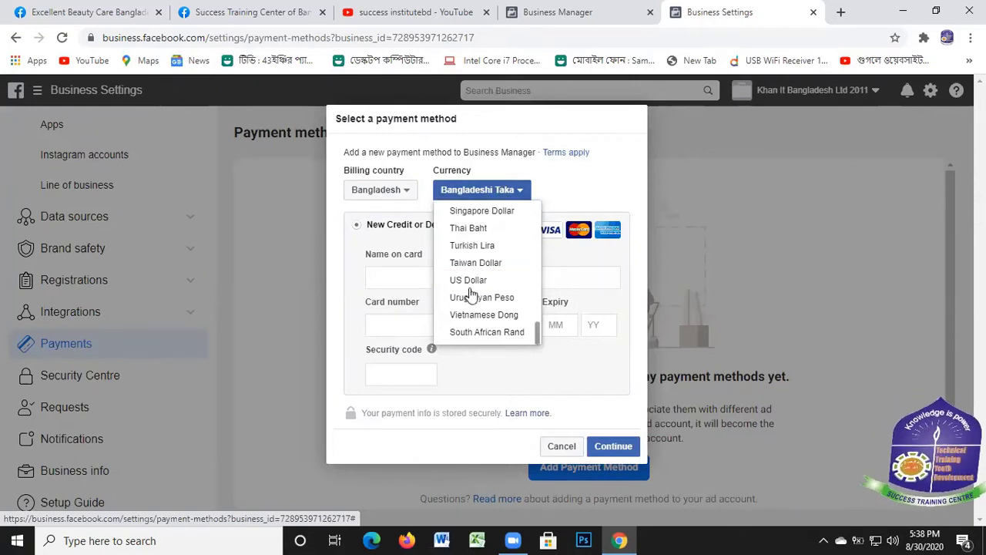
click(355, 284)
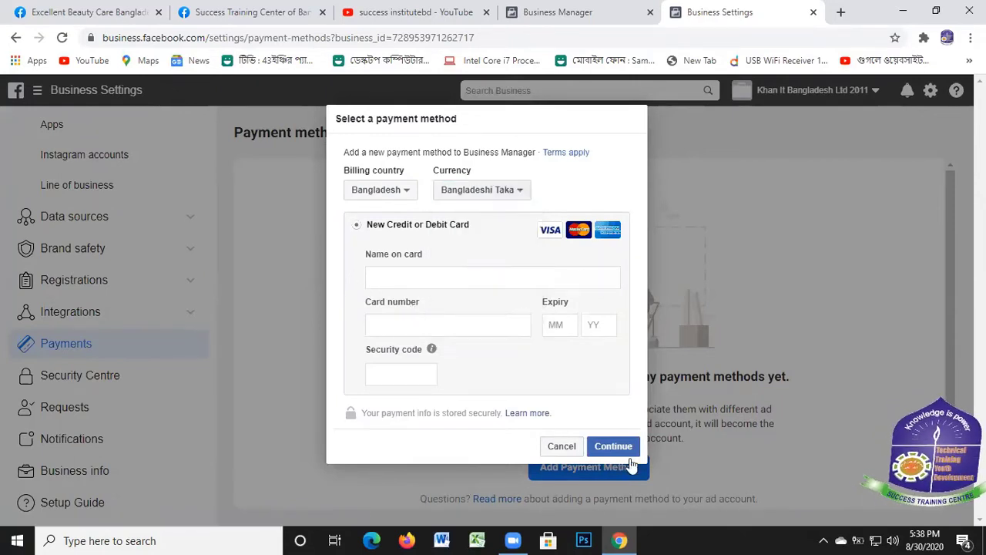
click(571, 446)
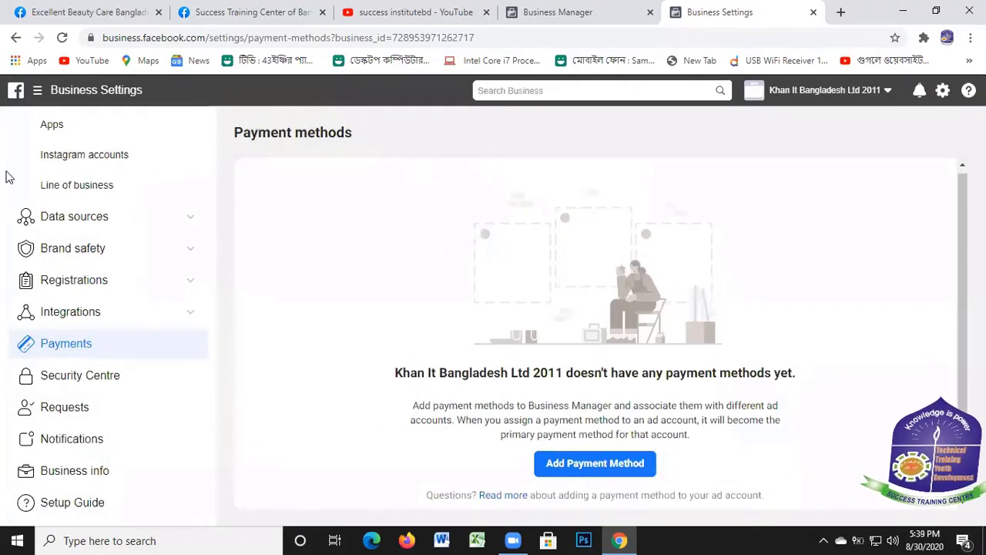
Step: Go back to the People settings and reselect Khan It Bangladesh Ltd 2011 among the Business Manager accounts
scroll(98, 120, up, 3)
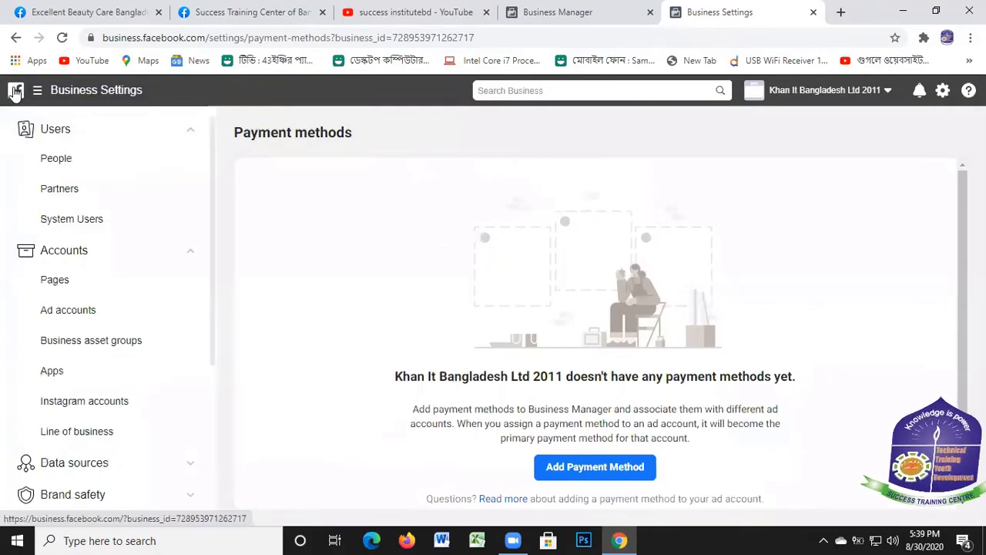
click(17, 38)
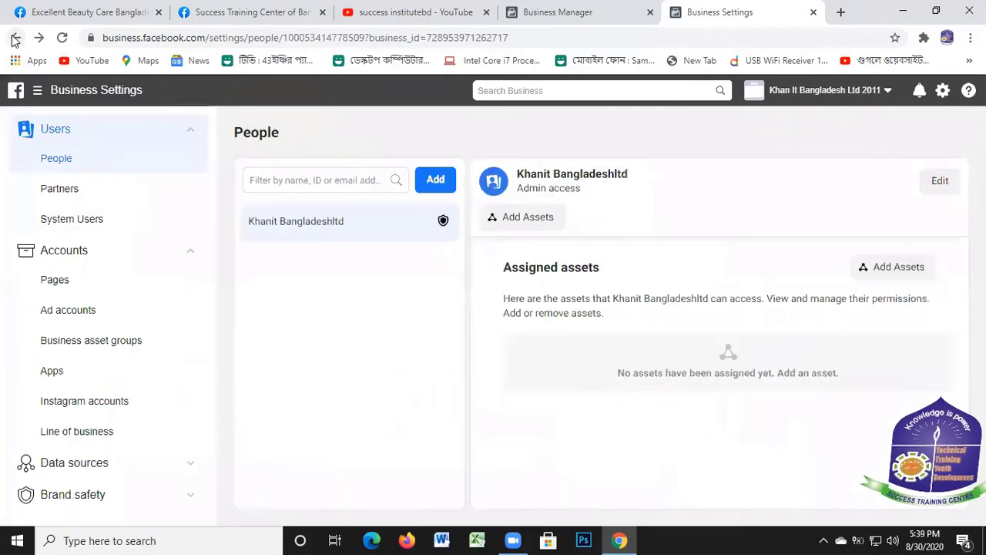
click(890, 94)
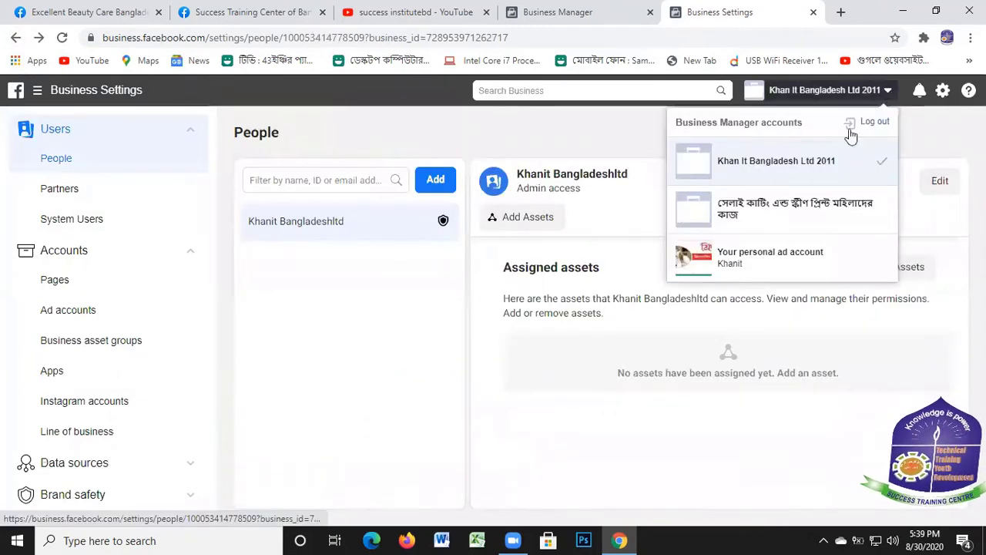
click(759, 171)
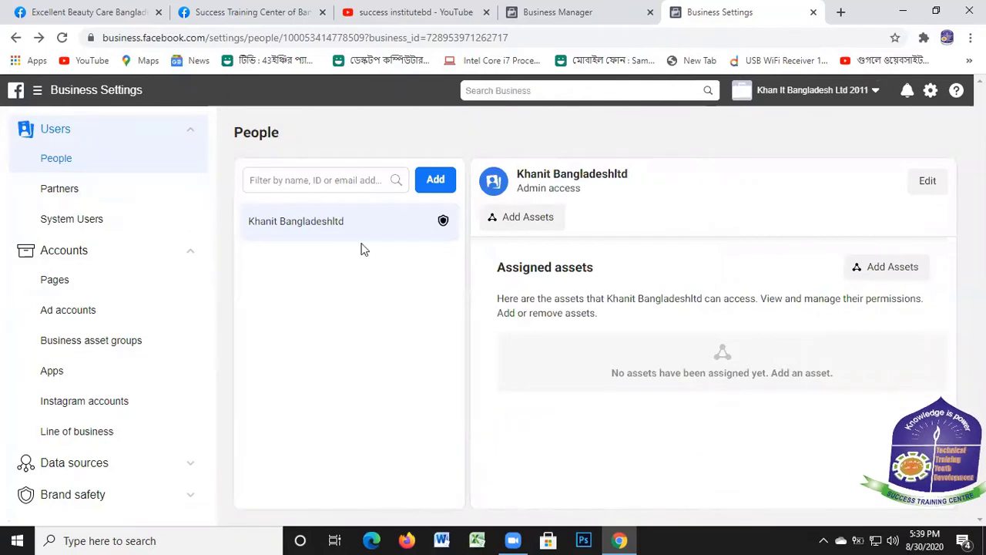
Step: Collapse and re-expand the Accounts group, and look over the remaining Business Settings sections down to Business info
click(69, 255)
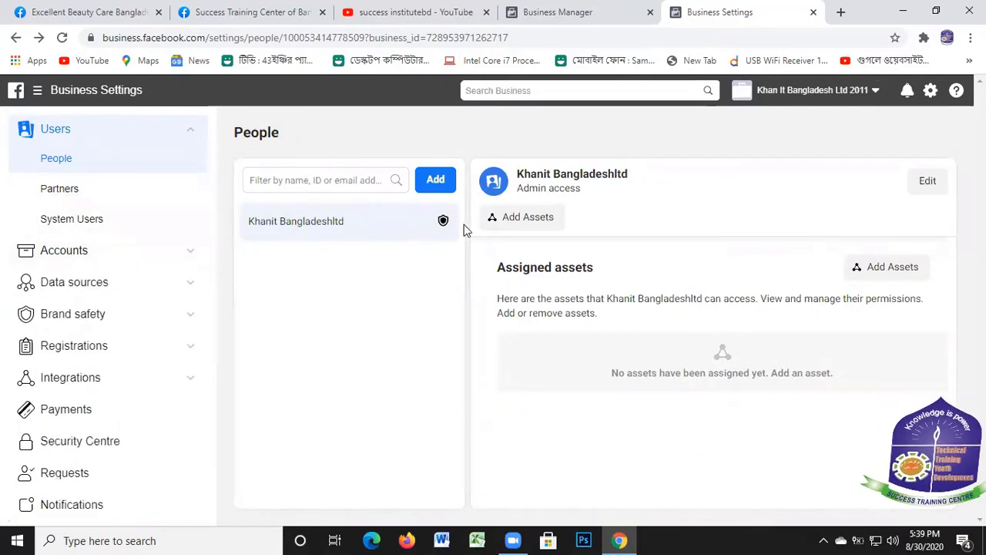
click(65, 250)
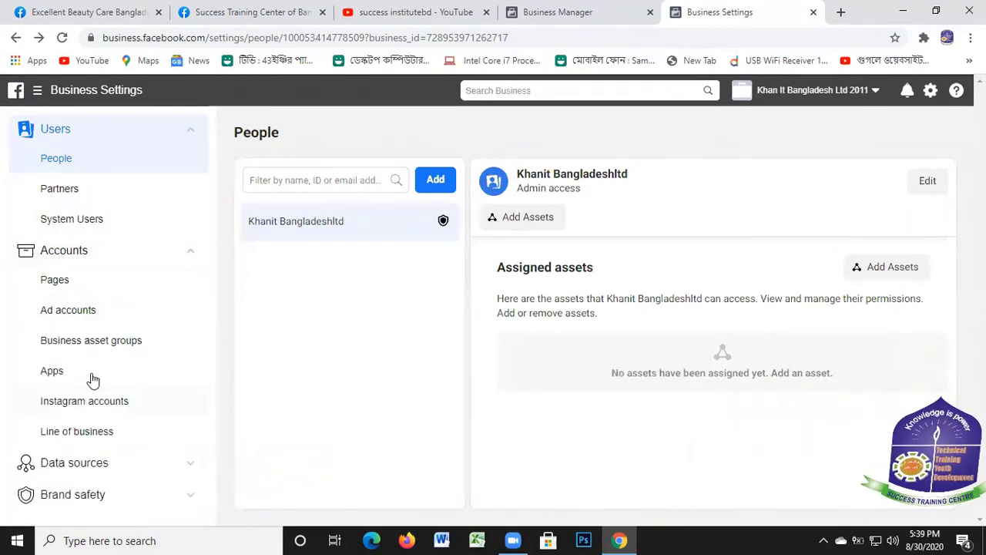
scroll(92, 378, down, 1)
scroll(100, 405, down, 2)
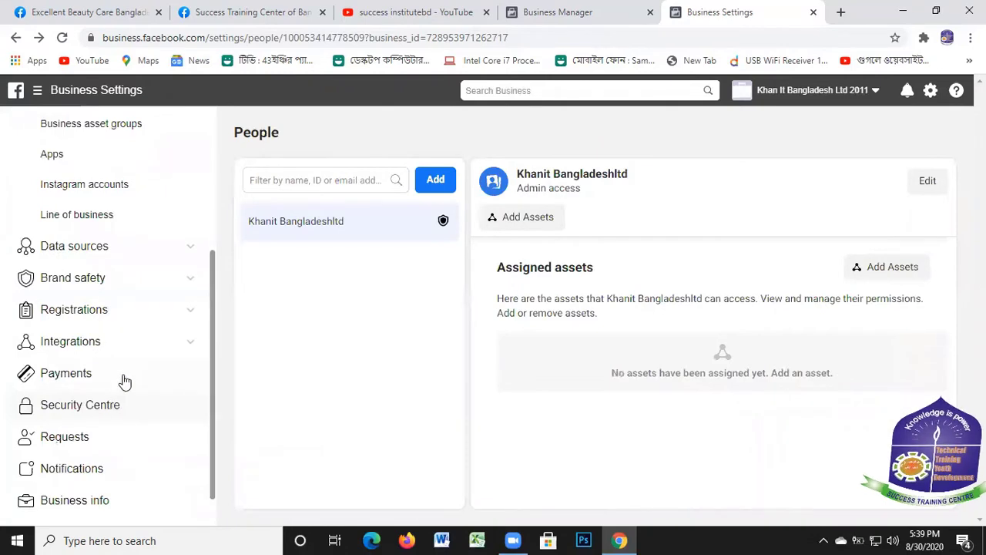
Step: Review the Business Settings sections from Setup Guide back up to Users, folding and unfolding the Accounts group
scroll(116, 400, down, 1)
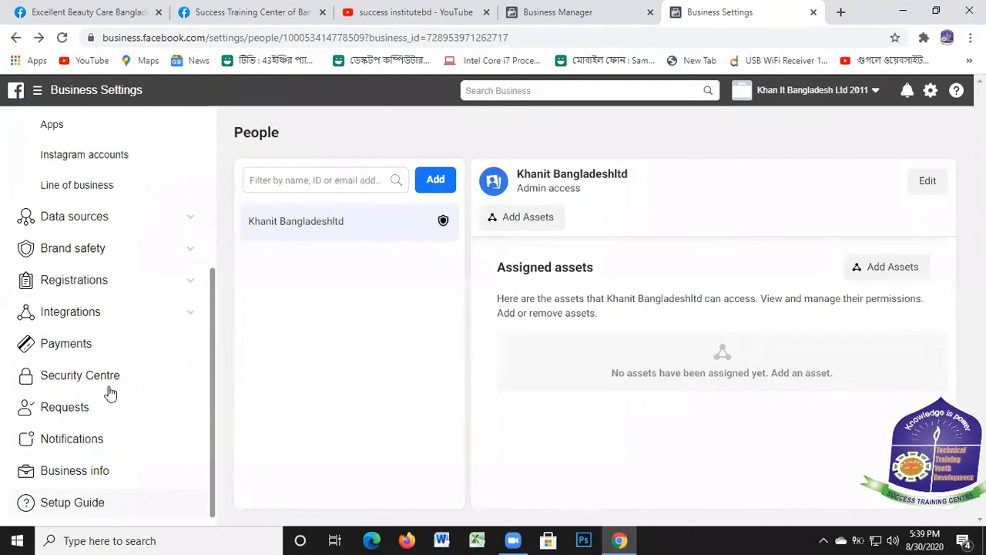
scroll(116, 331, up, 2)
scroll(80, 443, down, 1)
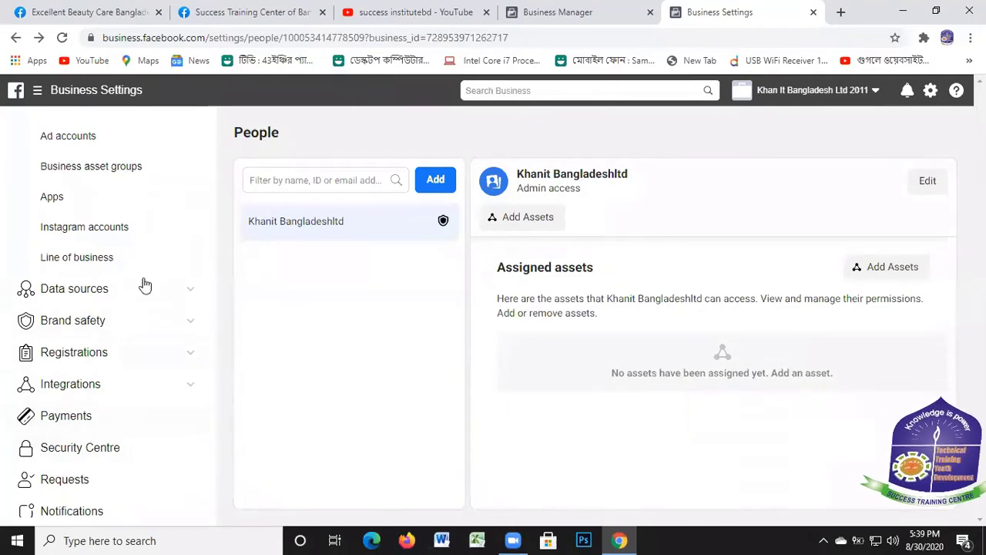
scroll(138, 262, up, 2)
scroll(116, 235, up, 1)
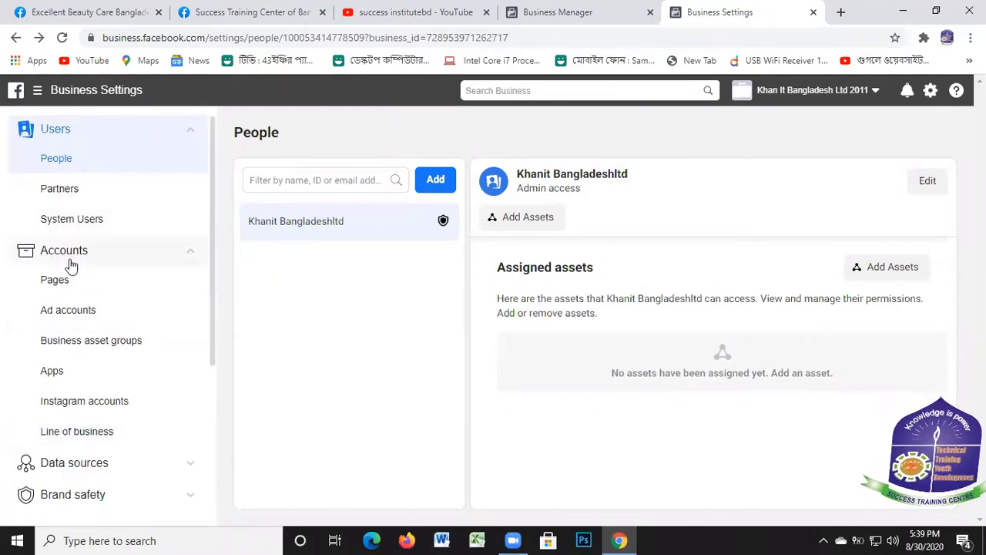
click(12, 260)
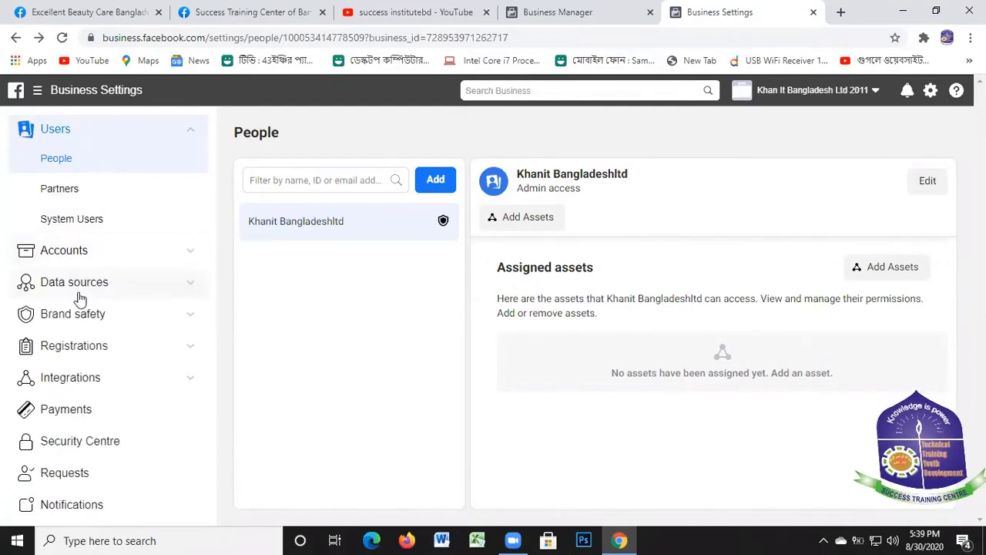
click(61, 254)
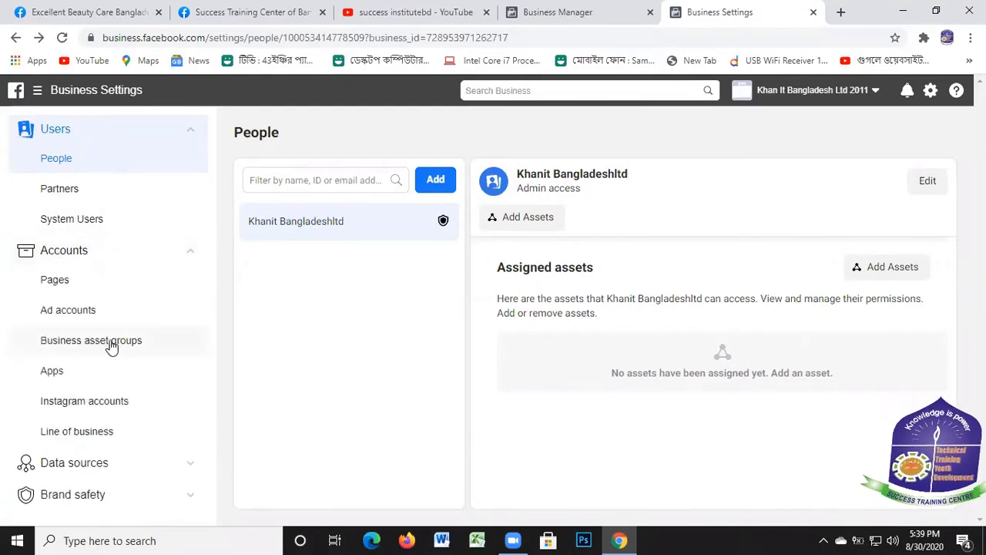
Step: Highlight the business ID in the People page's web address, and go back to the previous Business Settings page
click(363, 183)
click(416, 255)
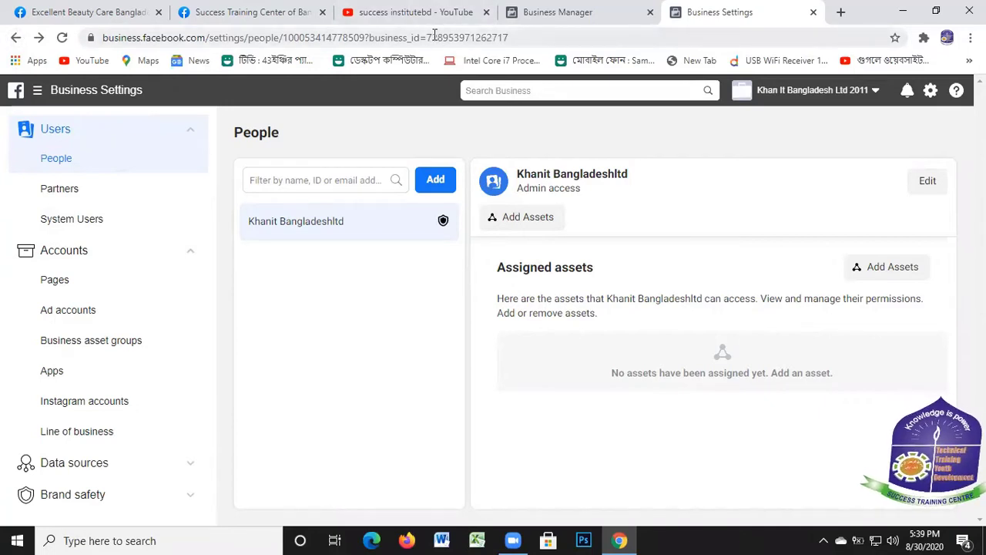
double_click(471, 44)
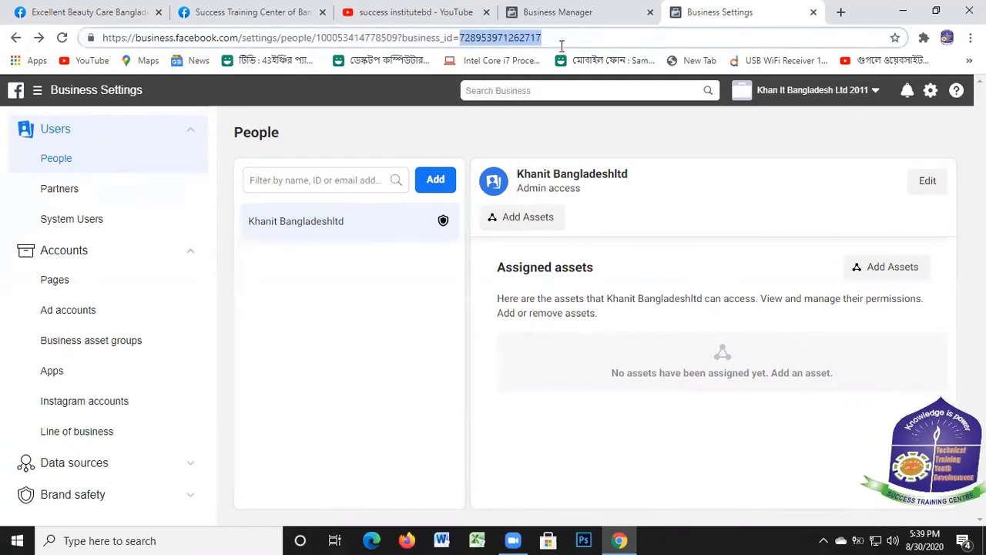
click(15, 37)
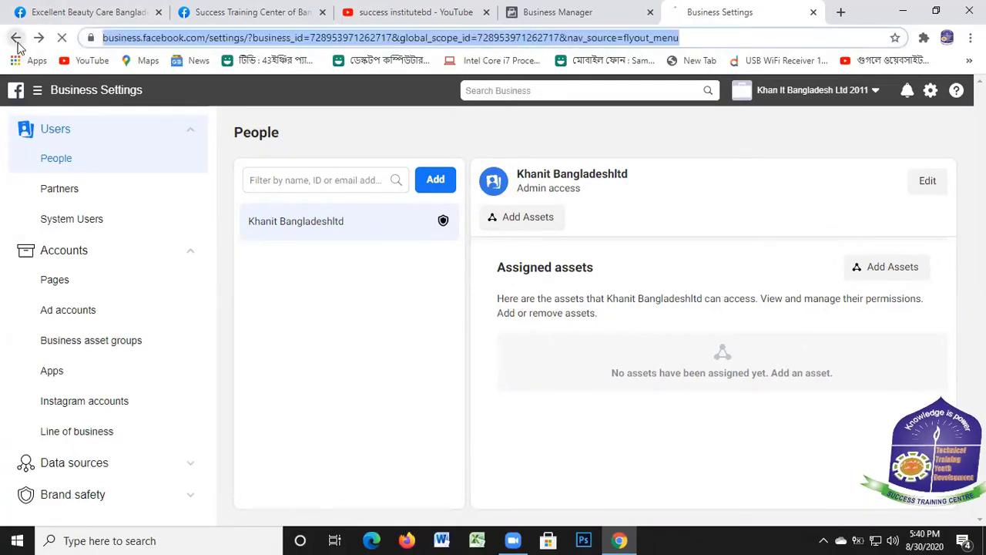
Step: Dismiss the business email verification notice on the Business Manager home page and look over the list of available accounts
click(561, 14)
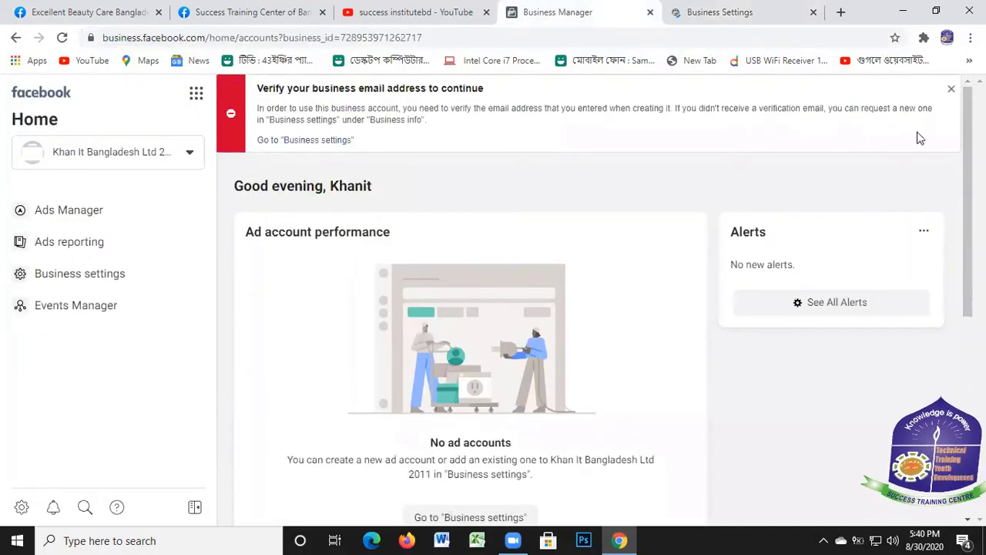
click(952, 91)
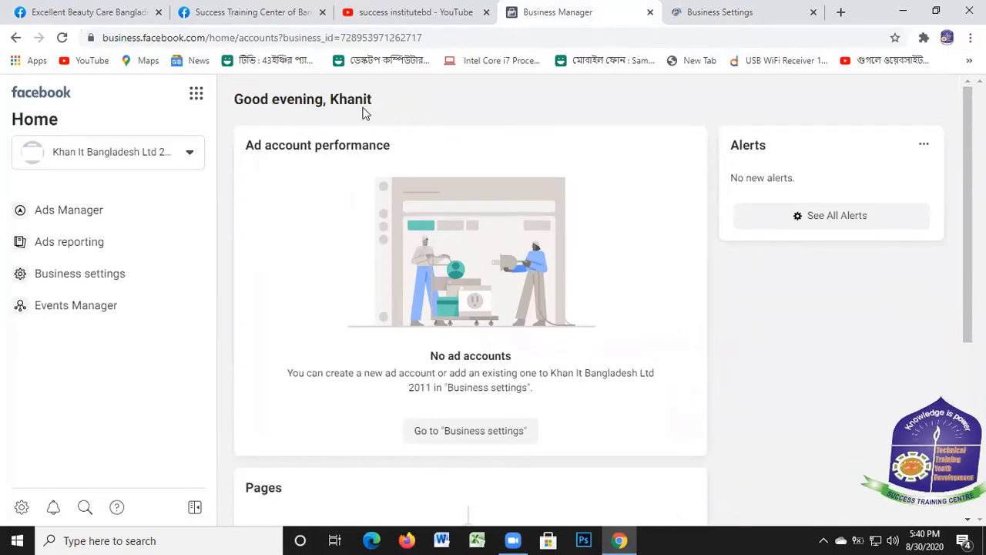
click(188, 154)
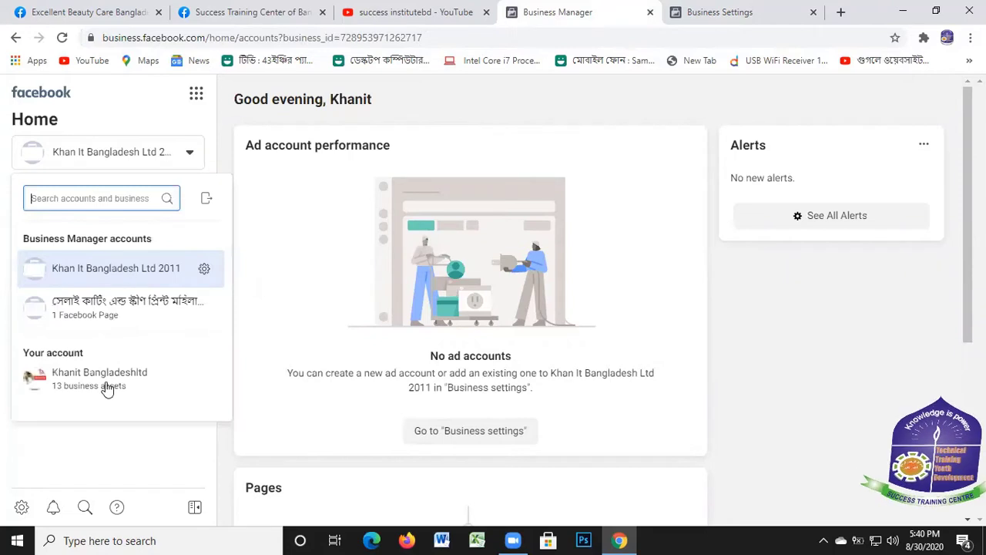
click(218, 141)
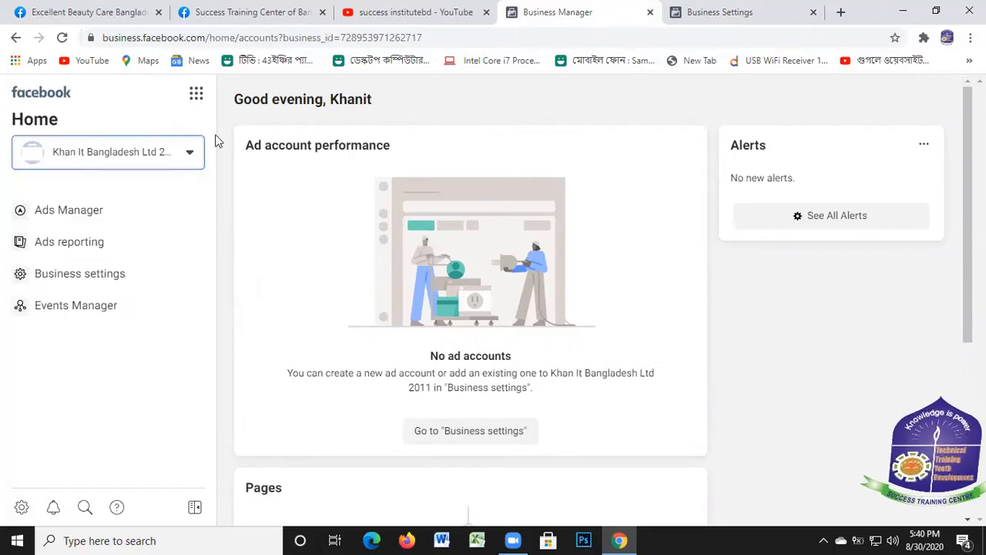
Step: Revisit the Excellent Beauty Care Bangladesh page, and look over the ad account and Pages sections of the Business Manager home
click(119, 9)
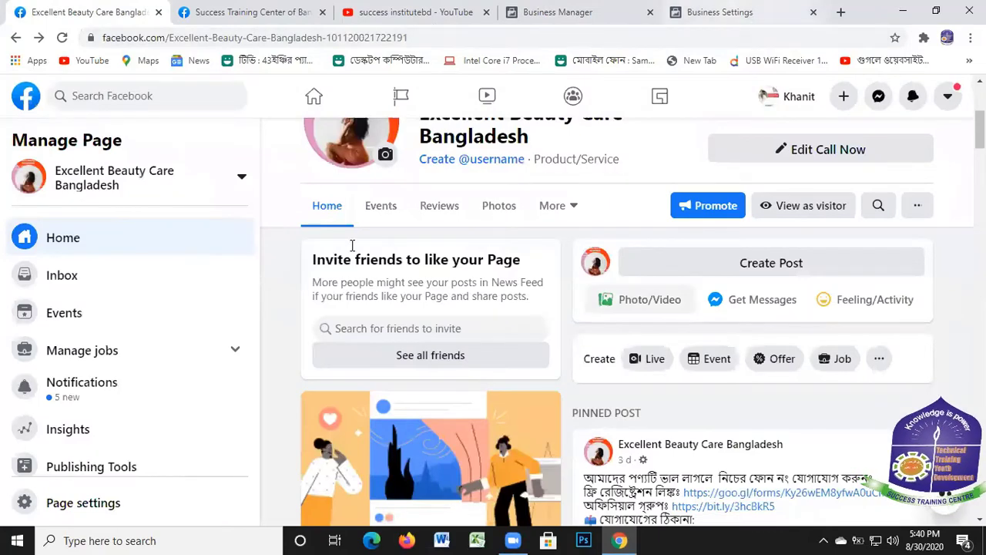
click(693, 12)
click(605, 20)
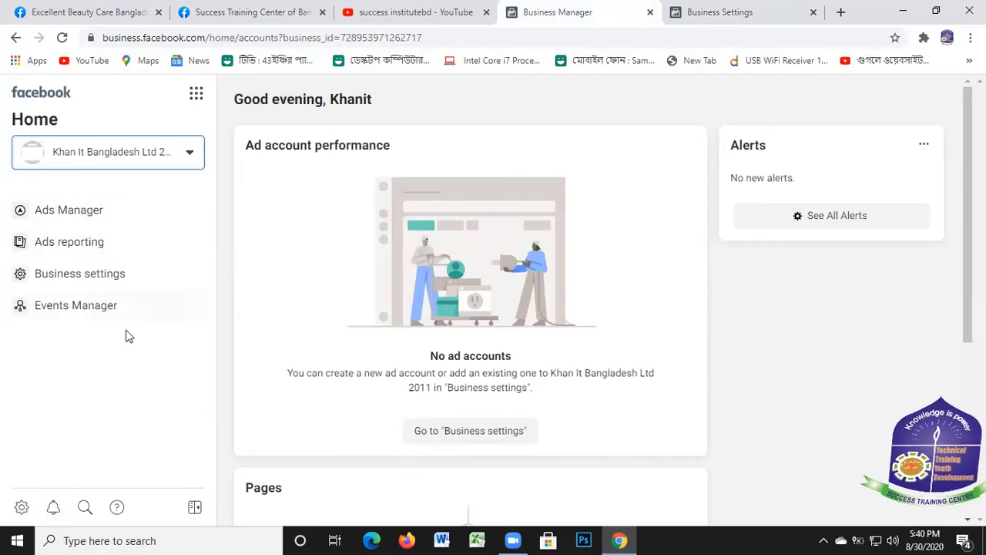
scroll(492, 453, down, 4)
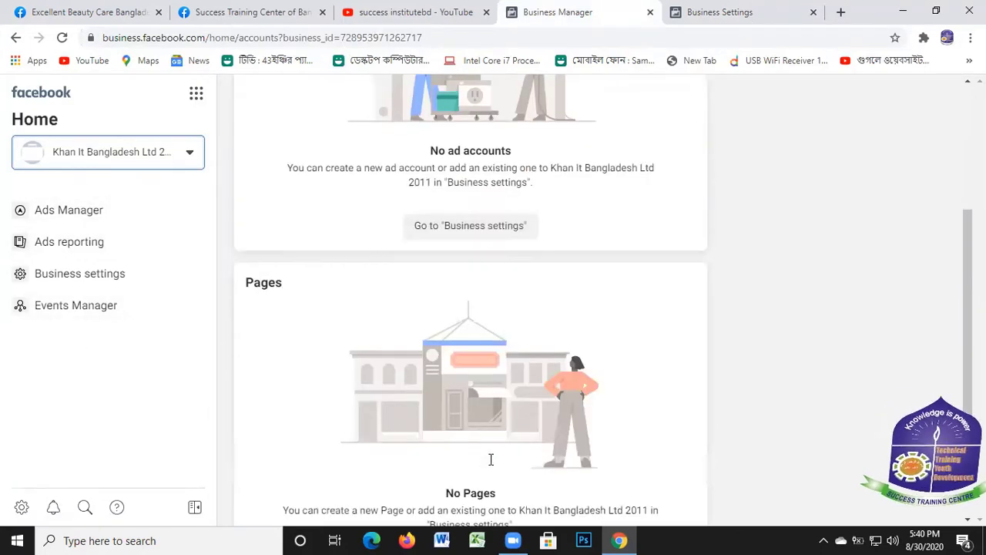
scroll(597, 416, up, 4)
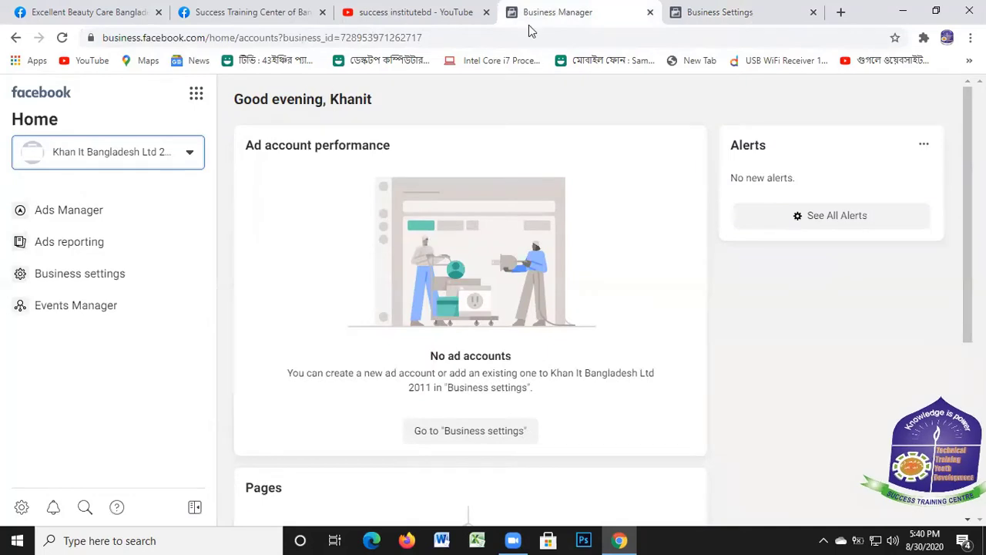
Step: Highlight the business ID in the Business Manager home page's web address and return to Business Settings
double_click(339, 36)
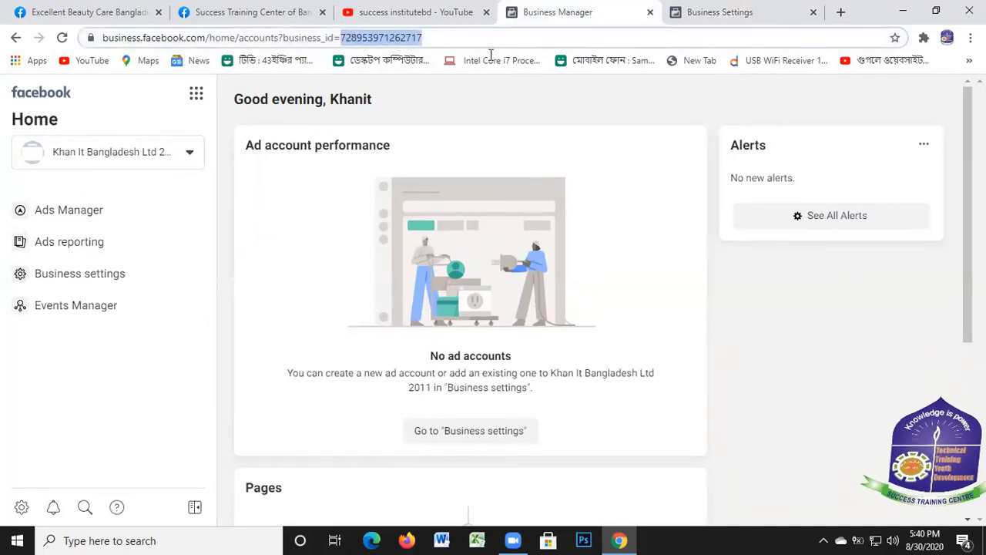
click(553, 254)
click(713, 9)
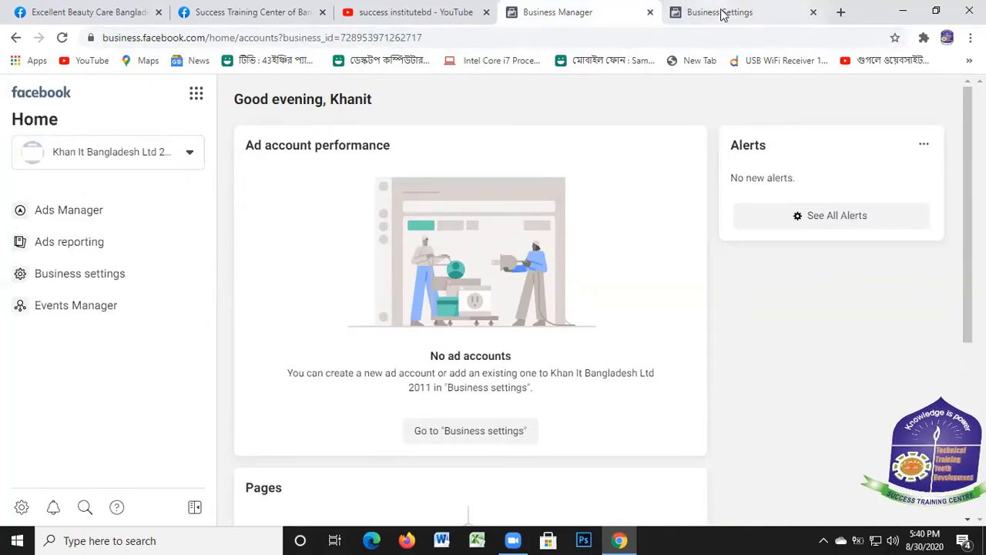